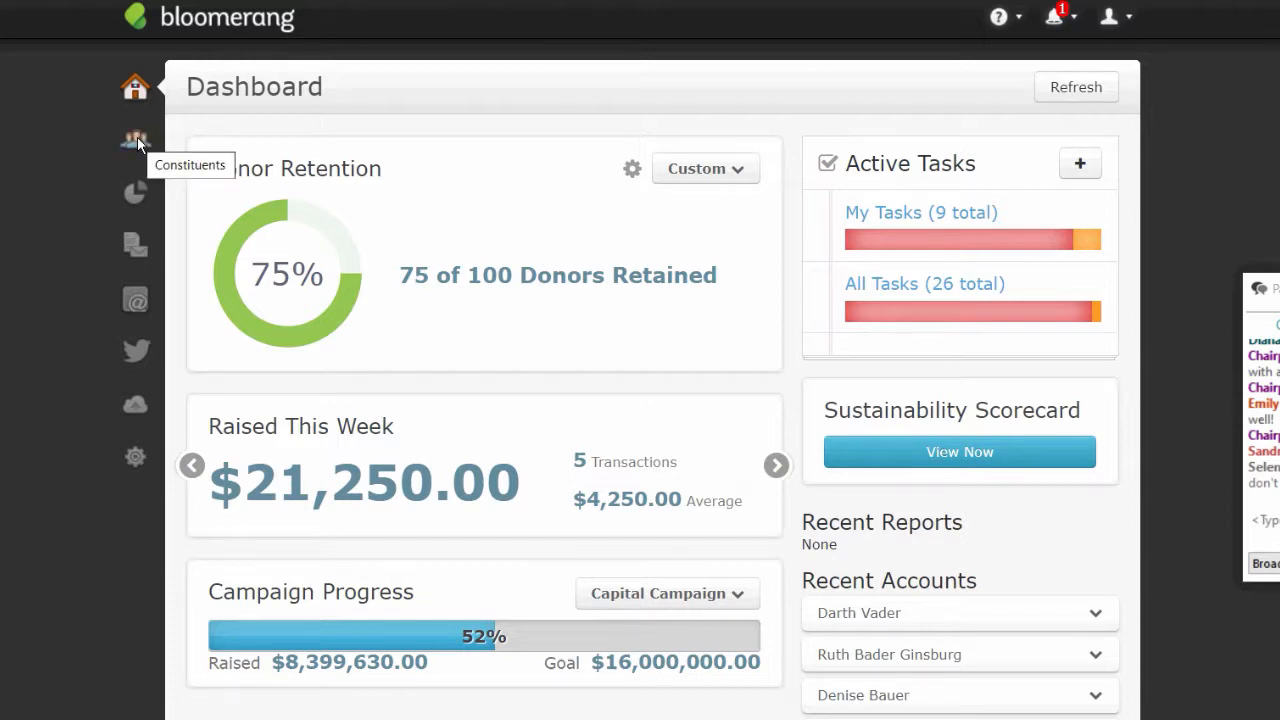
- From the Reports List, start a new from-scratch report based on Transactions
left_click(133, 197)
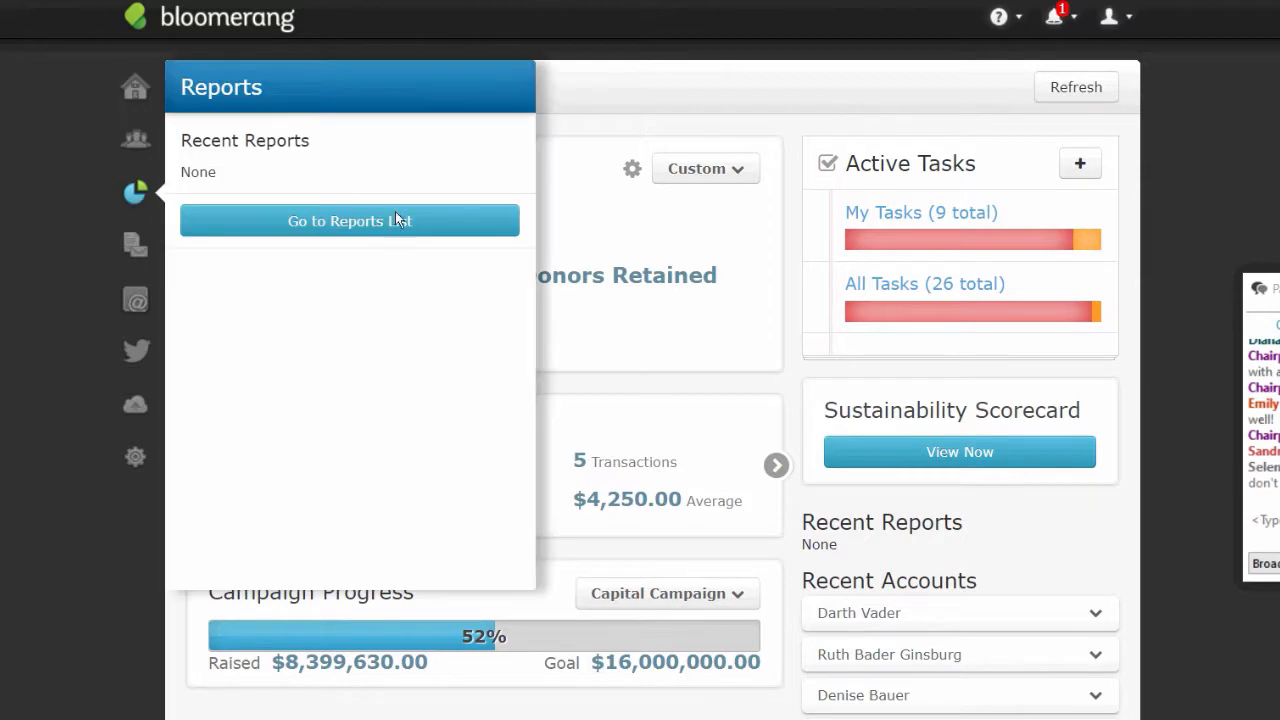
left_click(408, 225)
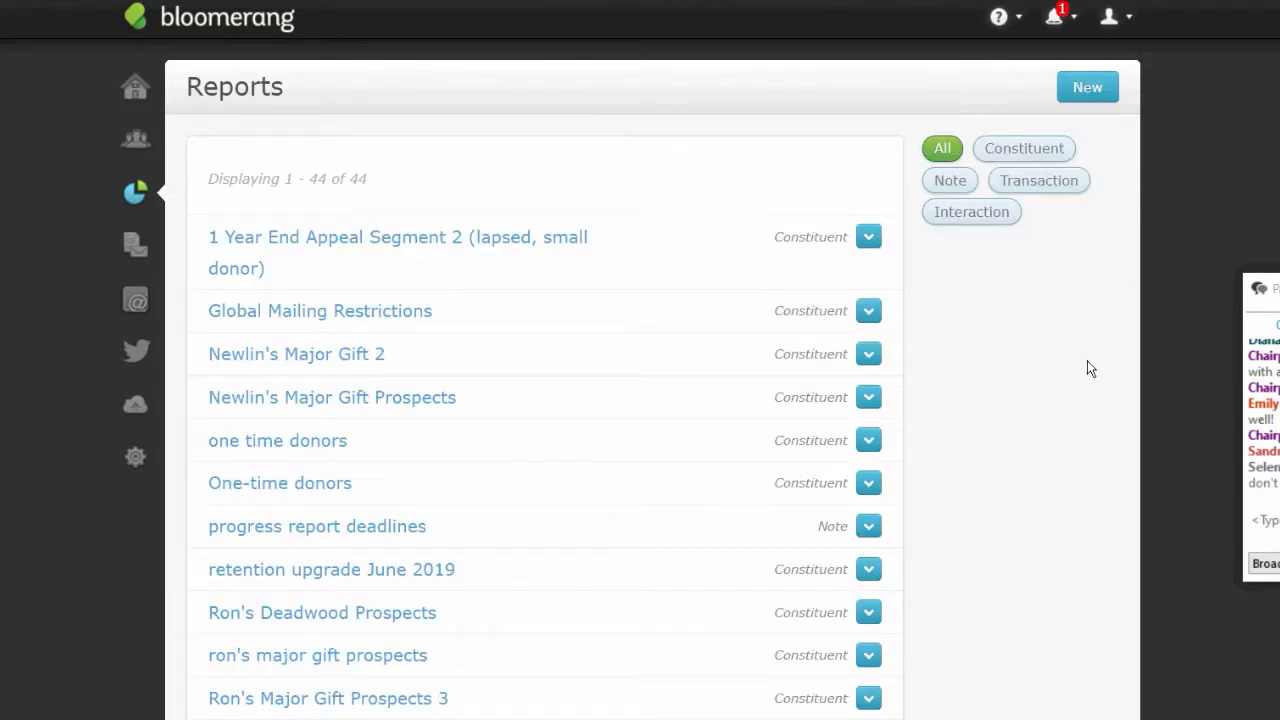
left_click(1078, 86)
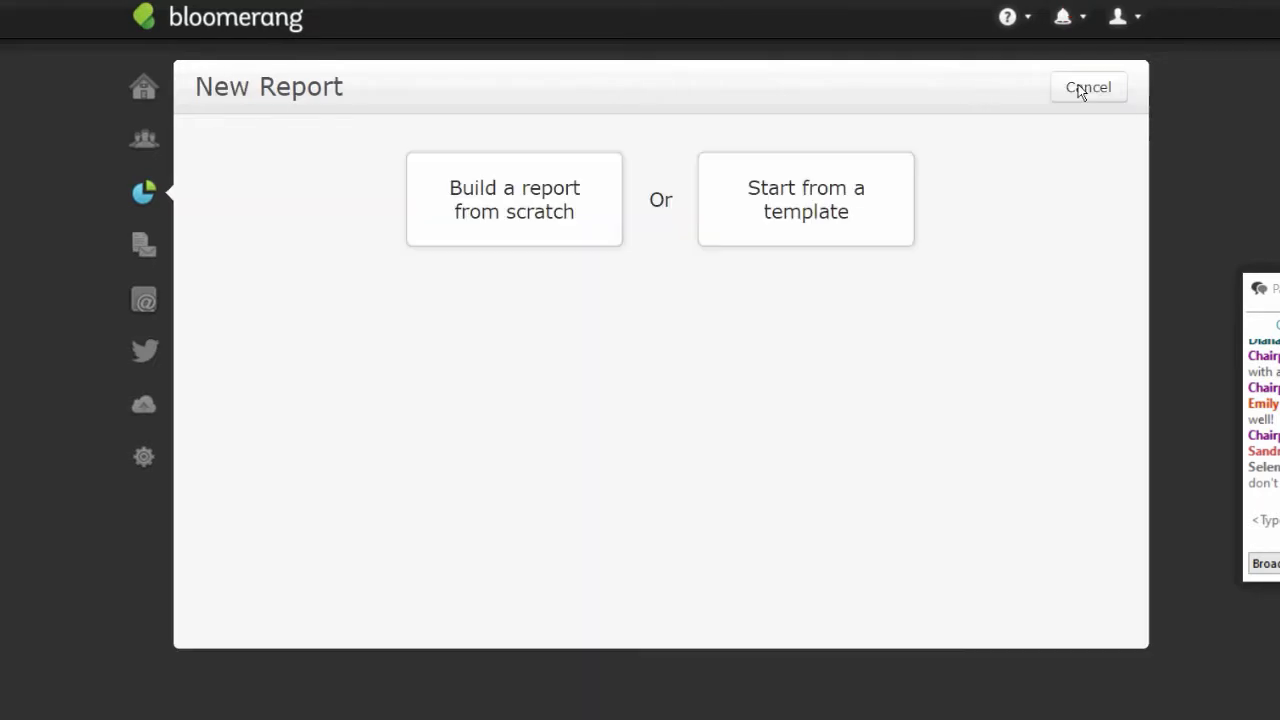
left_click(505, 167)
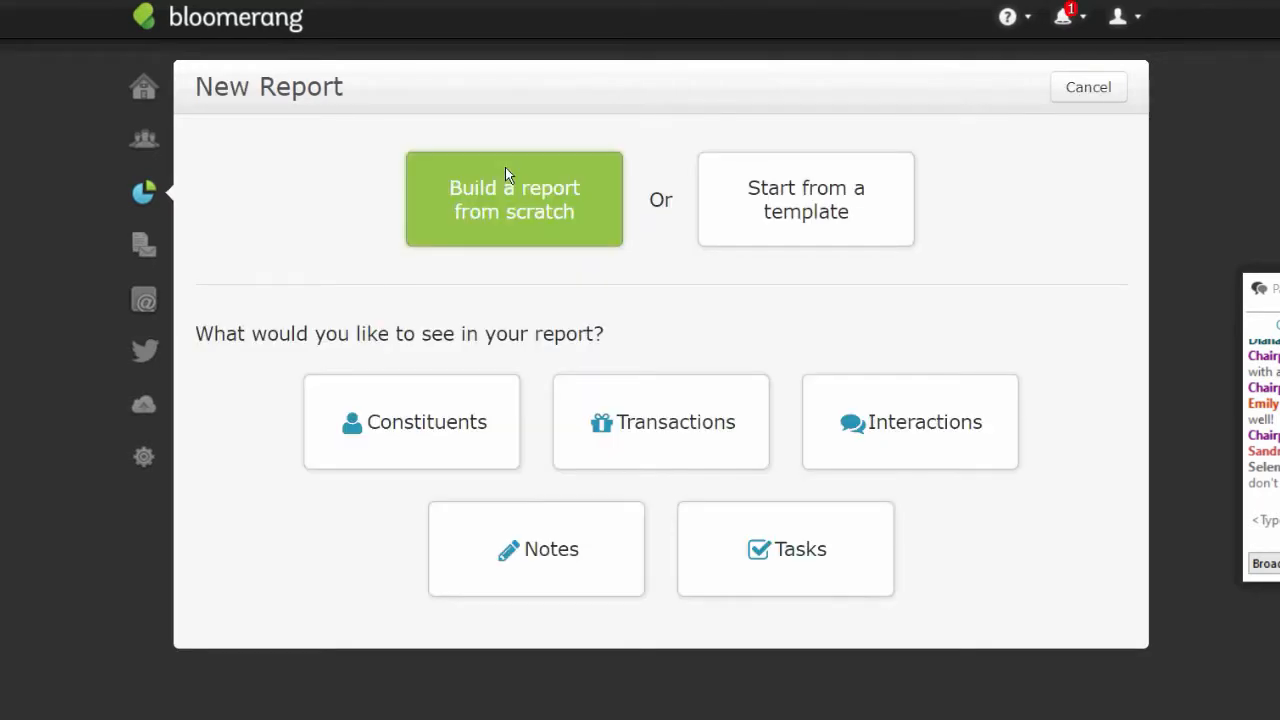
left_click(618, 425)
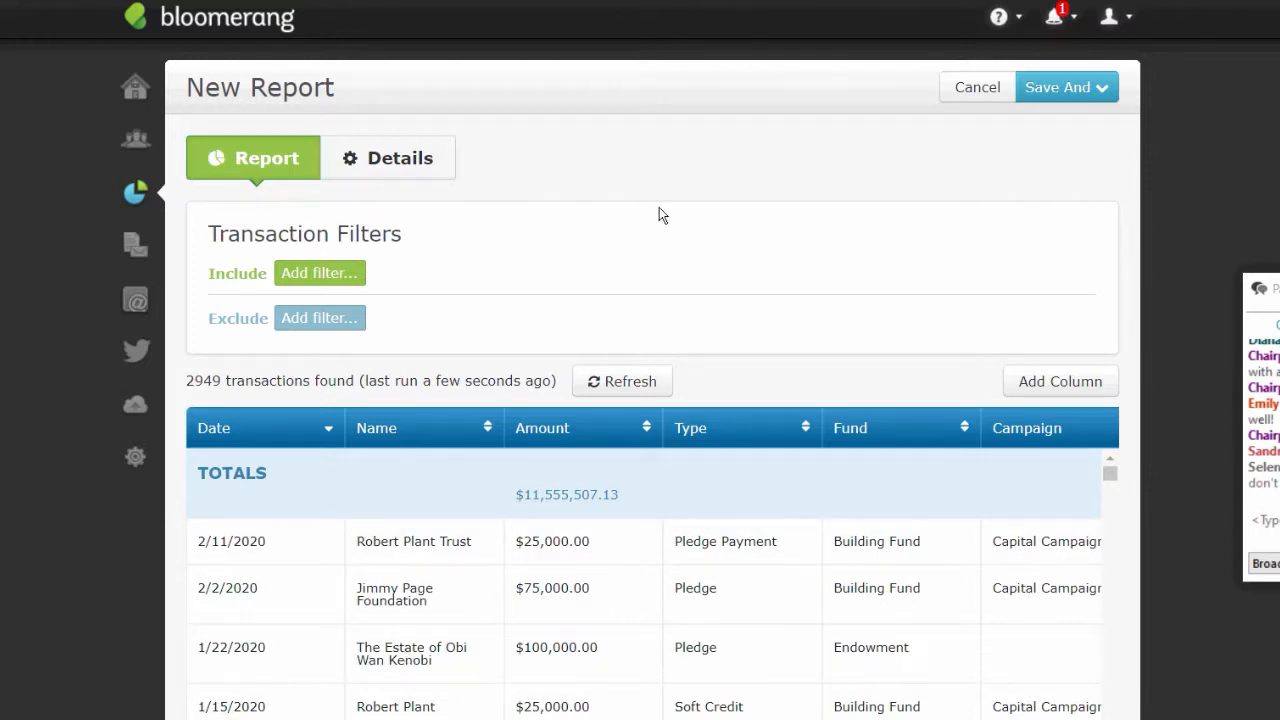
- Add an include filter on the transaction Date field and set its condition to Between
left_click(335, 276)
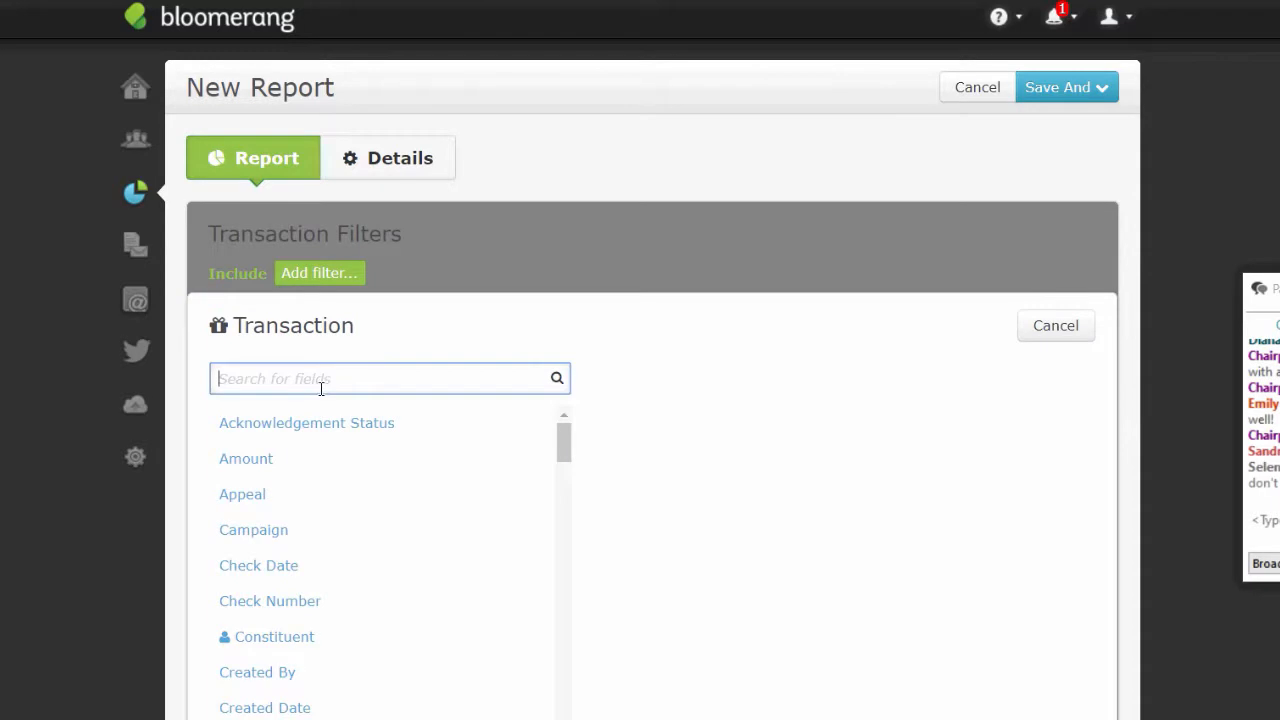
type("date")
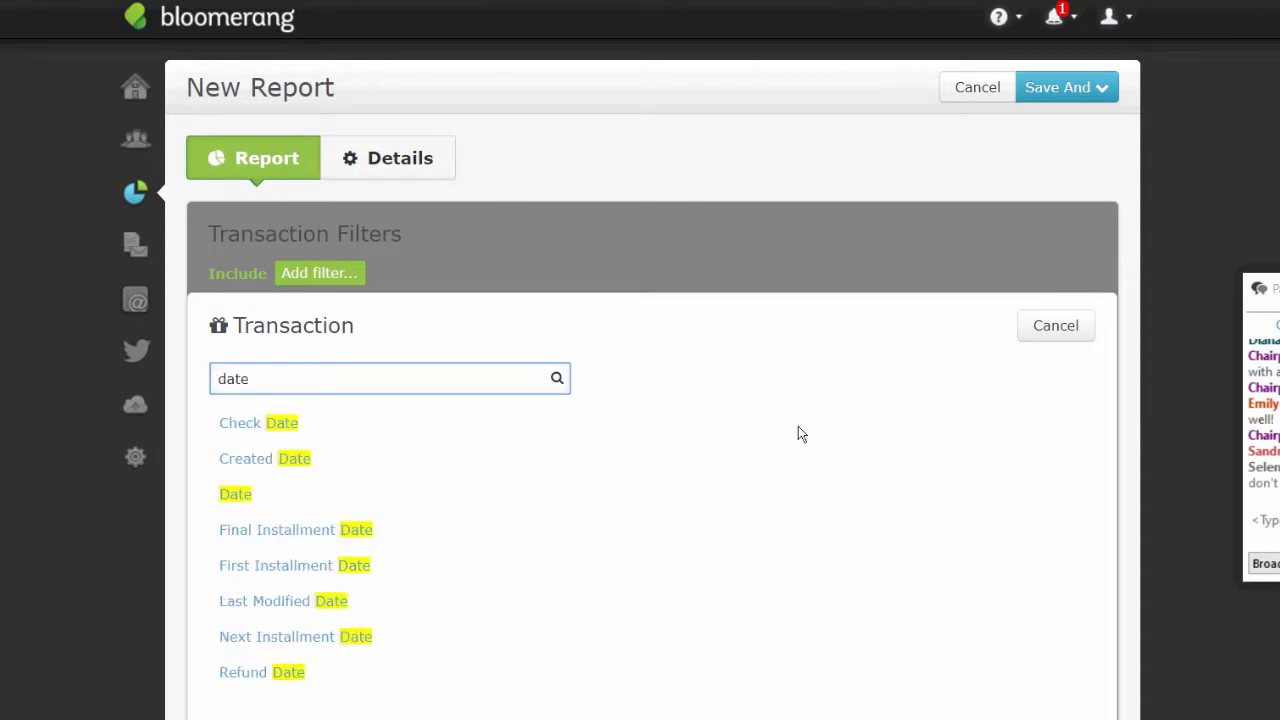
left_click(247, 505)
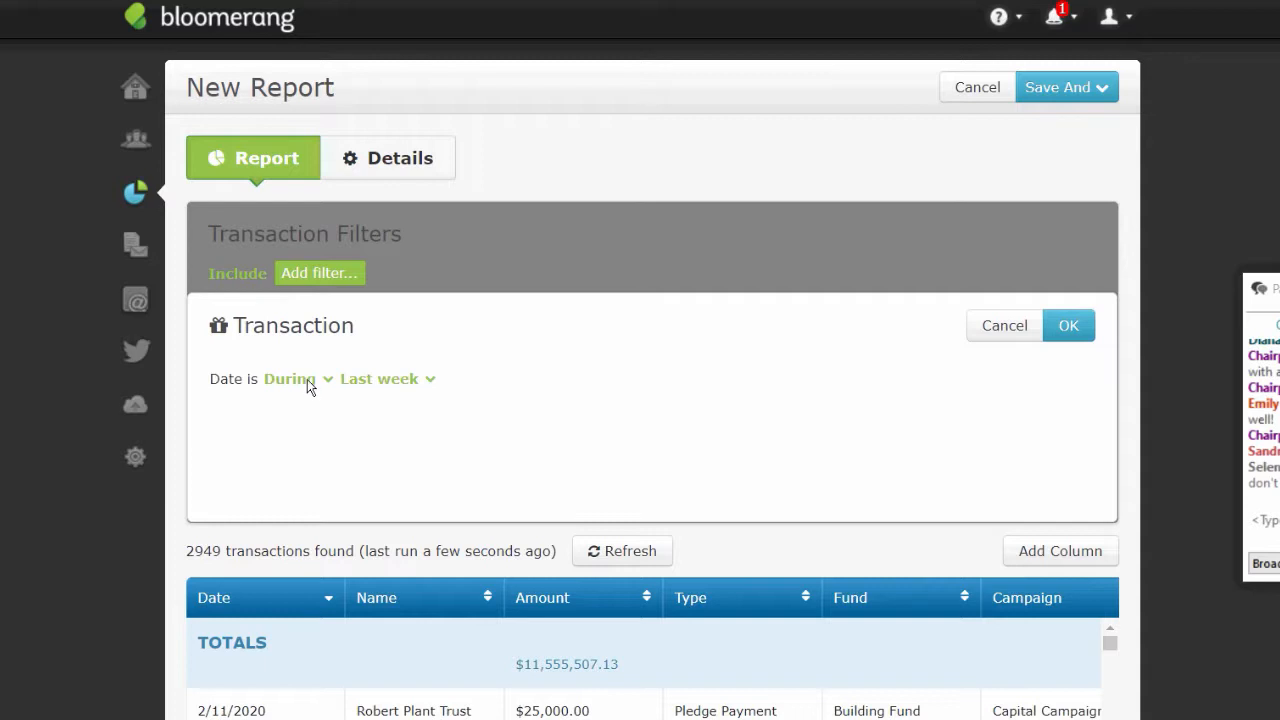
left_click(370, 390)
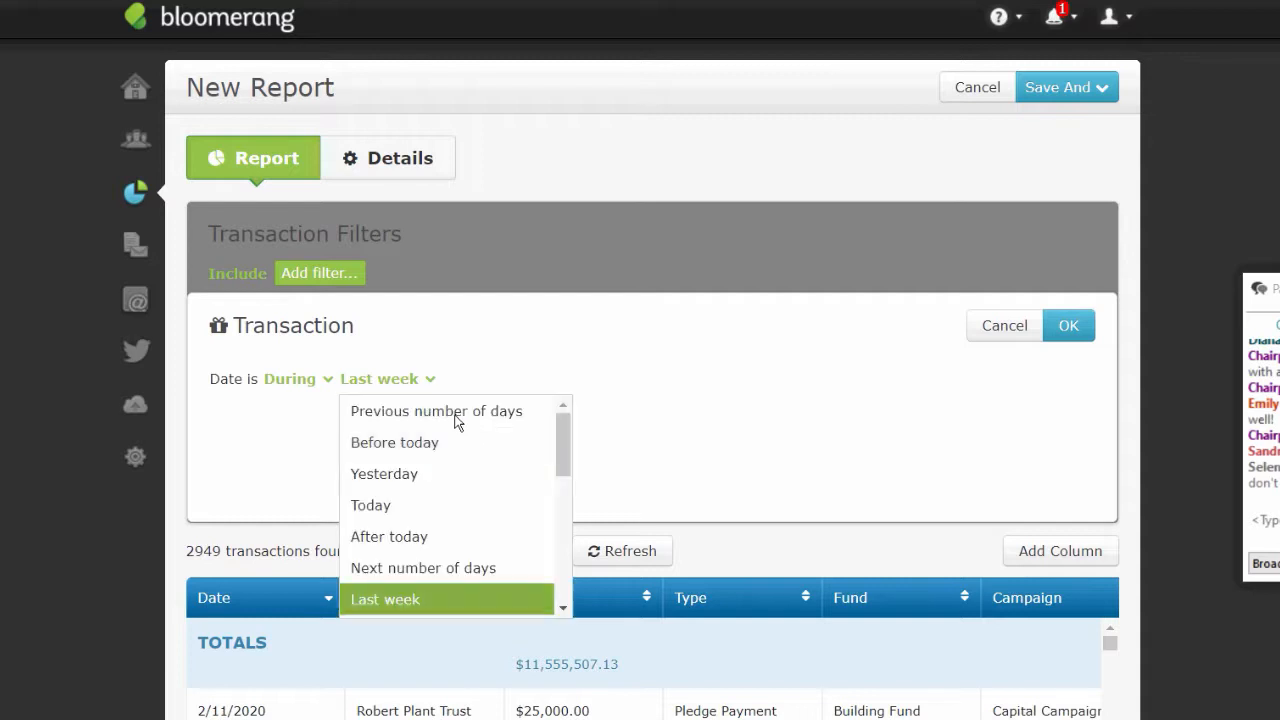
mouse_move(562, 449)
left_mouse_down()
mouse_move(548, 587)
mouse_move(553, 447)
left_mouse_up()
left_click(553, 447)
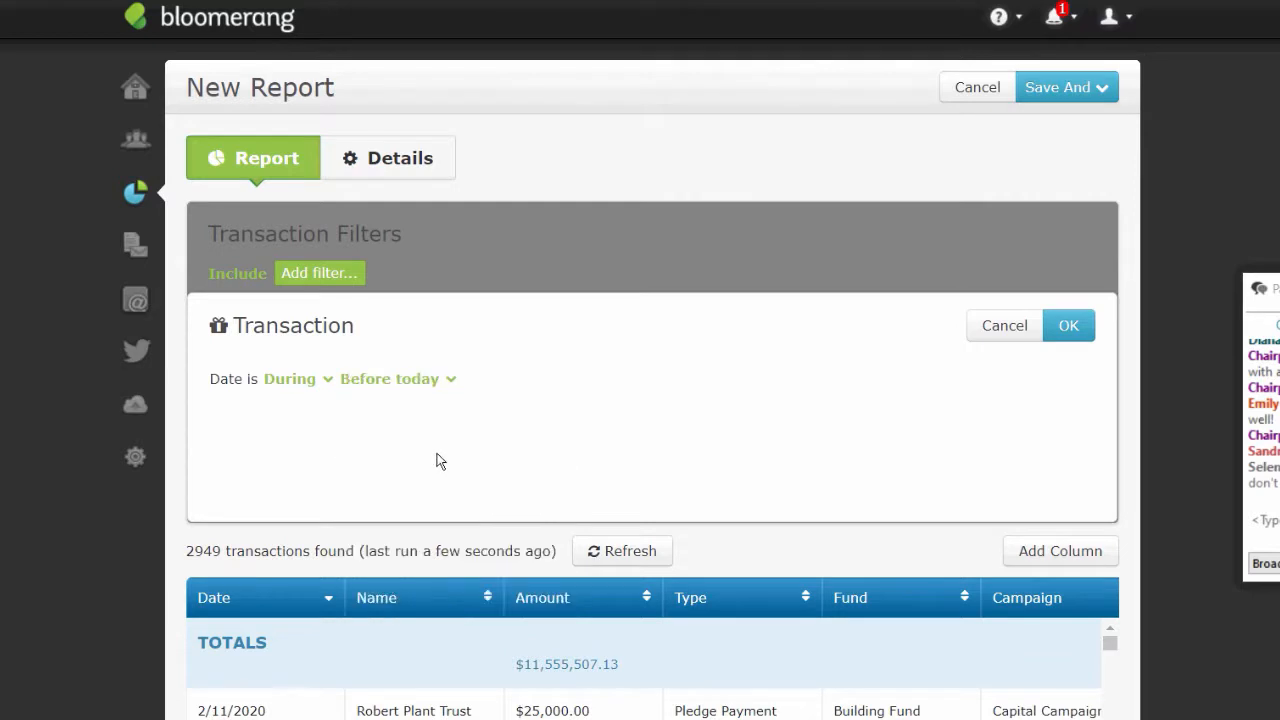
left_click(410, 380)
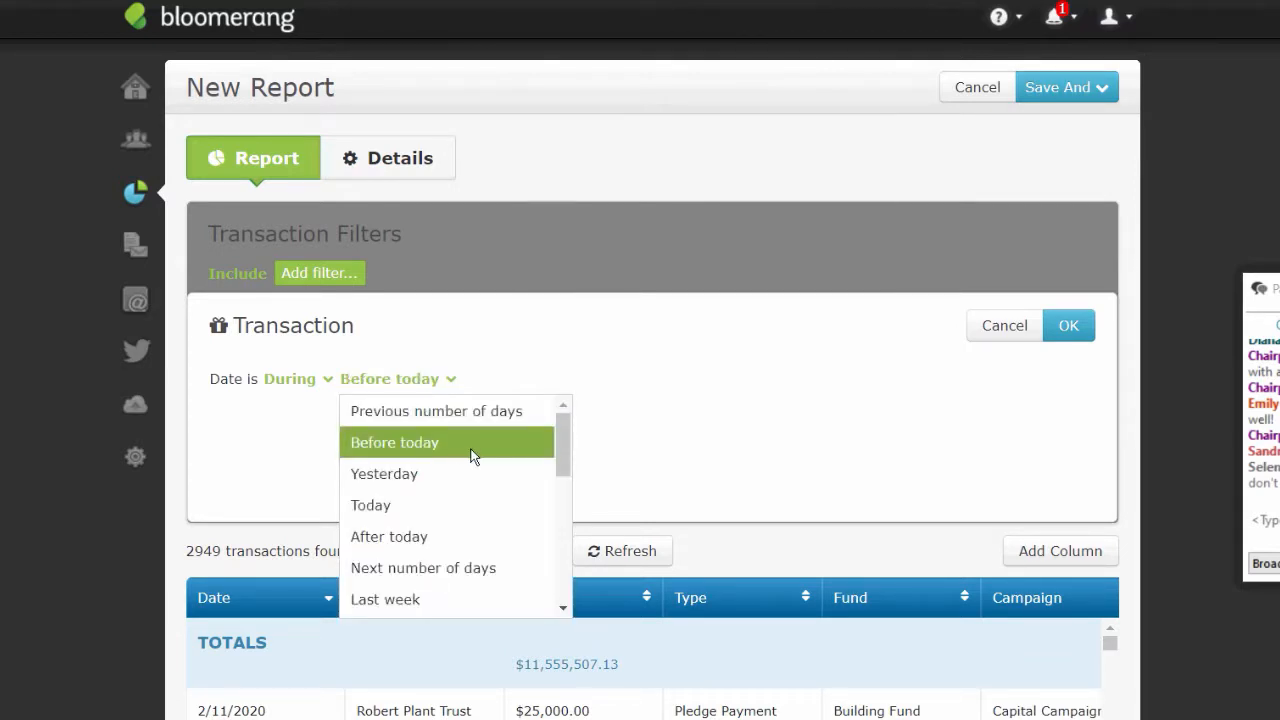
left_click(401, 476)
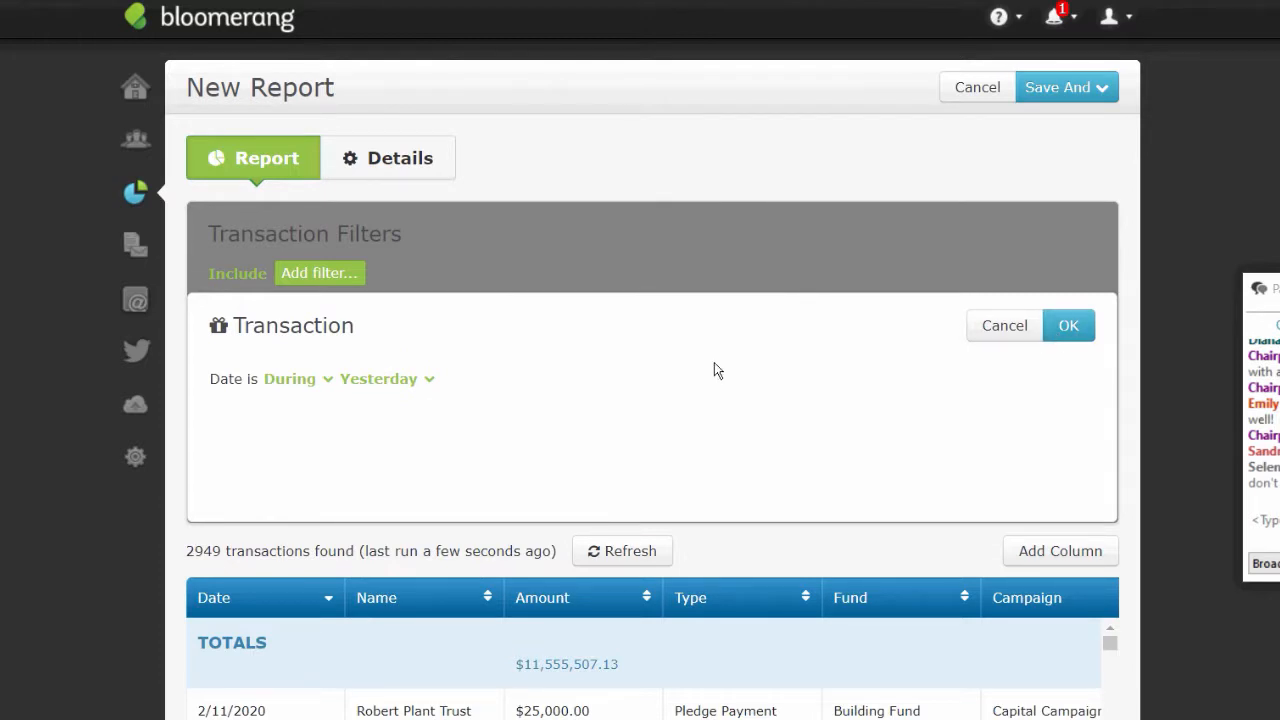
left_click(301, 379)
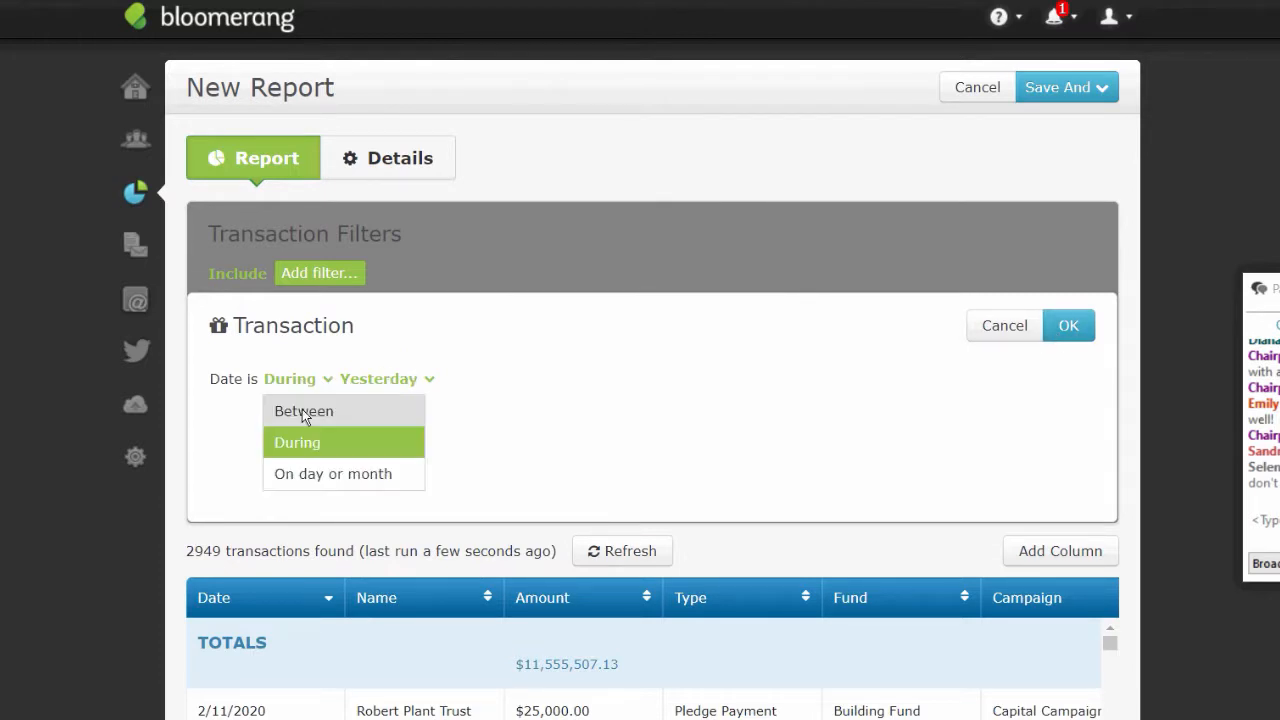
left_click(302, 411)
- Enter start date 10/25/2019 and apply the filter, leaving 18 transactions
left_click(394, 379)
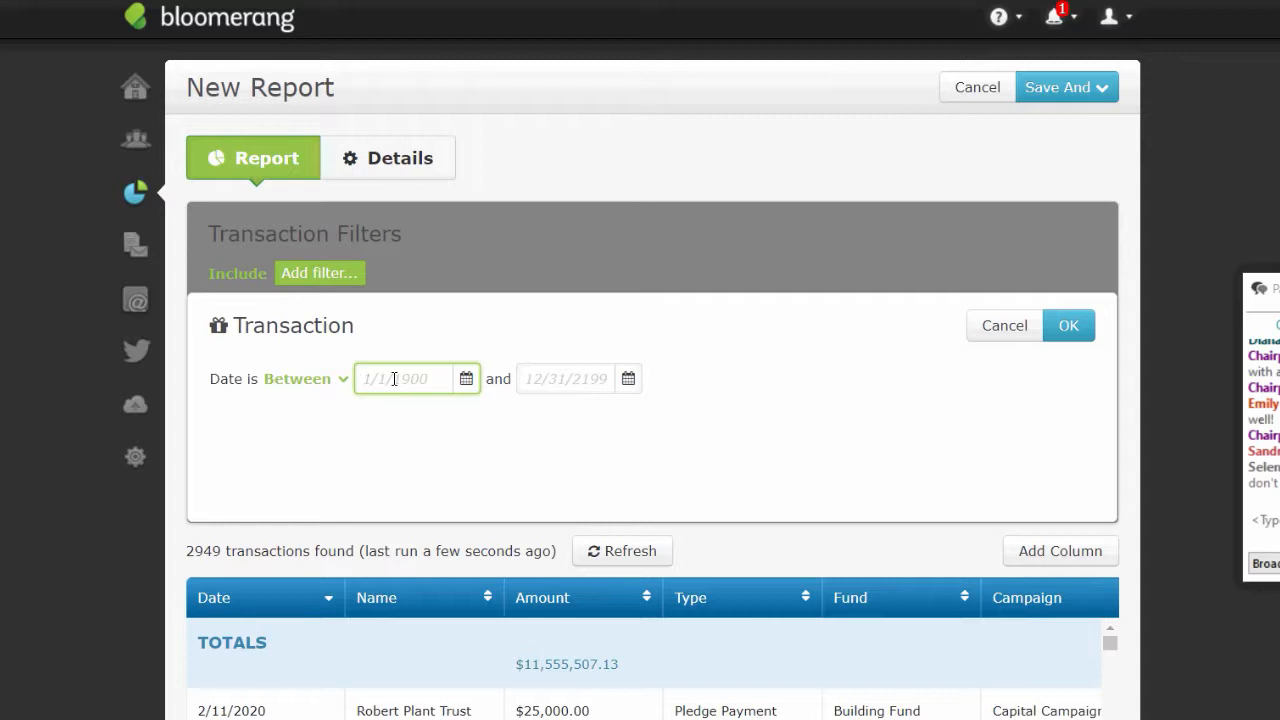
type("1")
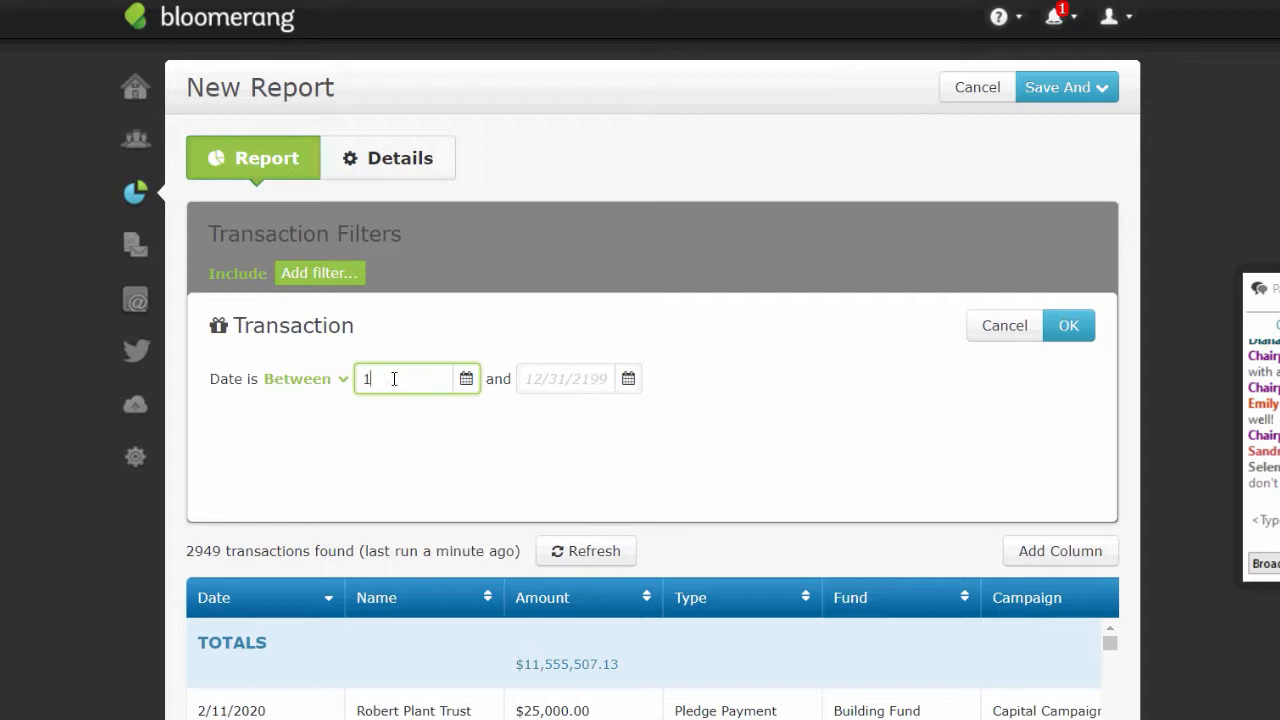
type("0/")
type("2")
type("4/")
key("BackSpace")
type("5")
key("BackSpace")
key("BackSpace")
type("5/210")
key("BackSpace")
key("BackSpace")
type("1")
key("BackSpace")
key("BackSpace")
type("0")
key("BackSpace")
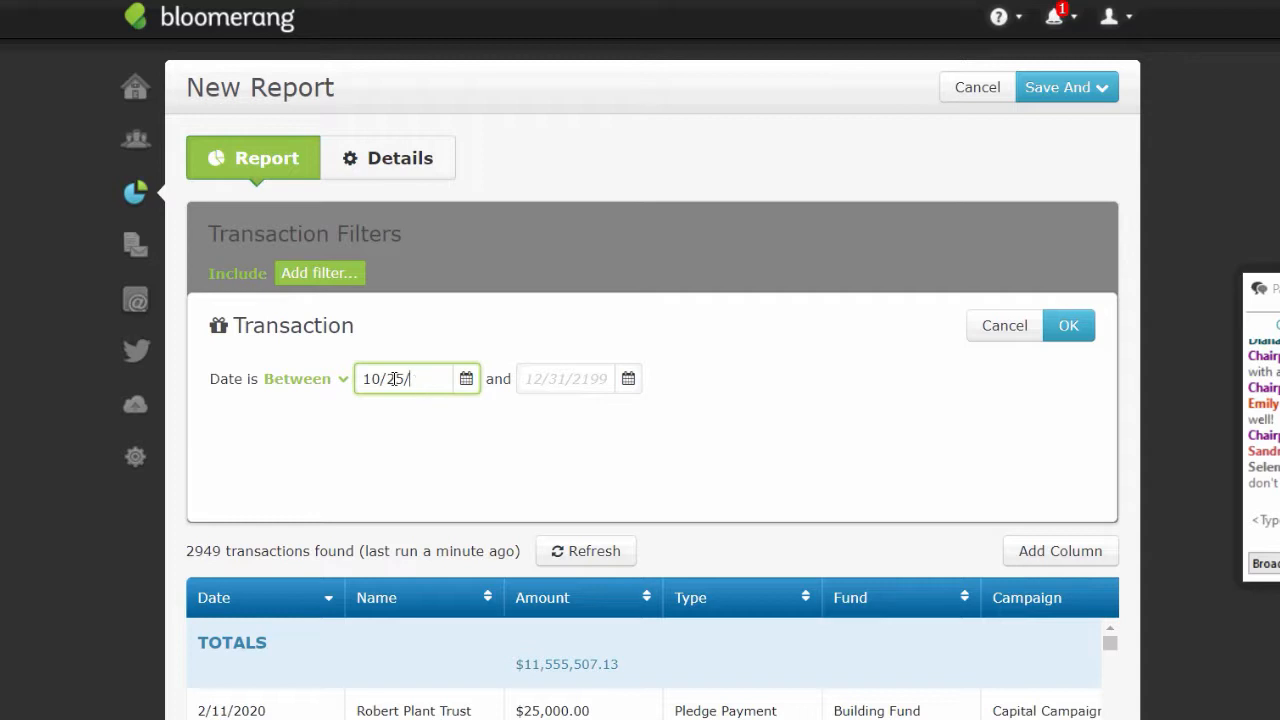
left_click(1071, 332)
left_click(1075, 335)
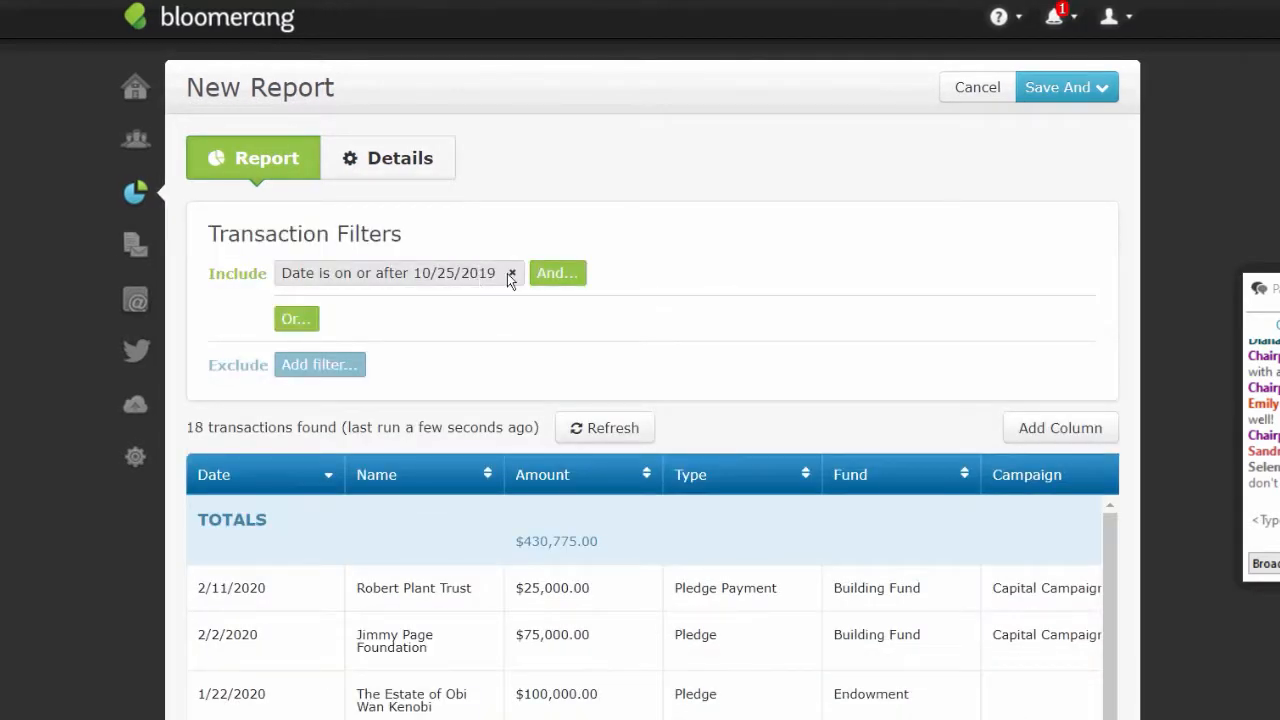
- Remove the old date filter and add a new Date filter set to Yesterday
left_click(513, 274)
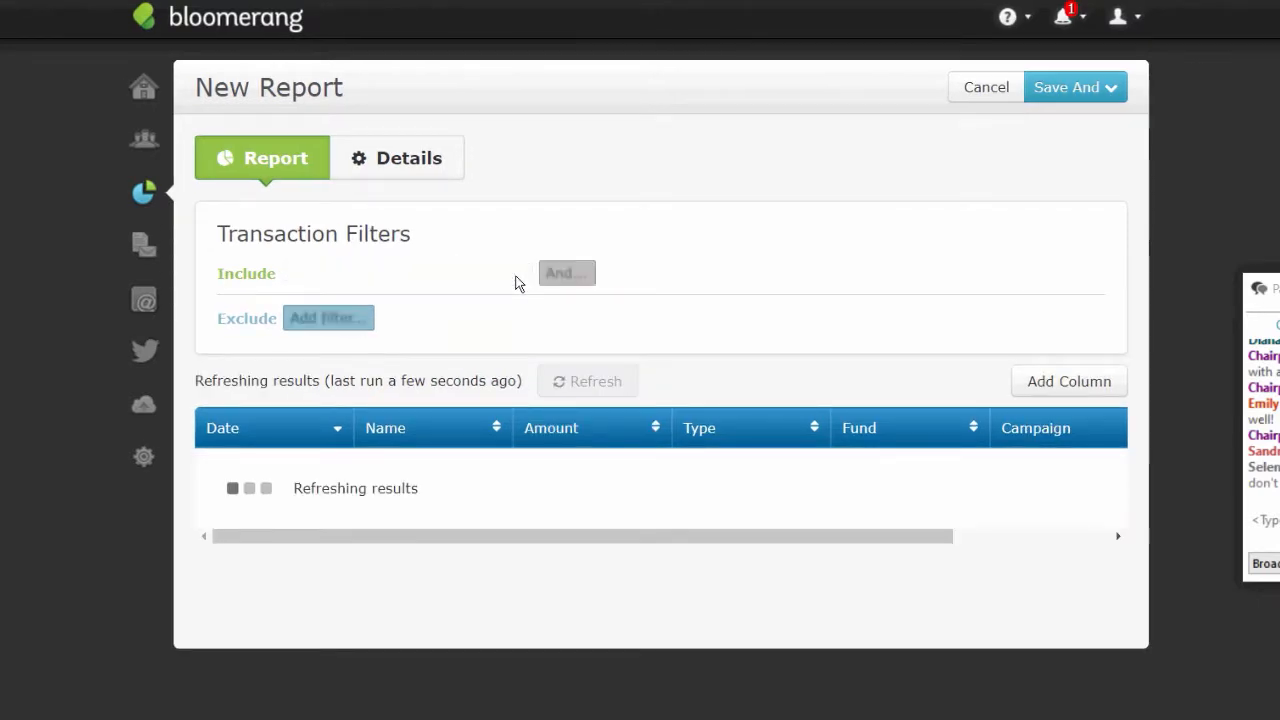
left_click(333, 284)
left_click(337, 377)
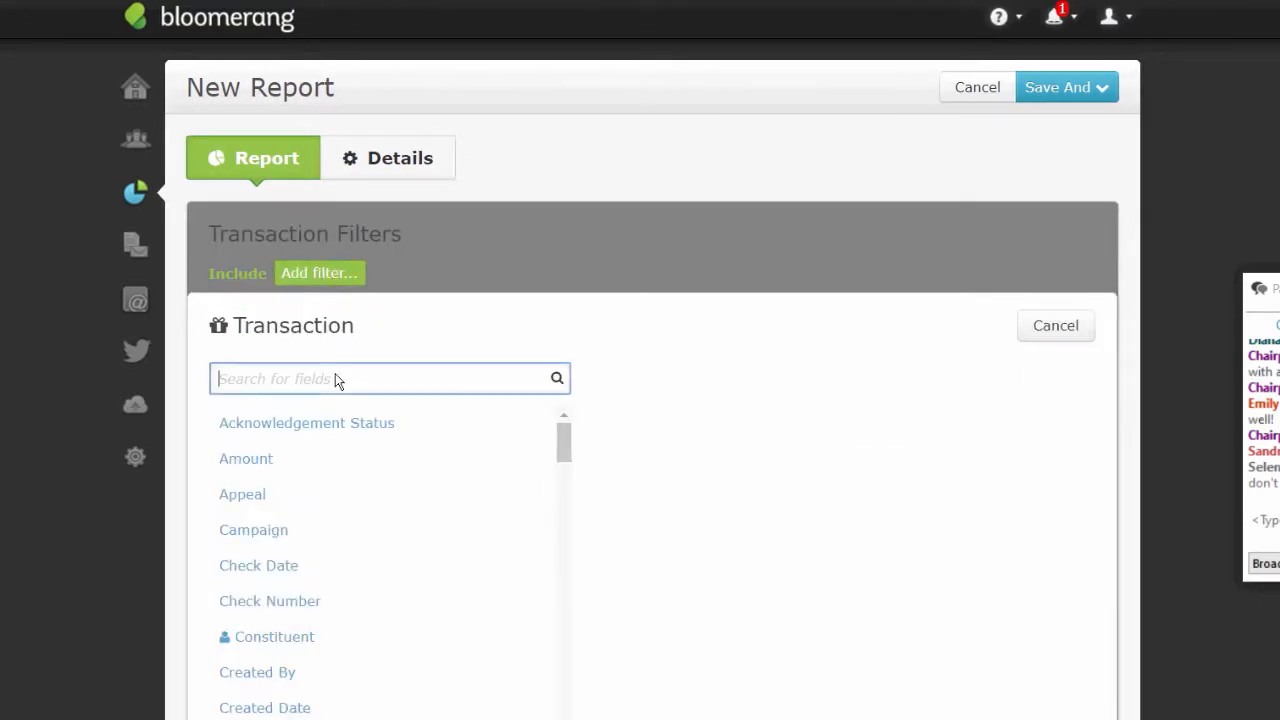
type("date")
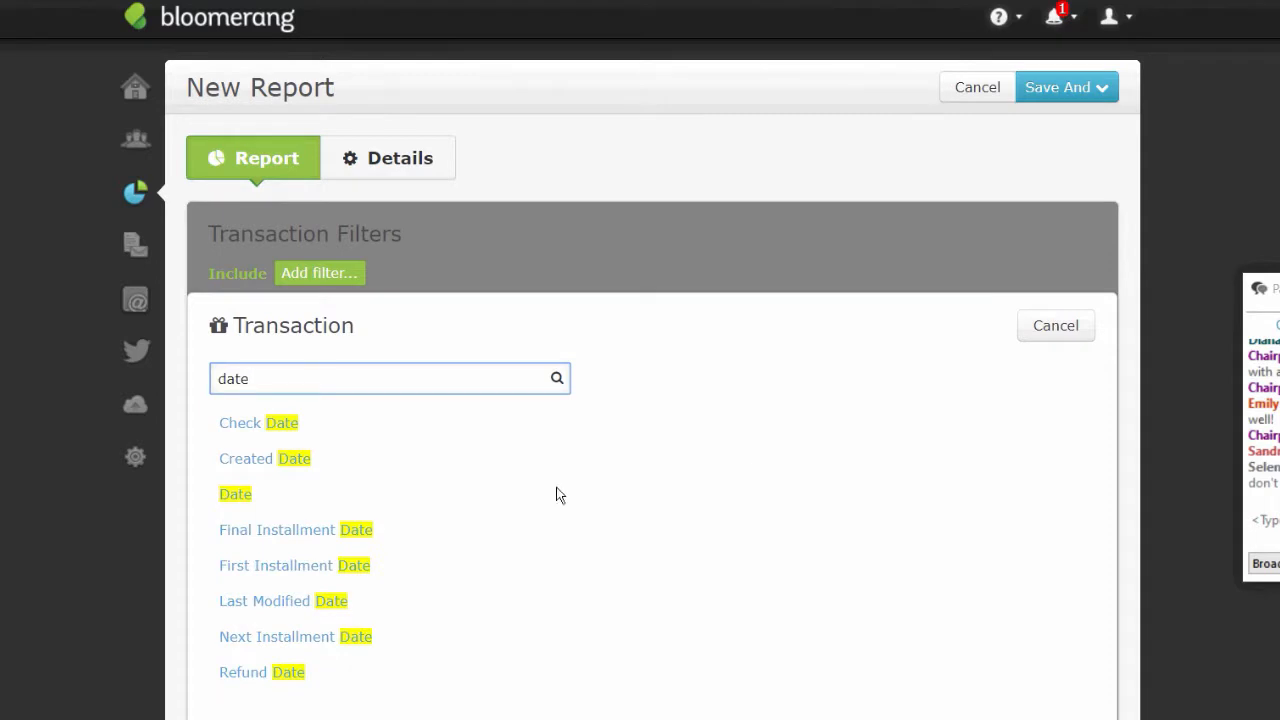
left_click(216, 502)
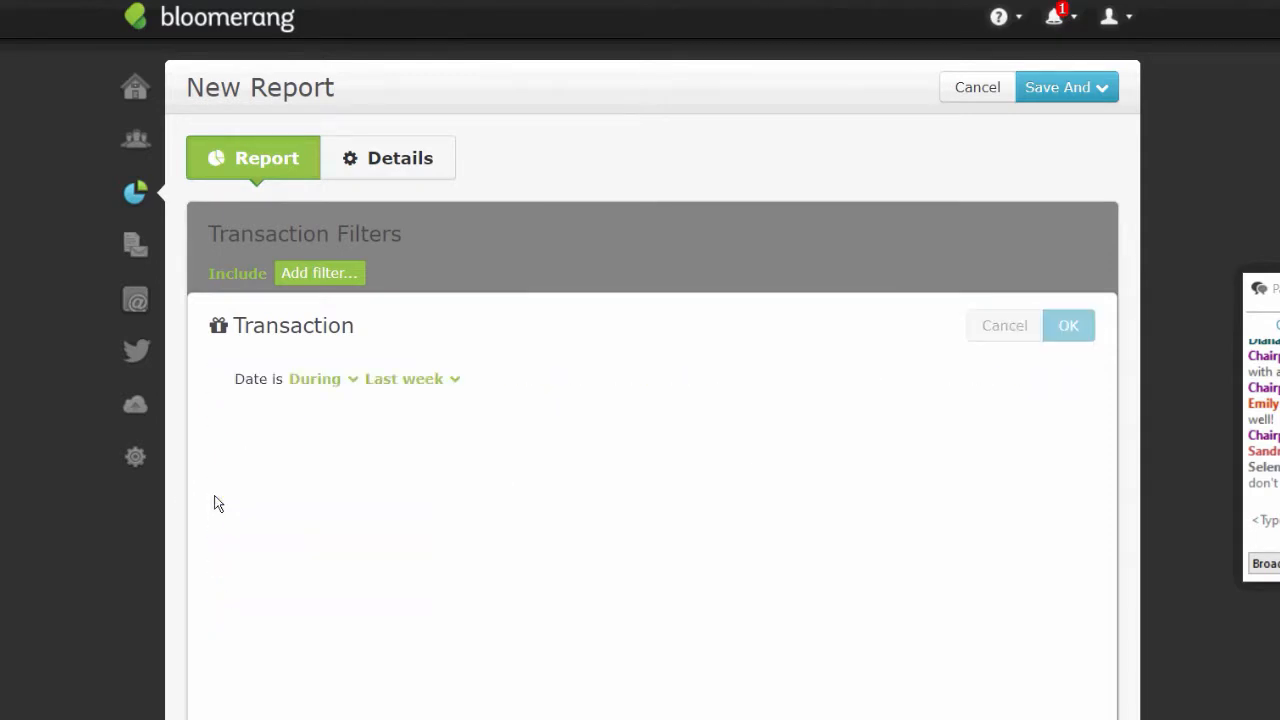
left_click(379, 378)
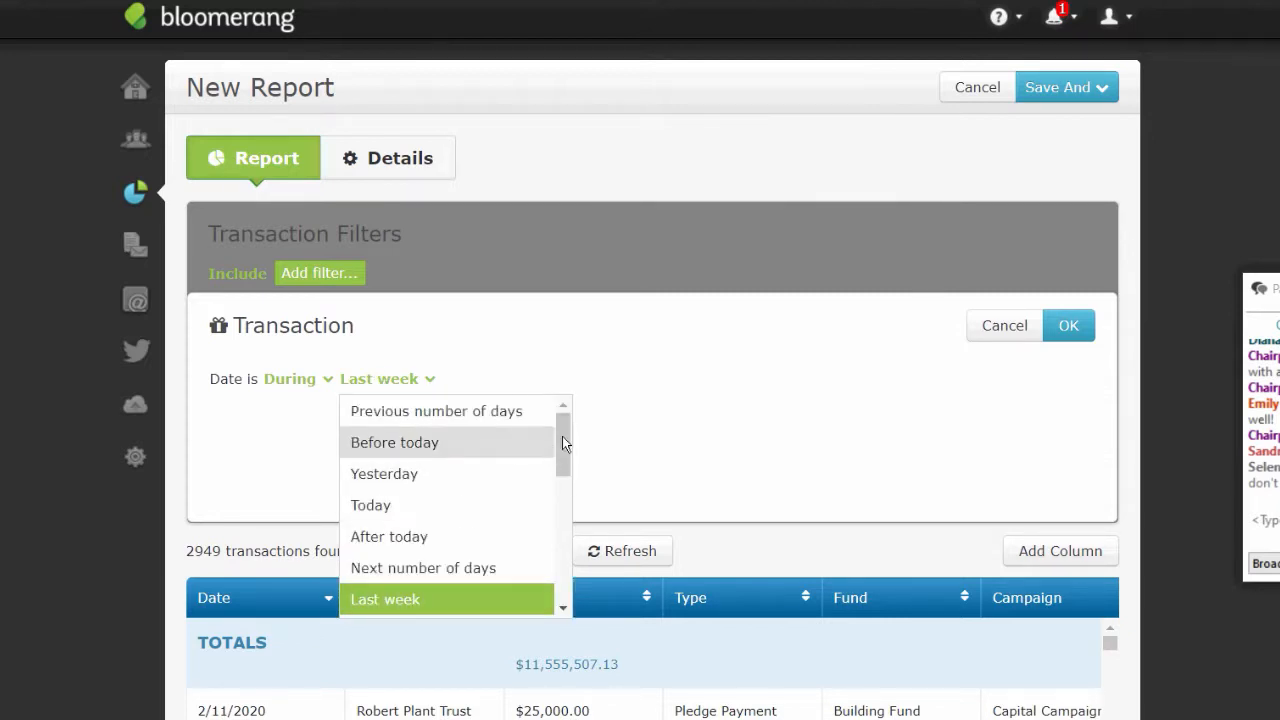
mouse_move(569, 436)
left_mouse_down()
mouse_move(557, 573)
mouse_move(570, 395)
mouse_move(557, 488)
mouse_move(566, 425)
left_mouse_up()
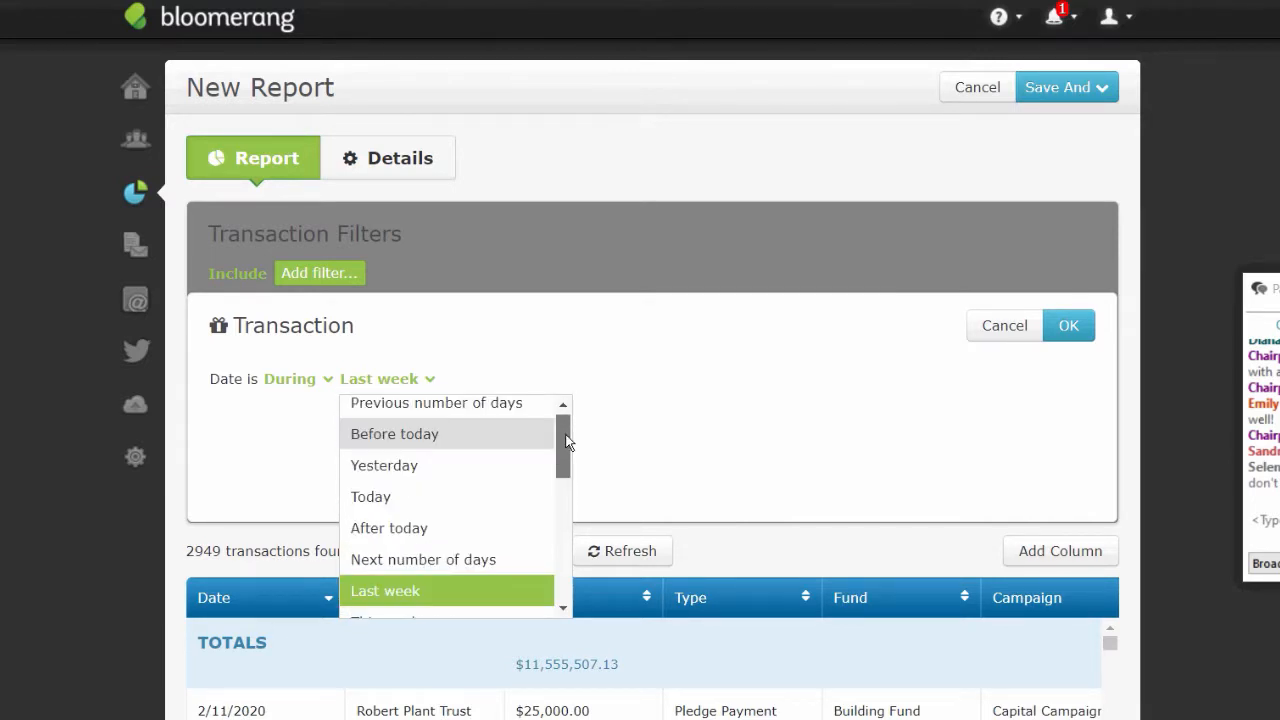
left_click(414, 466)
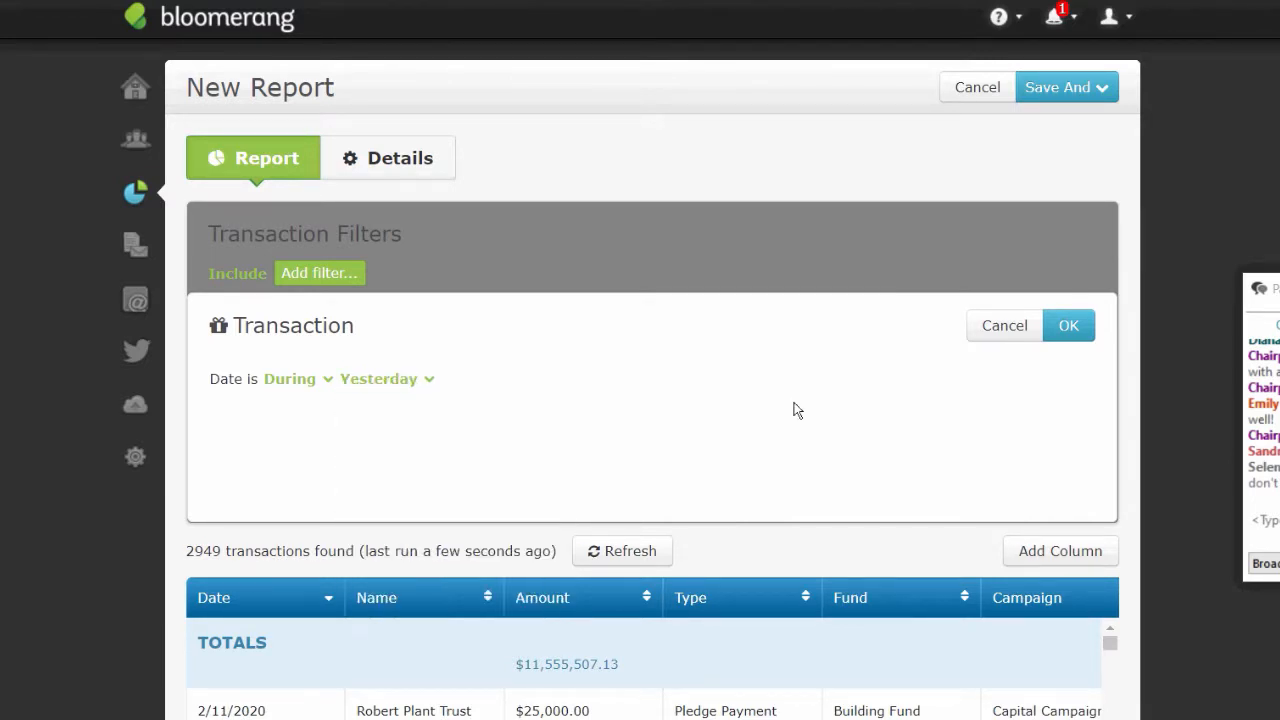
left_click(1072, 330)
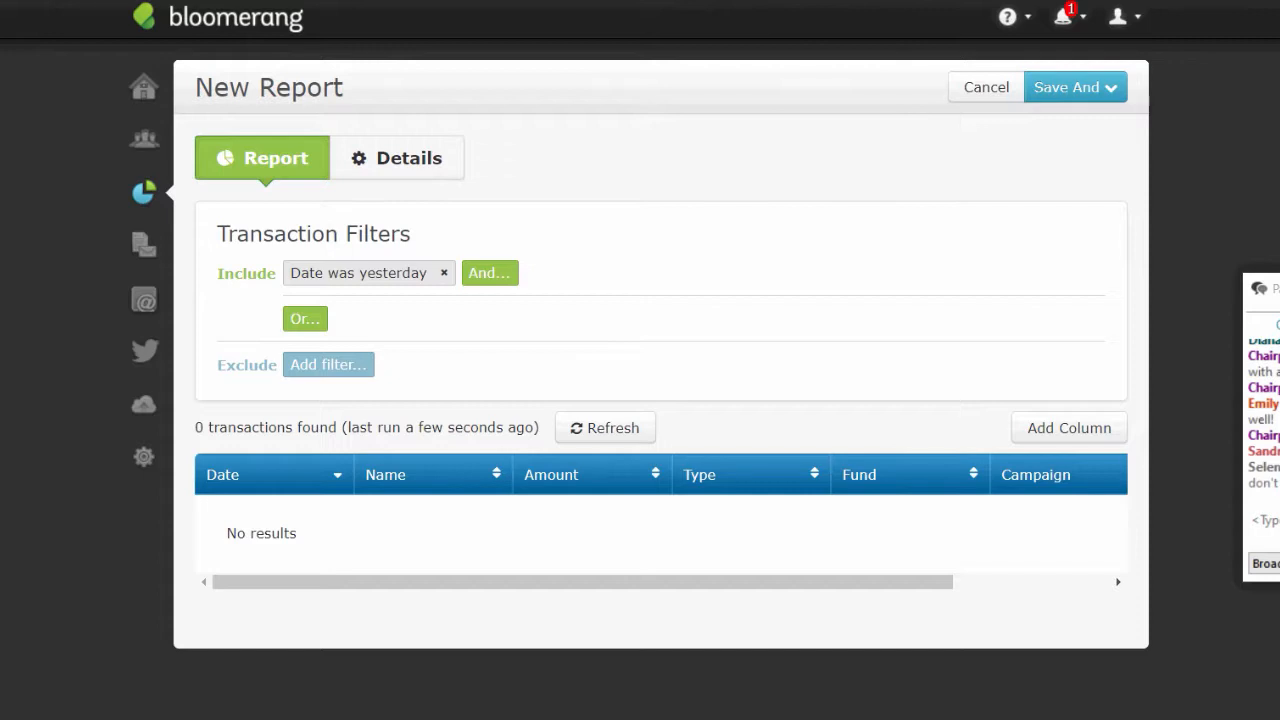
- Change the Date filter range to This week, giving 9 transactions
left_click(371, 284)
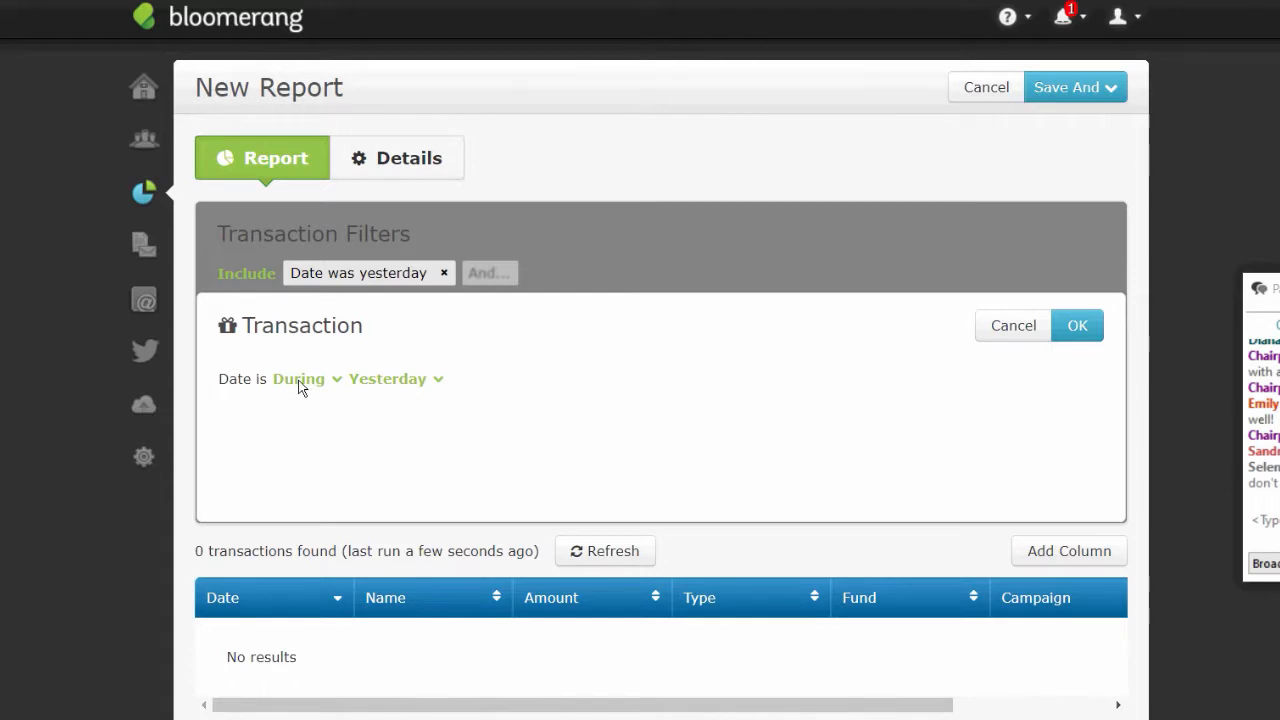
left_click(405, 386)
left_click_drag(573, 431, 523, 475)
left_click(415, 508)
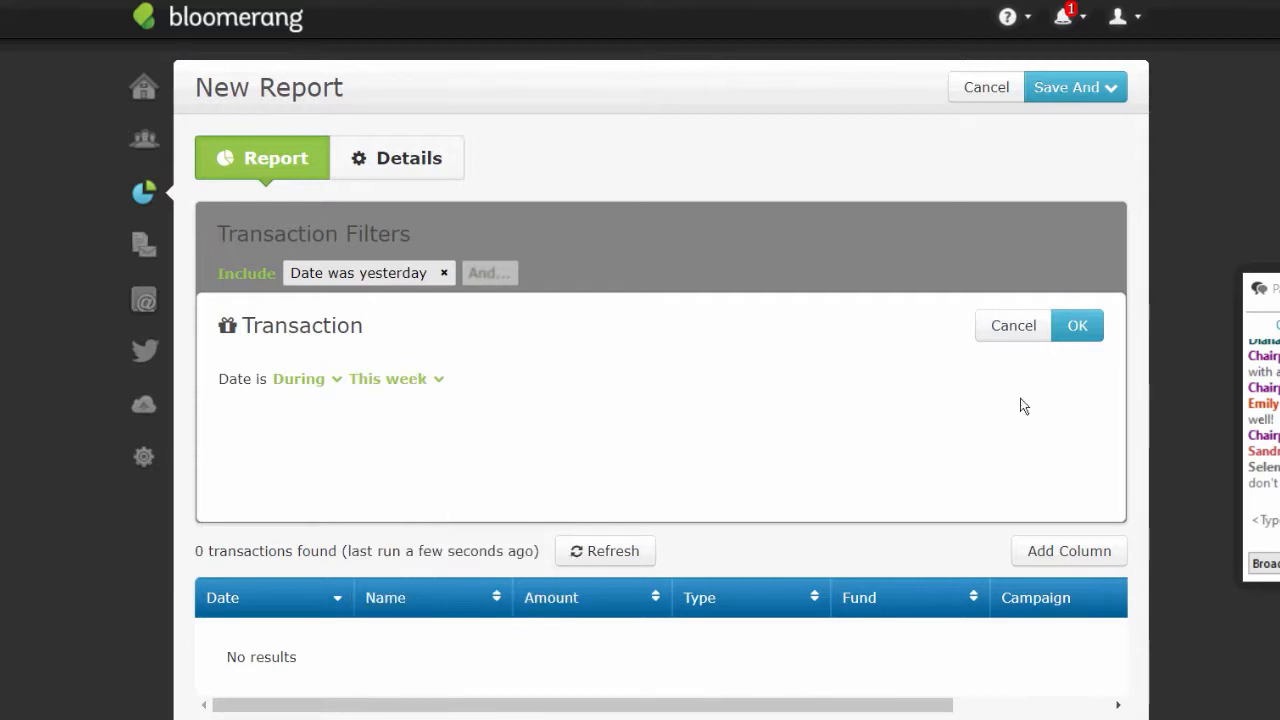
left_click(1078, 330)
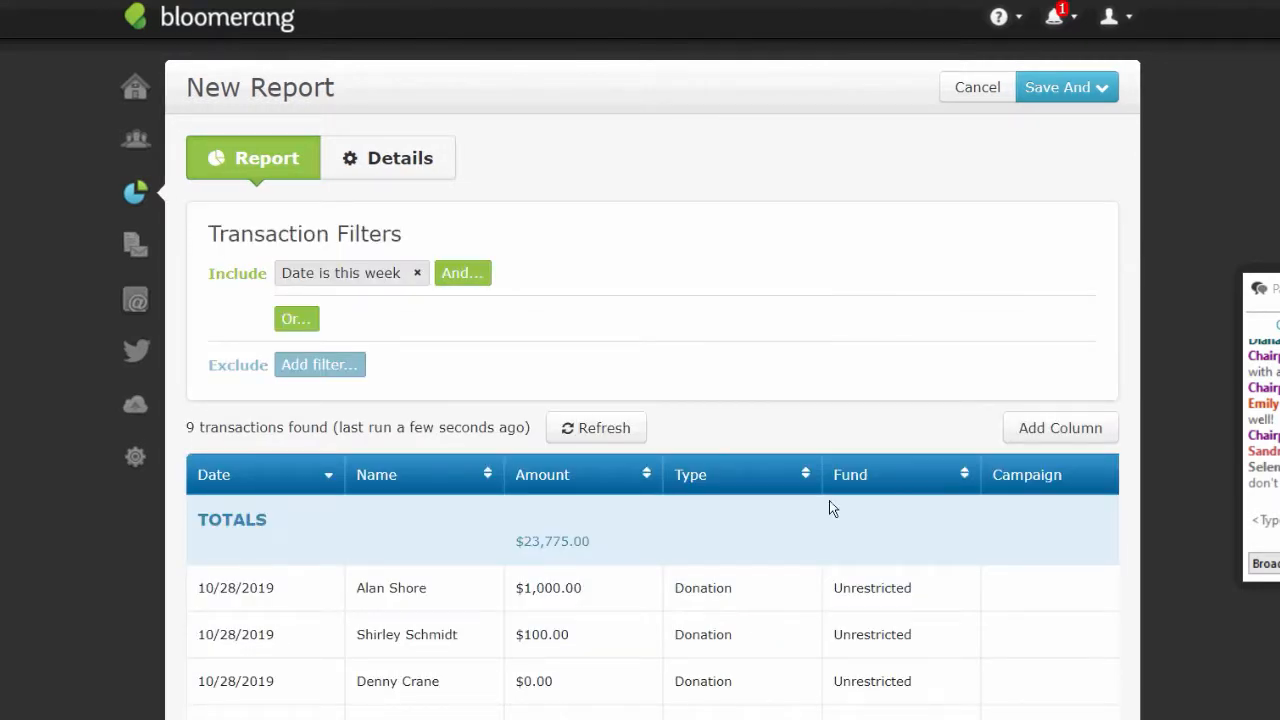
scroll(652, 400, "down", 3)
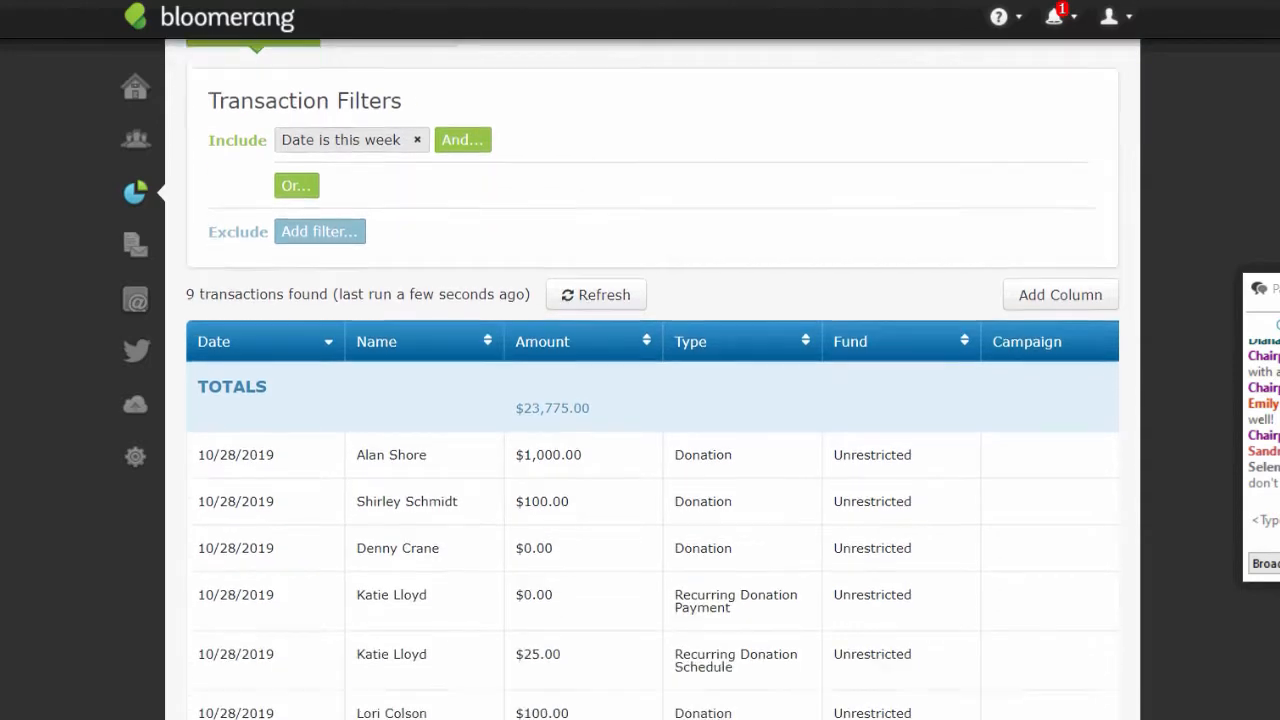
scroll(652, 400, "up", 2)
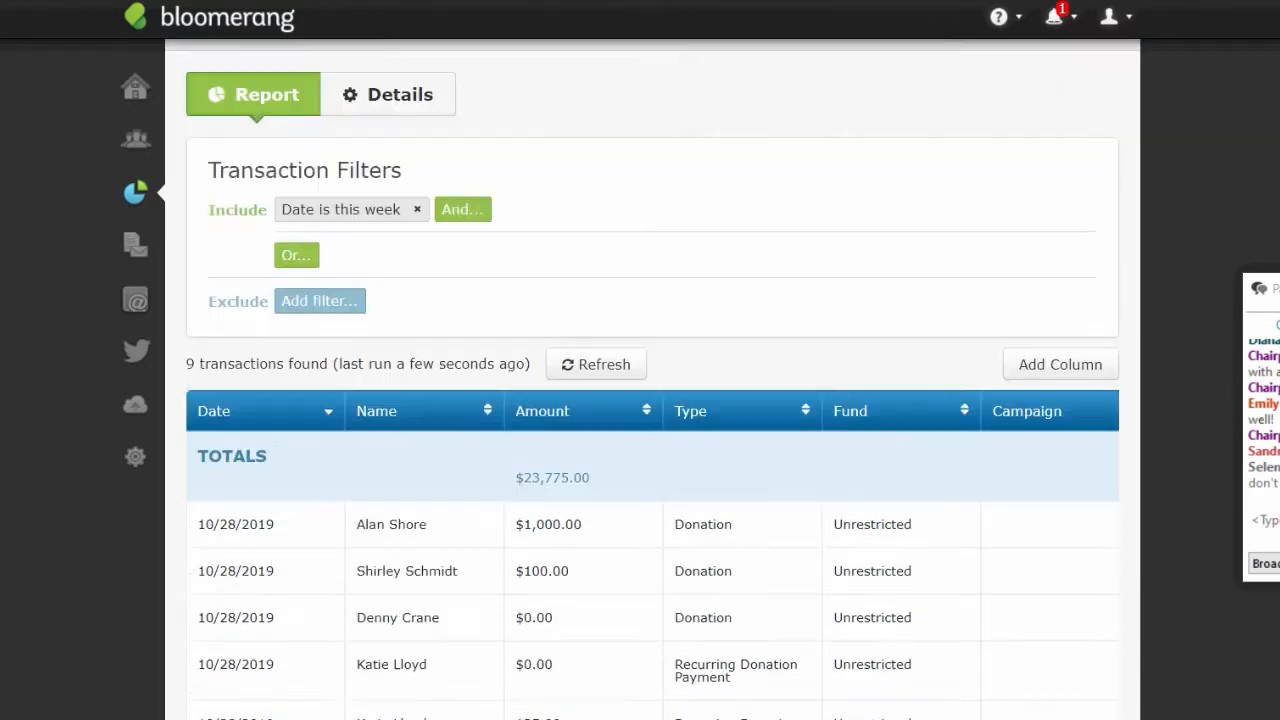
scroll(652, 400, "up", 1)
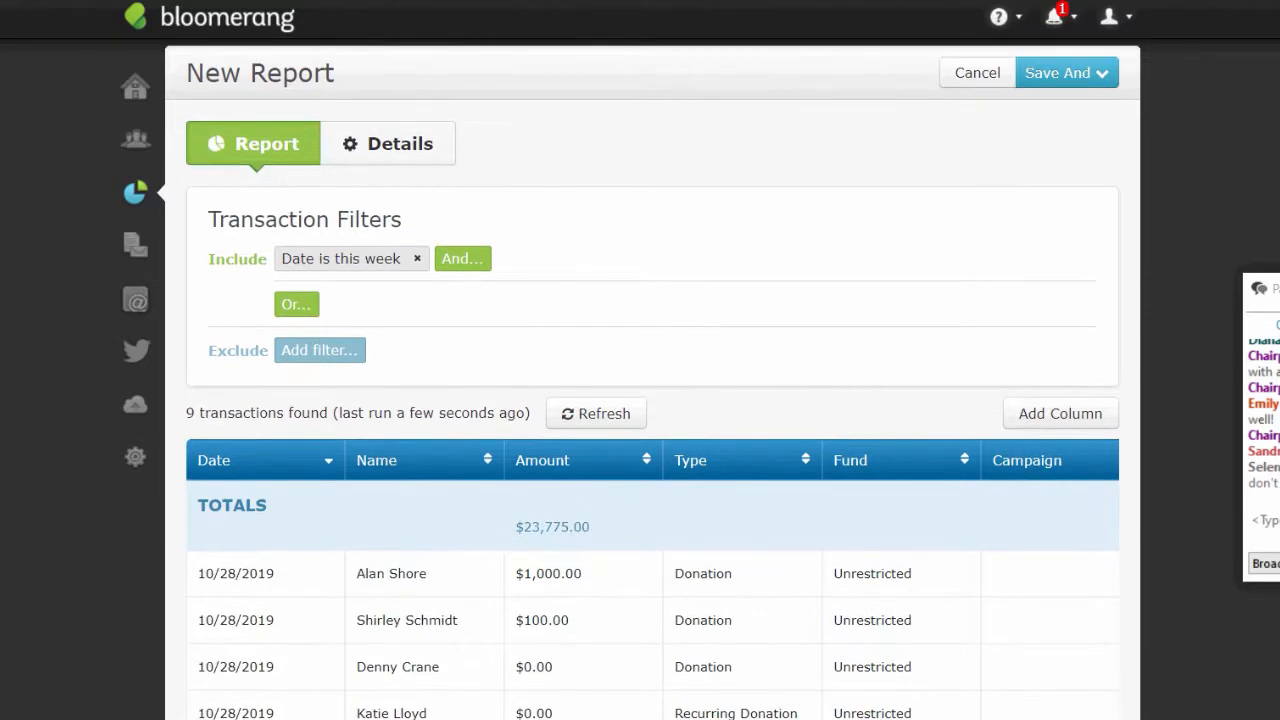
scroll(652, 400, "down", 3)
scroll(652, 400, "up", 2)
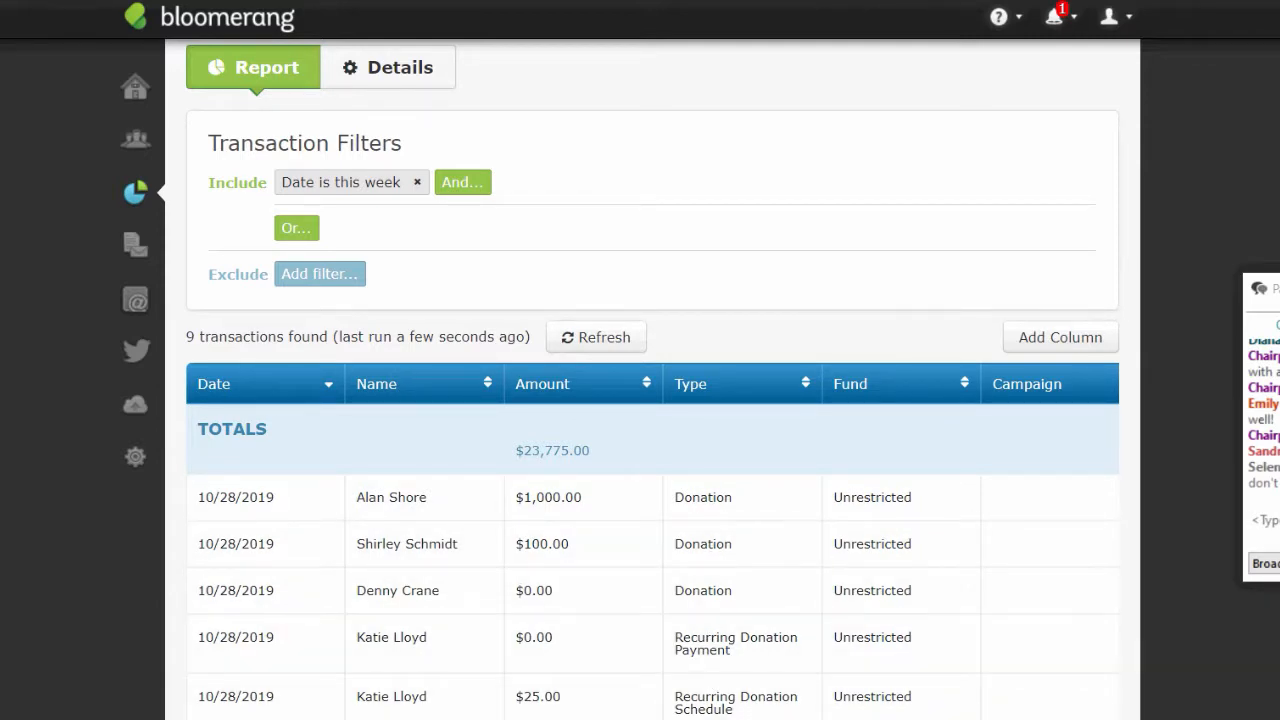
scroll(652, 400, "down", 2)
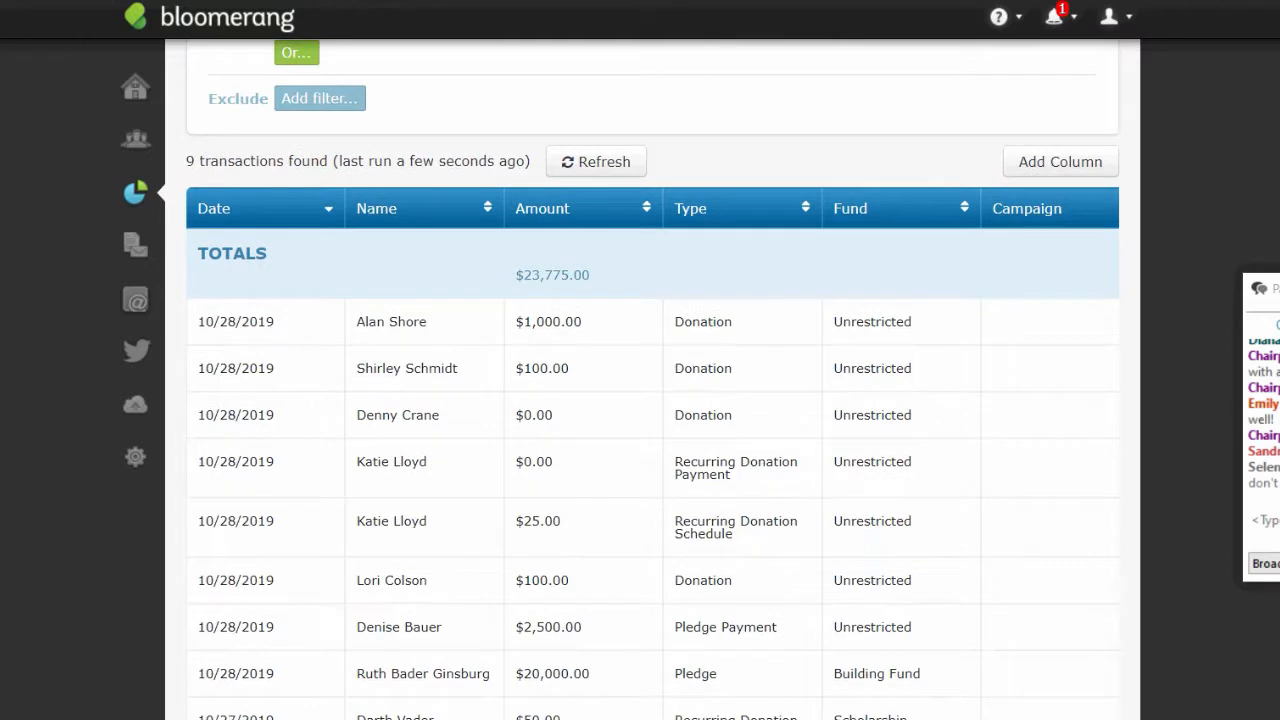
scroll(886, 340, "up", 1)
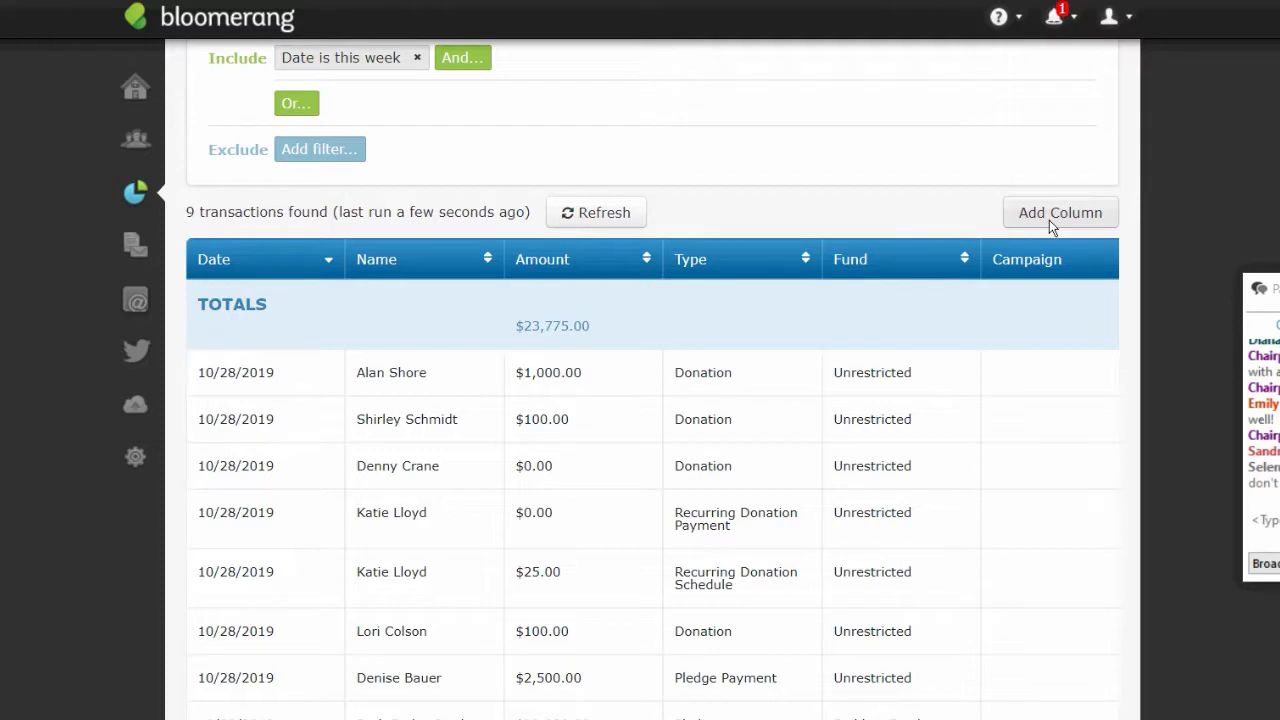
scroll(652, 382, "up", 1)
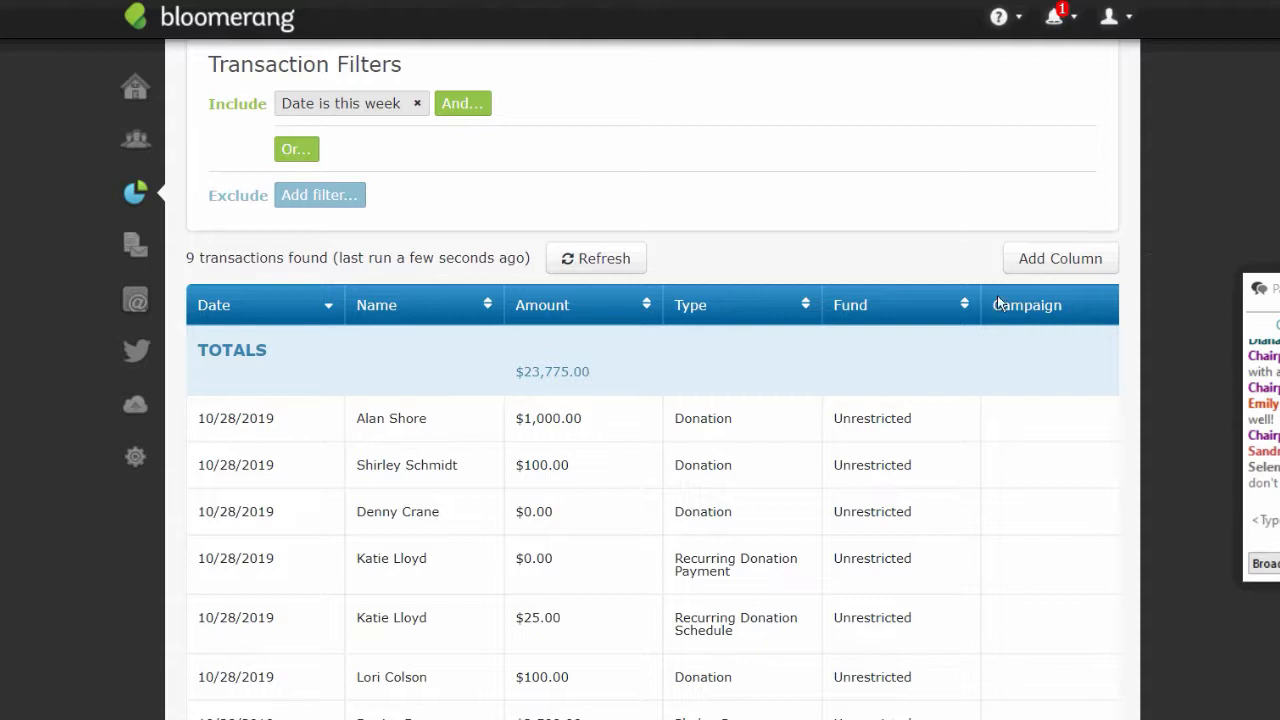
- Under Add Column, find the Constituent's Phone Number field via 'phon' and tick it
left_click(1050, 262)
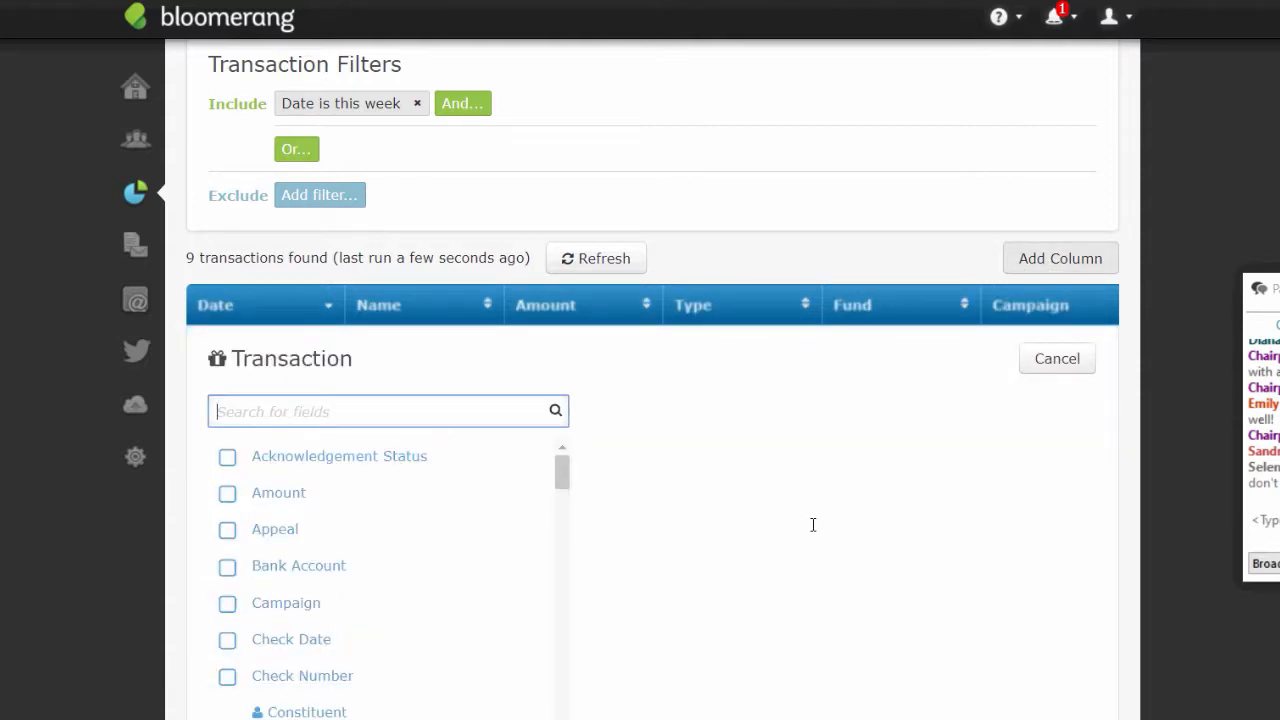
type("con")
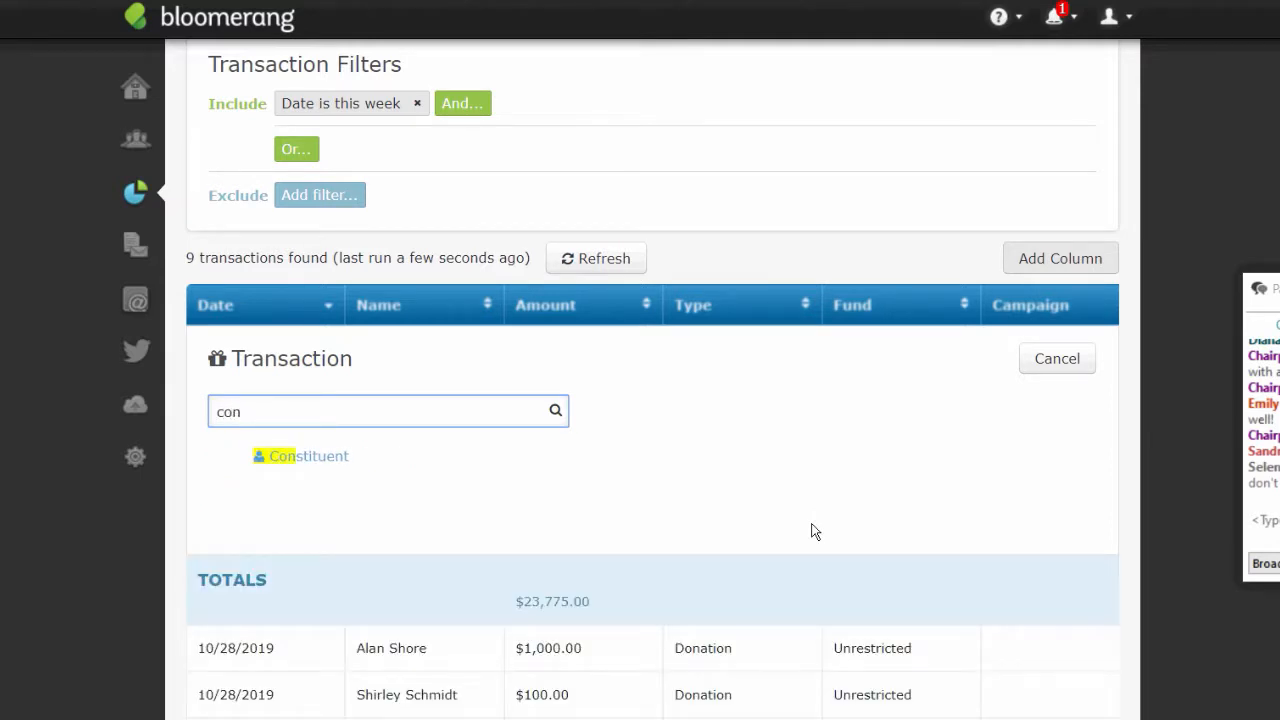
left_click(289, 462)
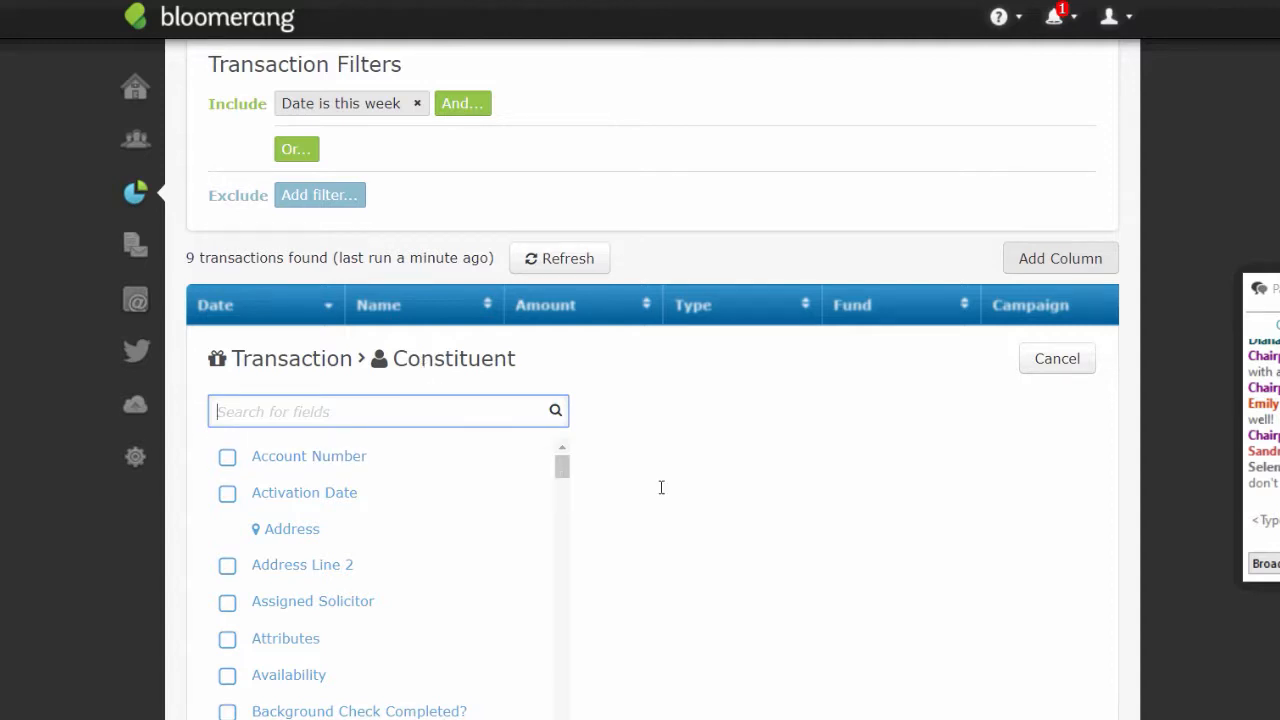
left_click_drag(561, 470, 561, 476)
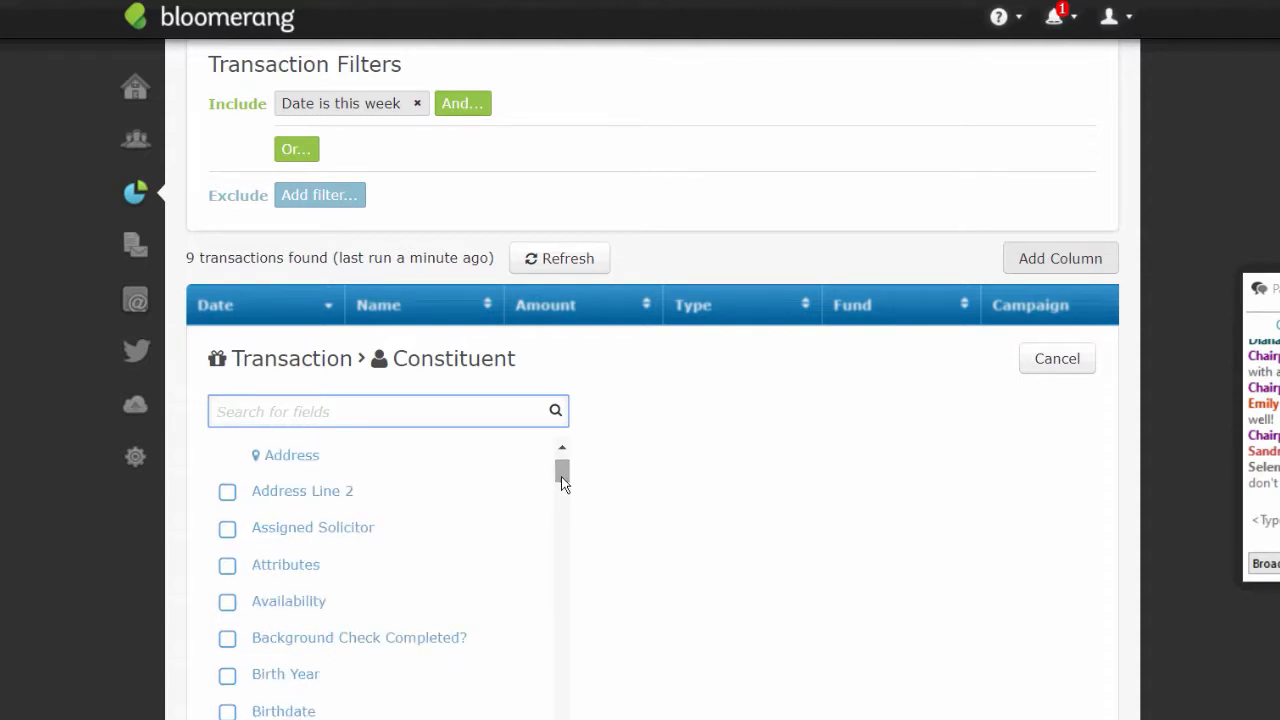
type("phon")
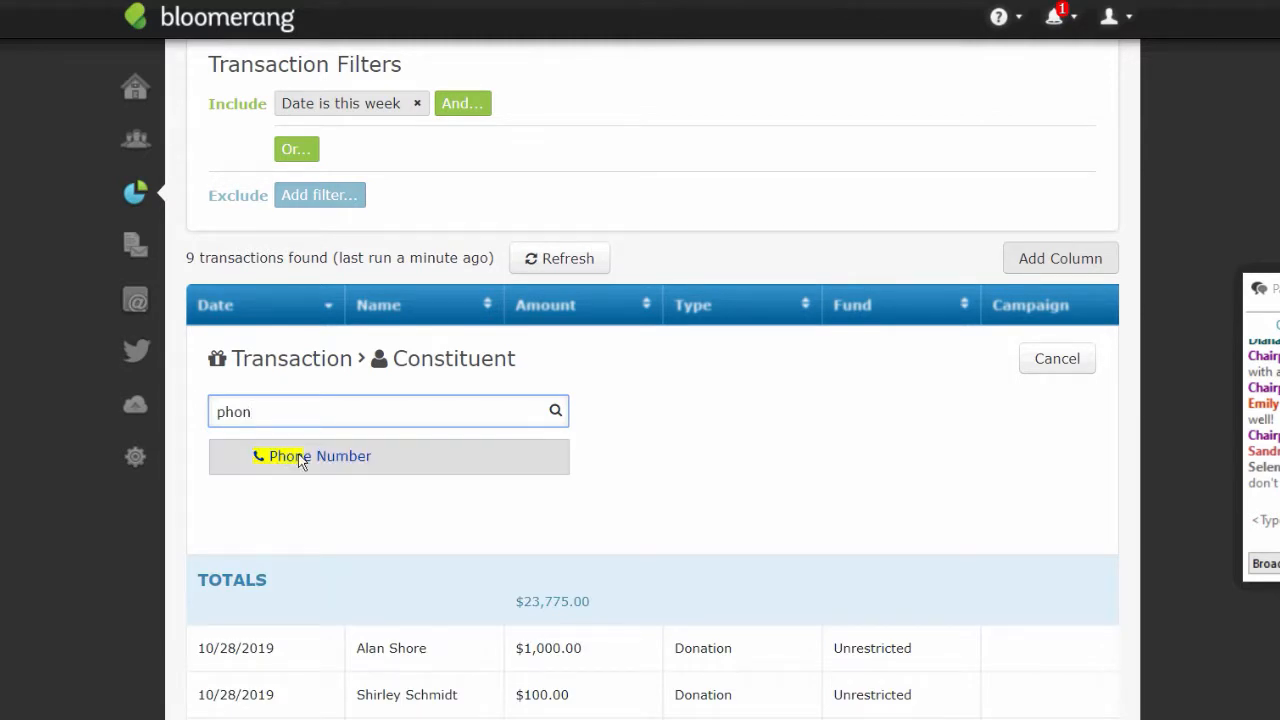
left_click(287, 455)
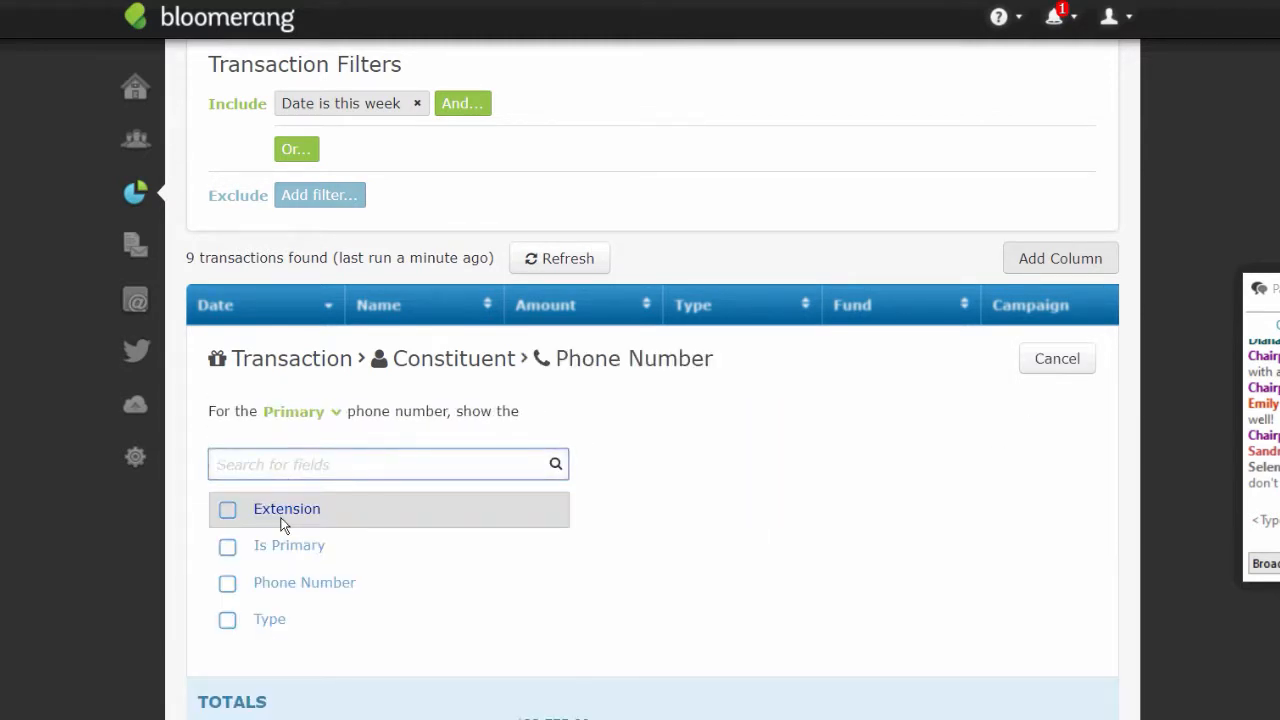
left_click(228, 583)
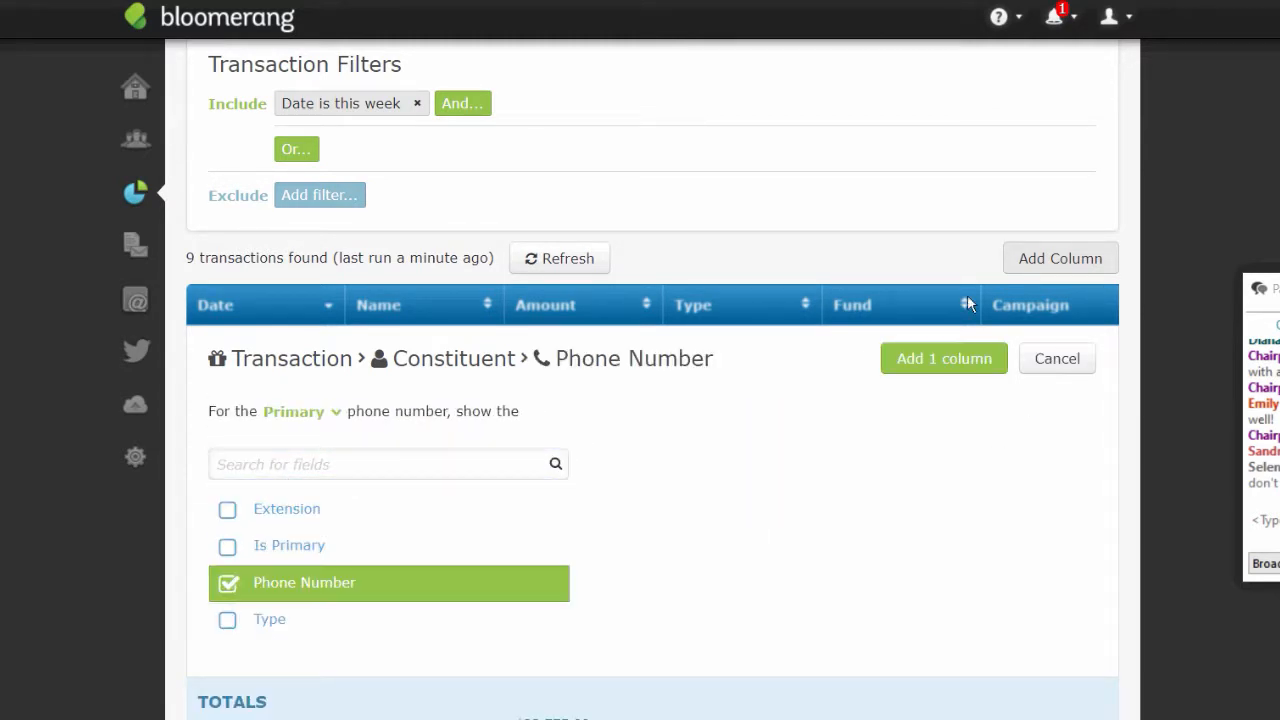
- Add the Phone Number column, then the constituent's Email Address column
left_click(976, 362)
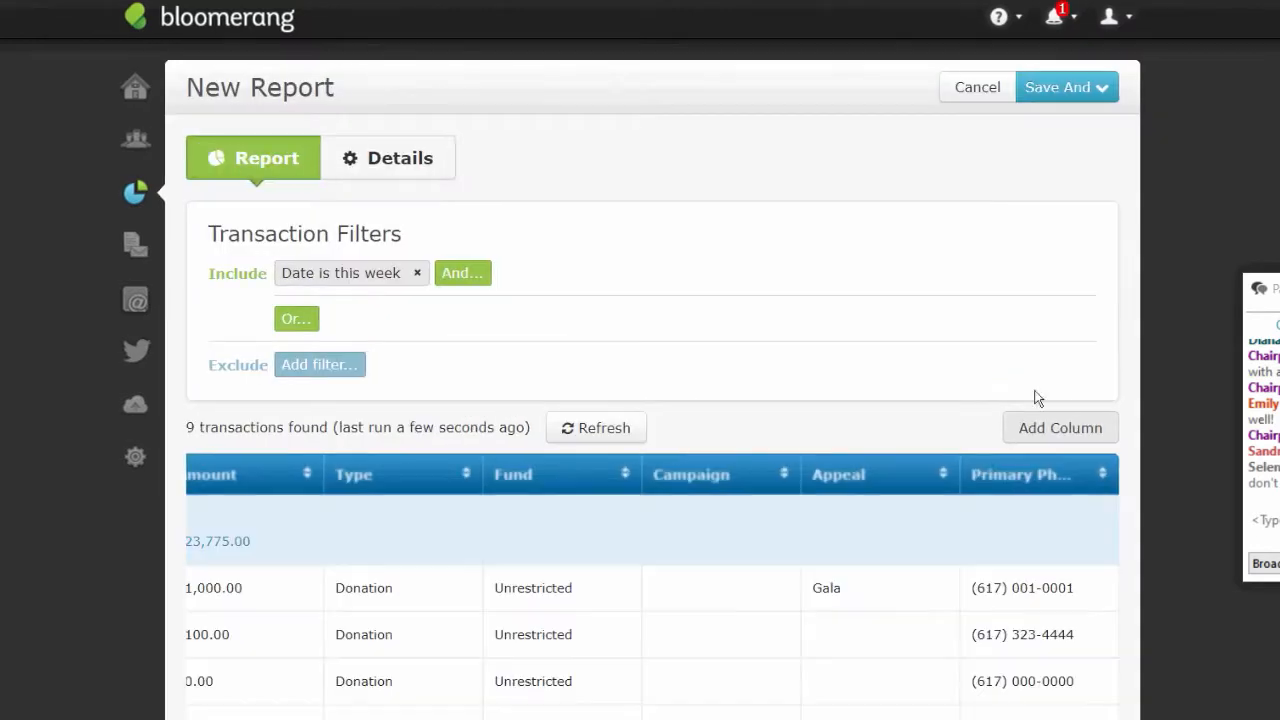
left_click(1068, 437)
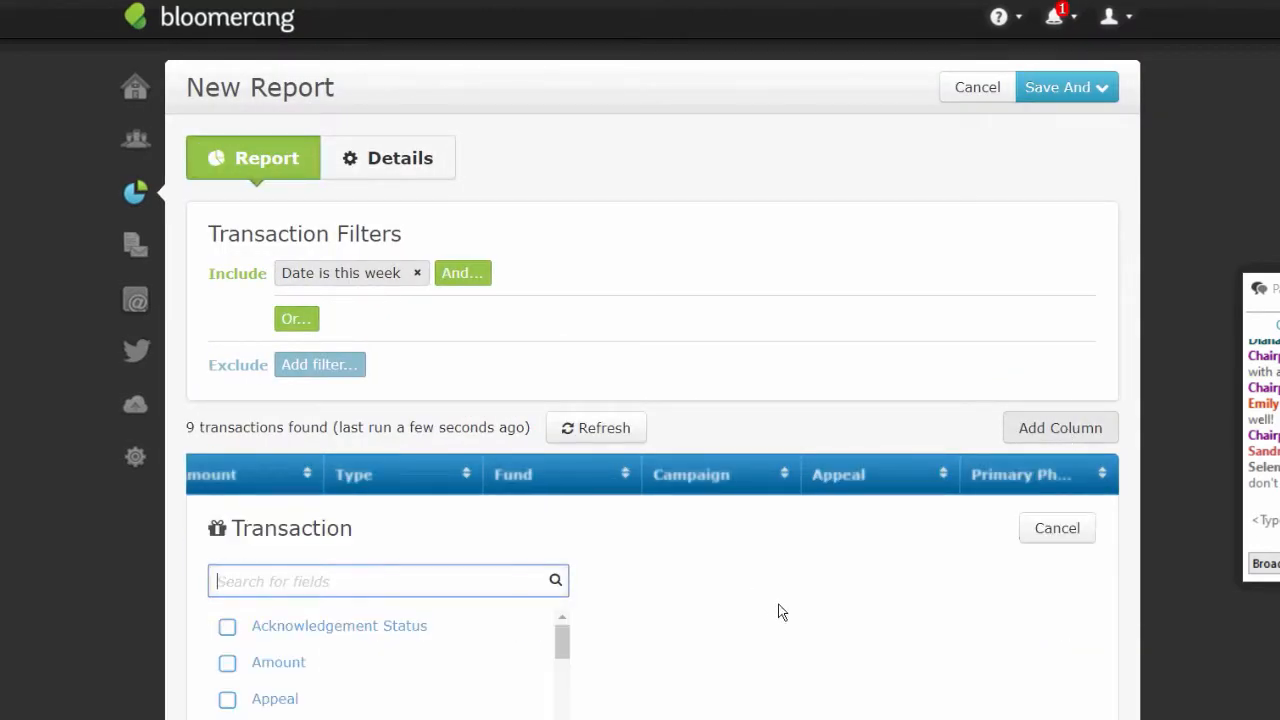
type("con")
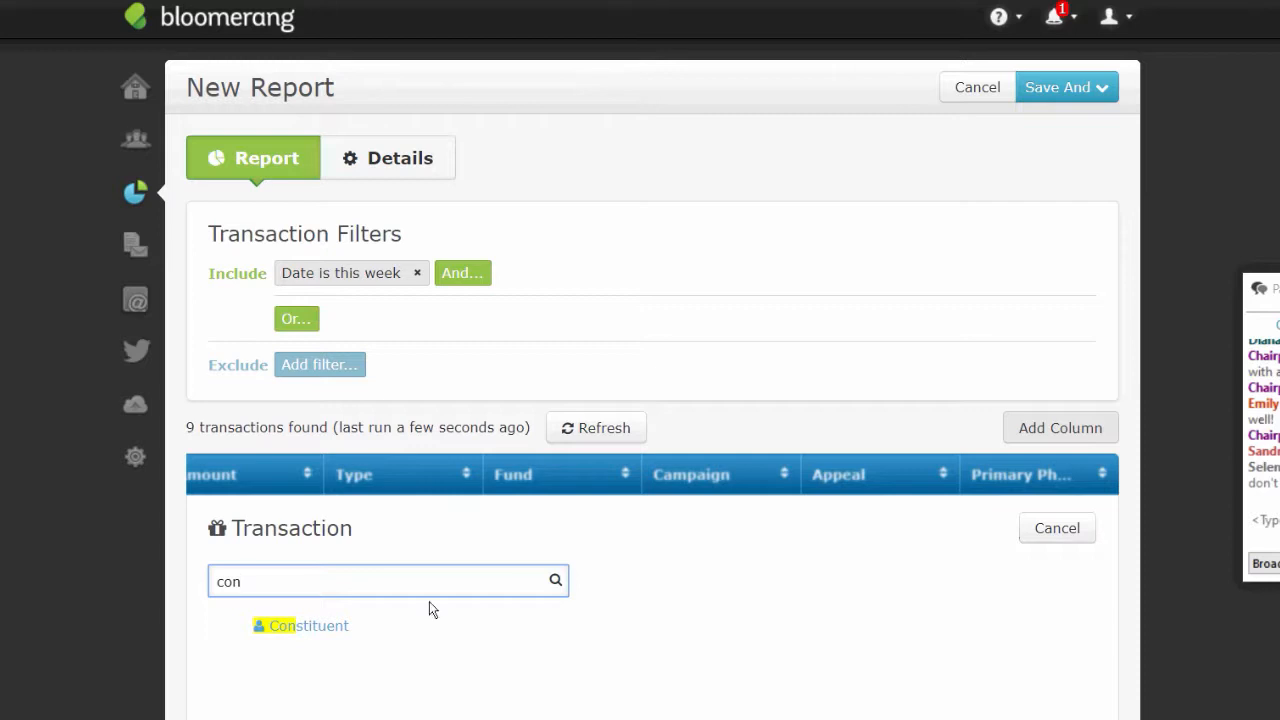
left_click(313, 626)
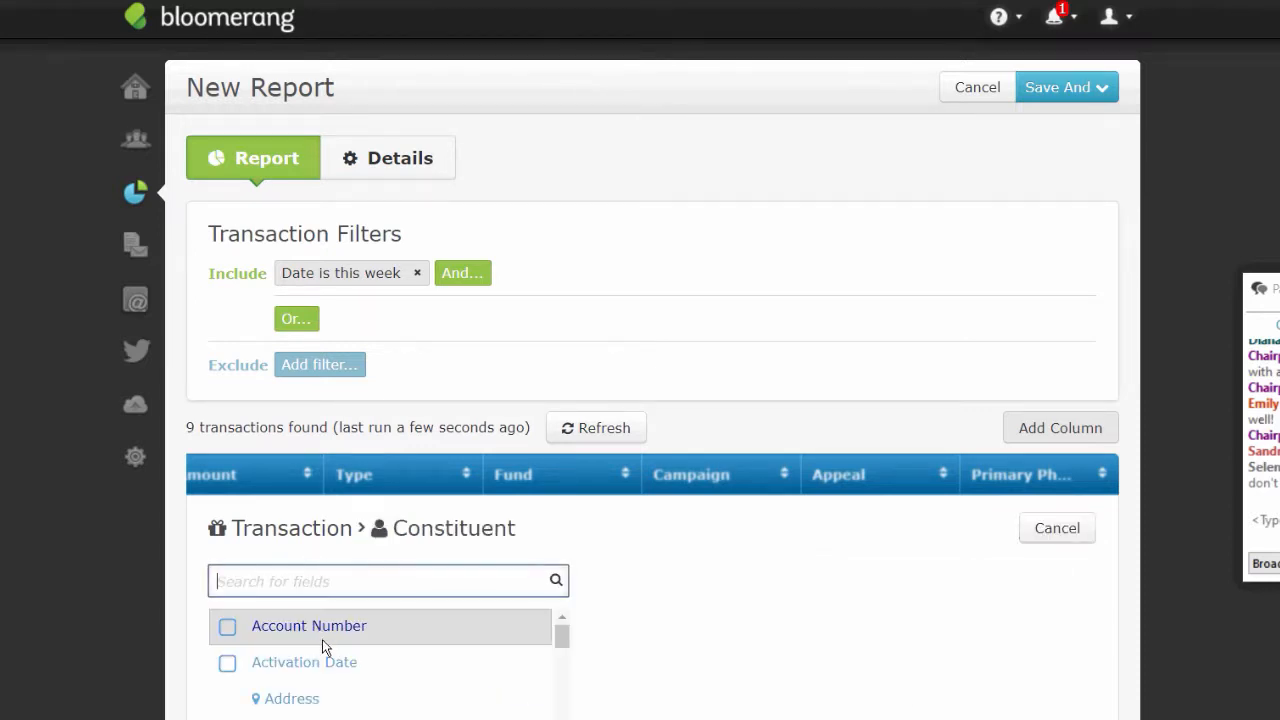
scroll(477, 366, "down", 3)
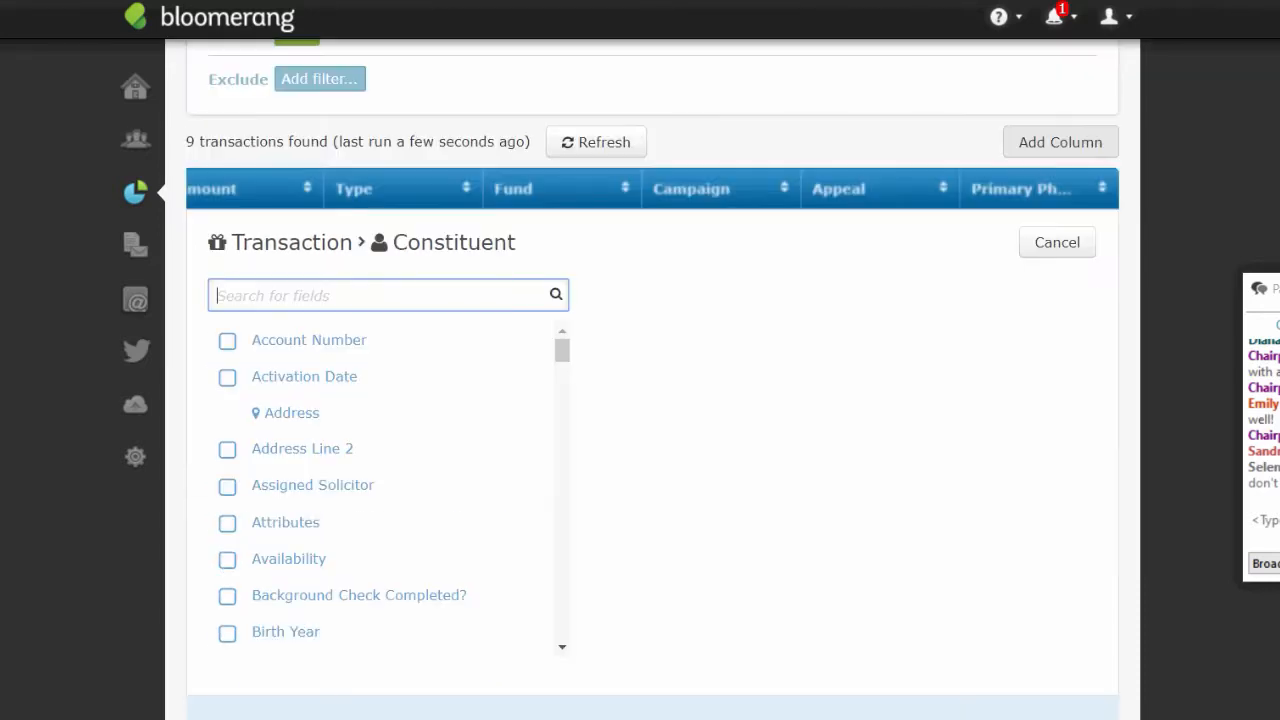
type("email")
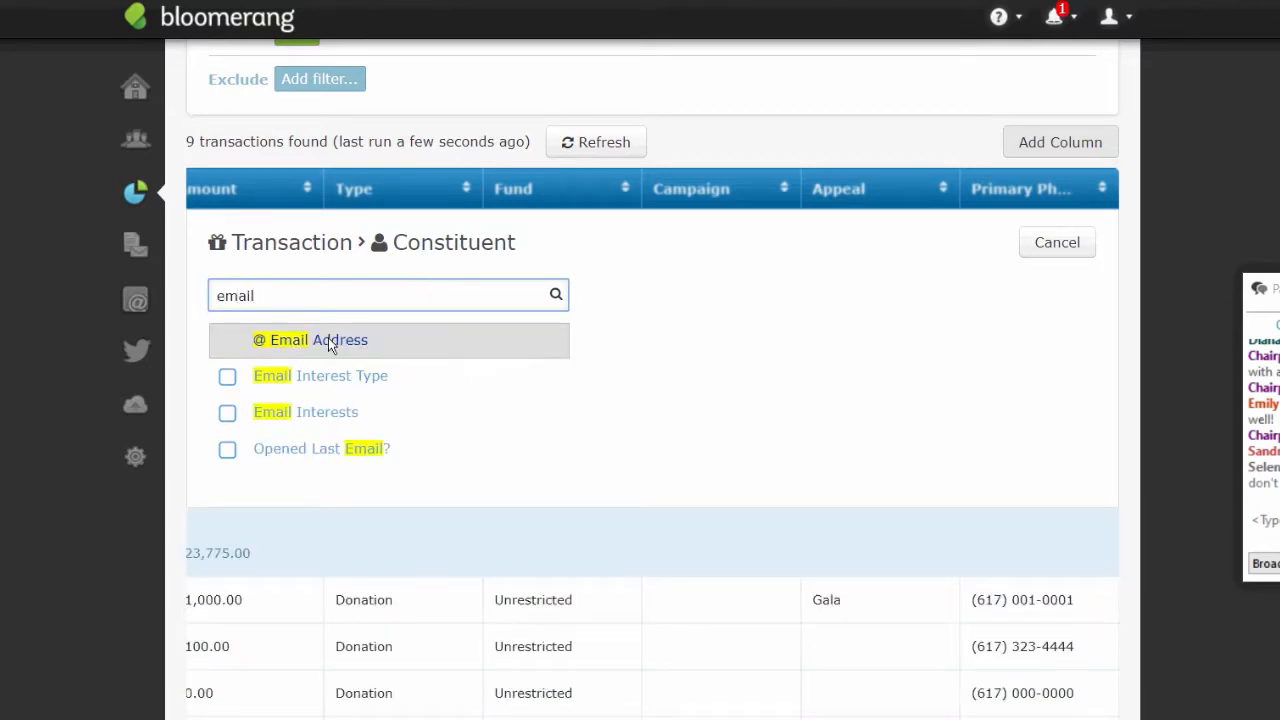
left_click(328, 339)
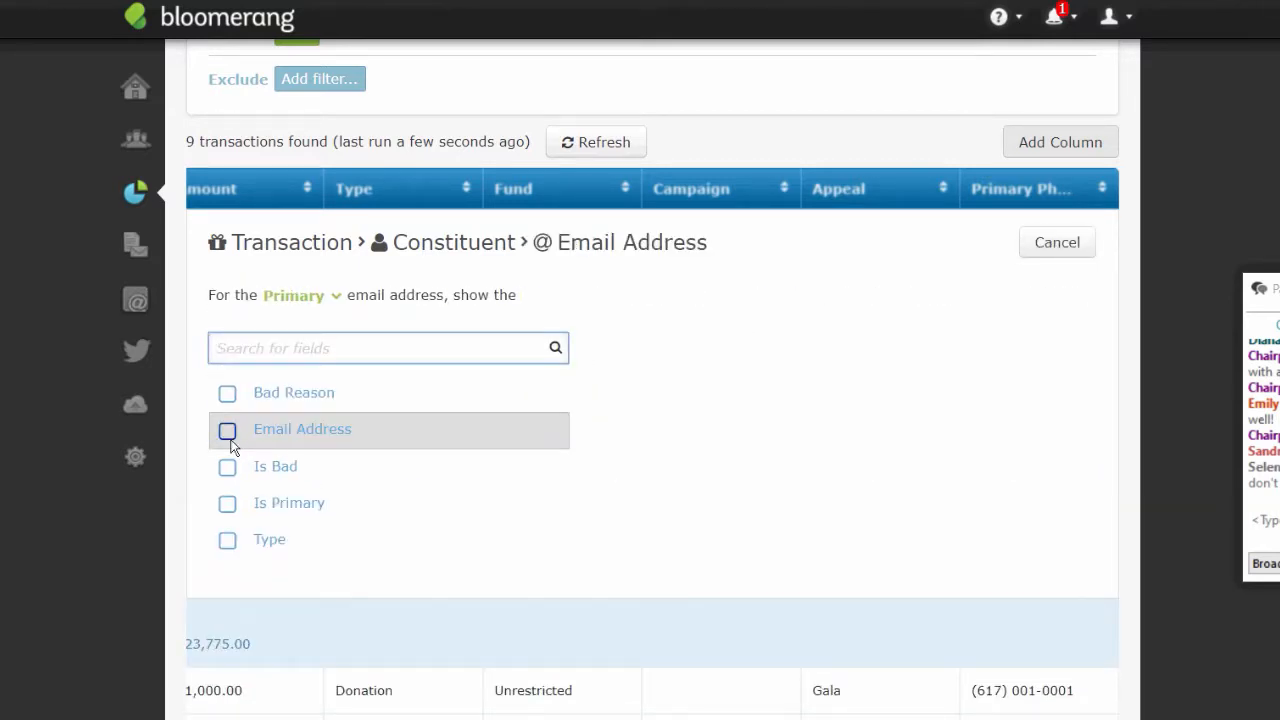
left_click(228, 432)
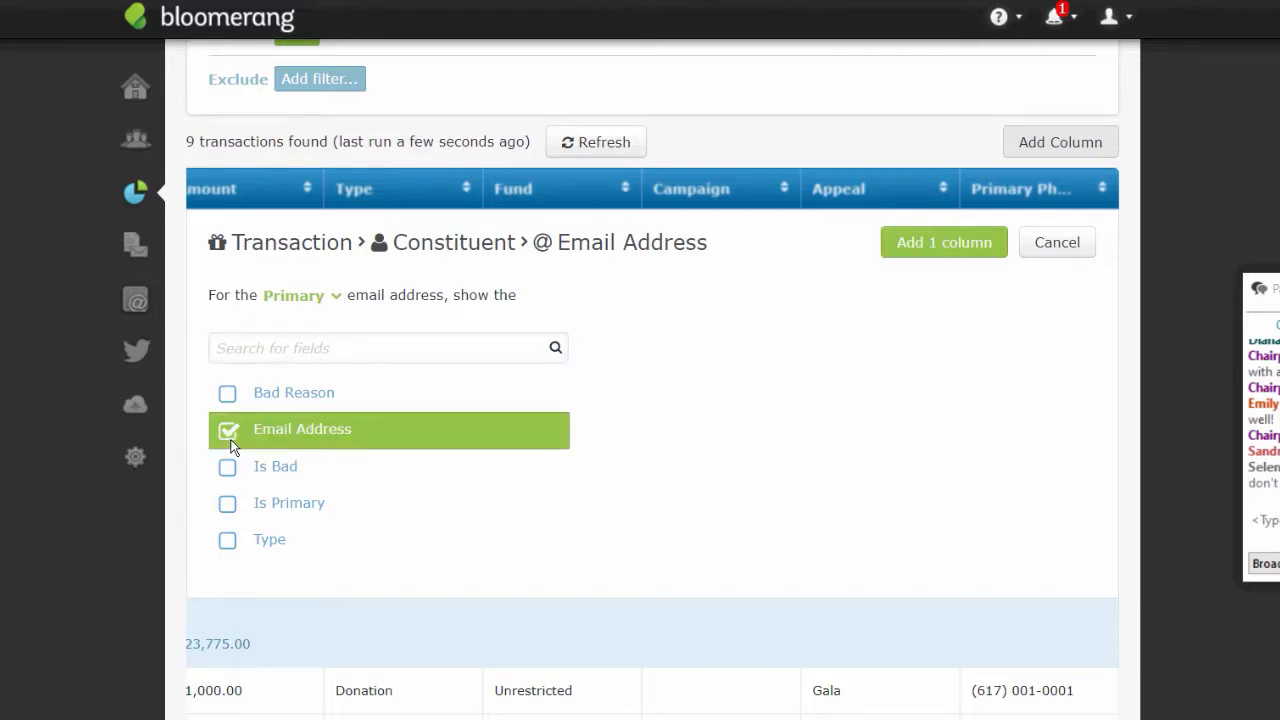
left_click(966, 255)
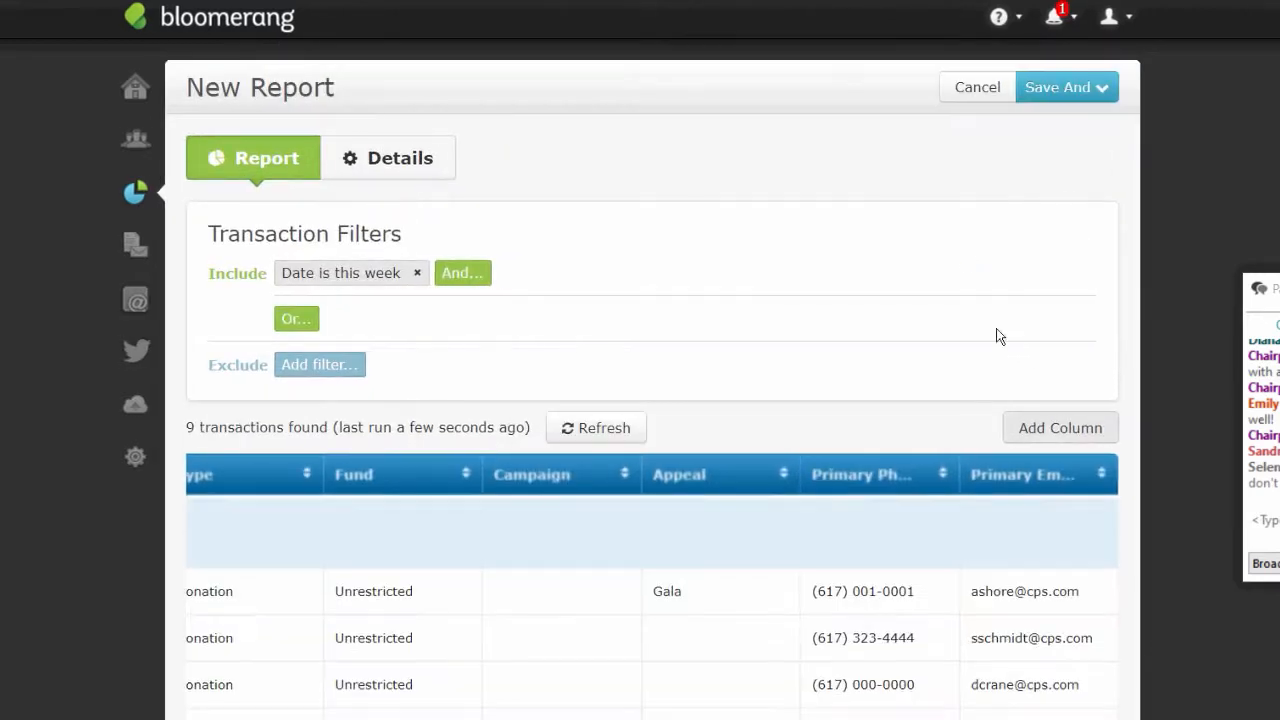
- Add Street, City, State and ZIP Code columns from the constituent's Address fields
left_click(1026, 439)
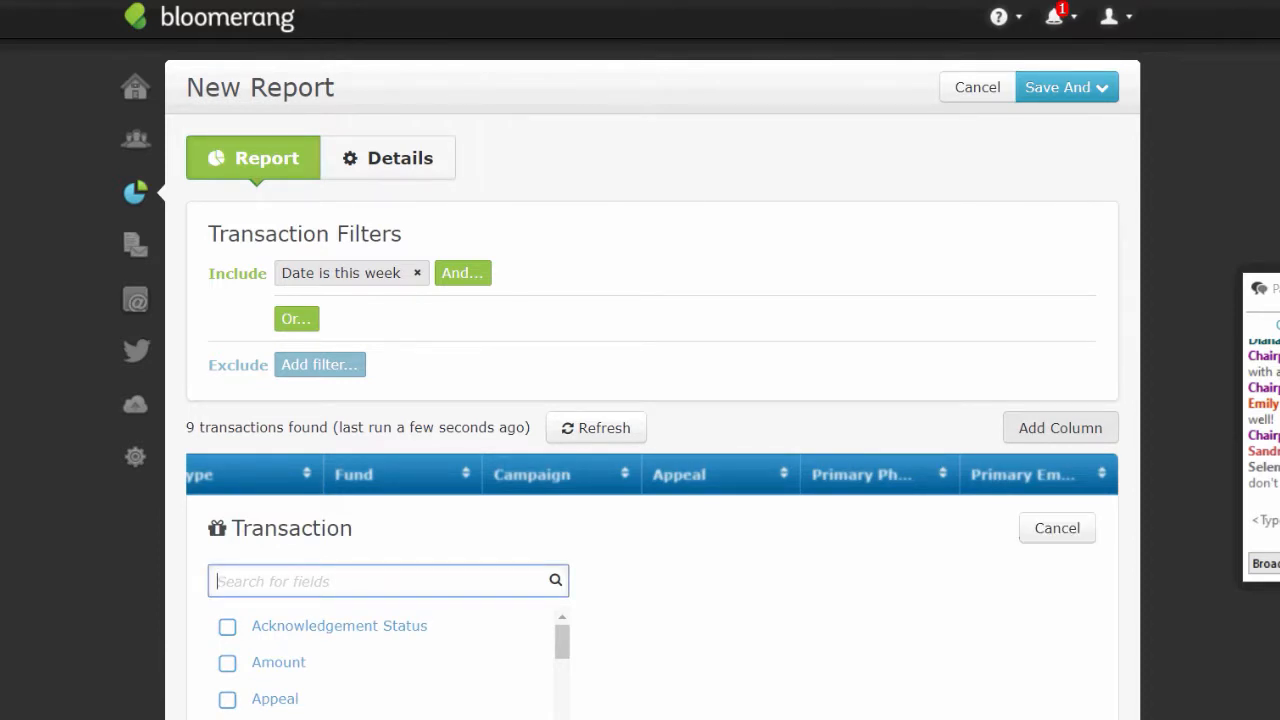
scroll(524, 398, "down", 3)
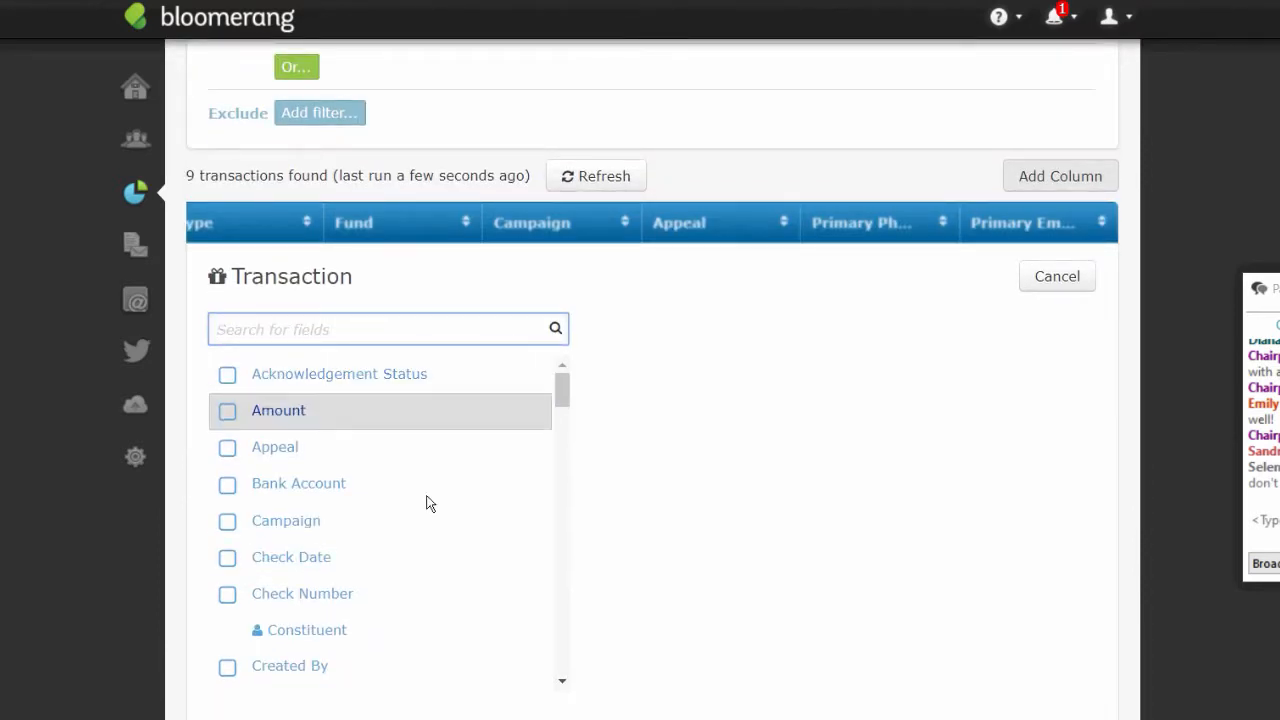
left_click(315, 630)
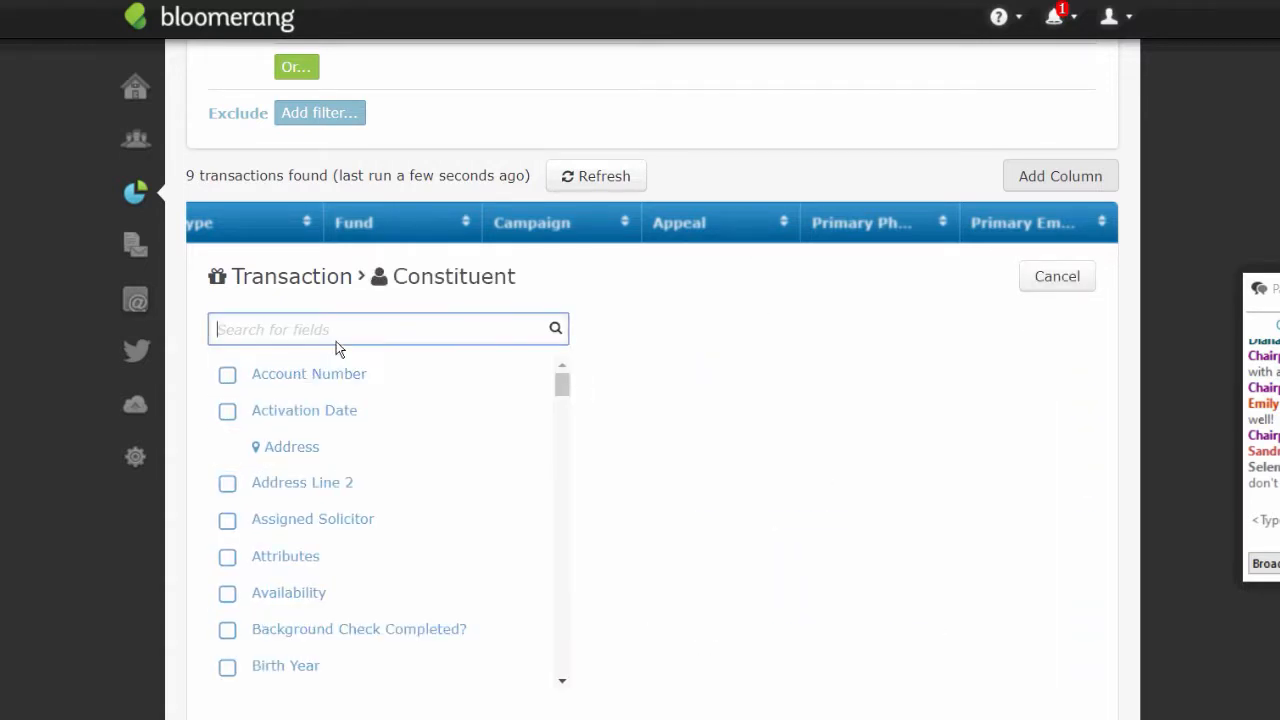
type("has")
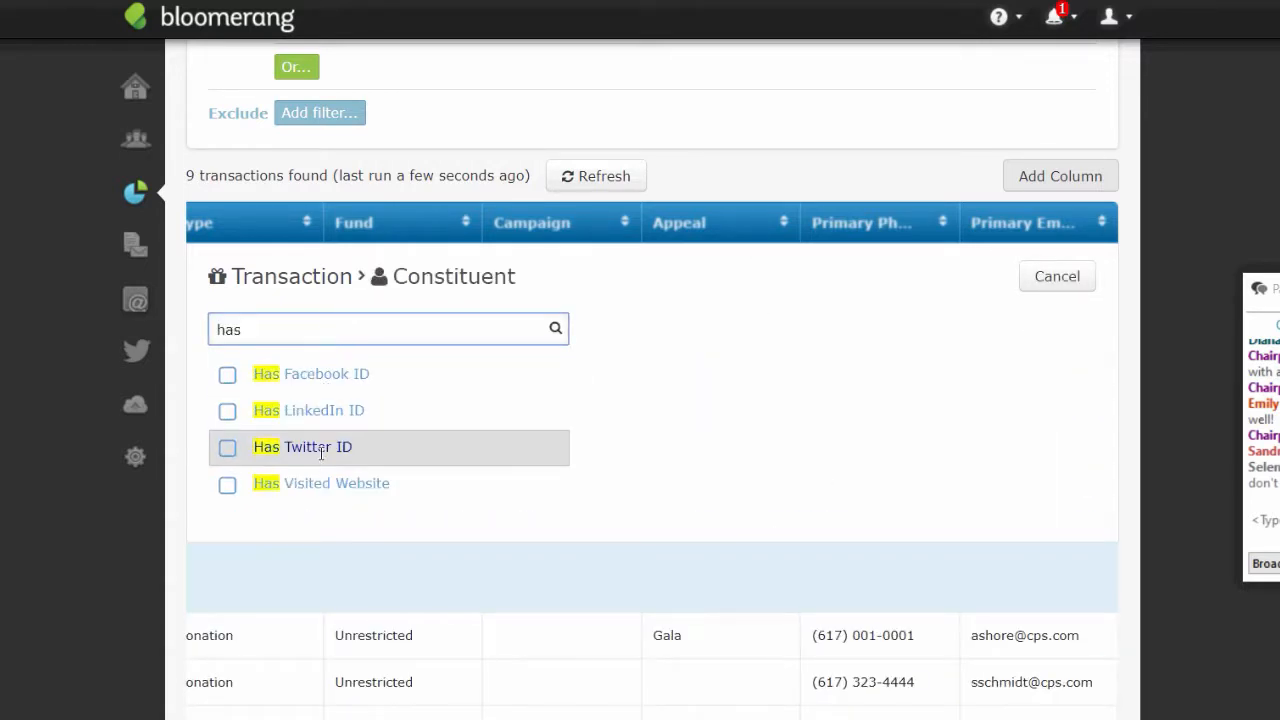
key("BackSpace")
key("BackSpace")
key("BackSpace")
type("add")
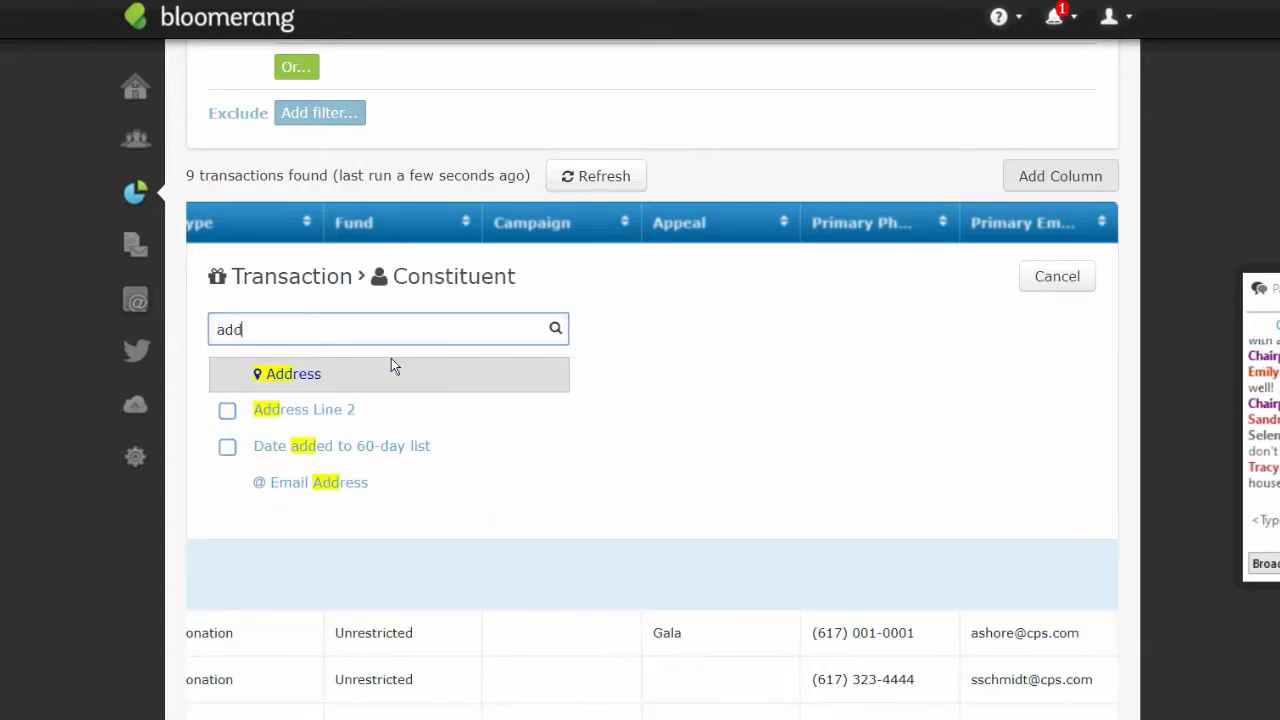
left_click(345, 366)
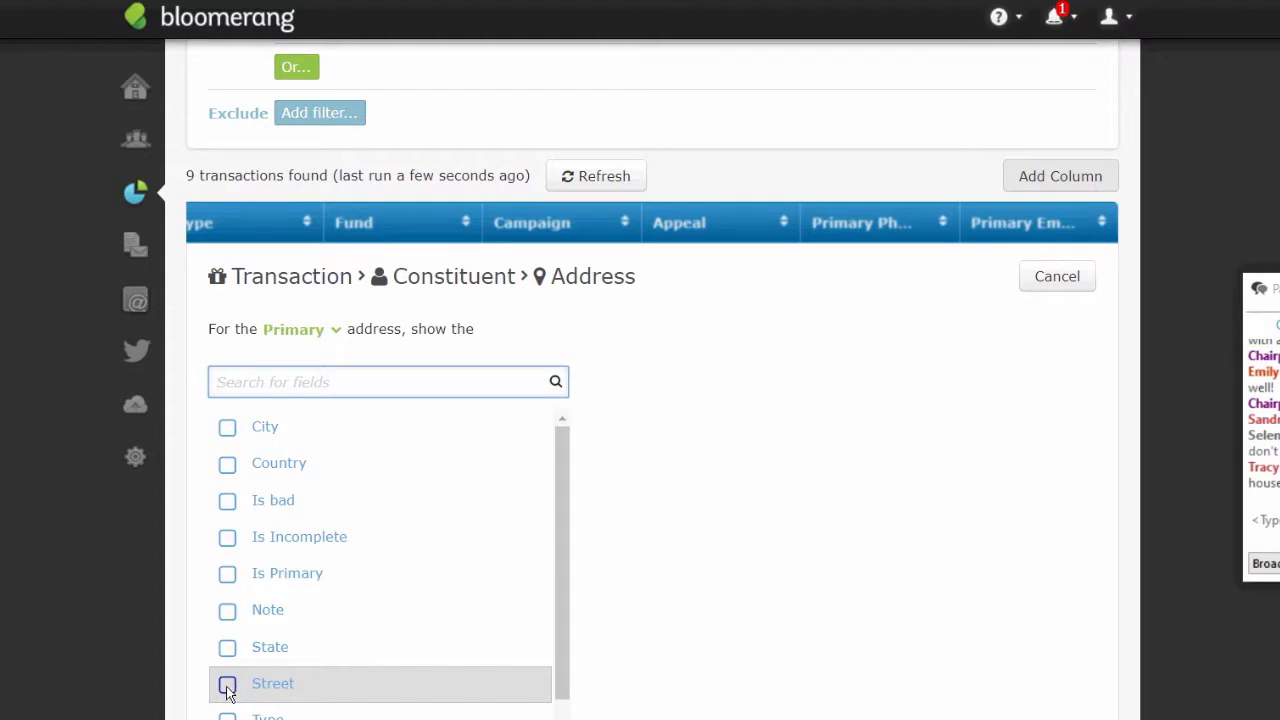
left_click(228, 685)
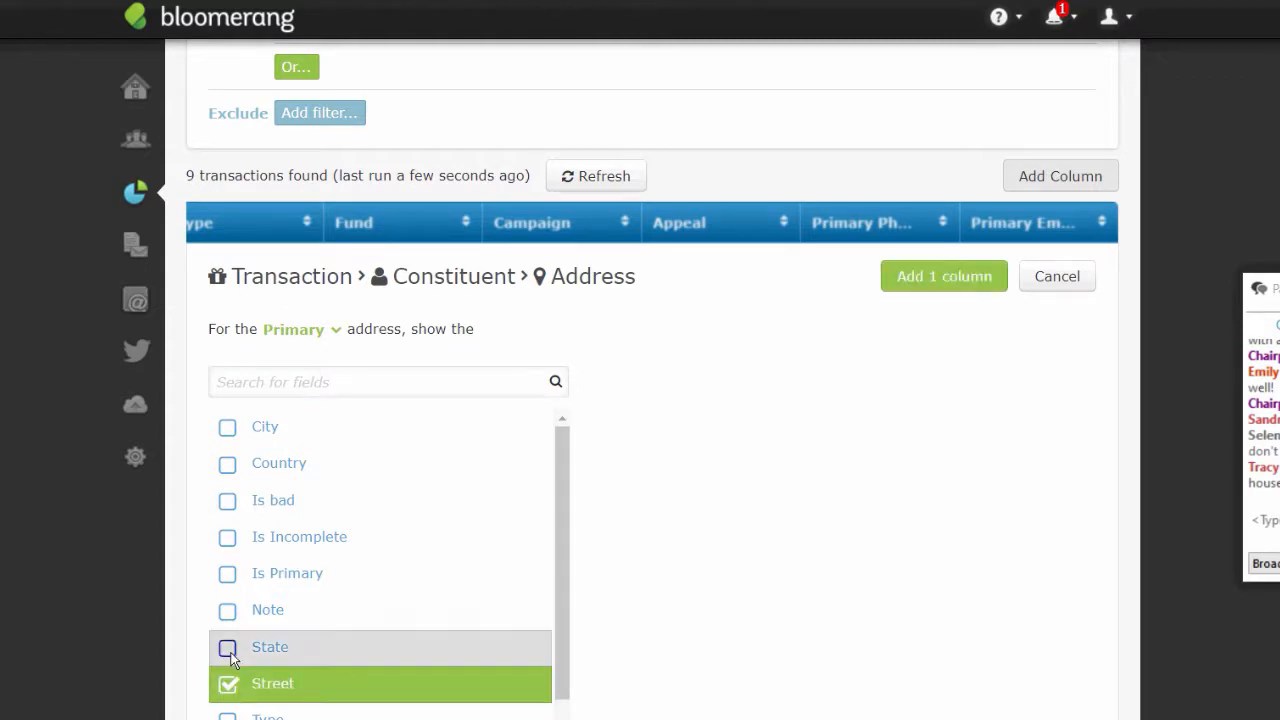
left_click(223, 427)
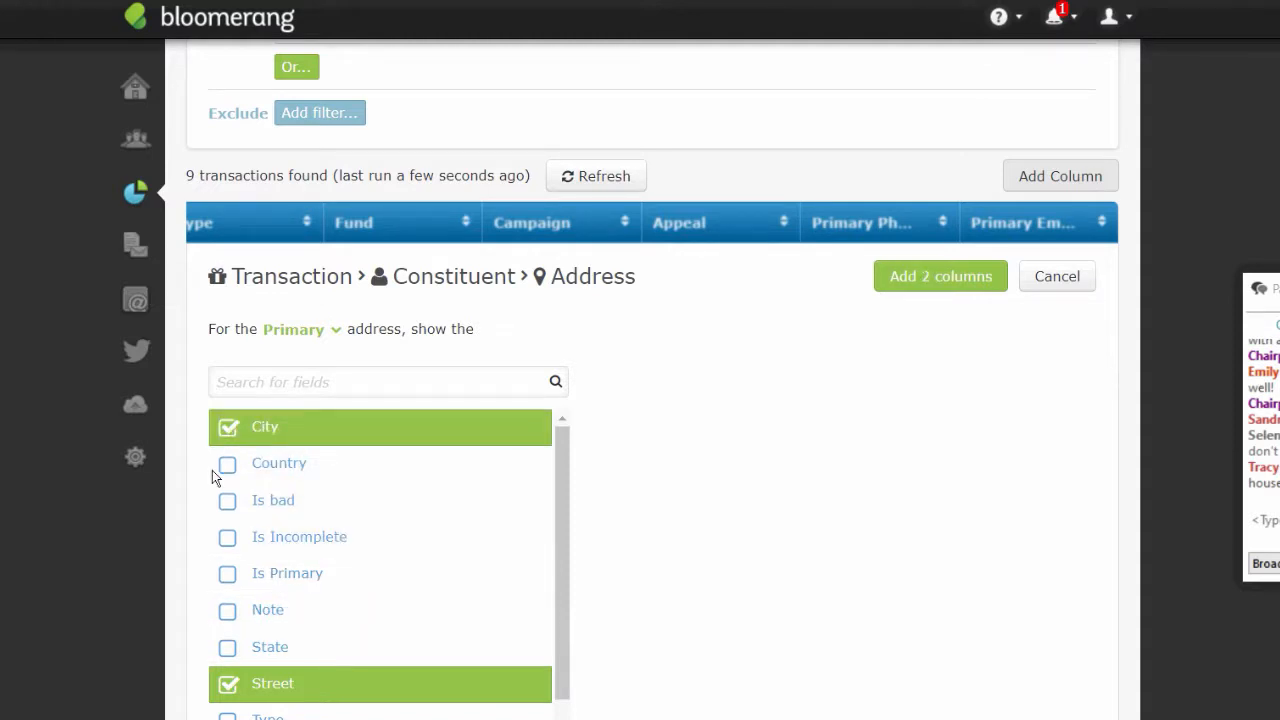
left_click(228, 647)
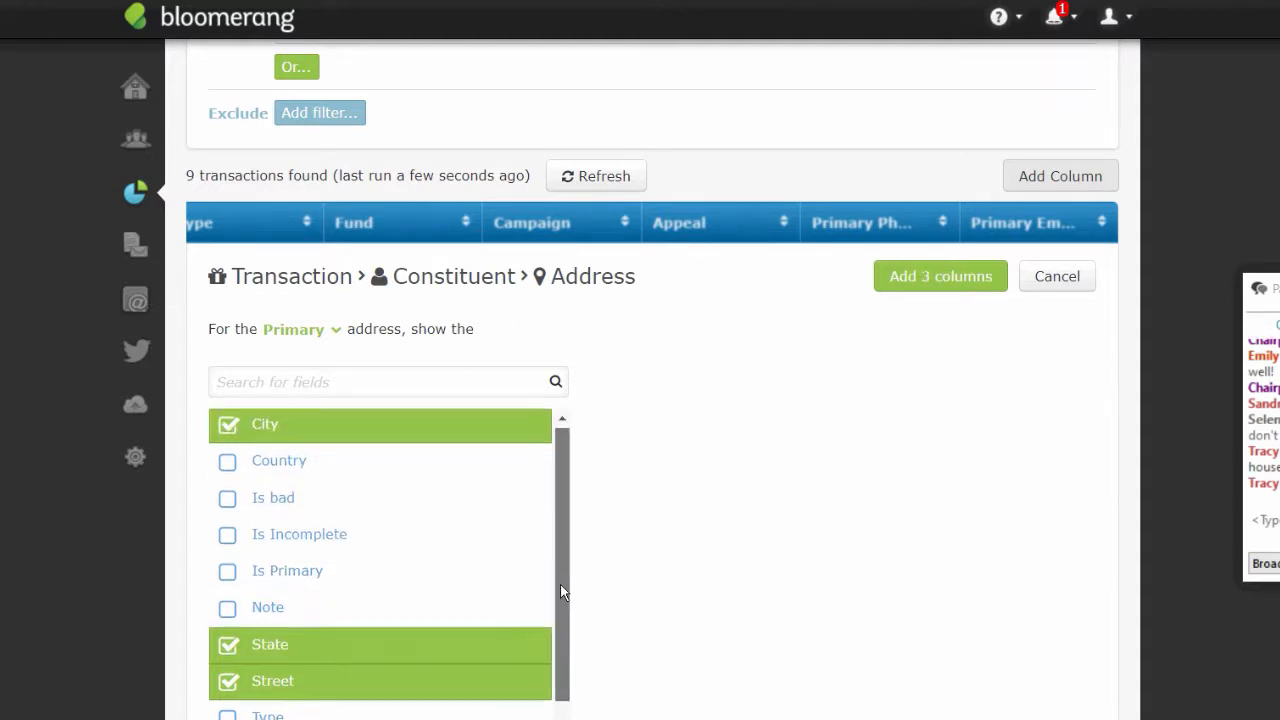
left_click_drag(560, 584, 549, 675)
left_click(300, 715)
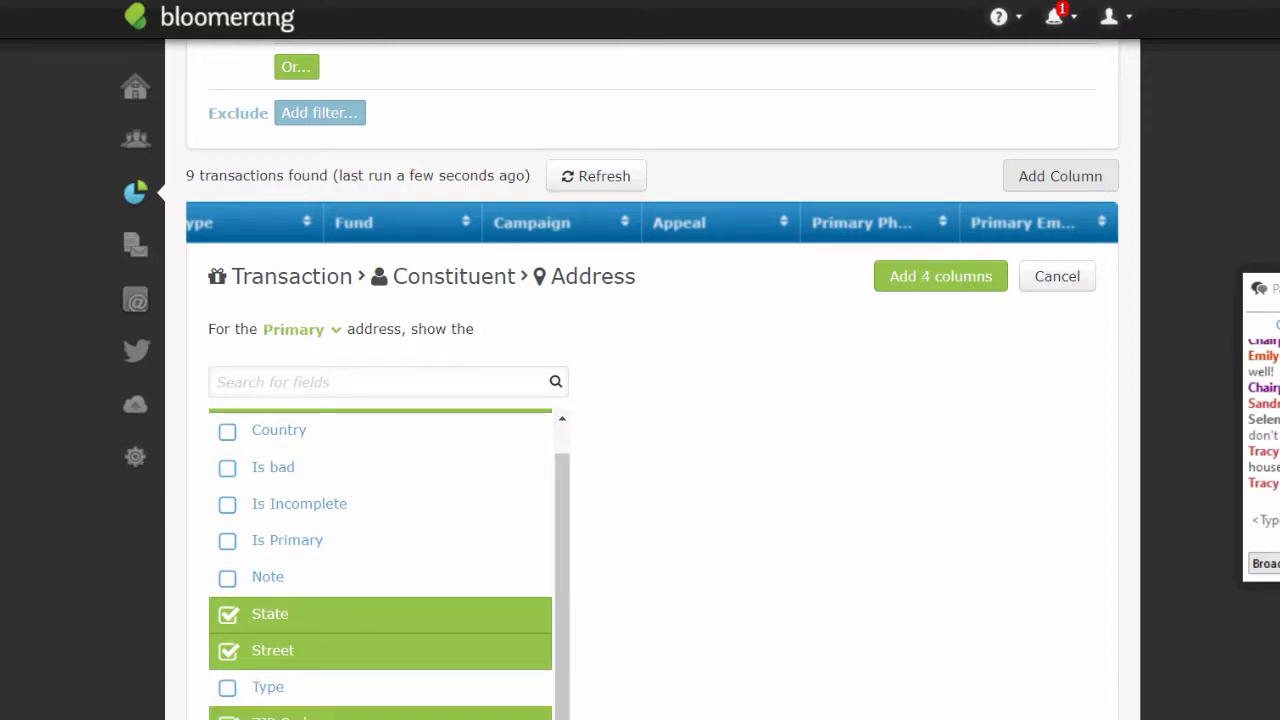
left_click(933, 277)
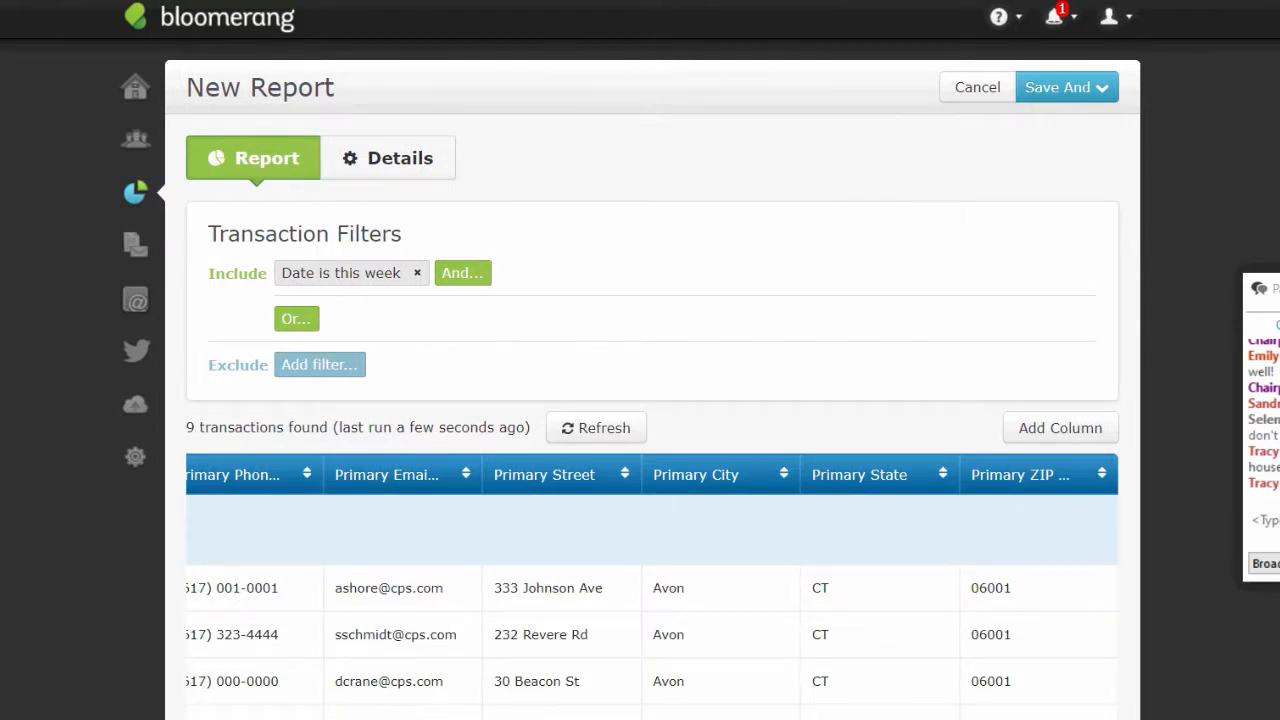
scroll(1071, 586, "down", 3)
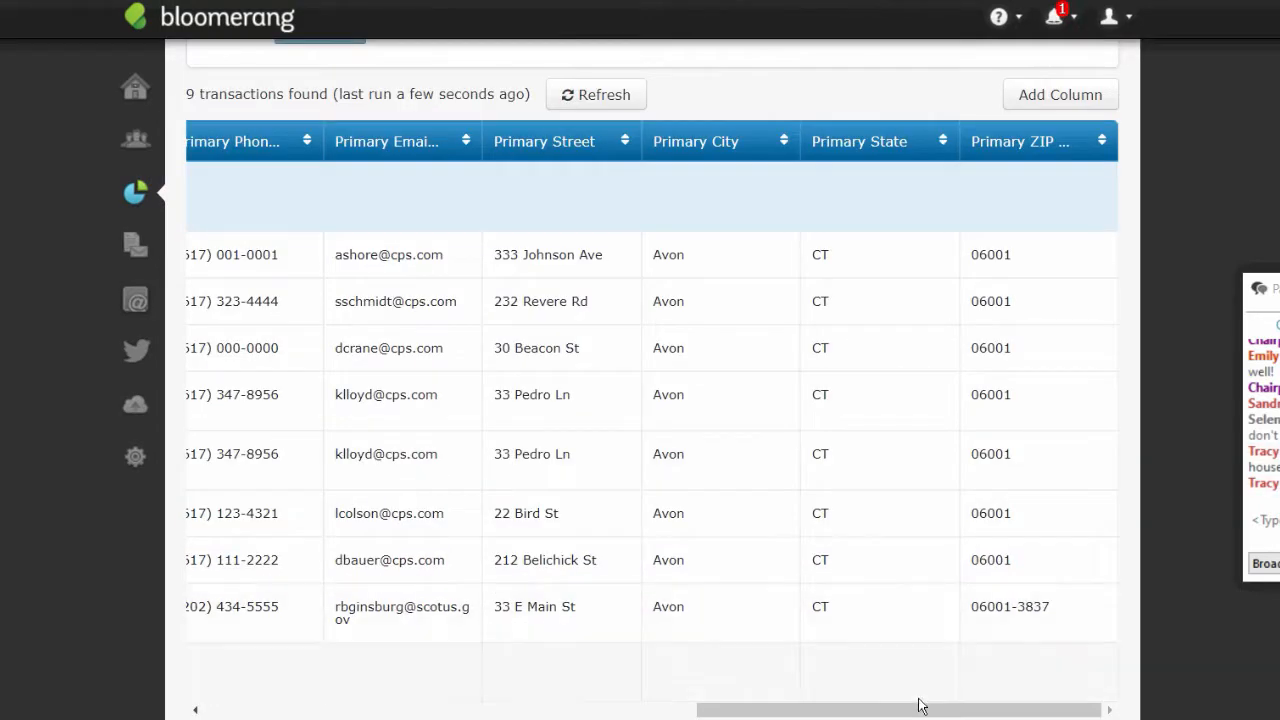
left_click_drag(920, 708, 858, 709)
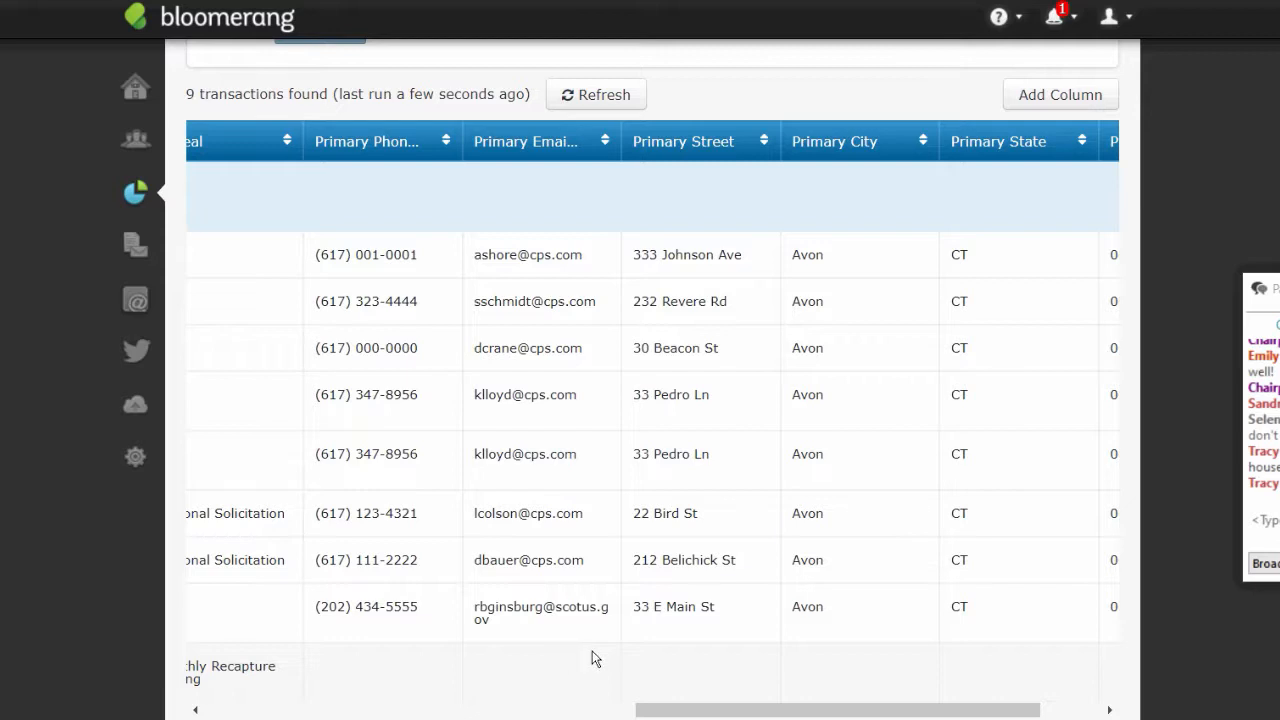
left_click_drag(1275, 289, 1175, 218)
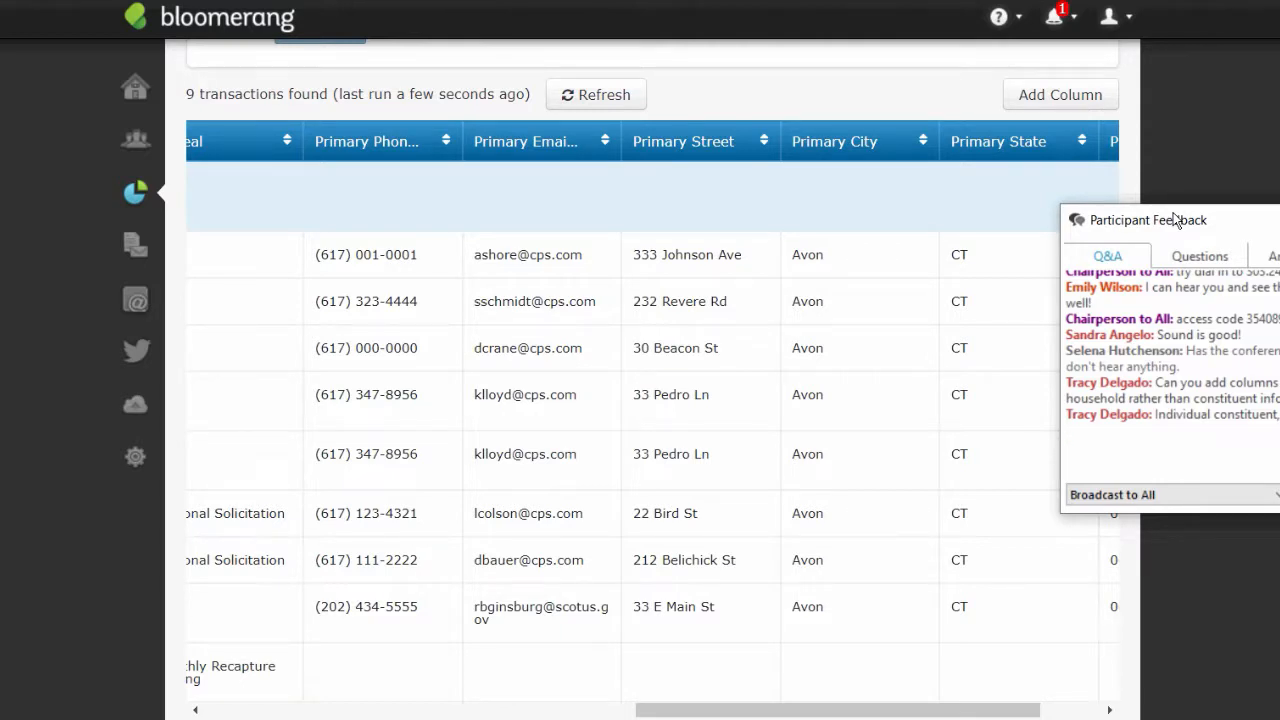
left_click_drag(1175, 218, 1279, 511)
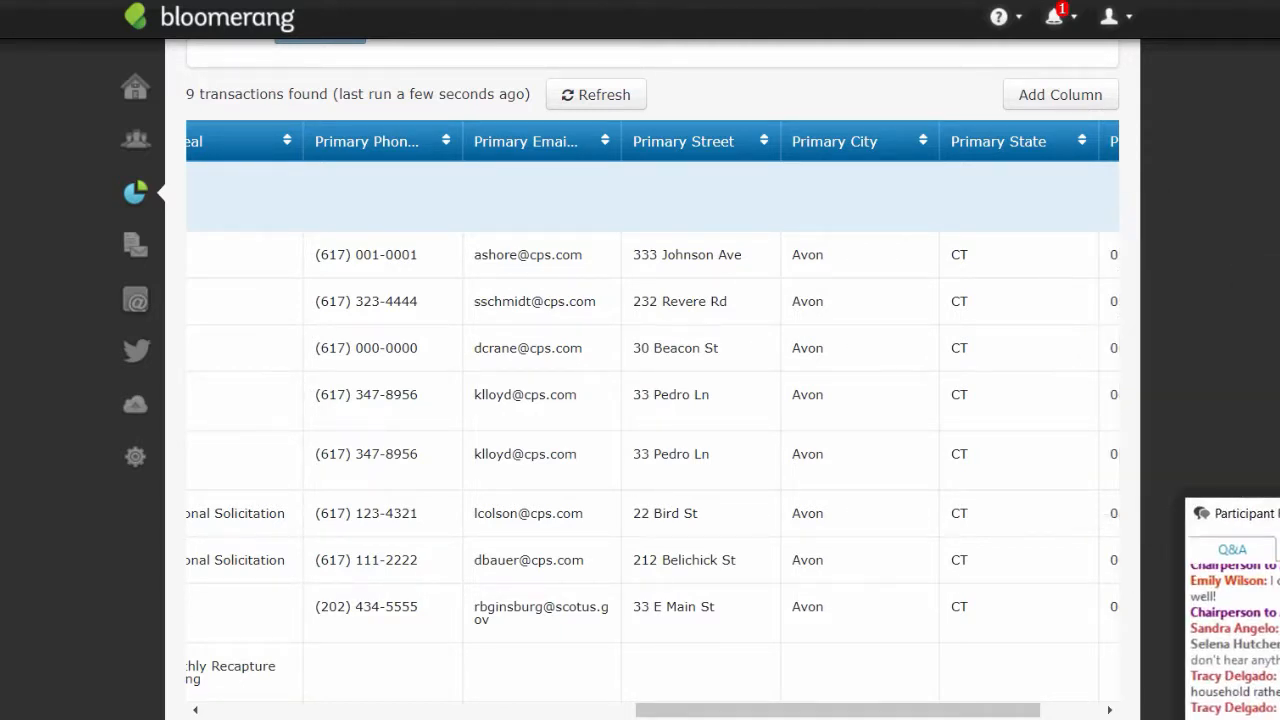
scroll(650, 400, "up", 4)
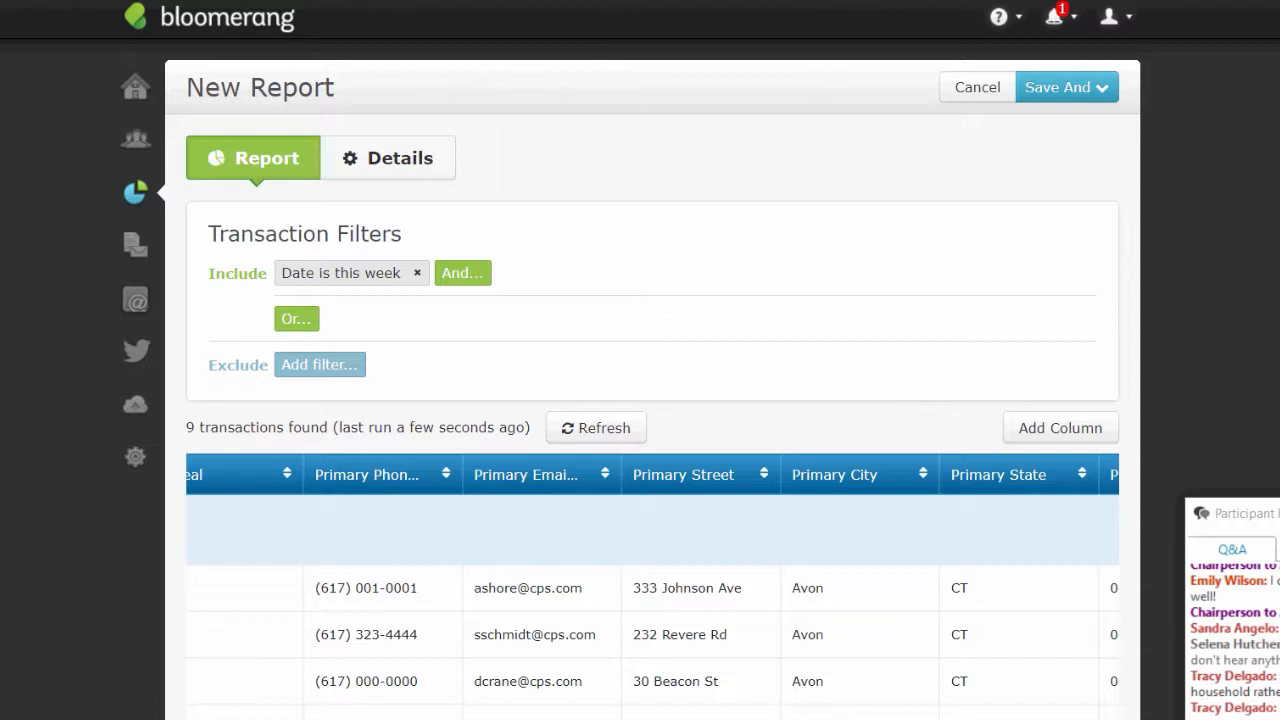
scroll(650, 400, "down", 3)
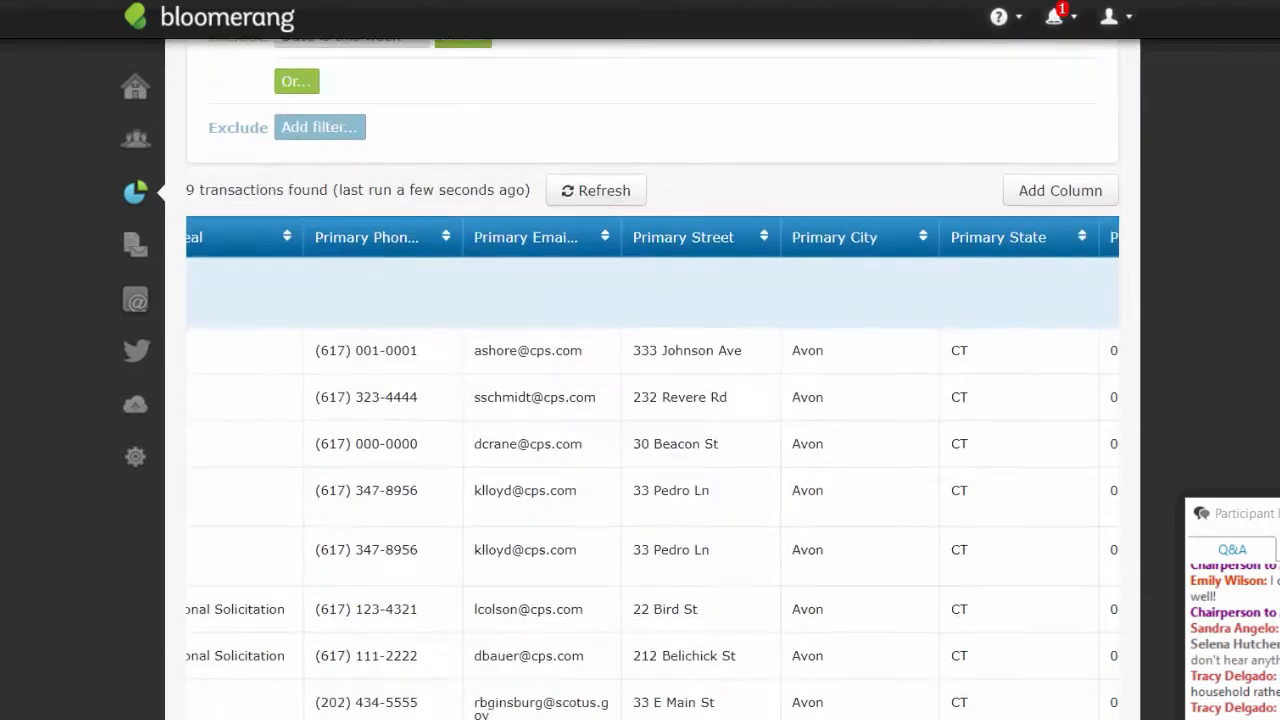
scroll(650, 400, "down", 1)
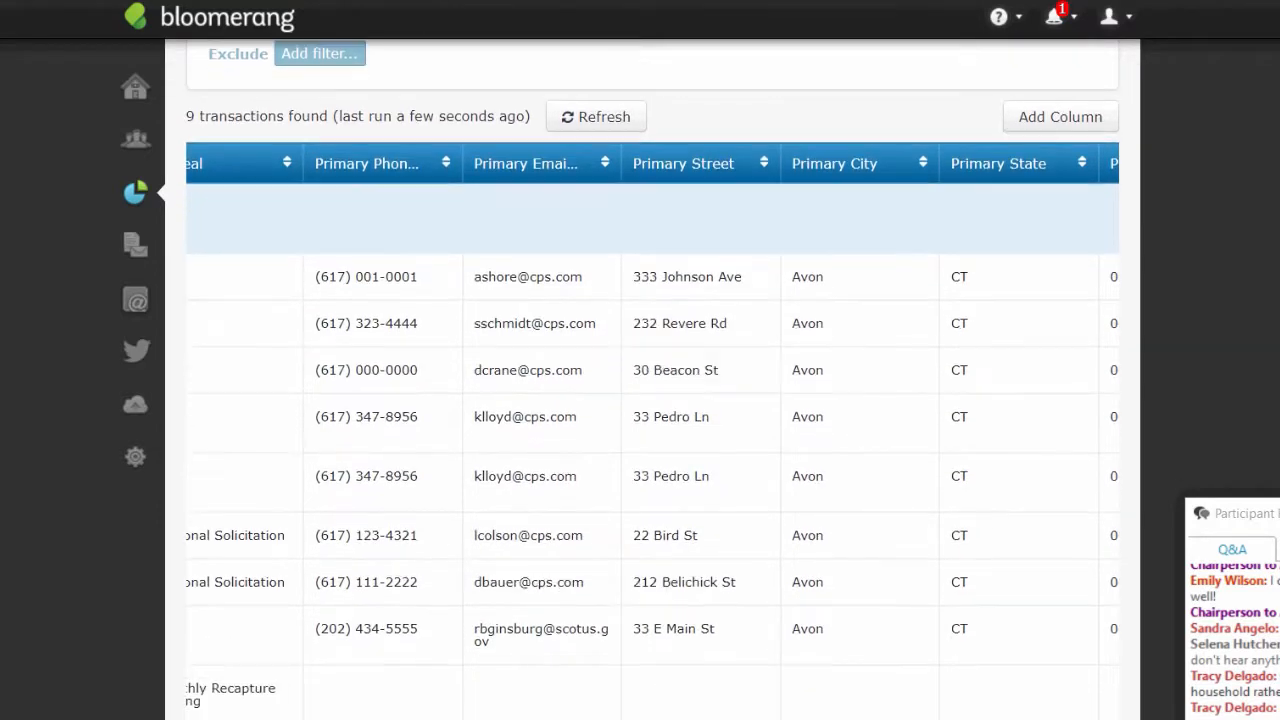
scroll(650, 400, "down", 1)
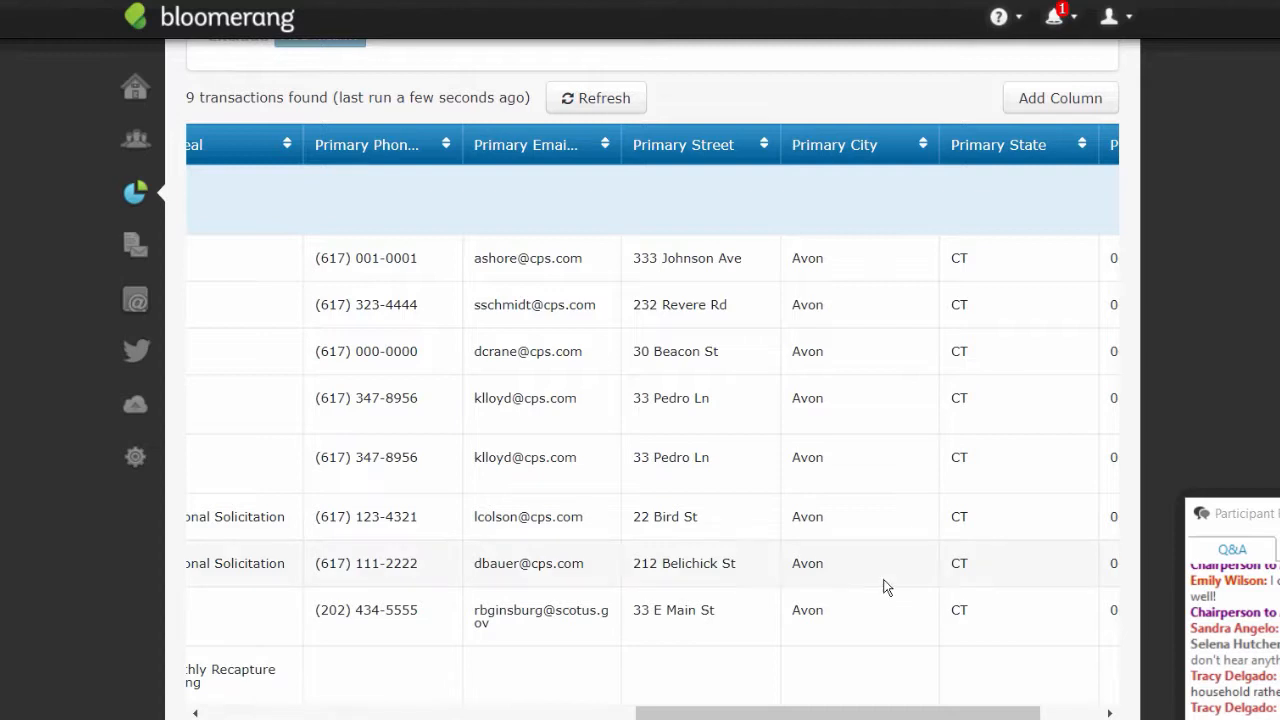
left_click_drag(890, 712, 540, 712)
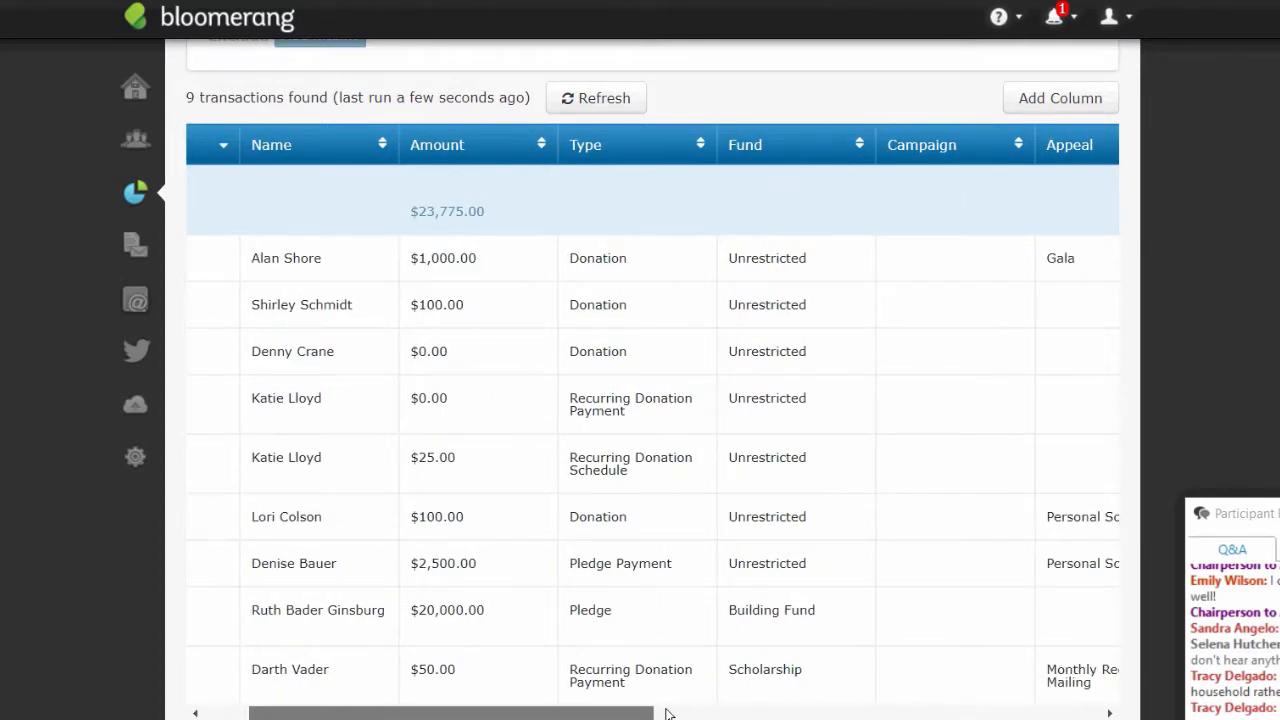
left_click(666, 712)
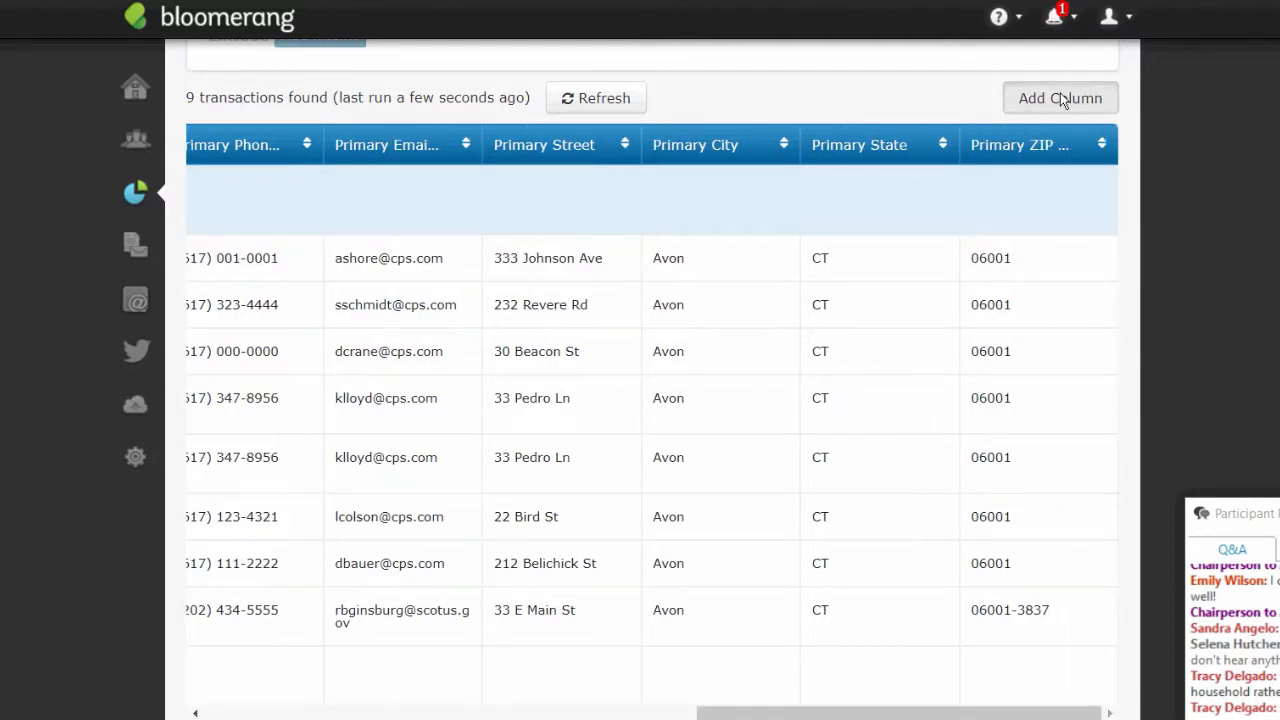
- Add the constituent's Household Name field as a report column
left_click(1060, 94)
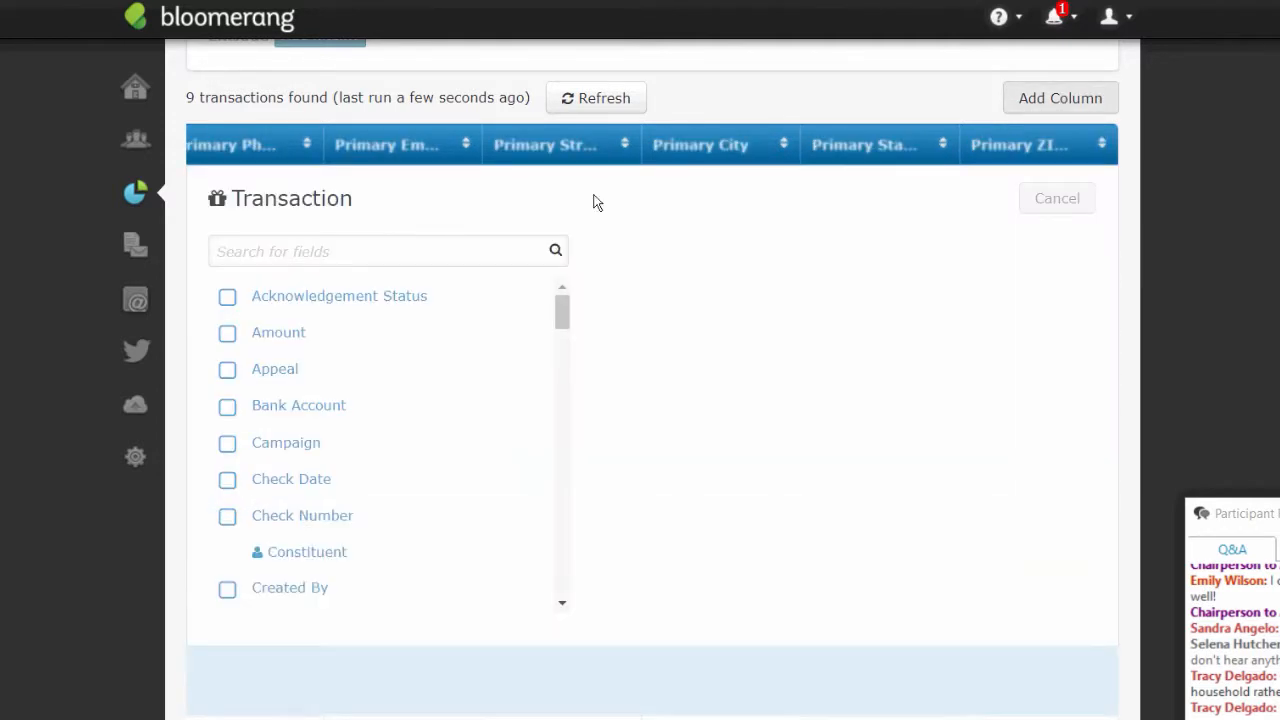
left_click(306, 552)
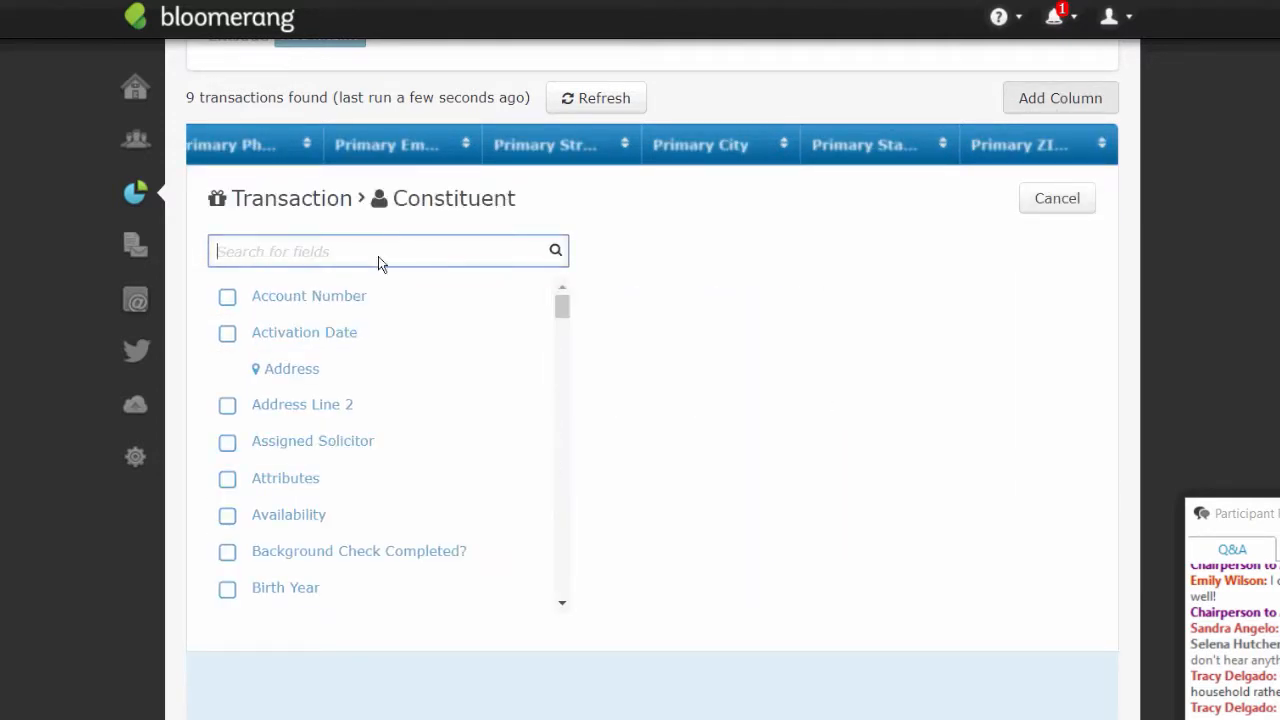
type("hou")
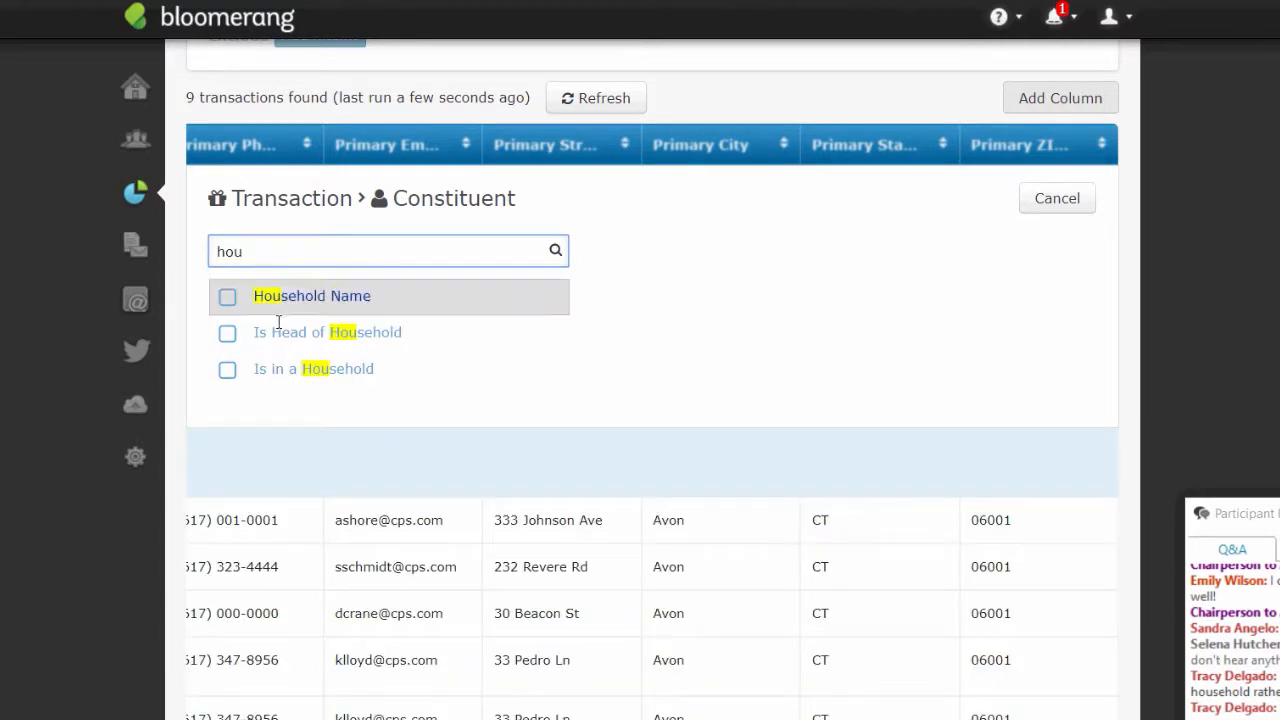
left_click(228, 297)
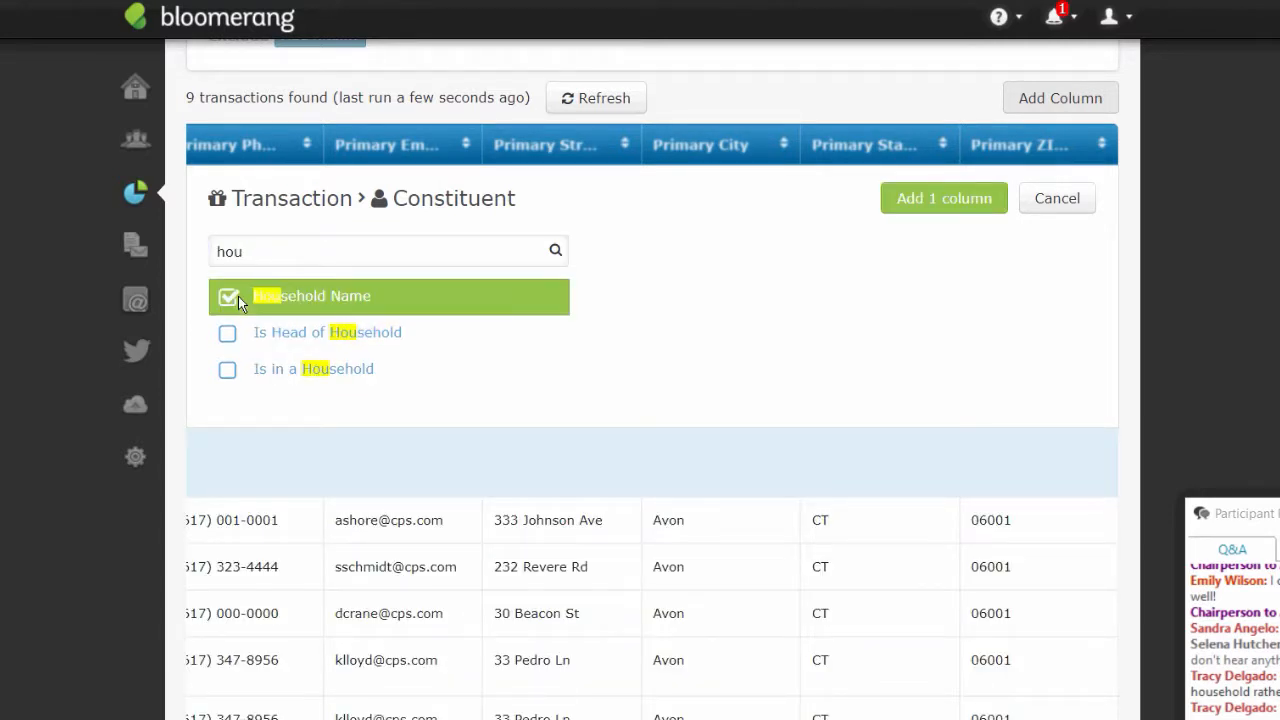
left_click(908, 200)
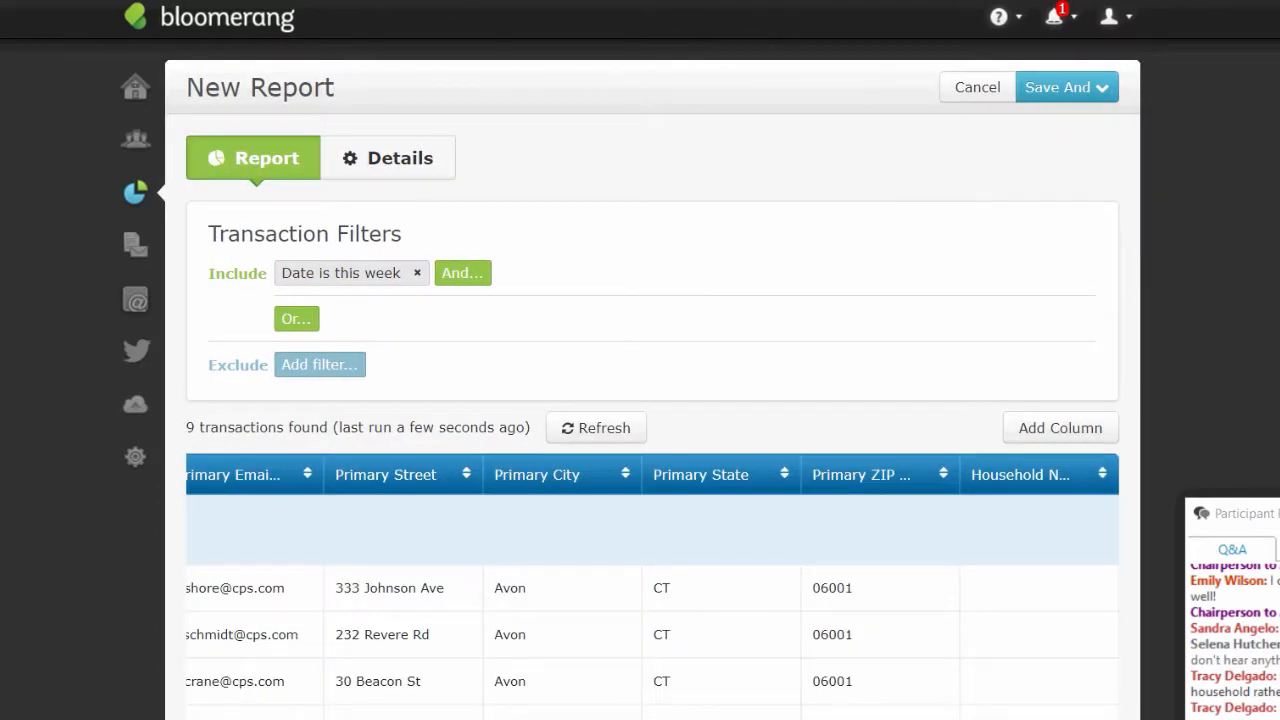
scroll(940, 274, "down", 3)
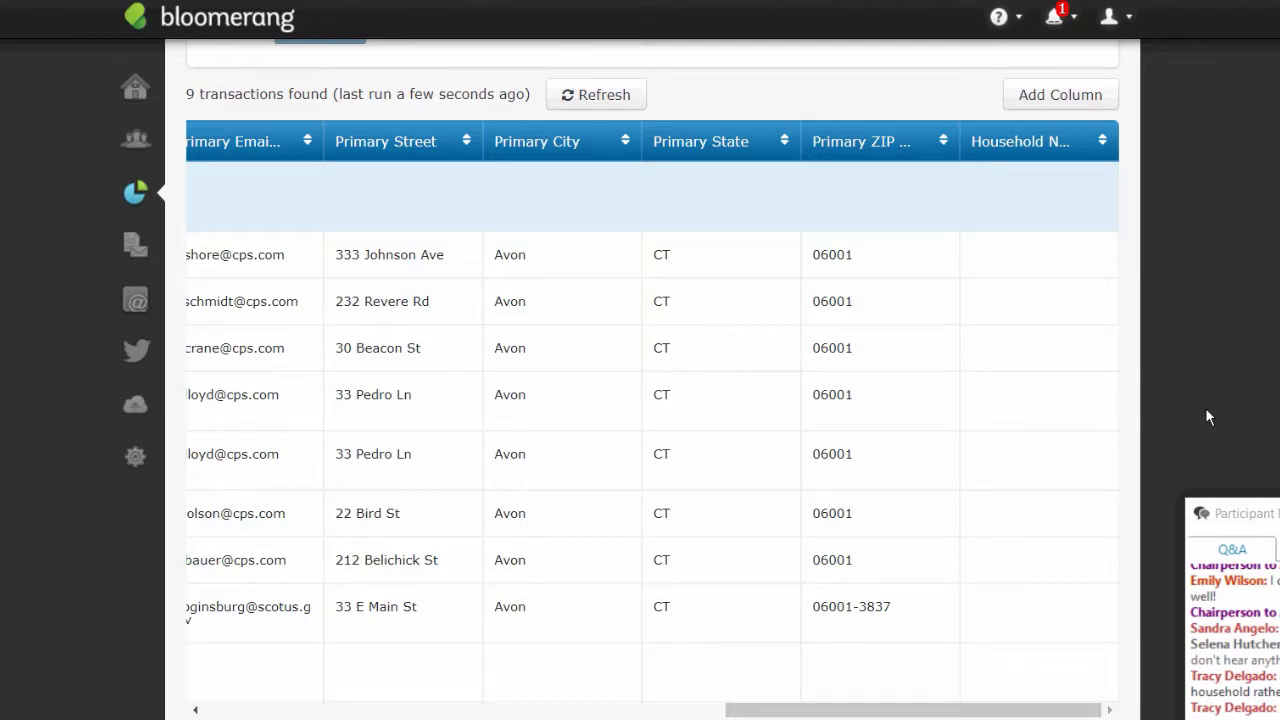
left_click_drag(1057, 709, 531, 713)
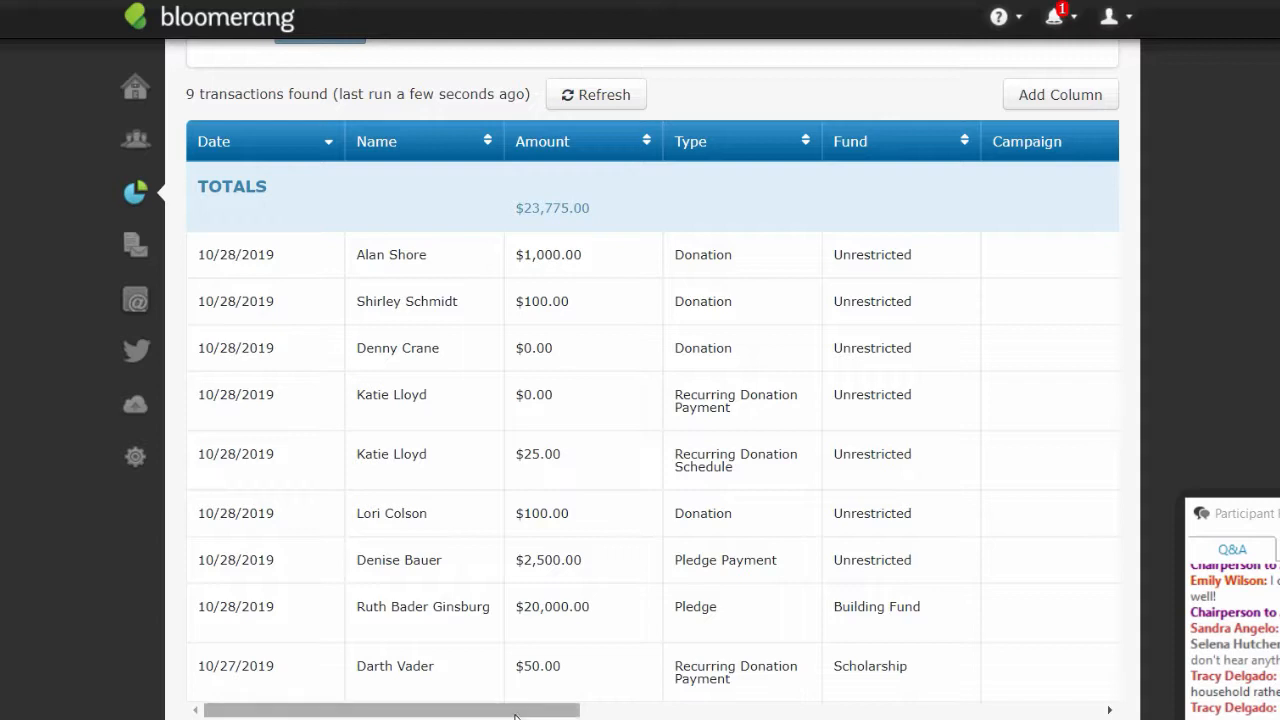
left_click_drag(515, 715, 515, 715)
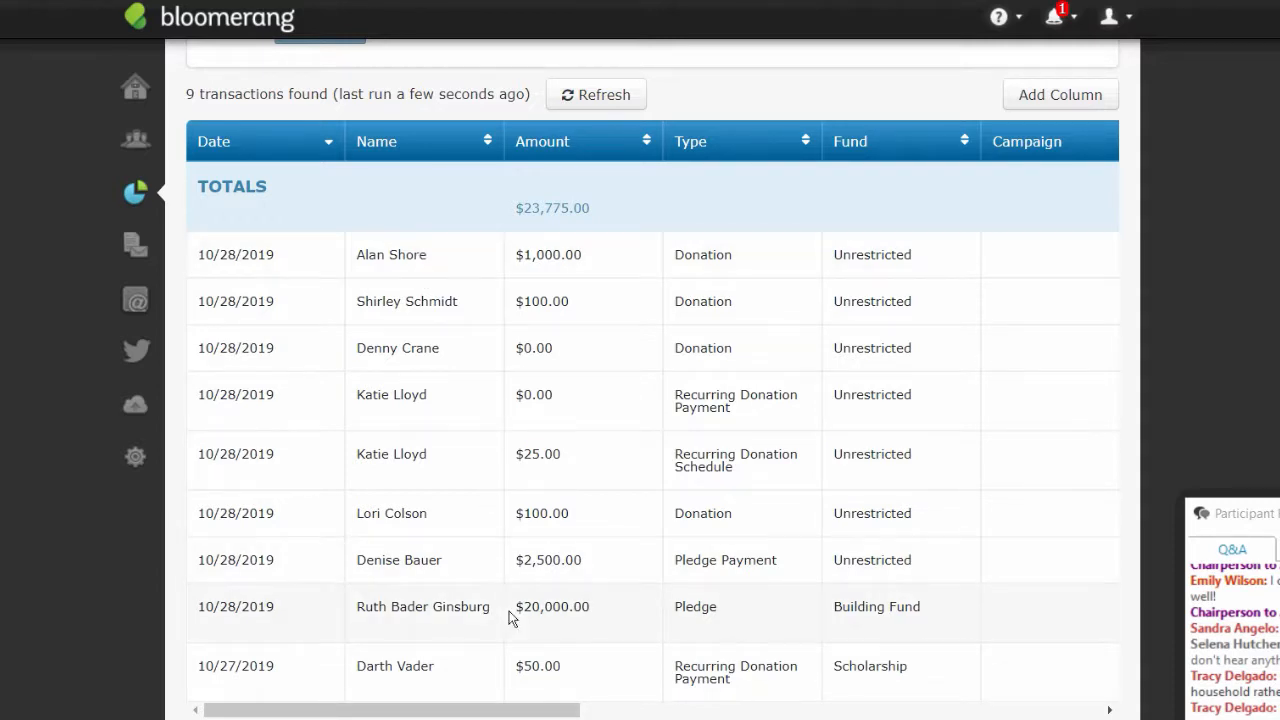
left_click_drag(520, 715, 750, 714)
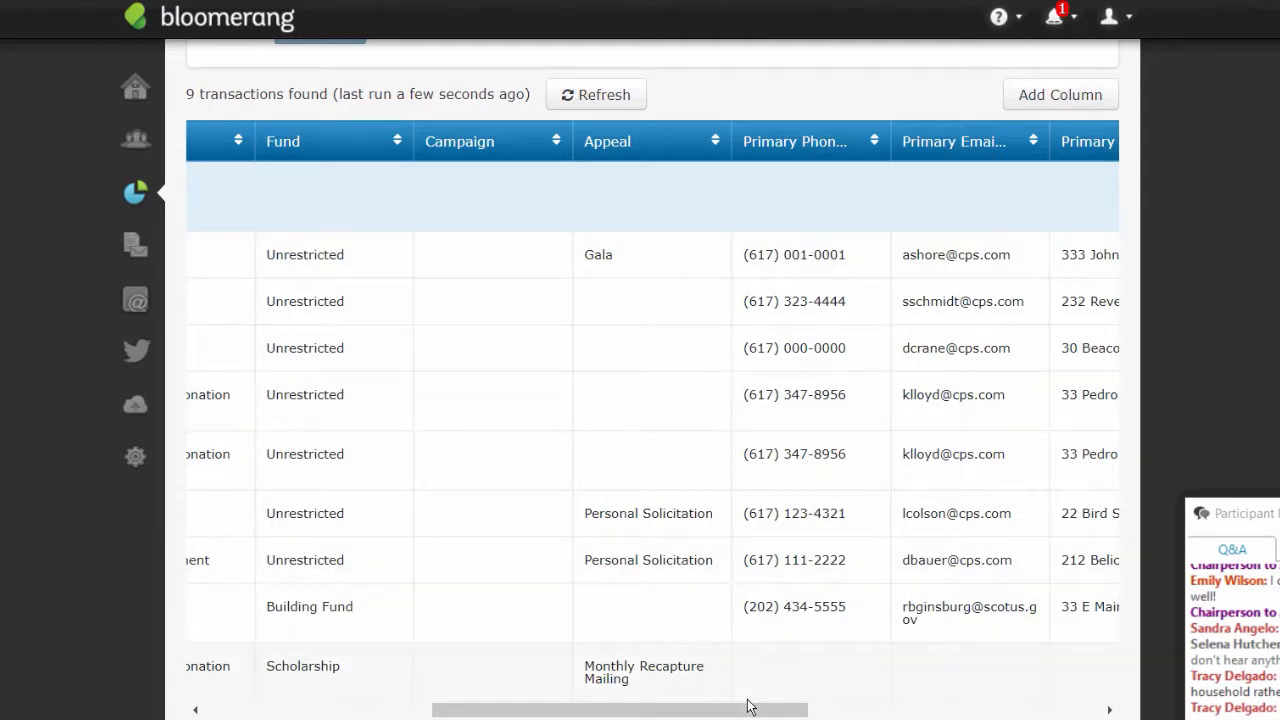
left_click_drag(750, 707, 1044, 707)
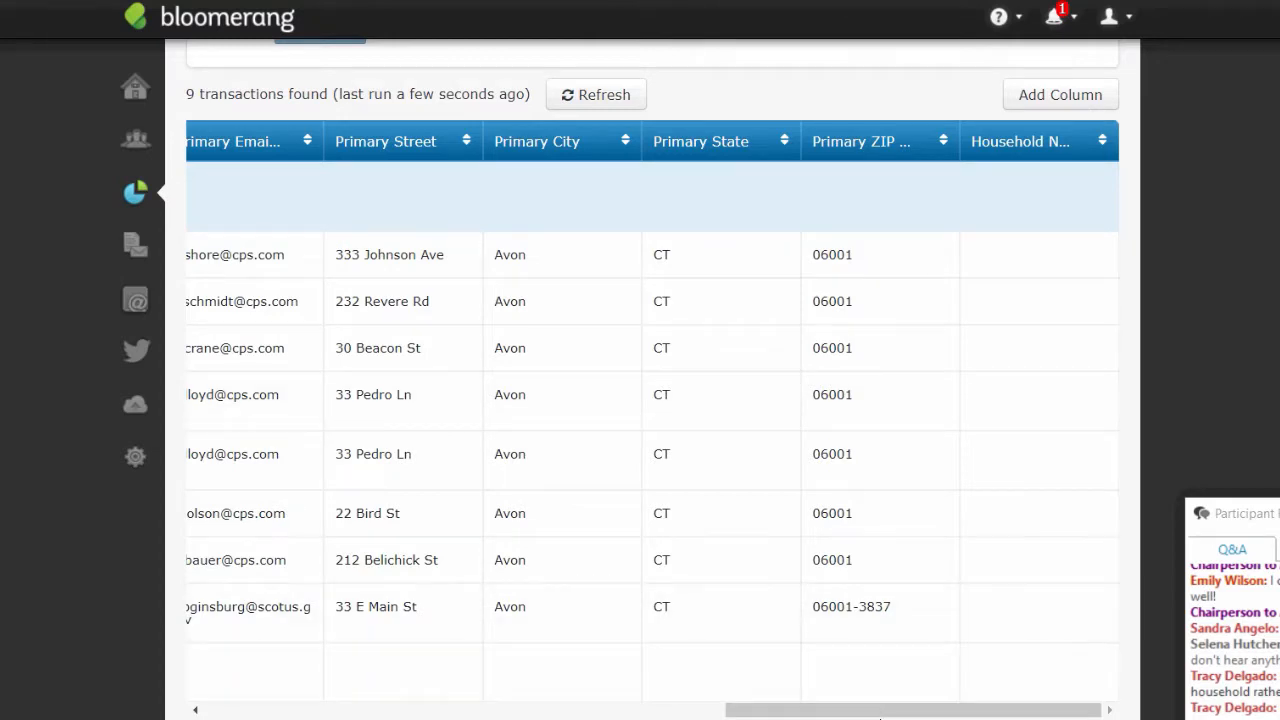
left_click_drag(880, 718, 251, 714)
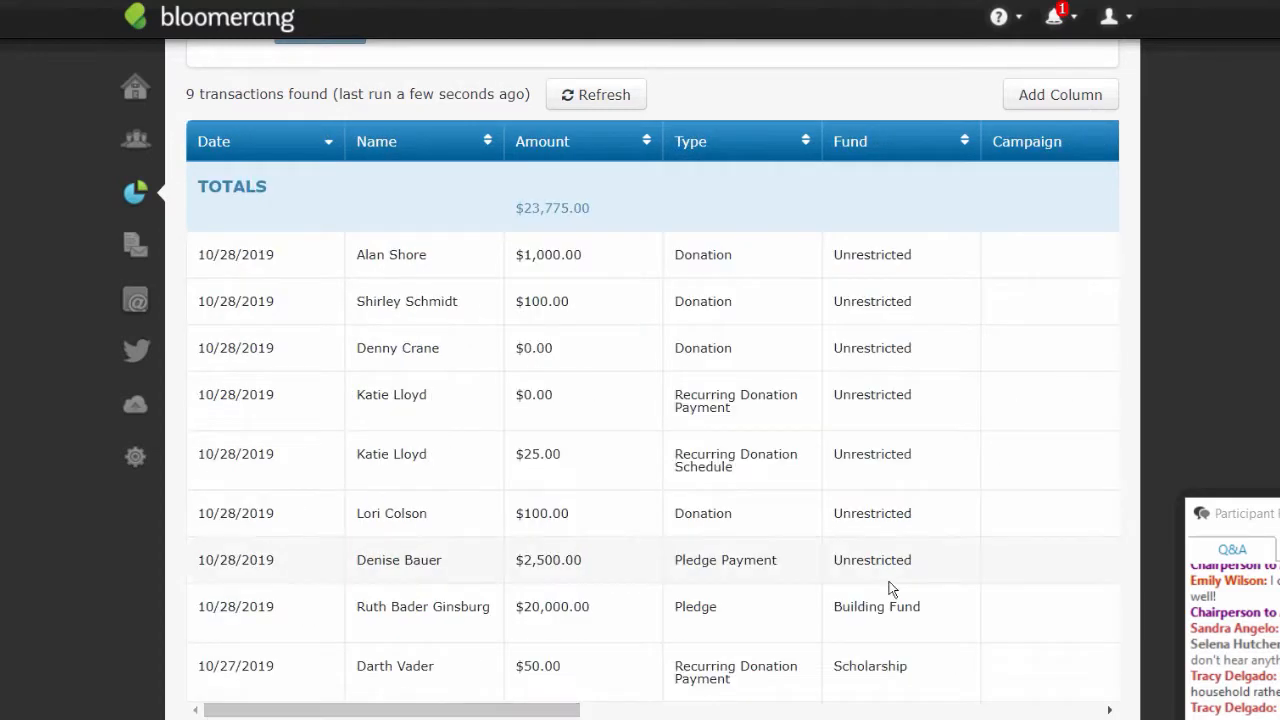
left_click_drag(1274, 515, 1279, 367)
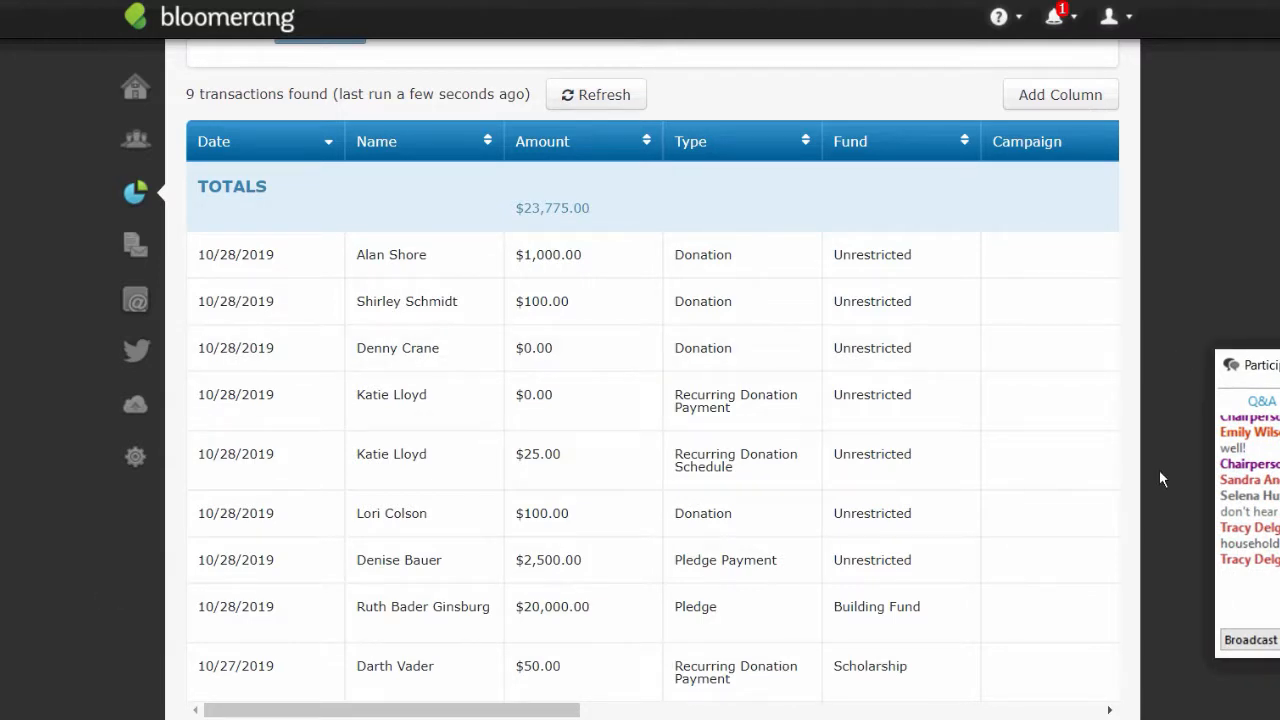
scroll(263, 245, "up", 3)
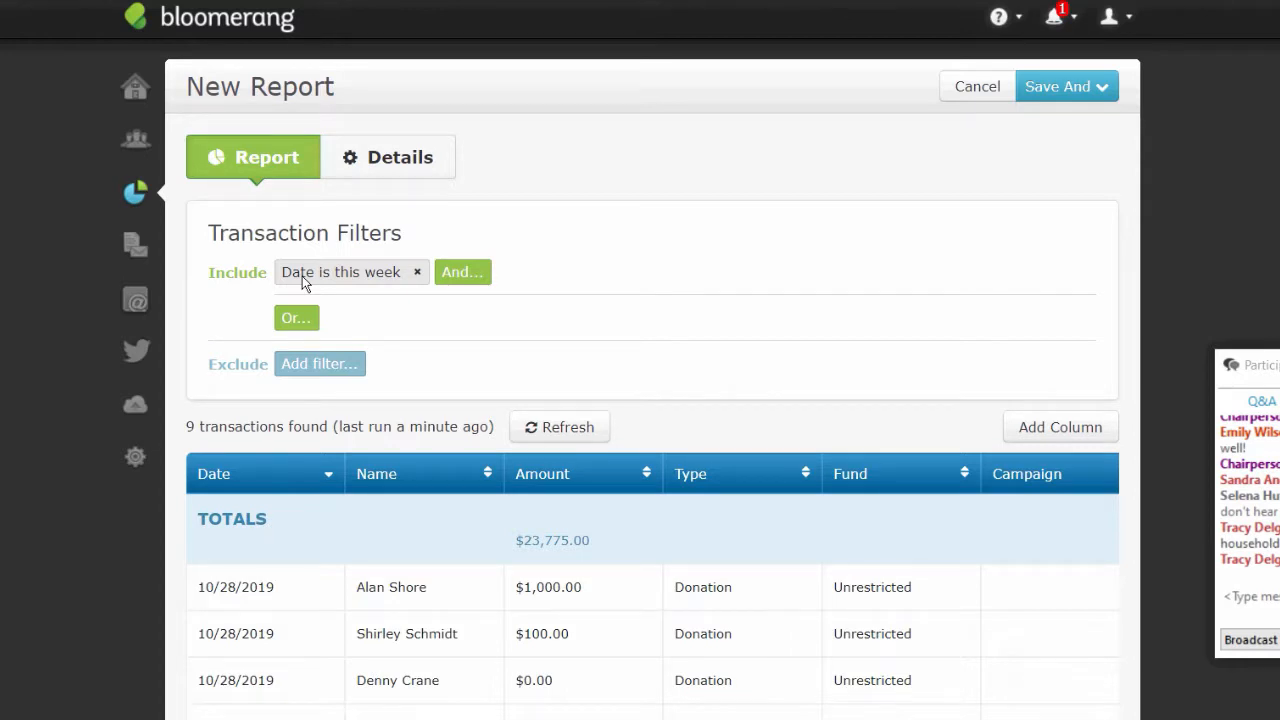
- Name the report 'A Daily Transaction Report' and save it with Keep Editing
left_click(1090, 86)
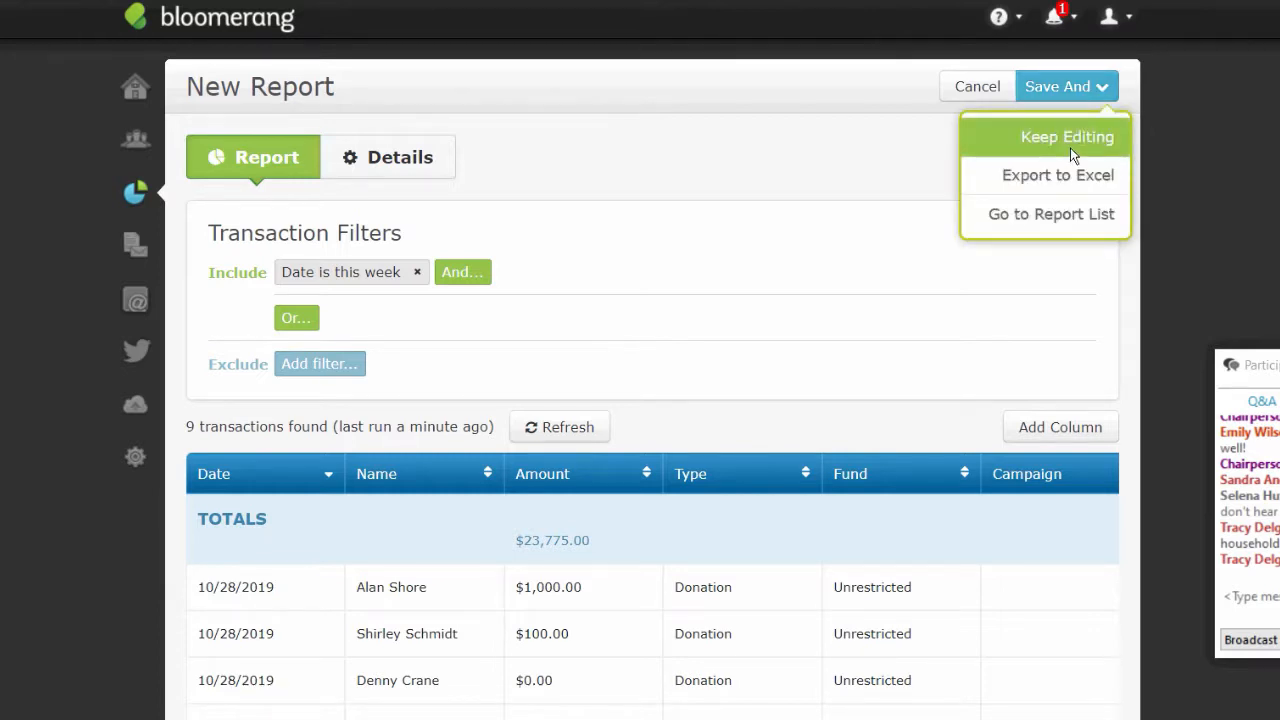
left_click(1070, 146)
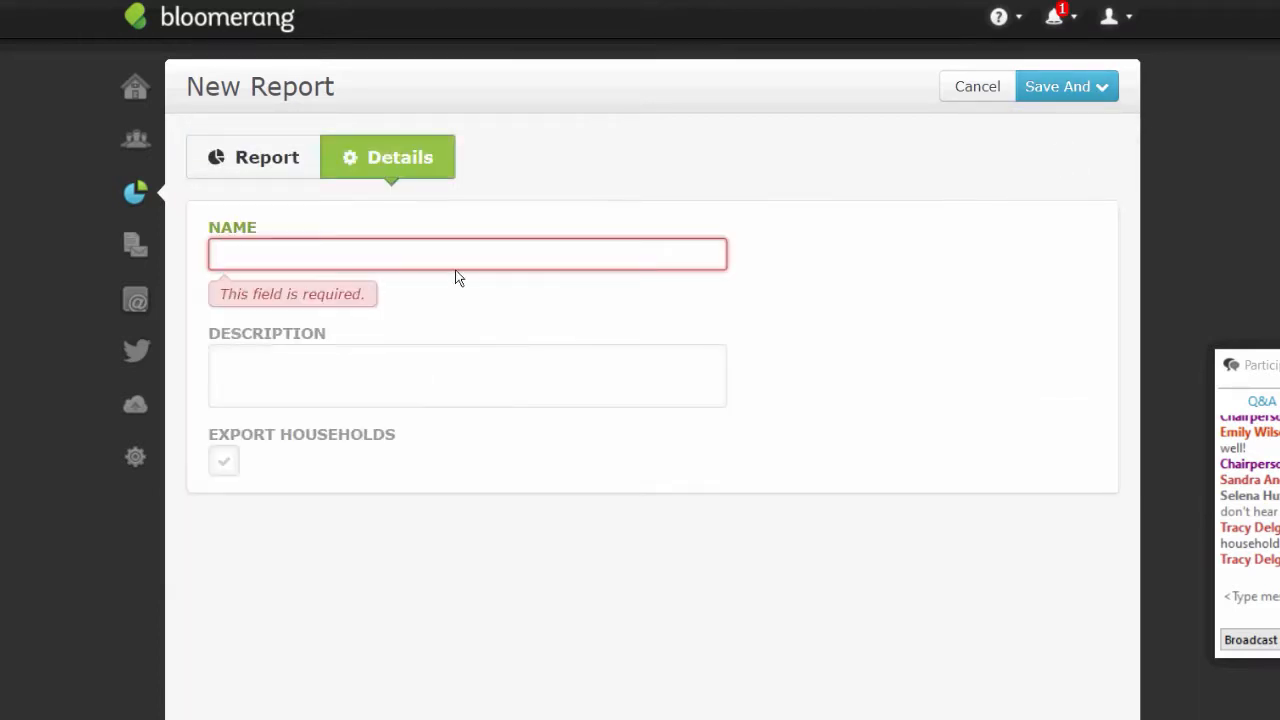
left_click(465, 257)
type("A")
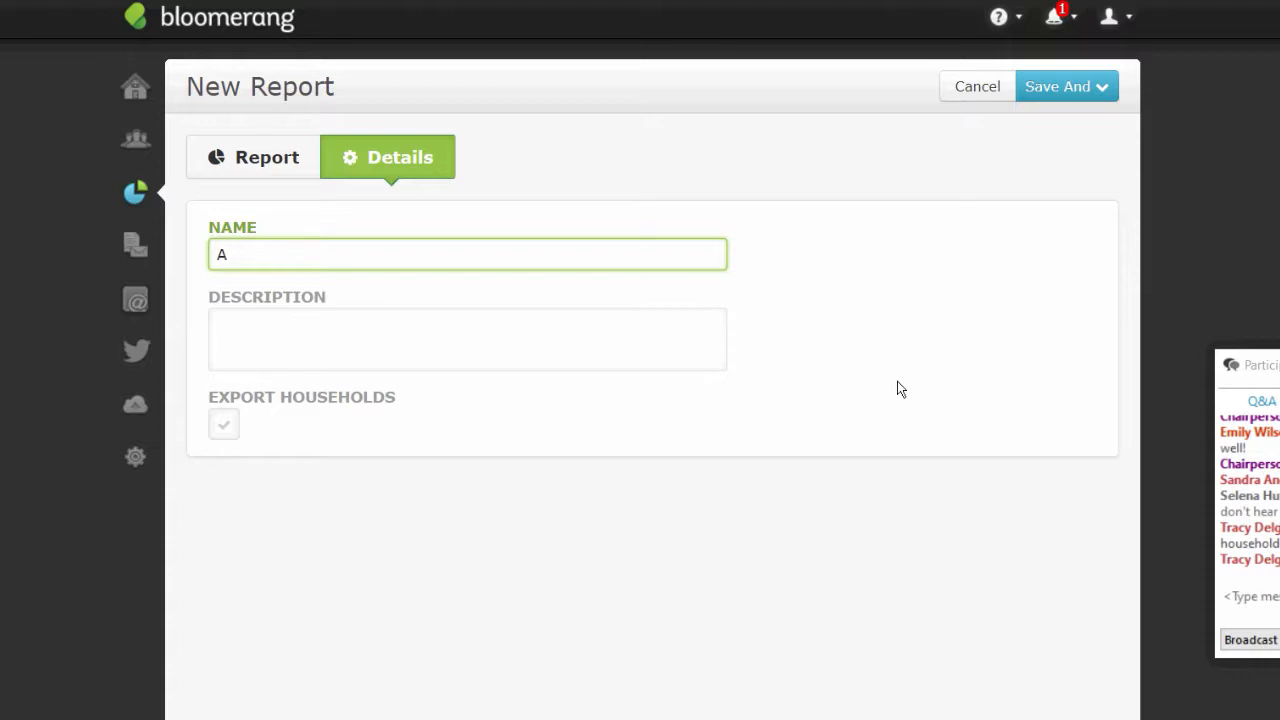
type("Daily Transaction Reor")
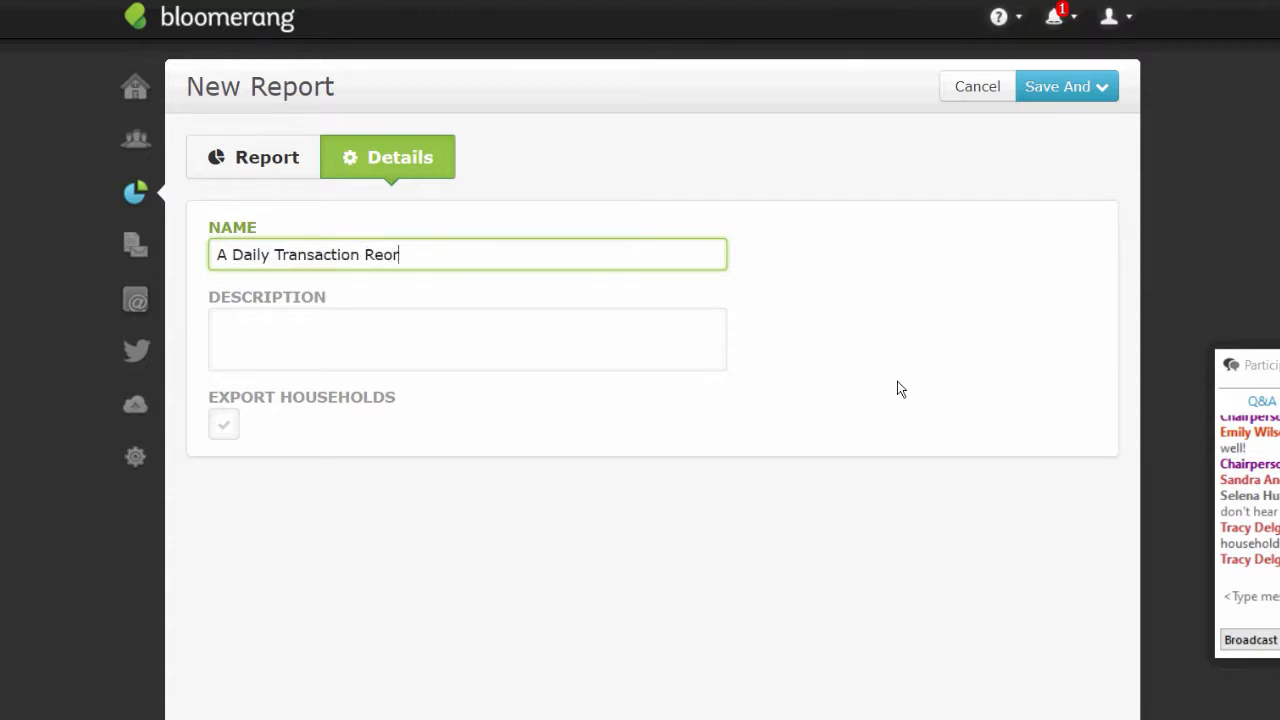
key("BackSpace")
key("BackSpace")
type("port")
left_click(1069, 88)
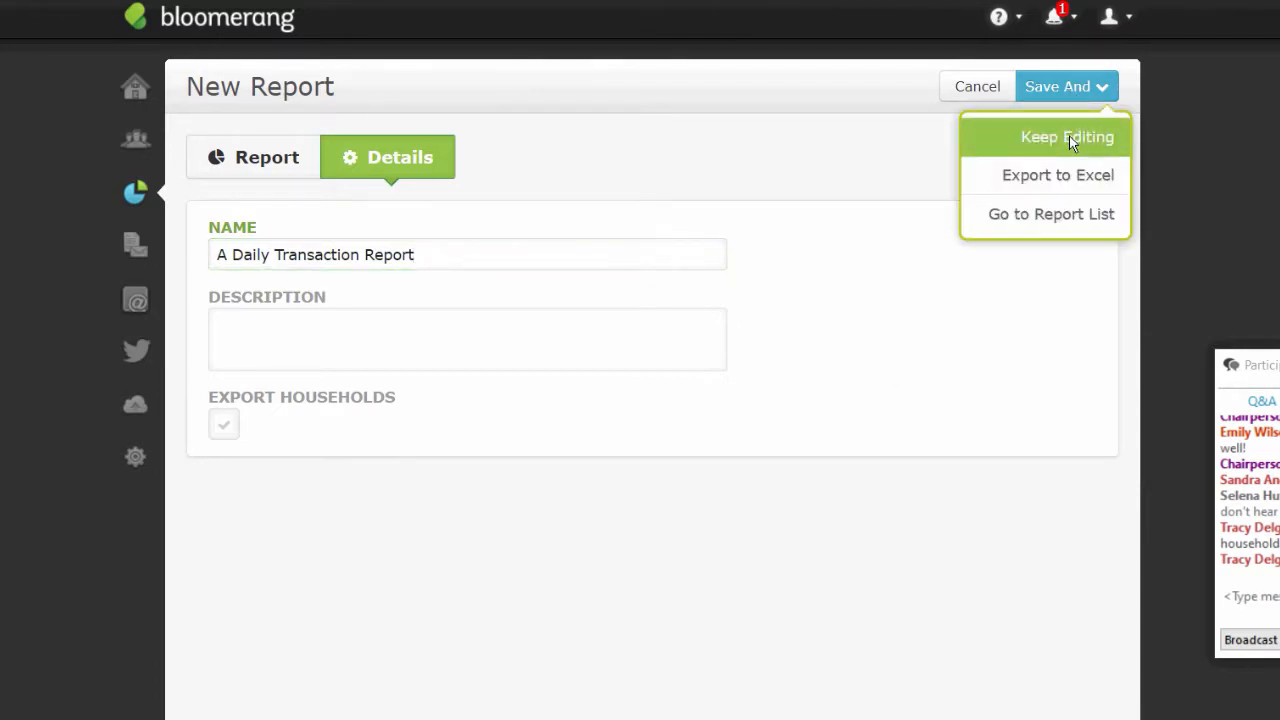
left_click(1069, 138)
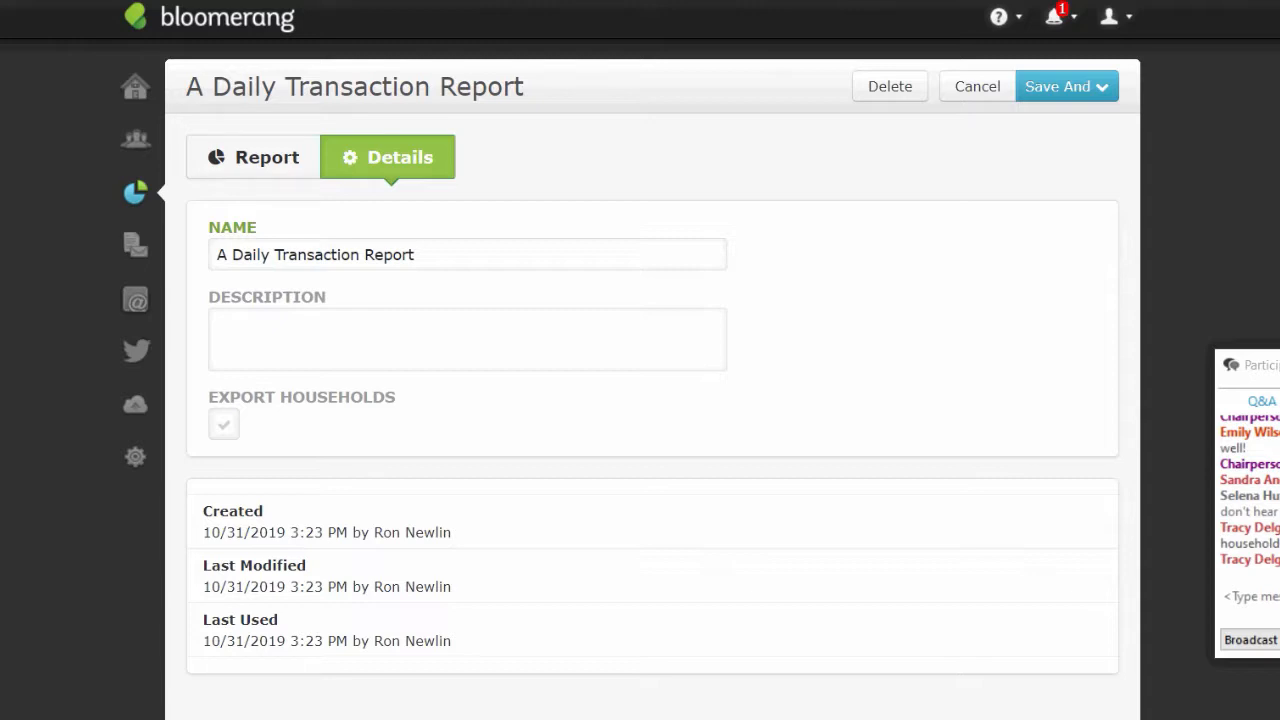
- Create a new letter from the Letters page, choosing Transactions as its audience
left_click(141, 256)
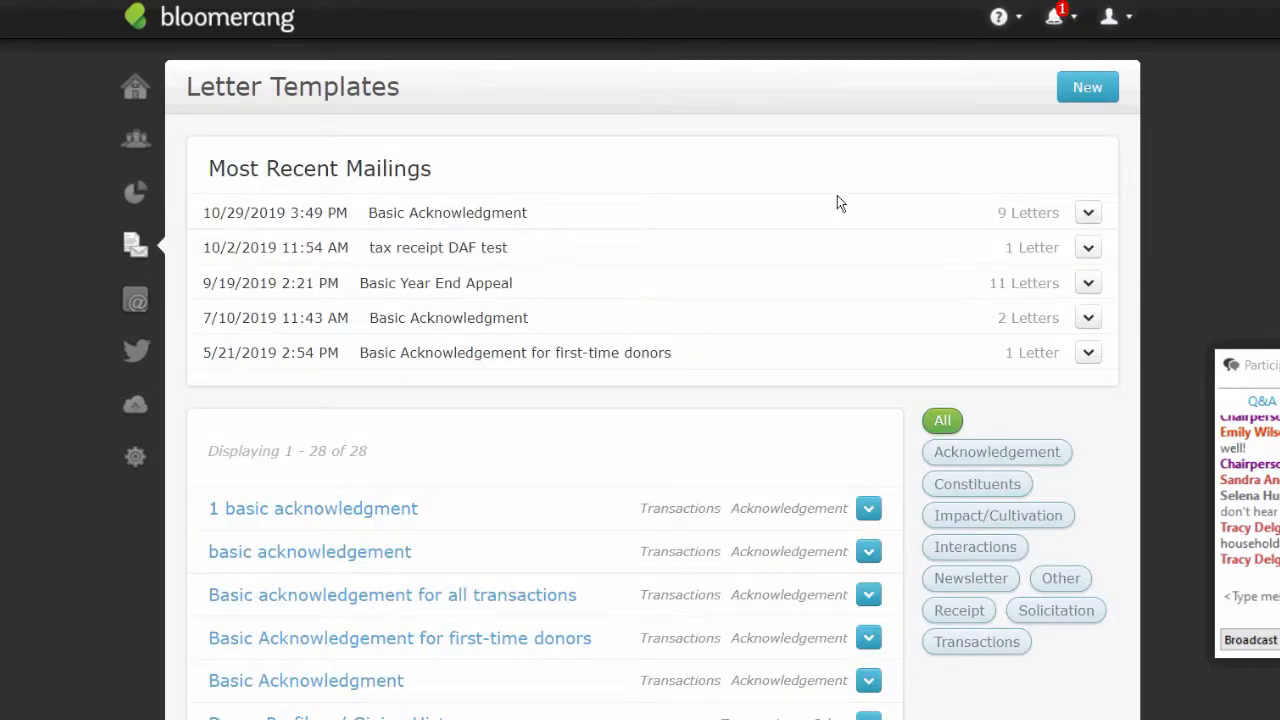
left_click(1090, 88)
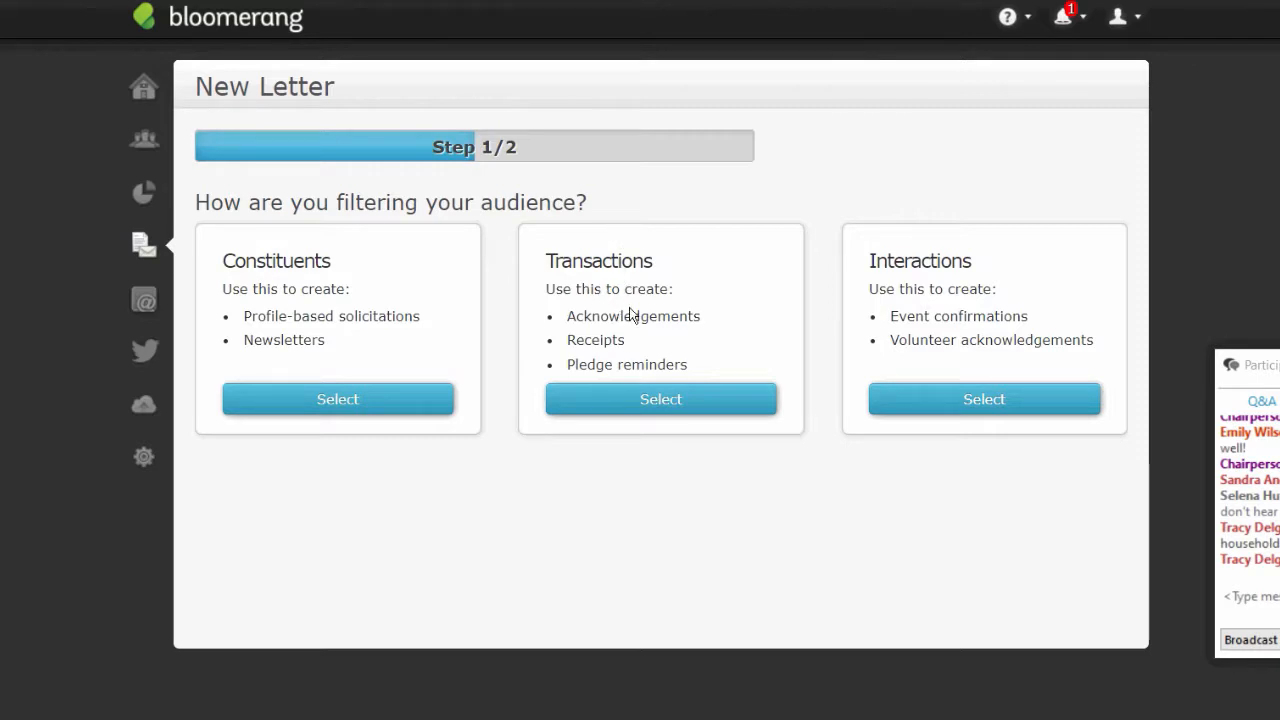
left_click(675, 405)
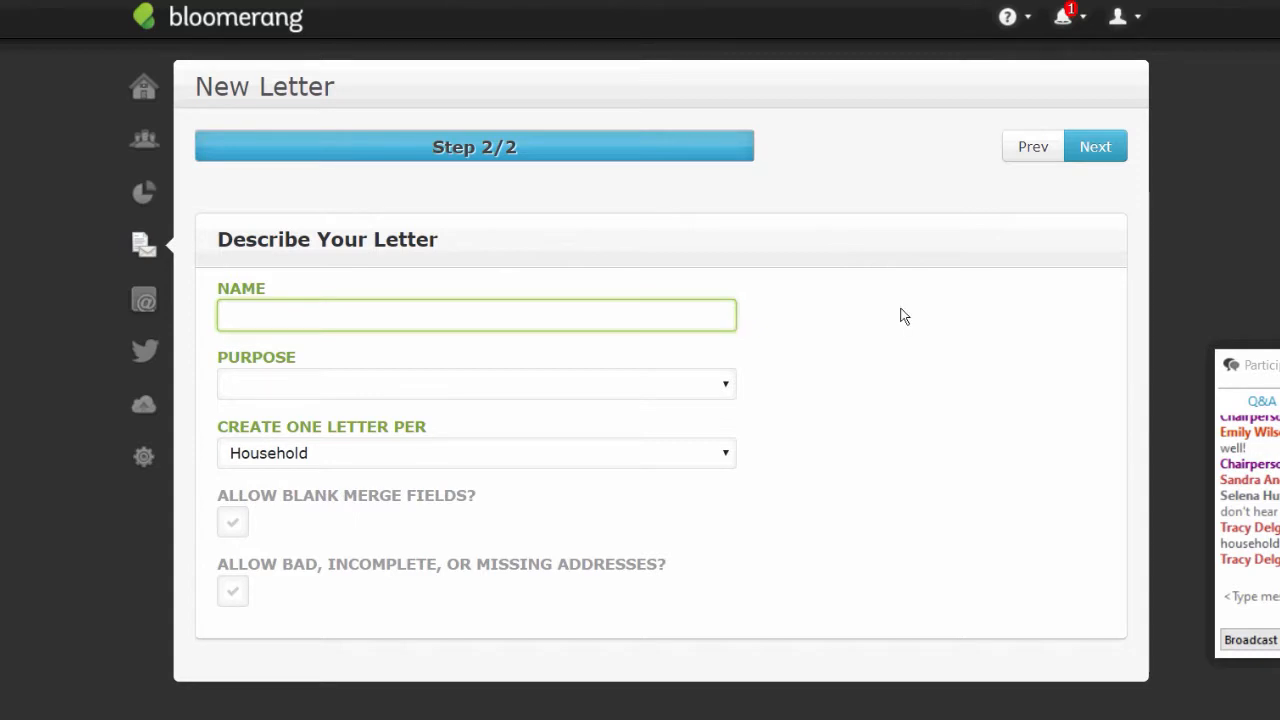
- Enter 'A basic acknowledgment' as the letter name and open the Purpose dropdown
type("A basic acknolwe")
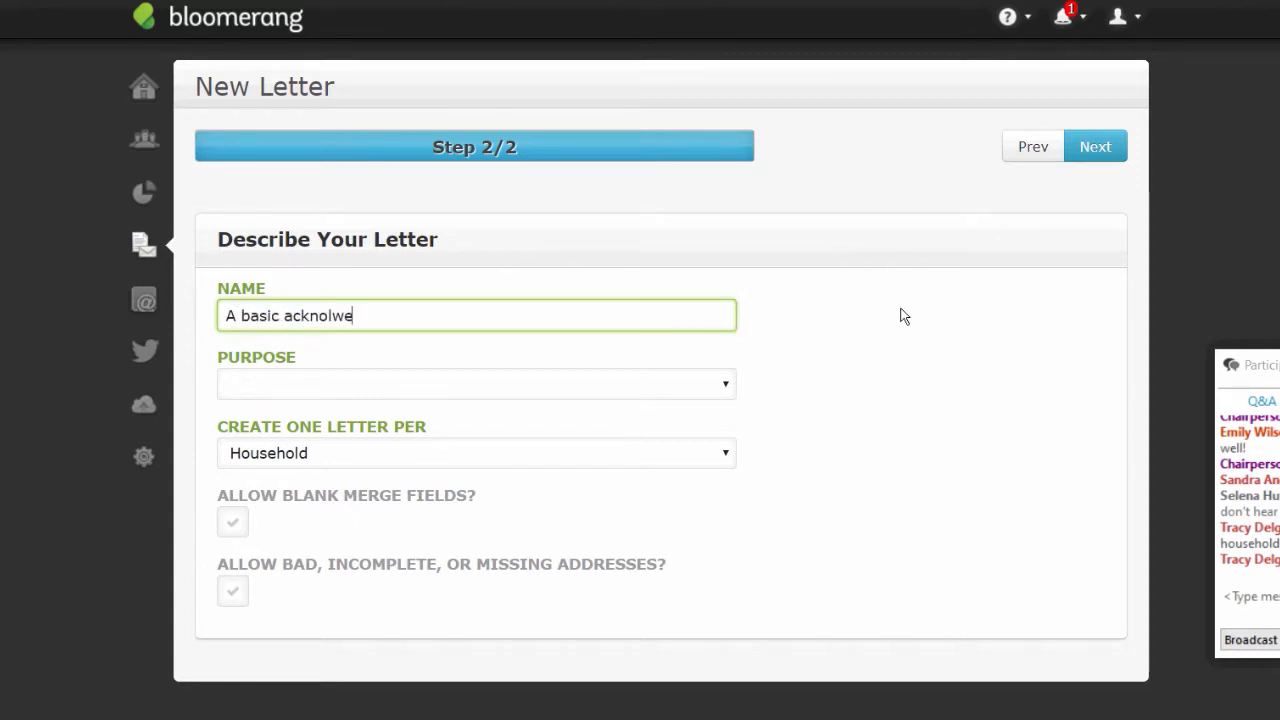
key("BackSpace")
key("BackSpace")
key("BackSpace")
type("wledg")
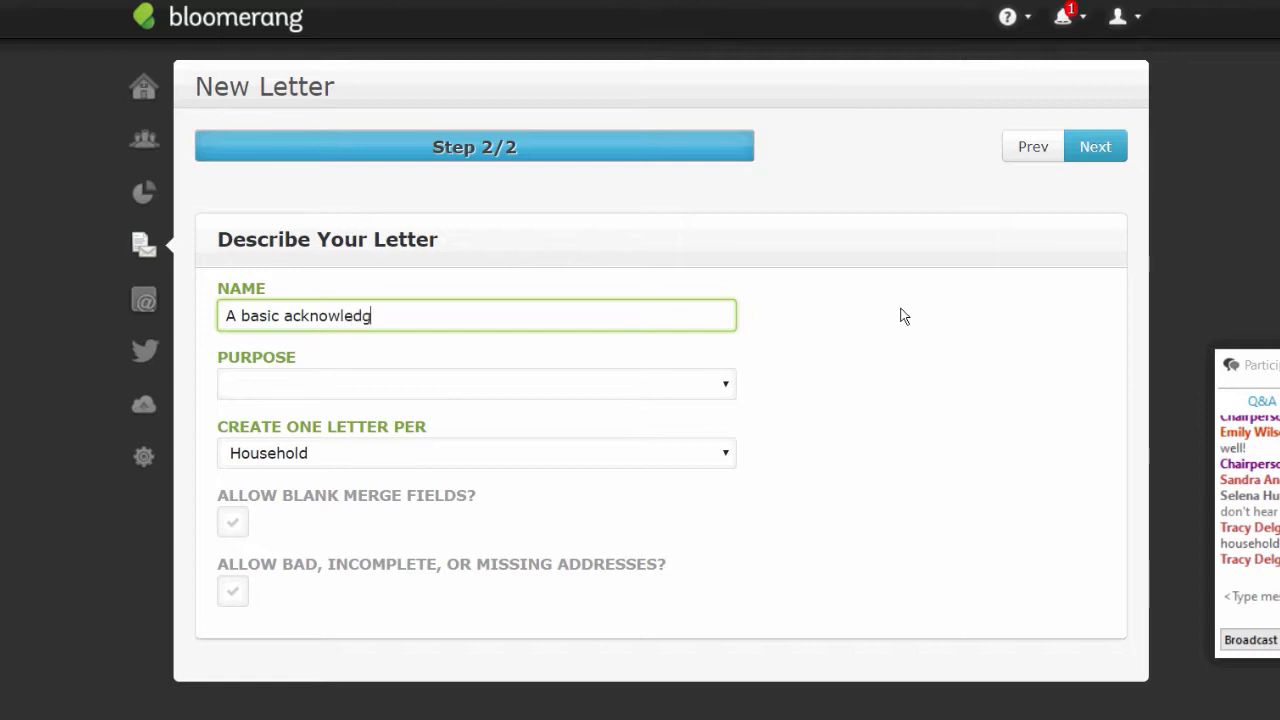
type("ment")
left_click(730, 386)
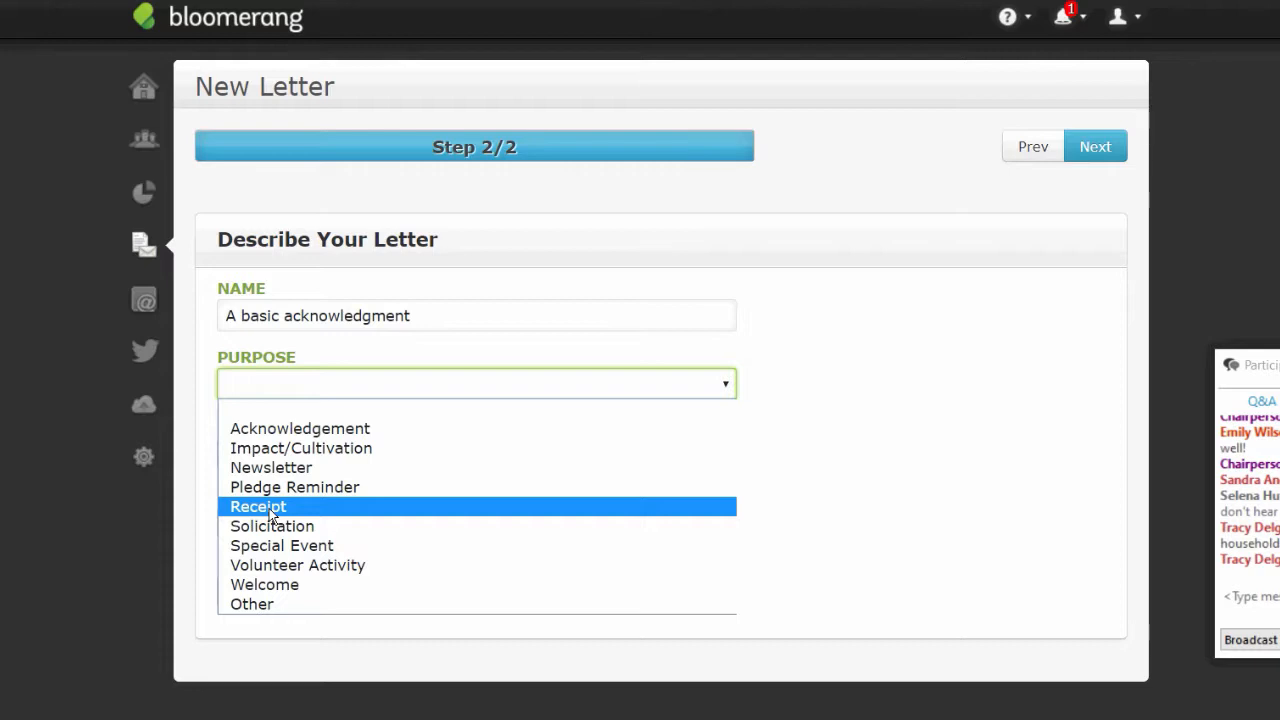
- Set the letter purpose to Acknowledgement and allow blank merge fields, leaving bad addresses disallowed
left_click(316, 428)
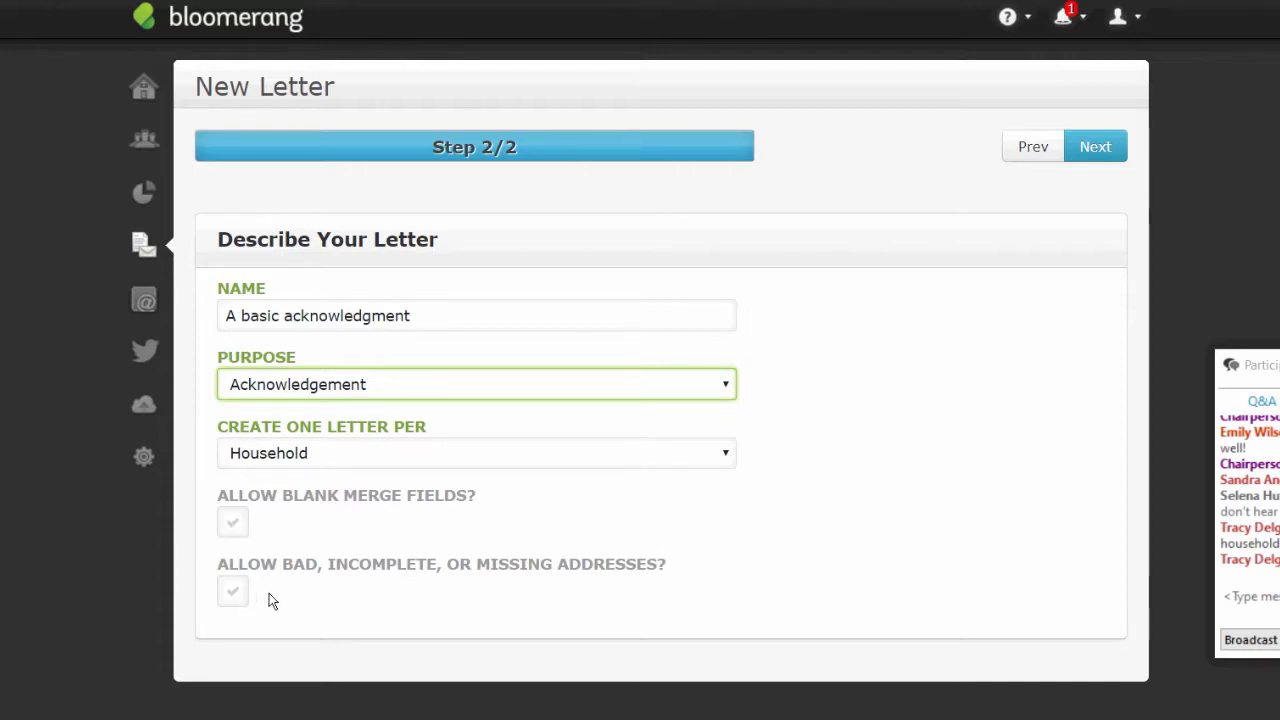
left_click(235, 532)
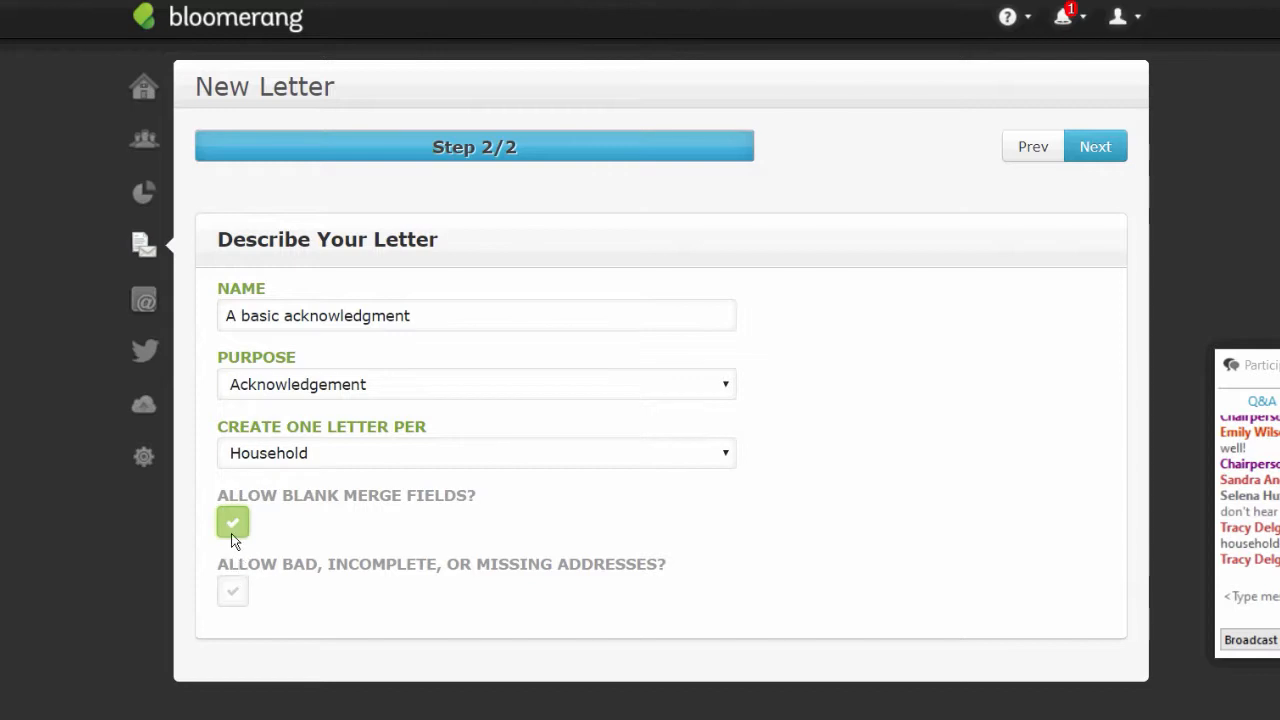
left_click(235, 528)
left_click(231, 602)
left_click(234, 594)
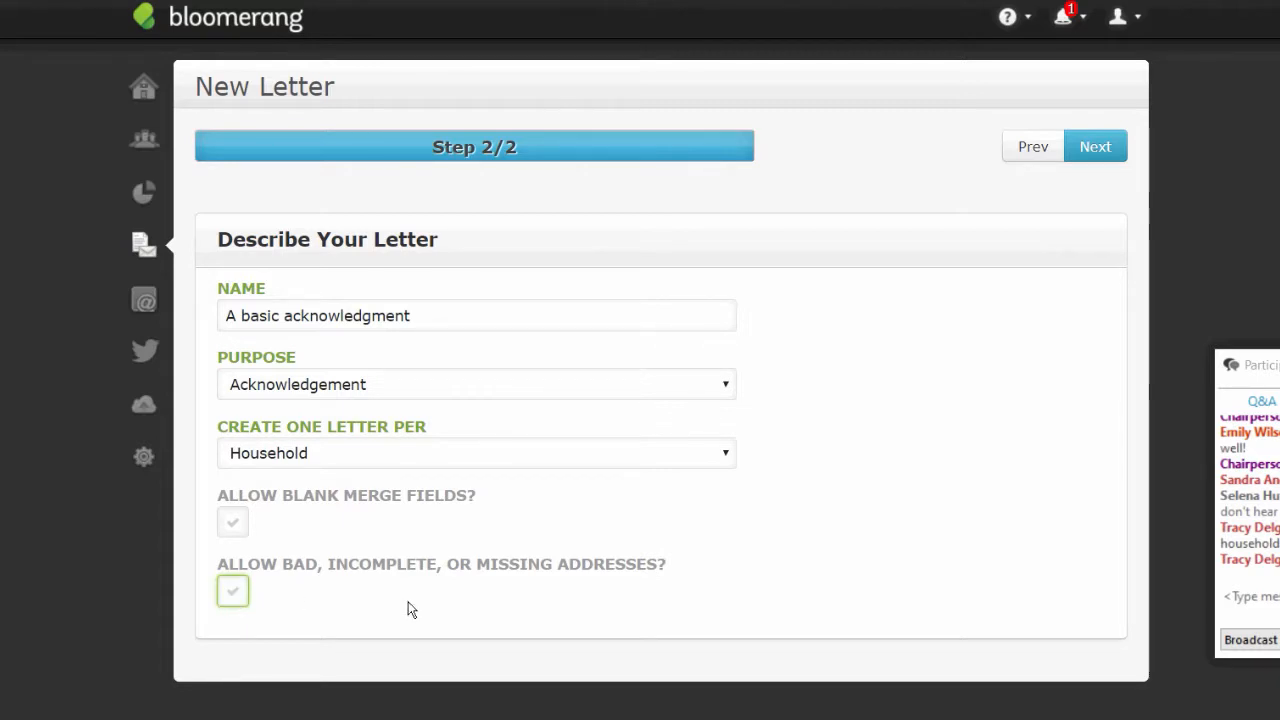
left_click(232, 524)
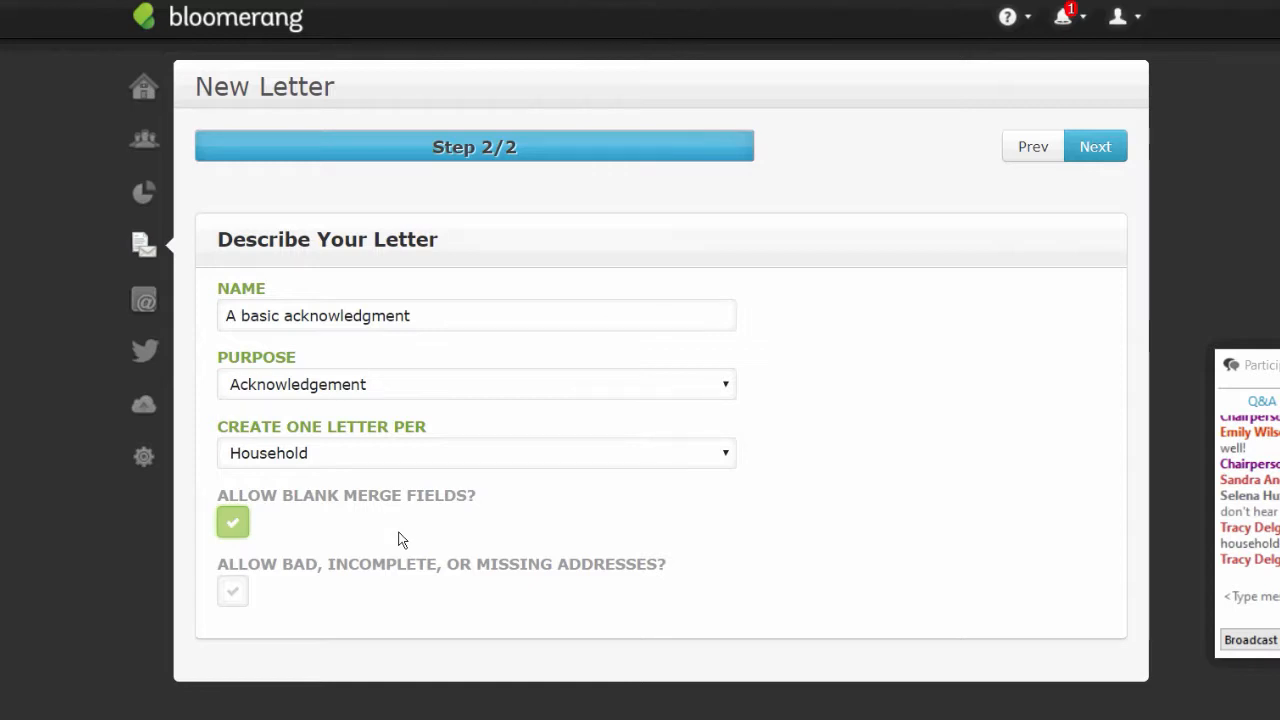
- Continue to the letter design and delete the three organisation return-address lines at the top
left_click(1089, 149)
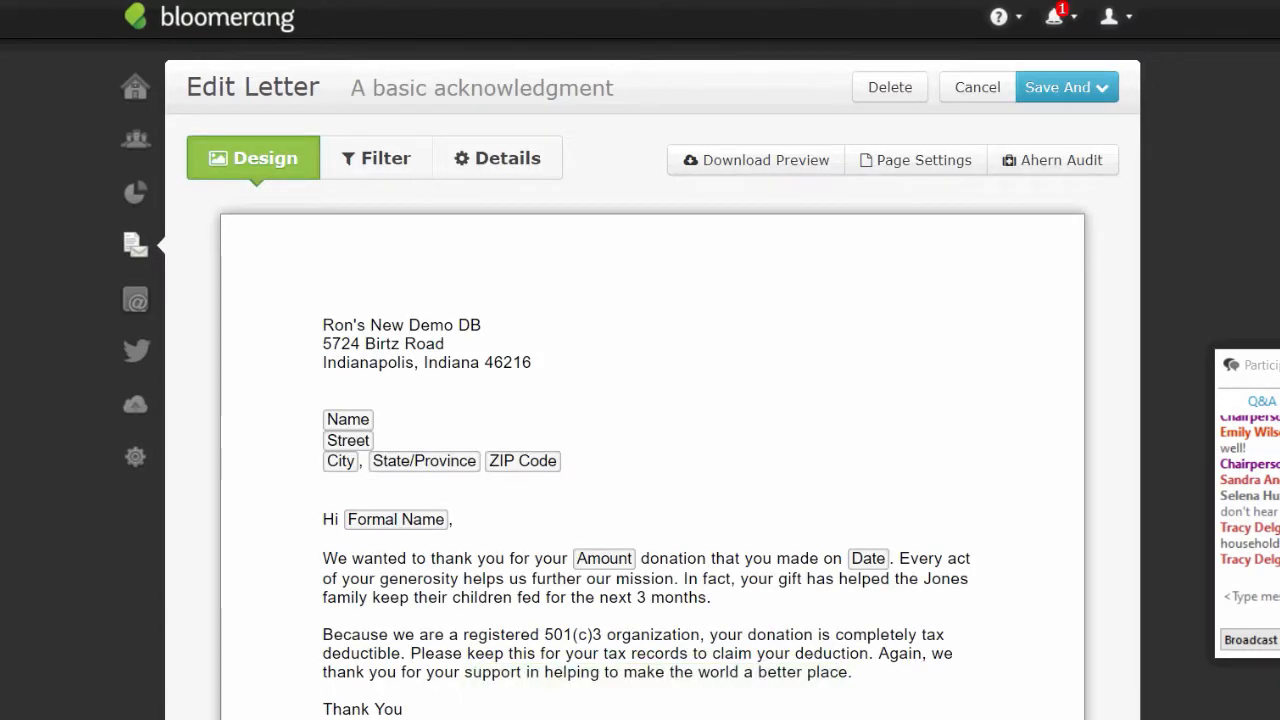
scroll(782, 361, "down", 1)
scroll(832, 394, "down", 1)
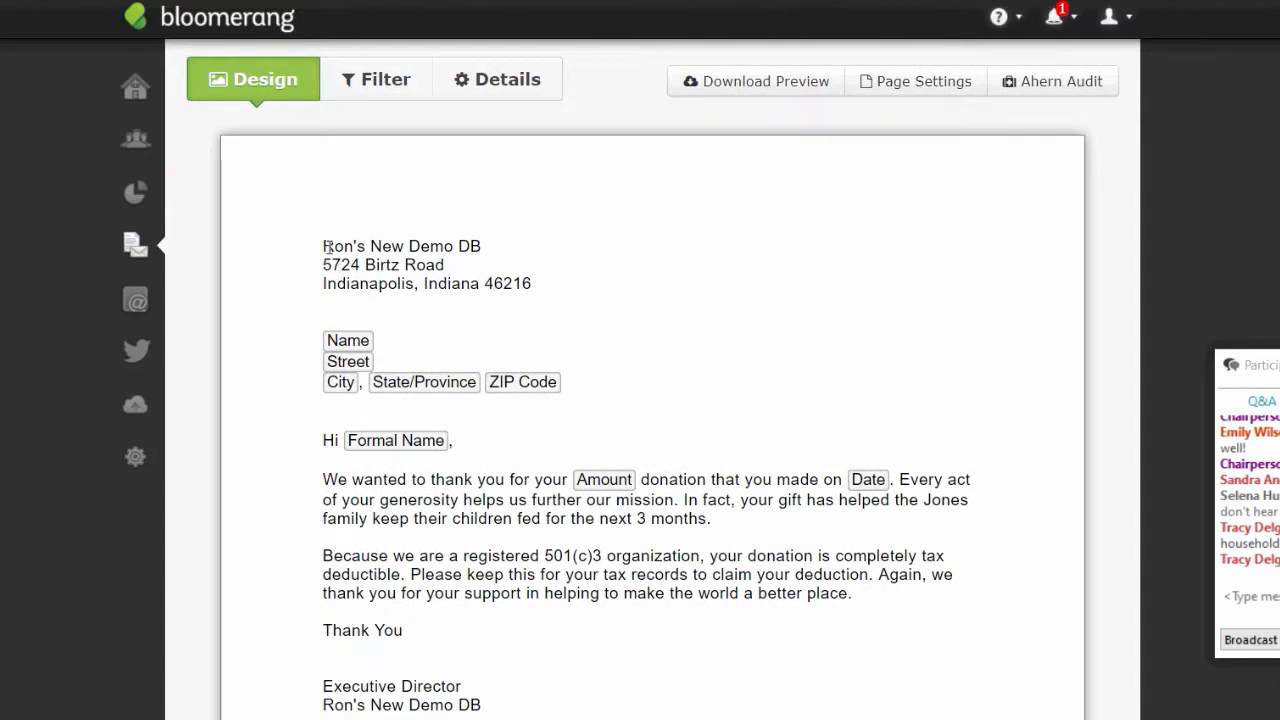
left_click_drag(327, 246, 565, 368)
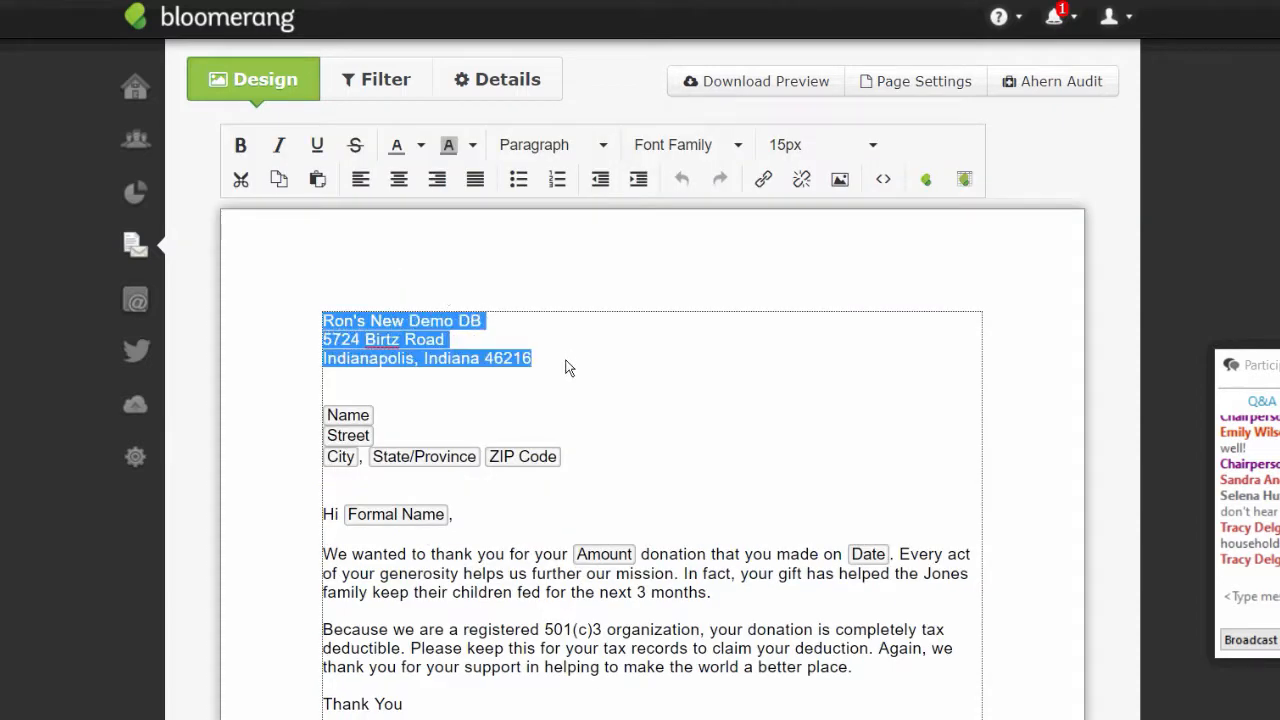
left_click(620, 397)
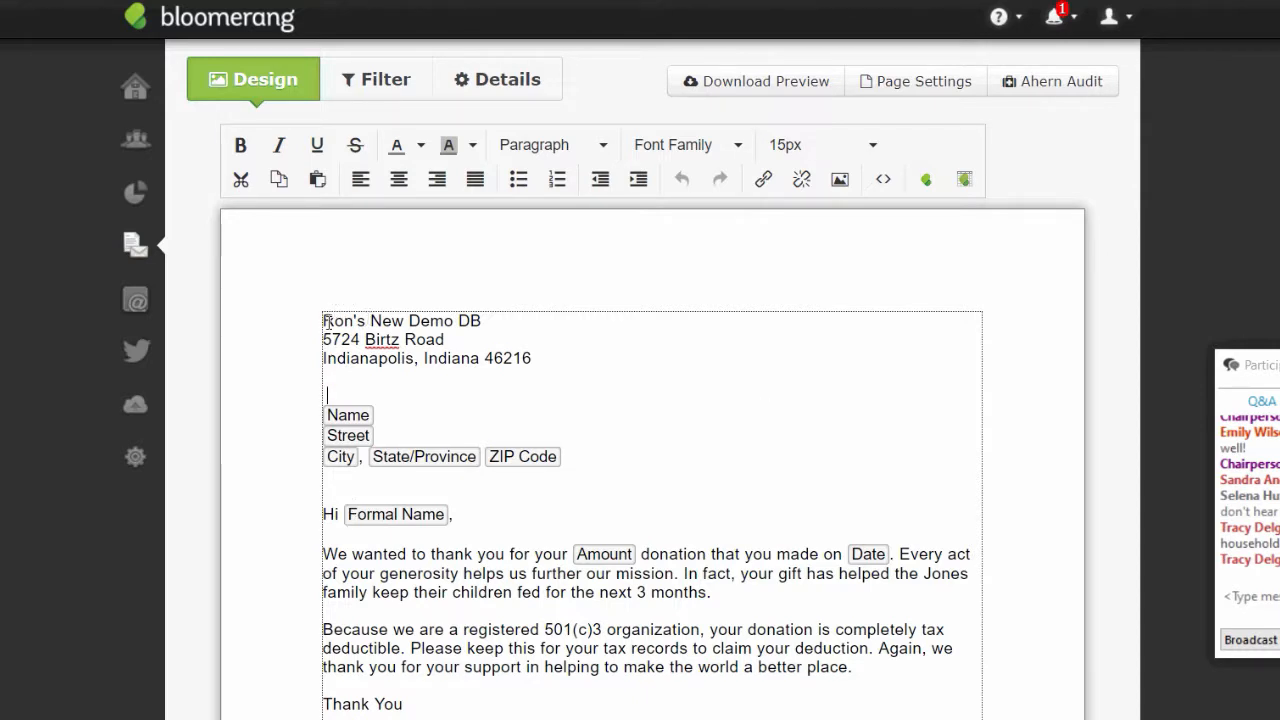
left_click_drag(323, 321, 577, 357)
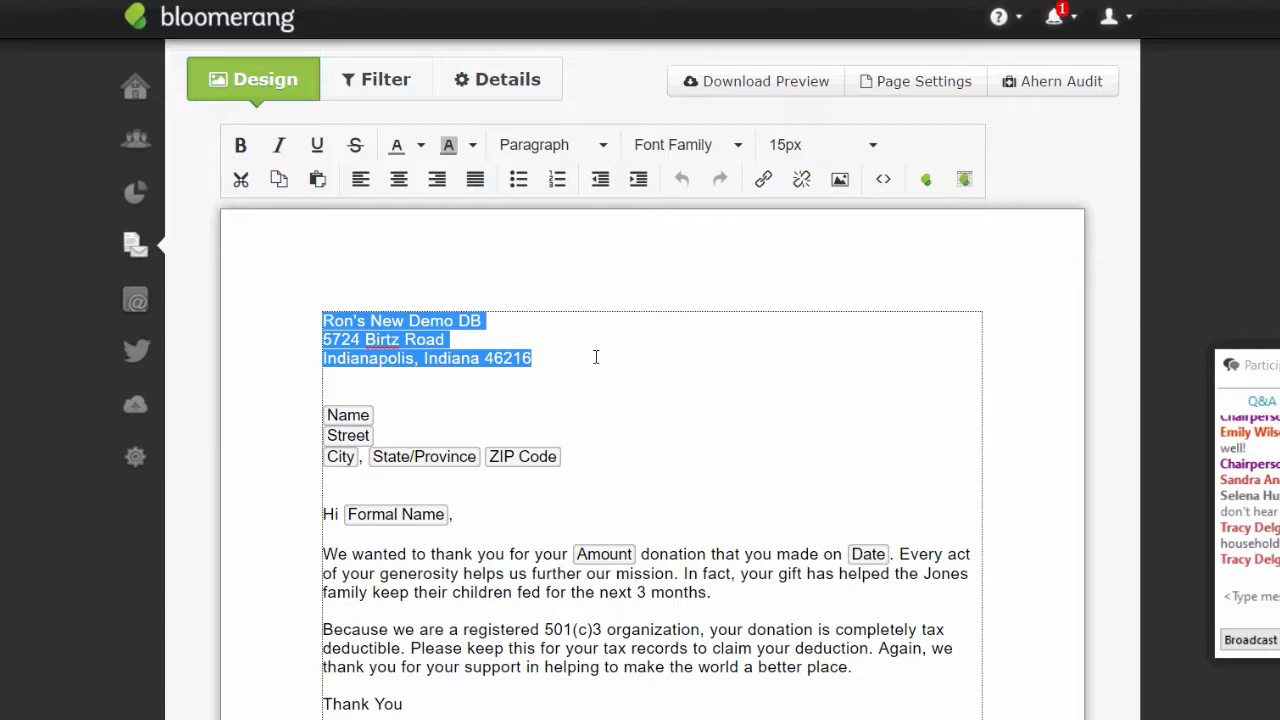
key("Delete")
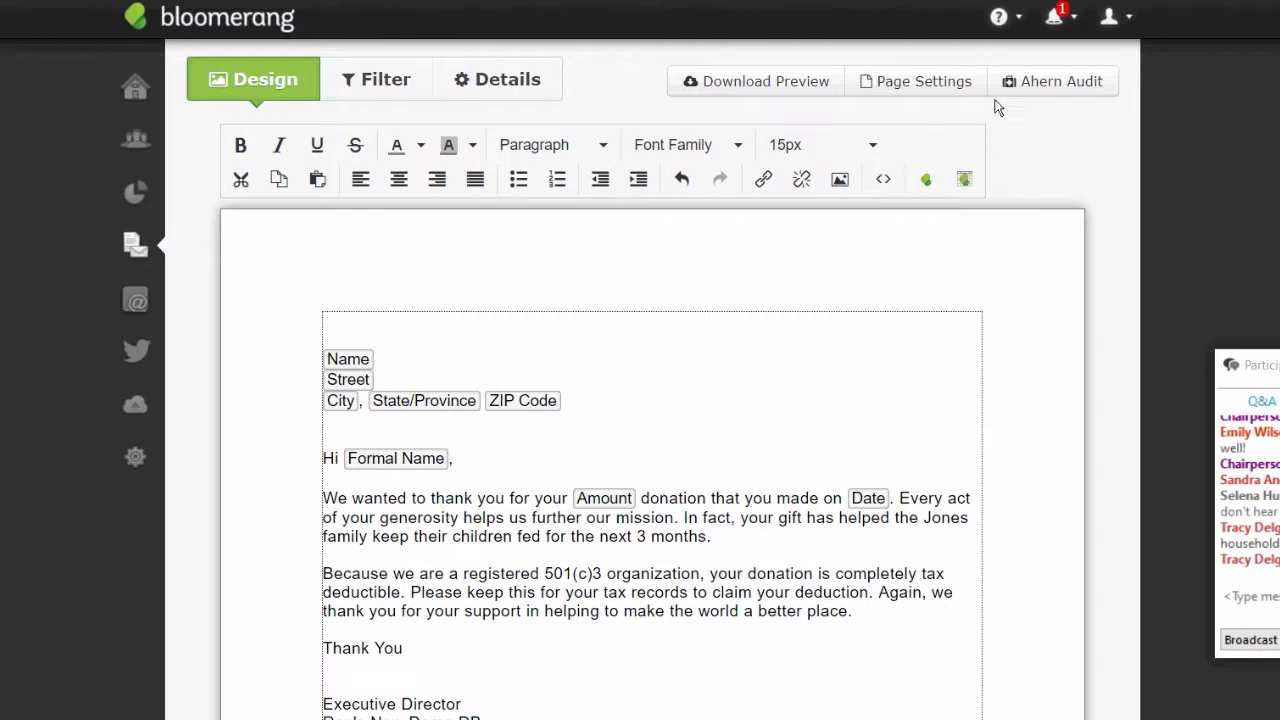
left_click(930, 87)
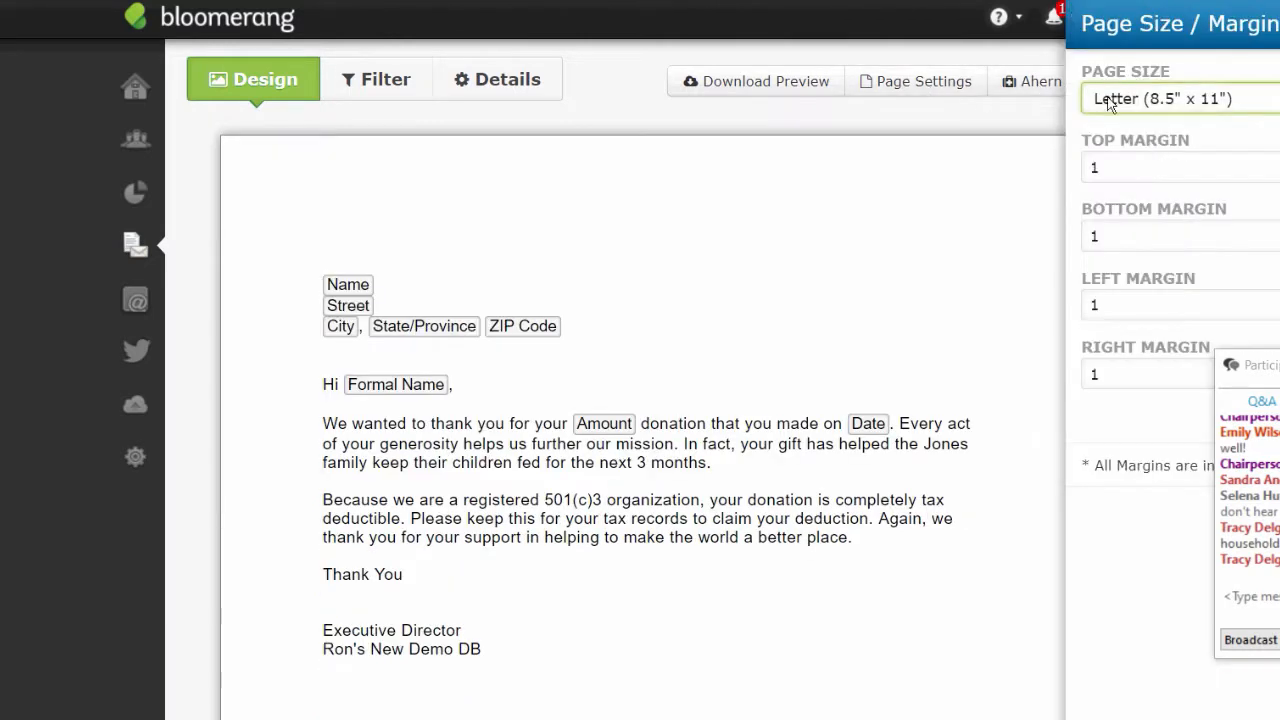
left_click(1126, 167)
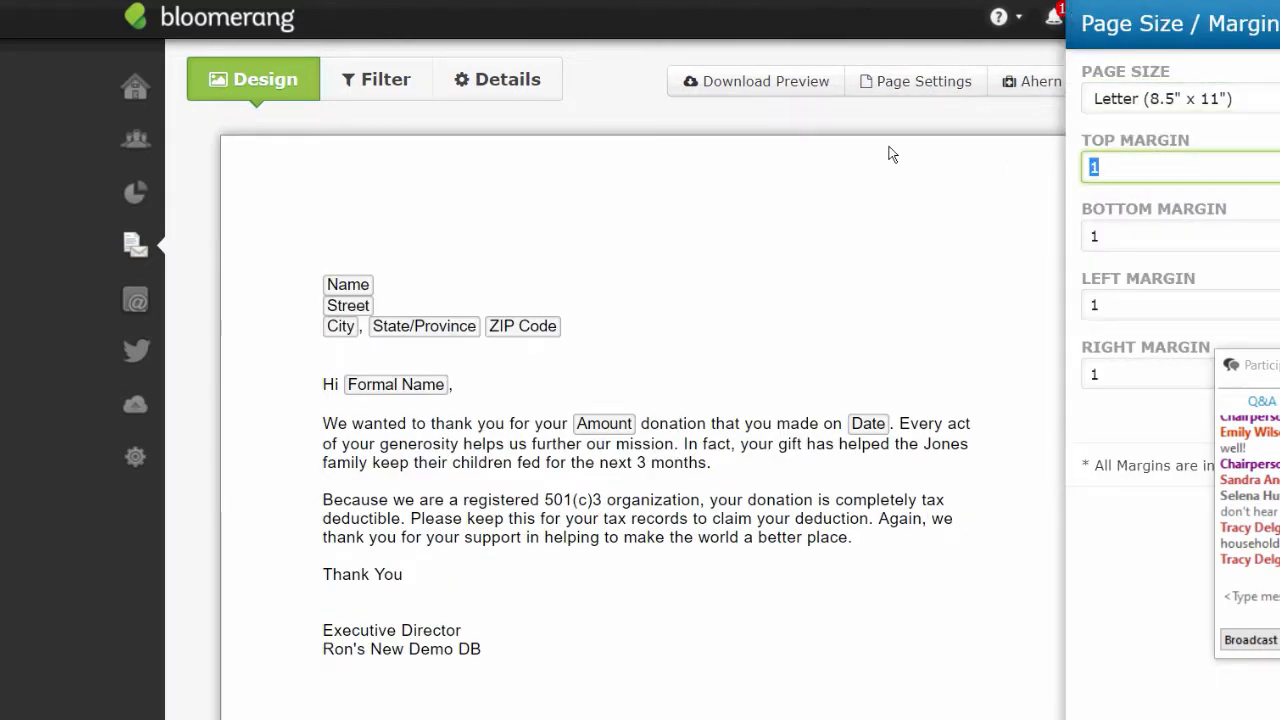
type("2.4")
left_click(229, 376)
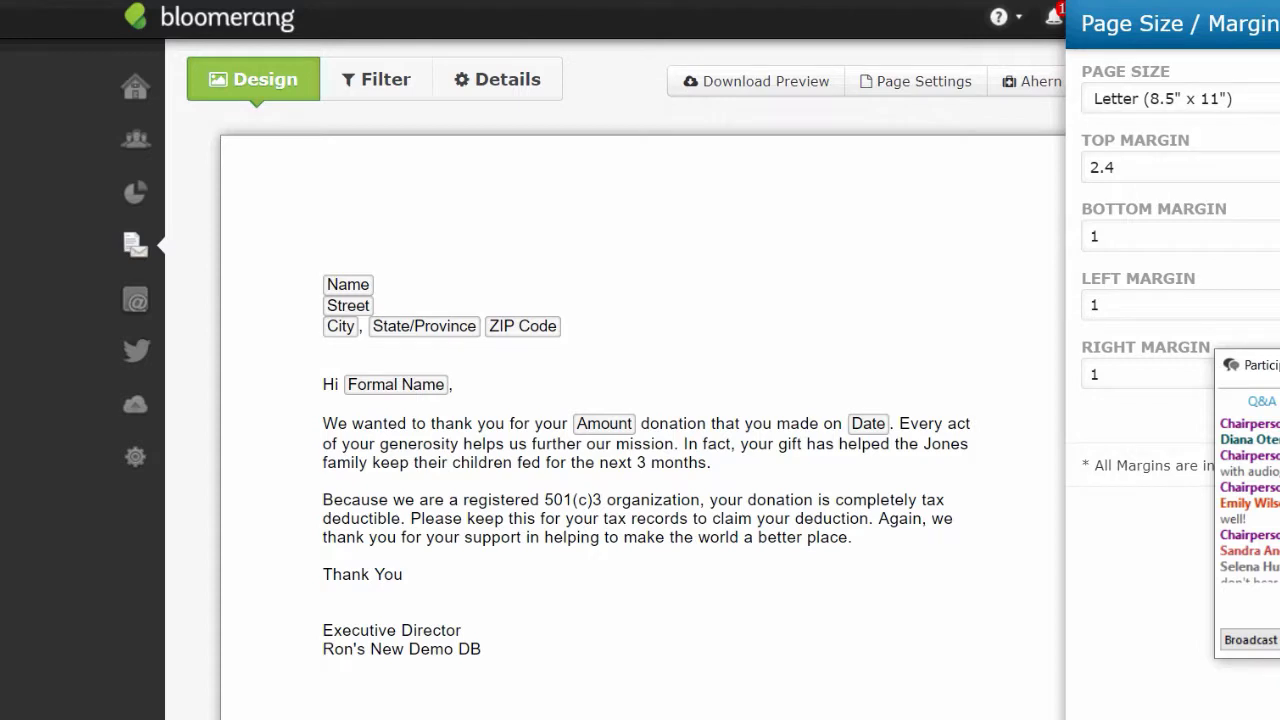
left_click_drag(1262, 365, 12, 408)
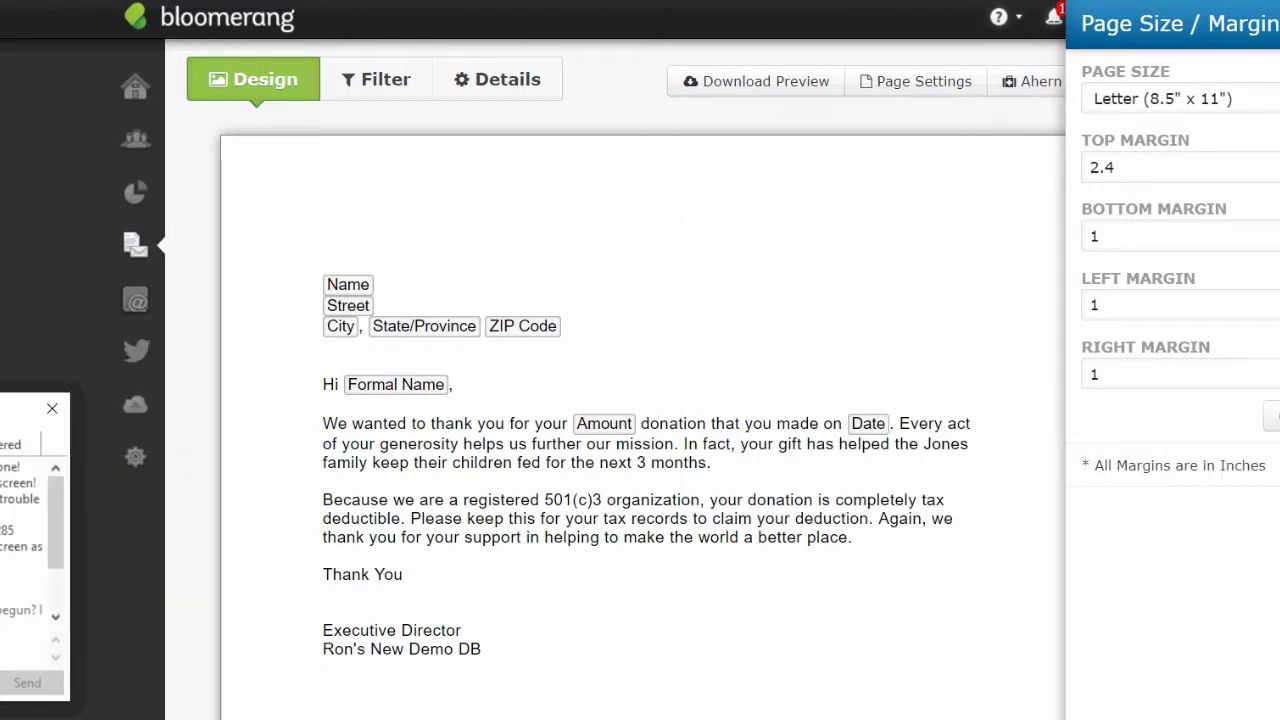
left_click(1274, 416)
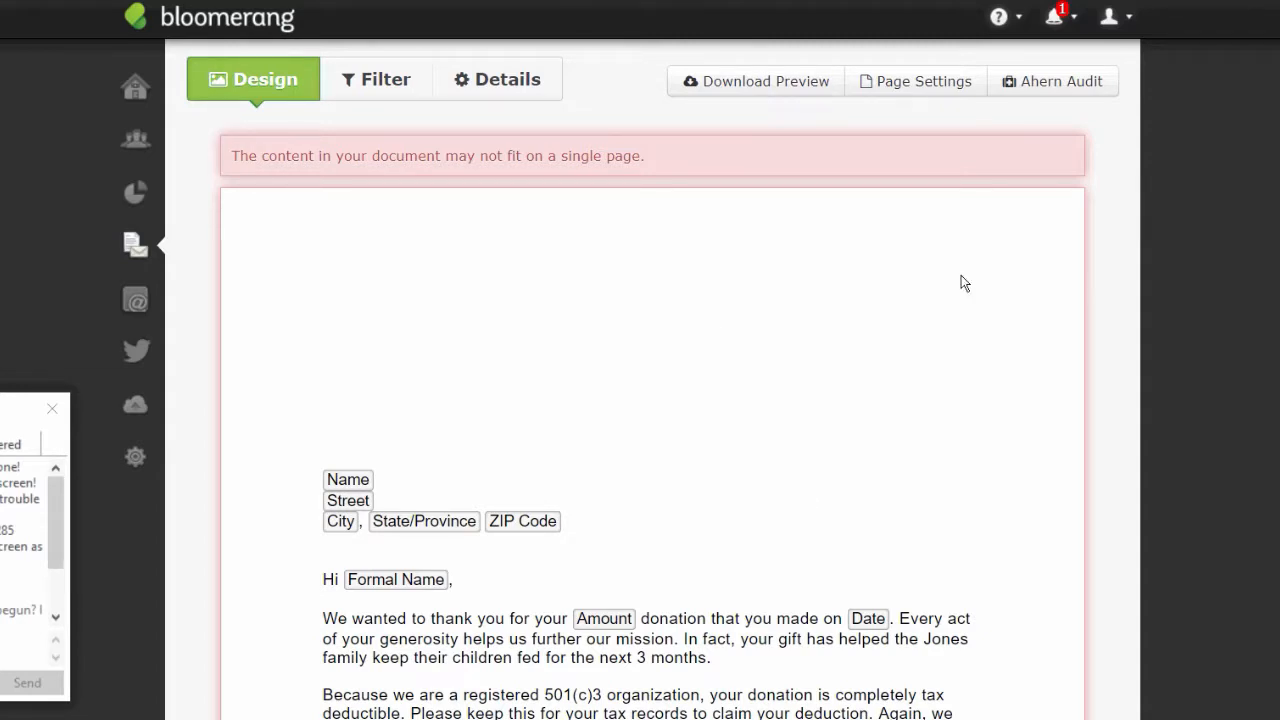
left_click(912, 84)
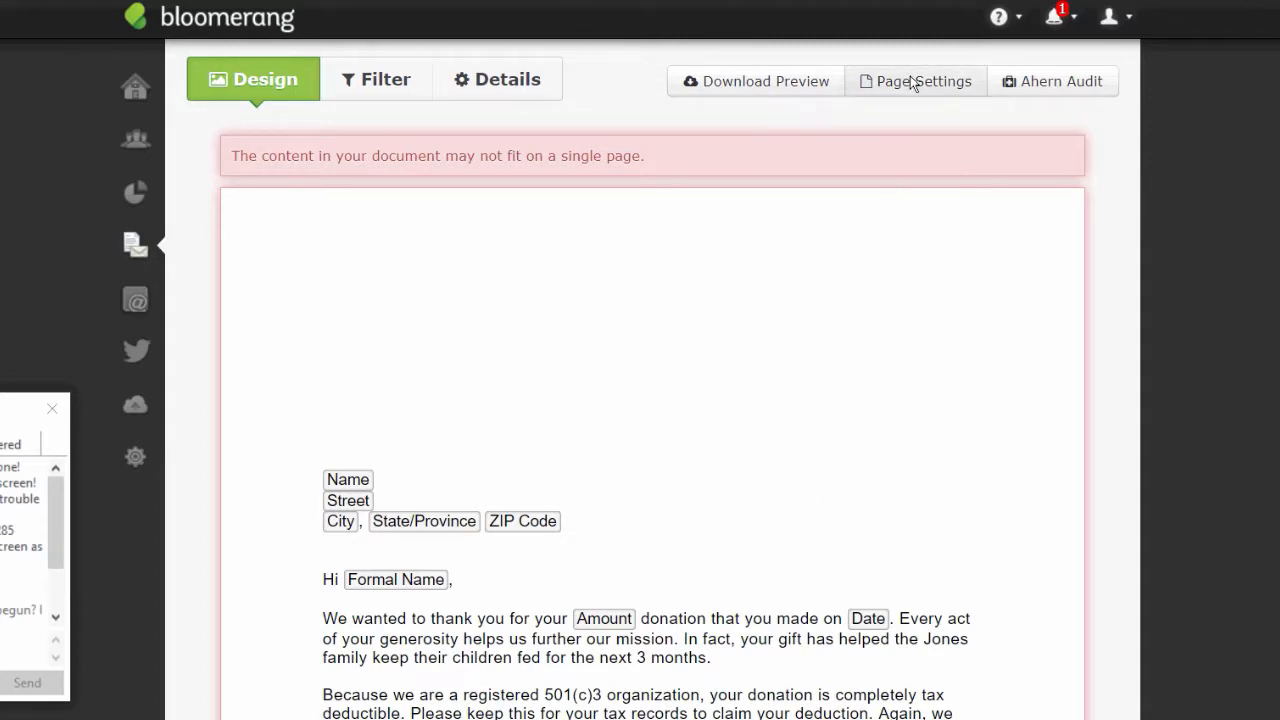
left_click_drag(1134, 168, 800, 186)
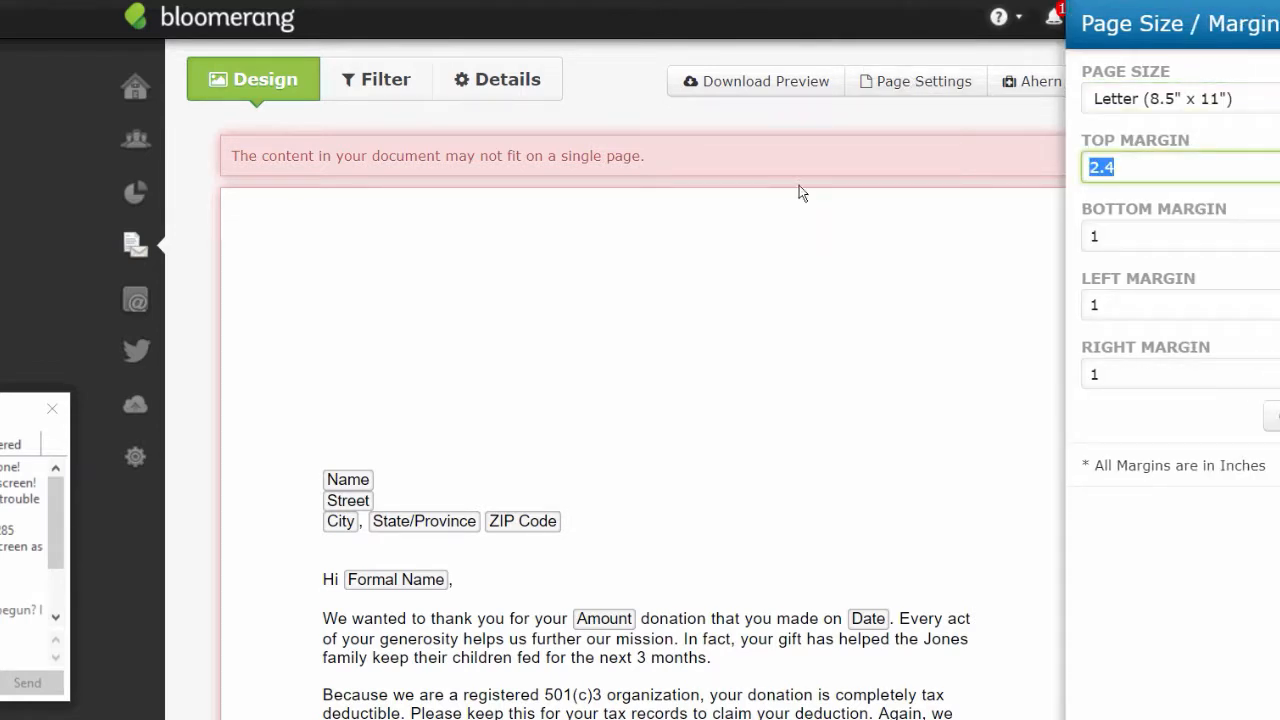
type("1")
double_click(1108, 311)
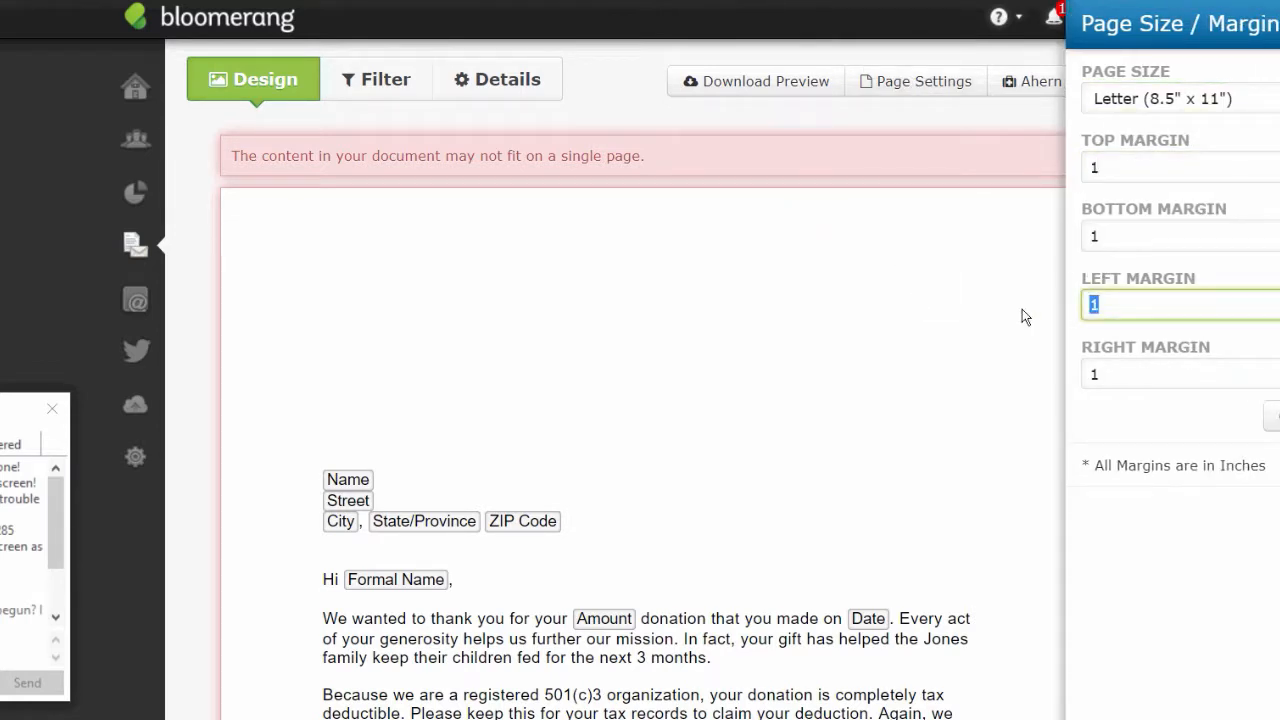
type("2.3")
left_click(1277, 416)
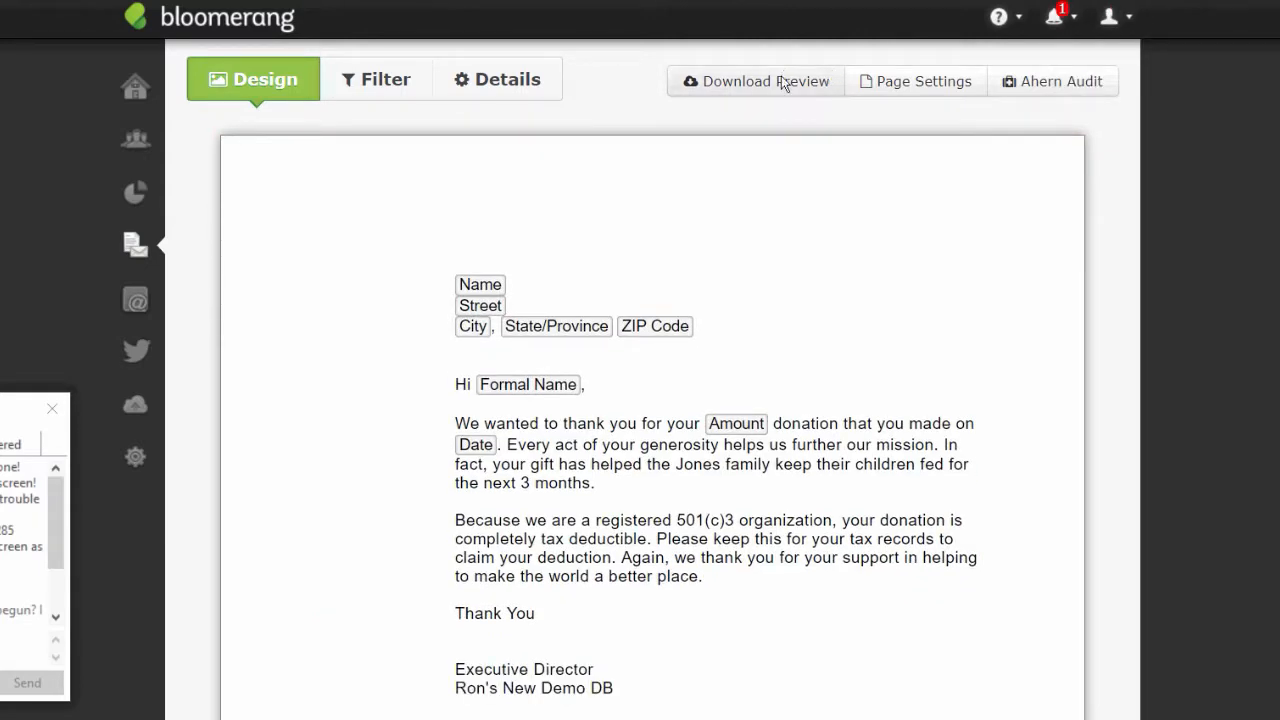
left_click(929, 87)
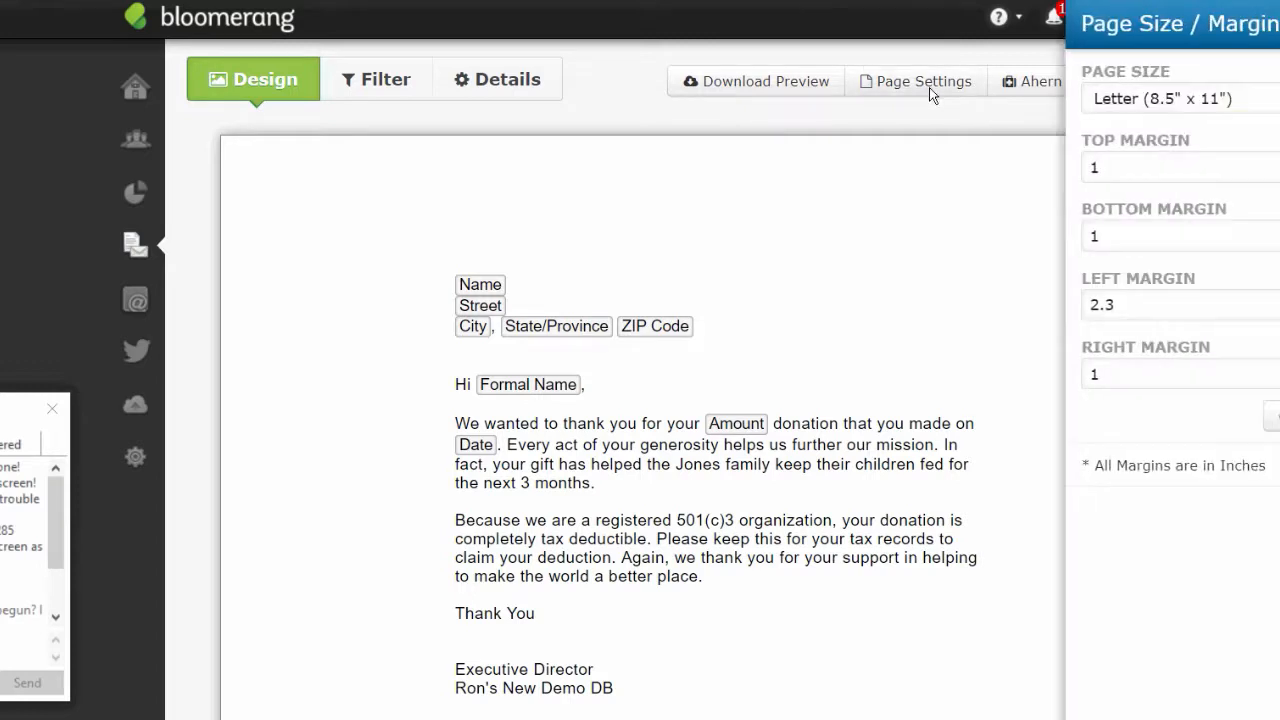
double_click(1126, 310)
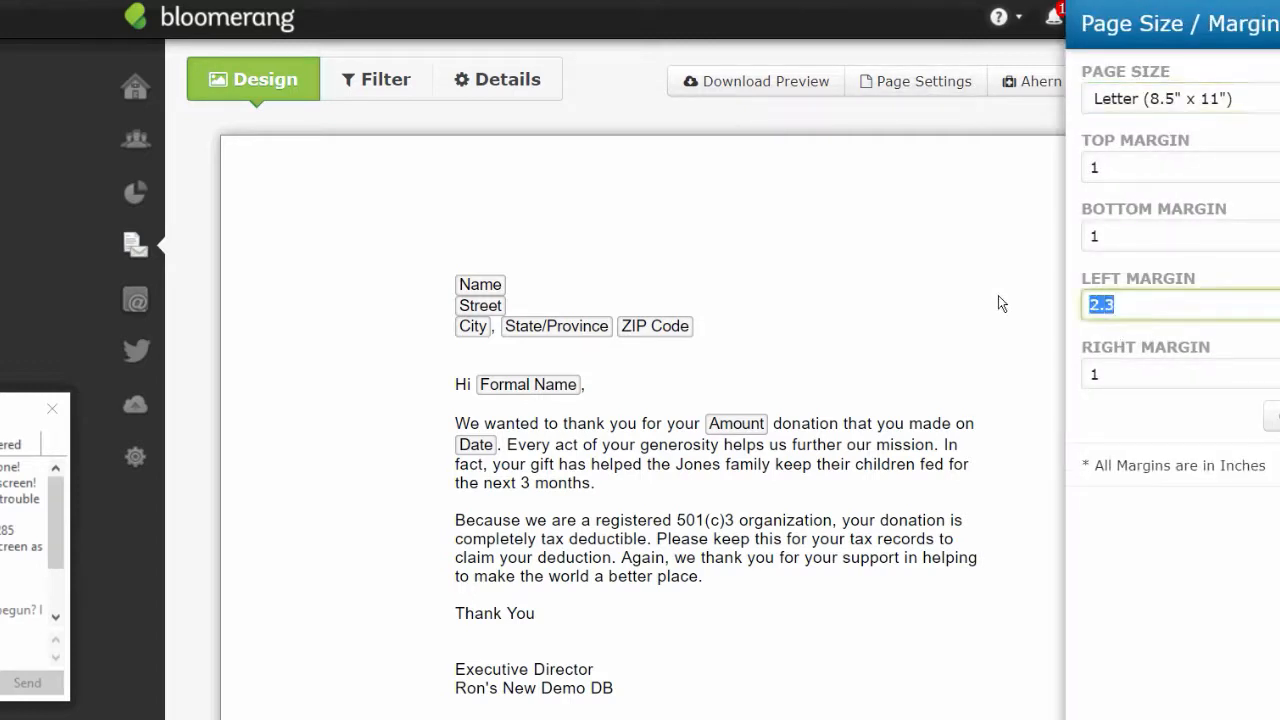
type("1")
key("Return")
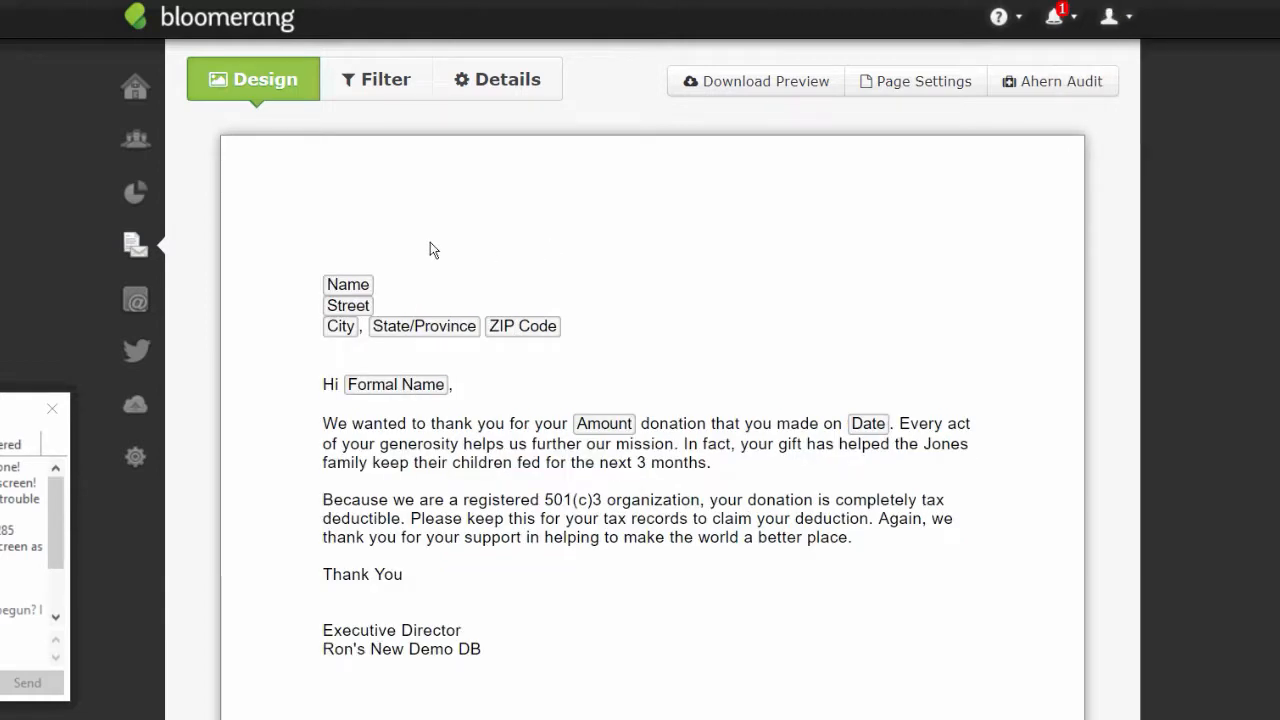
left_click(430, 248)
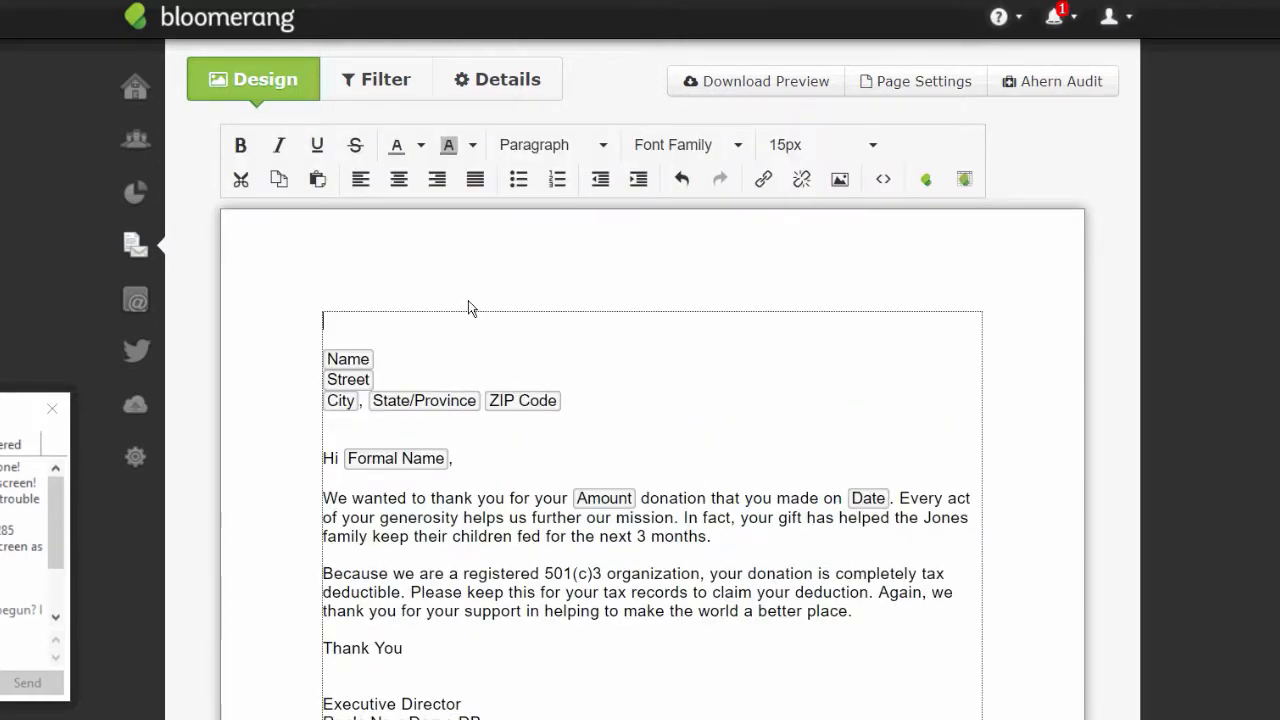
- Insert the Bloomerang Academy image from the Image Manager gallery at the top of the letter
left_click(840, 180)
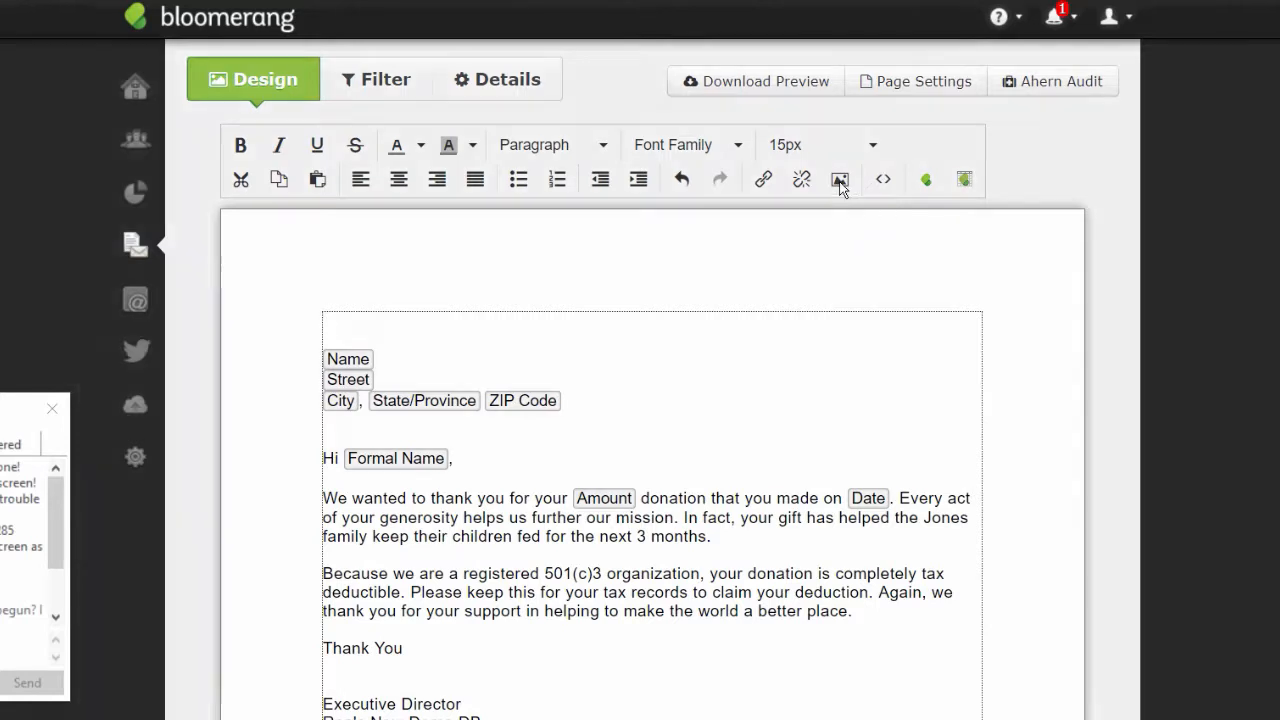
left_click(857, 346)
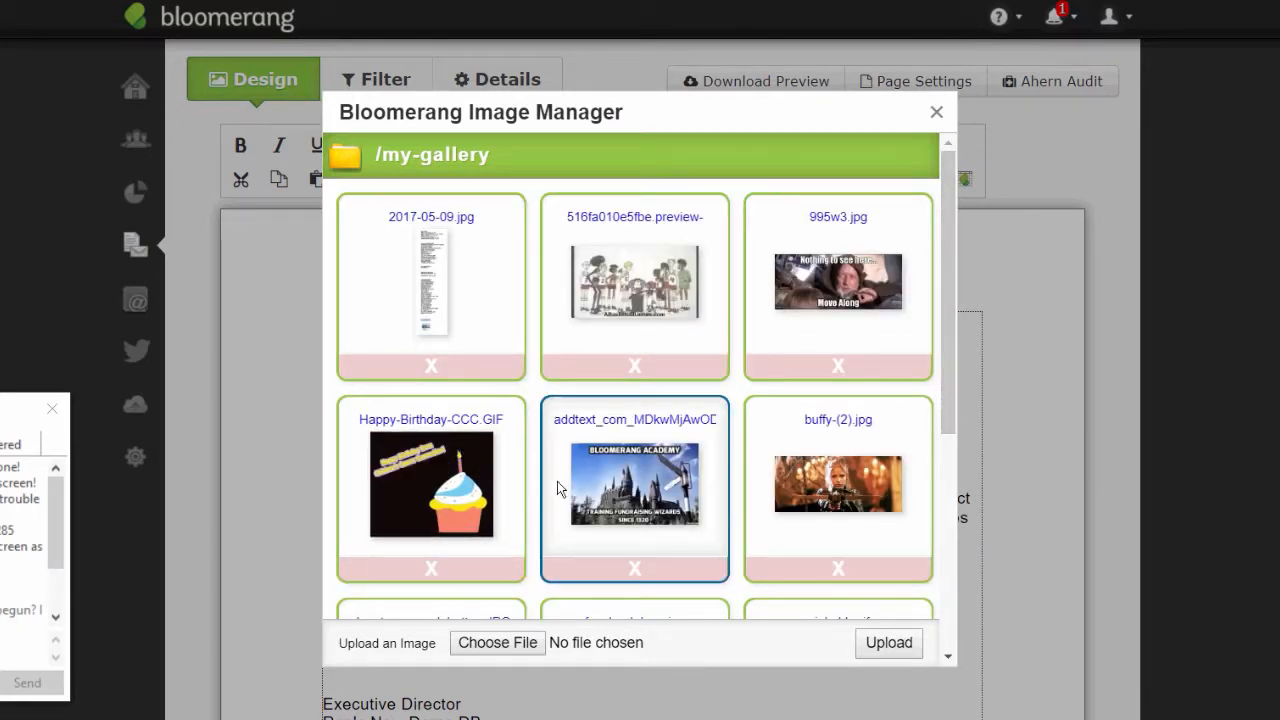
left_click(640, 487)
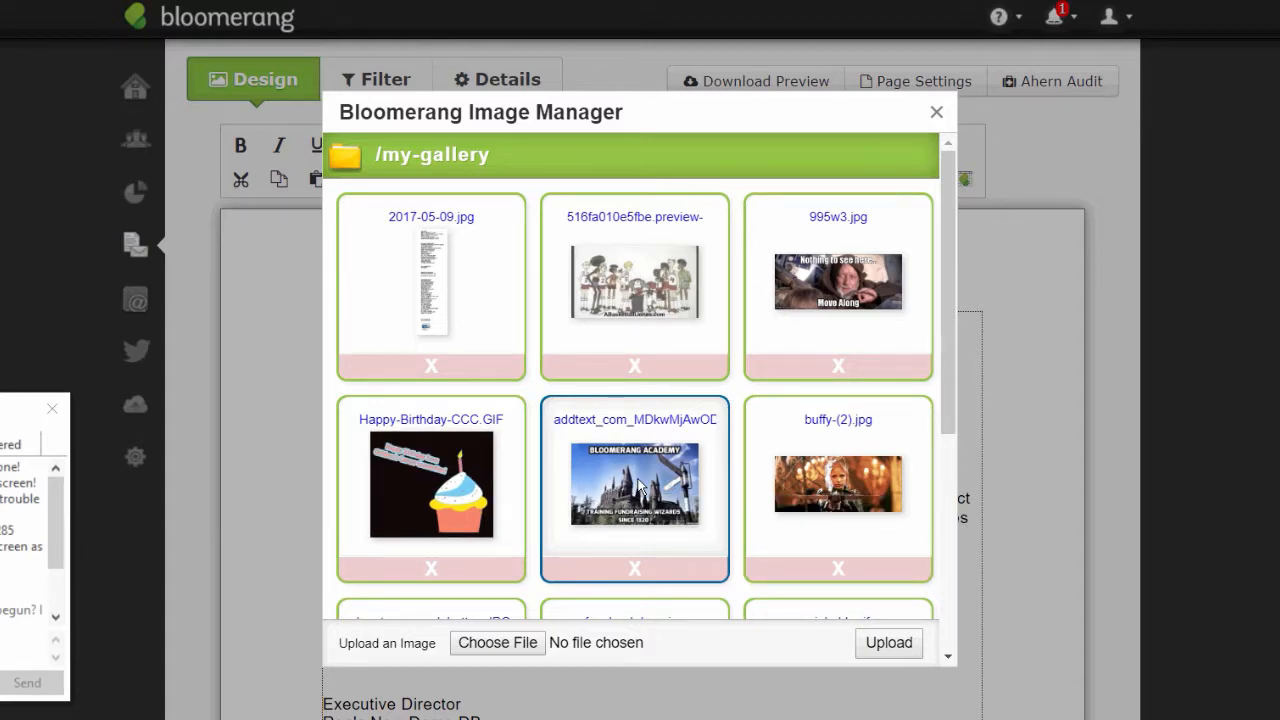
left_click(788, 496)
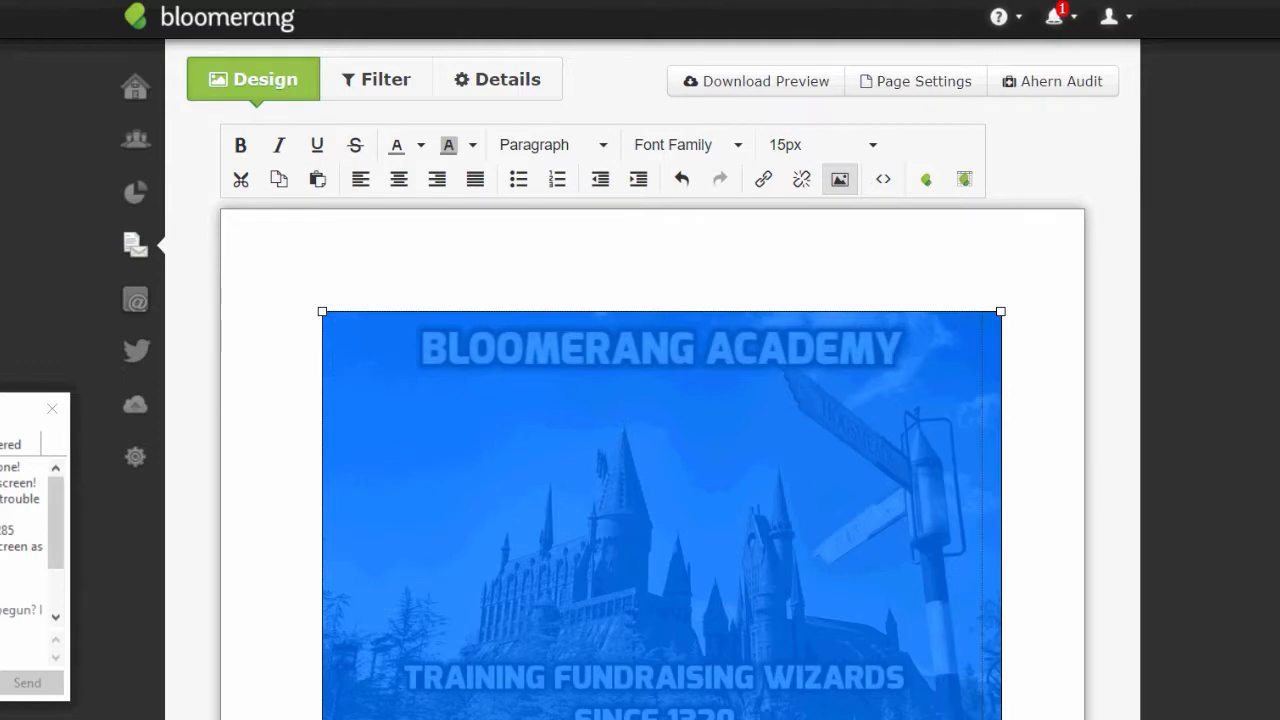
- Resize the Bloomerang Academy image to about 312 px wide and centre it
left_click_drag(322, 719, 688, 470)
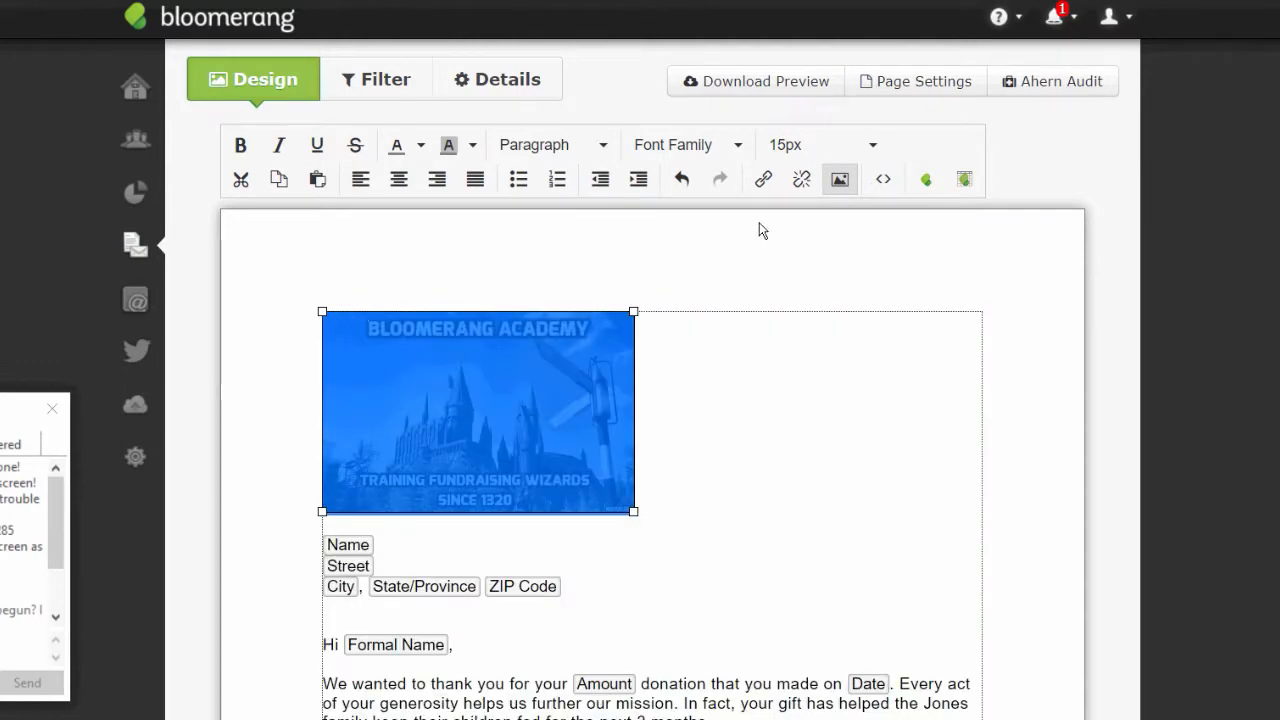
left_click(399, 180)
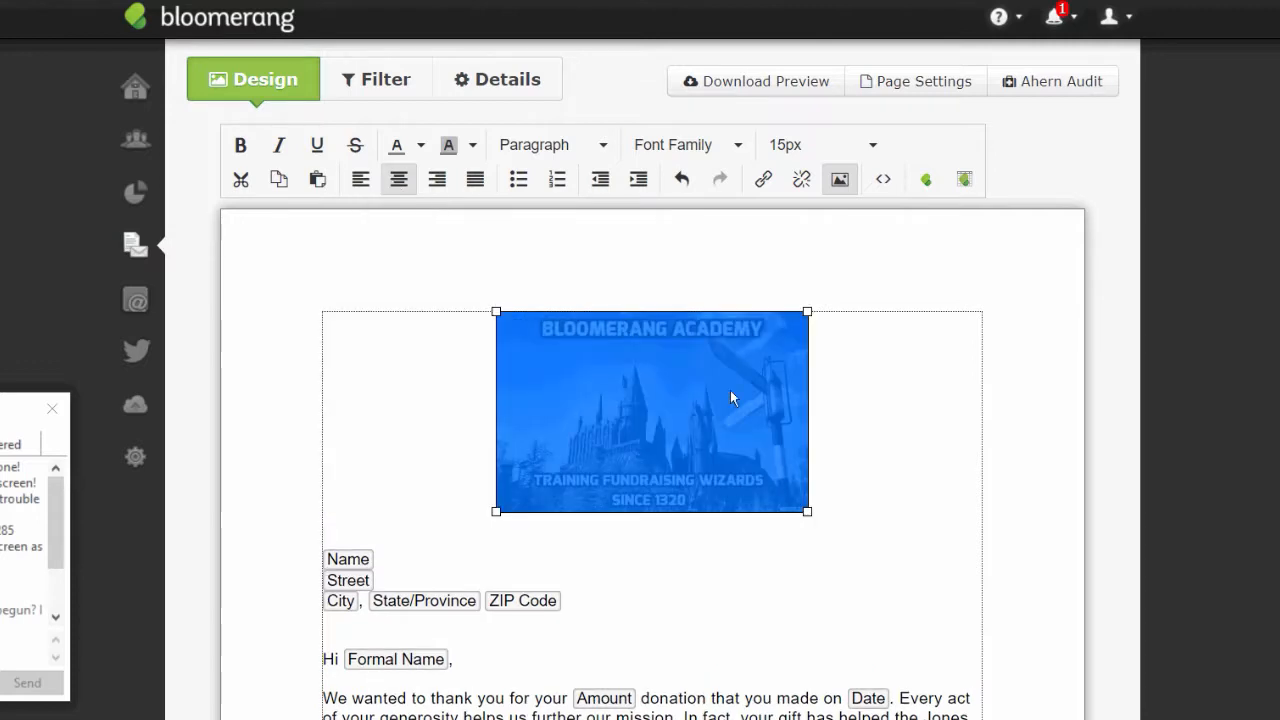
left_click(945, 512)
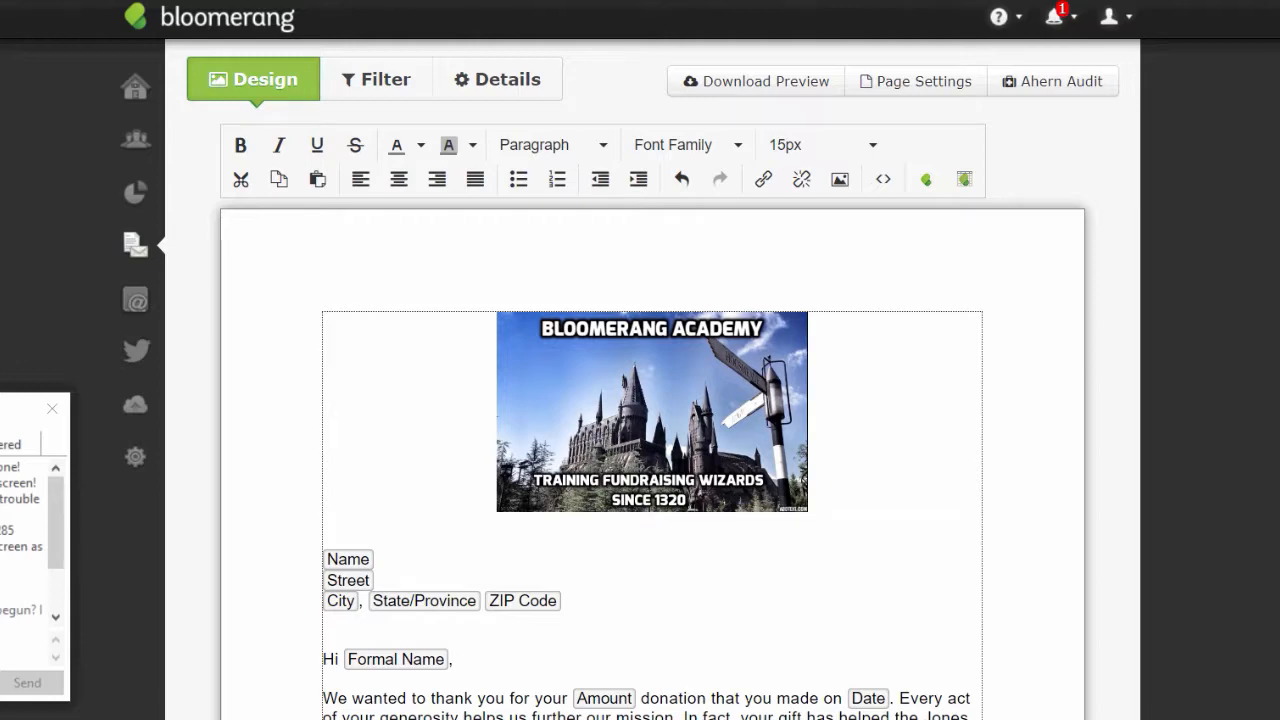
scroll(1265, 405, "down", 5)
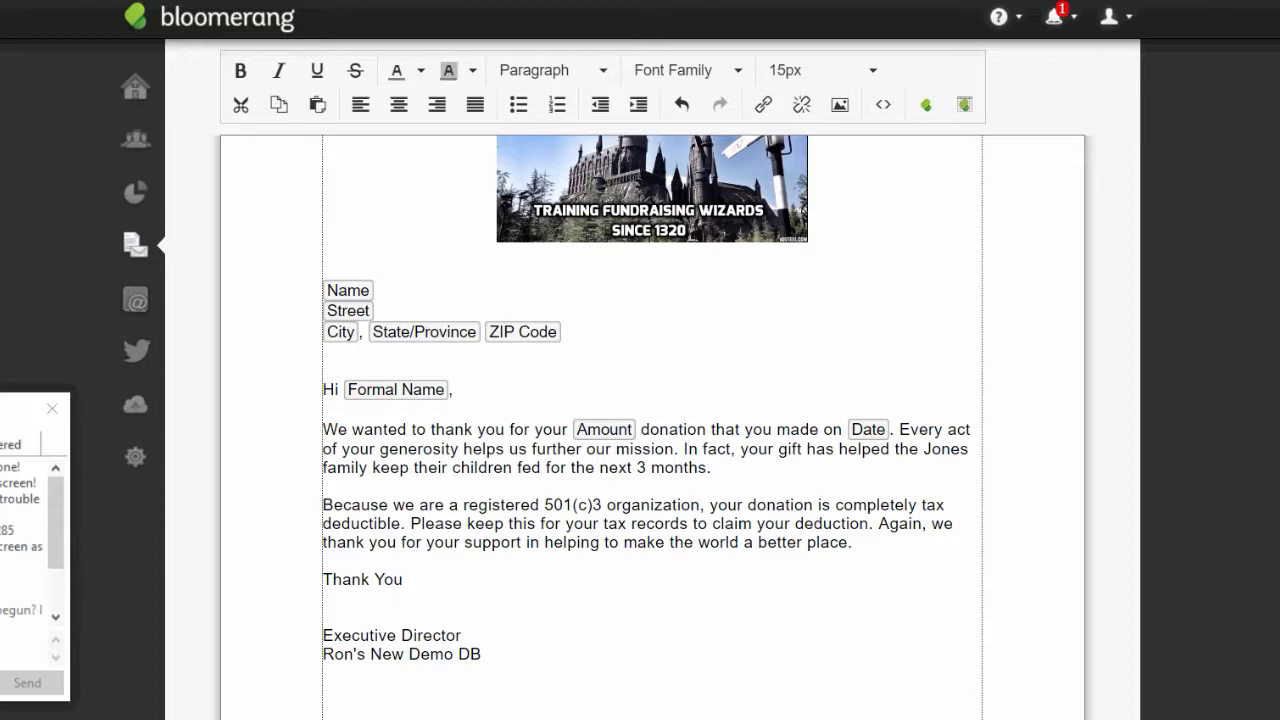
scroll(652, 420, "down", 1)
scroll(652, 420, "up", 2)
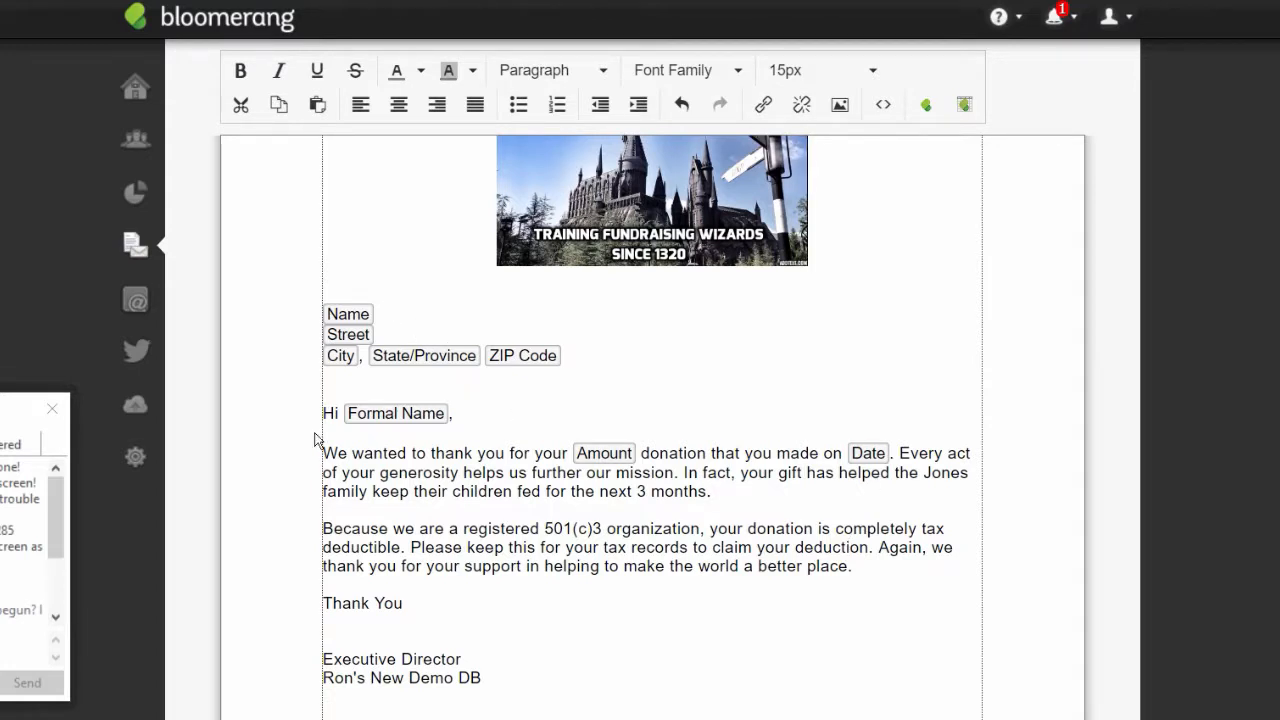
left_click_drag(0, 402, 10, 401)
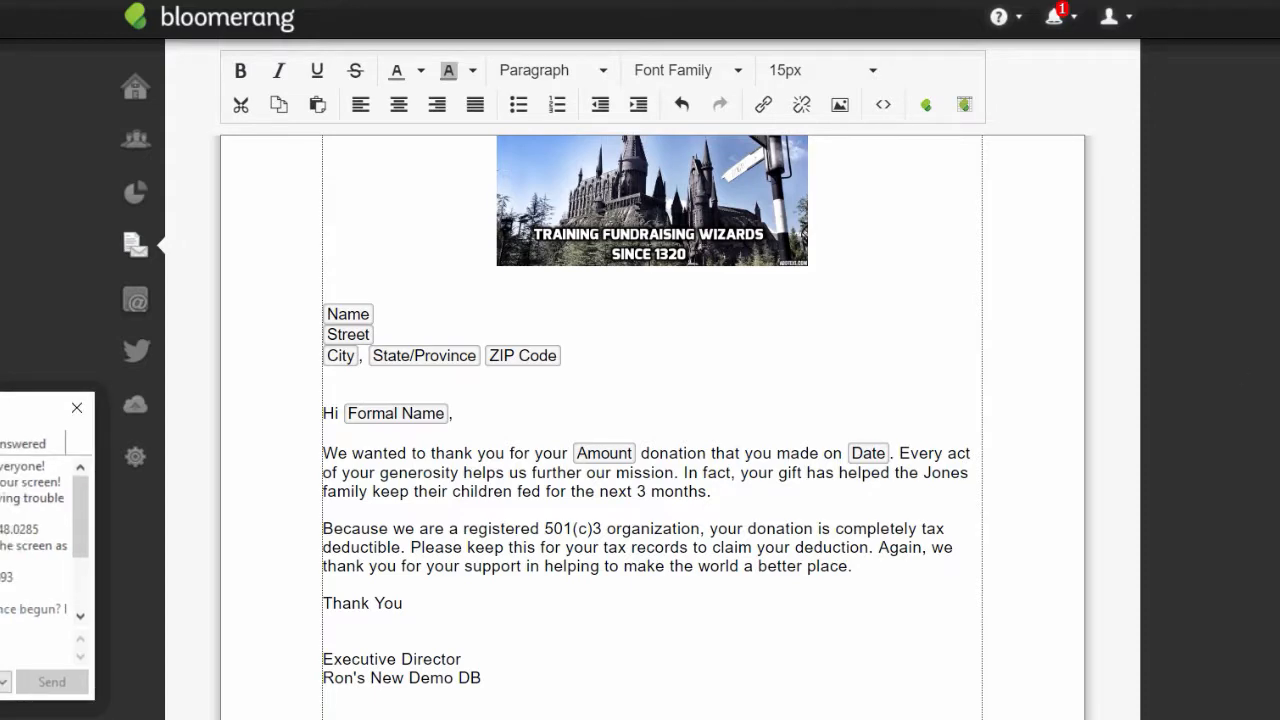
scroll(652, 363, "up", 3)
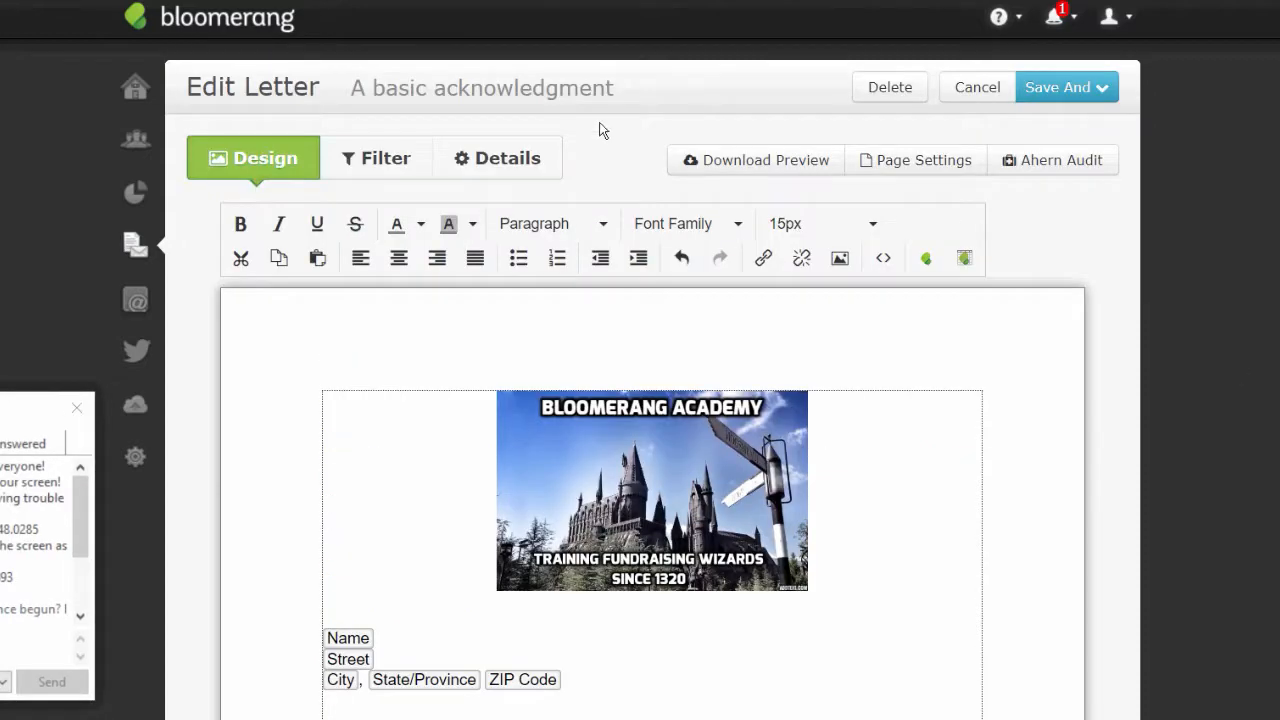
- Check the Specific Constituent filter and remove the Soft Credit exclusion, listing all 2949 transactions
left_click(366, 164)
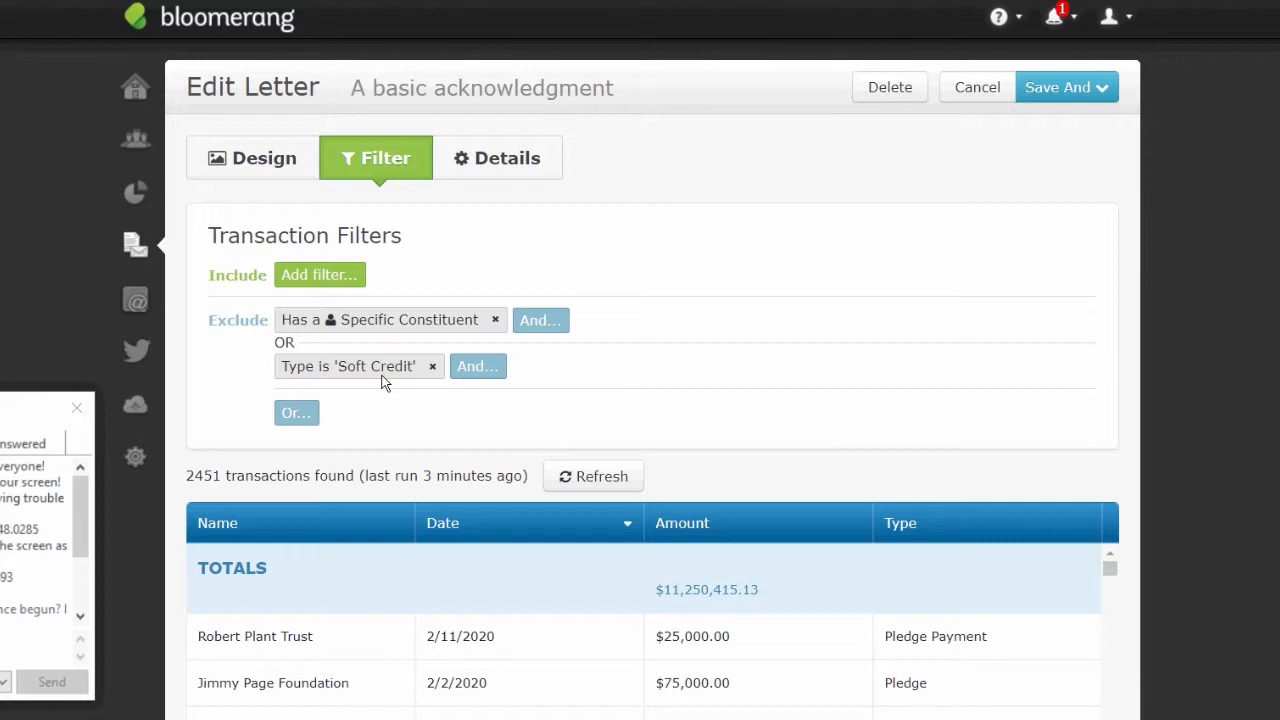
left_click(399, 320)
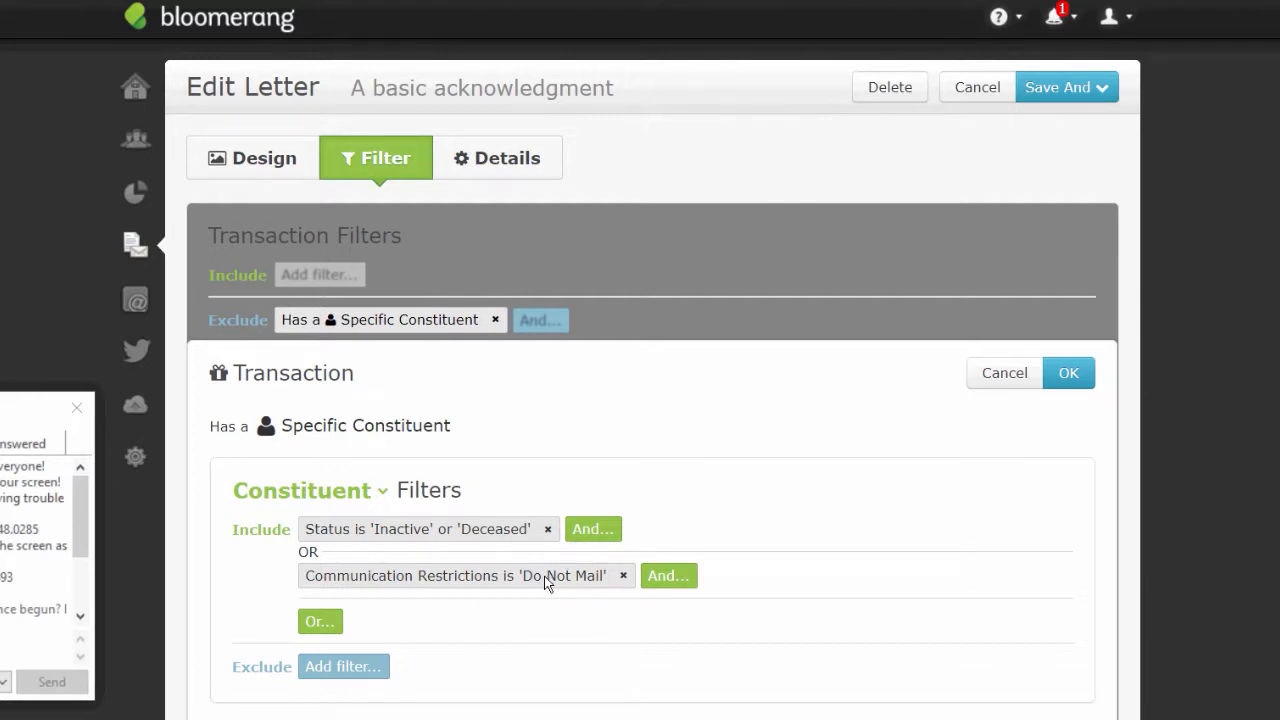
left_click(1070, 374)
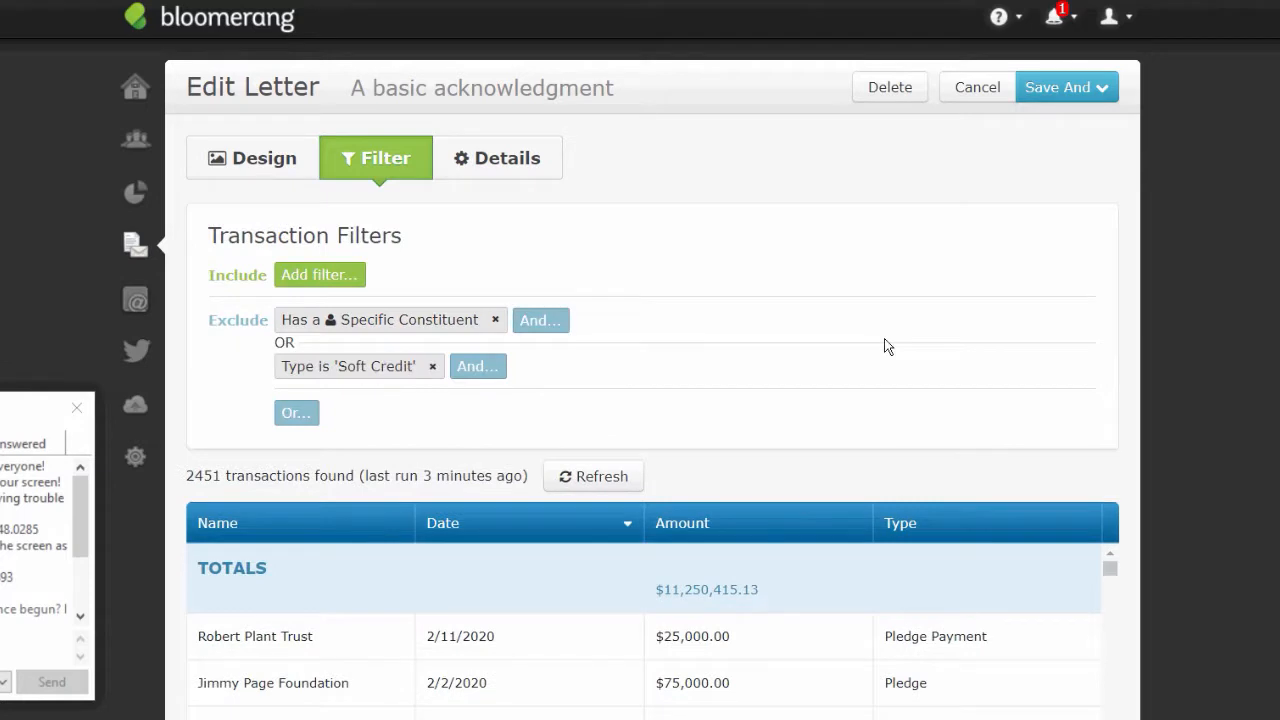
left_click(433, 366)
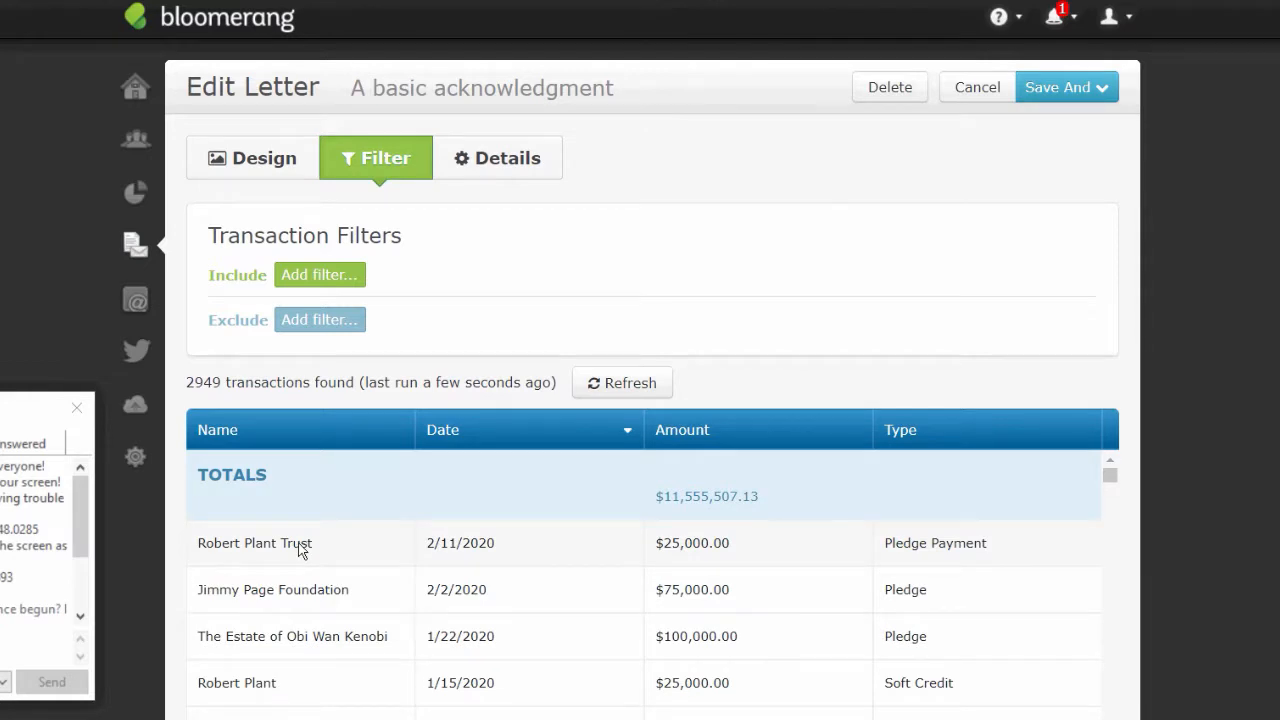
- Add an include filter on Date during the previous 8 days
left_click(316, 277)
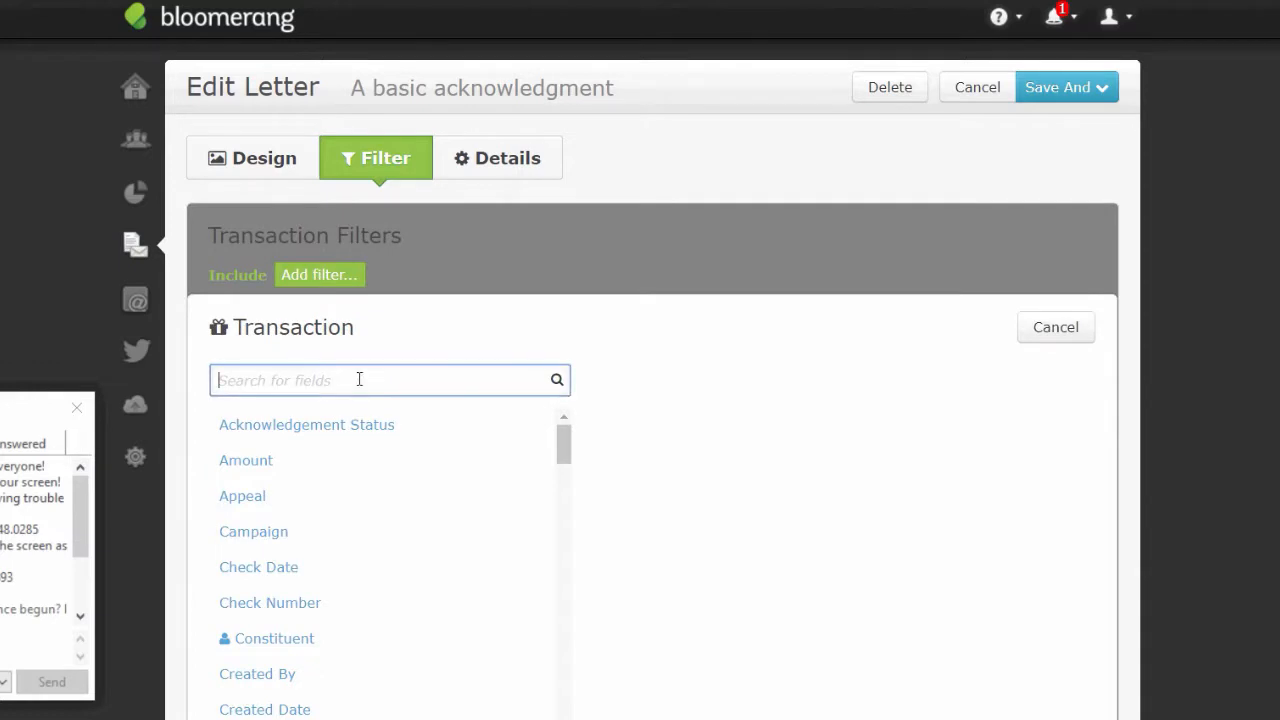
type("date")
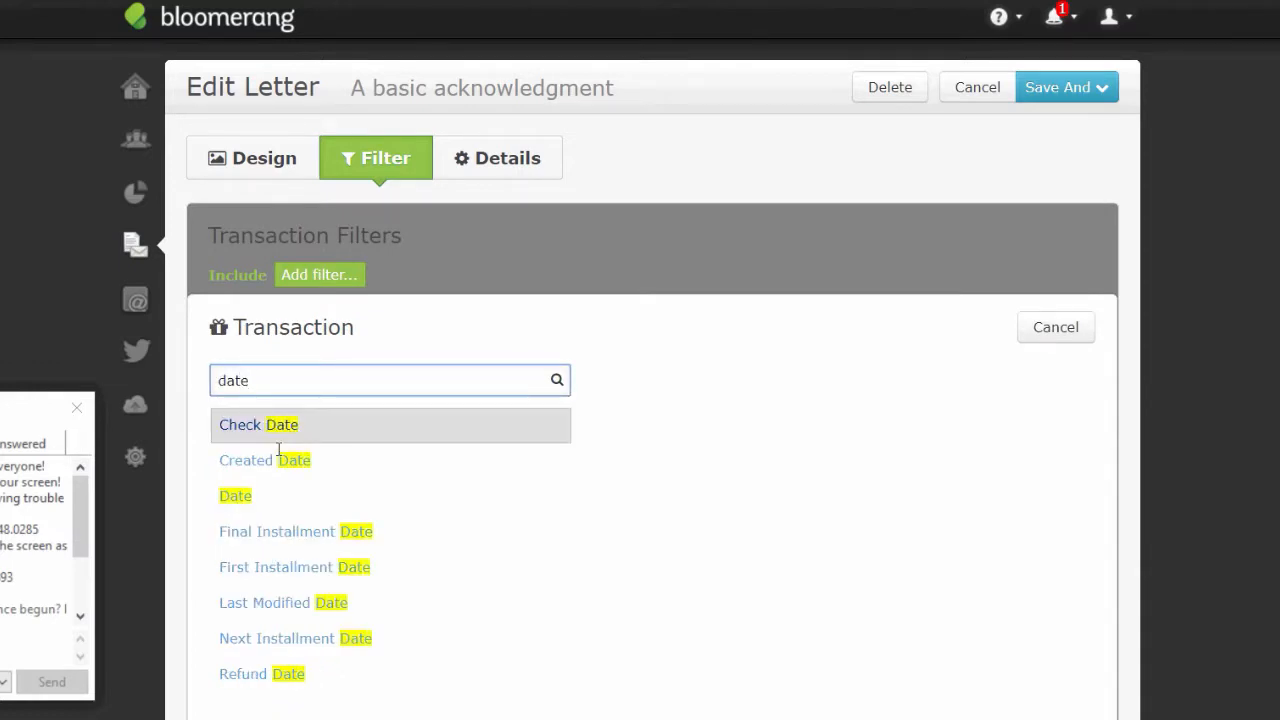
left_click(245, 495)
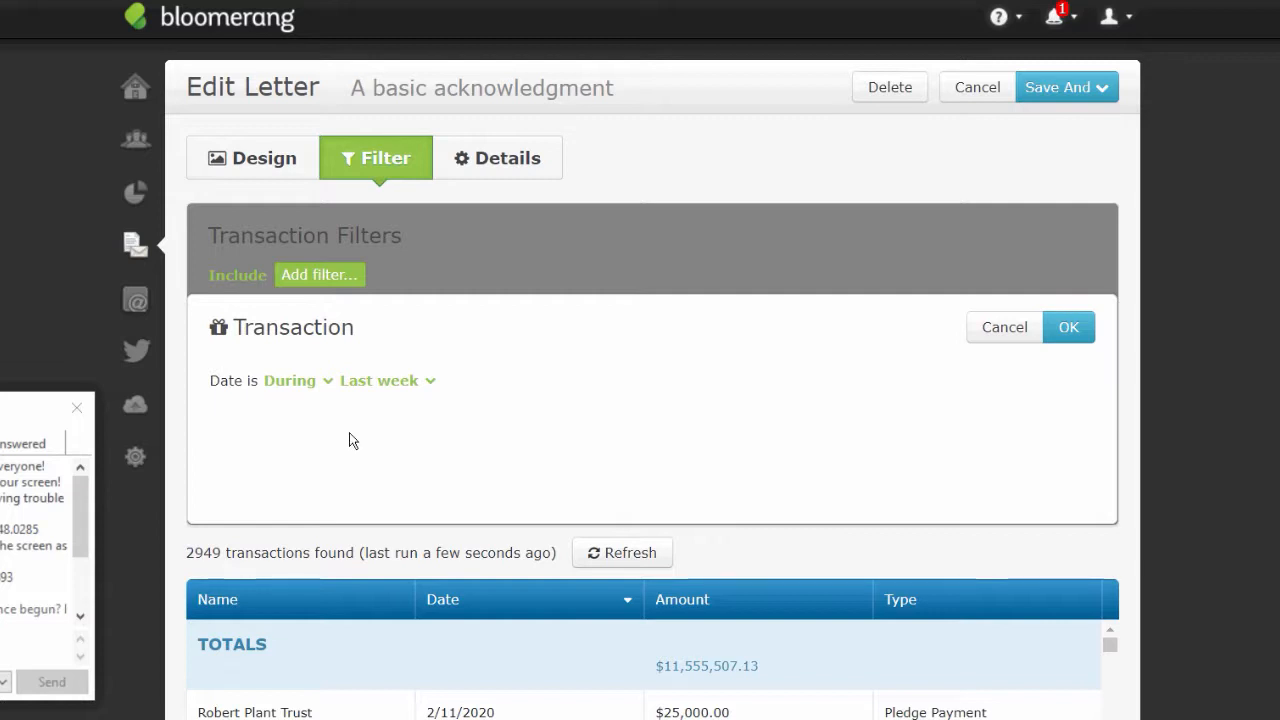
left_click(308, 385)
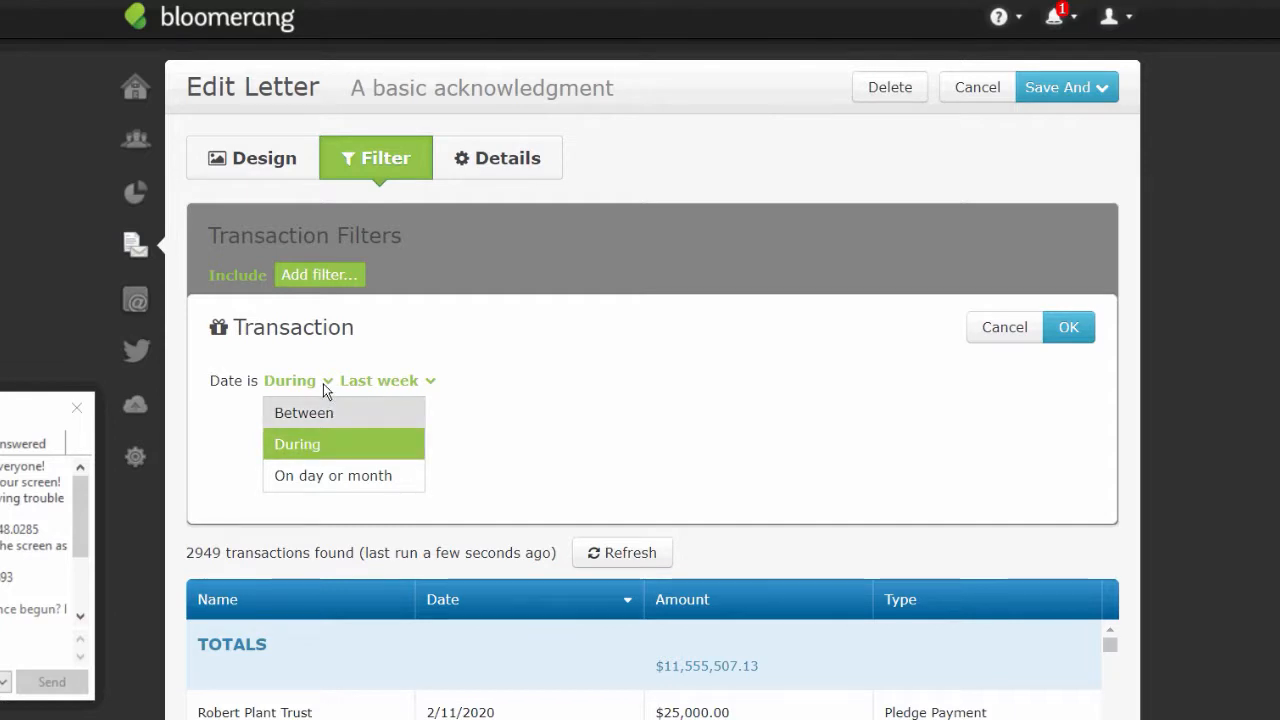
left_click(410, 381)
left_click(407, 382)
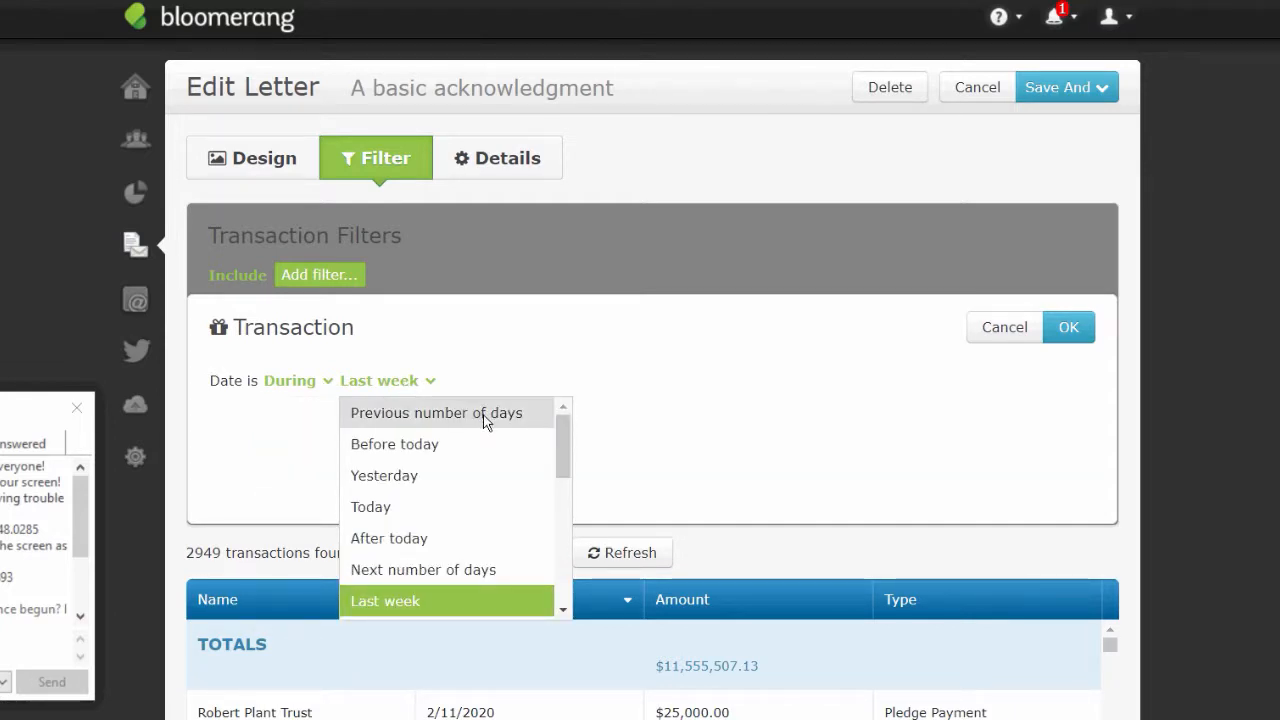
left_click(486, 414)
left_click(604, 381)
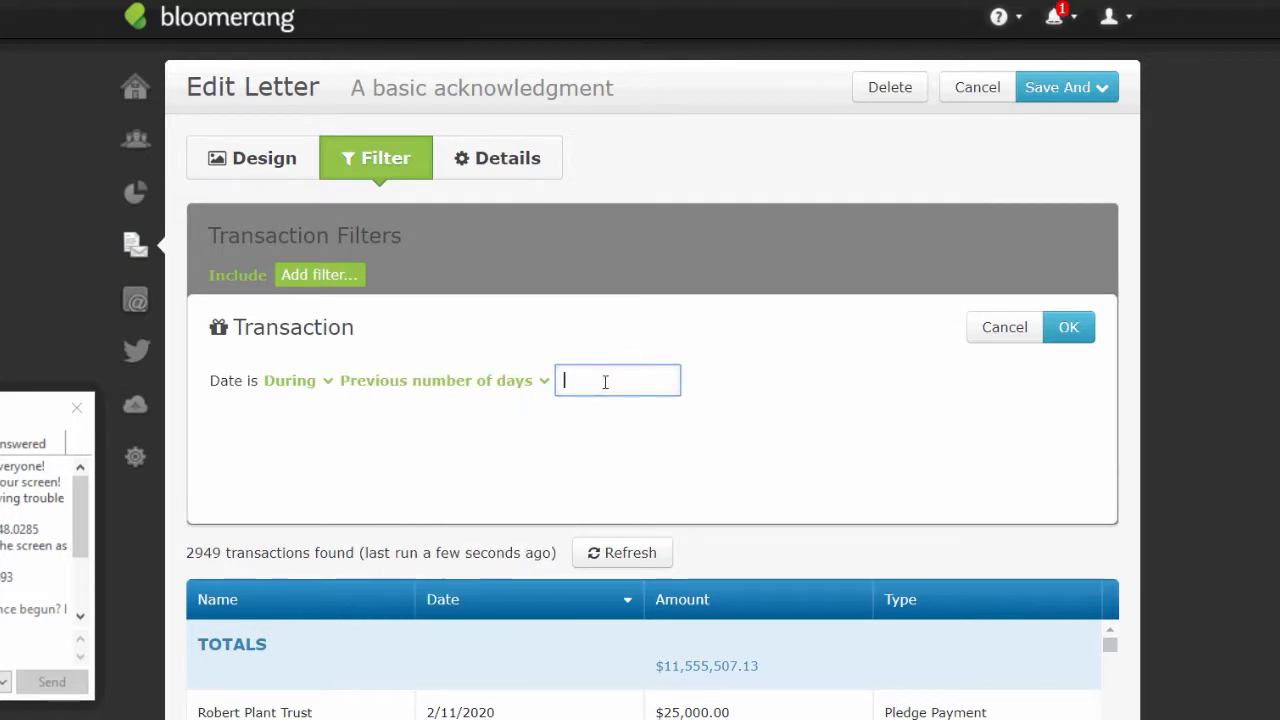
type("8")
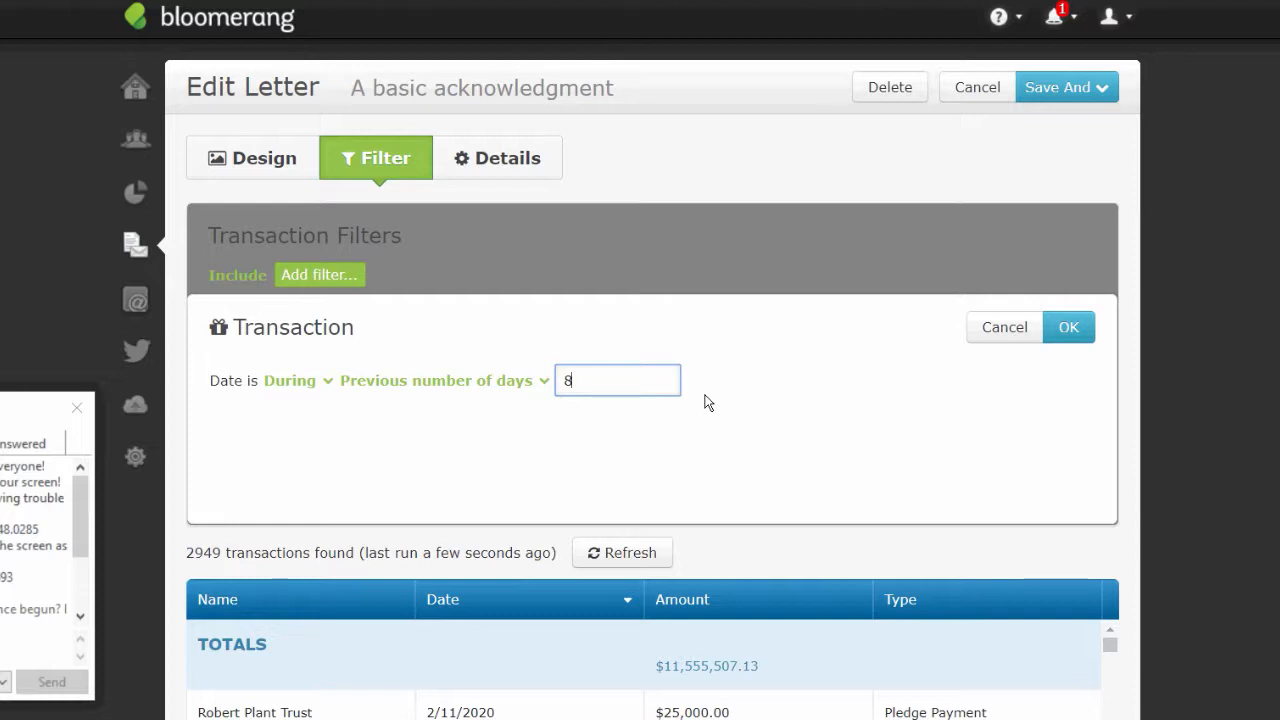
left_click(1068, 328)
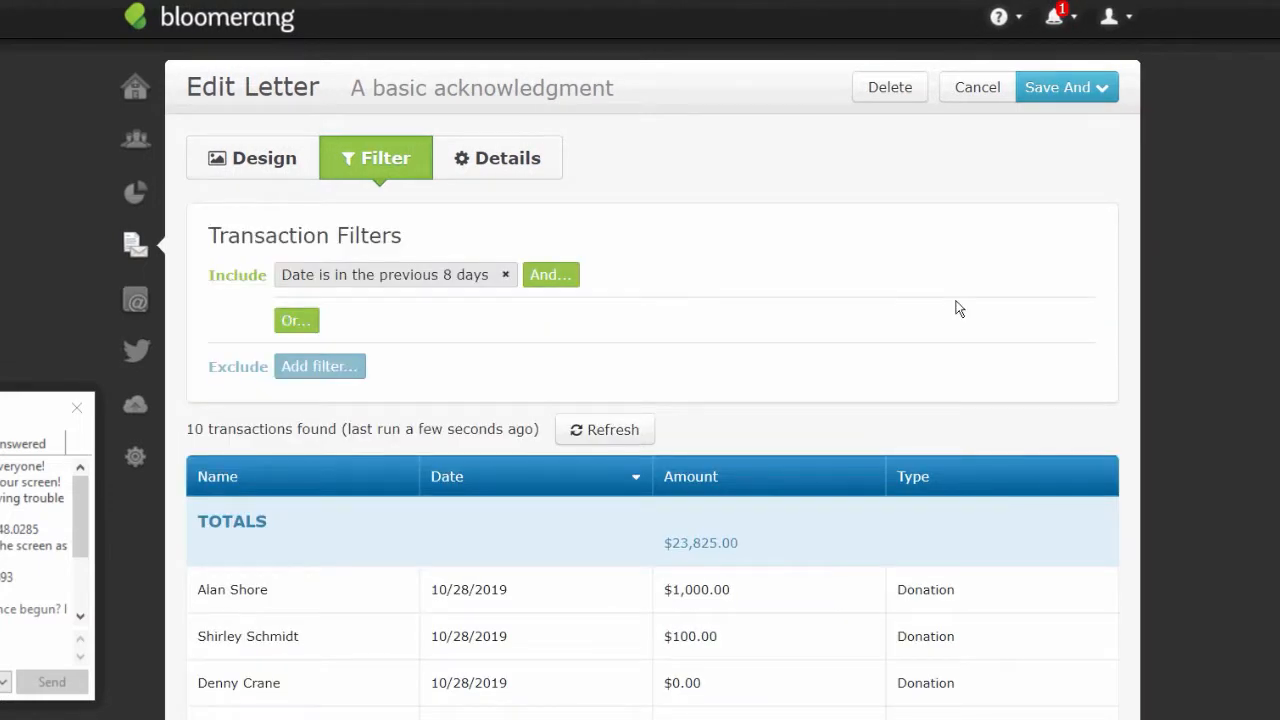
- Add an And condition requiring Acknowledgement Status 'No', leaving 9 transactions
left_click(540, 278)
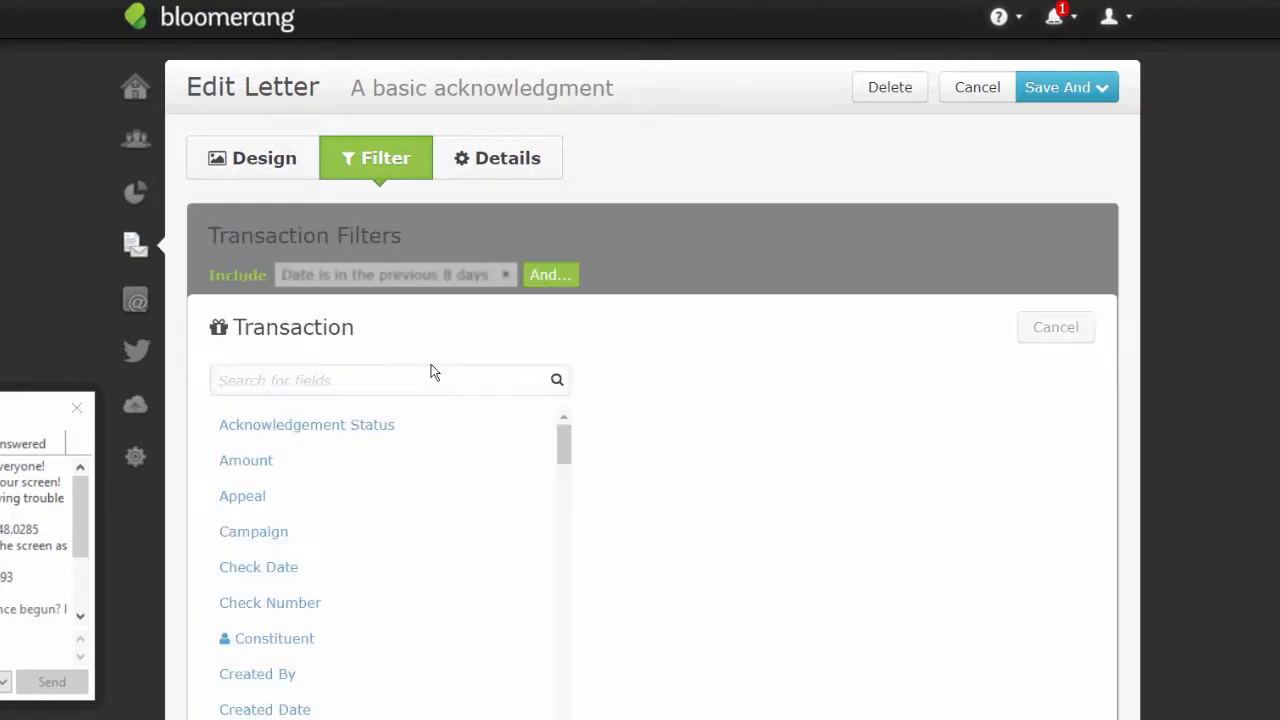
left_click(355, 426)
left_click(494, 381)
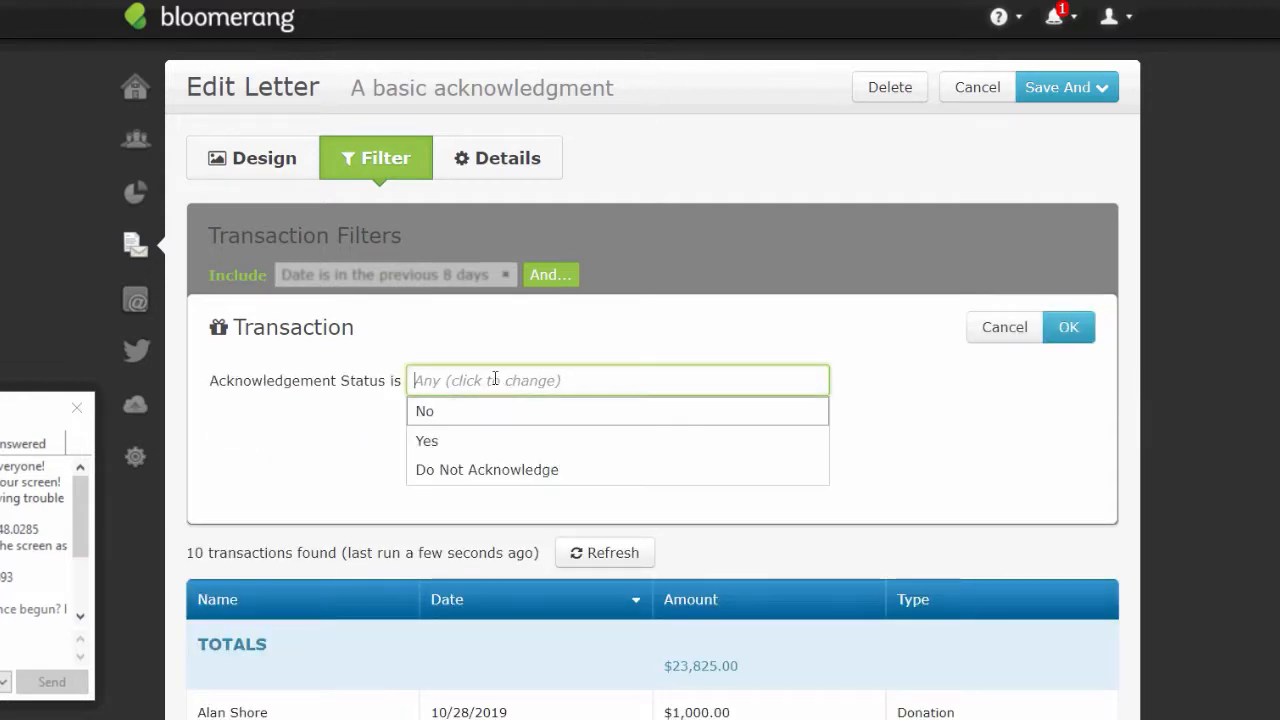
left_click(425, 418)
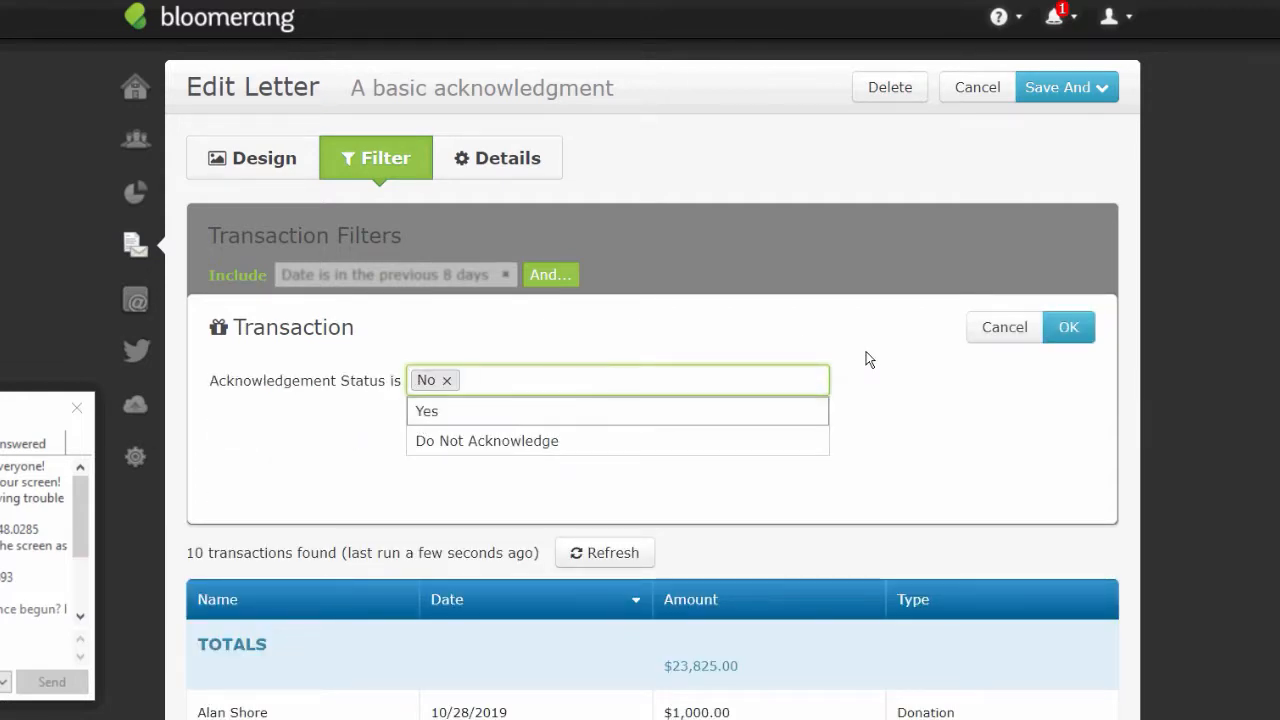
left_click(1068, 327)
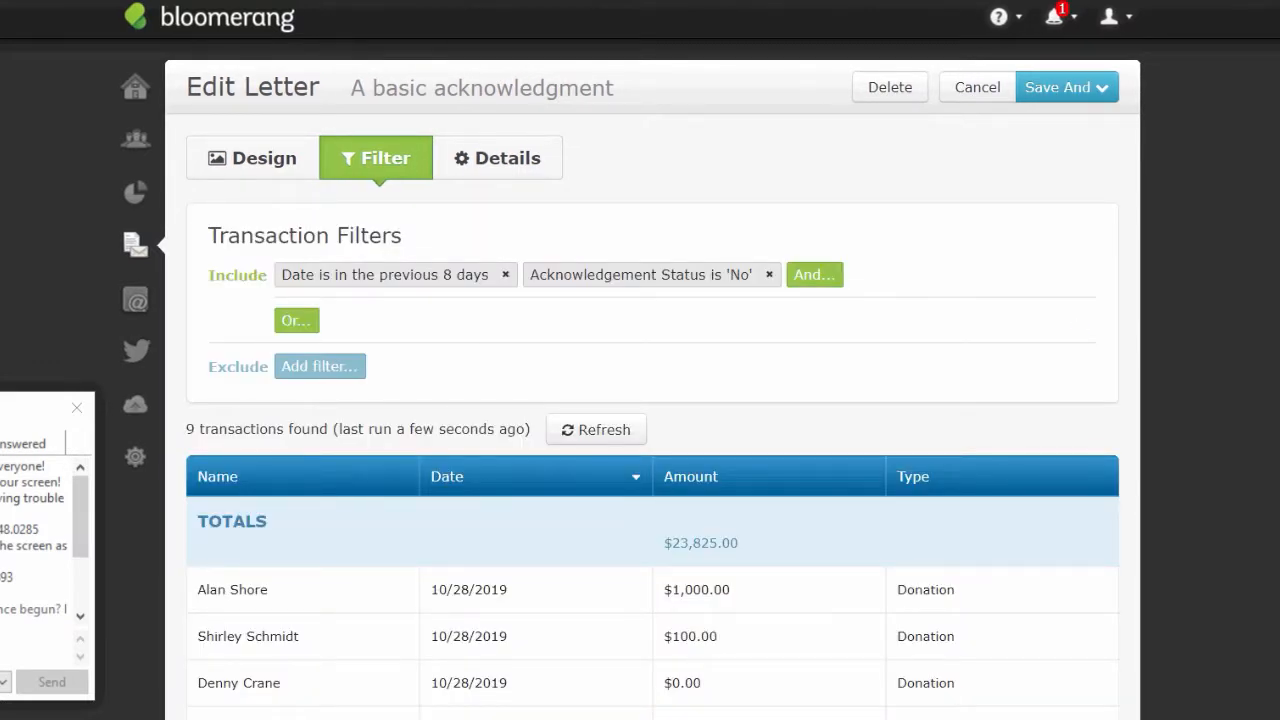
scroll(652, 450, "down", 1)
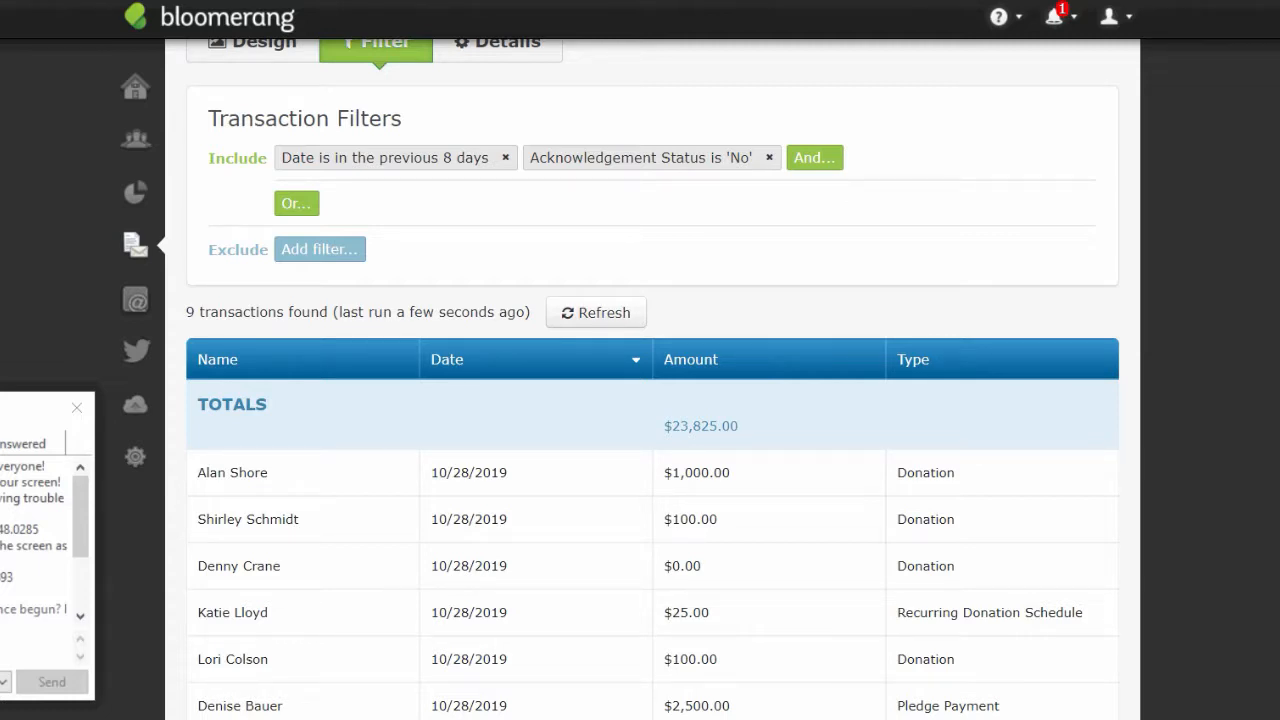
scroll(490, 608, "down", 1)
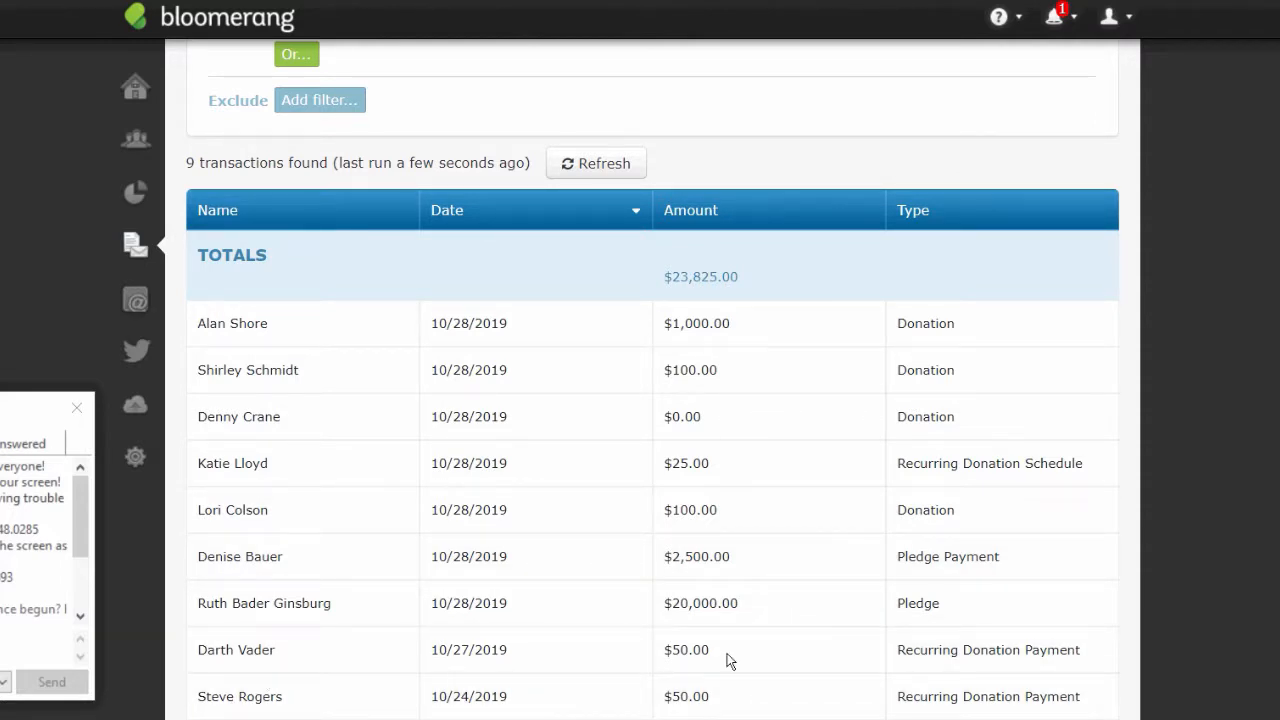
left_click_drag(82, 530, 82, 610)
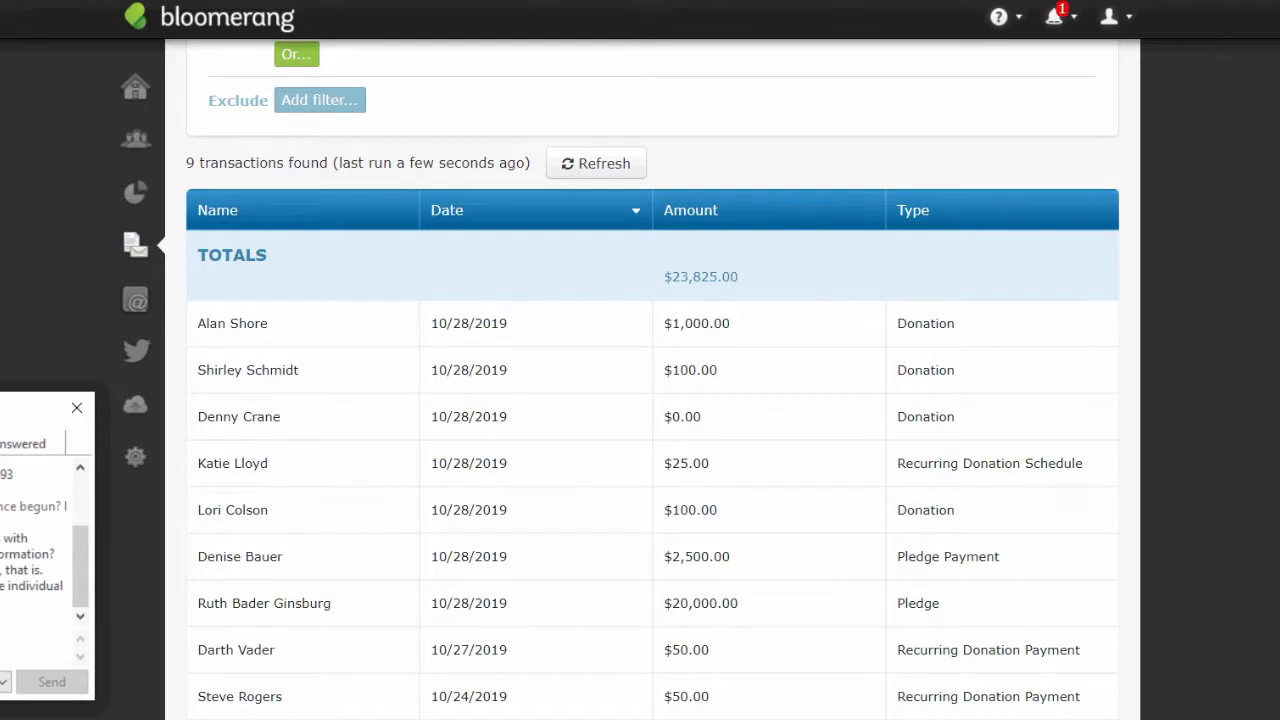
left_click_drag(2, 417, 27, 393)
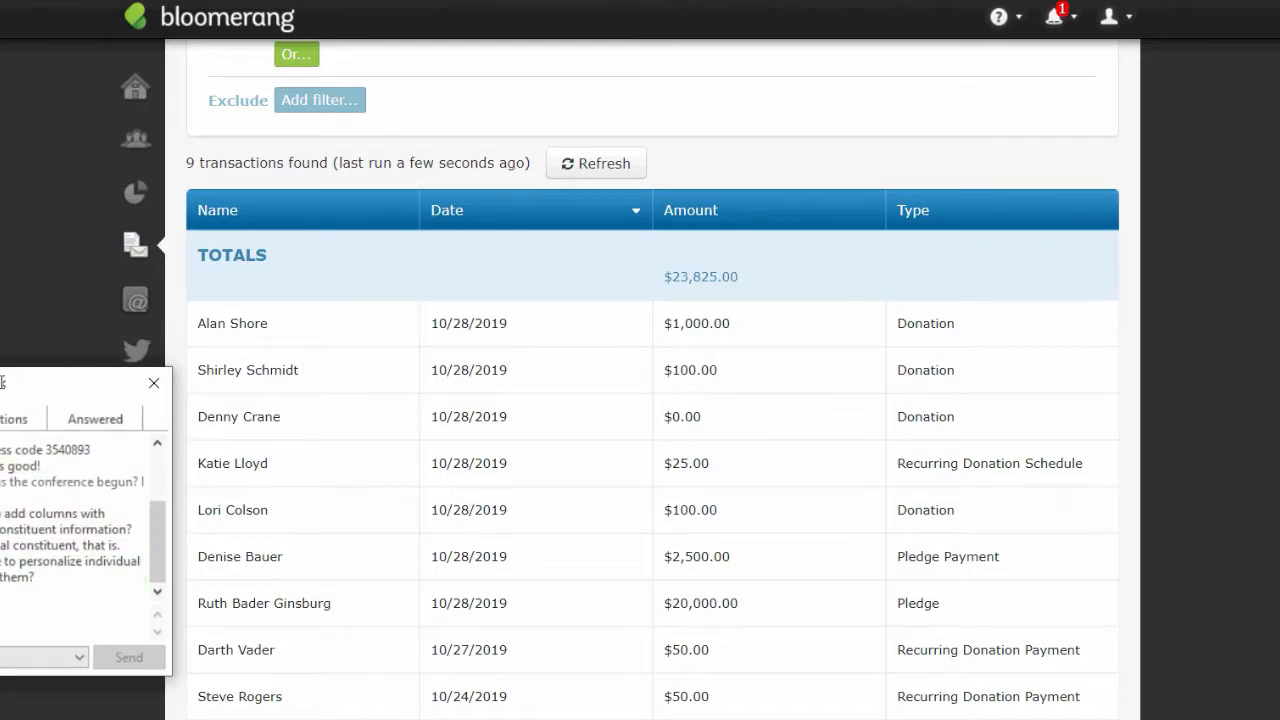
left_click_drag(4, 383, 0, 390)
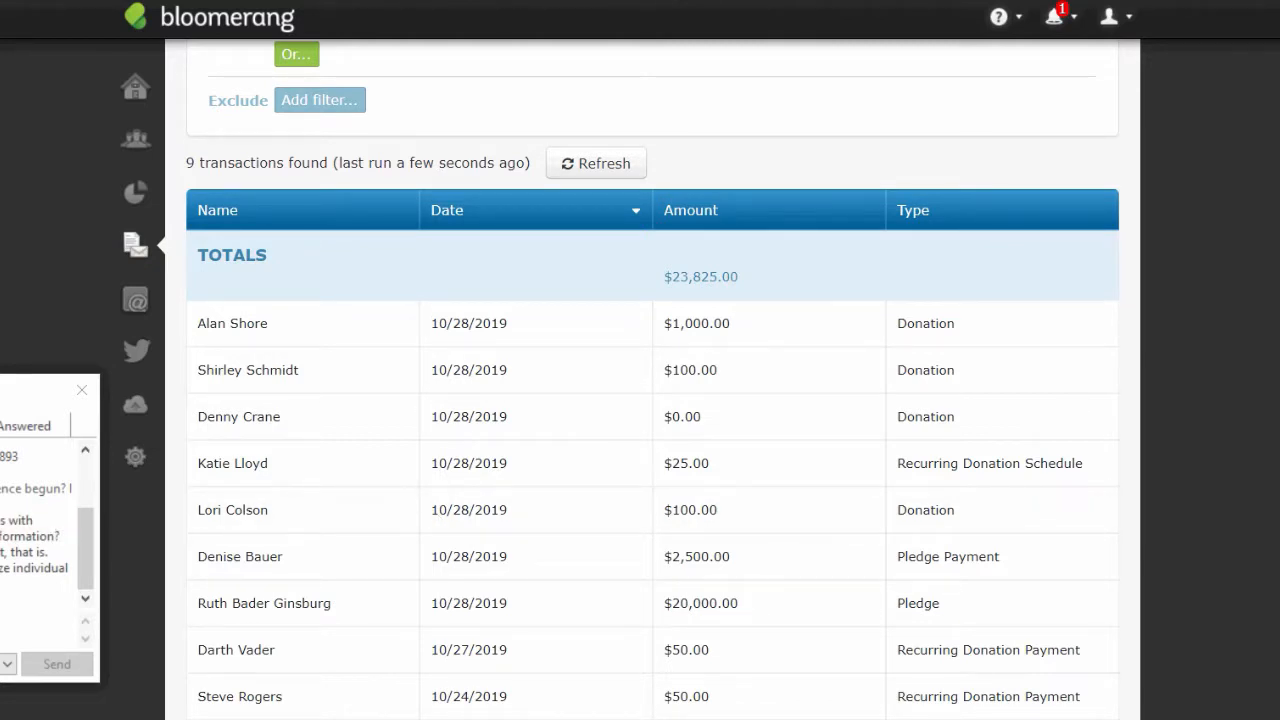
scroll(652, 380, "up", 3)
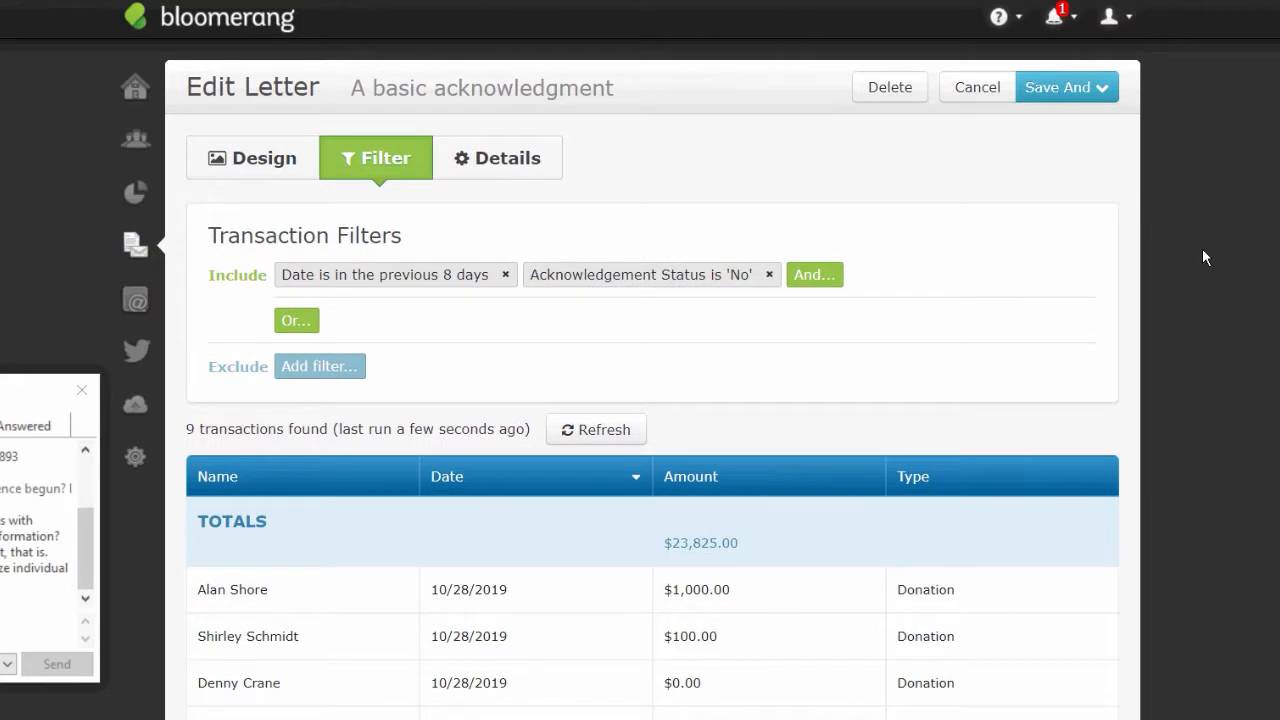
- Save and preview the letter, then check the Skipped Recipients list
left_click(1083, 91)
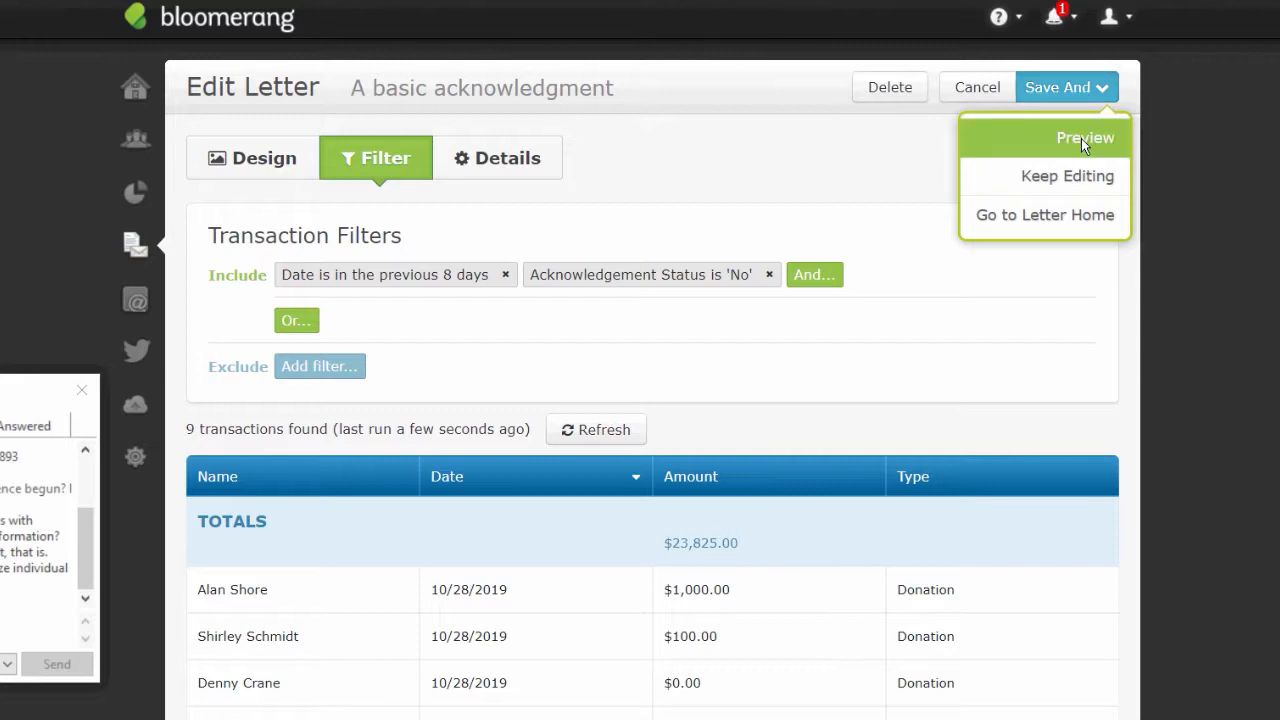
left_click(1081, 138)
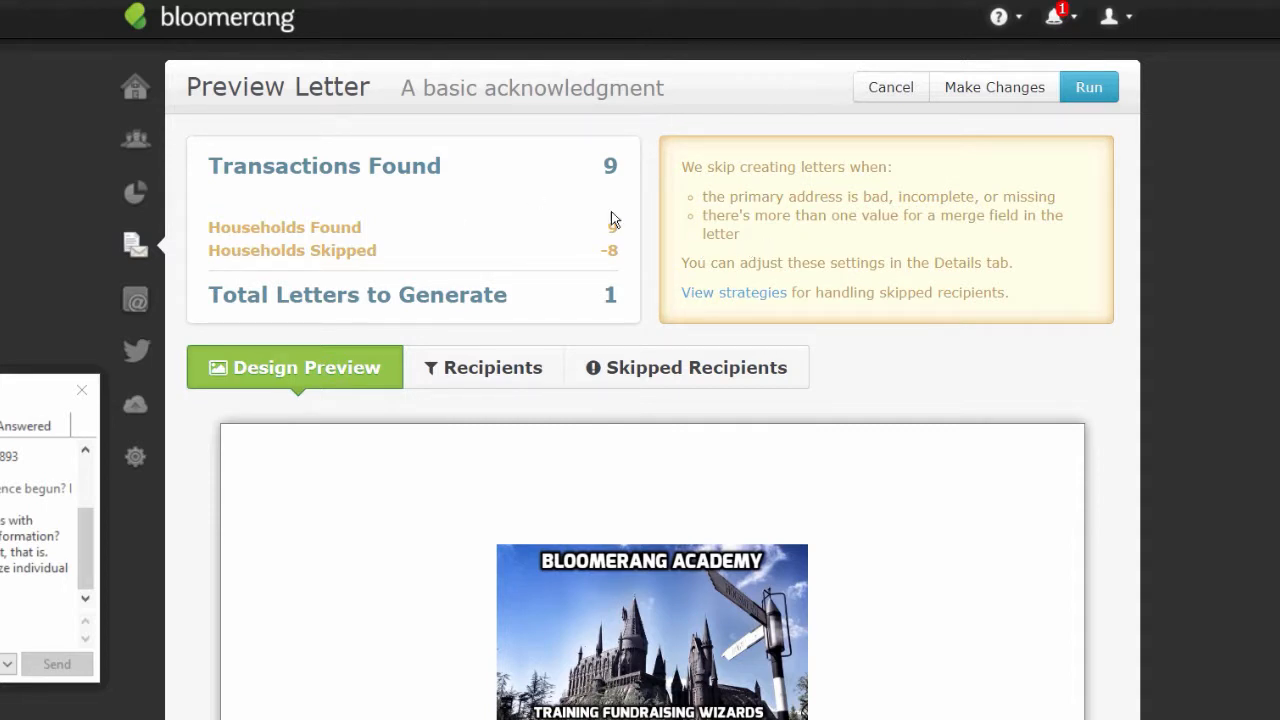
left_click(718, 367)
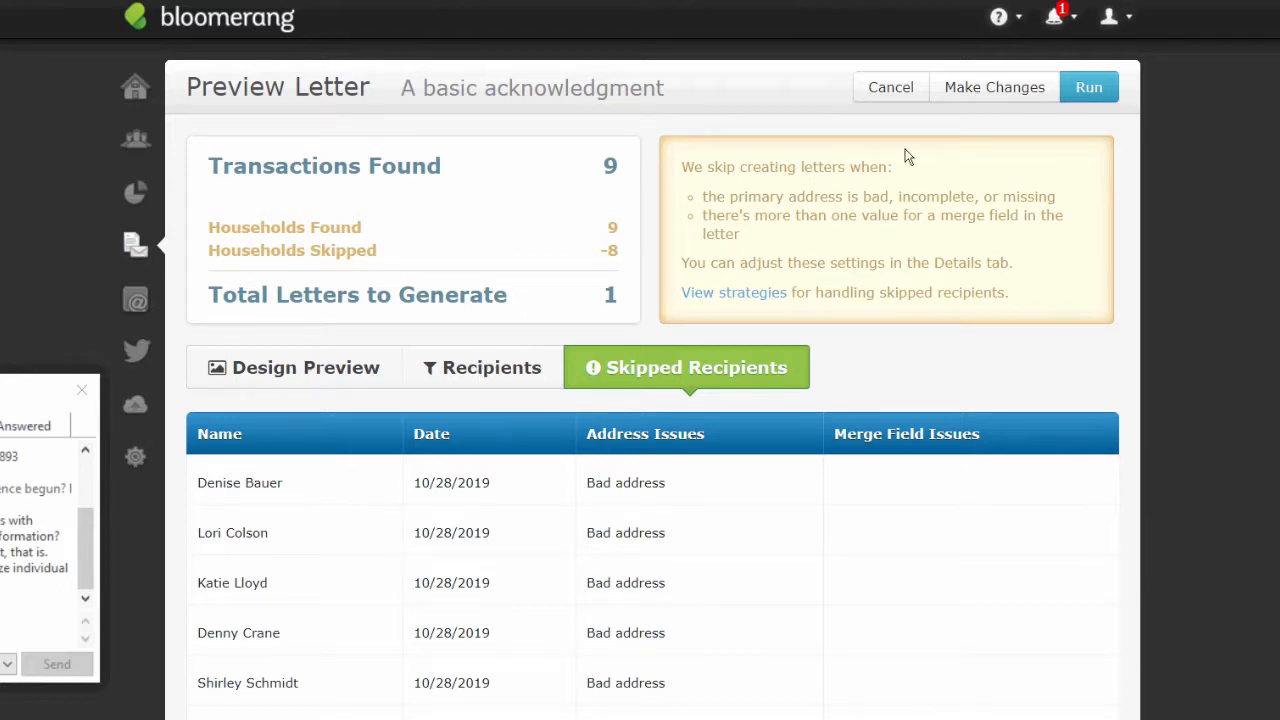
- Back in the letter's Details, allow bad, incomplete or missing addresses
left_click(994, 87)
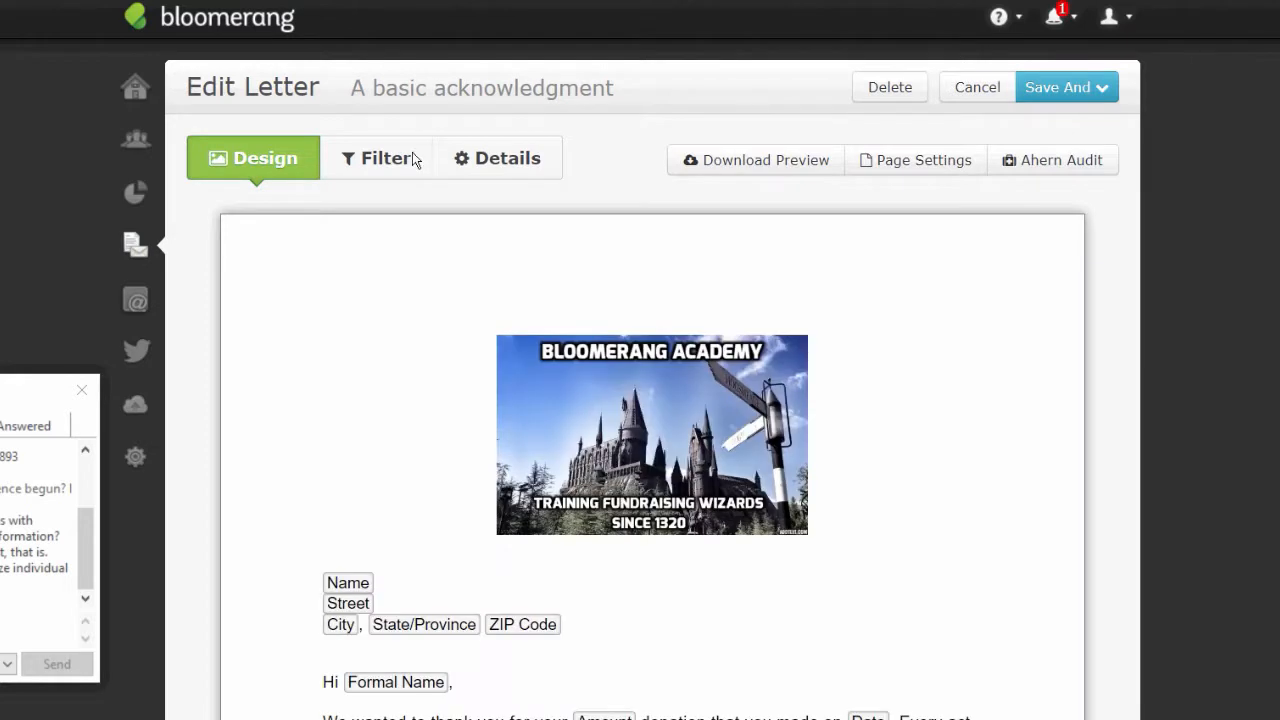
left_click(481, 156)
left_click(229, 537)
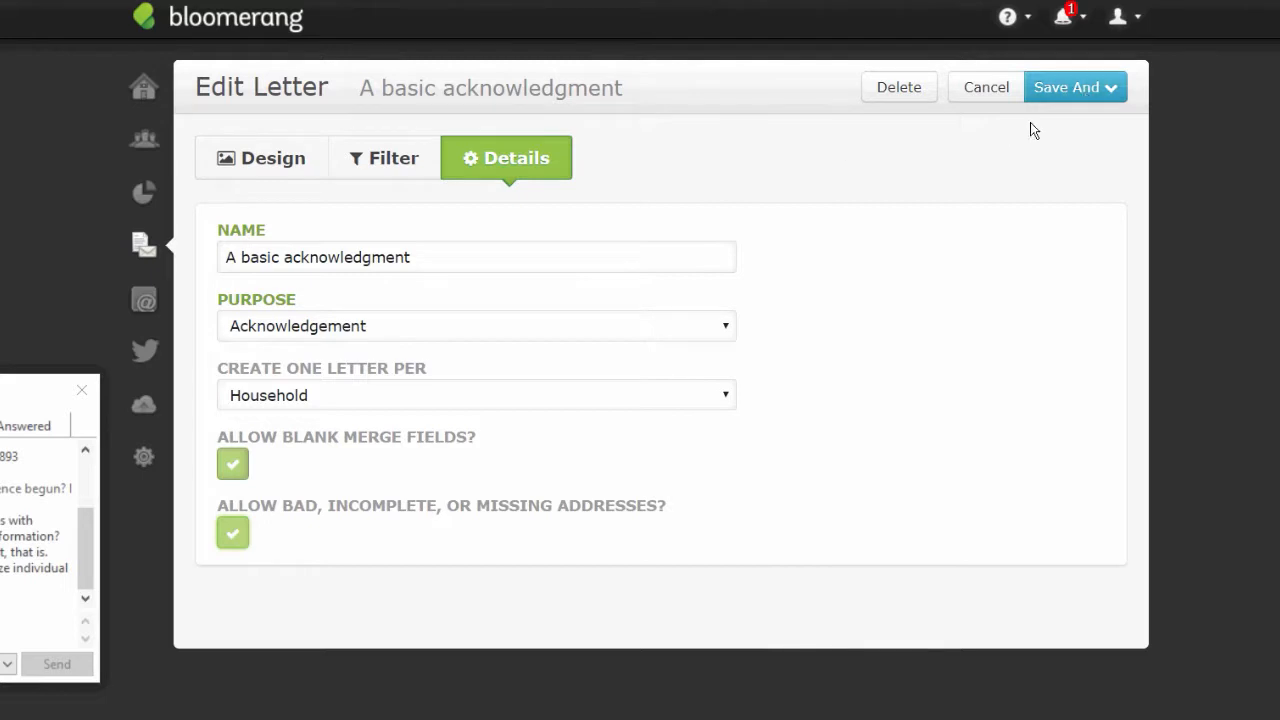
left_click(1099, 81)
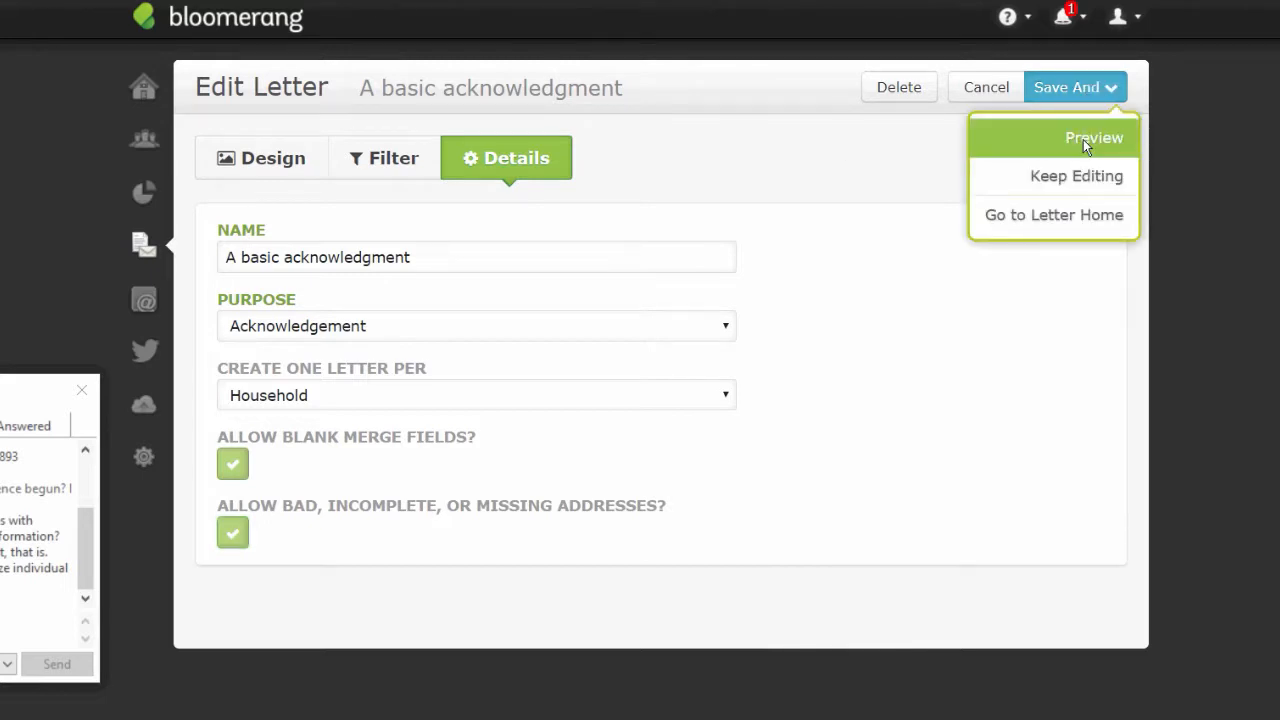
left_click(1083, 139)
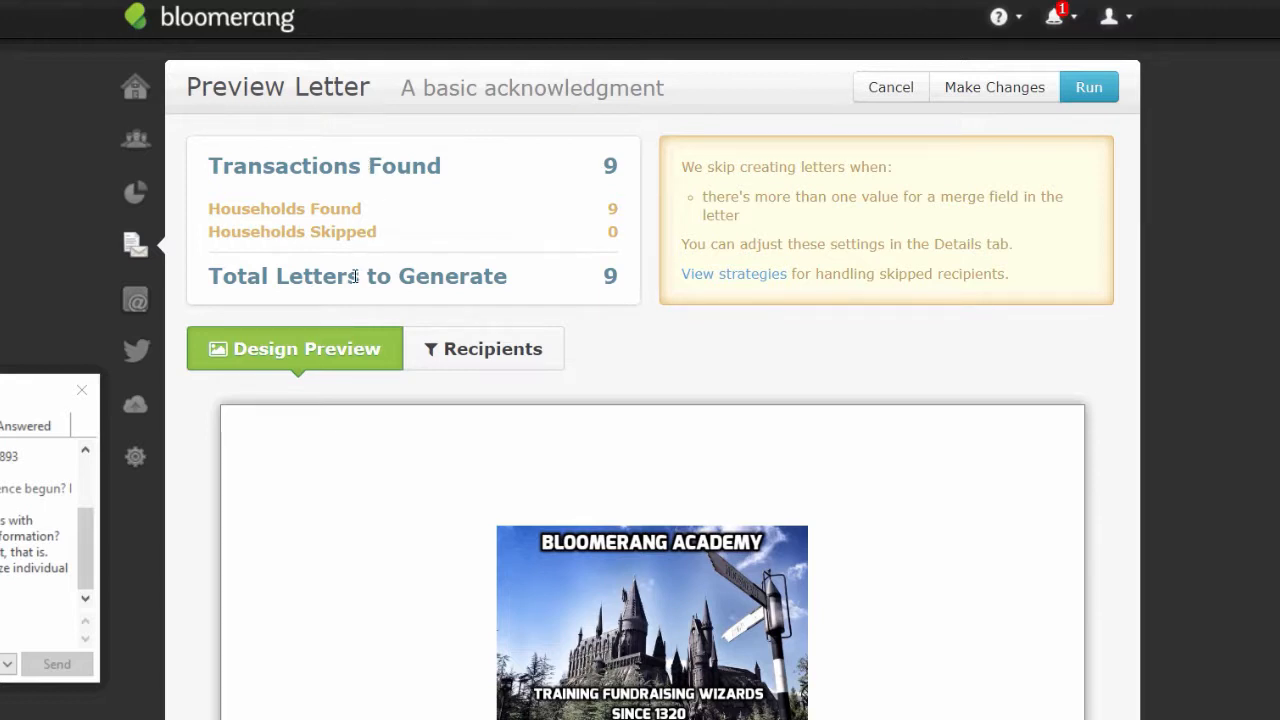
left_click(1089, 88)
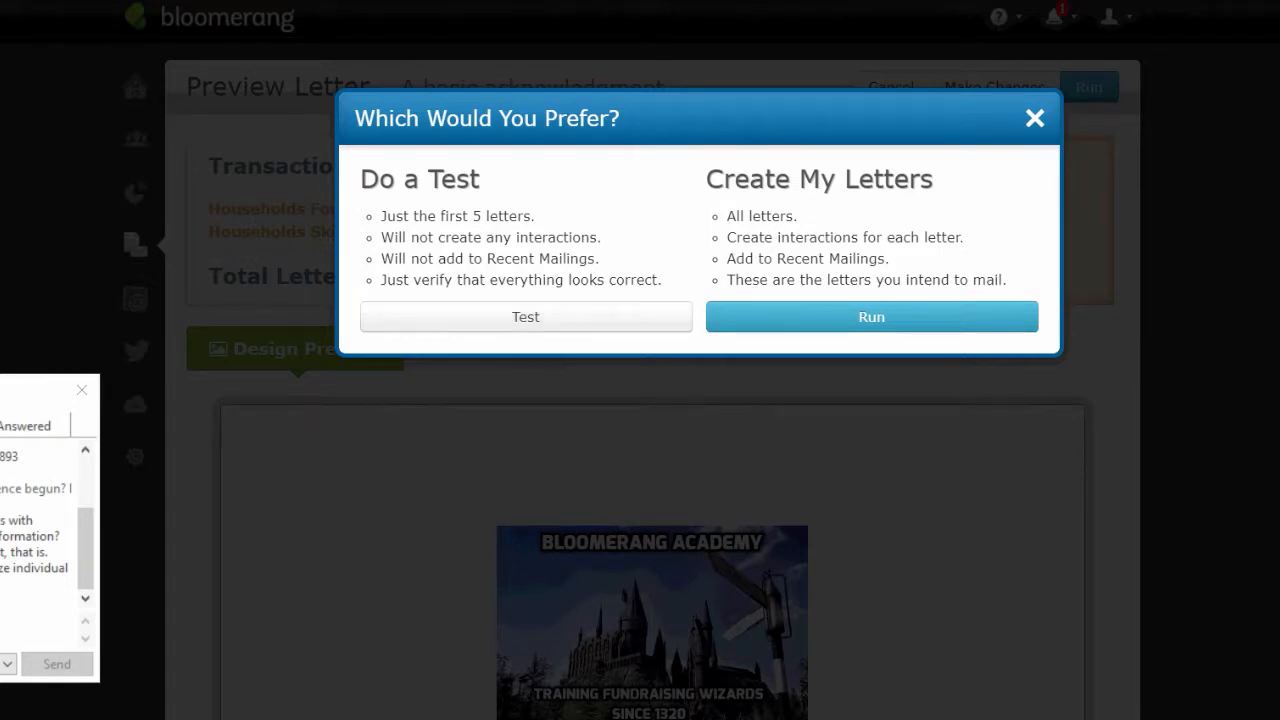
left_click_drag(0, 399, 0, 385)
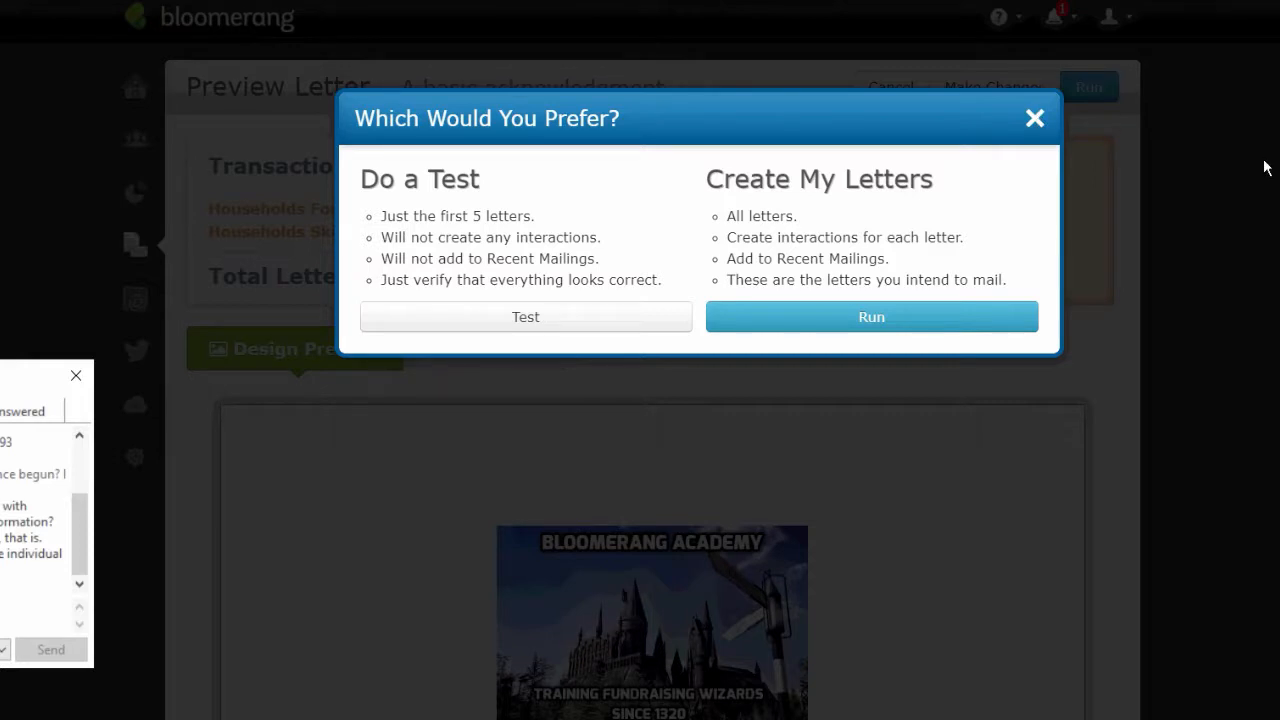
left_click(1035, 119)
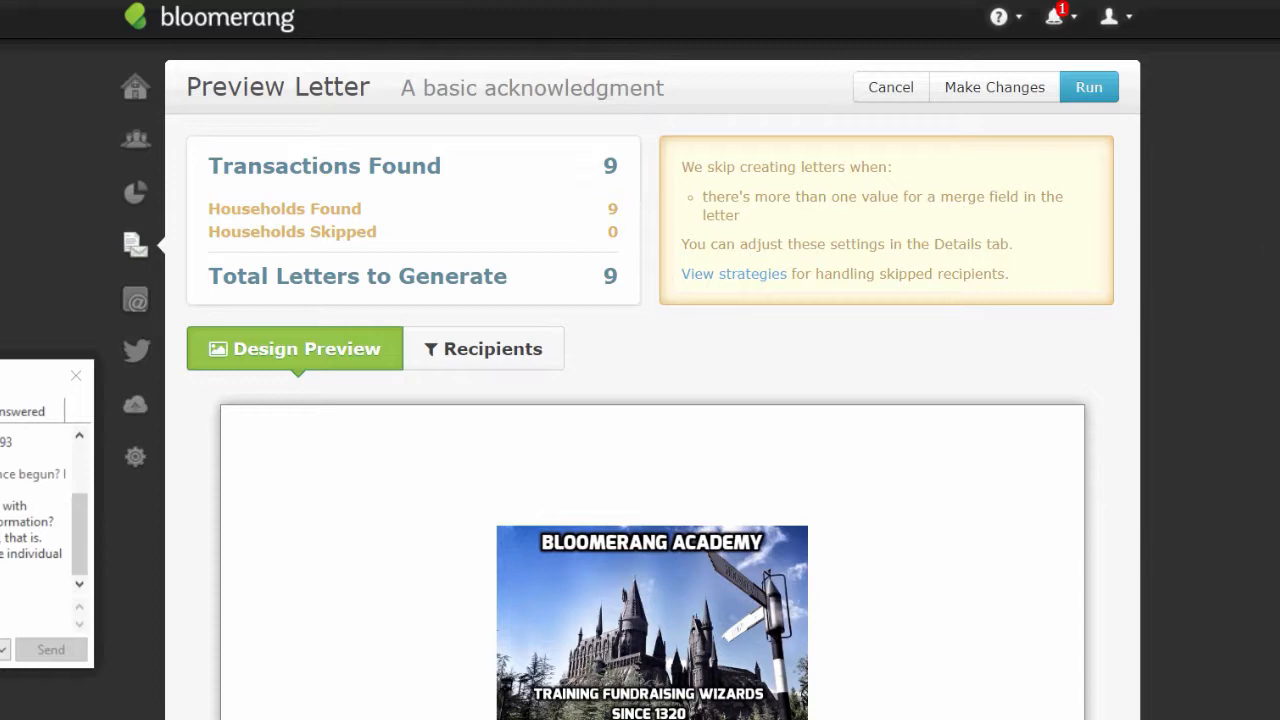
scroll(1259, 402, "down", 3)
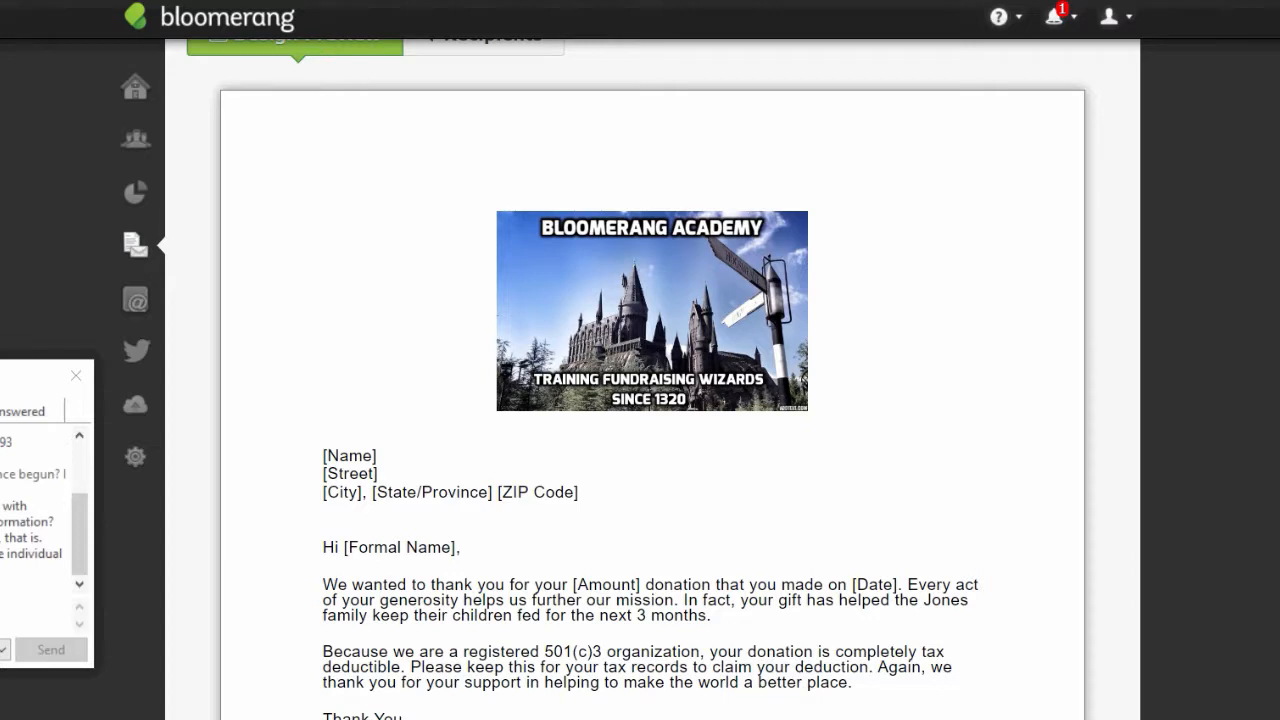
scroll(861, 652, "down", 3)
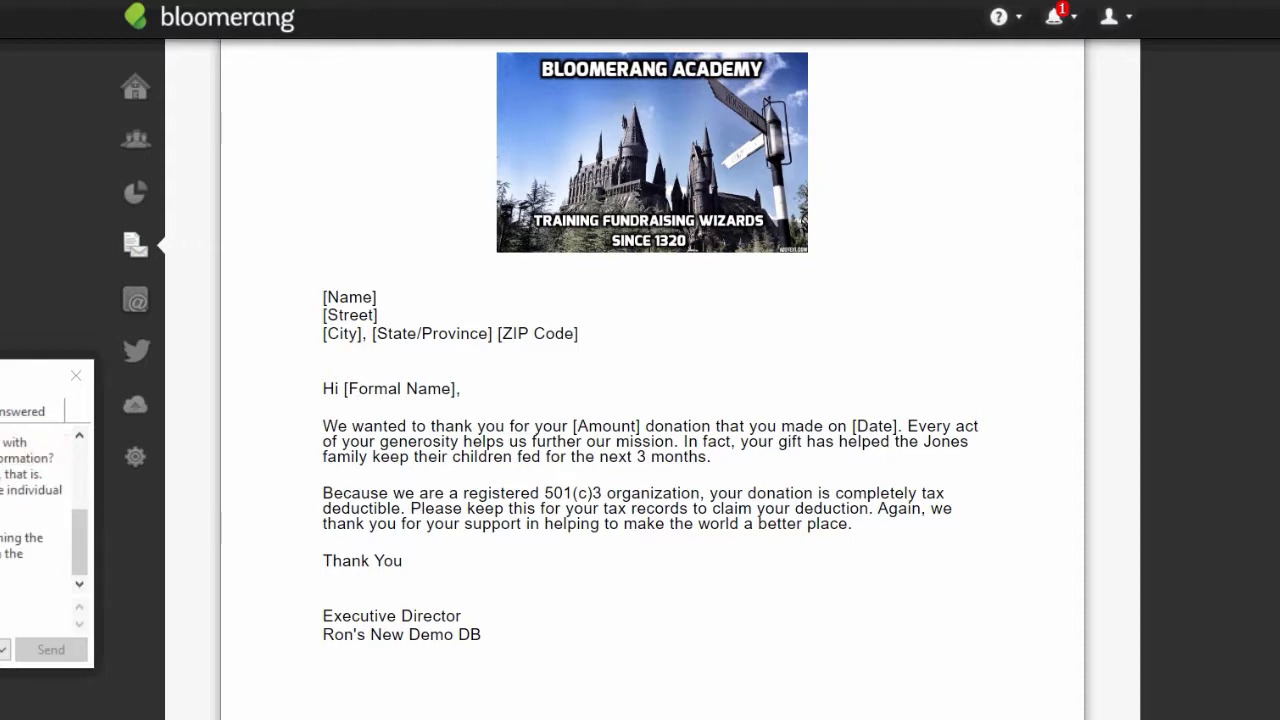
left_click_drag(8, 376, 15, 409)
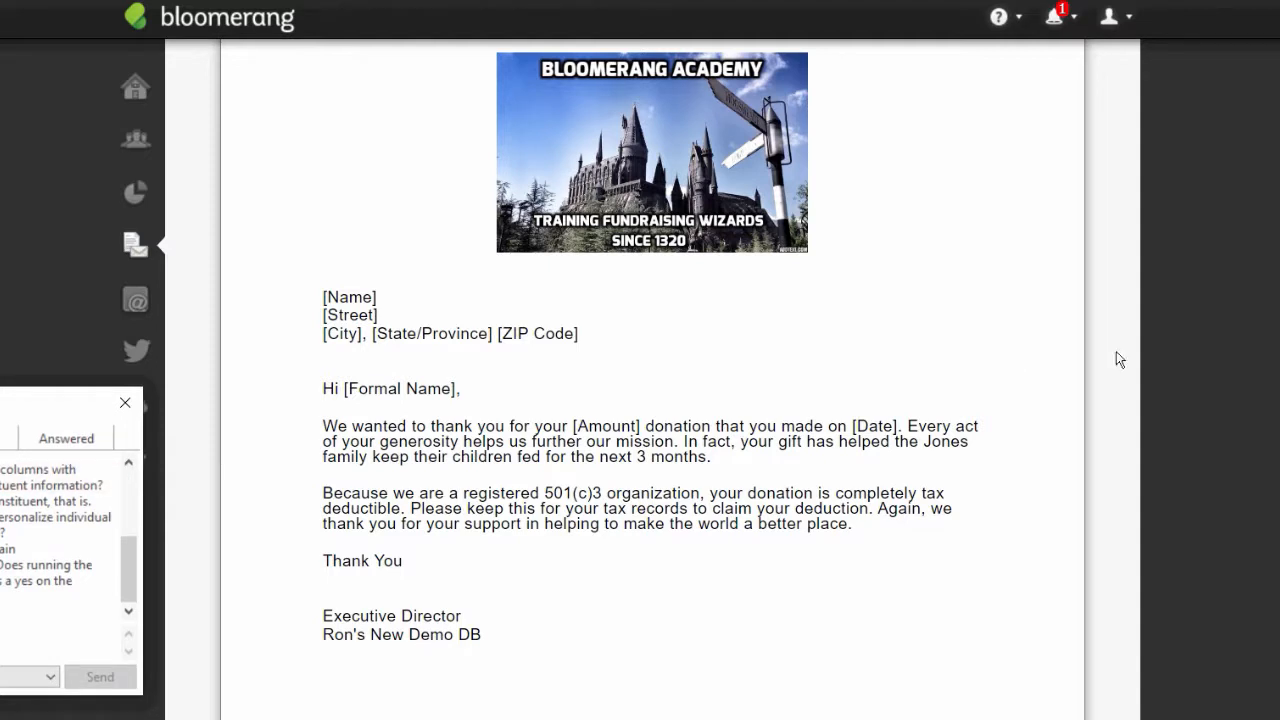
scroll(652, 380, "up", 2)
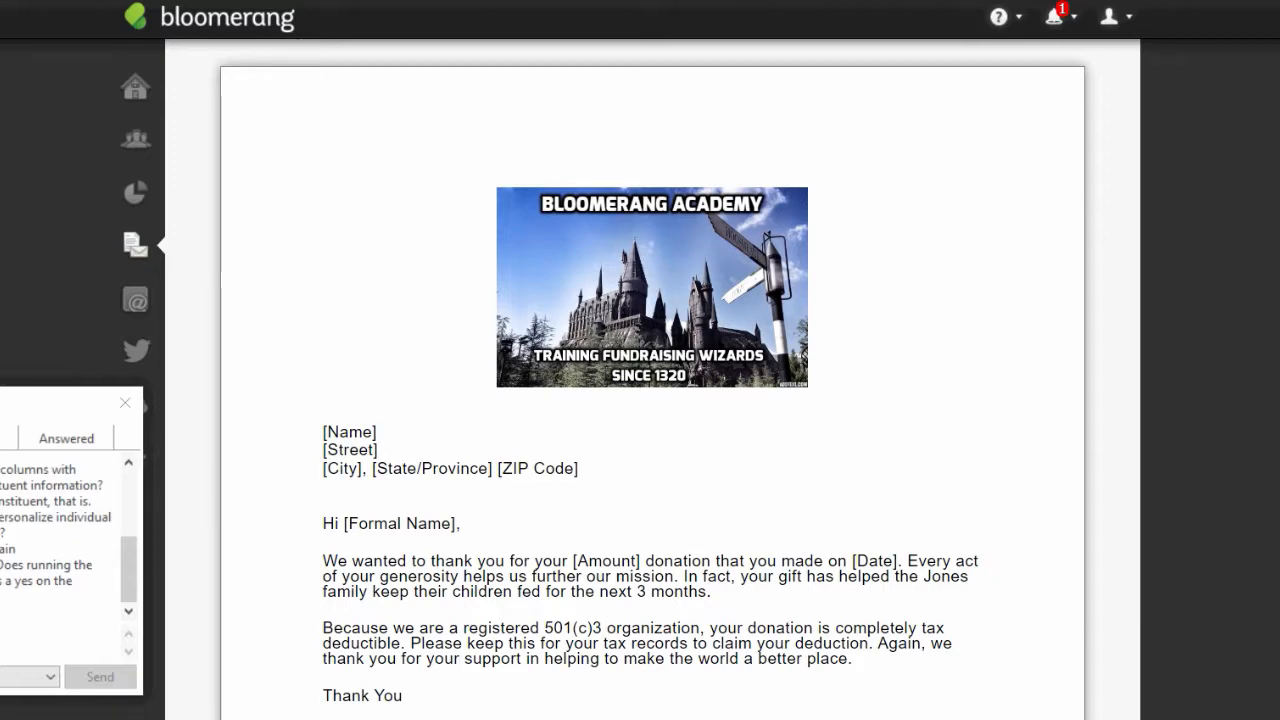
scroll(652, 380, "up", 1)
scroll(652, 380, "down", 4)
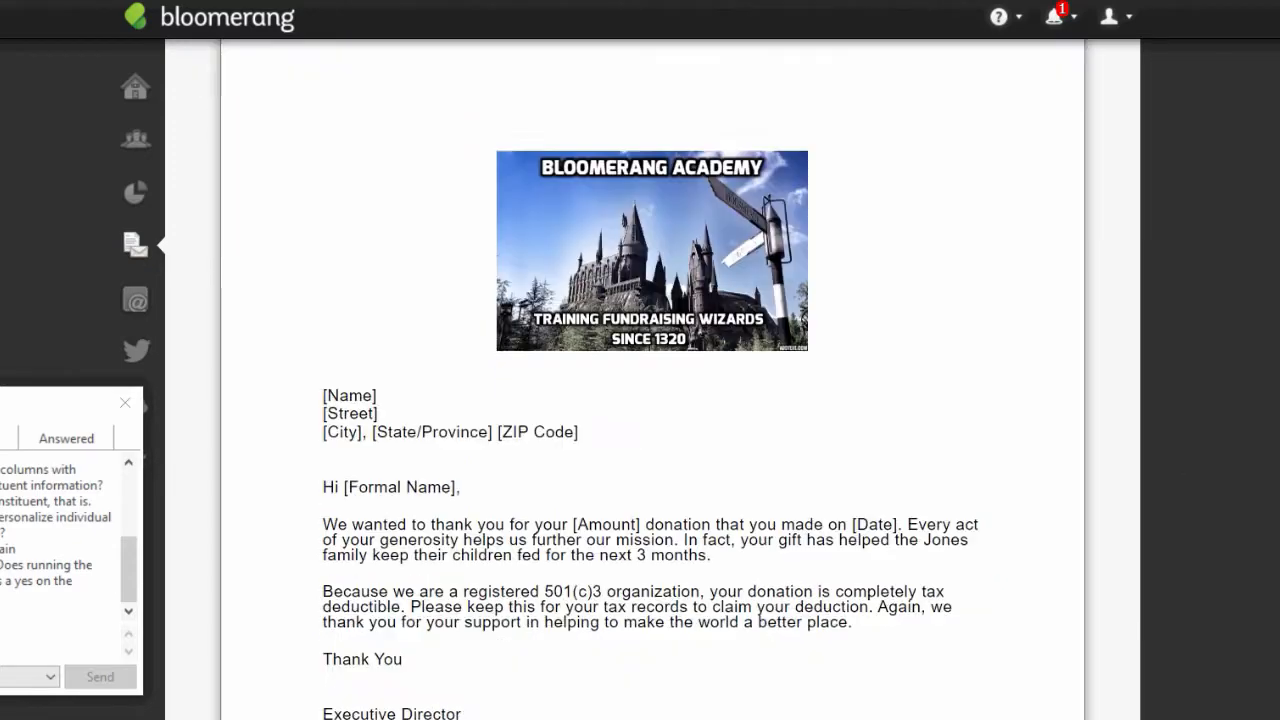
scroll(652, 380, "up", 2)
scroll(652, 380, "up", 1)
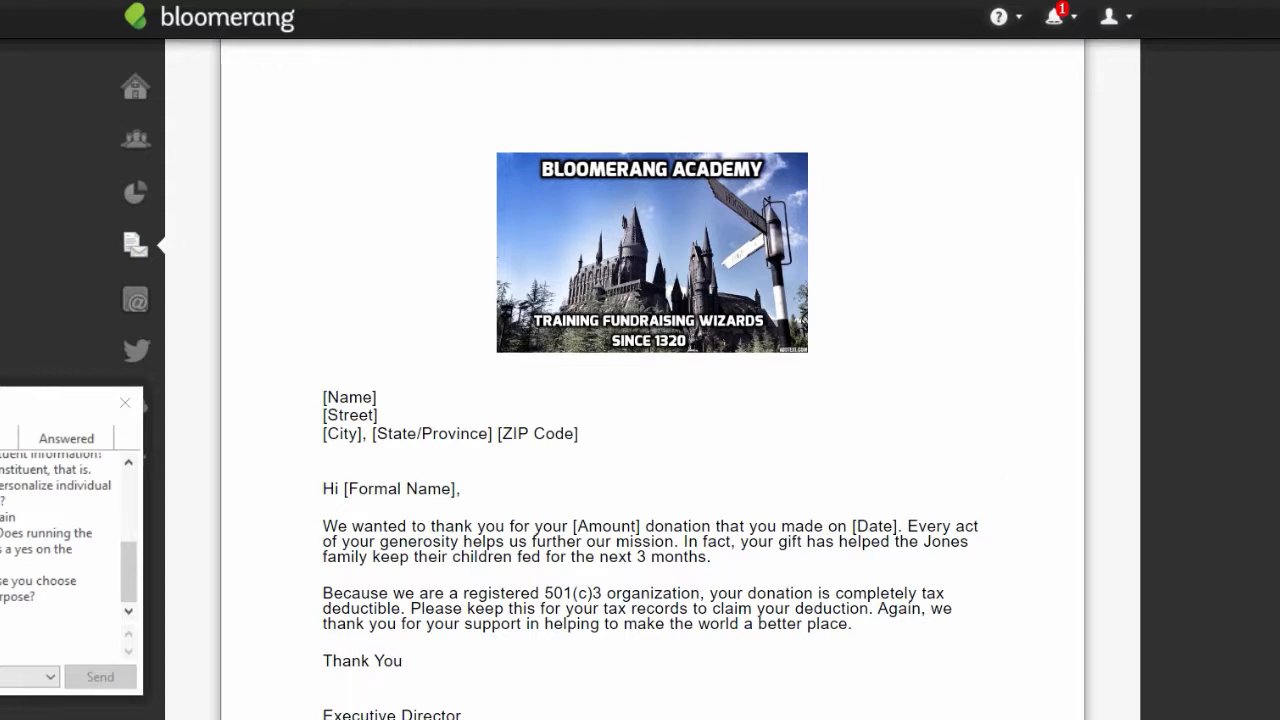
scroll(652, 380, "down", 2)
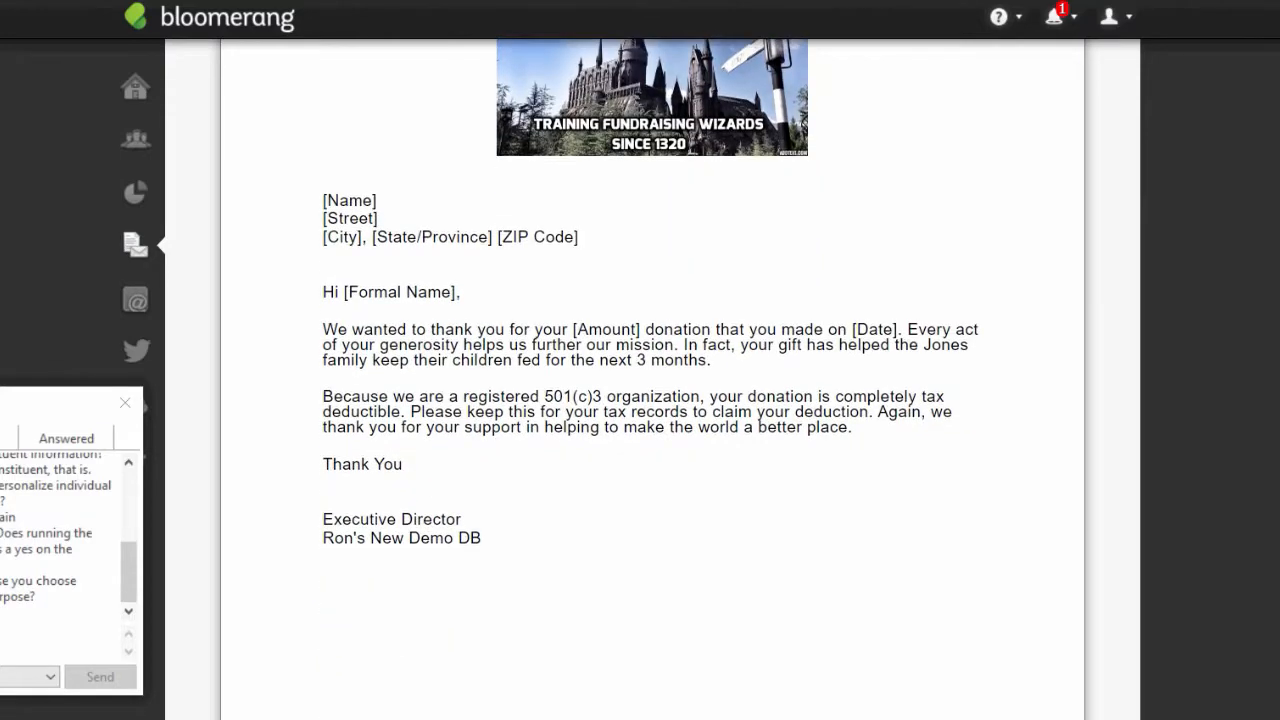
scroll(652, 380, "up", 2)
scroll(652, 380, "up", 1)
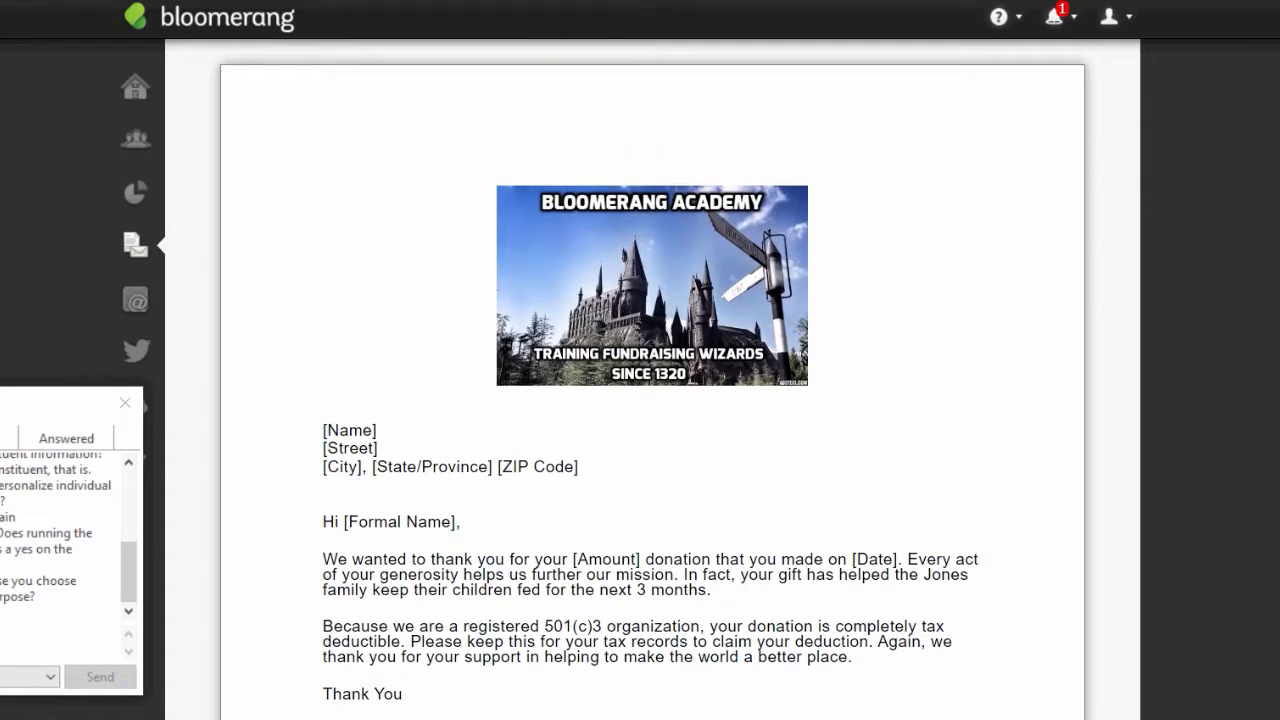
scroll(652, 380, "down", 1)
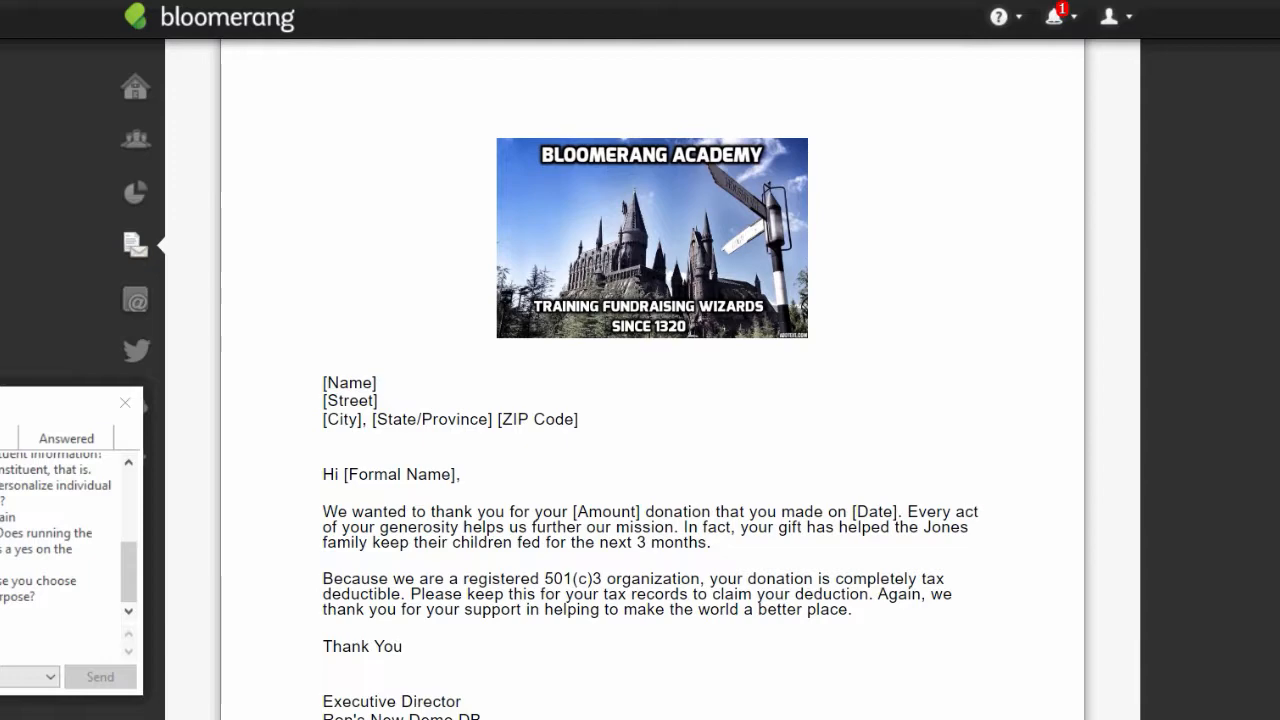
scroll(652, 380, "up", 3)
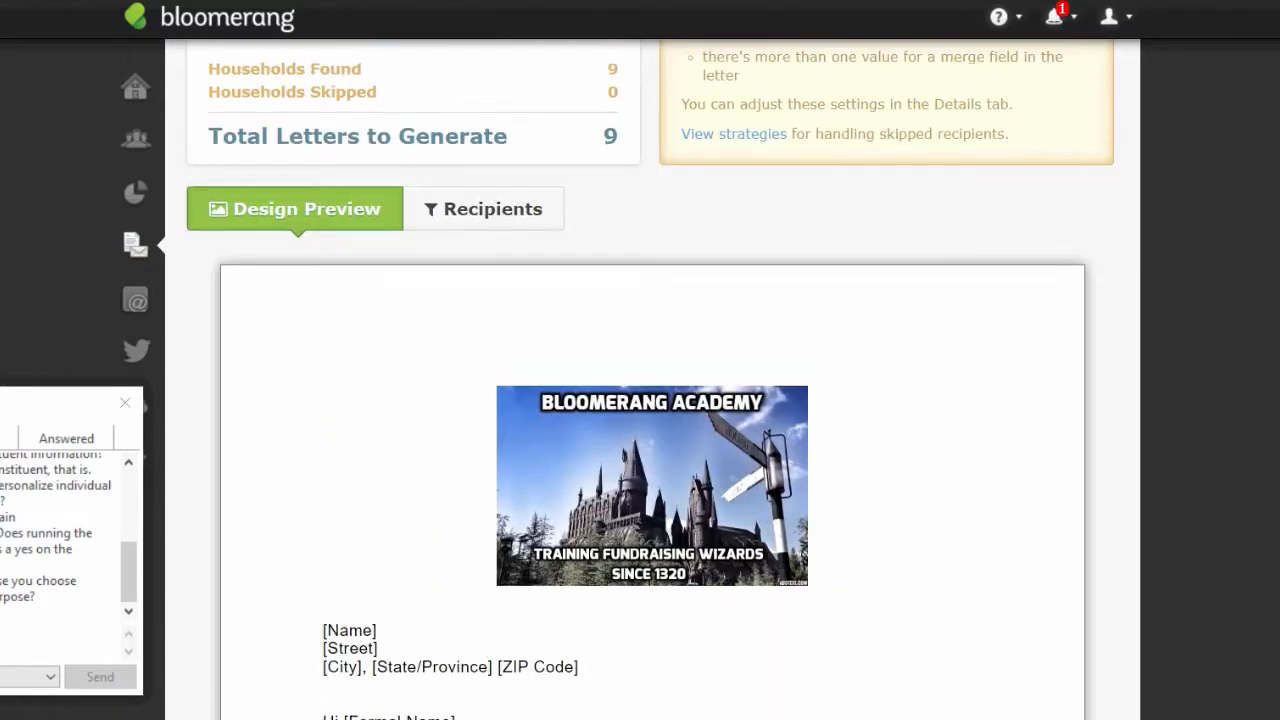
scroll(652, 380, "up", 1)
scroll(652, 380, "down", 1)
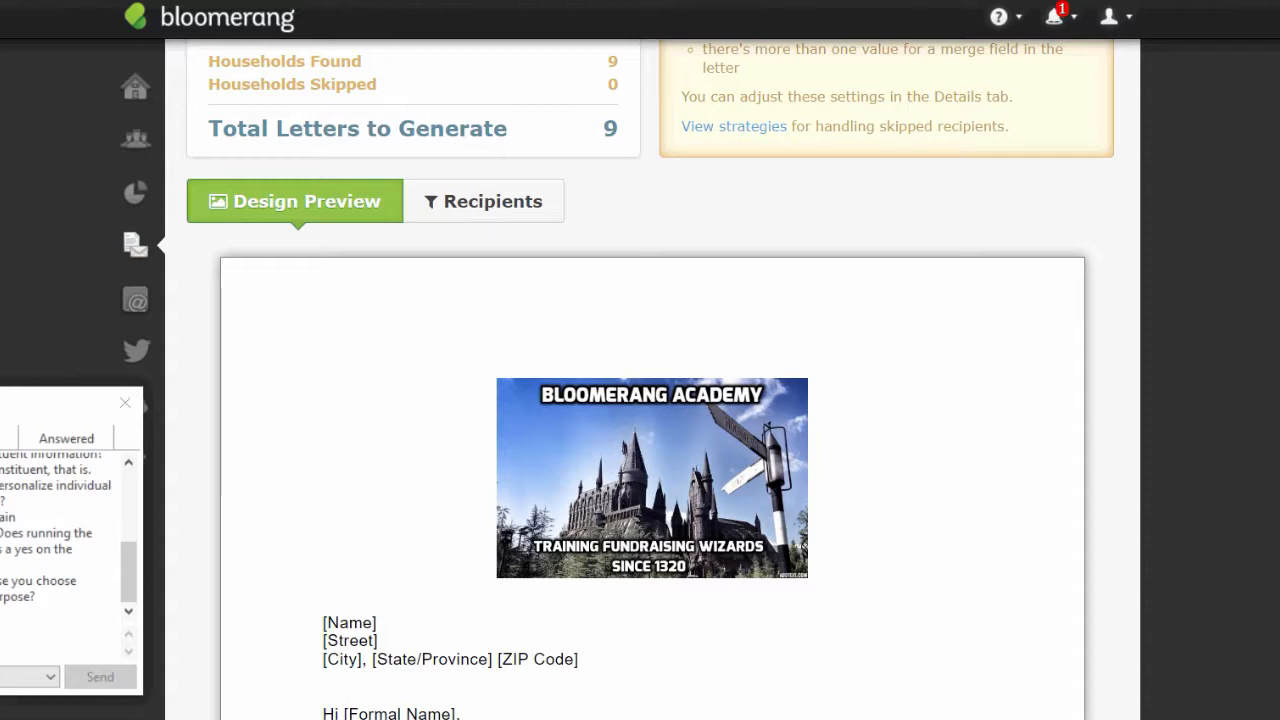
scroll(1066, 380, "up", 2)
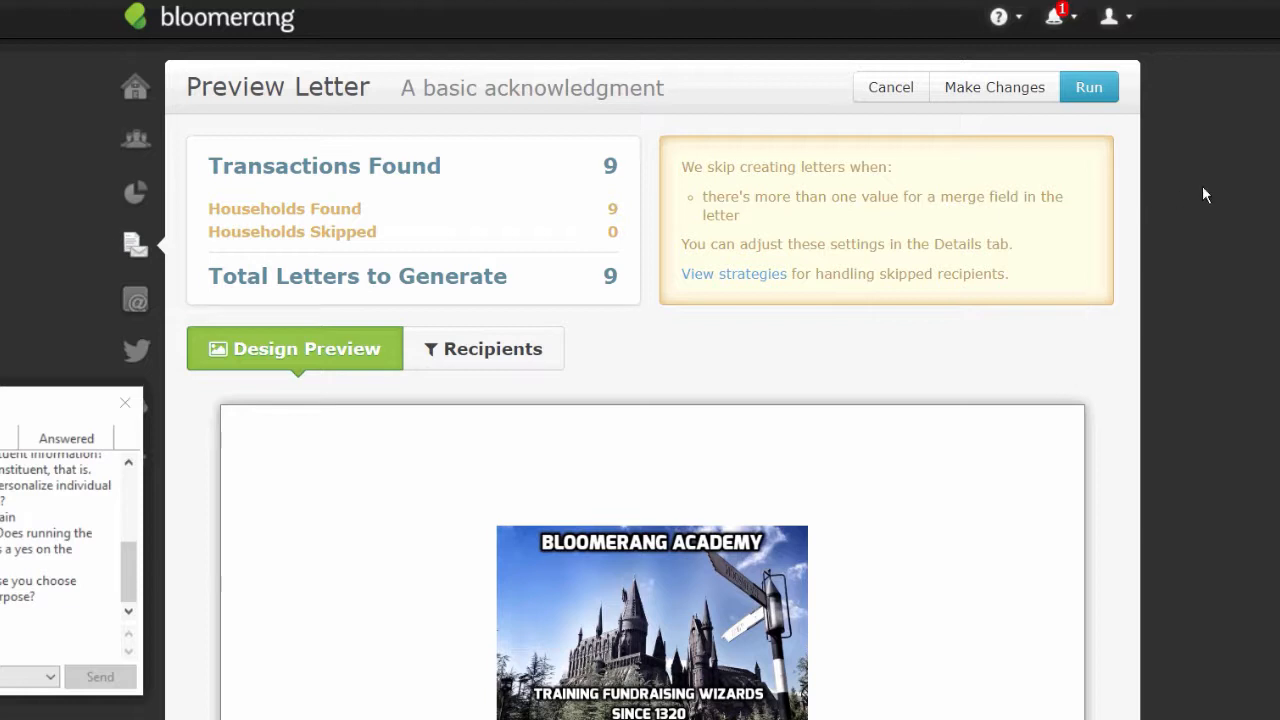
- Leave the letter without saving, view the 'basic acknowledgement' email template, then start a new email
left_click(1014, 95)
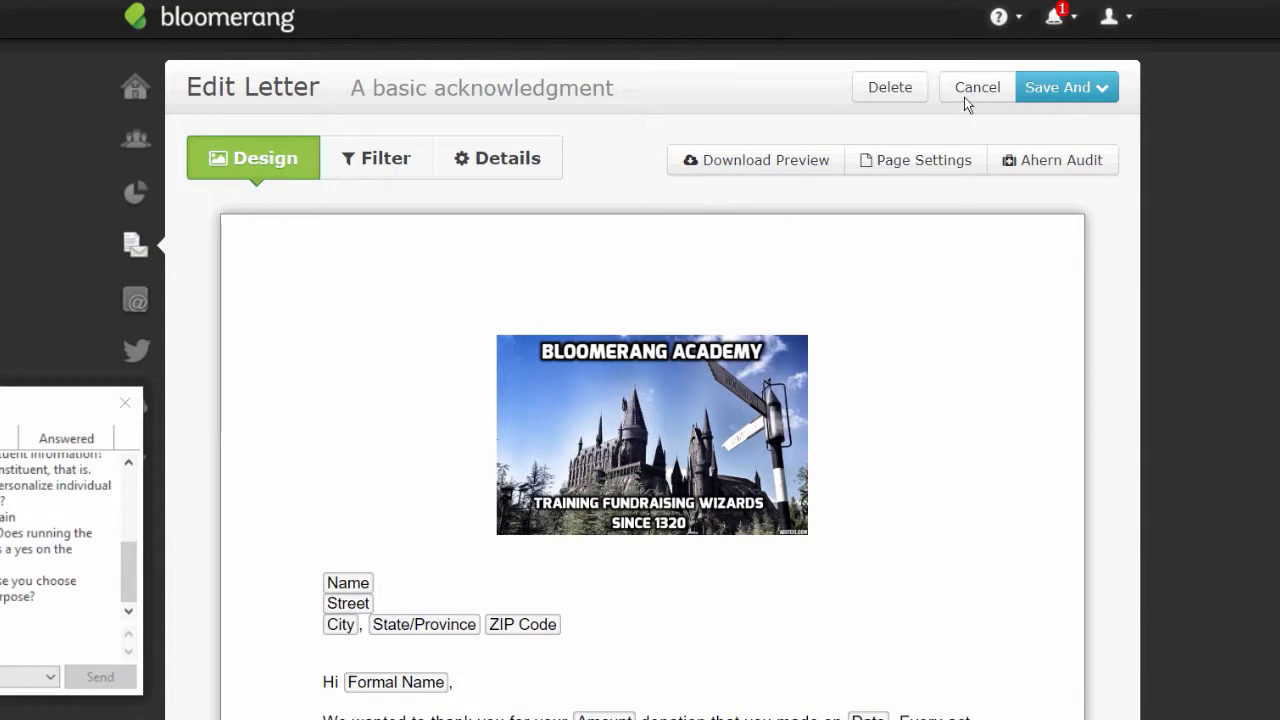
left_click(964, 97)
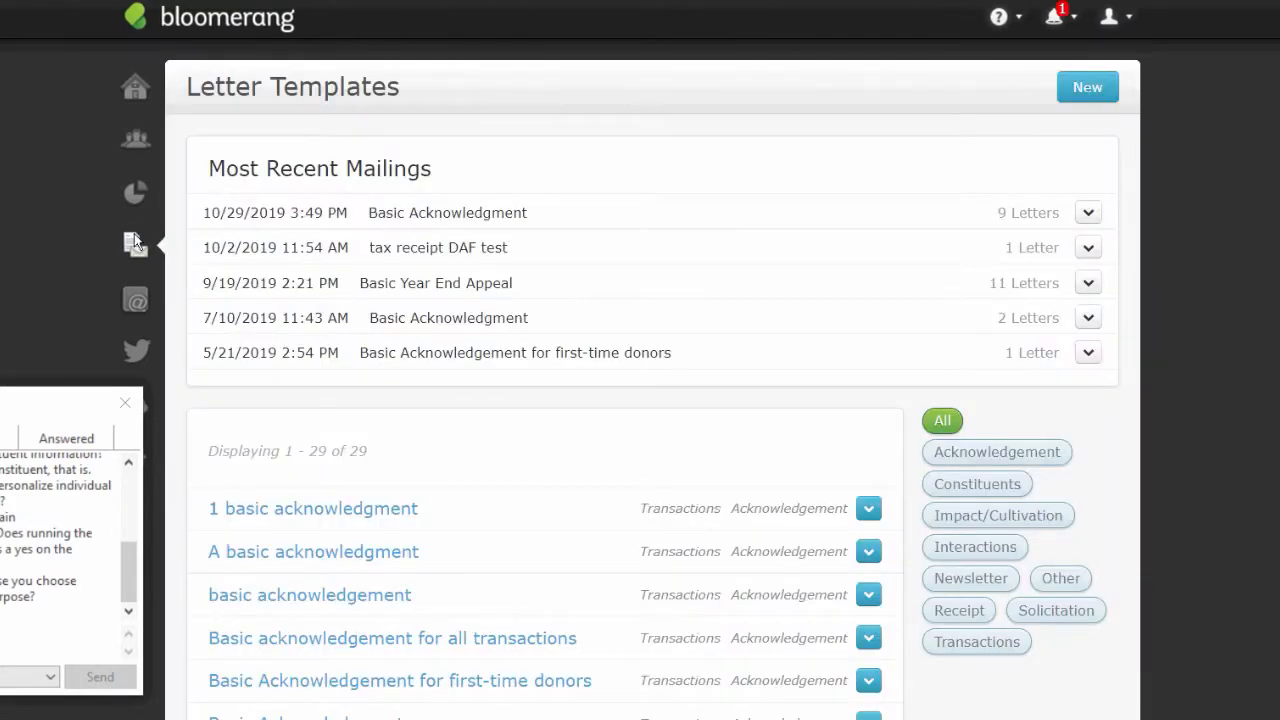
mouse_move(137, 304)
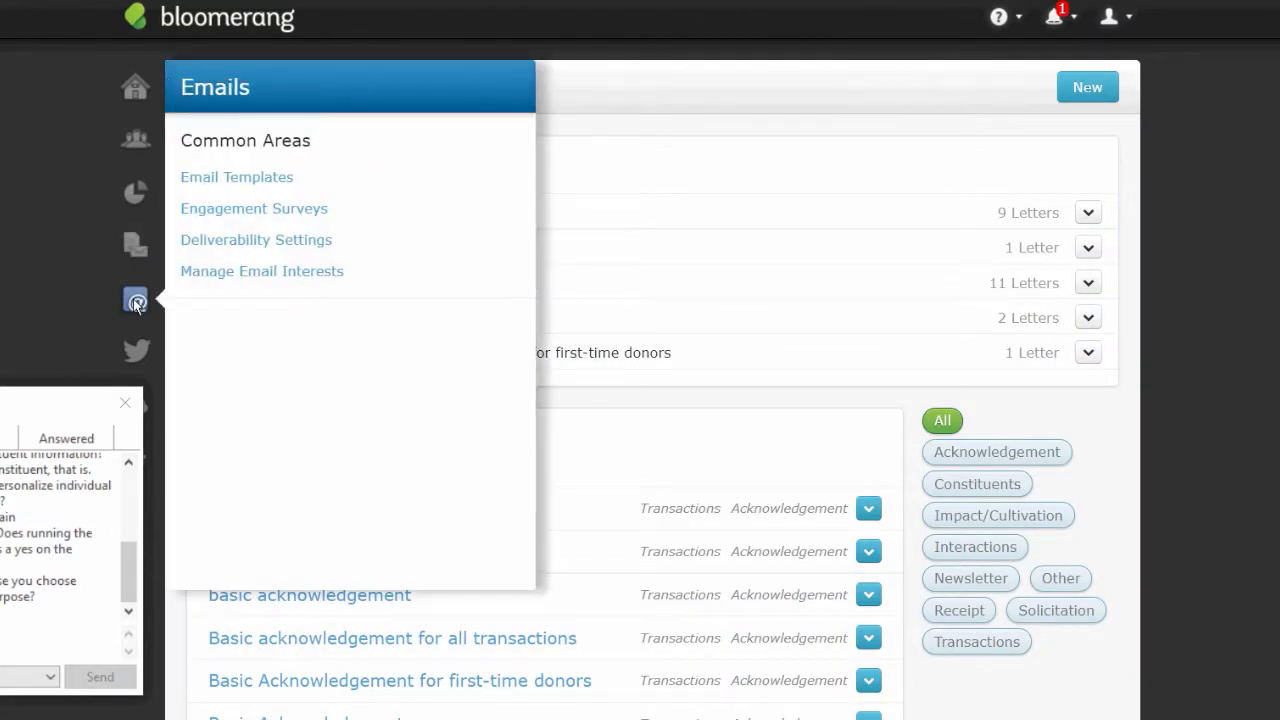
left_click(257, 186)
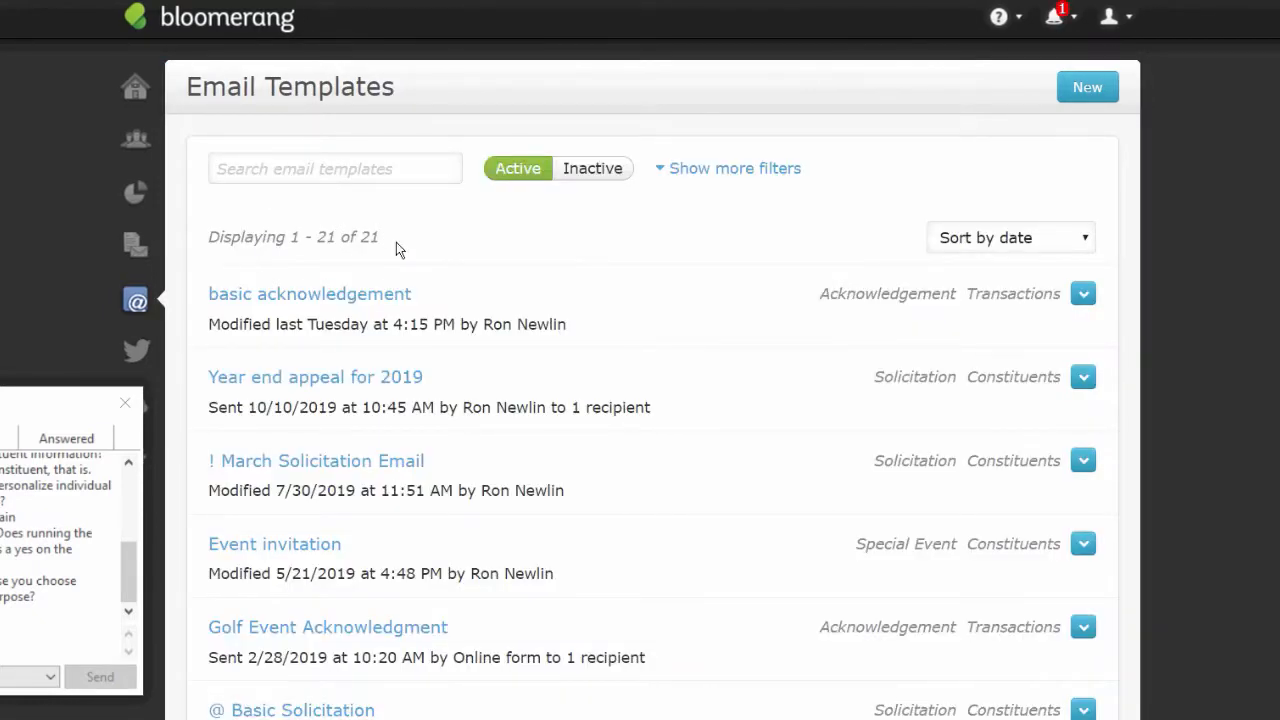
left_click(325, 300)
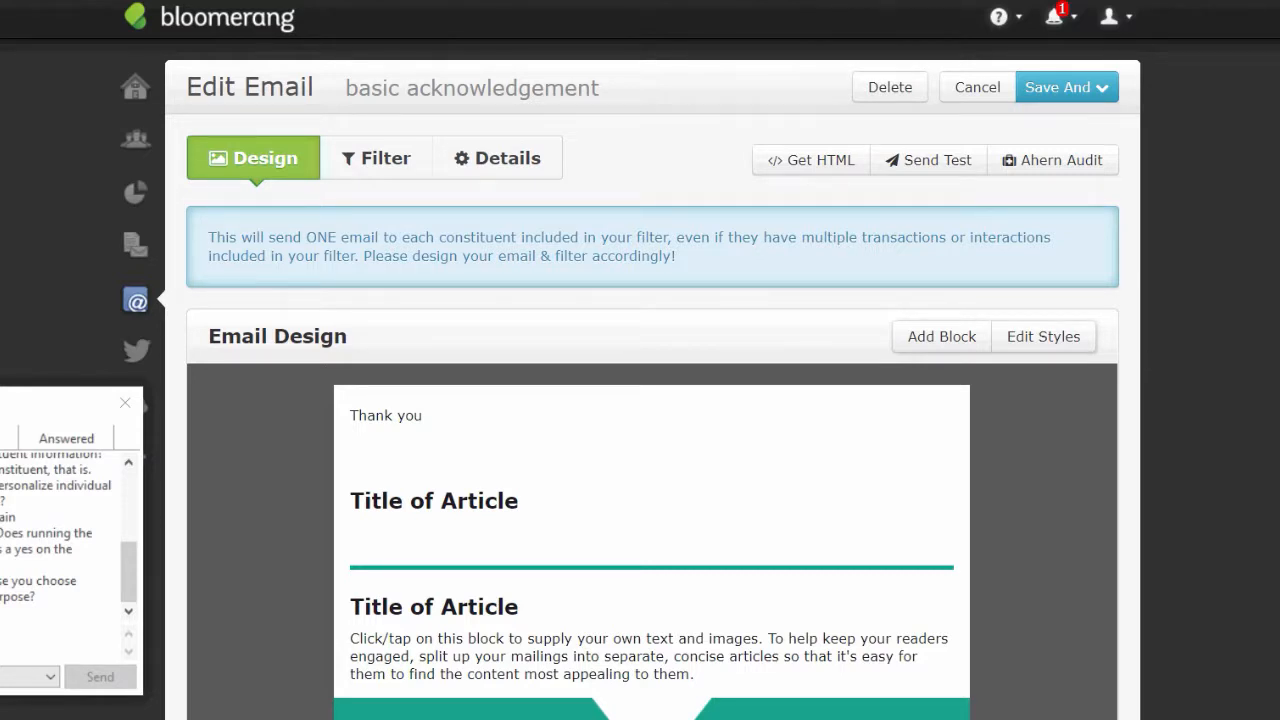
left_click(135, 300)
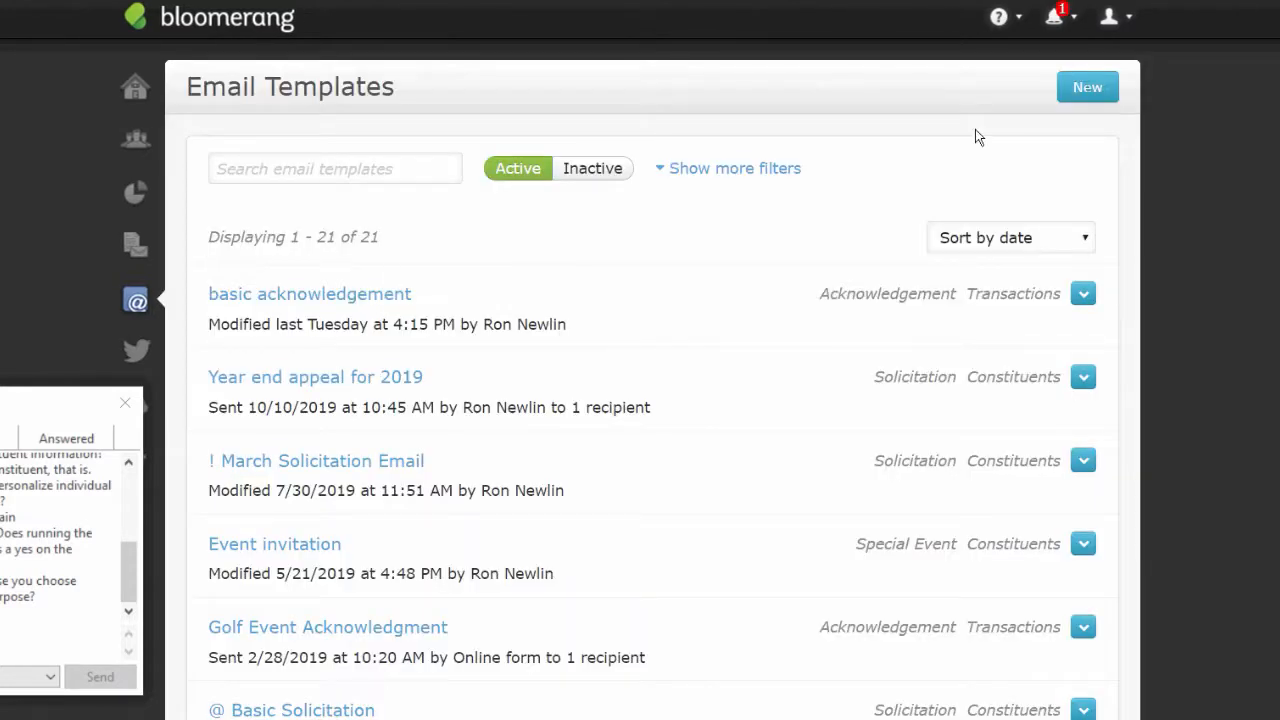
left_click(1082, 96)
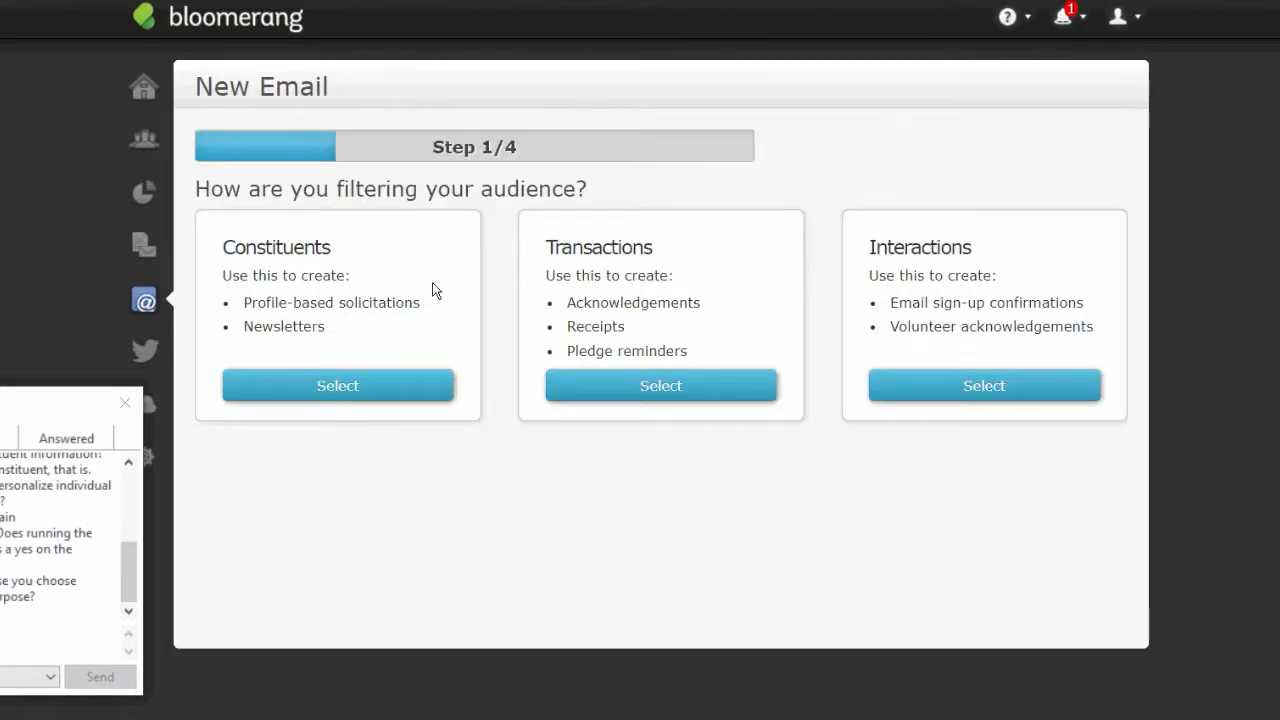
- Set up email 'A basic acknowledgment' targeting transactions, purpose Acknowledgement, Event/Newsletter/Volunteer Information interests, blank merge fields allowed
left_click(663, 385)
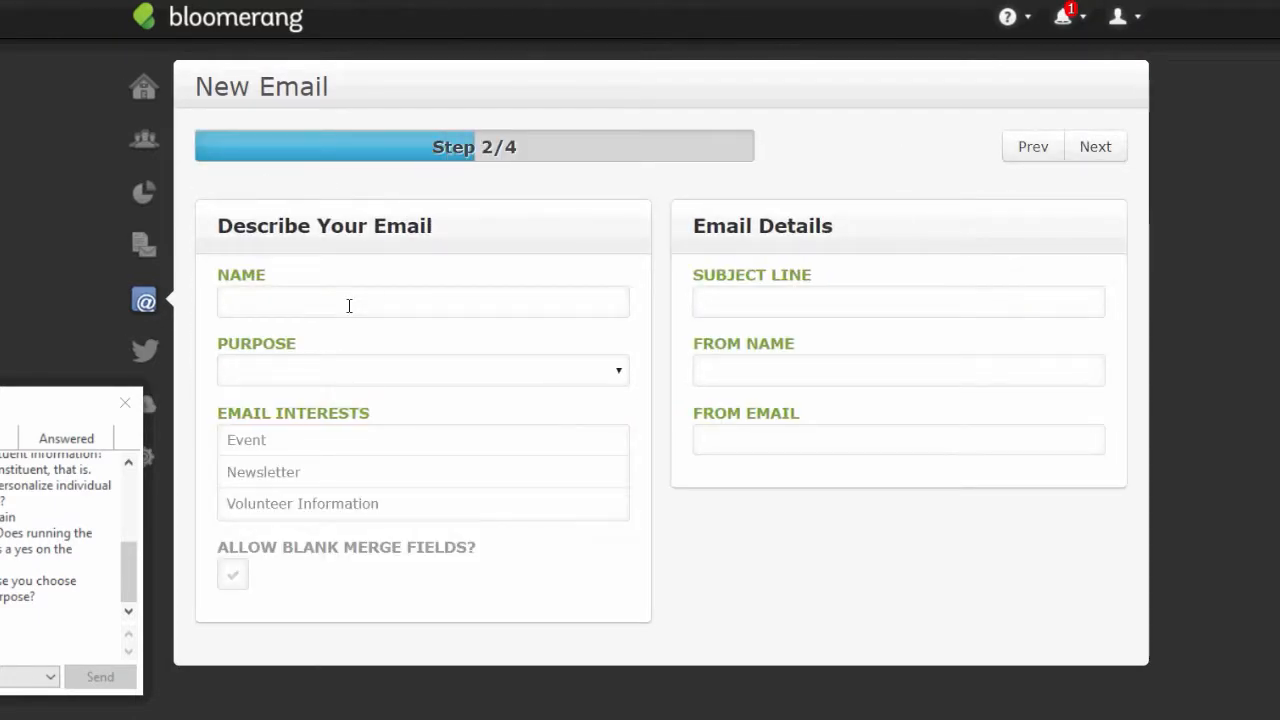
left_click(349, 304)
type("A bas")
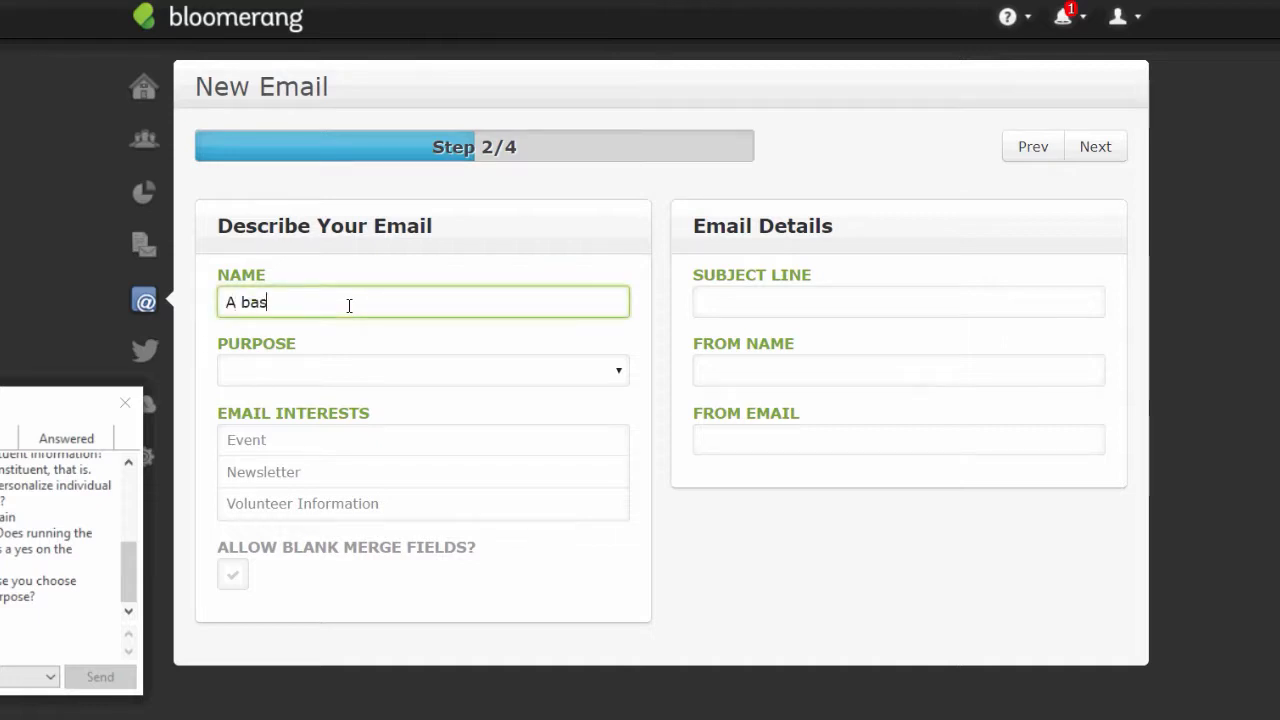
type("ic acknowledgme")
key("BackSpace")
type("ment")
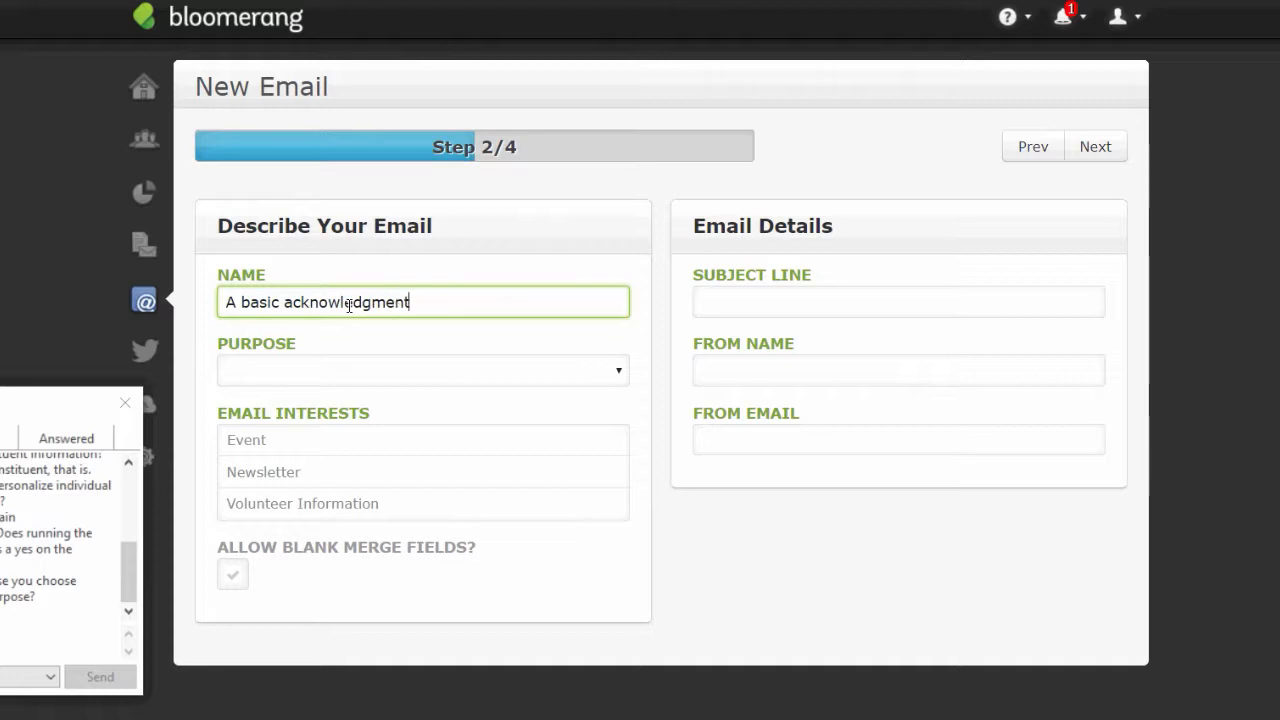
left_click(622, 370)
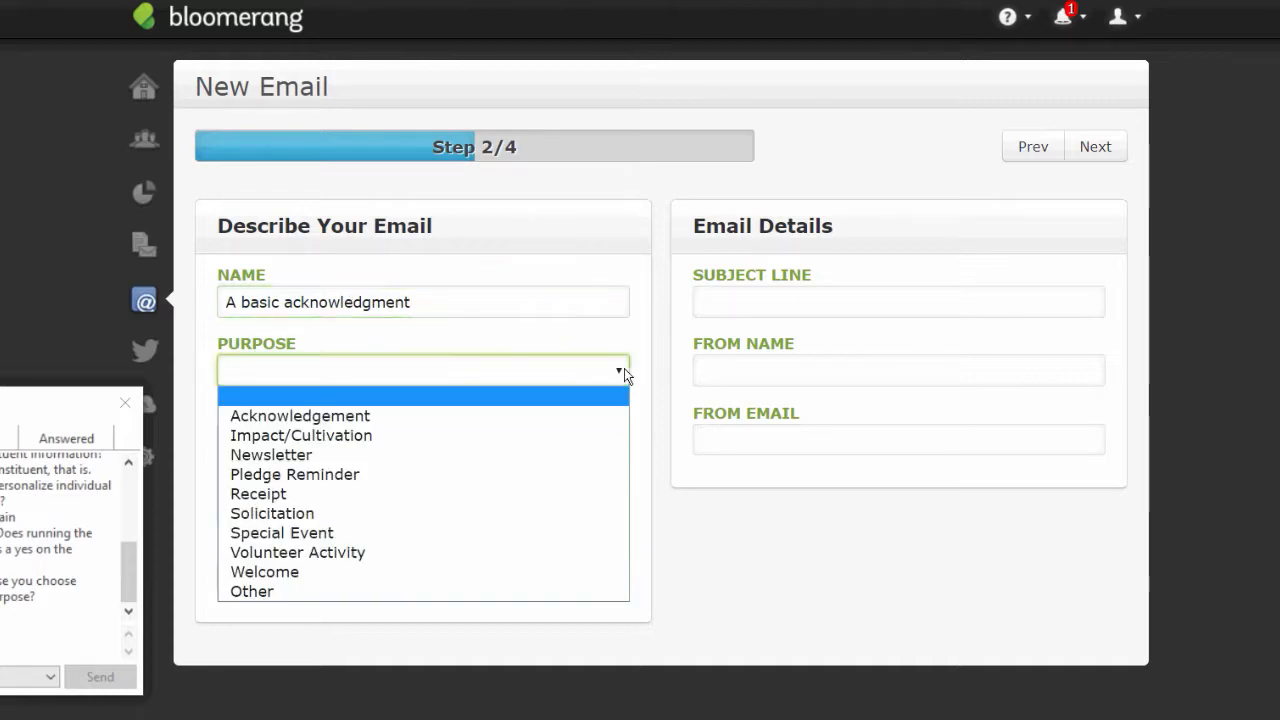
left_click(334, 418)
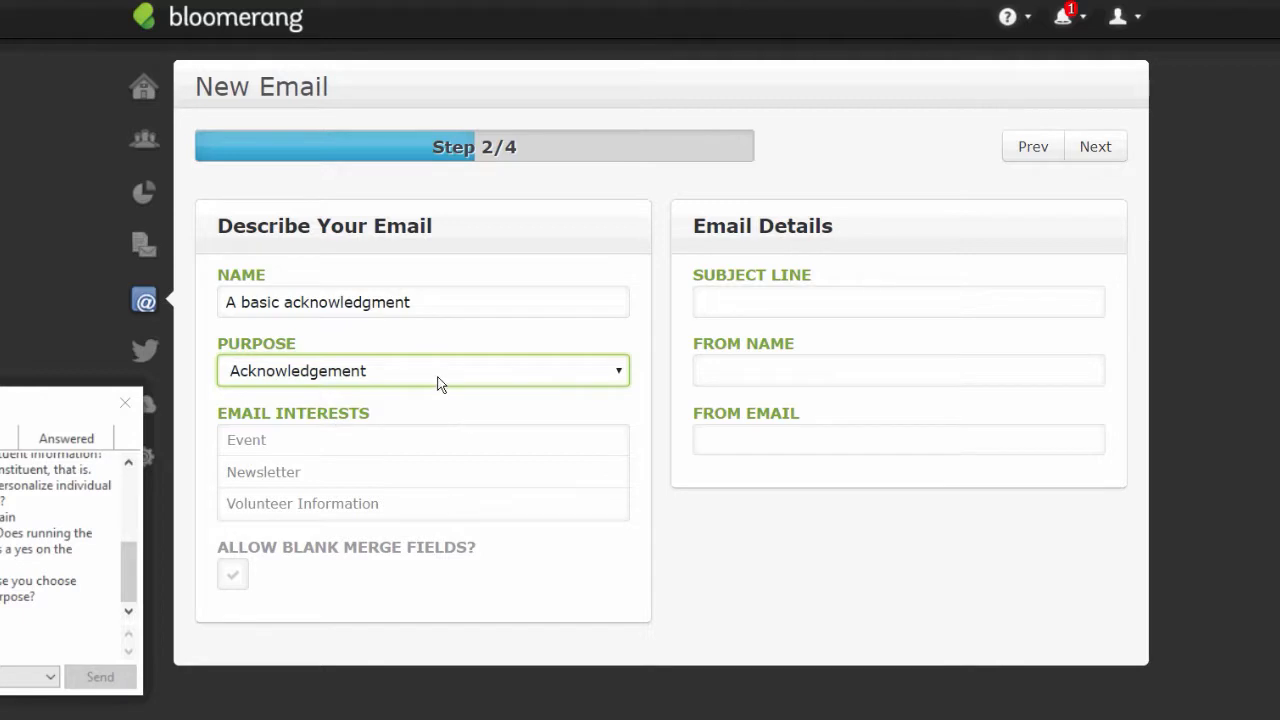
left_click(240, 453)
left_click(246, 484)
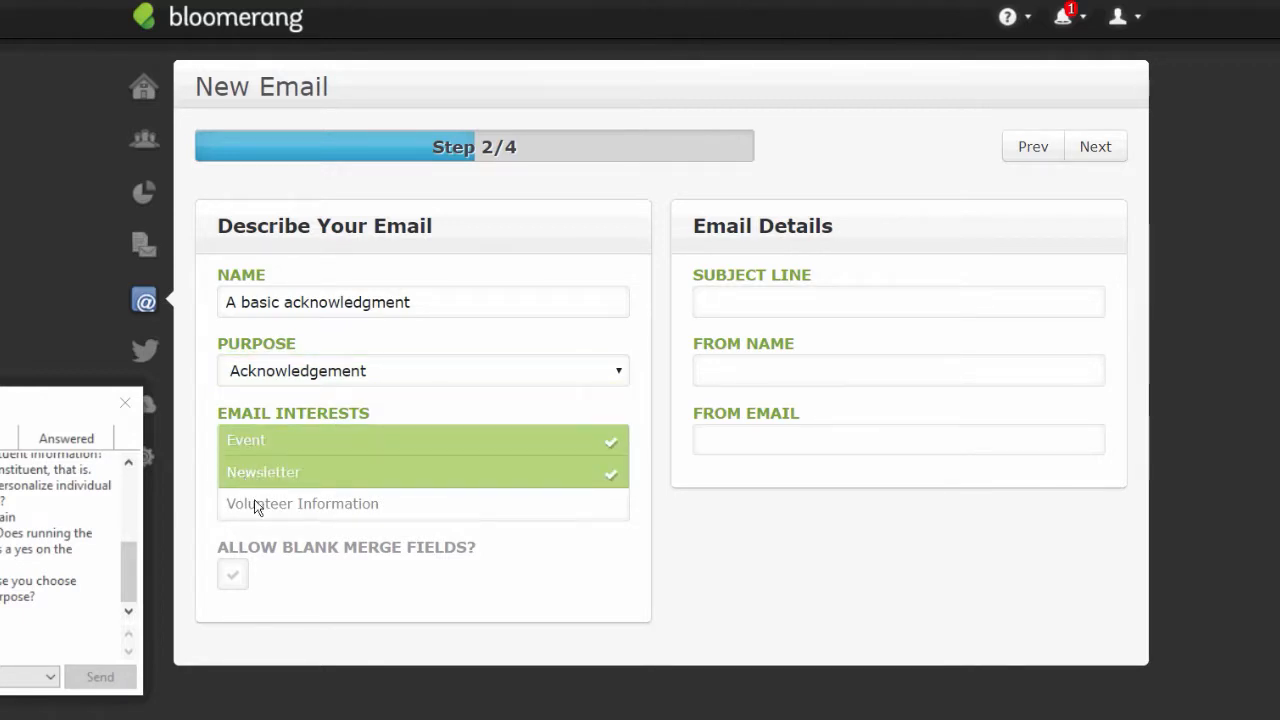
left_click(256, 502)
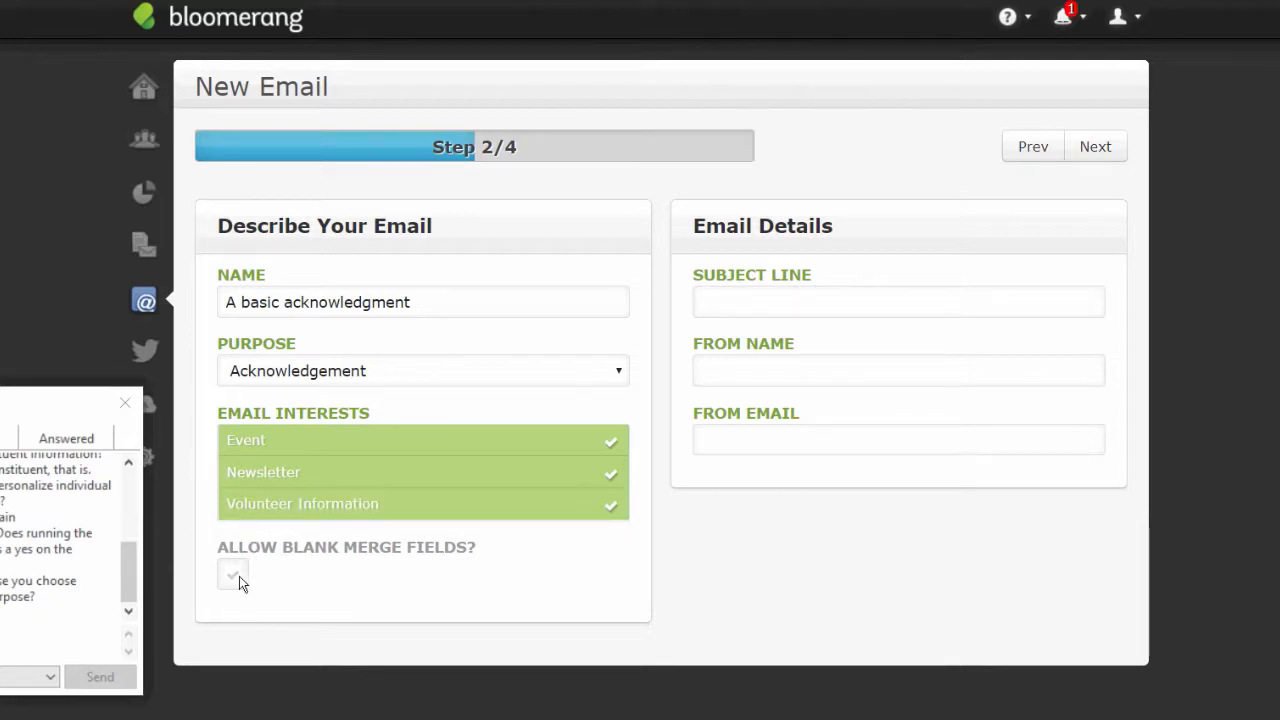
left_click(234, 575)
- Enter subject 'thanks', then fill in the sender's name and sender's e-mail address
left_click(876, 310)
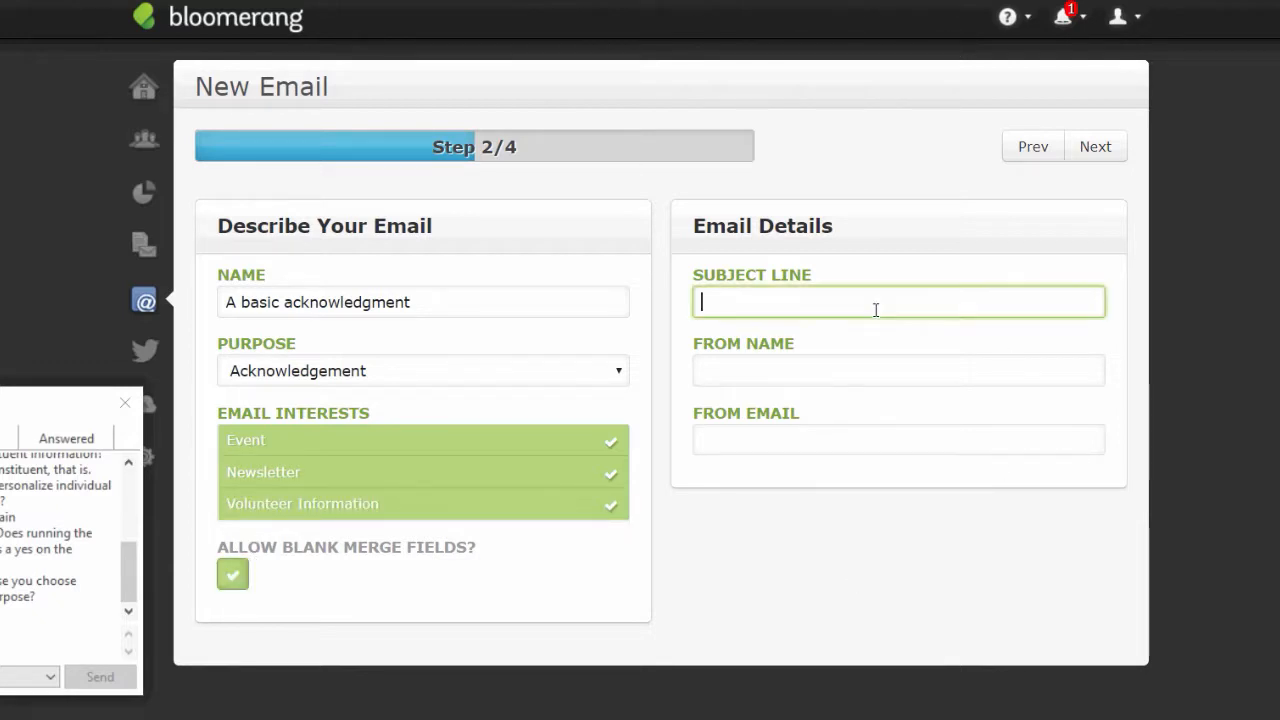
type("thnak")
key("BackSpace")
key("BackSpace")
key("BackSpace")
type("nka")
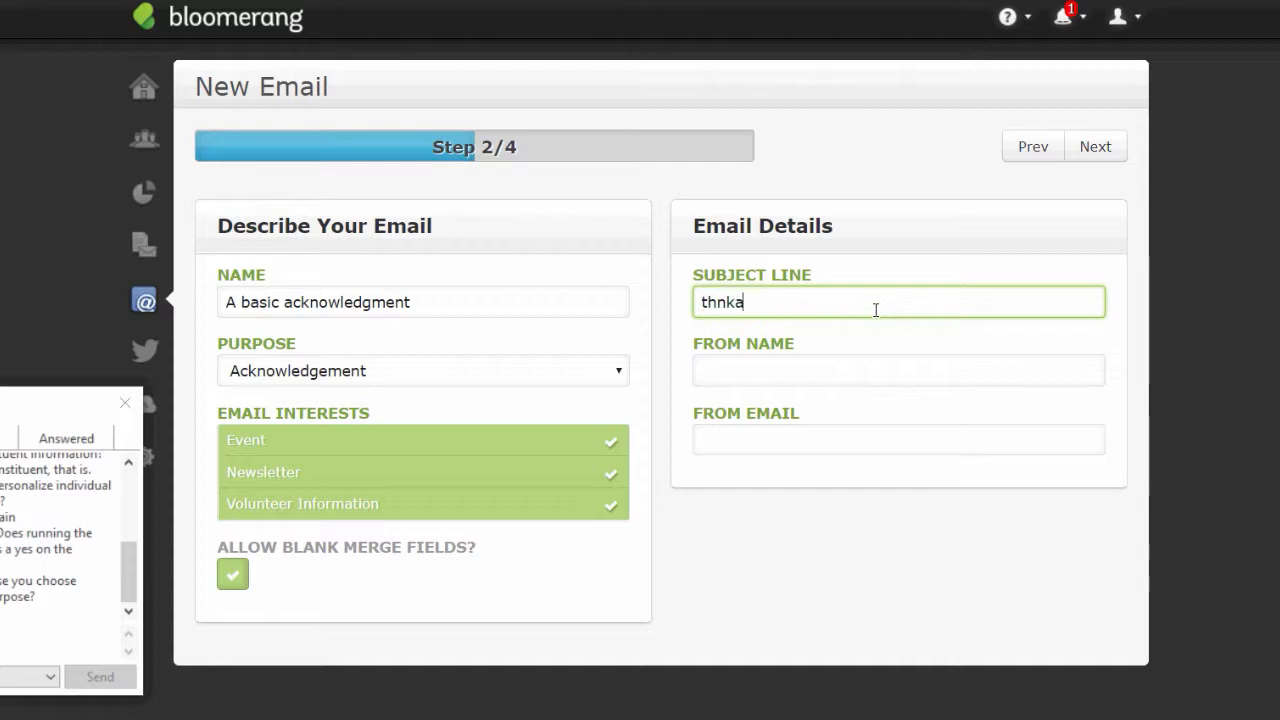
key("BackSpace")
key("BackSpace")
key("BackSpace")
type("anks")
left_click(856, 364)
type("ron")
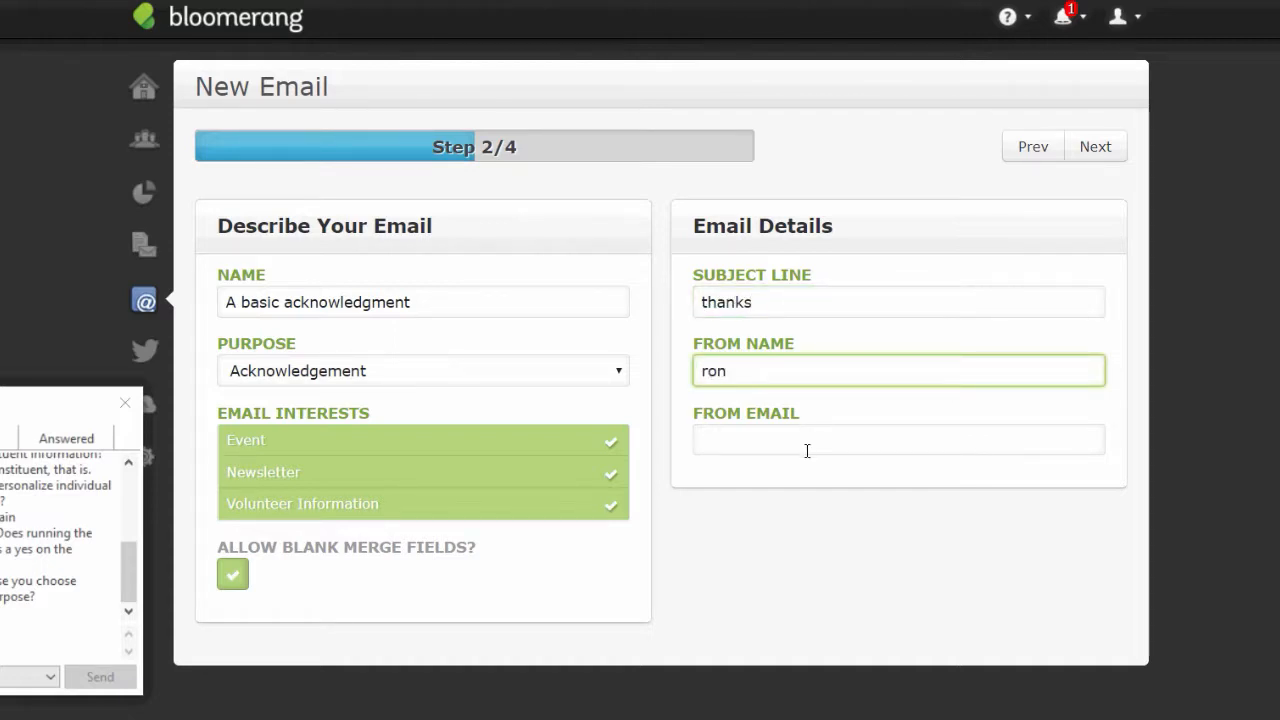
left_click(807, 451)
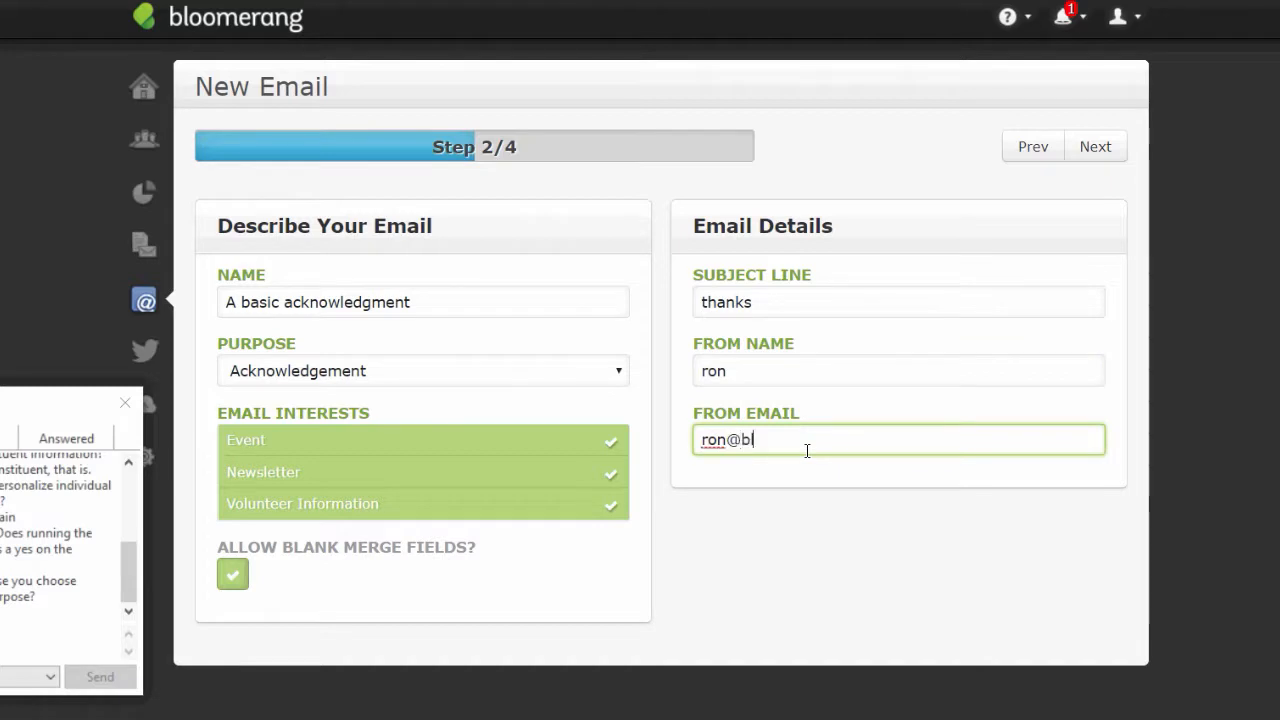
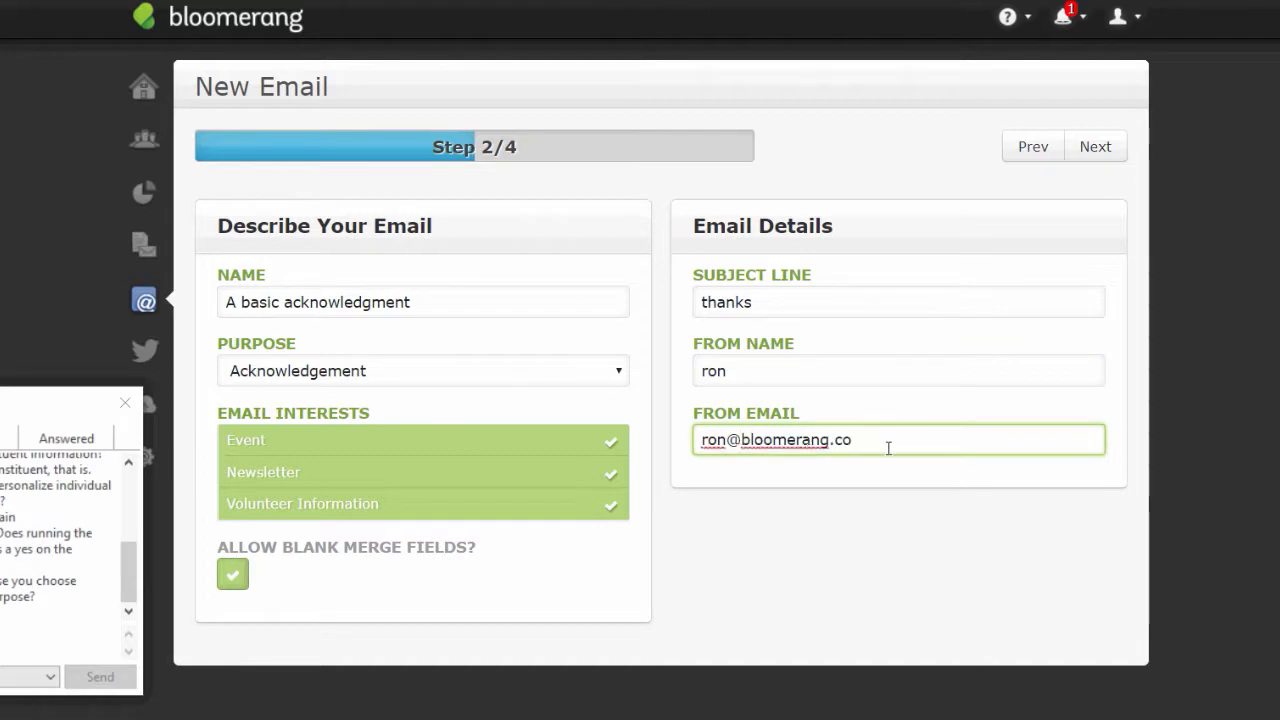
- Choose the One Column layout and start from the first starter design
left_click(1095, 146)
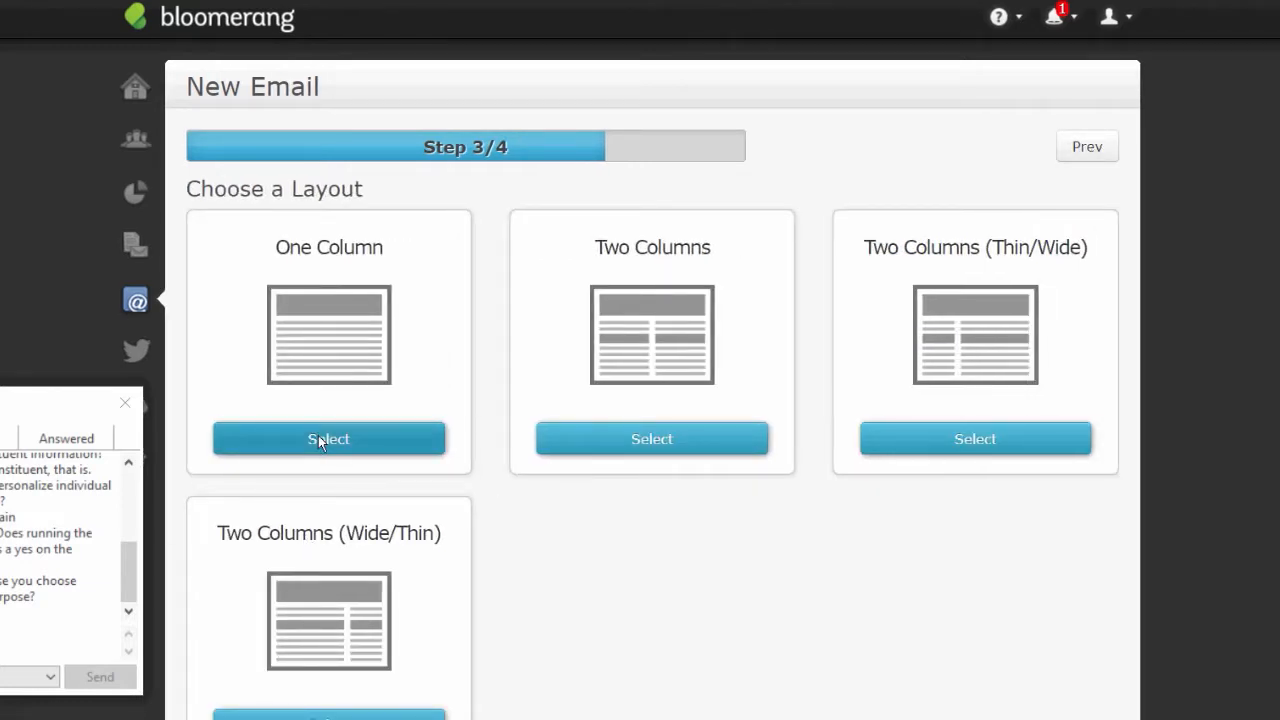
left_click(320, 442)
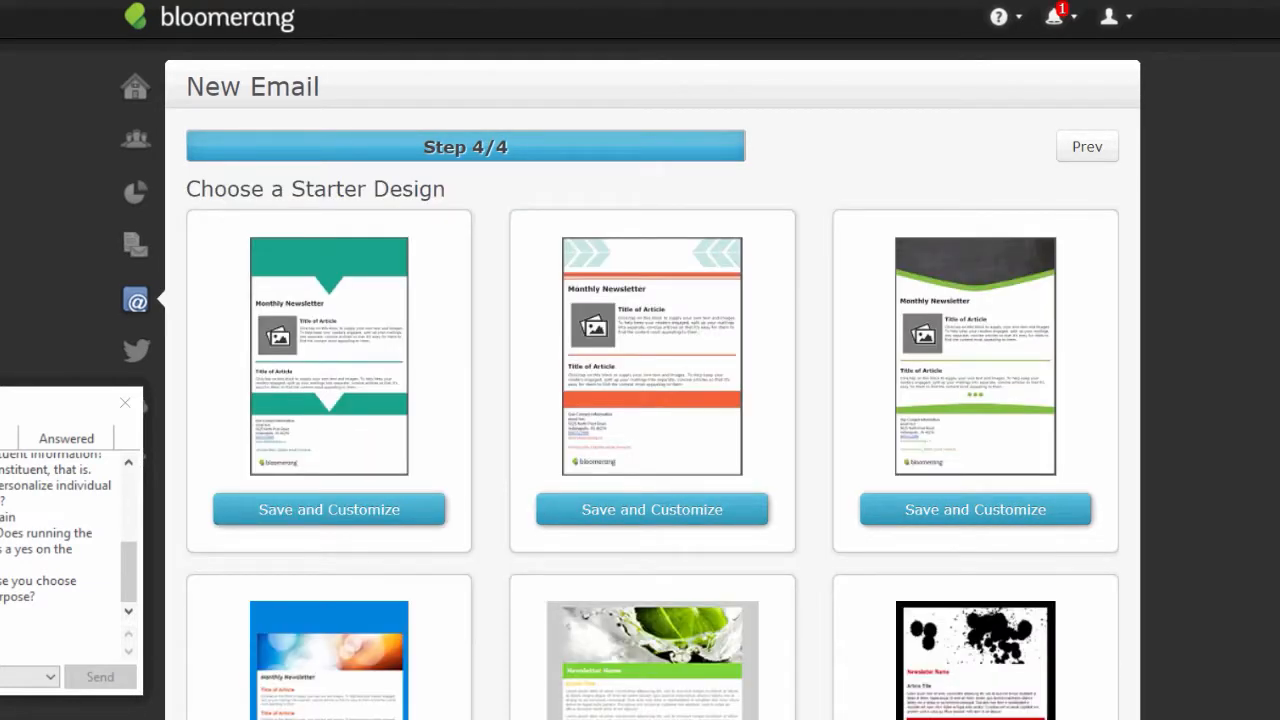
left_click(372, 510)
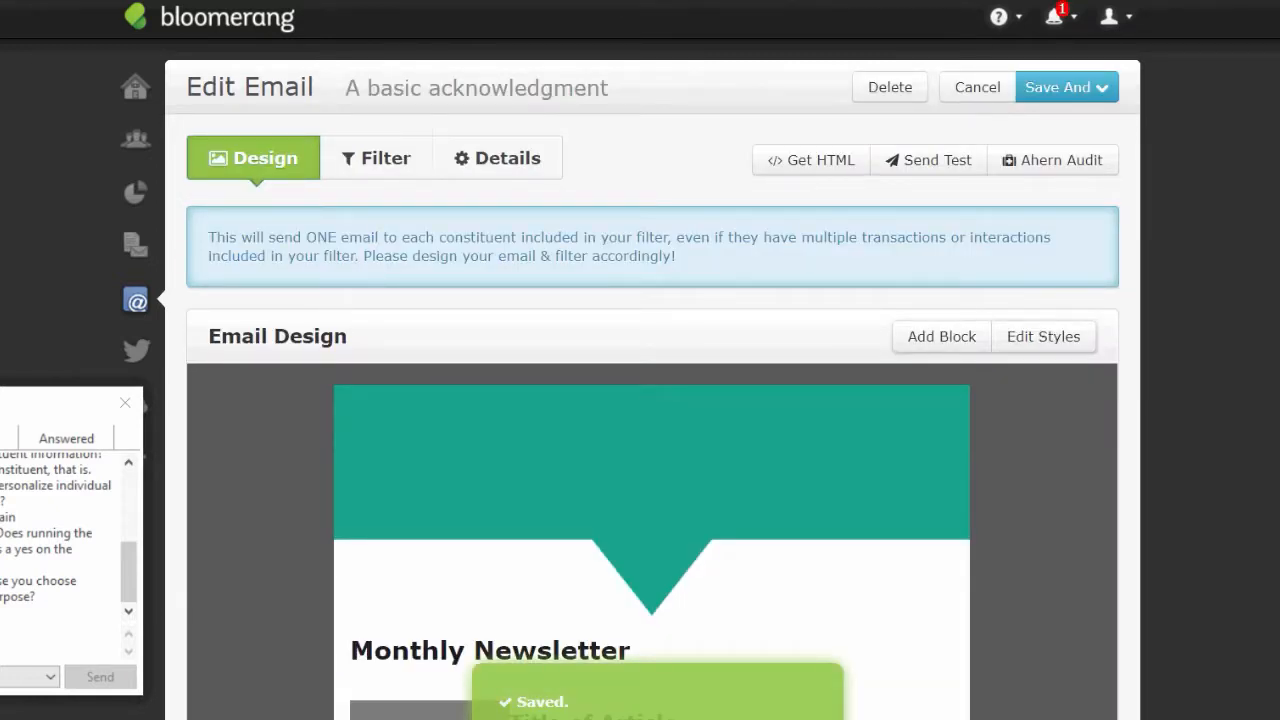
- Change the Monthly Newsletter heading to 'Thank you' and delete the image-and-text article block
scroll(652, 450, "down", 3)
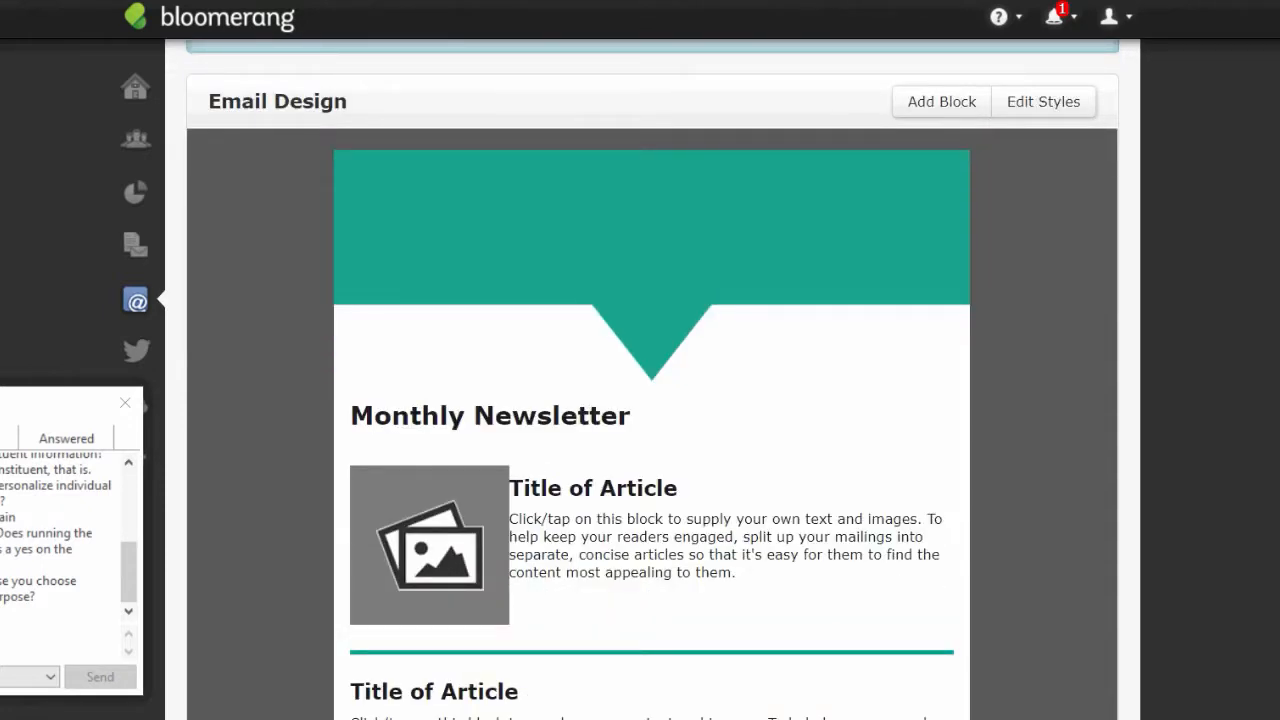
left_click(578, 435)
left_click_drag(600, 303, 318, 298)
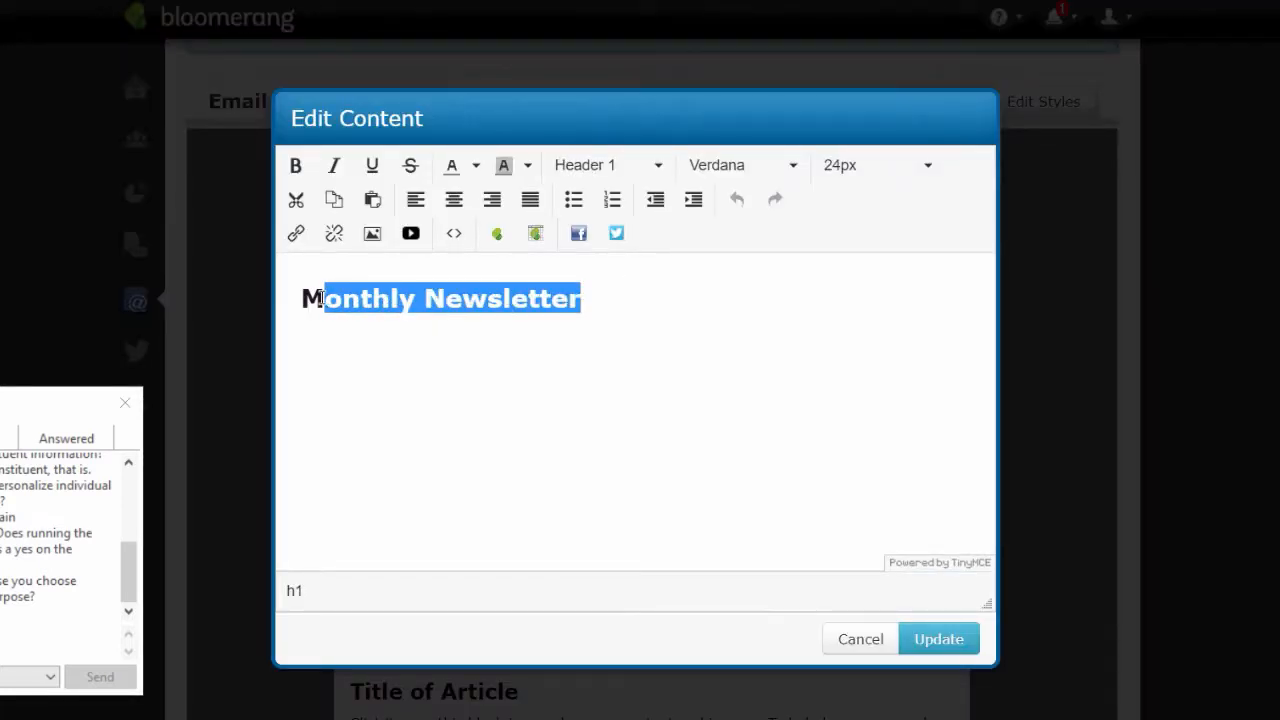
type("Thna")
key("BackSpace")
key("BackSpace")
type("a")
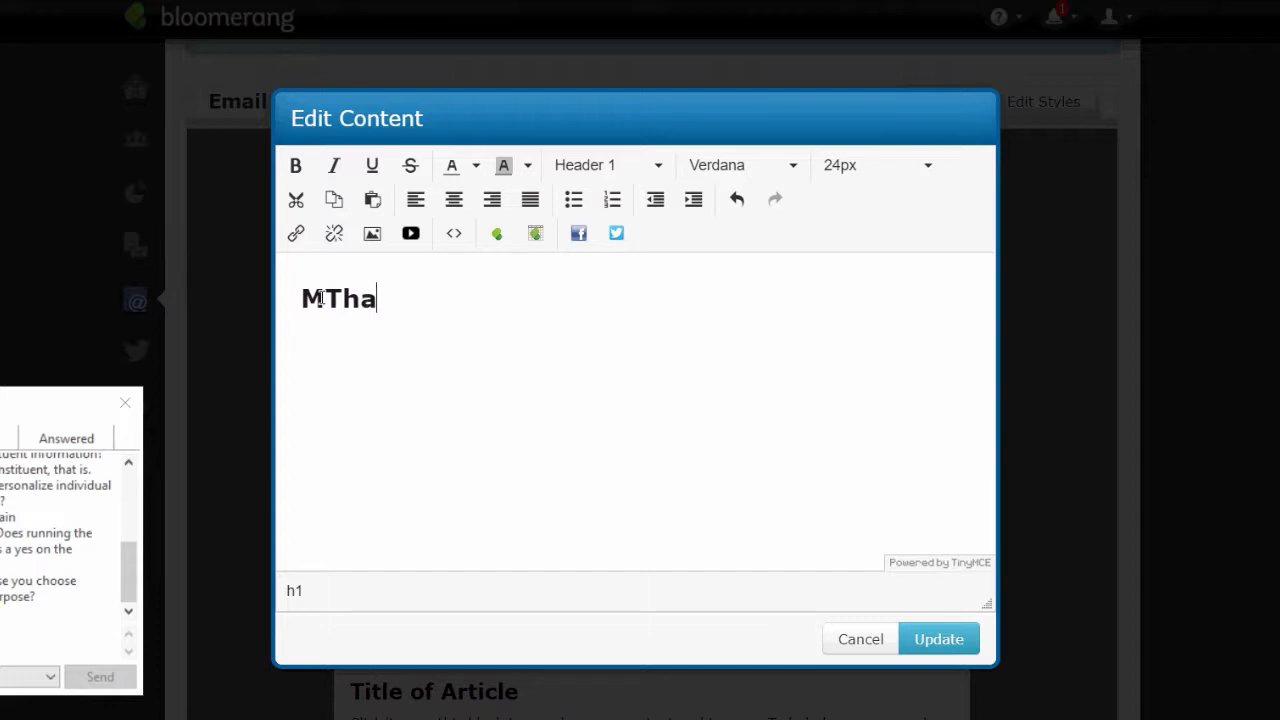
type("nk you")
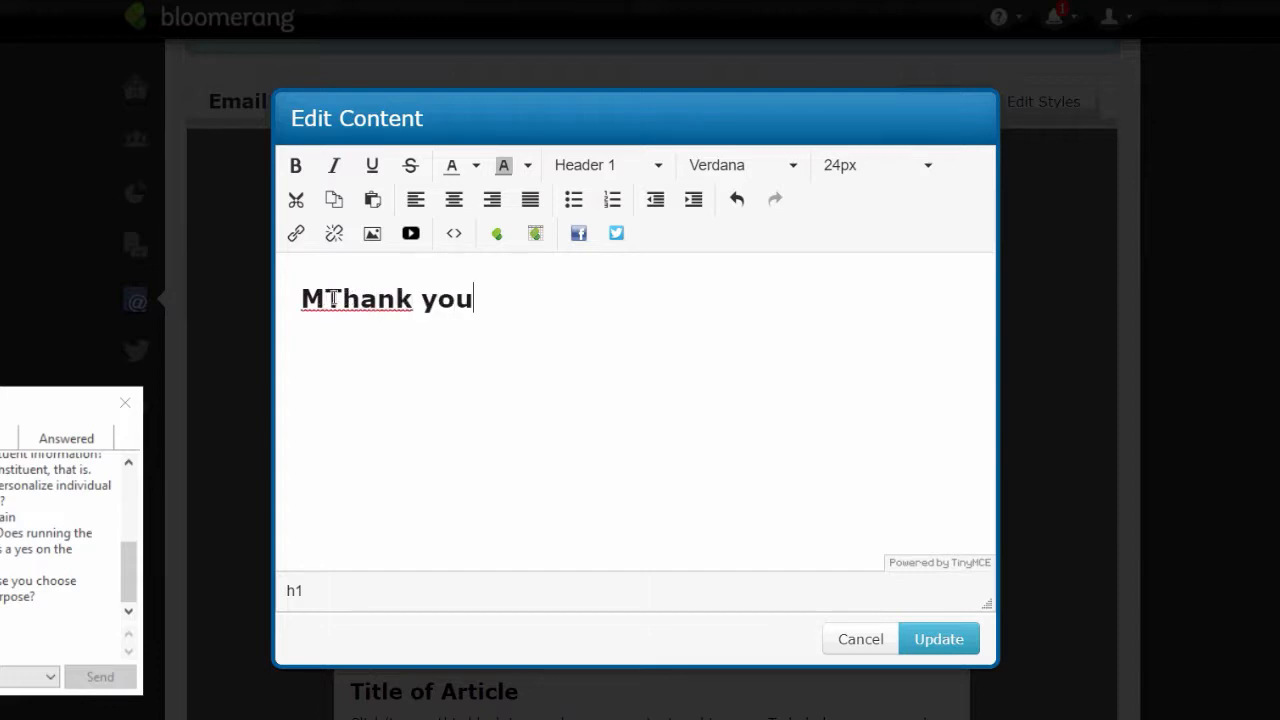
left_click_drag(331, 298, 312, 304)
key("BackSpace")
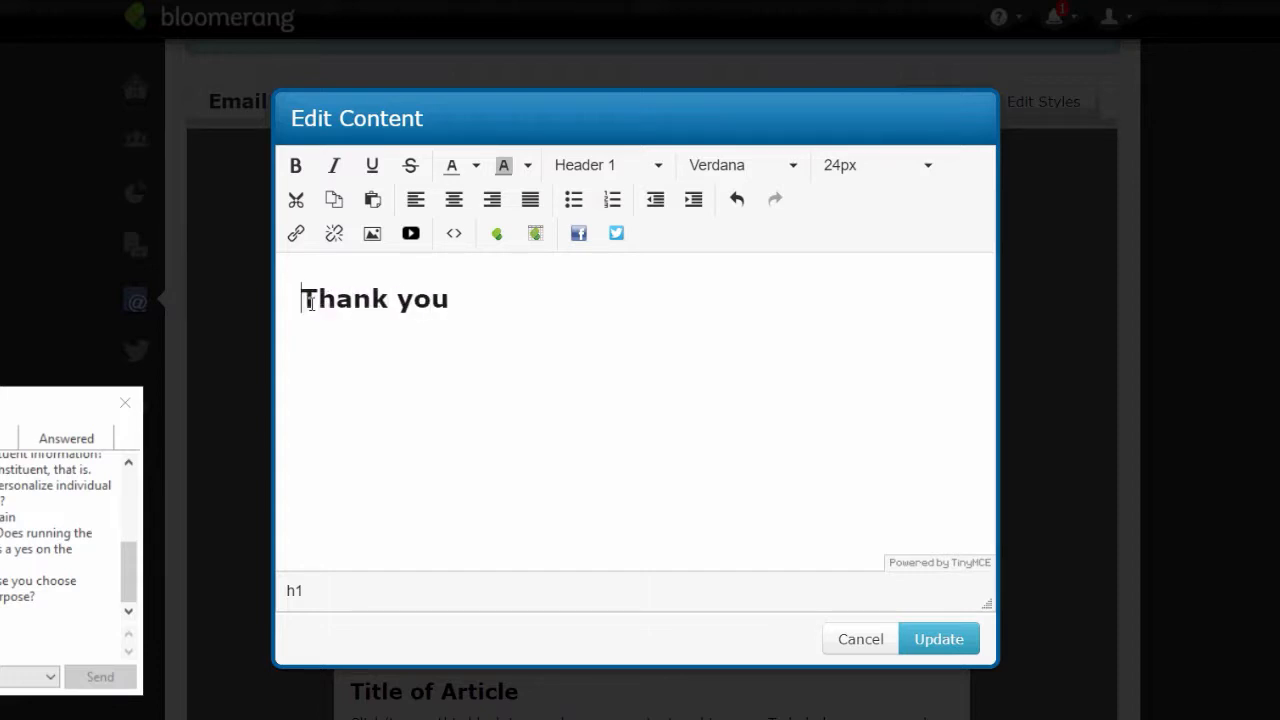
left_click(939, 643)
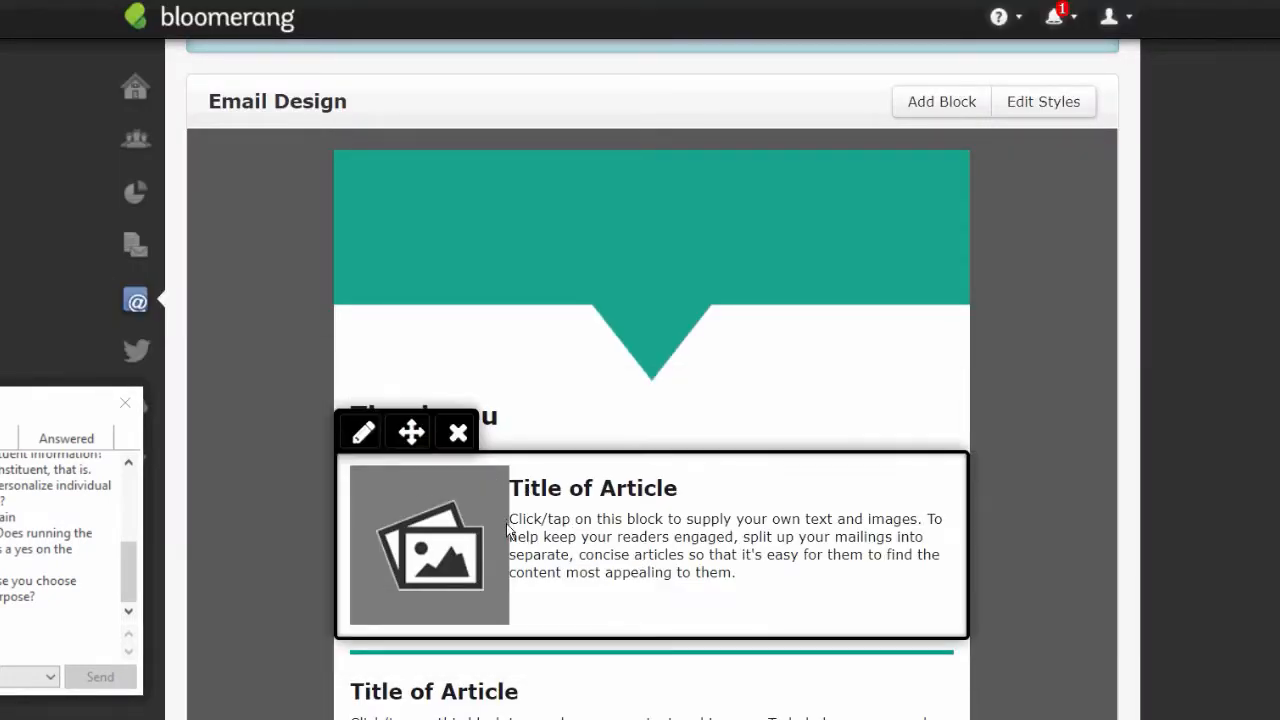
left_click(457, 429)
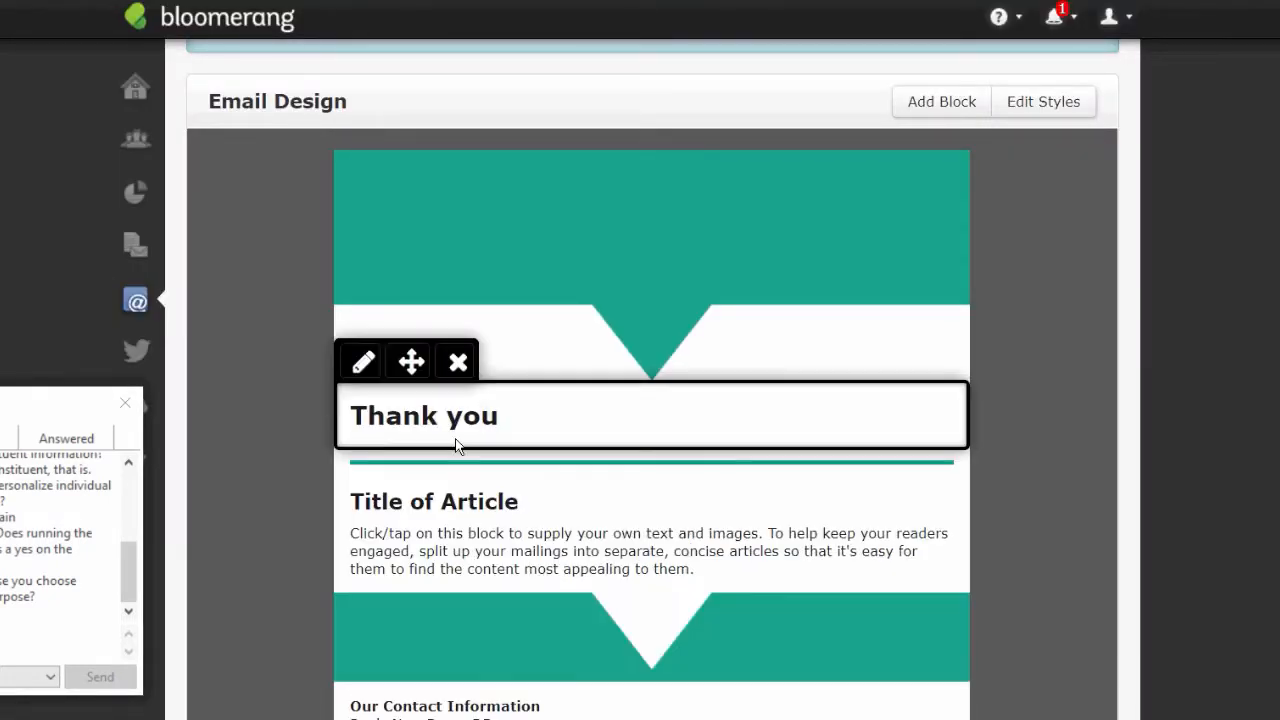
- Replace the article title with 'Dear' followed by the First Name merge field
left_click(543, 532)
left_click(481, 298)
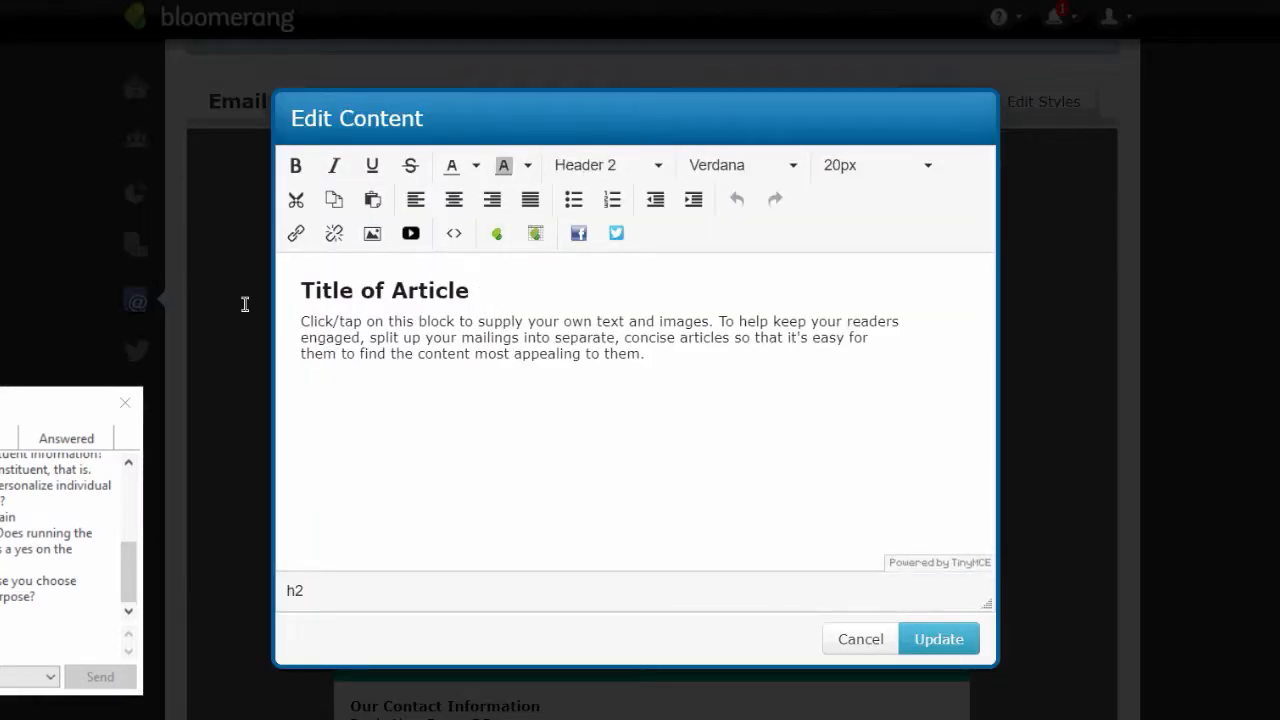
left_click(351, 284, "shift")
left_click_drag(351, 284, 294, 286)
key("BackSpace")
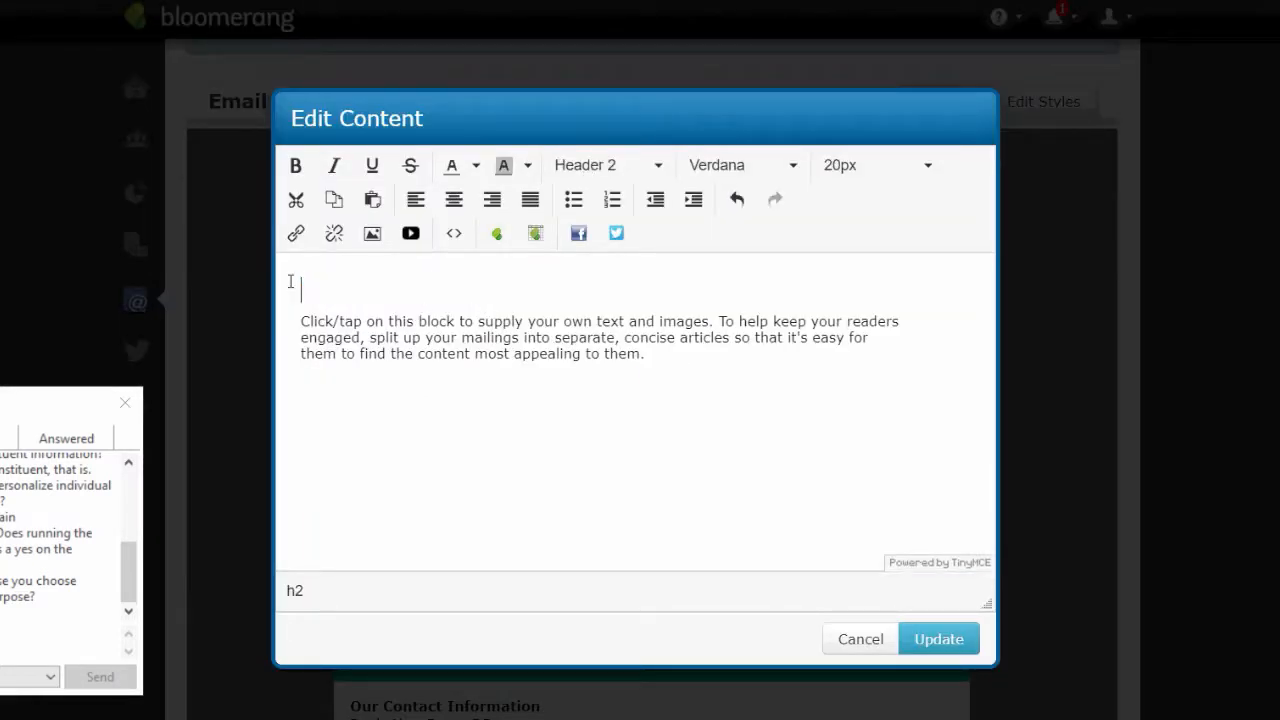
key("Return")
type("Dear")
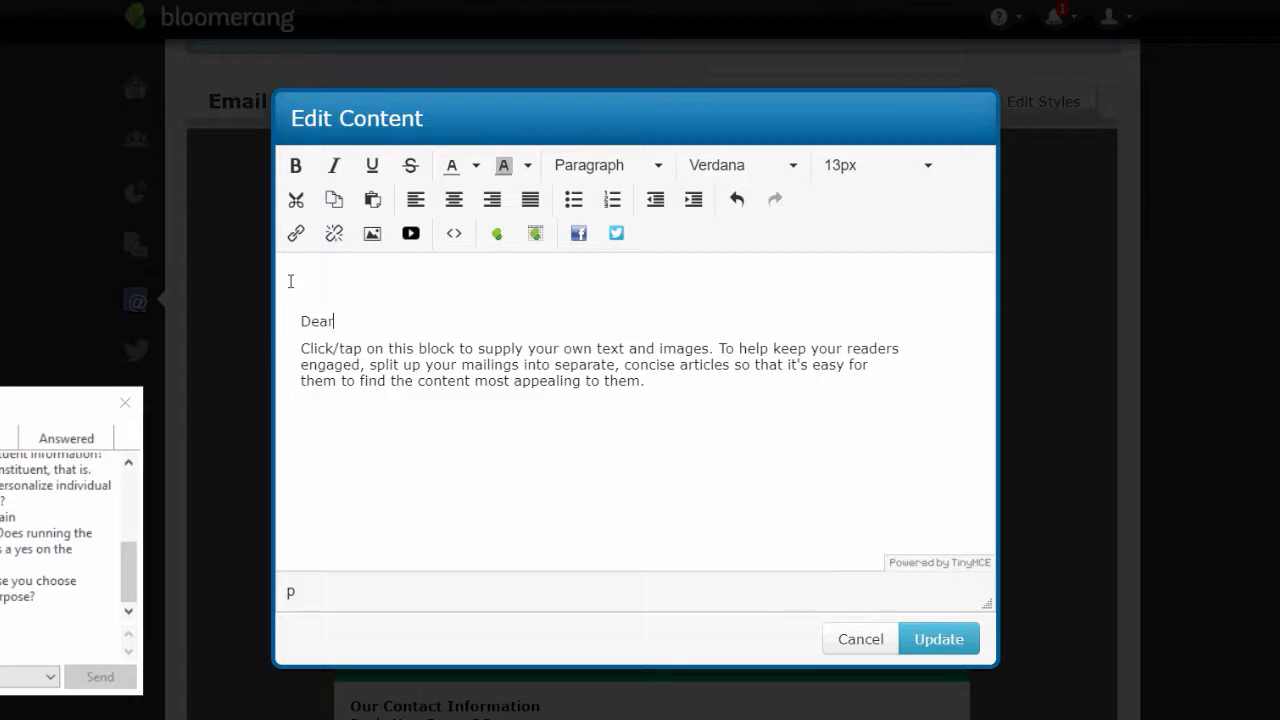
left_click(495, 233)
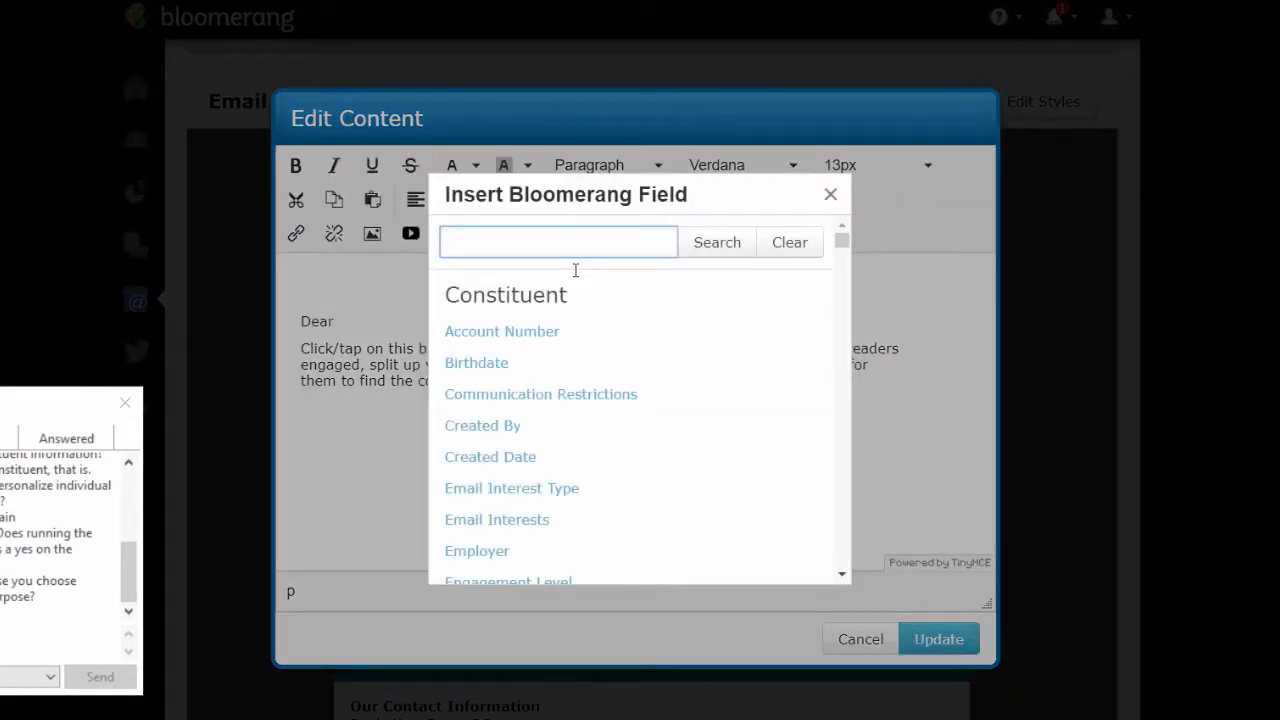
type("first name")
left_click(729, 249)
left_click(506, 338)
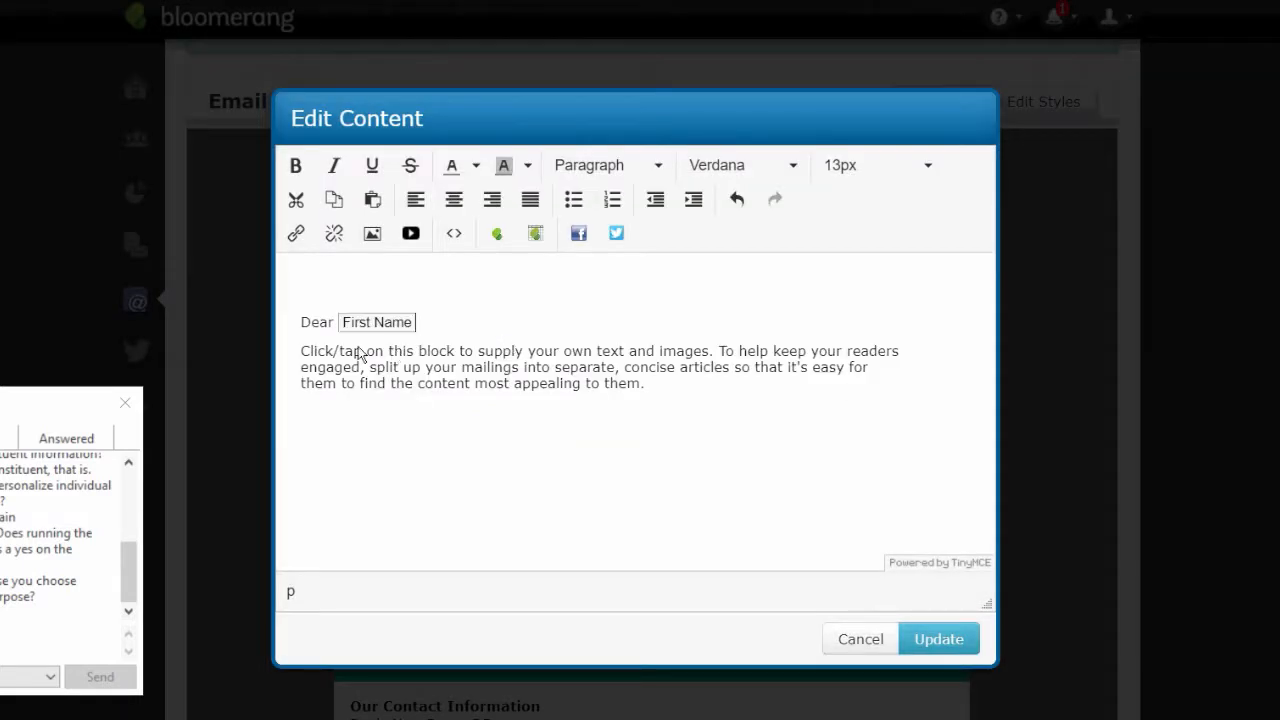
- Replace the placeholder paragraph with the line 'Thank you for your gift of'
left_click_drag(304, 354, 690, 406)
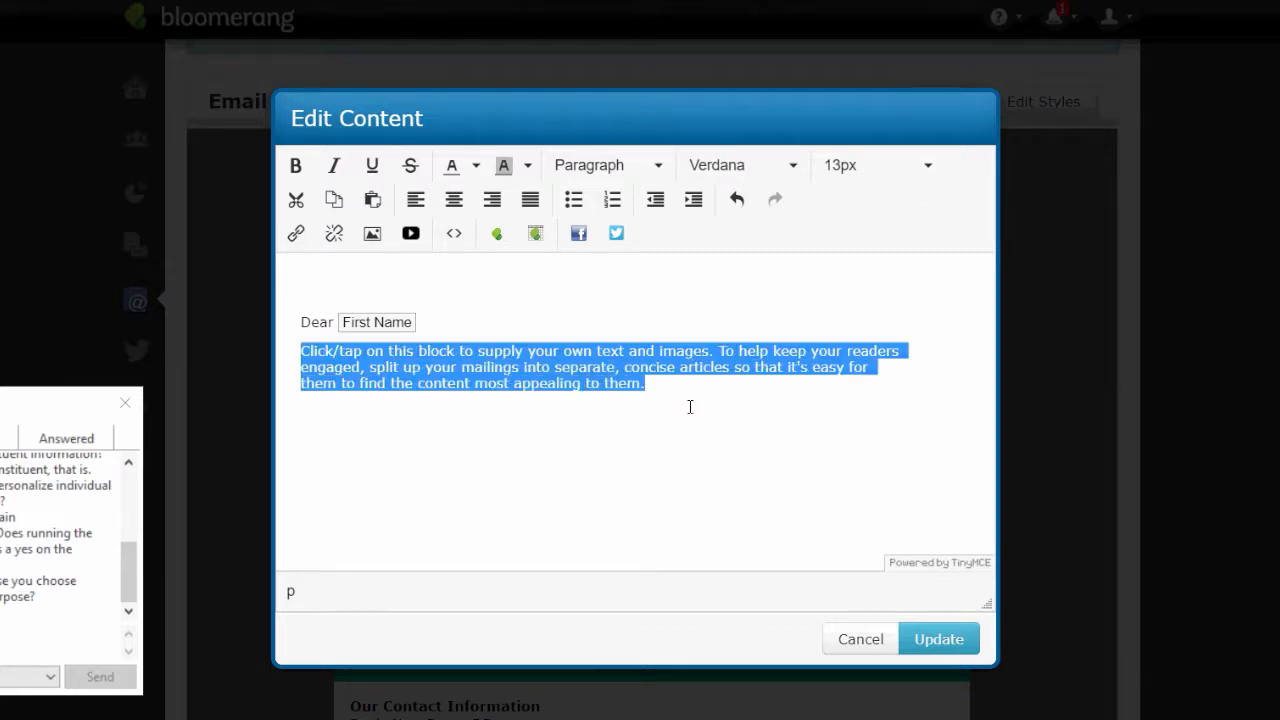
type("amoun")
key("BackSpace")
key("BackSpace")
key("BackSpace")
key("BackSpace")
key("BackSpace")
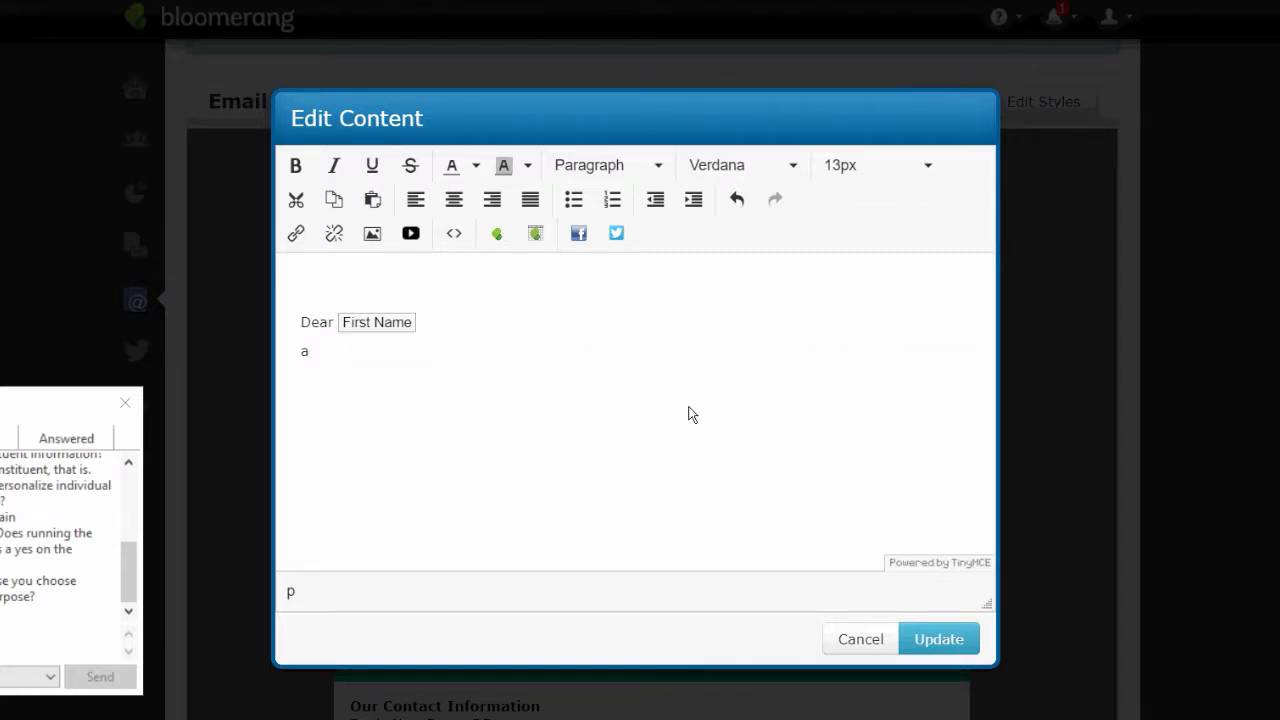
type("than")
key("BackSpace")
key("BackSpace")
key("BackSpace")
key("Return")
type("Thank you; for")
key("BackSpace")
key("BackSpace")
key("BackSpace")
key("BackSpace")
type("for your gif")
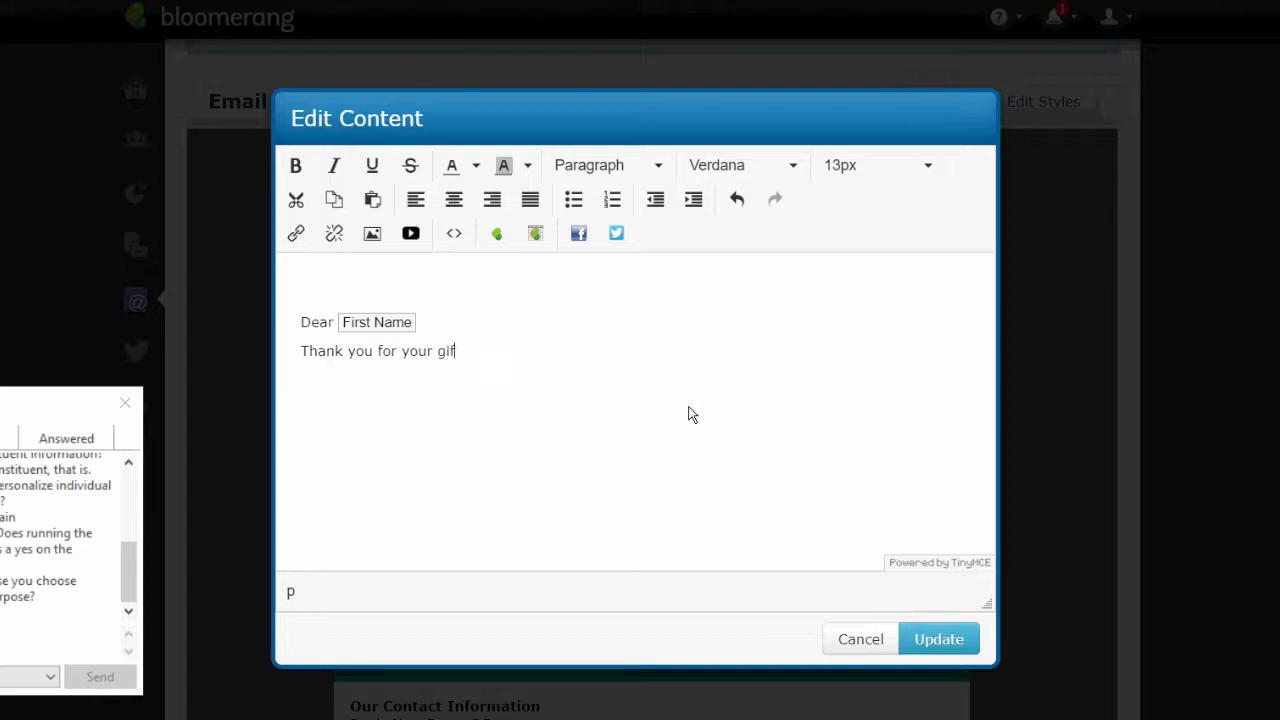
type("t of")
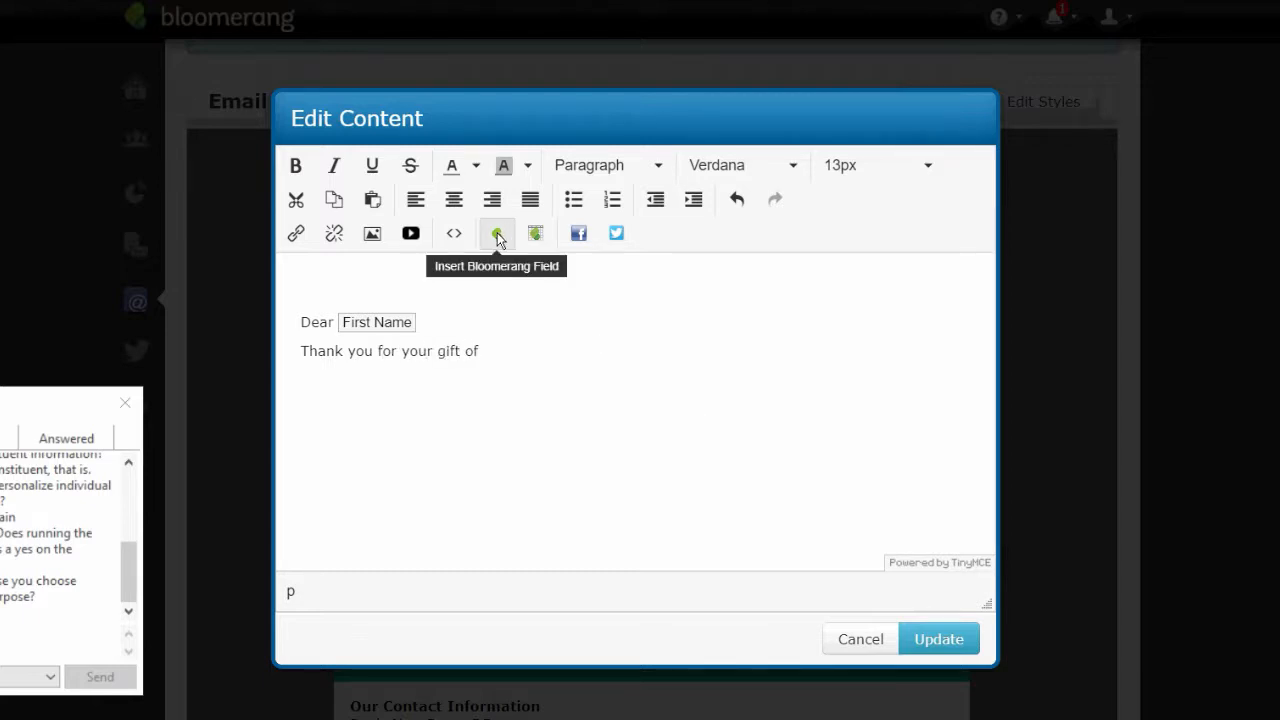
- Insert the transaction Amount merge field plus a period, and update the article
left_click(498, 238)
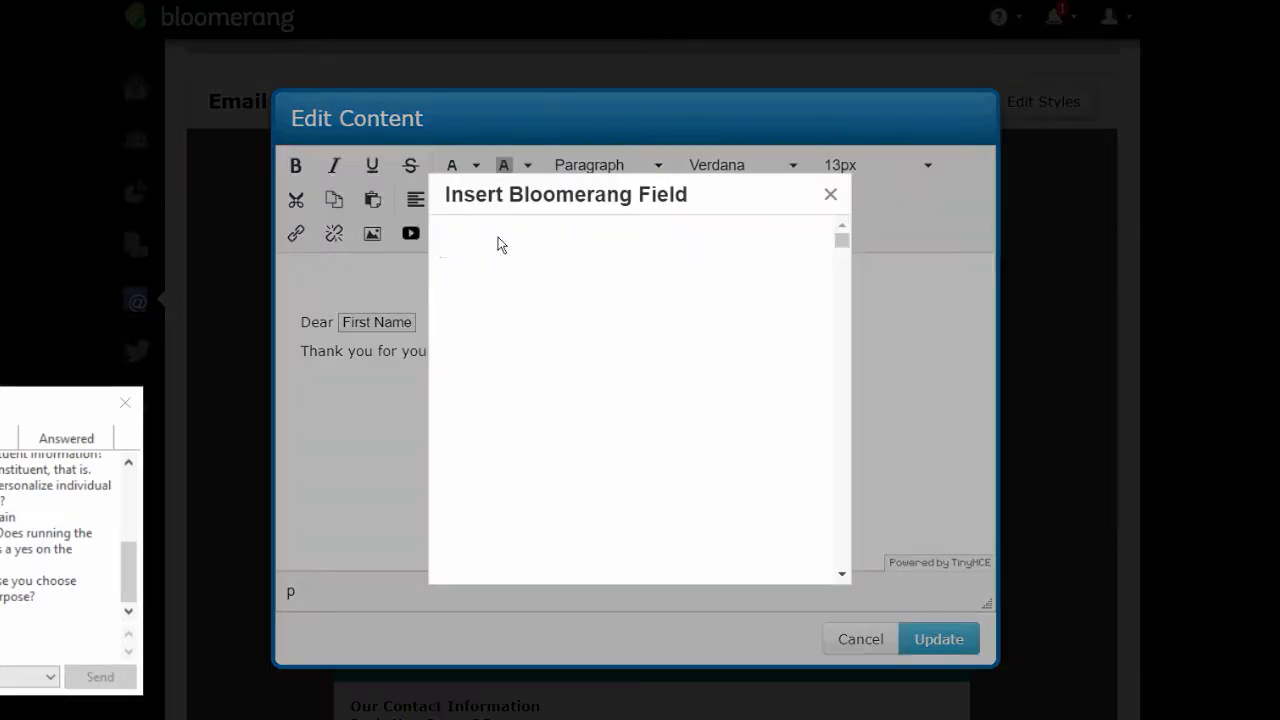
type("amoun")
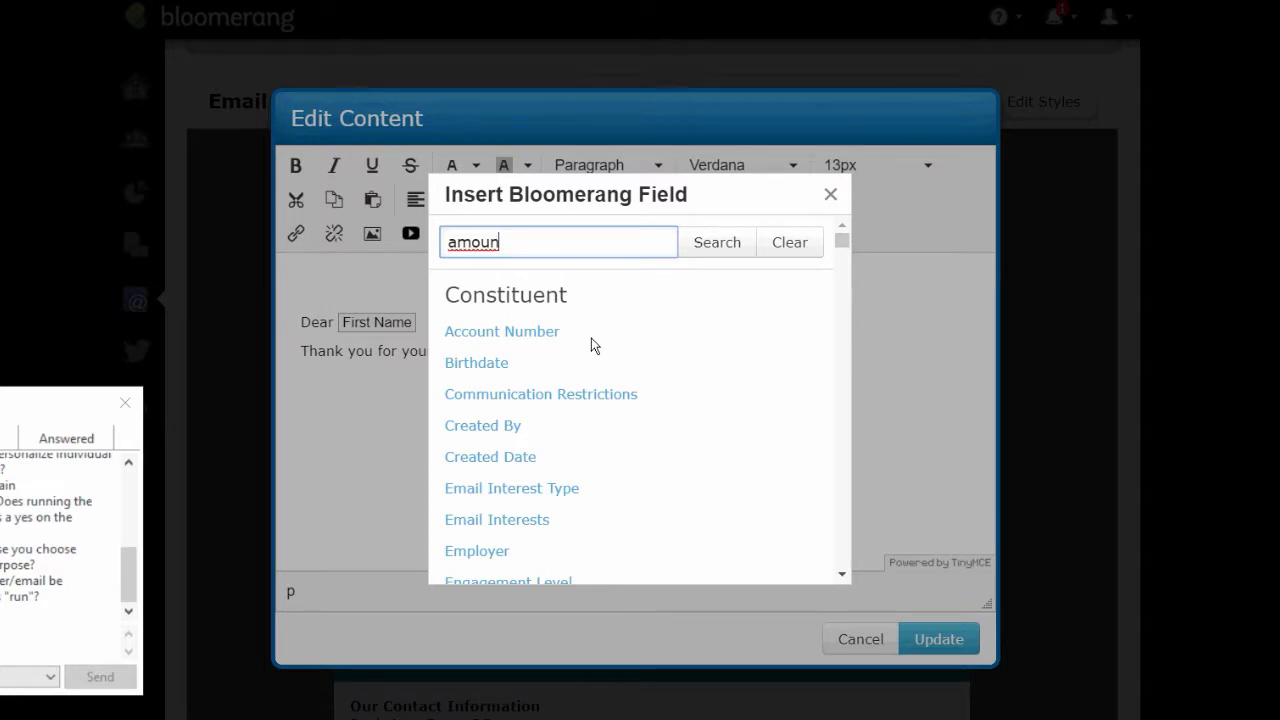
left_click(794, 478)
left_click(841, 576)
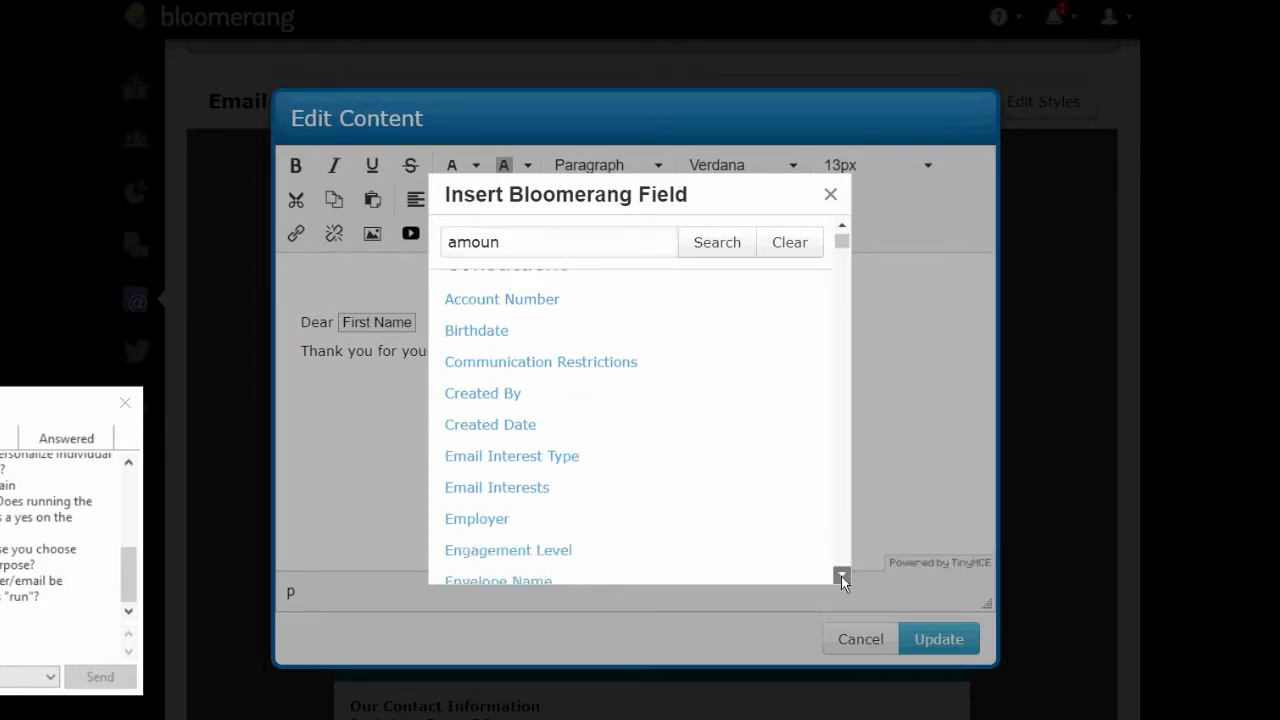
left_click(841, 576)
right_click(841, 576)
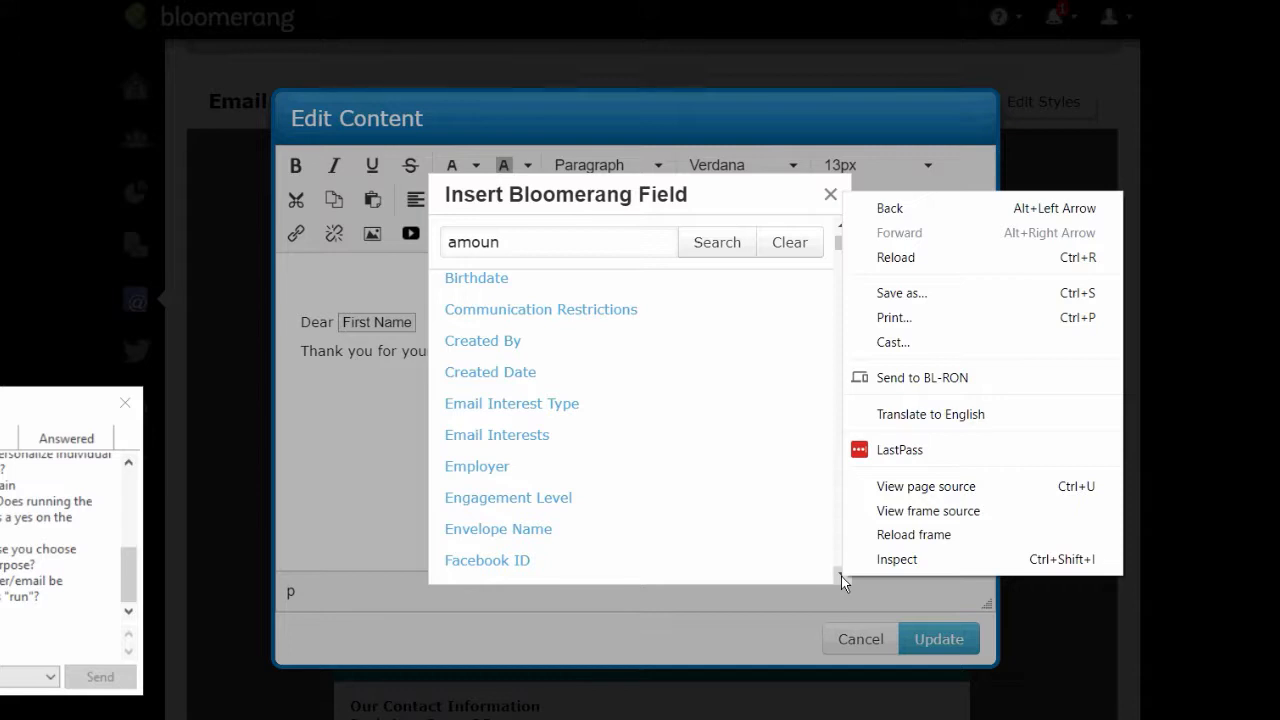
left_click(841, 575)
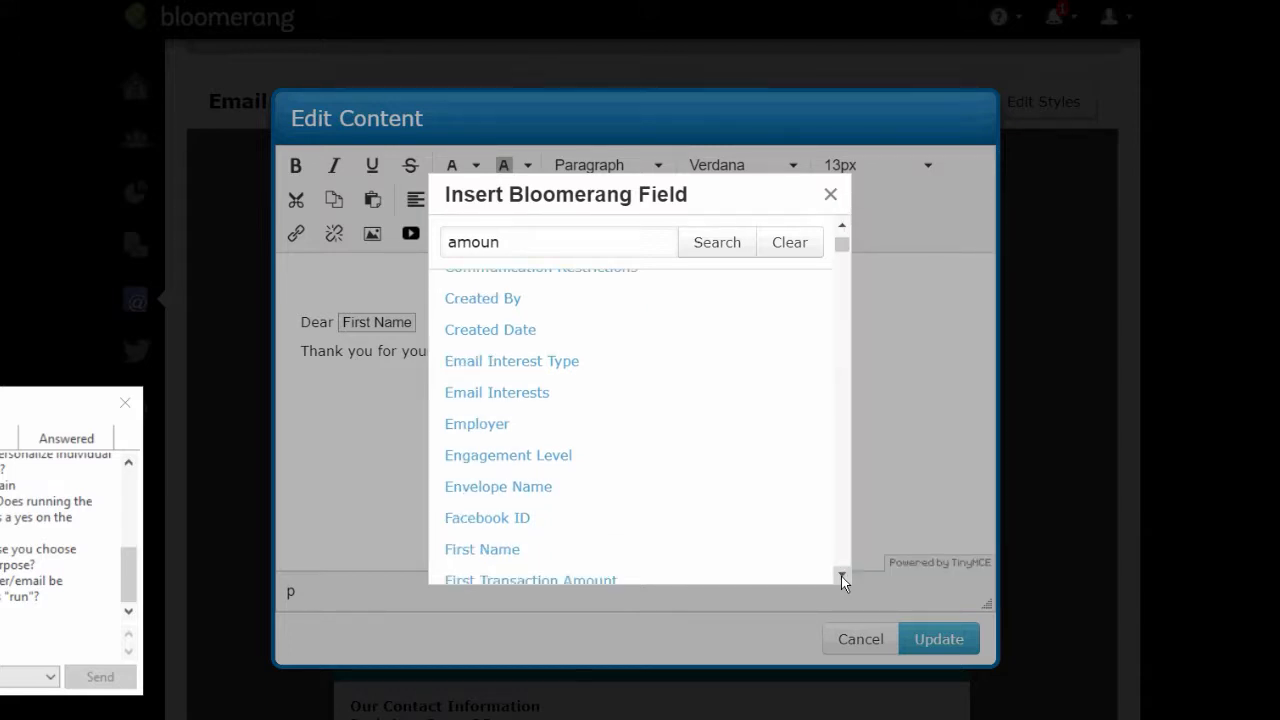
left_click(518, 249)
type("t")
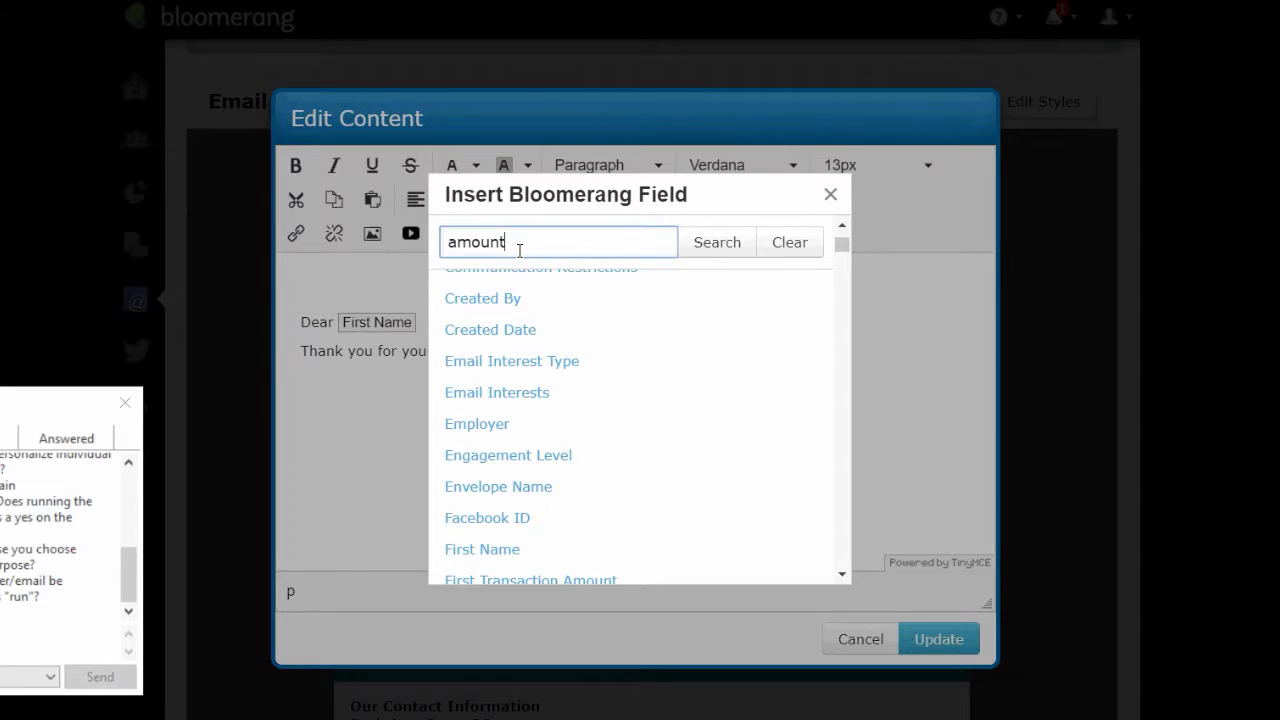
left_click(726, 244)
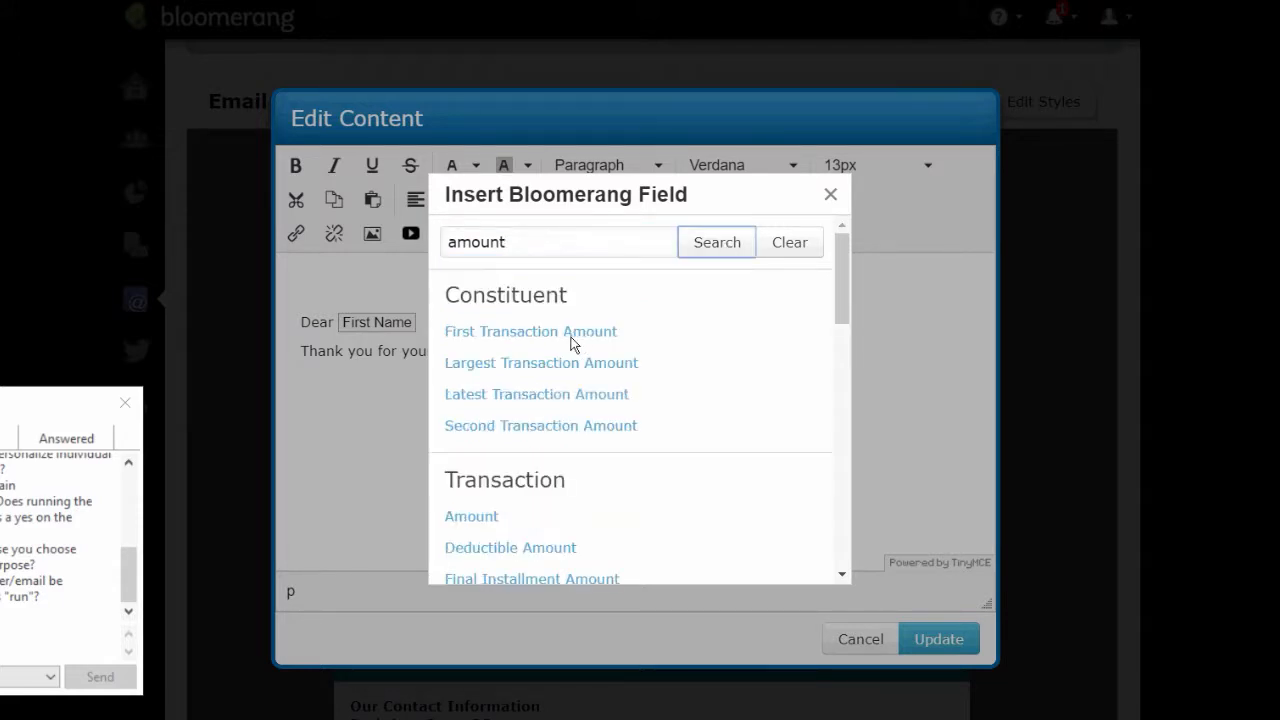
left_click(484, 516)
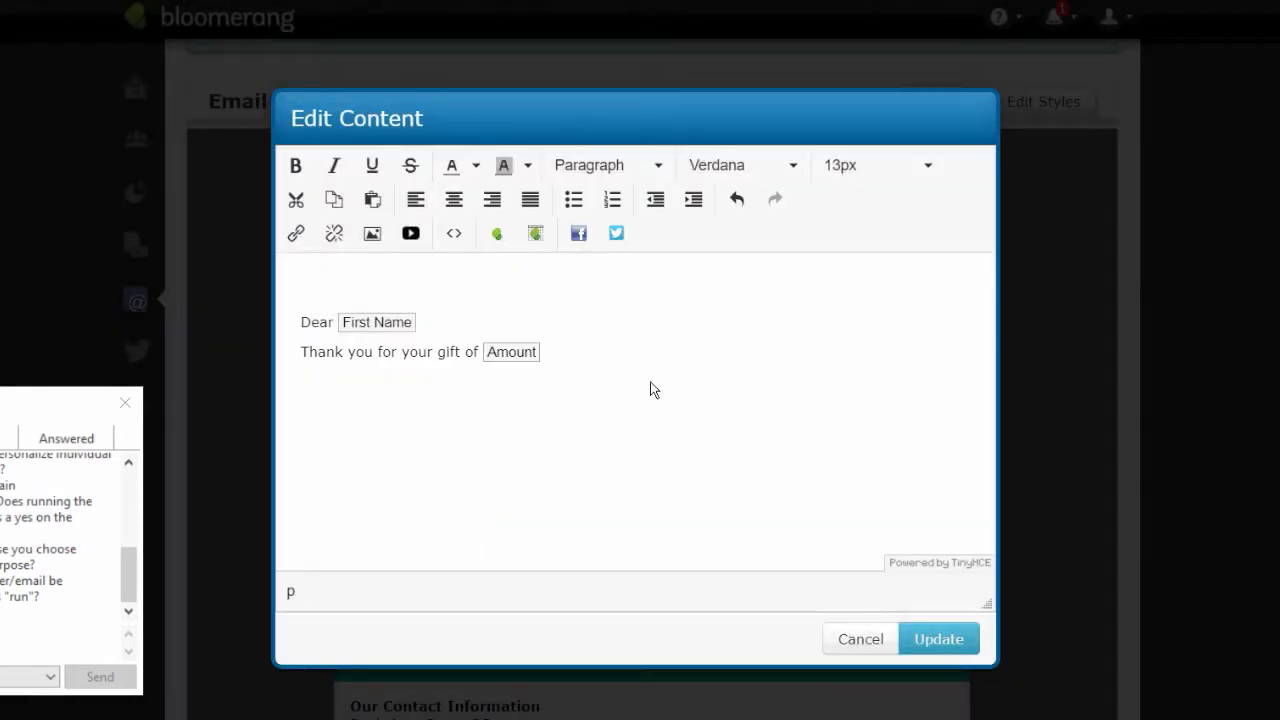
type(".")
left_click(933, 636)
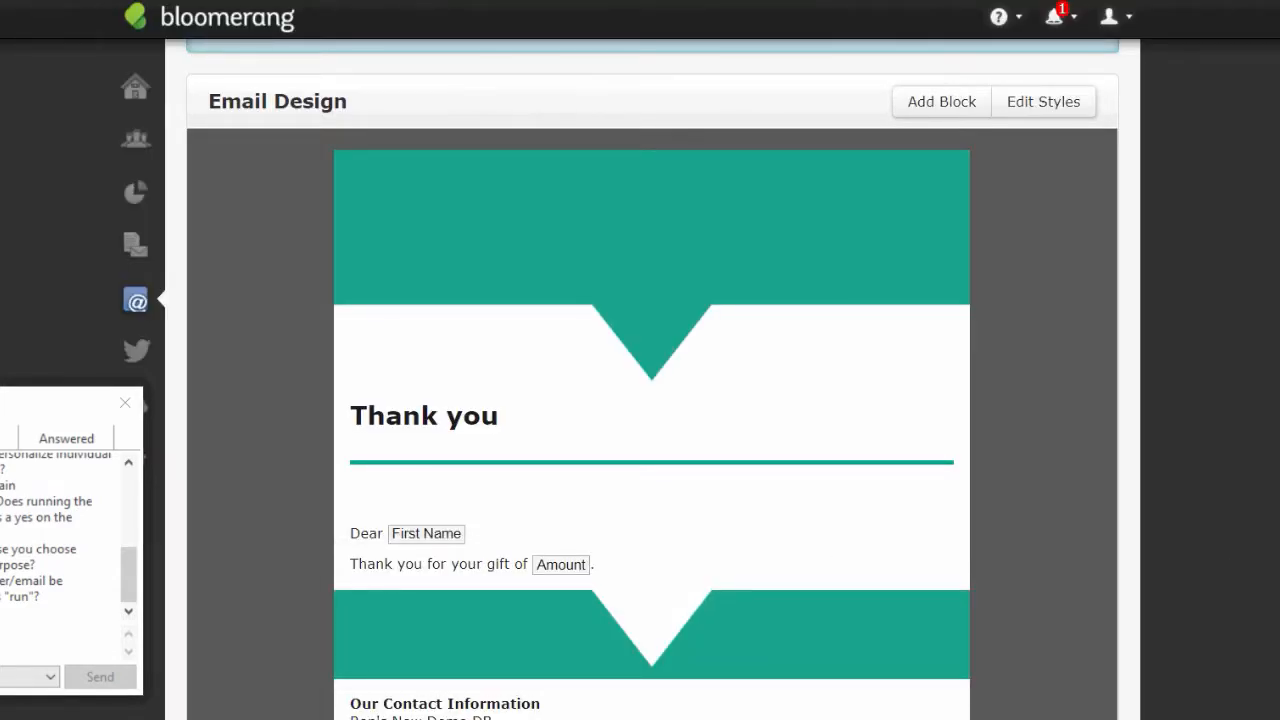
- Swap the placeholder header image for the Bloomerang Academy castle image from the gallery
left_click(634, 275)
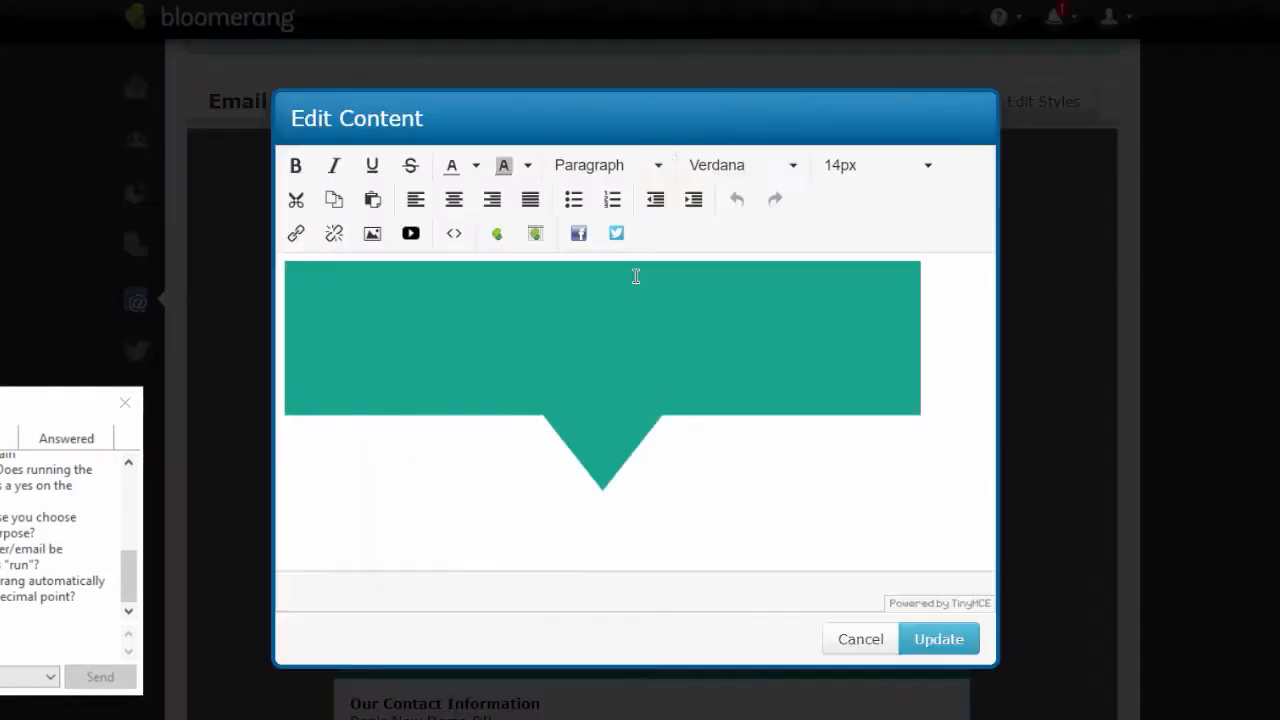
left_click(563, 329)
key("Delete")
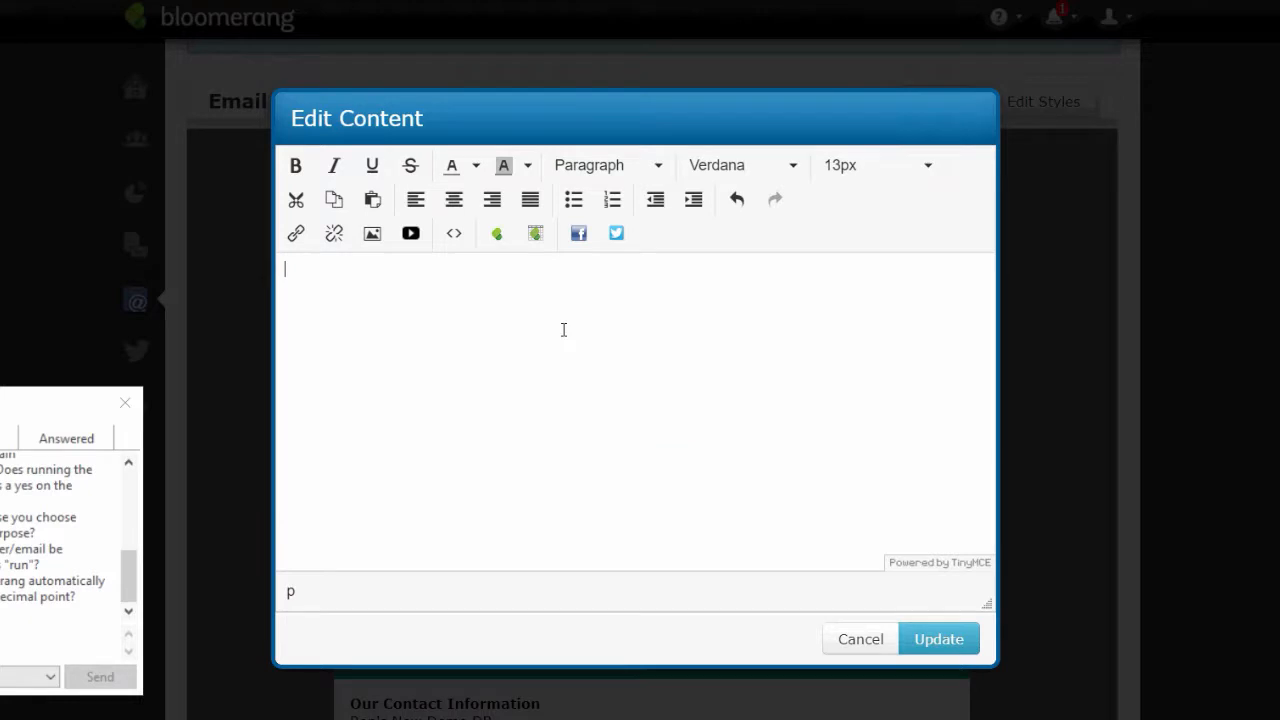
left_click(374, 236)
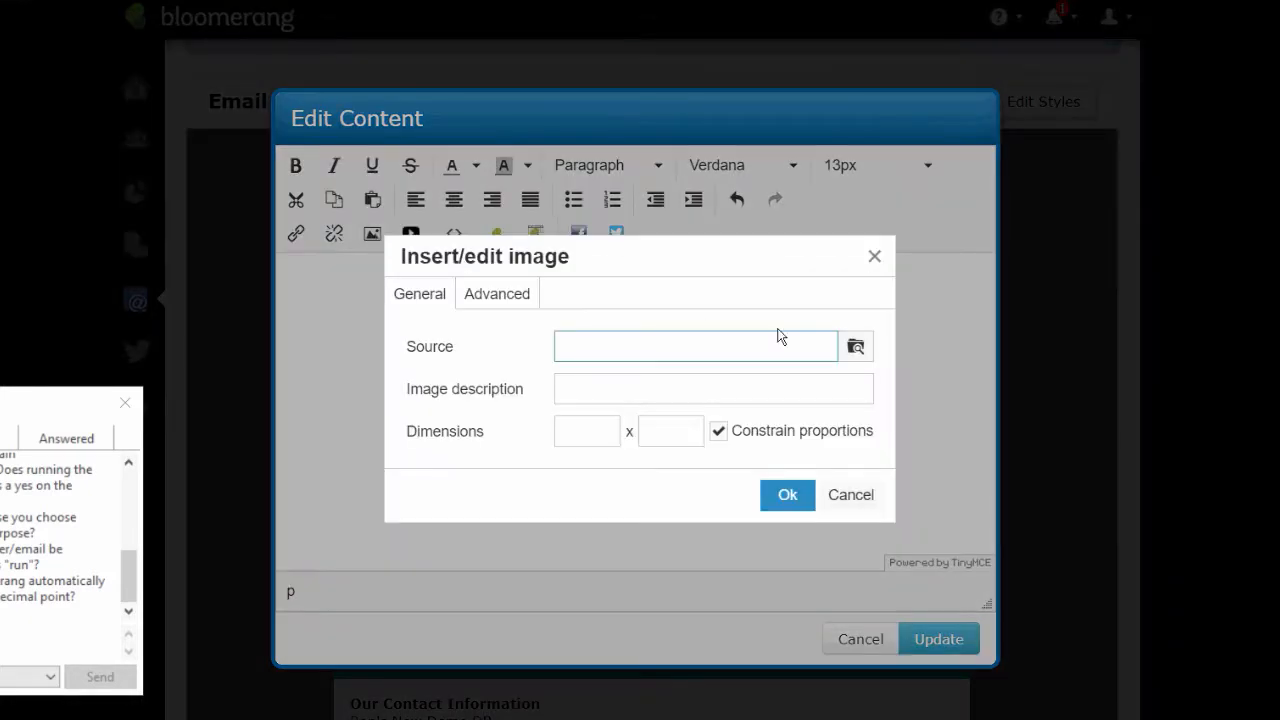
left_click(852, 344)
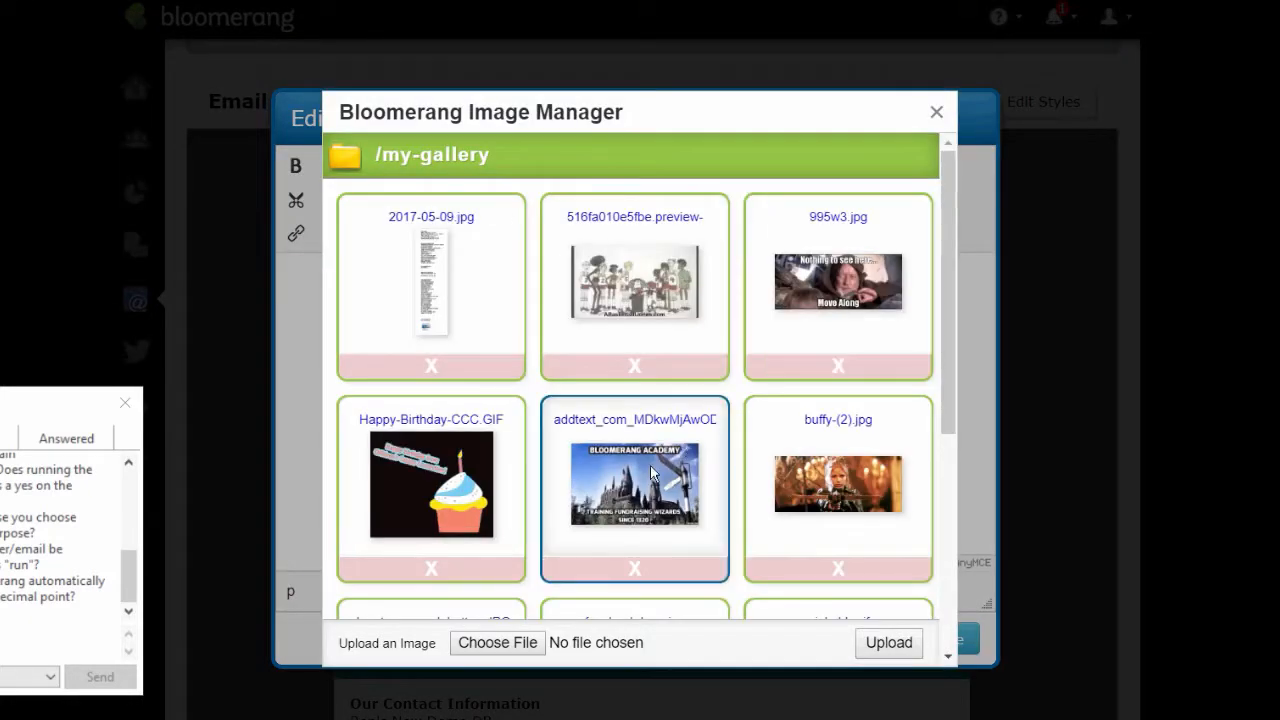
left_click(612, 502)
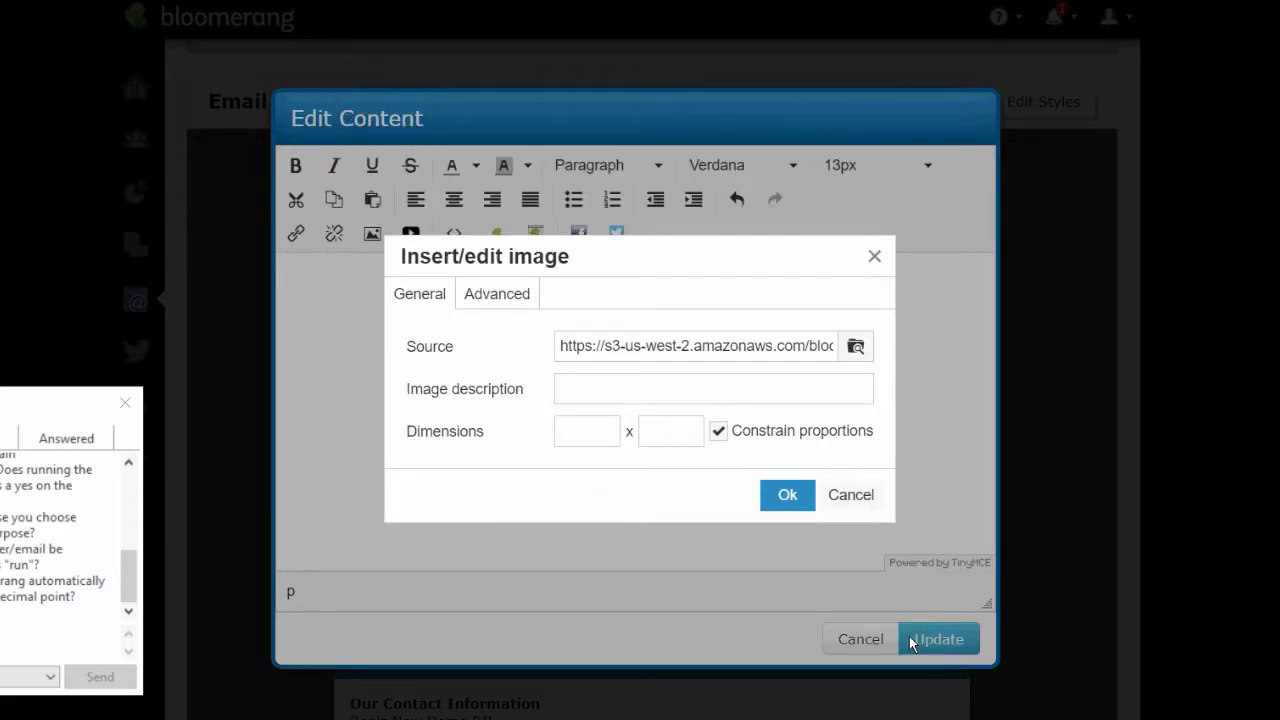
left_click(787, 497)
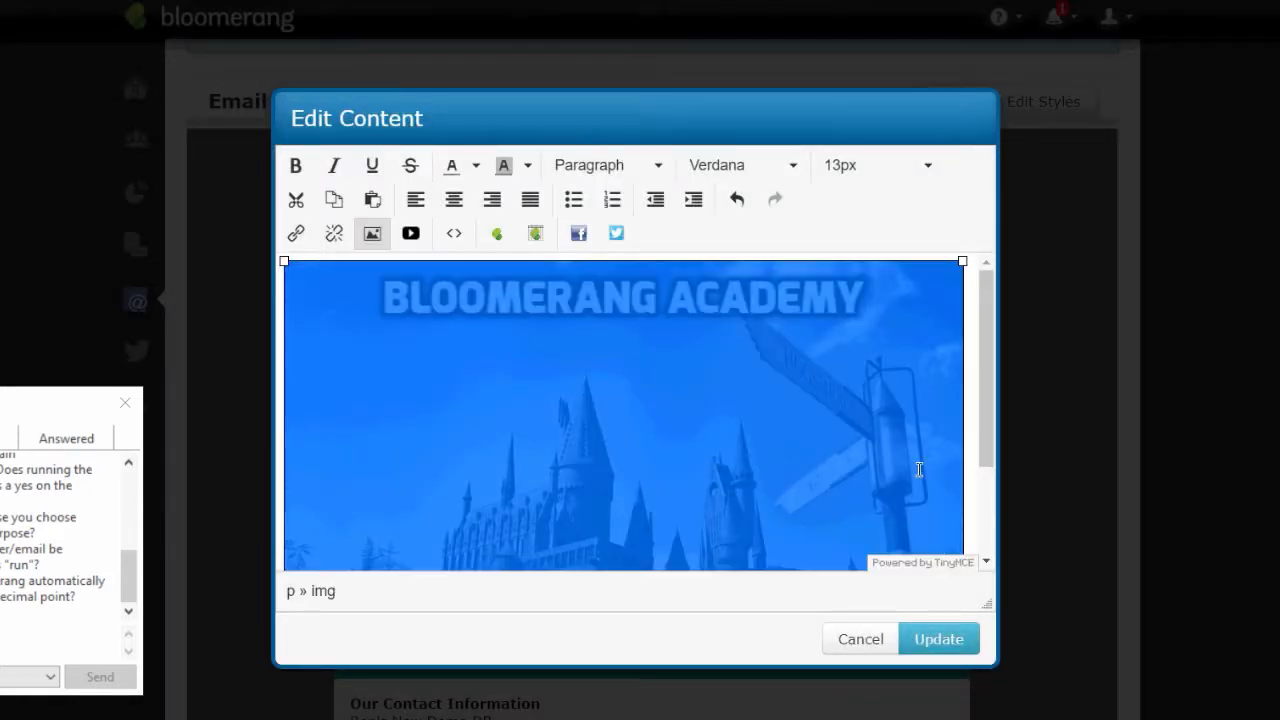
left_click(968, 640)
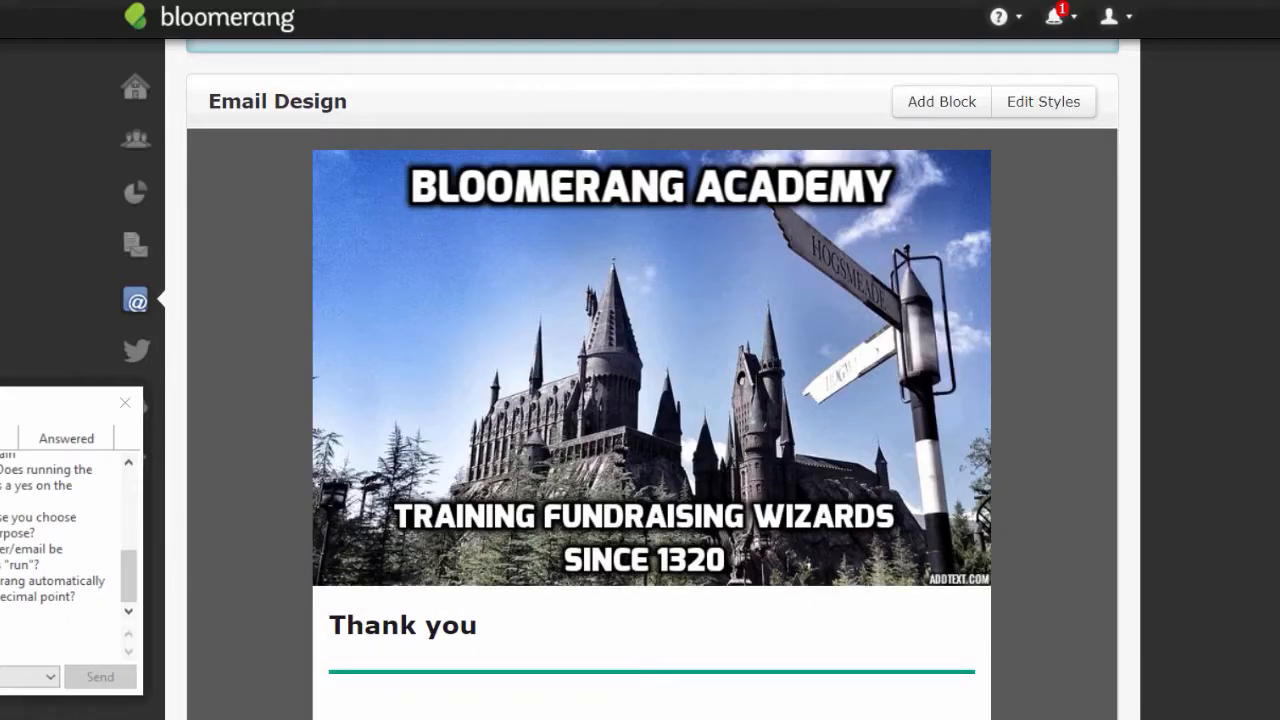
scroll(652, 400, "down", 1)
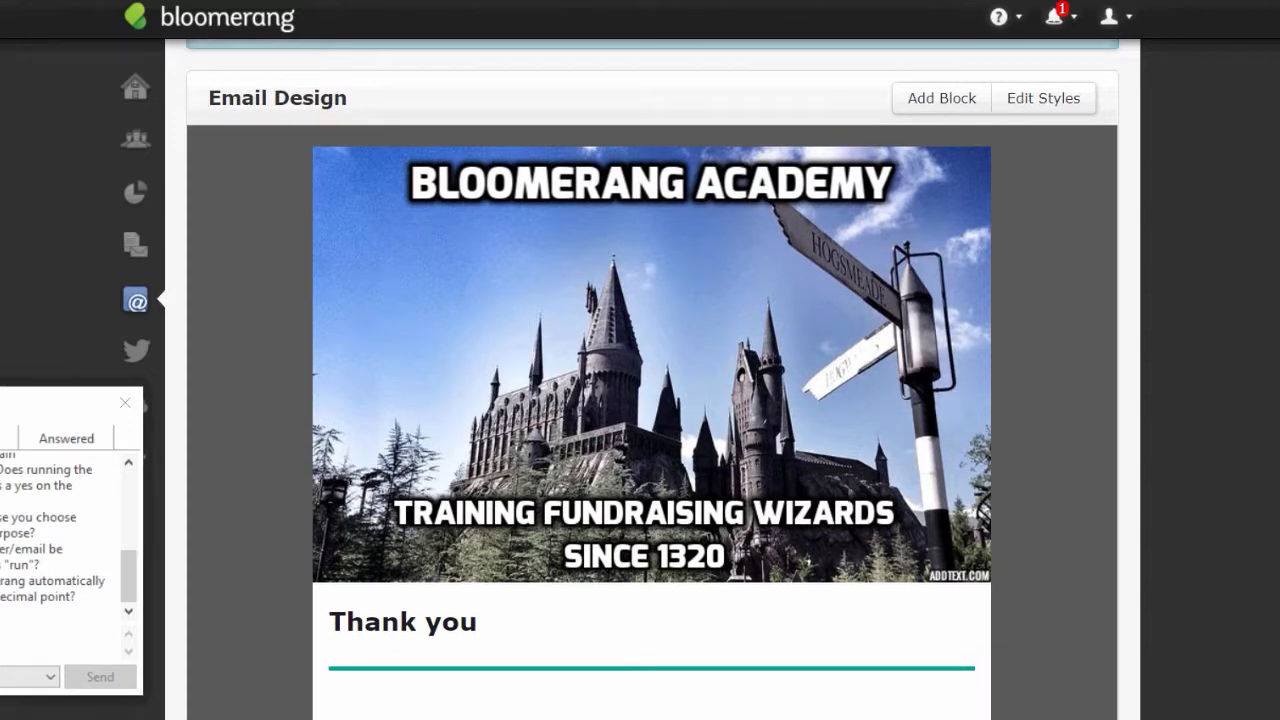
scroll(652, 400, "down", 2)
scroll(652, 400, "down", 1)
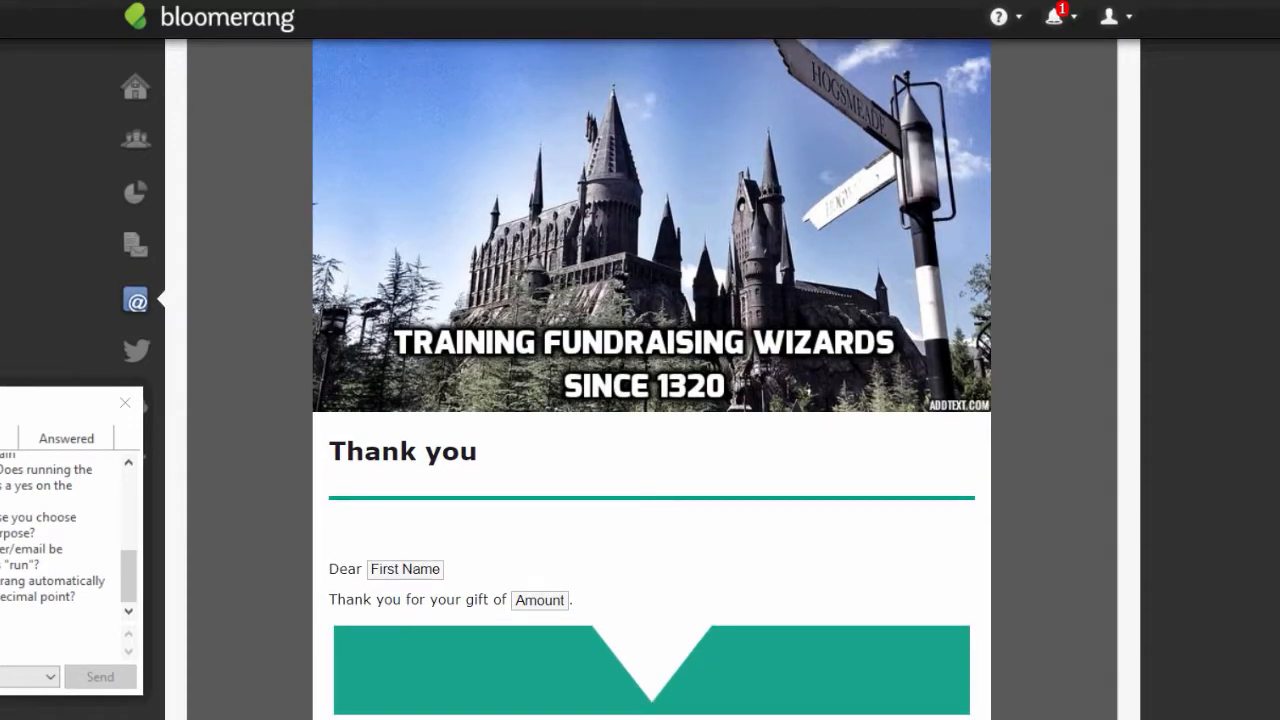
scroll(652, 400, "down", 1)
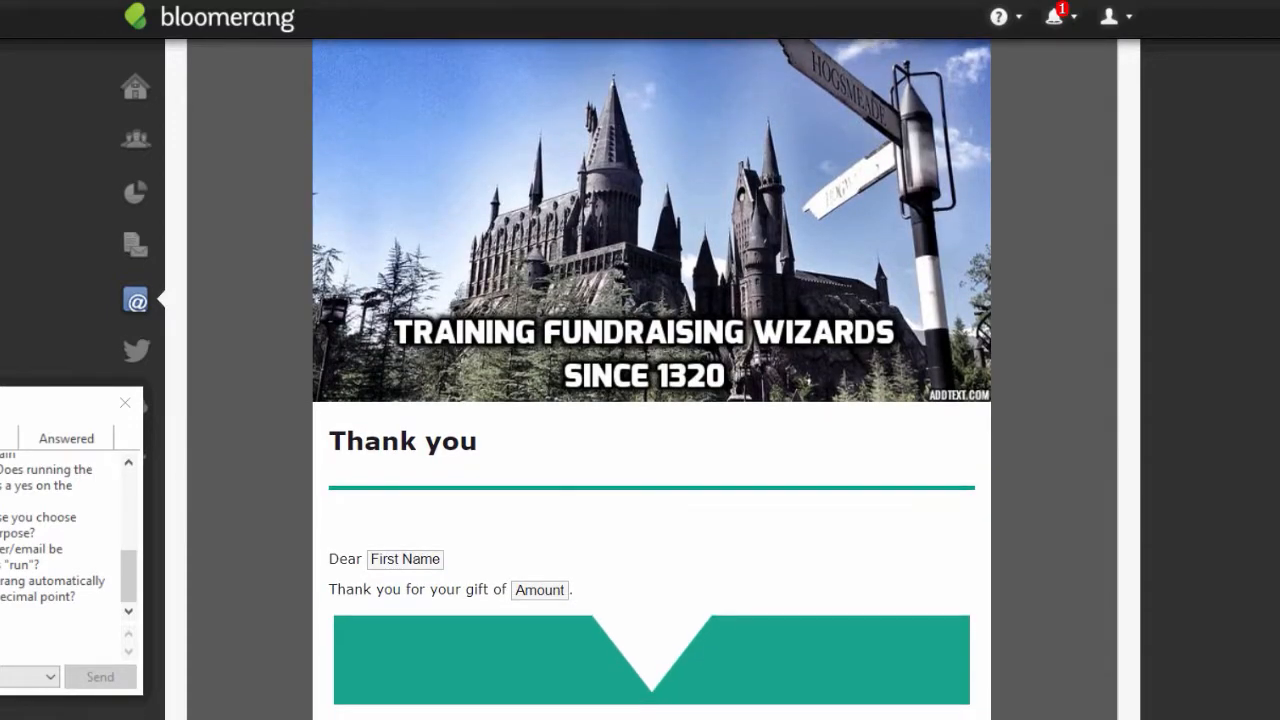
scroll(652, 400, "down", 1)
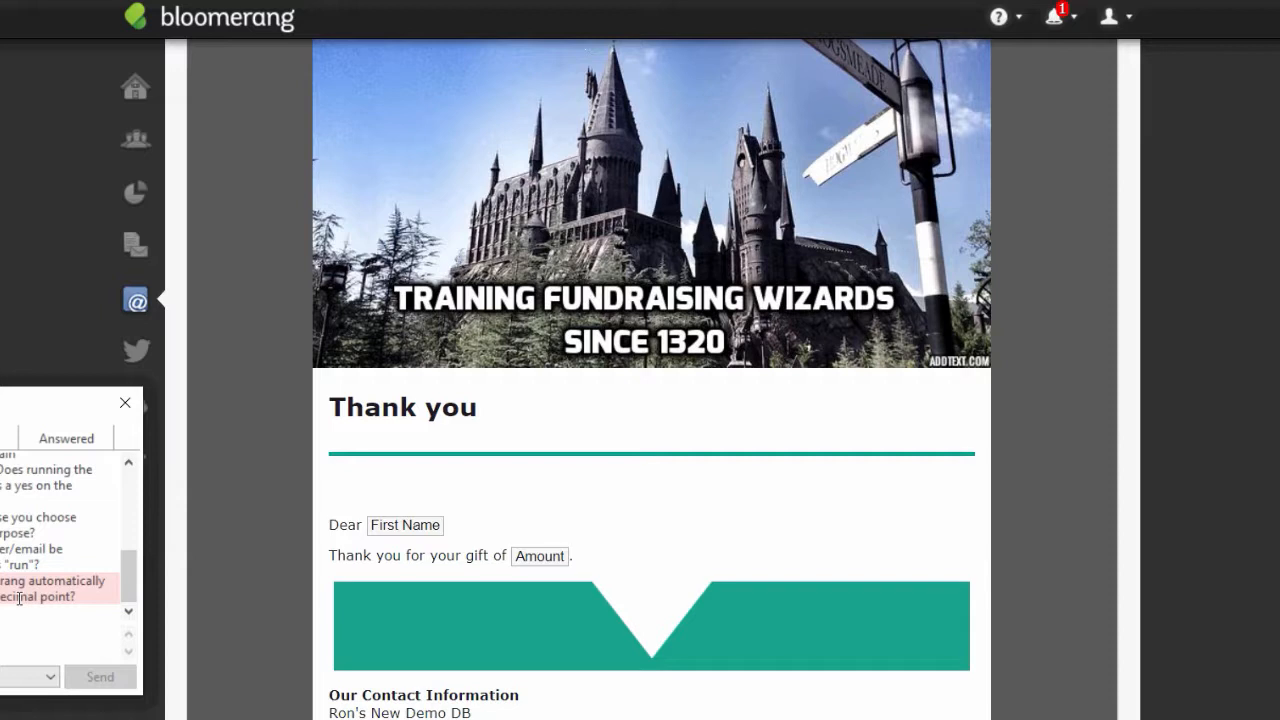
mouse_move(502, 573)
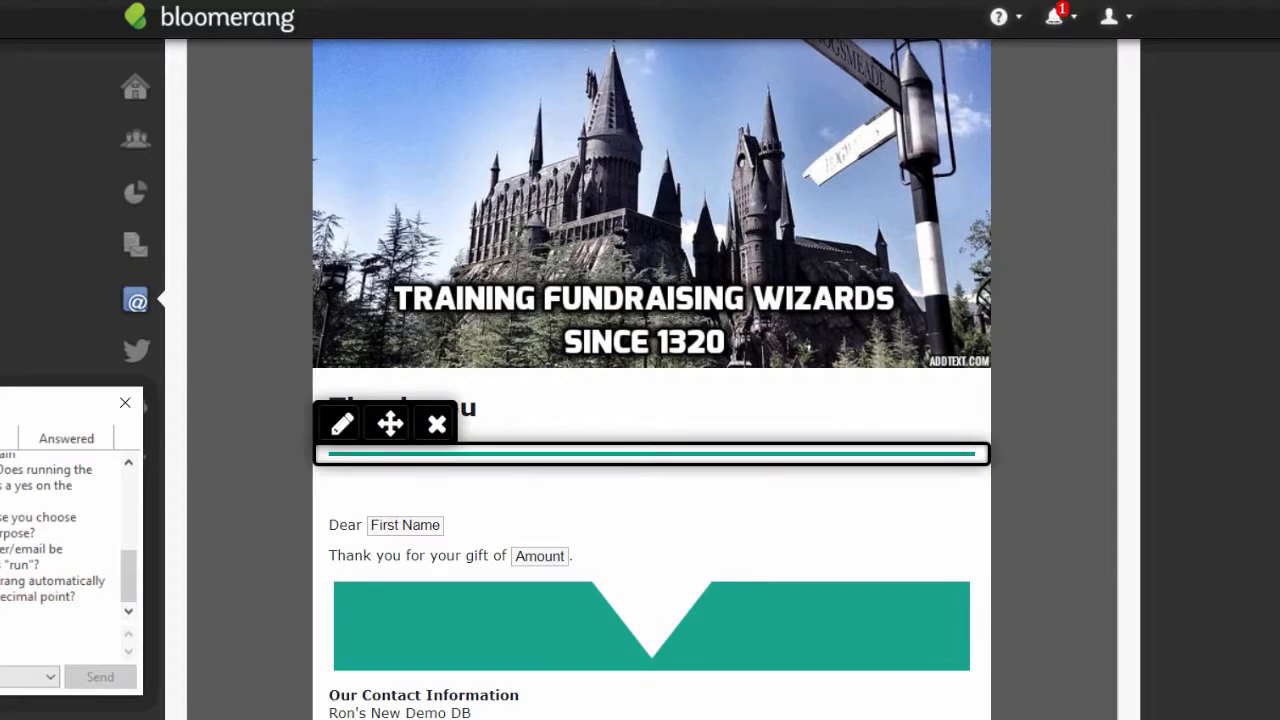
scroll(652, 454, "down", 1)
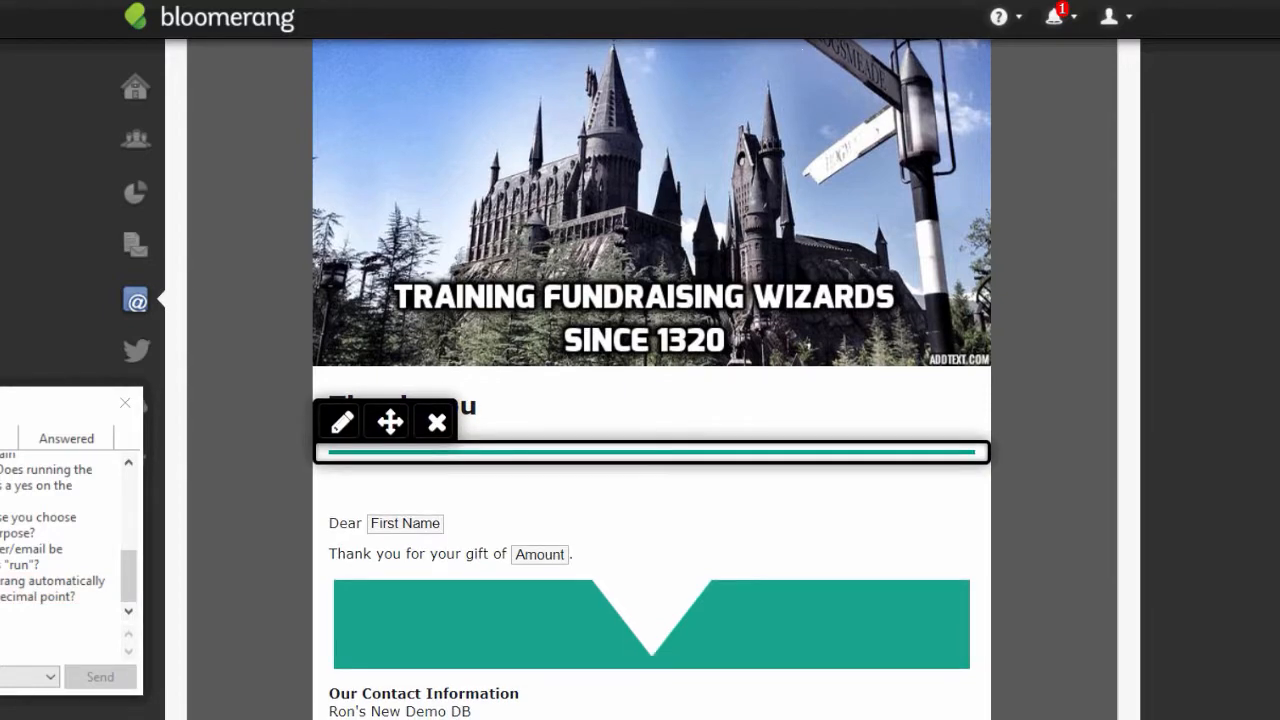
scroll(652, 454, "down", 2)
scroll(652, 454, "up", 1)
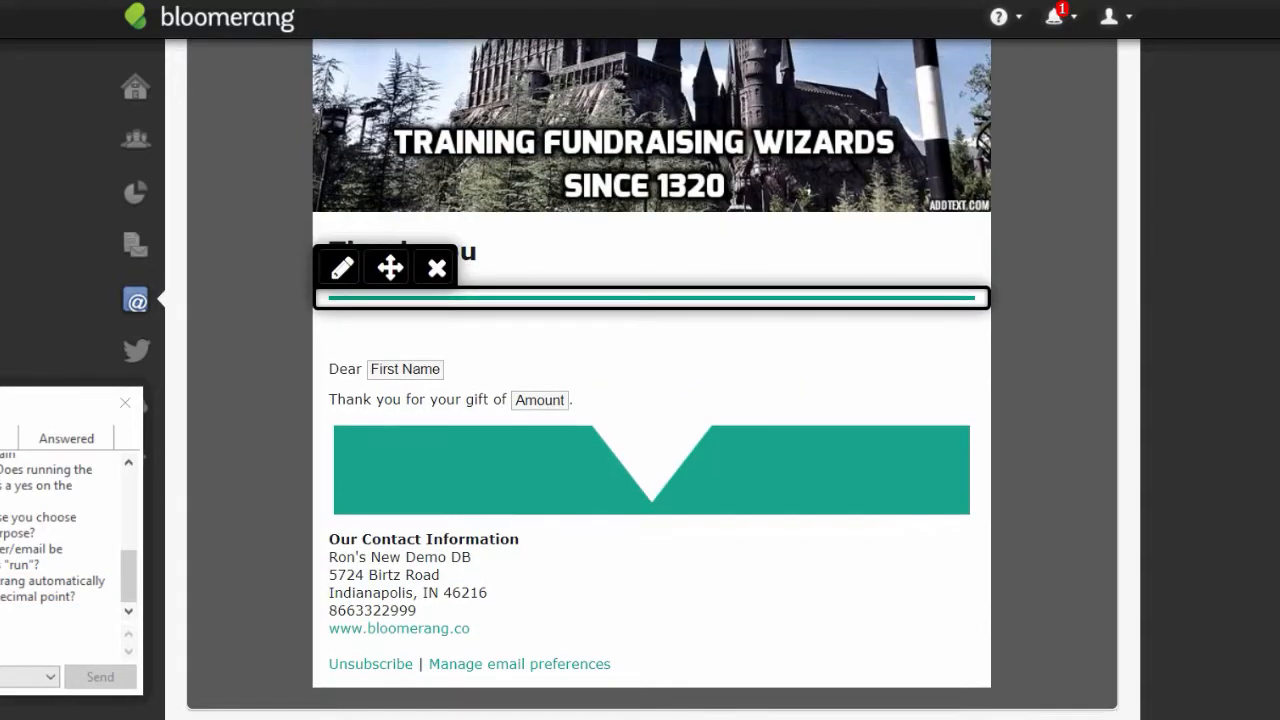
scroll(652, 454, "up", 1)
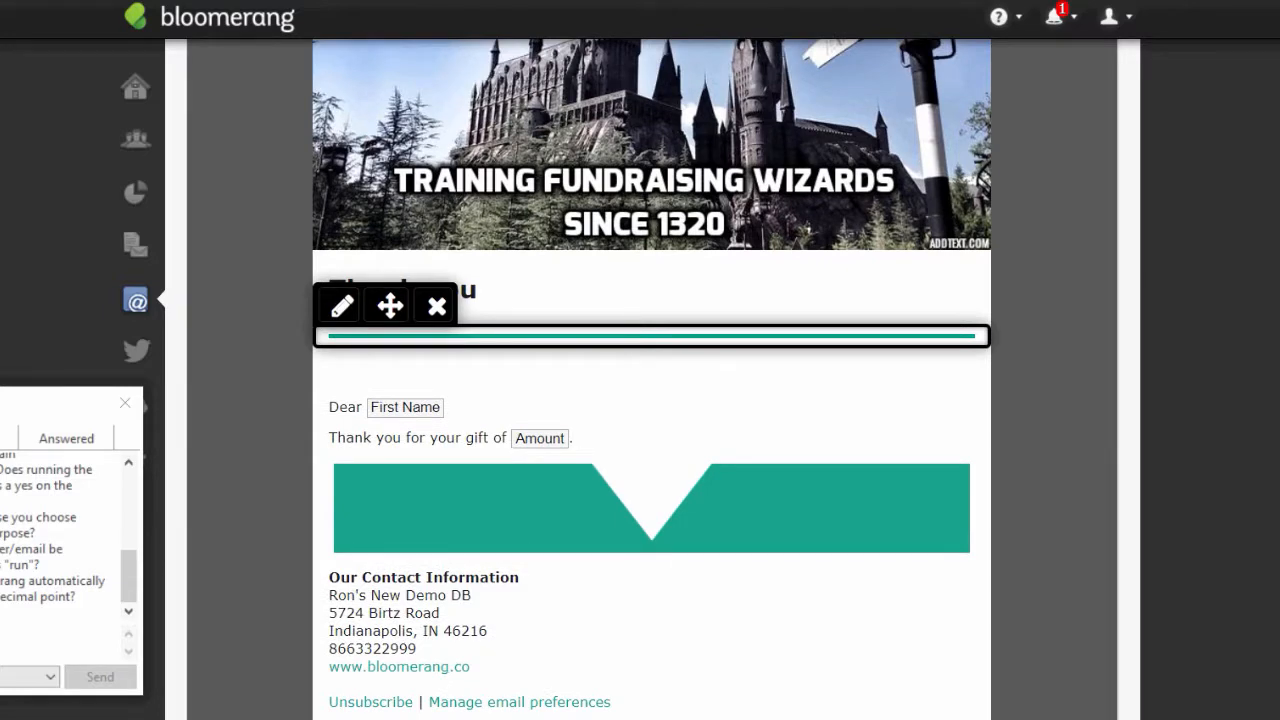
scroll(400, 163, "up", 6)
- Add a Date filter limited to the previous 8 days
left_click(400, 163)
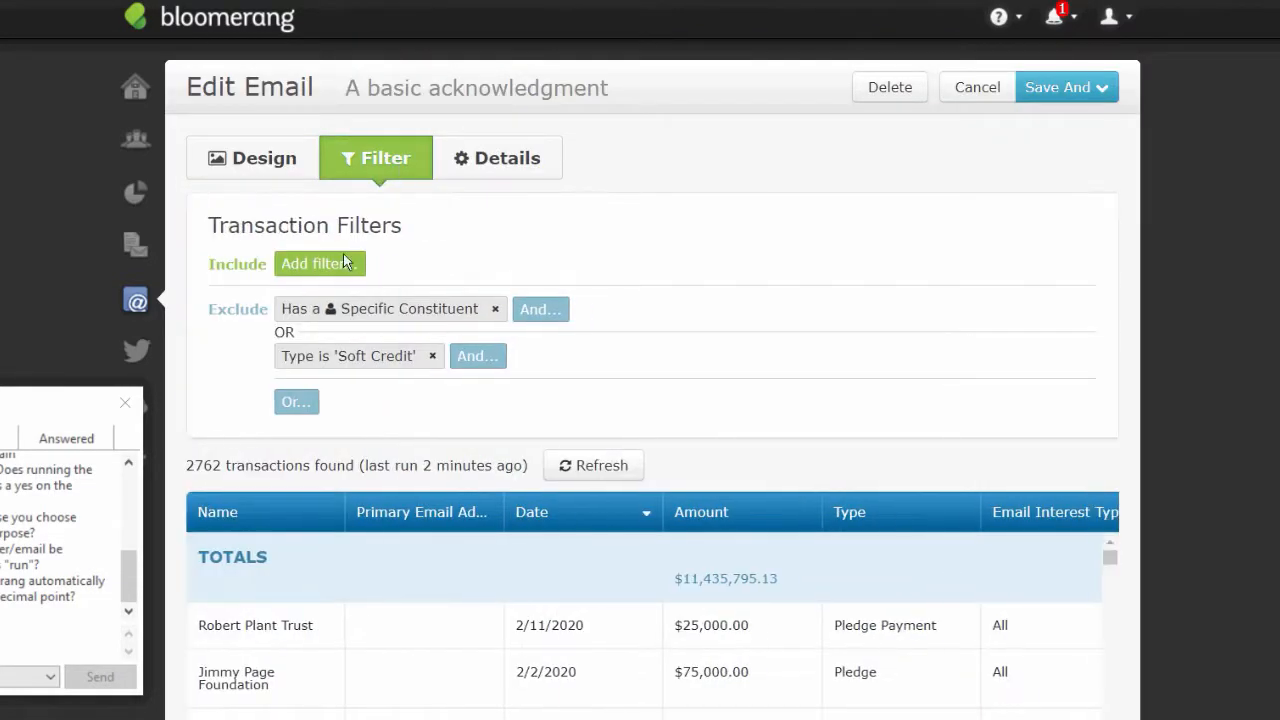
left_click(345, 262)
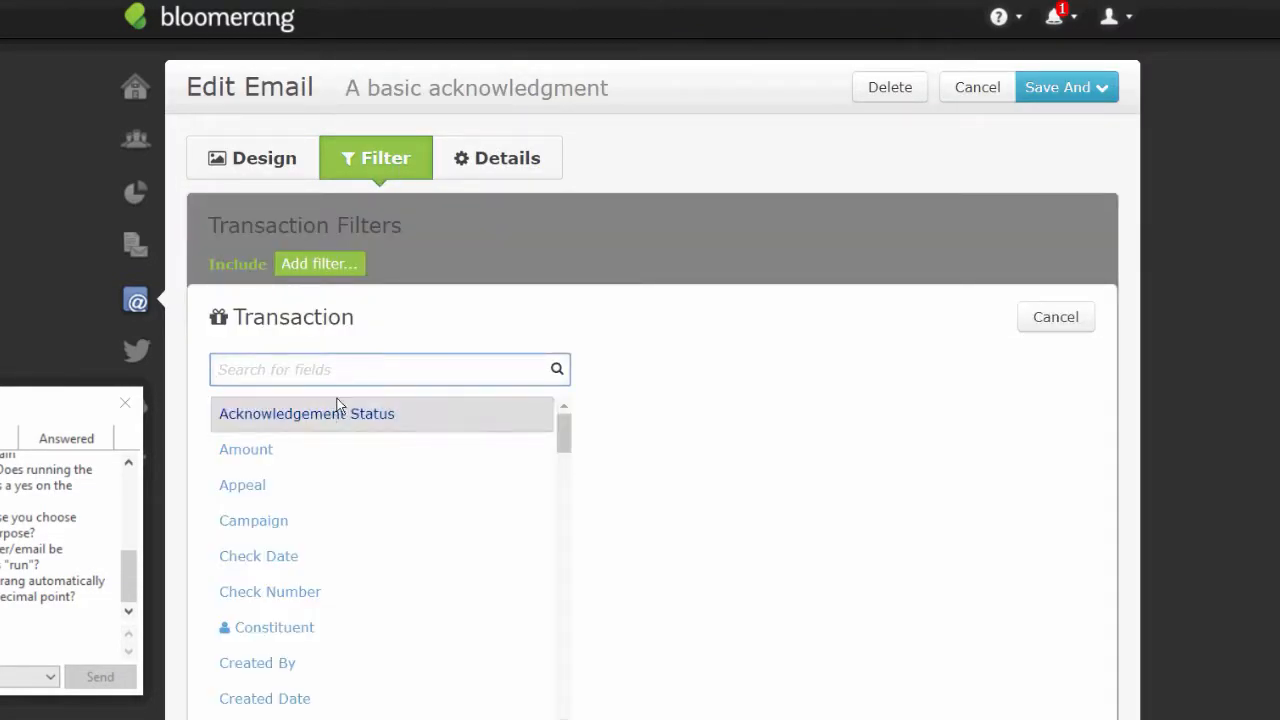
type("date")
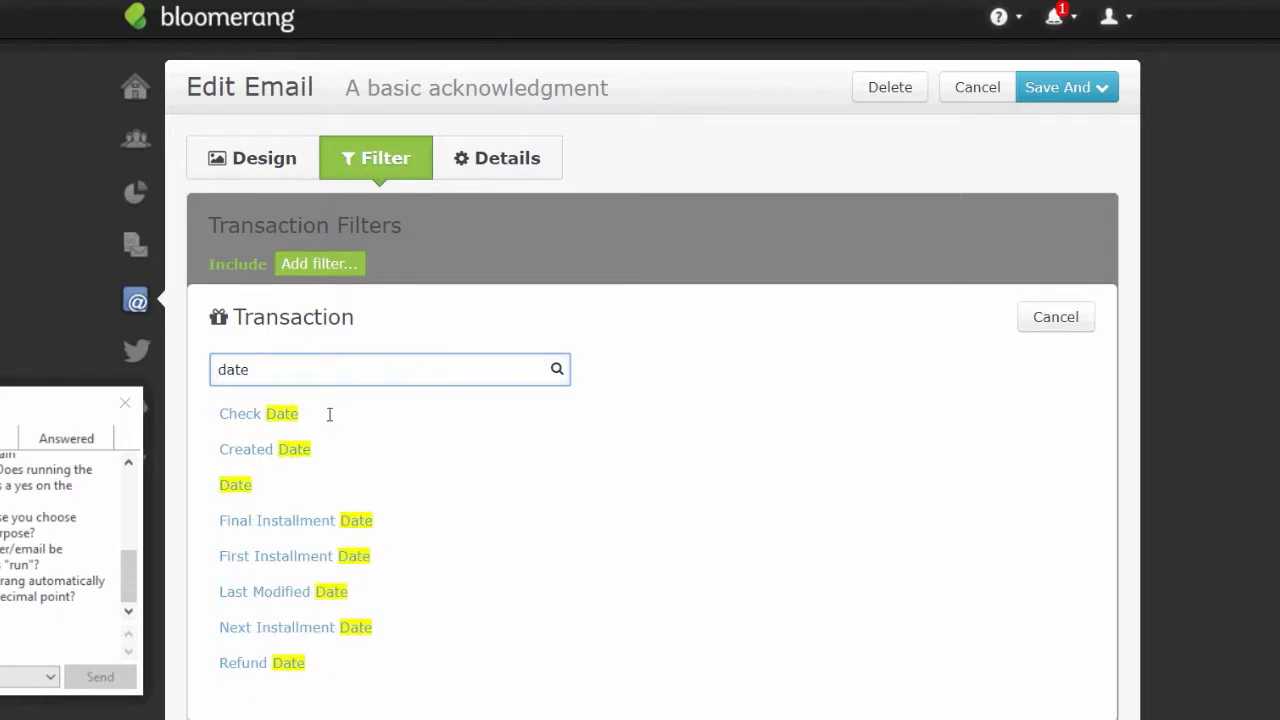
left_click(245, 484)
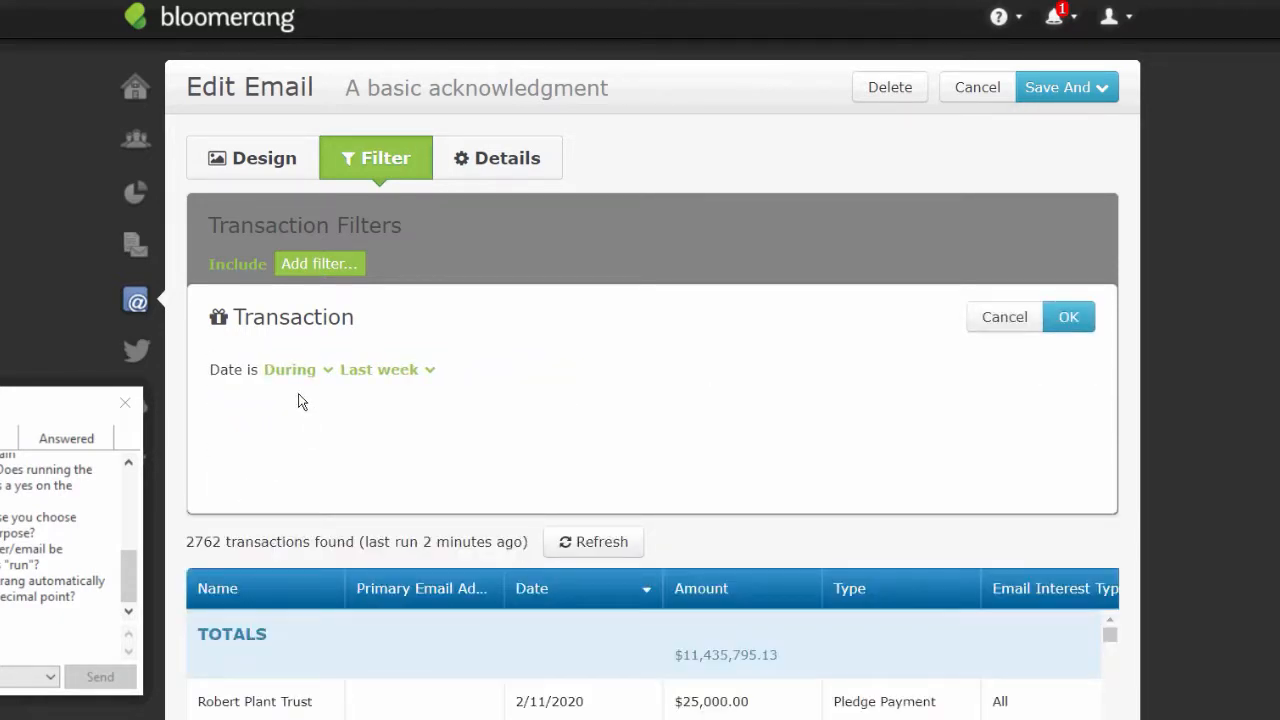
left_click(383, 369)
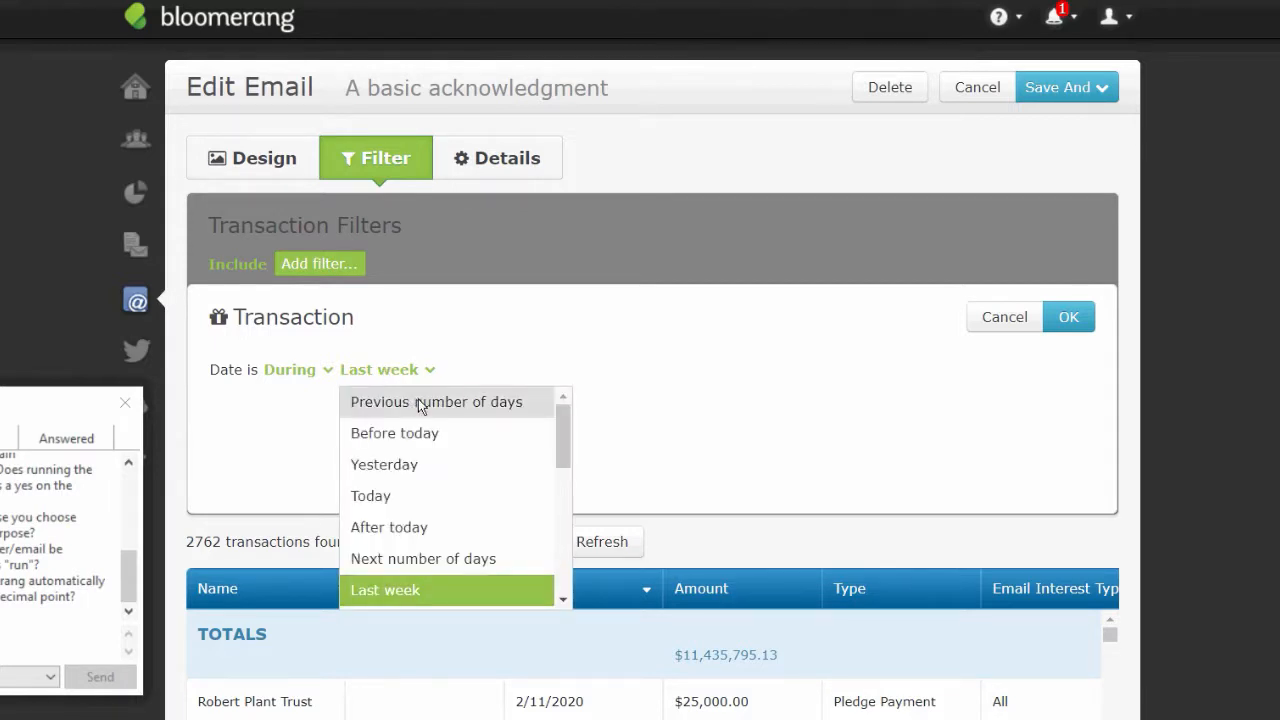
left_click(420, 402)
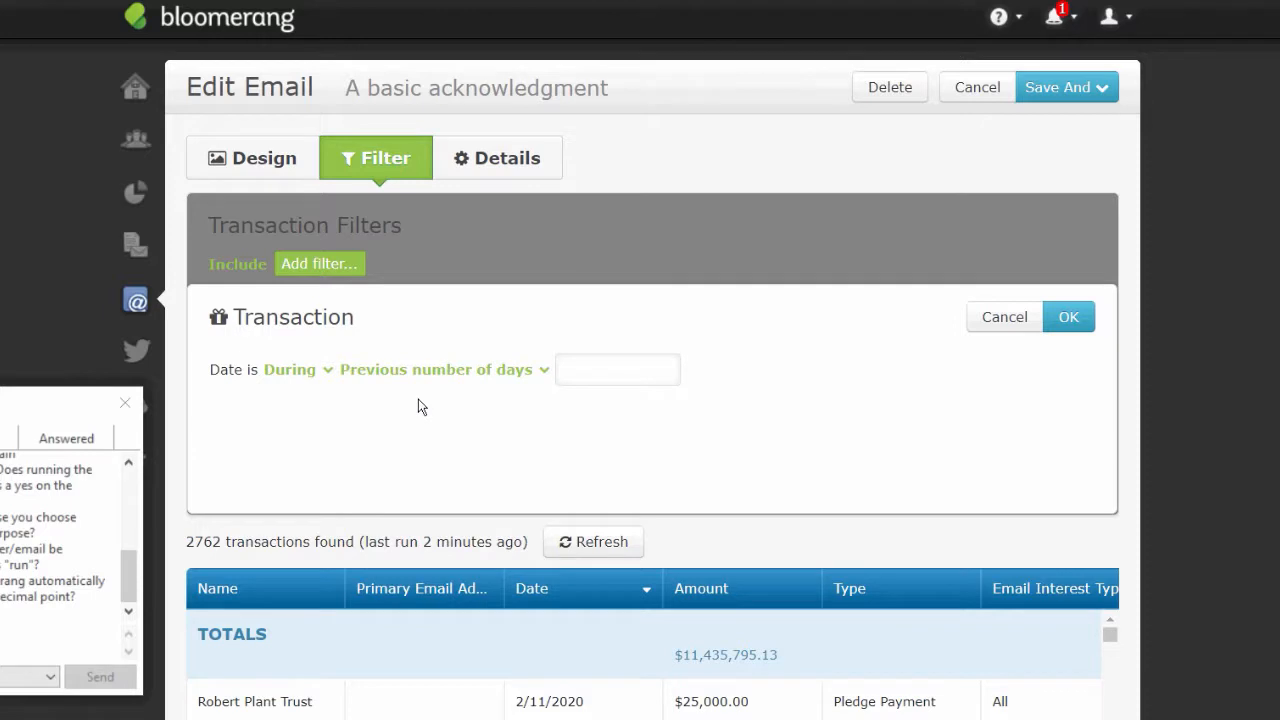
left_click(601, 373)
type("8")
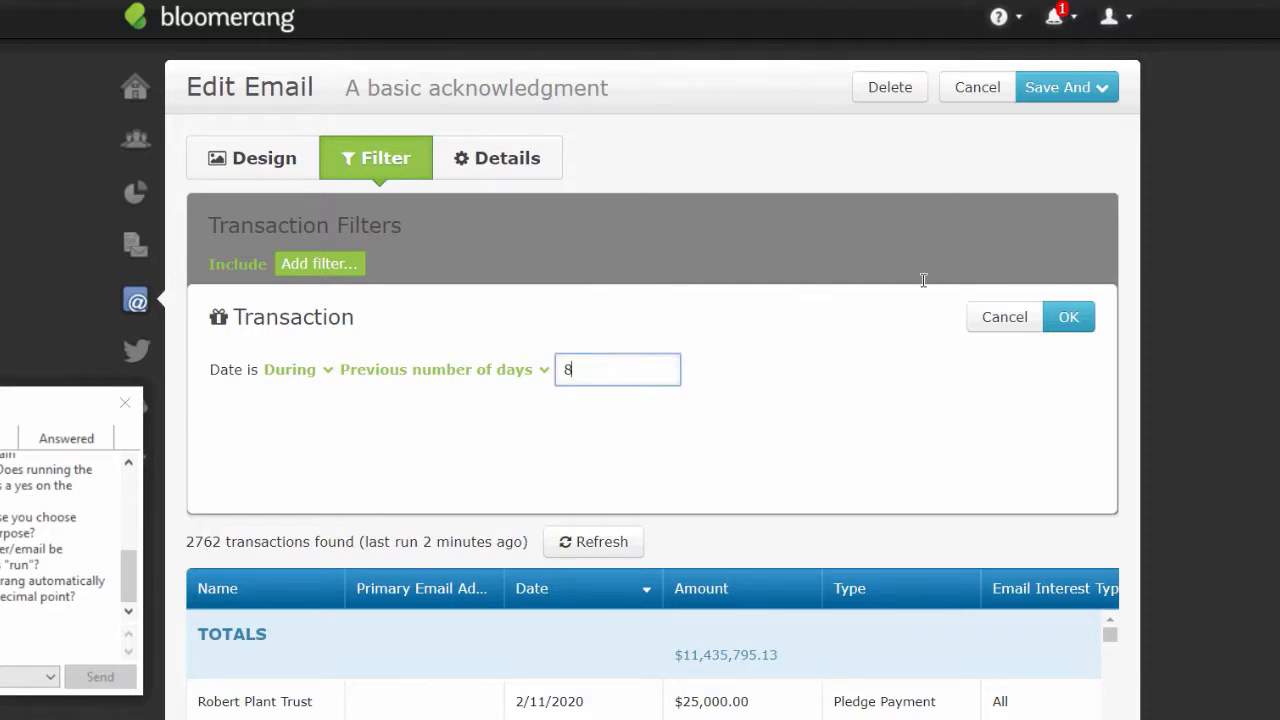
left_click(1078, 320)
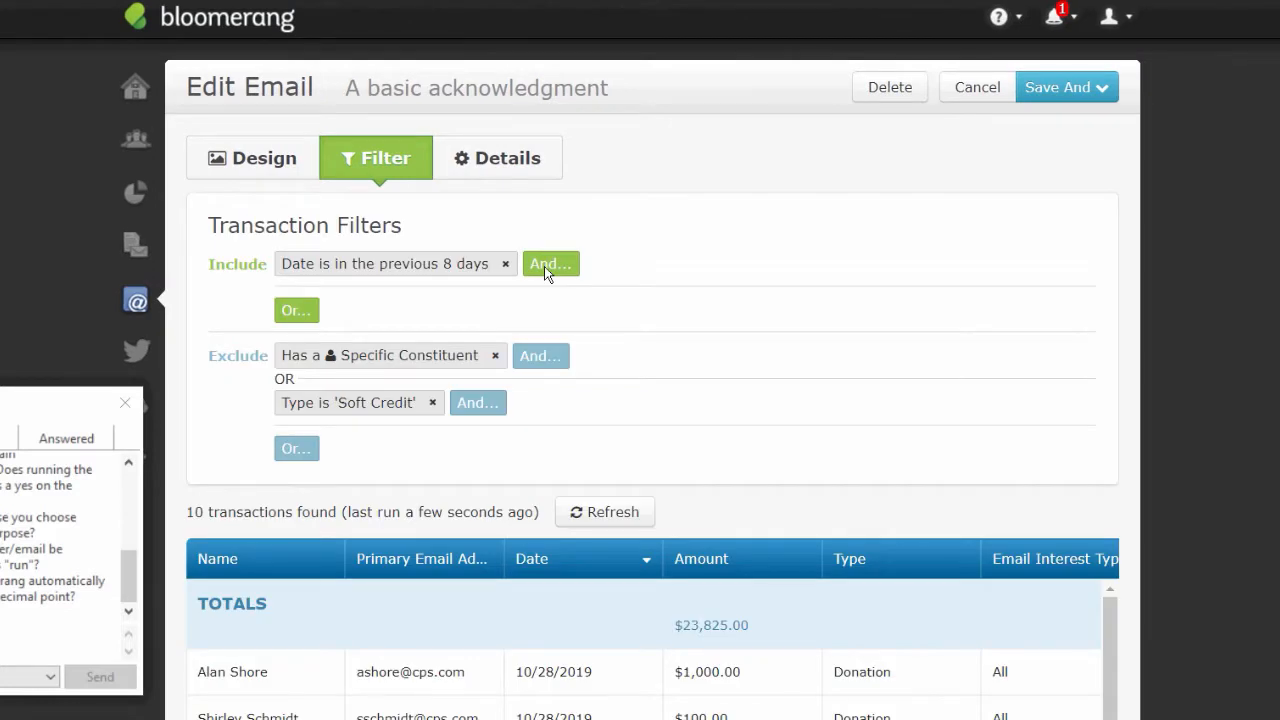
- Add an Acknowledgement Status = No filter, then save and preview the email
left_click(548, 264)
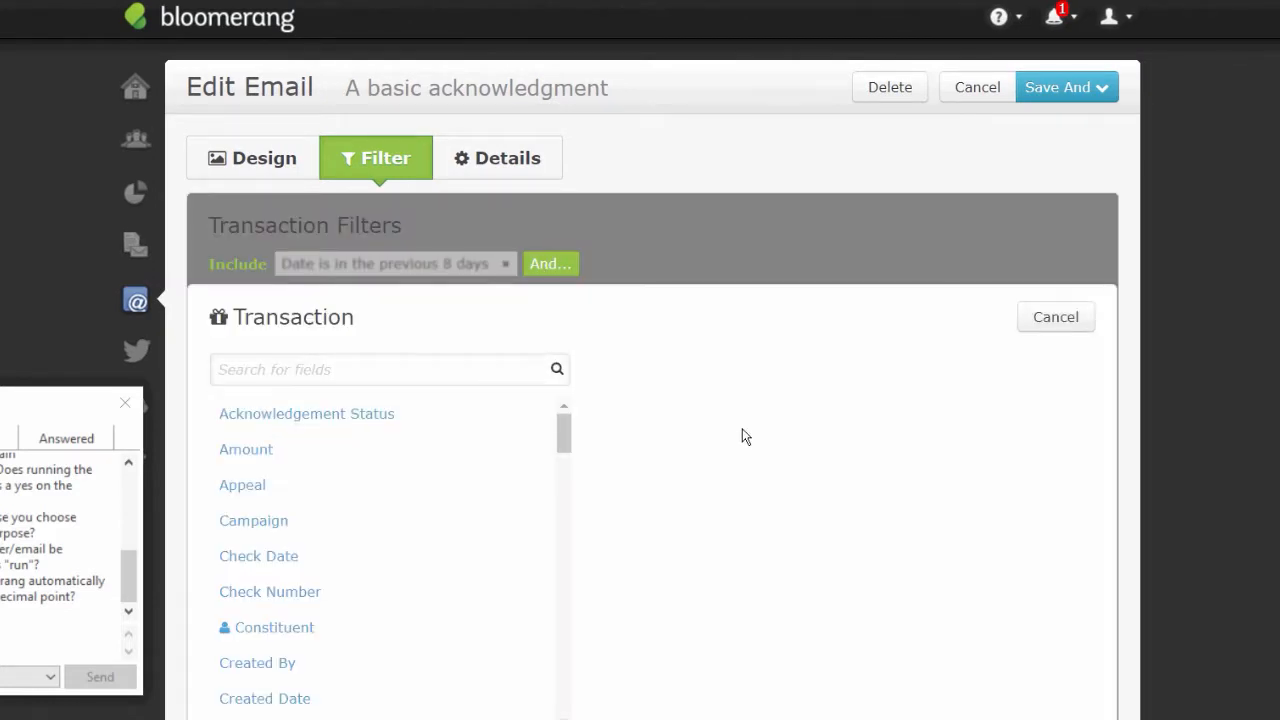
left_click(305, 414)
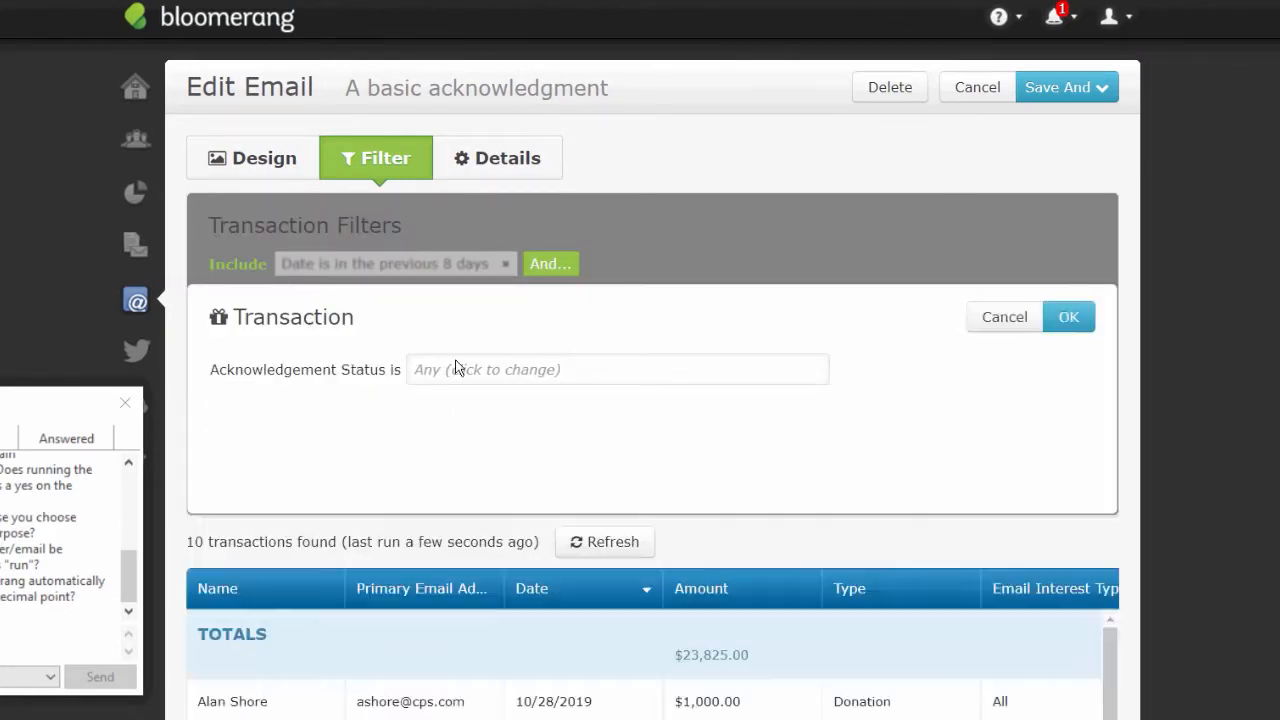
left_click(430, 369)
left_click(445, 402)
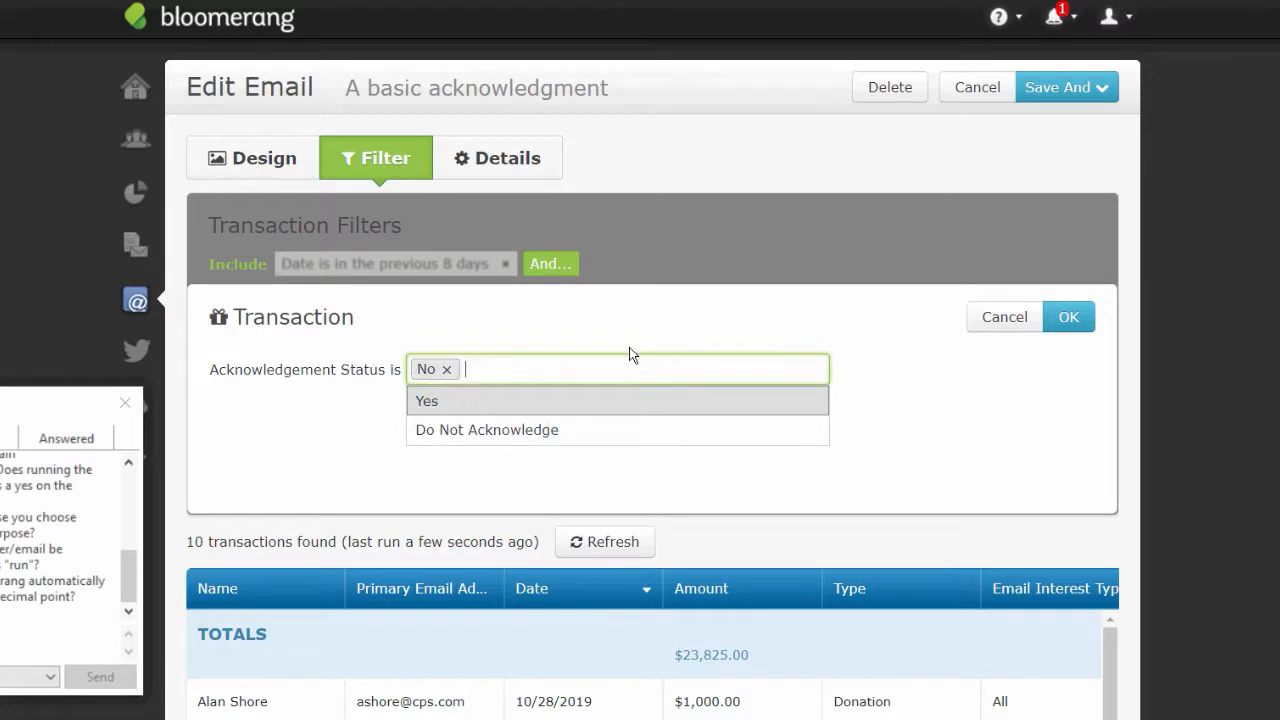
left_click(1070, 318)
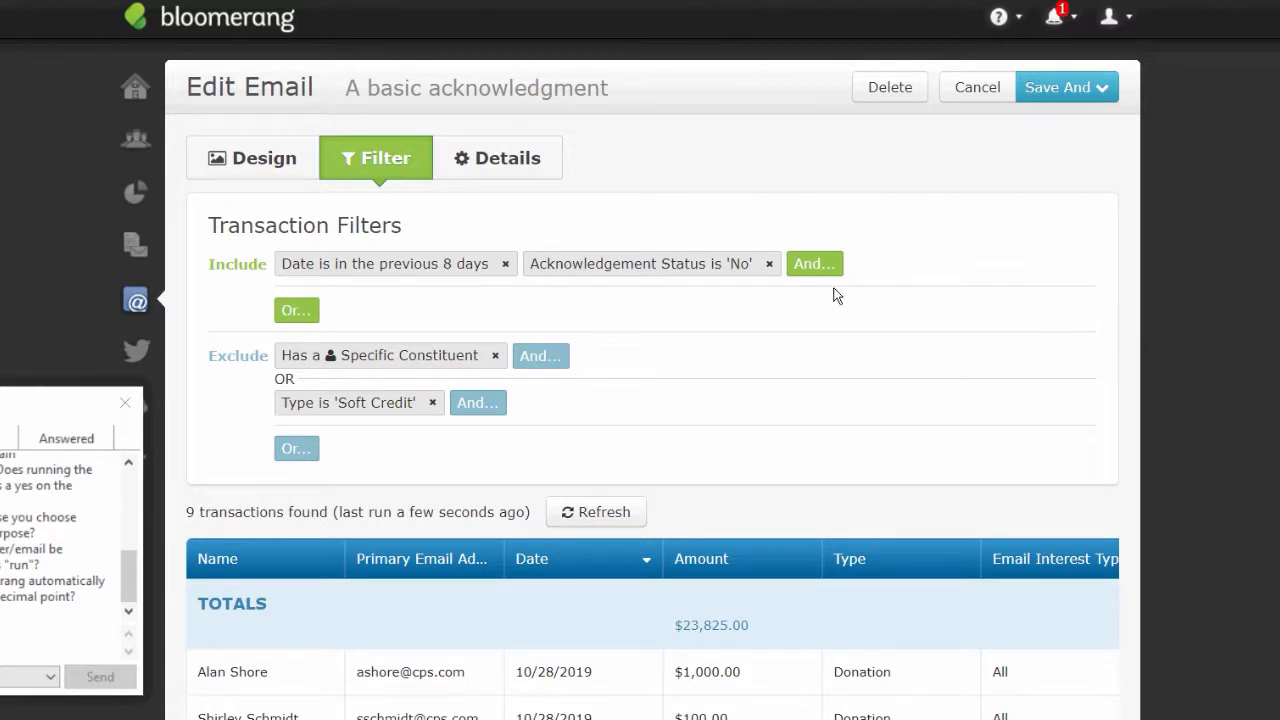
left_click(1058, 89)
left_click(1070, 136)
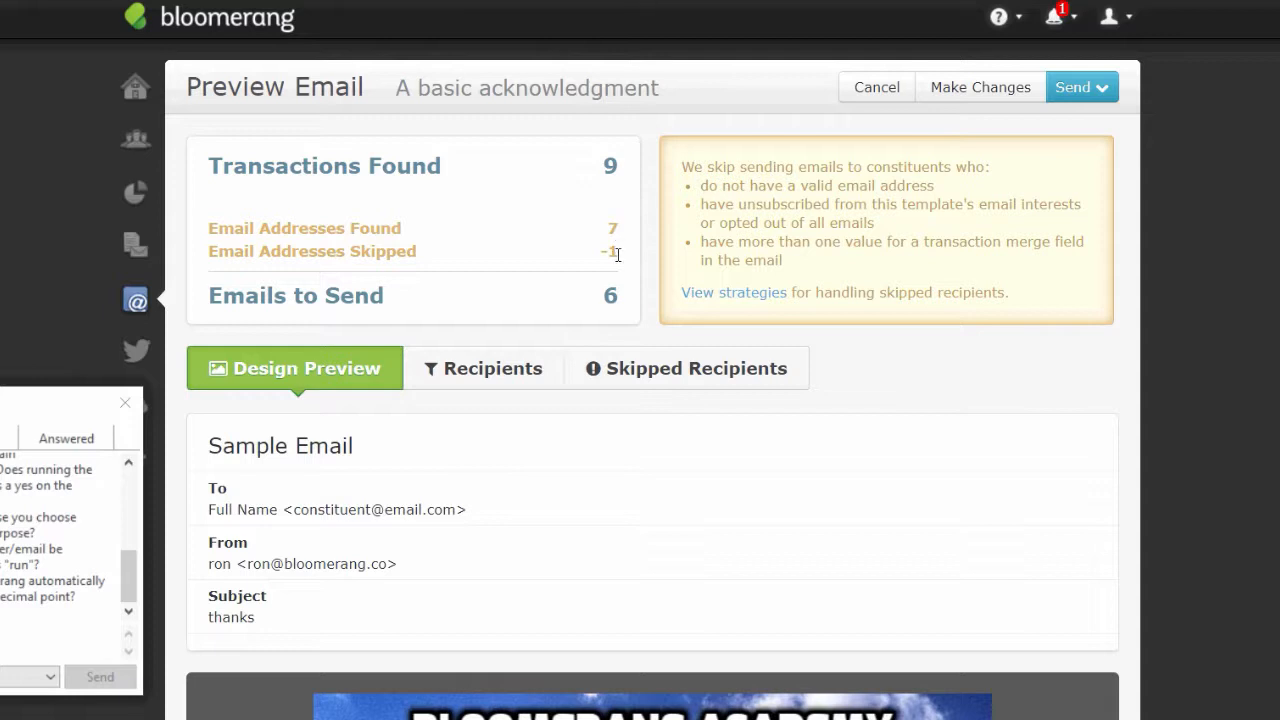
- Check the skipped recipient with the bad email address, then go to Letter Templates
left_click(657, 367)
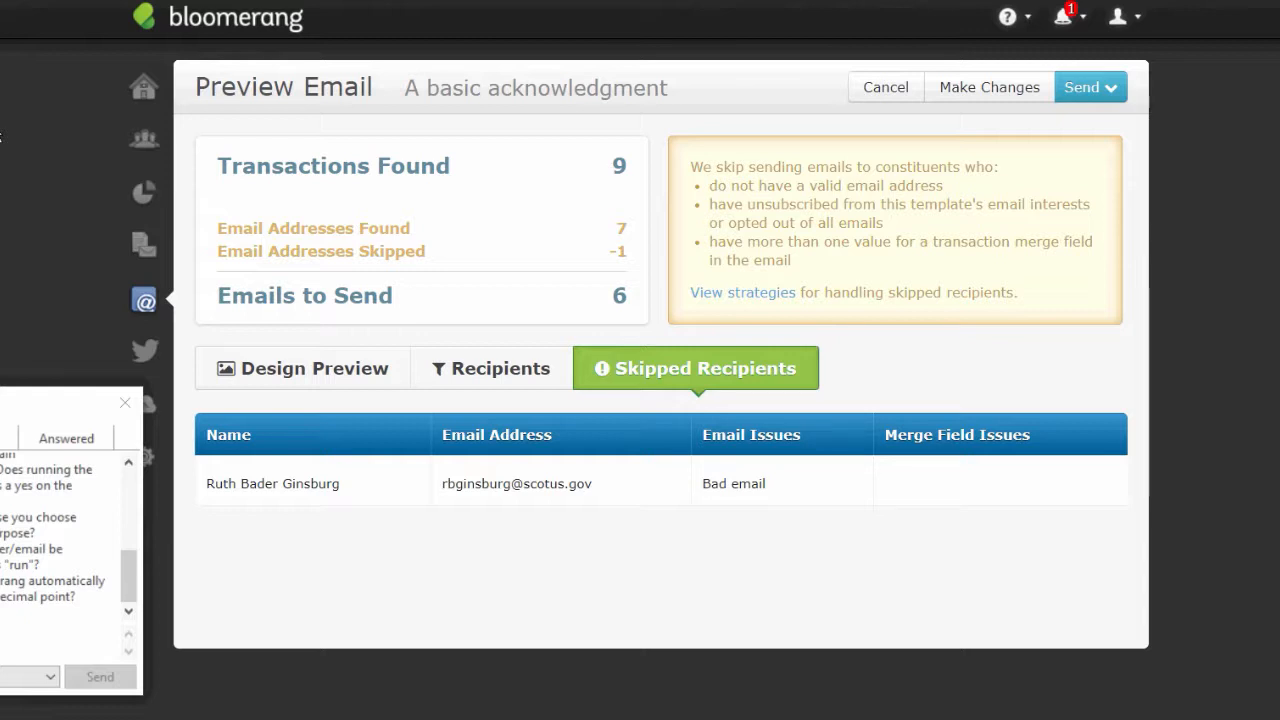
left_click(143, 243)
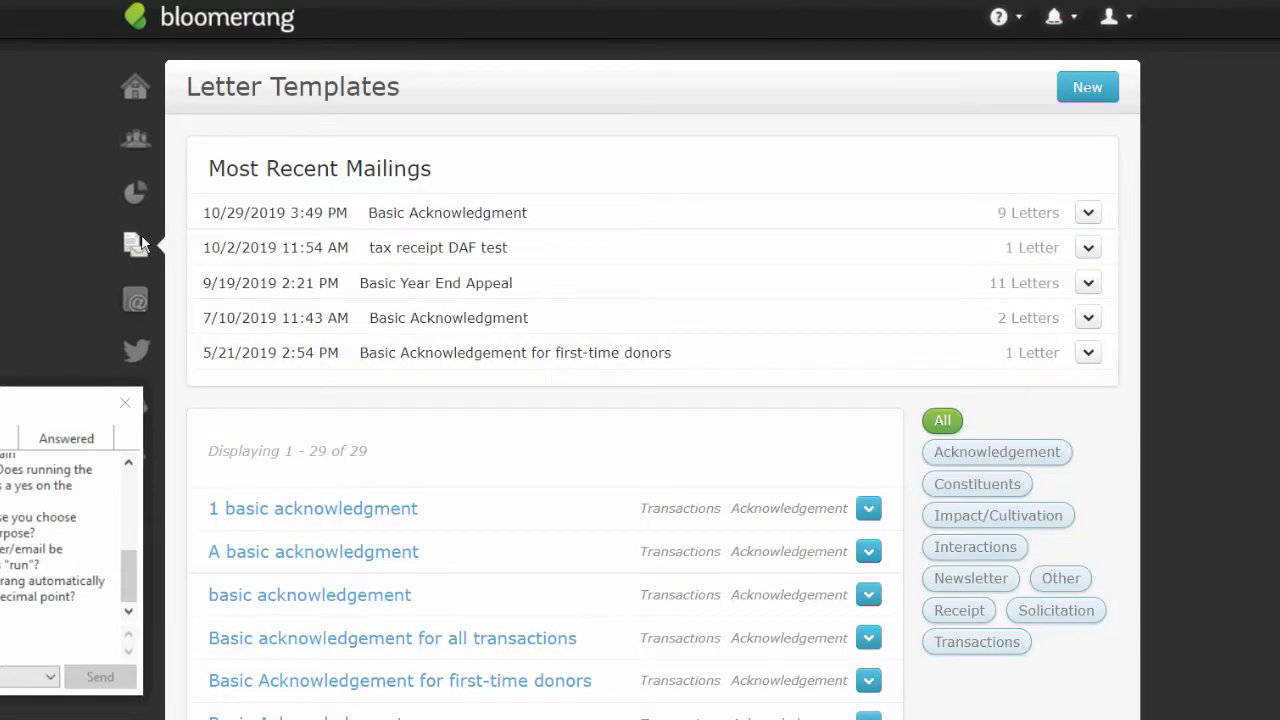
- Reopen the 'A basic acknowledgment' letter and view its transaction filters
left_click(266, 553)
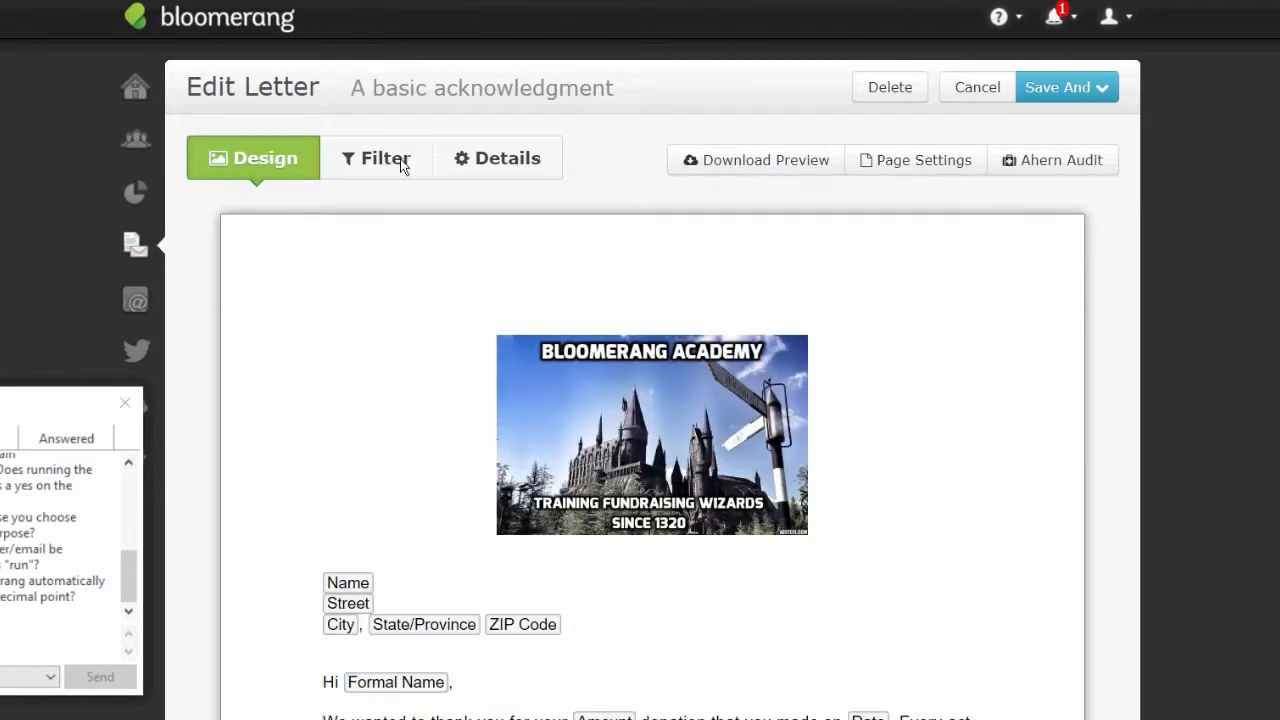
left_click(405, 160)
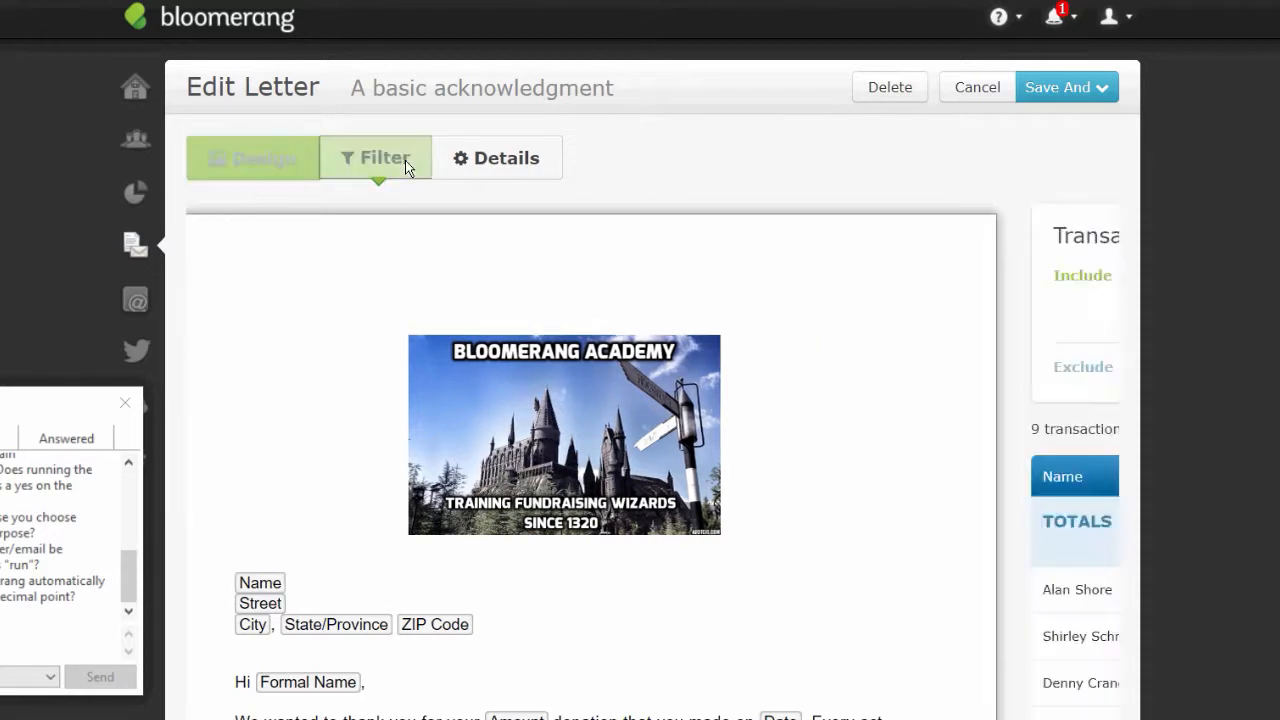
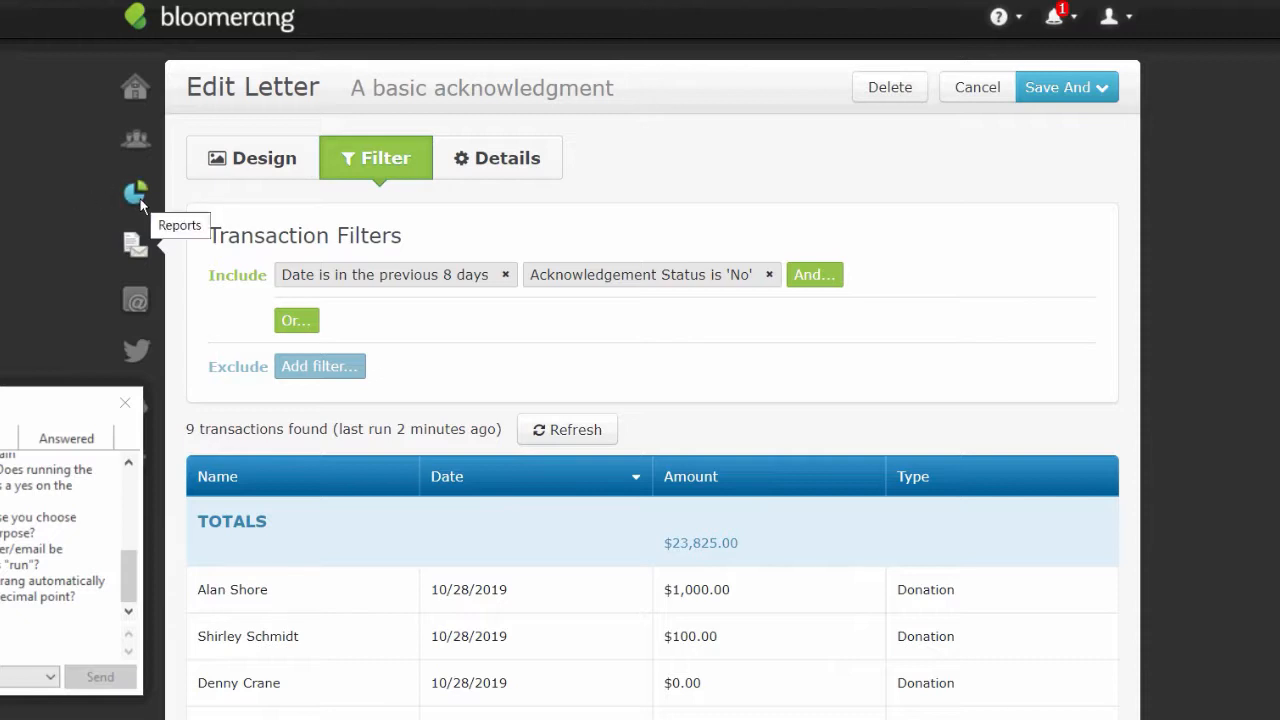
- Start a new transaction-based letter named 'A Universal Acknowledgment'
left_click(141, 250)
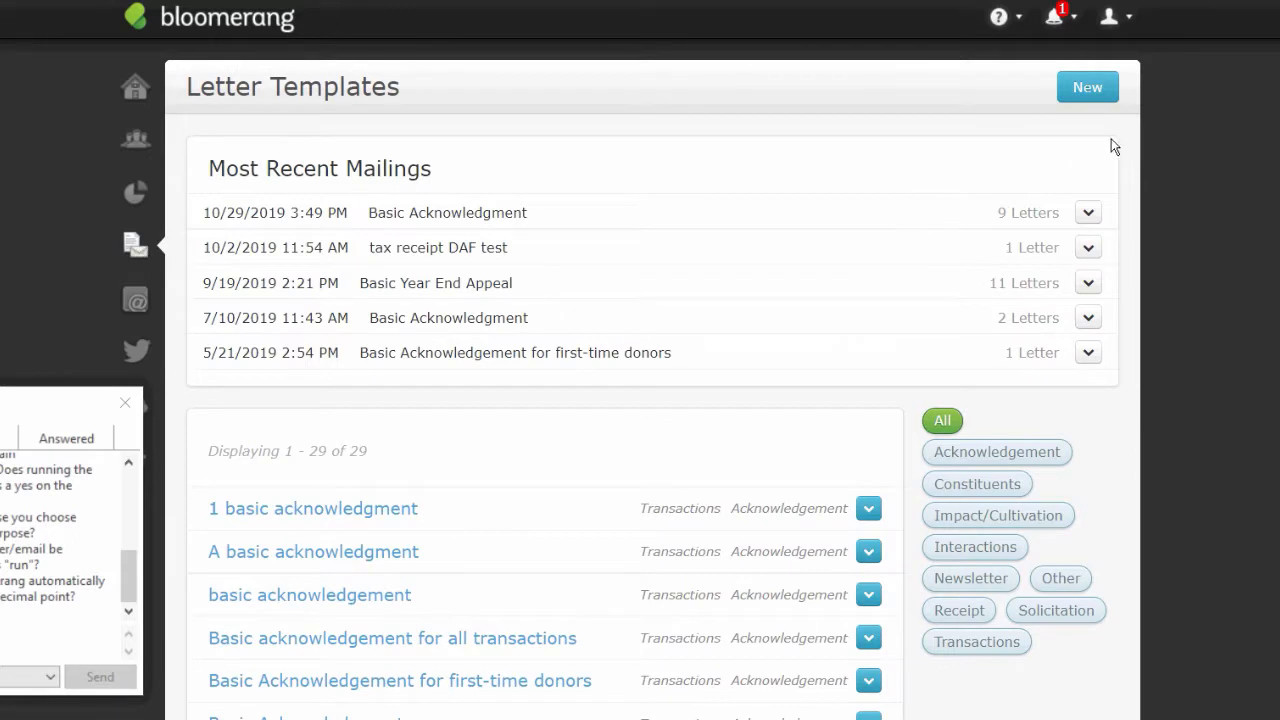
left_click(1095, 87)
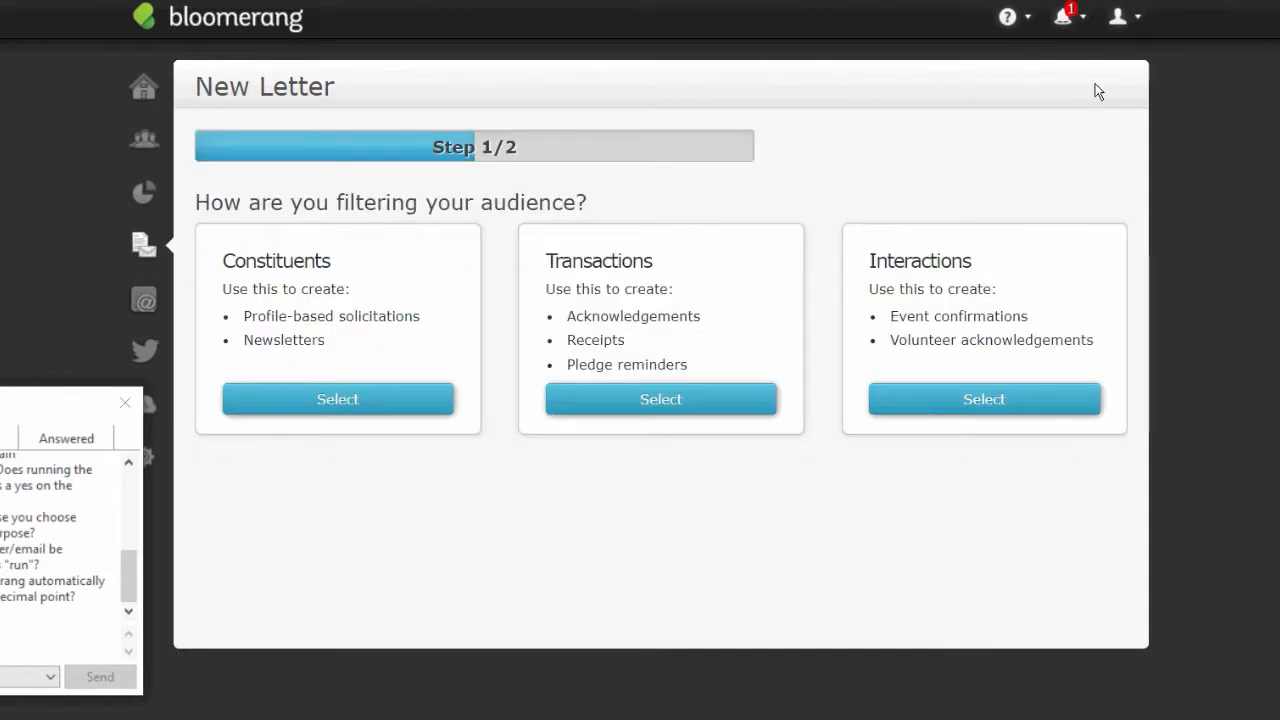
left_click(620, 402)
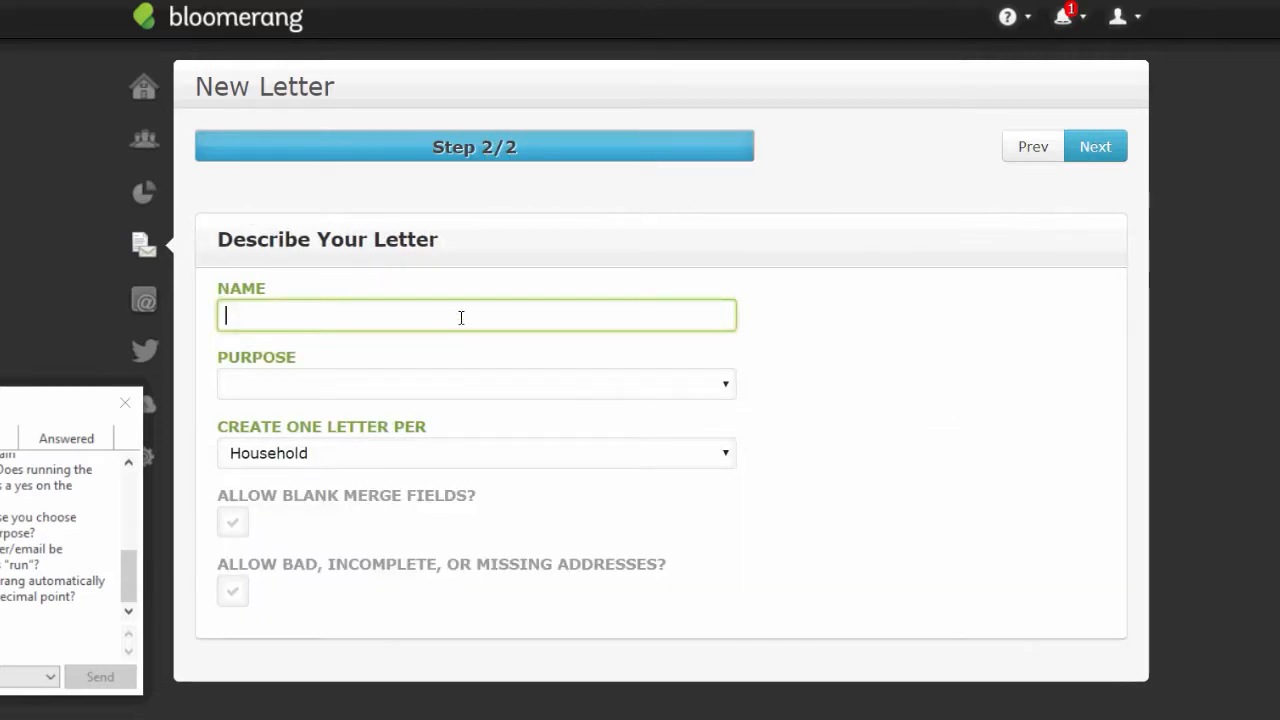
type("A Universasl A")
key("BackSpace")
key("BackSpace")
key("BackSpace")
key("BackSpace")
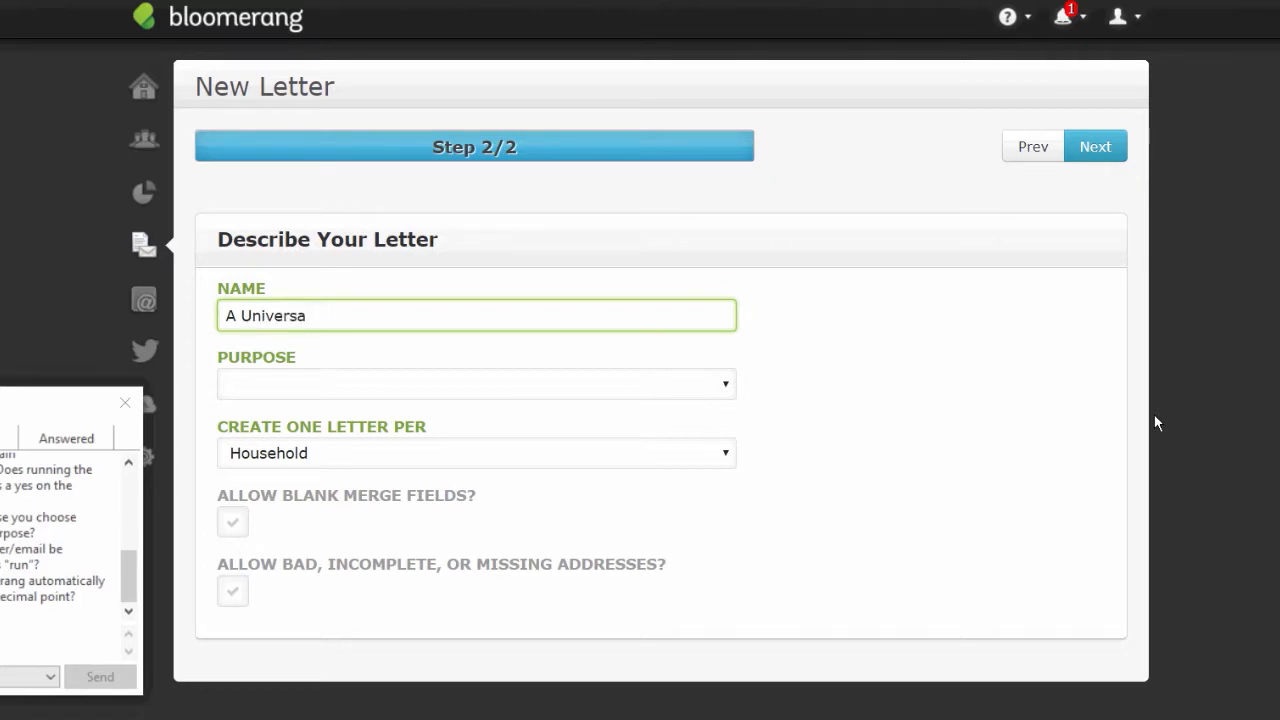
type("l Acknowledgment")
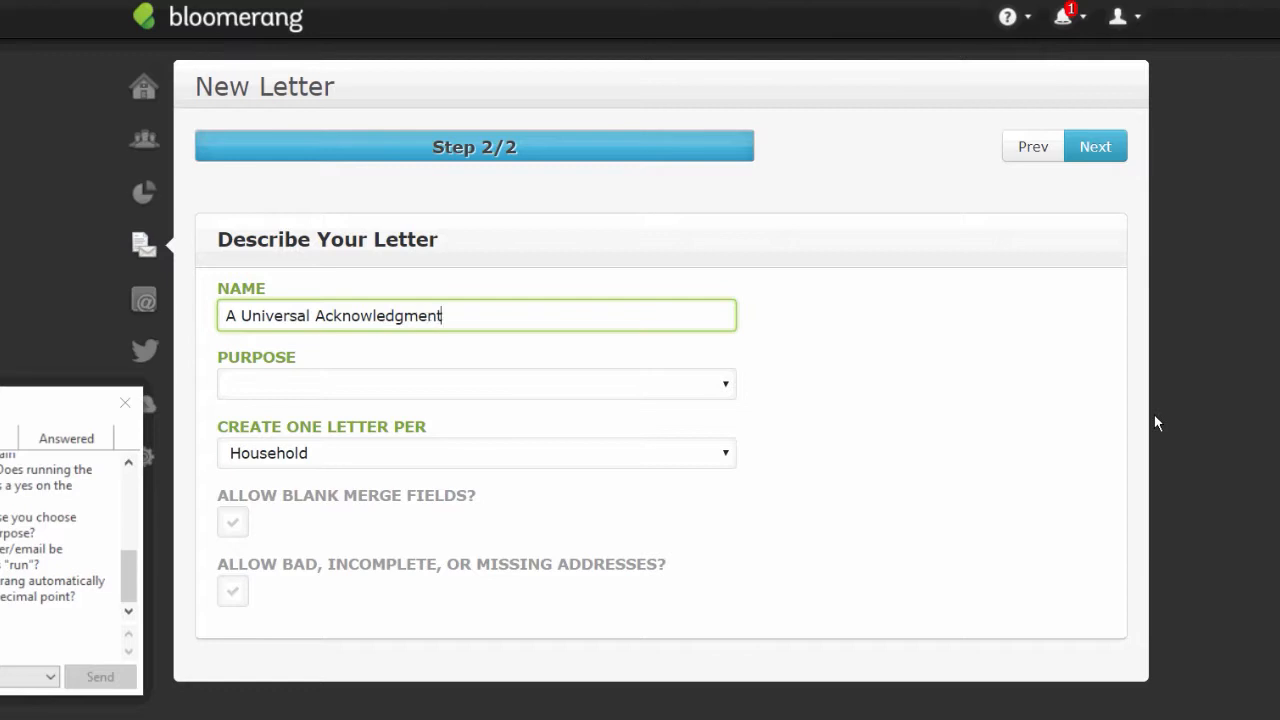
- Set the purpose to Acknowledgement, allow blank merge fields and bad addresses, and continue
left_click(578, 393)
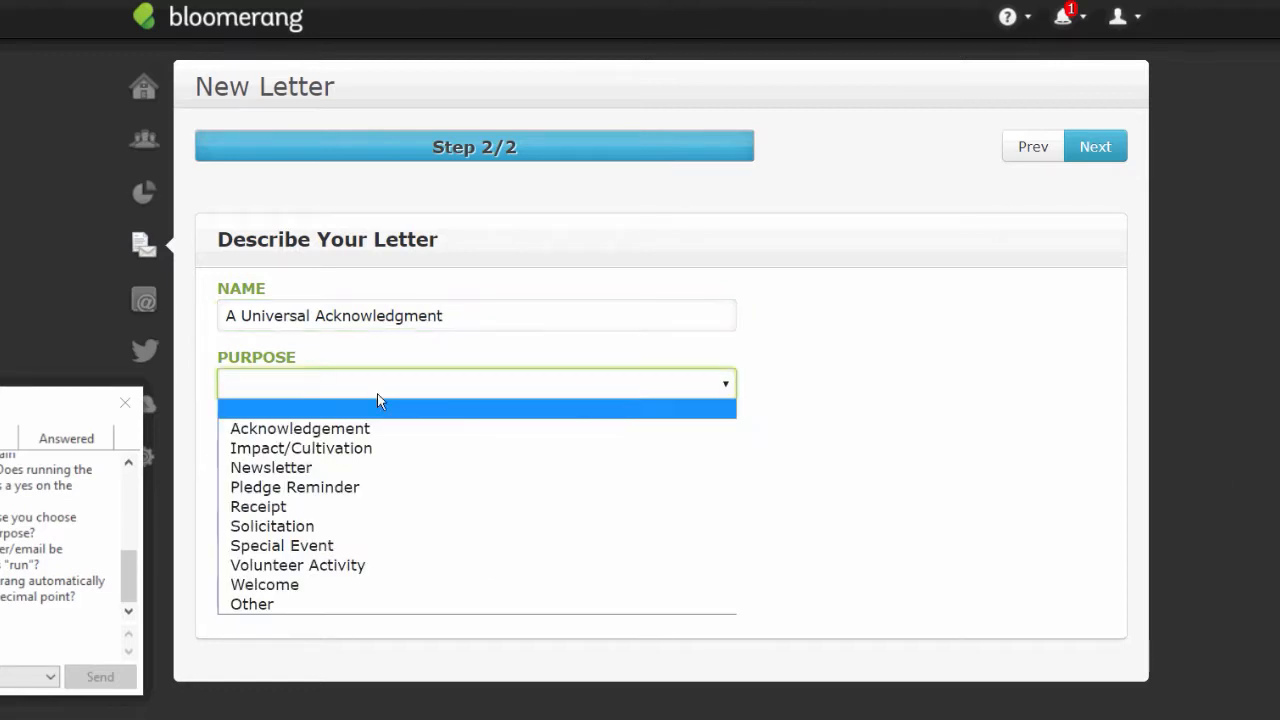
left_click(336, 430)
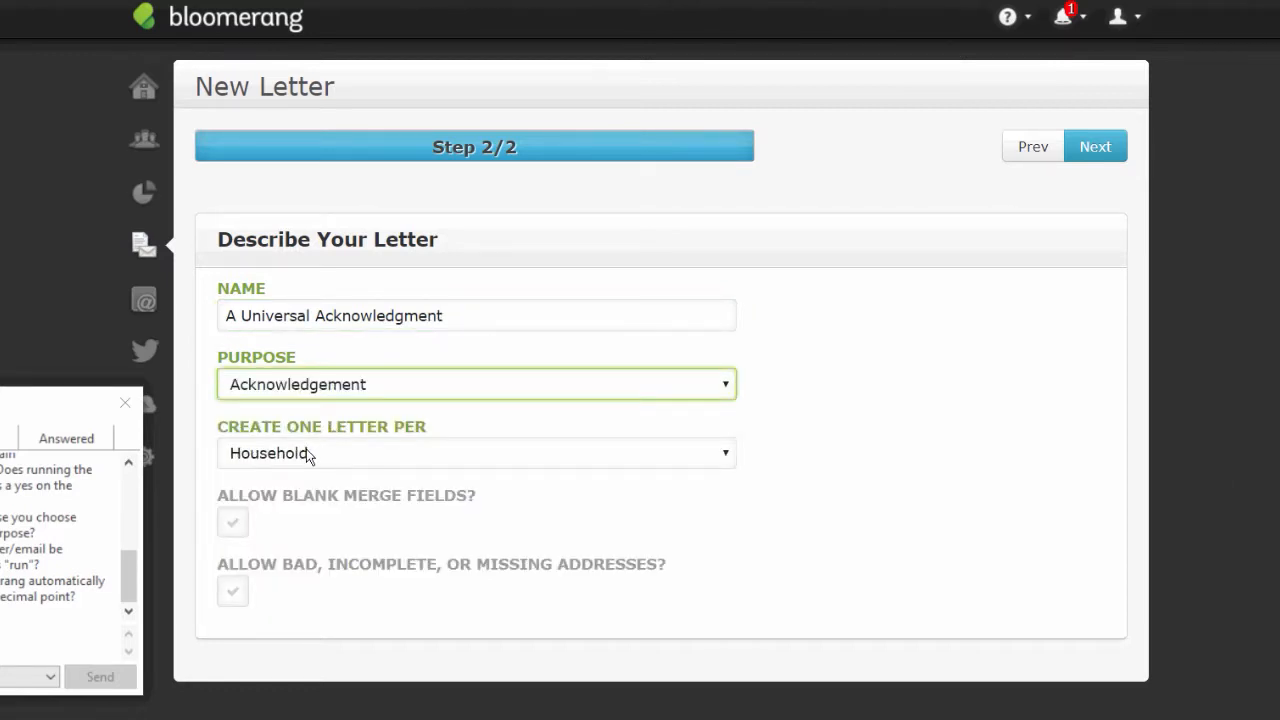
left_click(227, 527)
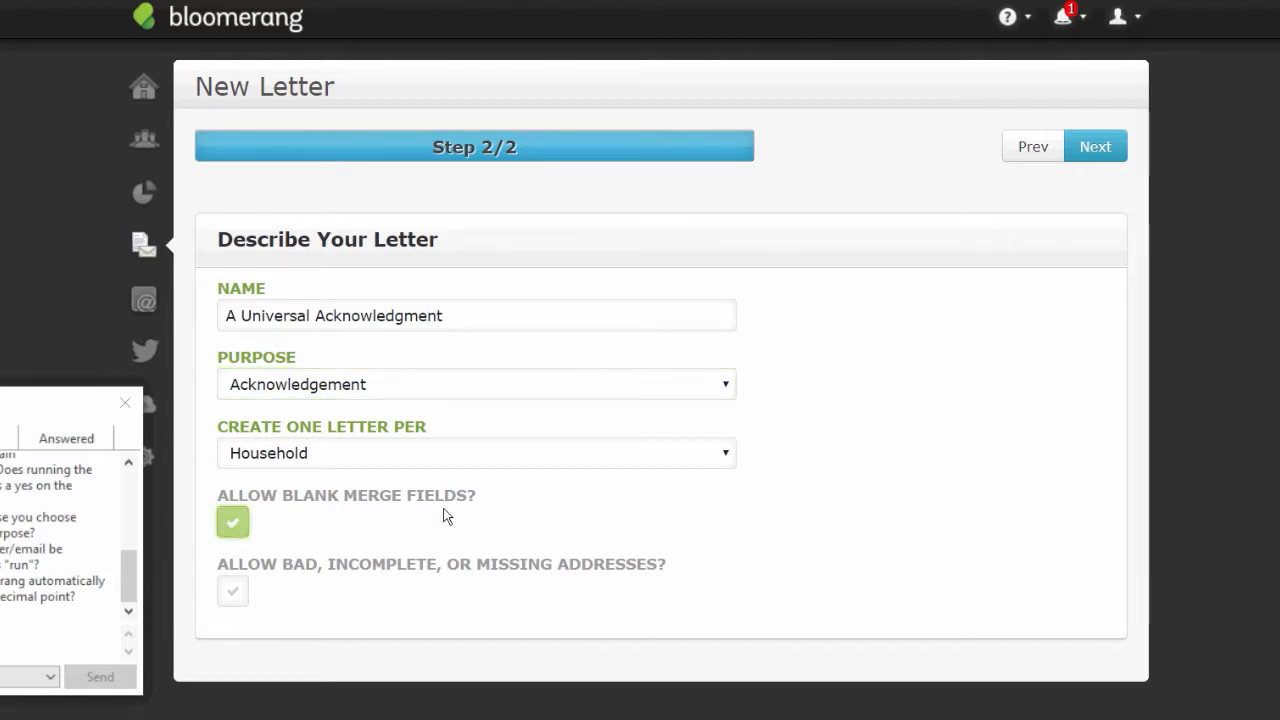
left_click(235, 594)
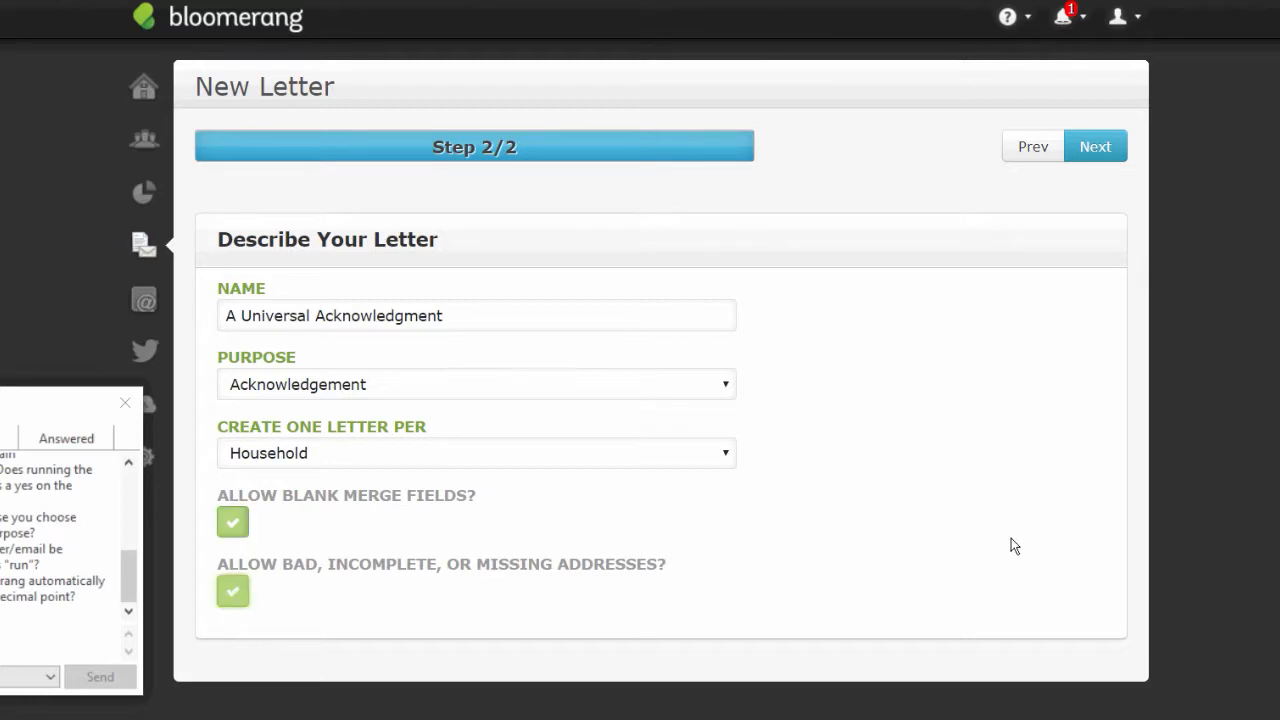
left_click(1101, 146)
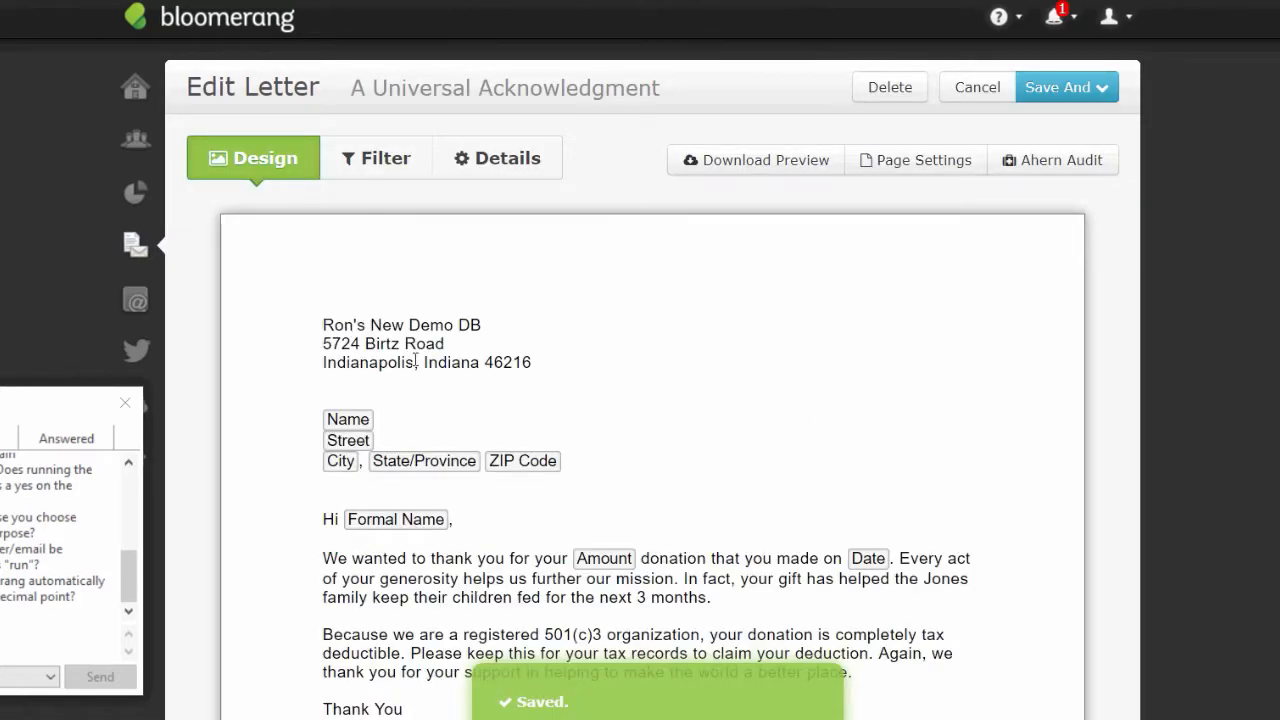
- Delete the organisation's address lines and replace the first paragraph with 'Thank you for your recent act of support.'
left_click(326, 322)
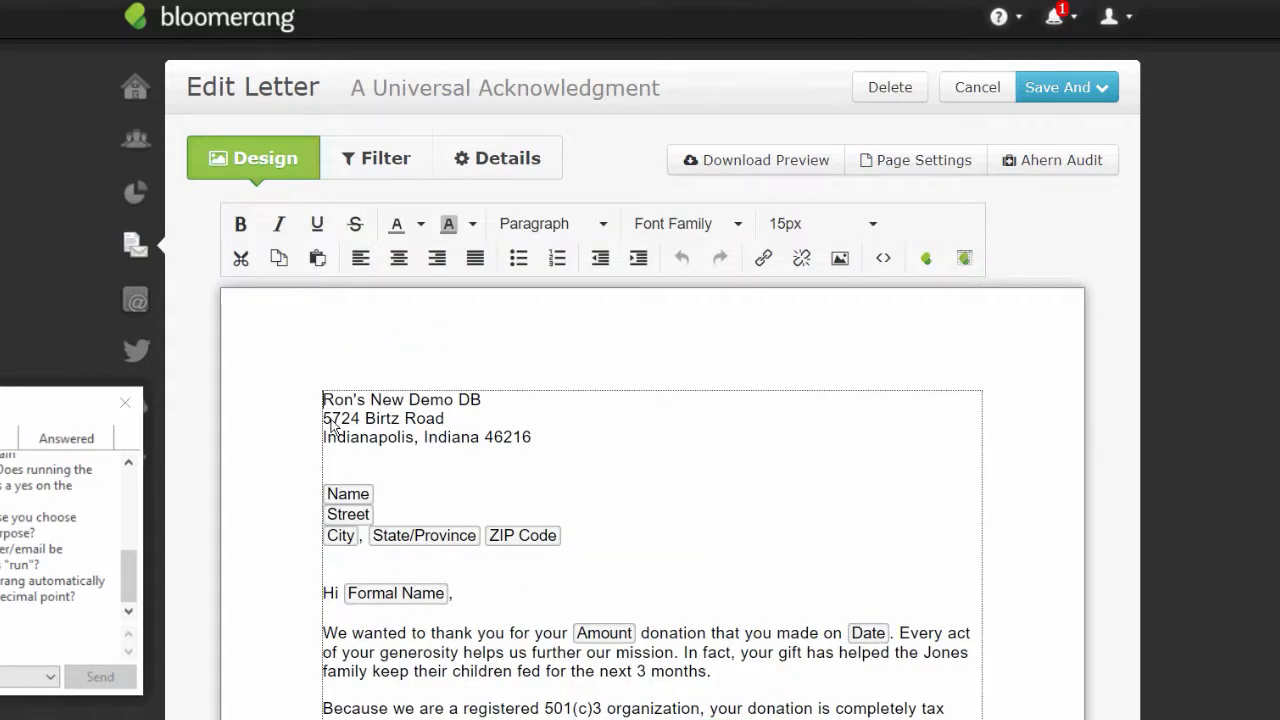
left_click_drag(323, 399, 592, 453)
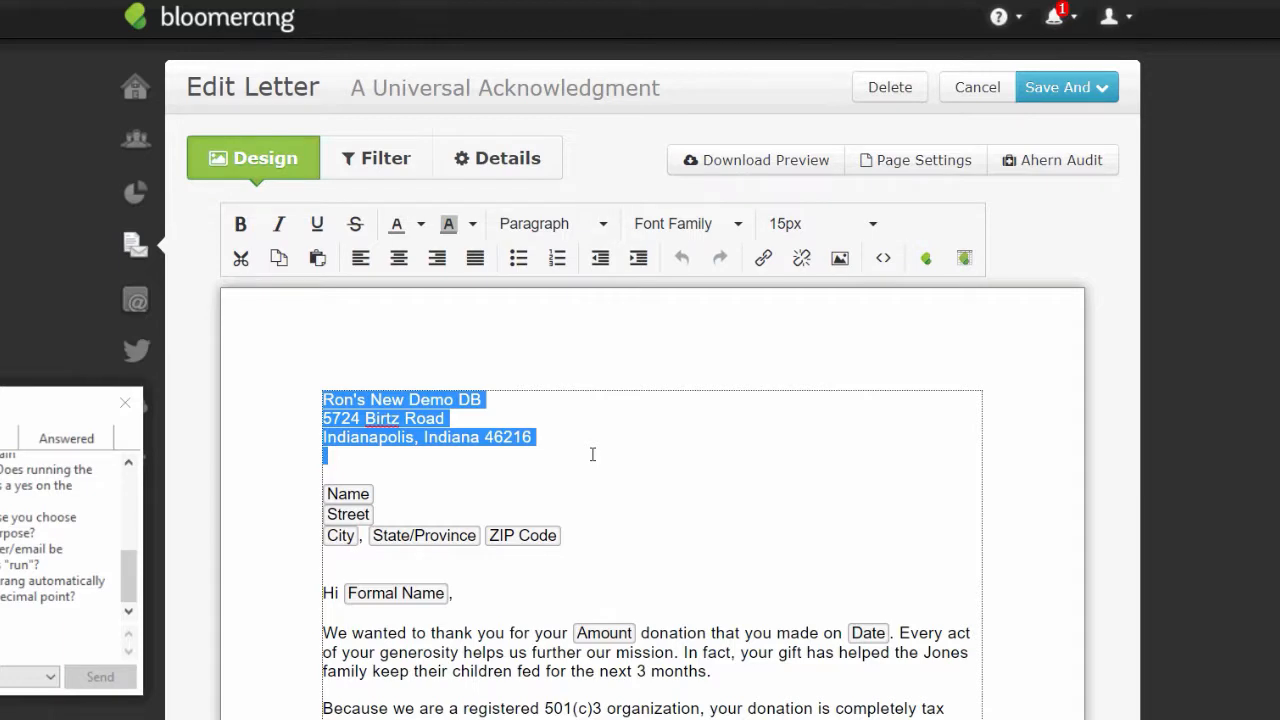
key("Delete")
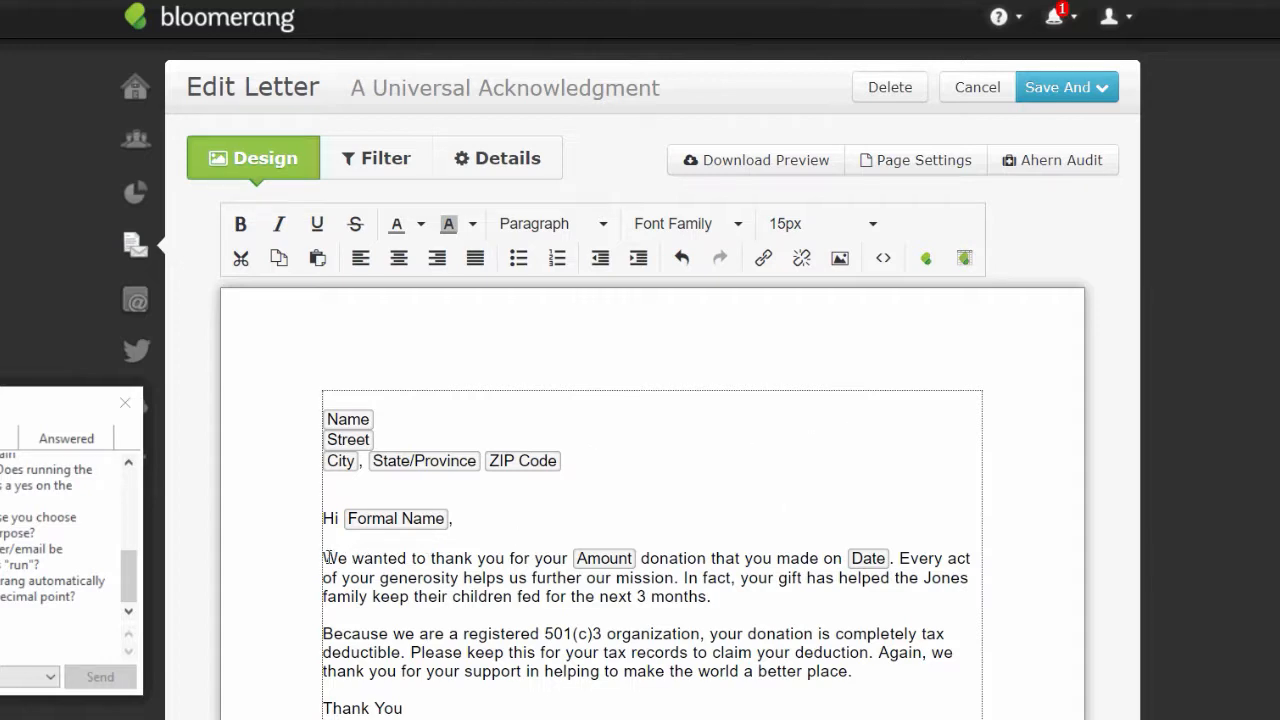
left_click_drag(325, 557, 938, 596)
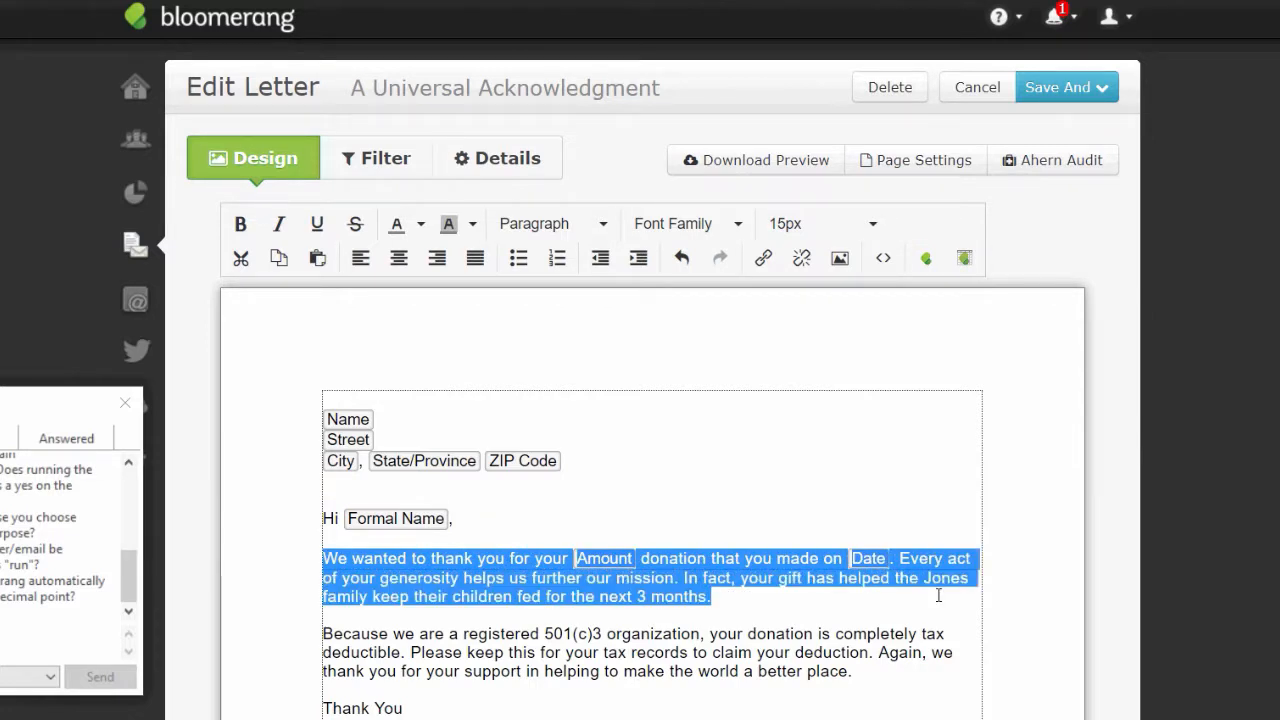
key("Delete")
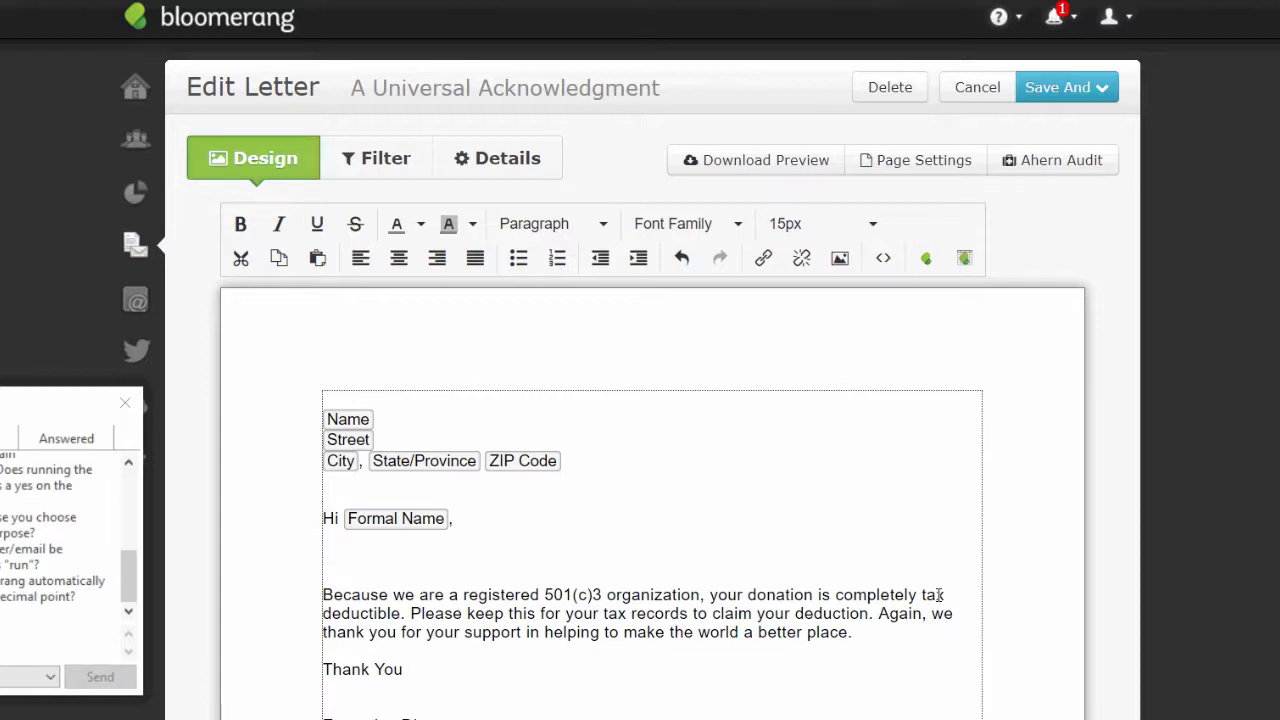
type("Thank you for ")
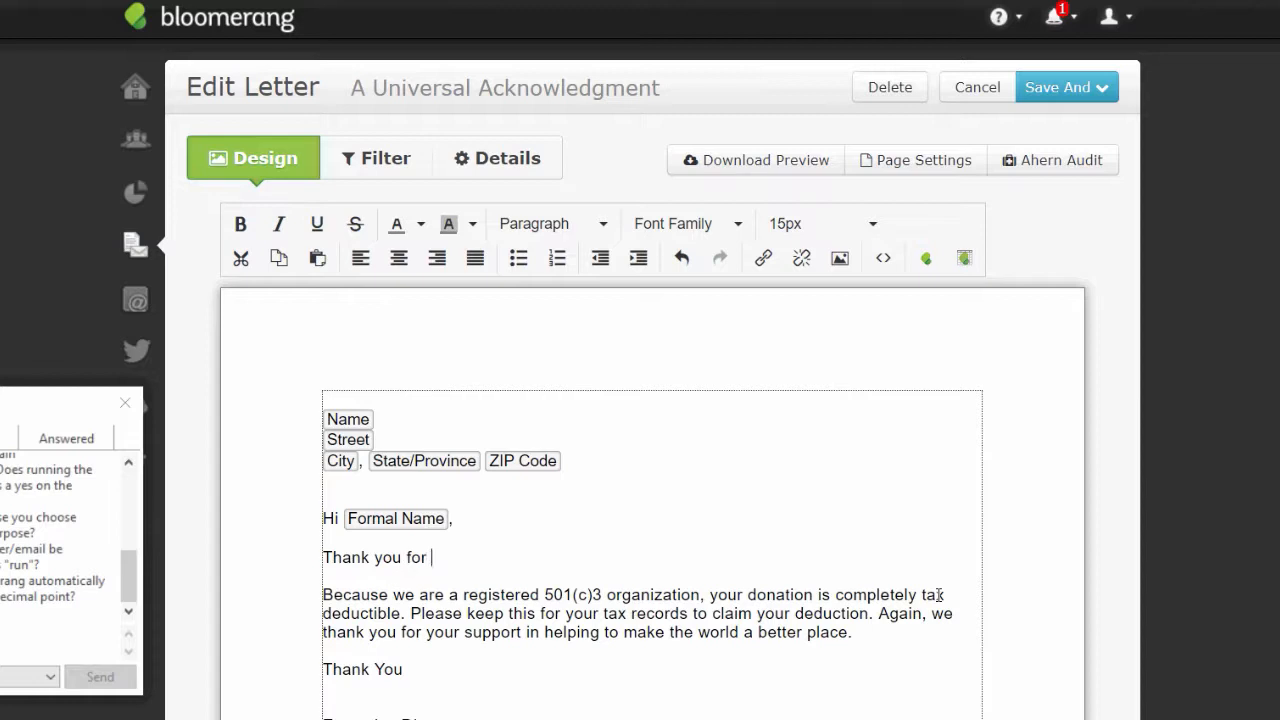
type("your recent act of sup")
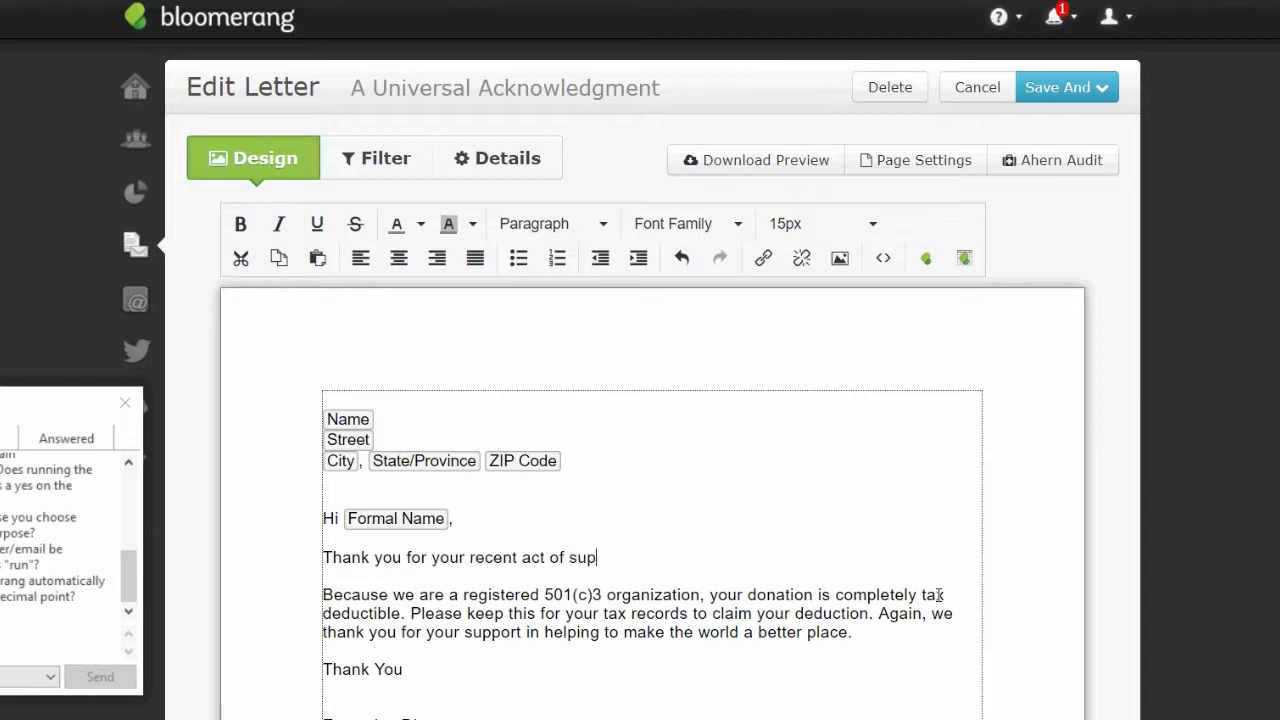
type("port.")
- Change 'completely tax deductible' to 'tax deductible as documented below'
left_click_drag(838, 597, 918, 601)
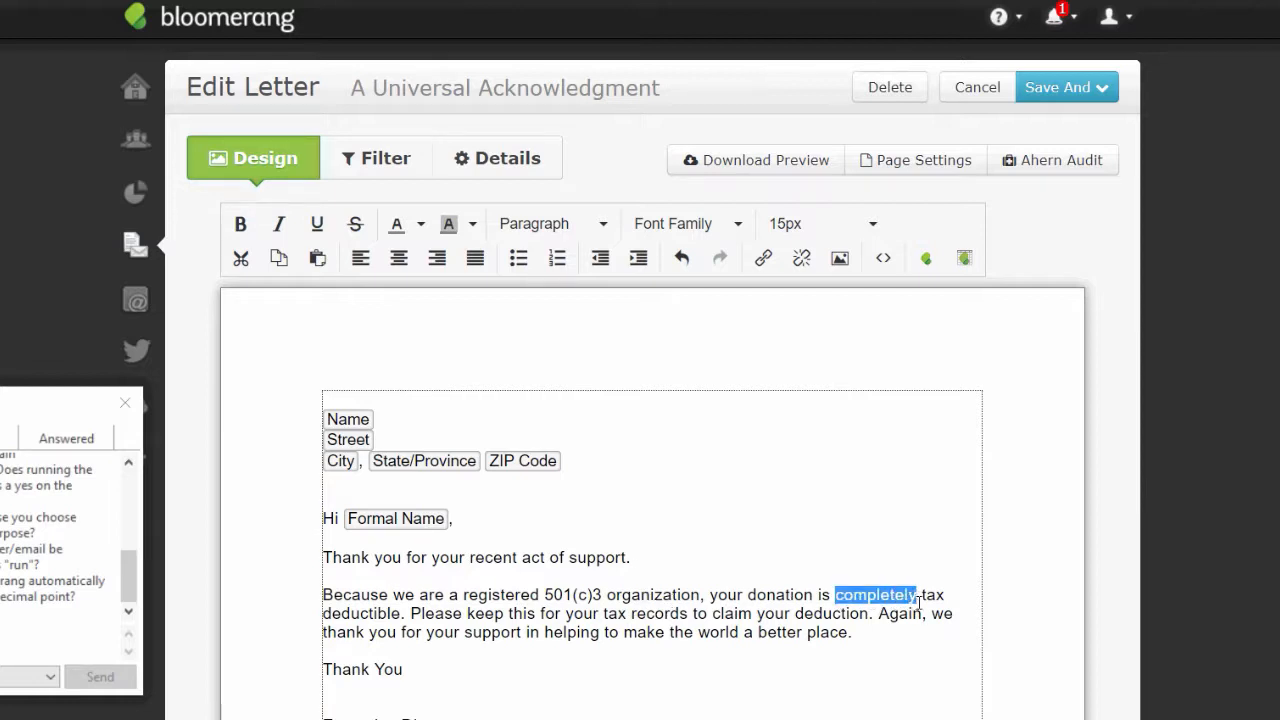
key("BackSpace")
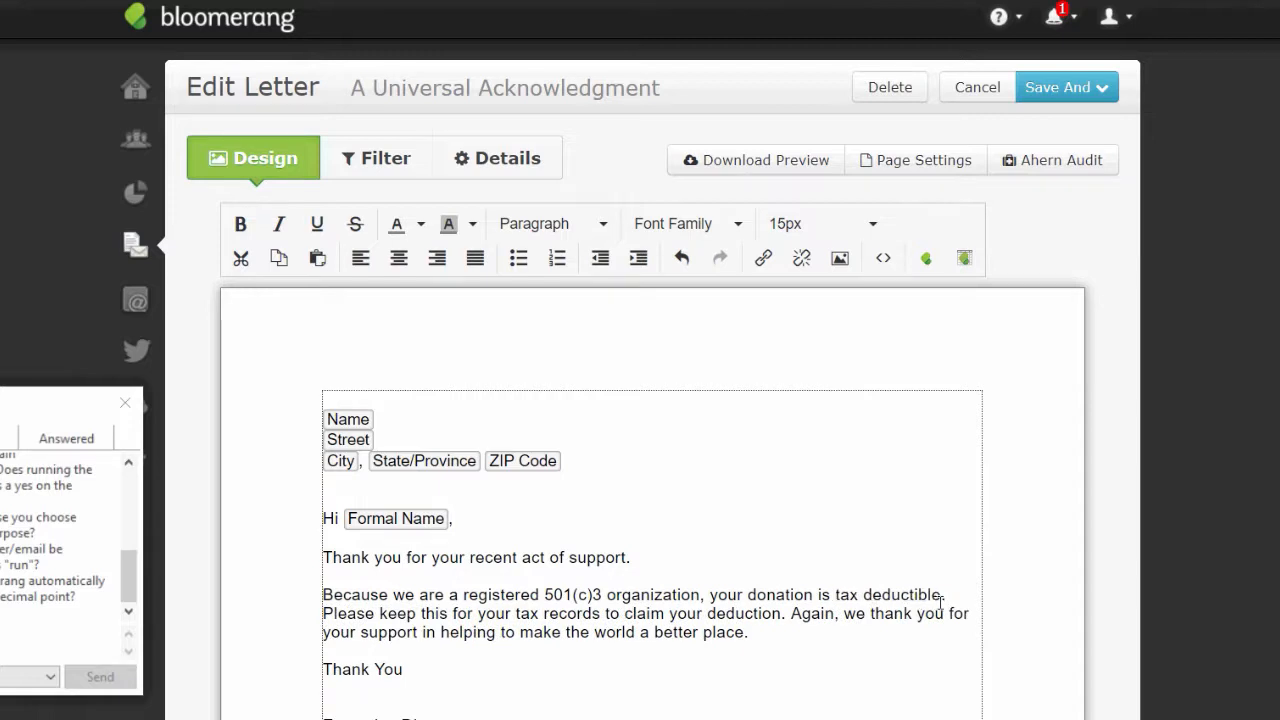
left_click(941, 597)
type("as docuen")
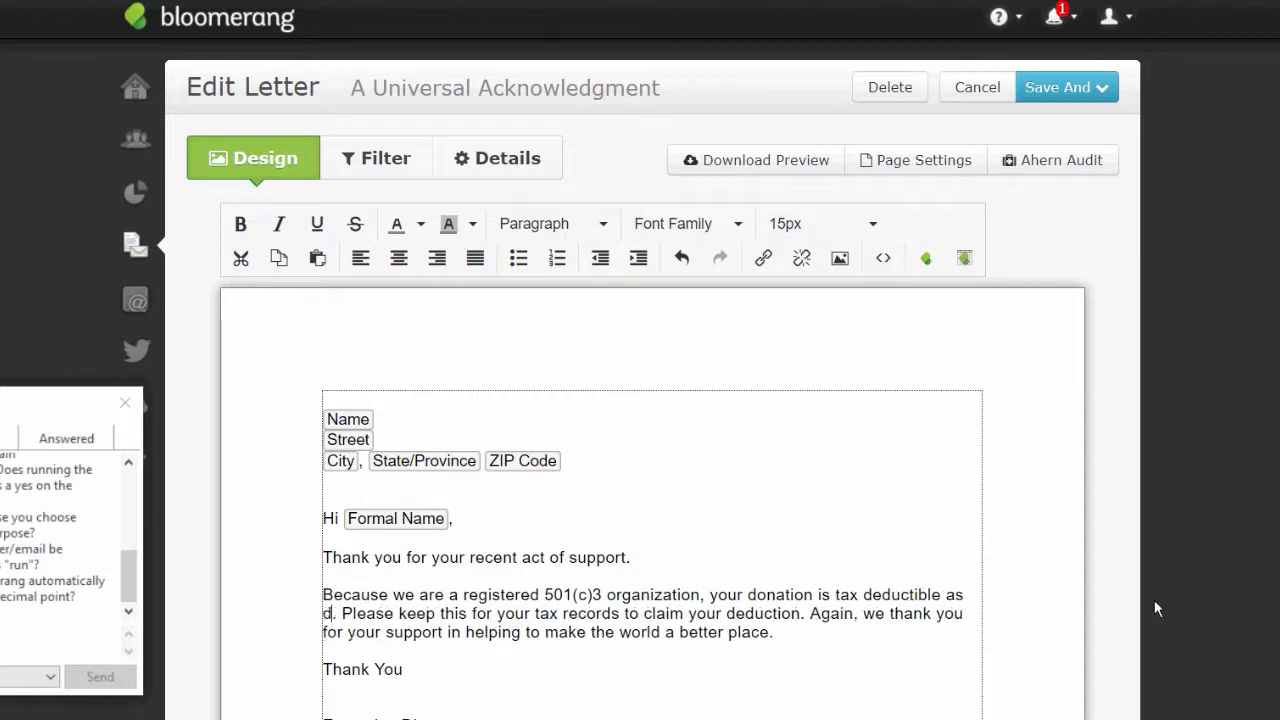
key("BackSpace")
key("BackSpace")
type("mented b")
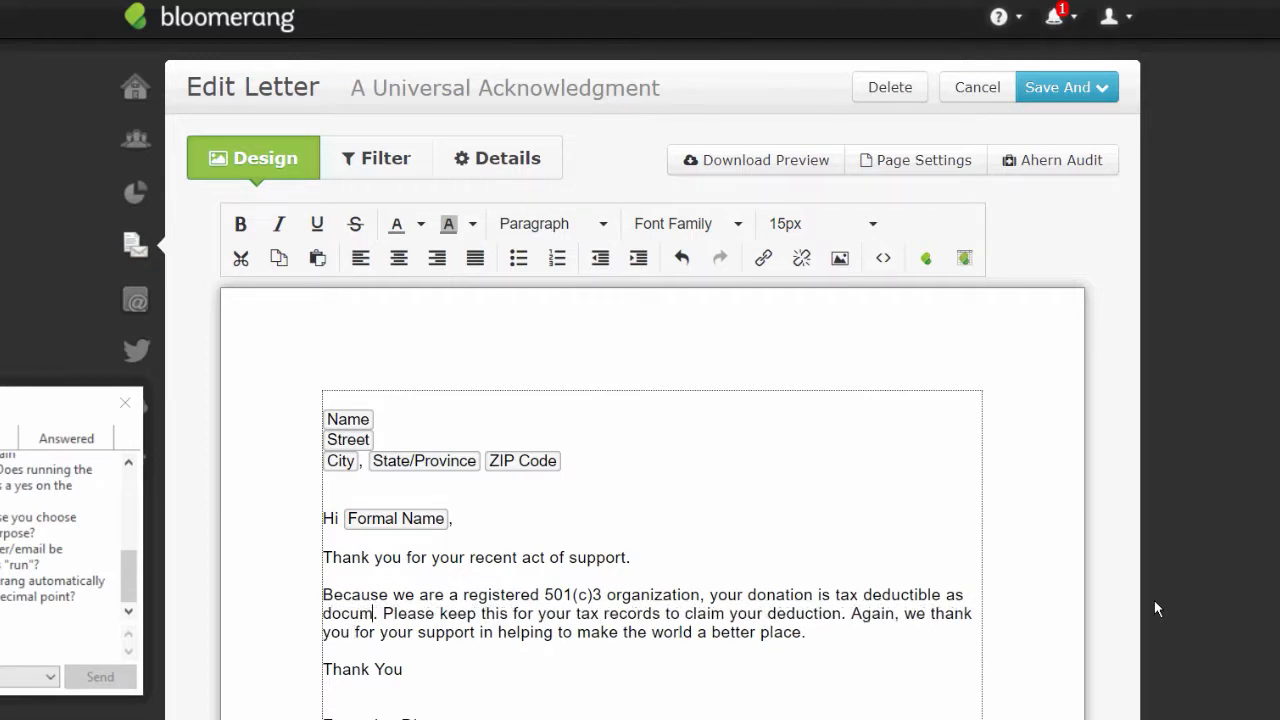
type("elow")
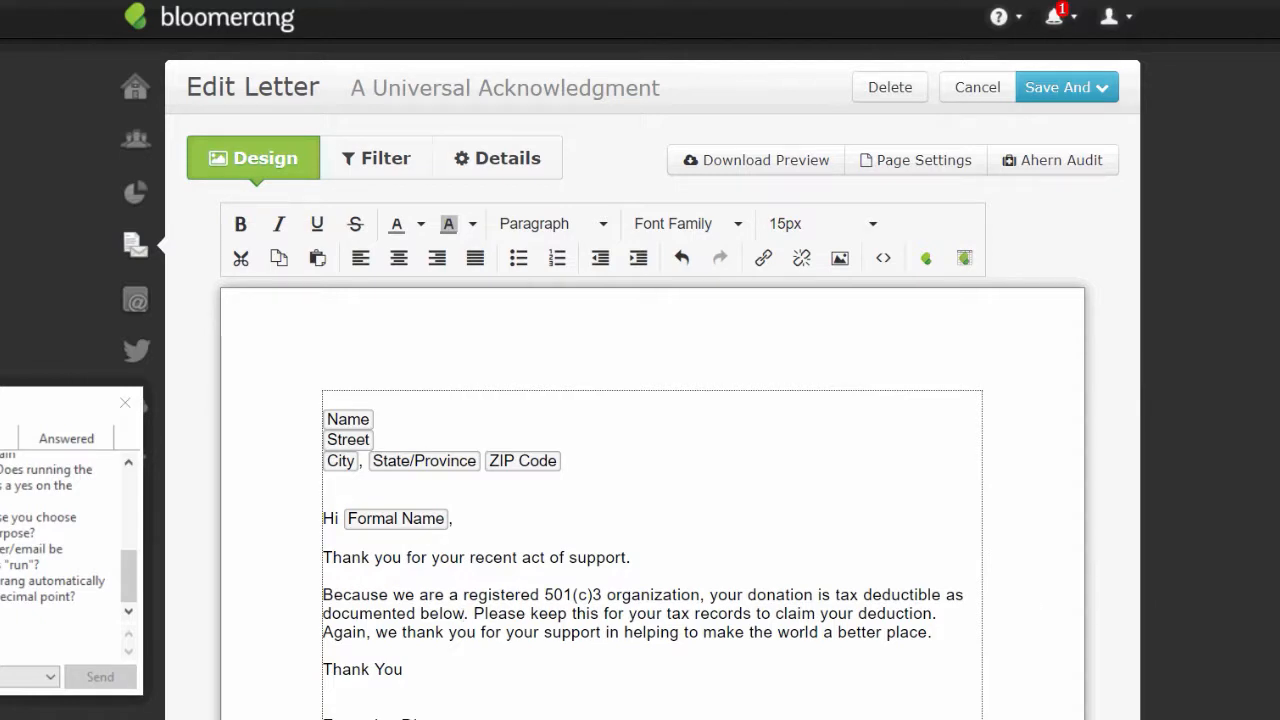
scroll(686, 549, "down", 3)
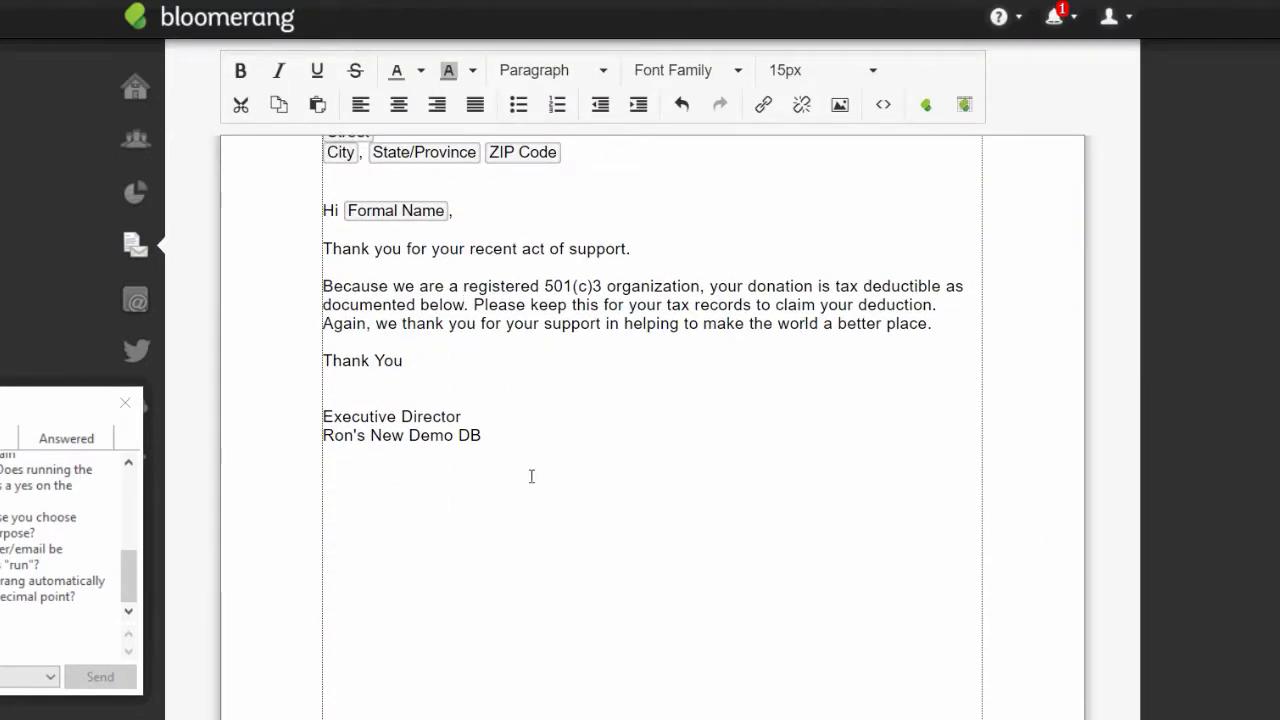
- Add a 'Date:' line below the signature holding the transaction Date merge field
left_click(523, 440)
key("Return")
type("Date:")
left_click(927, 105)
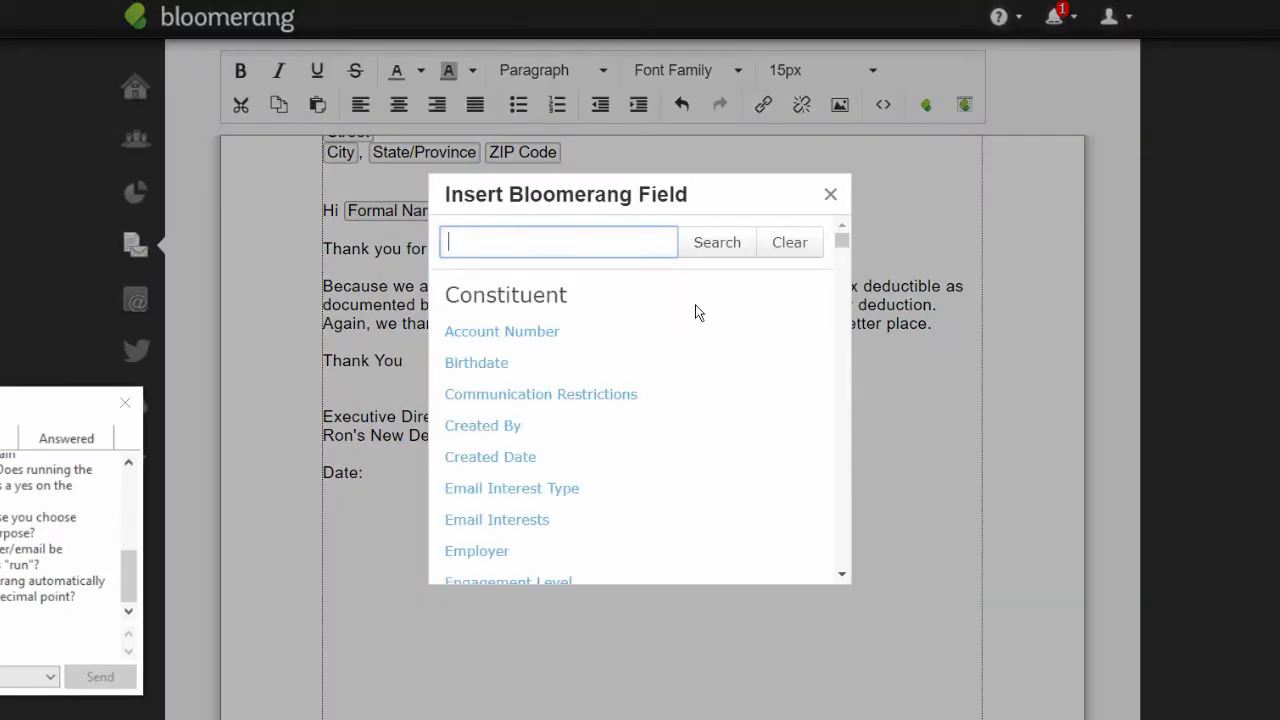
type("date")
left_click(727, 249)
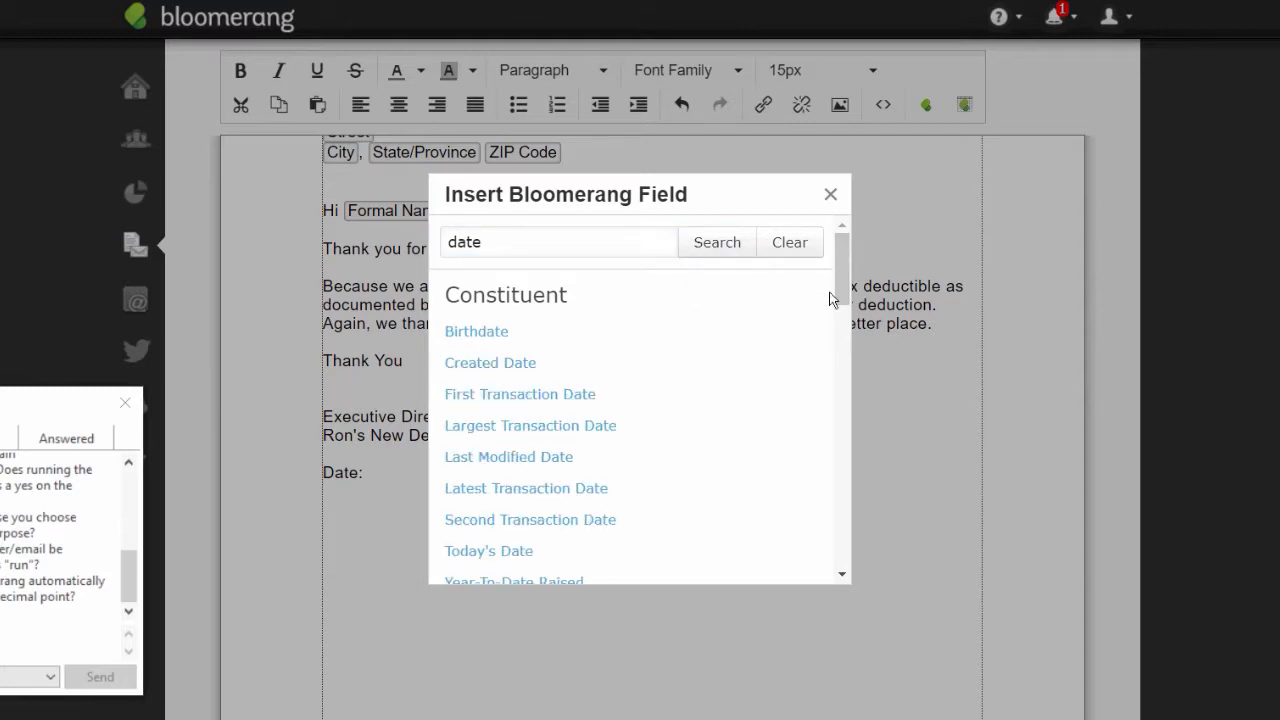
double_click(828, 329)
left_click(720, 243)
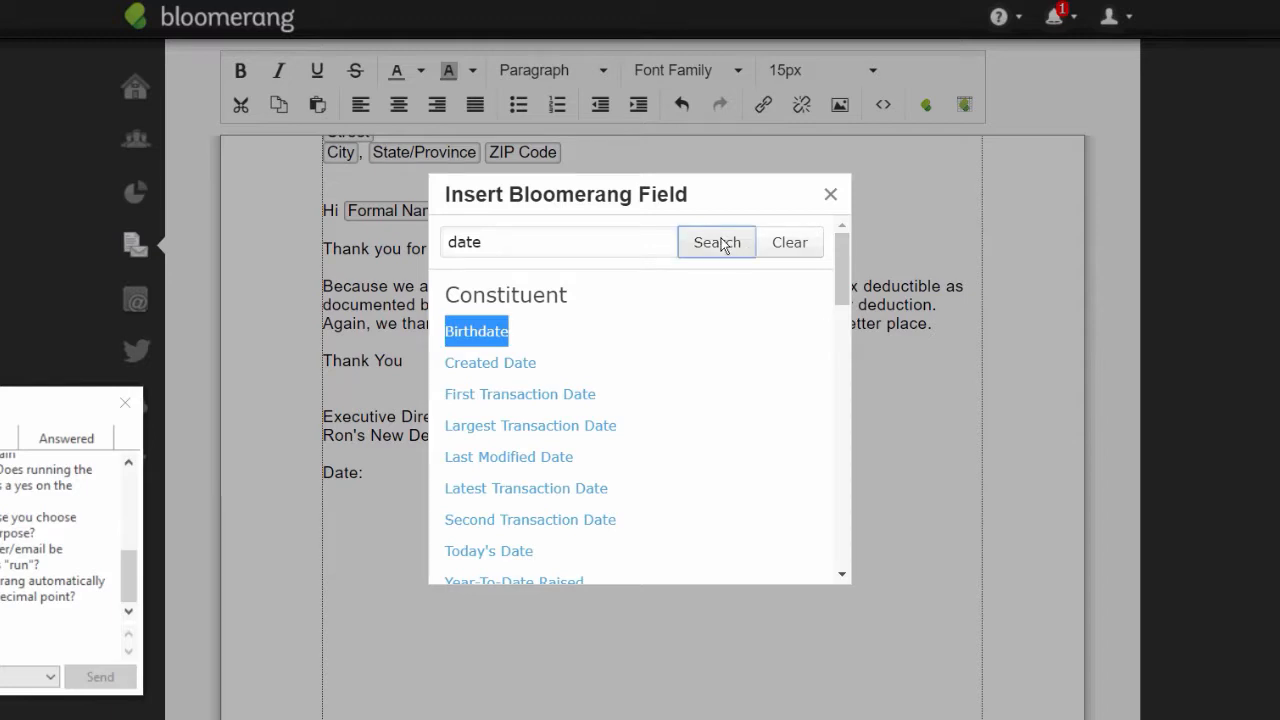
left_click_drag(837, 266, 834, 385)
left_click(456, 478)
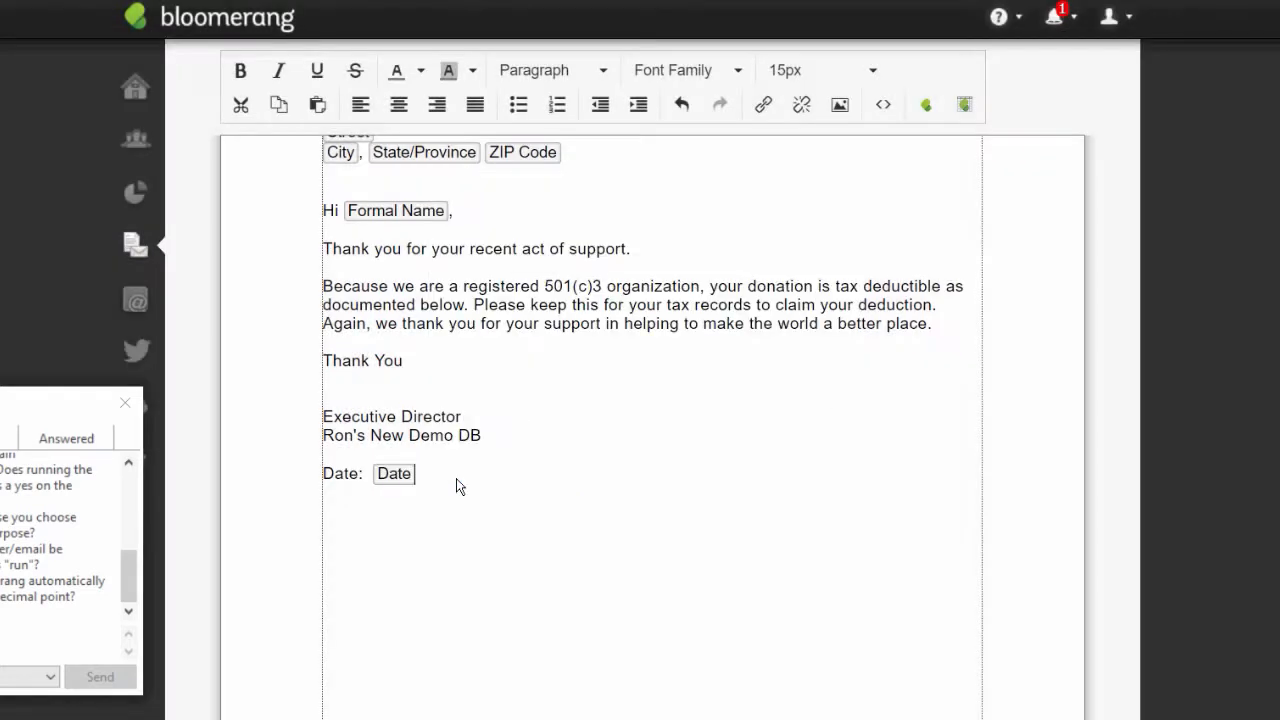
- Add an 'Amount:' line with the transaction Amount merge field, then type 'Type:'
key("Return")
type("Amount:")
left_click(927, 106)
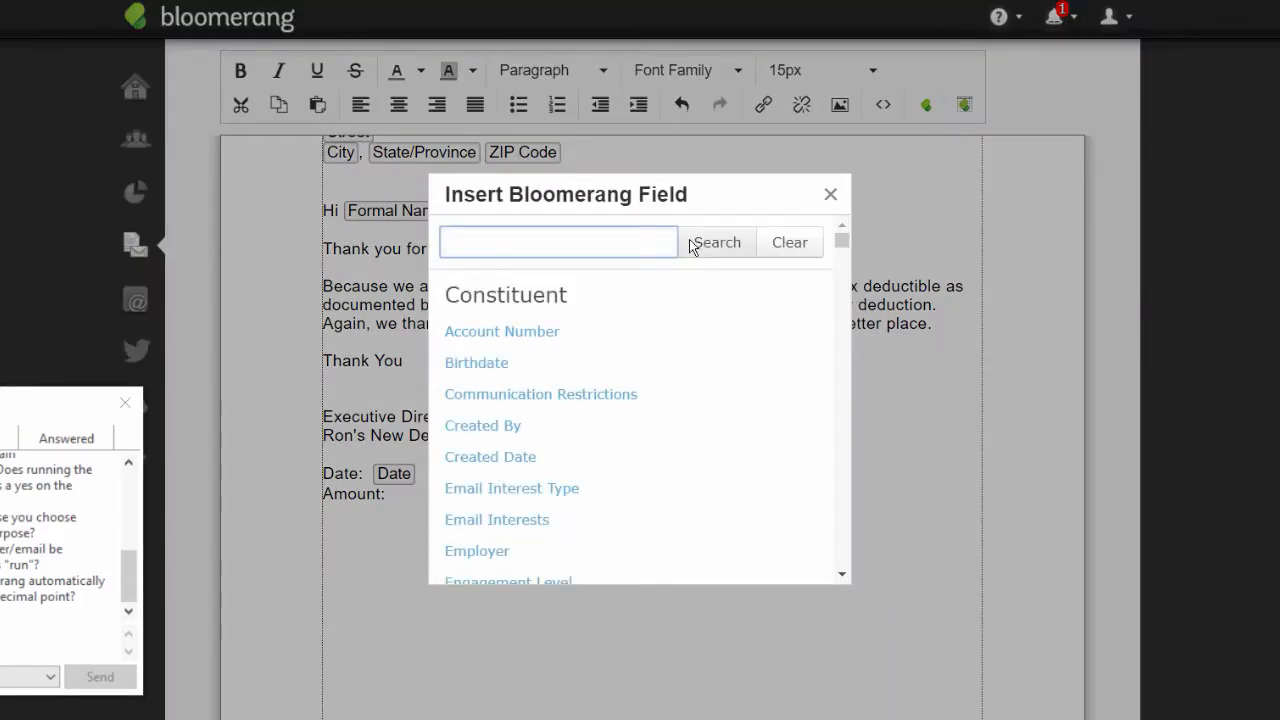
type("amount")
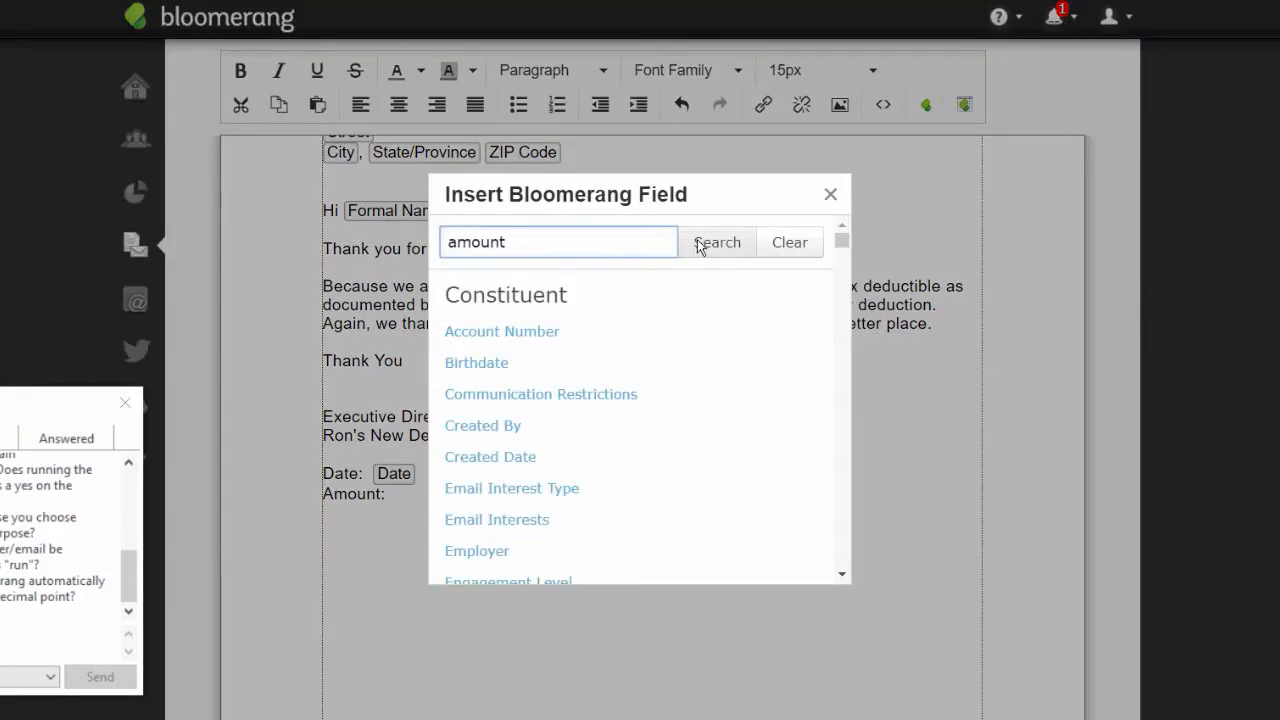
left_click(700, 249)
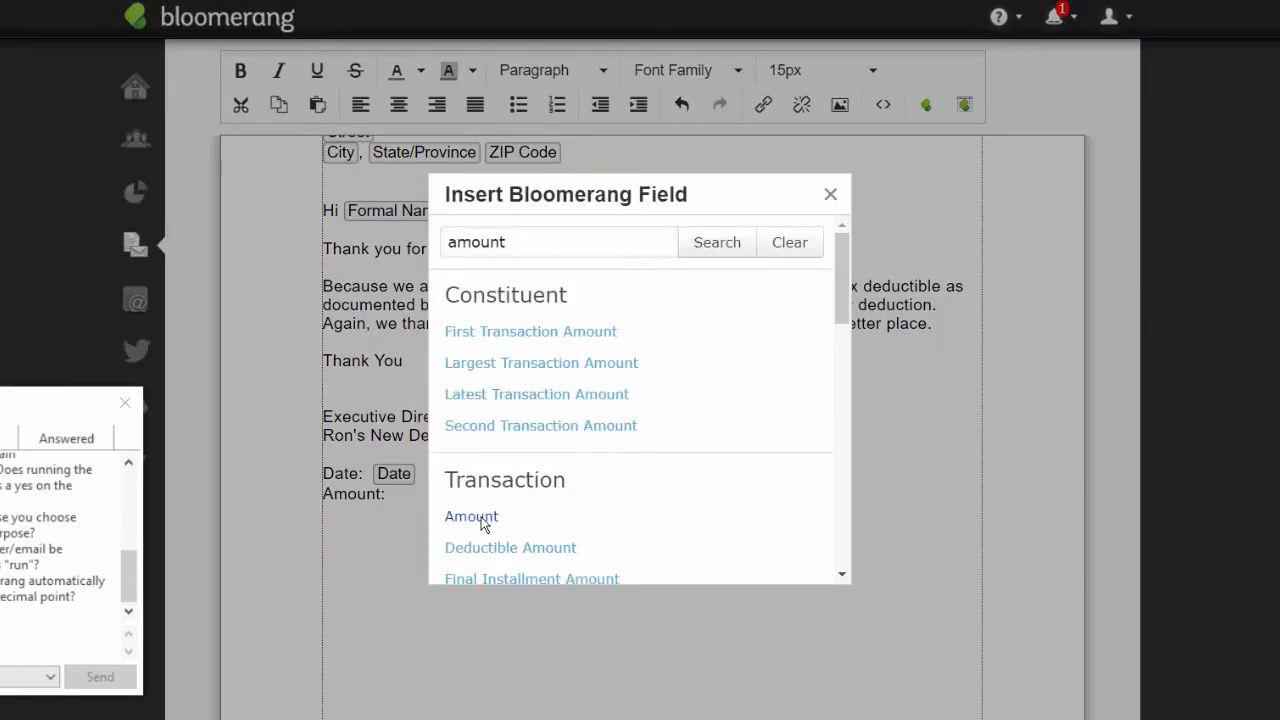
left_click(480, 522)
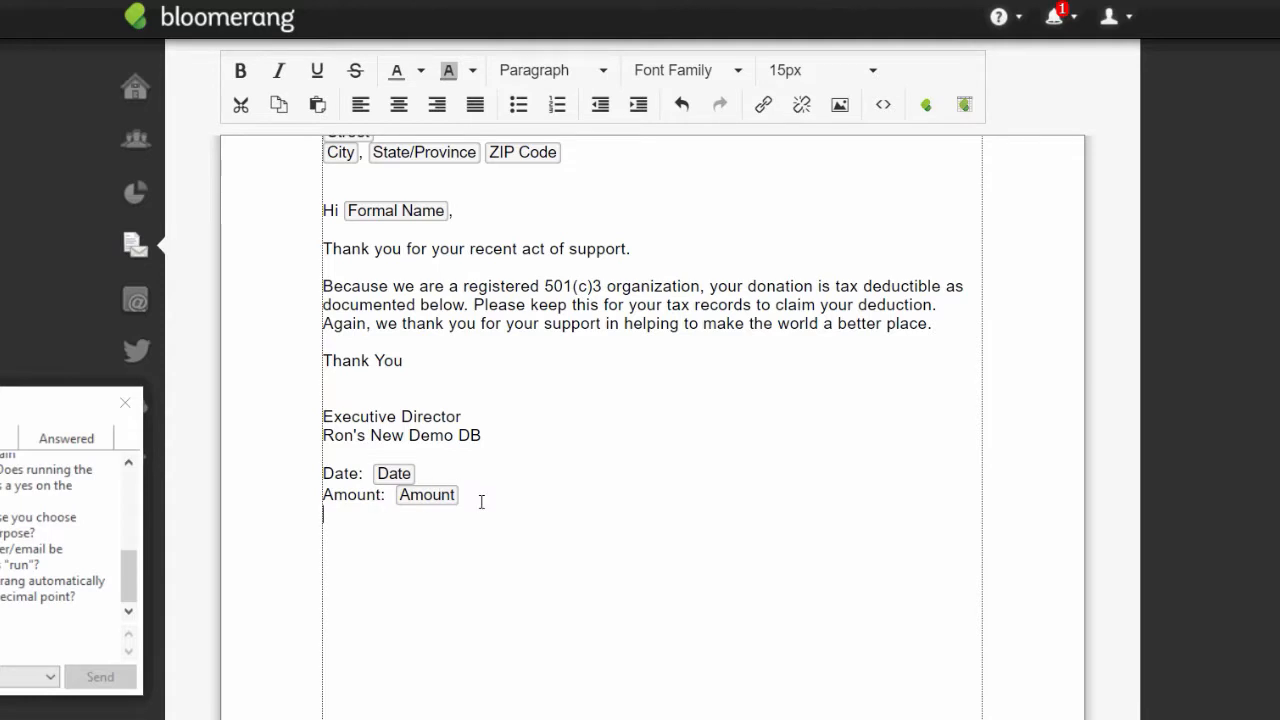
type("Type:")
- Search the merge fields for 'type' and insert the transaction Type field after 'Type:'
left_click(926, 108)
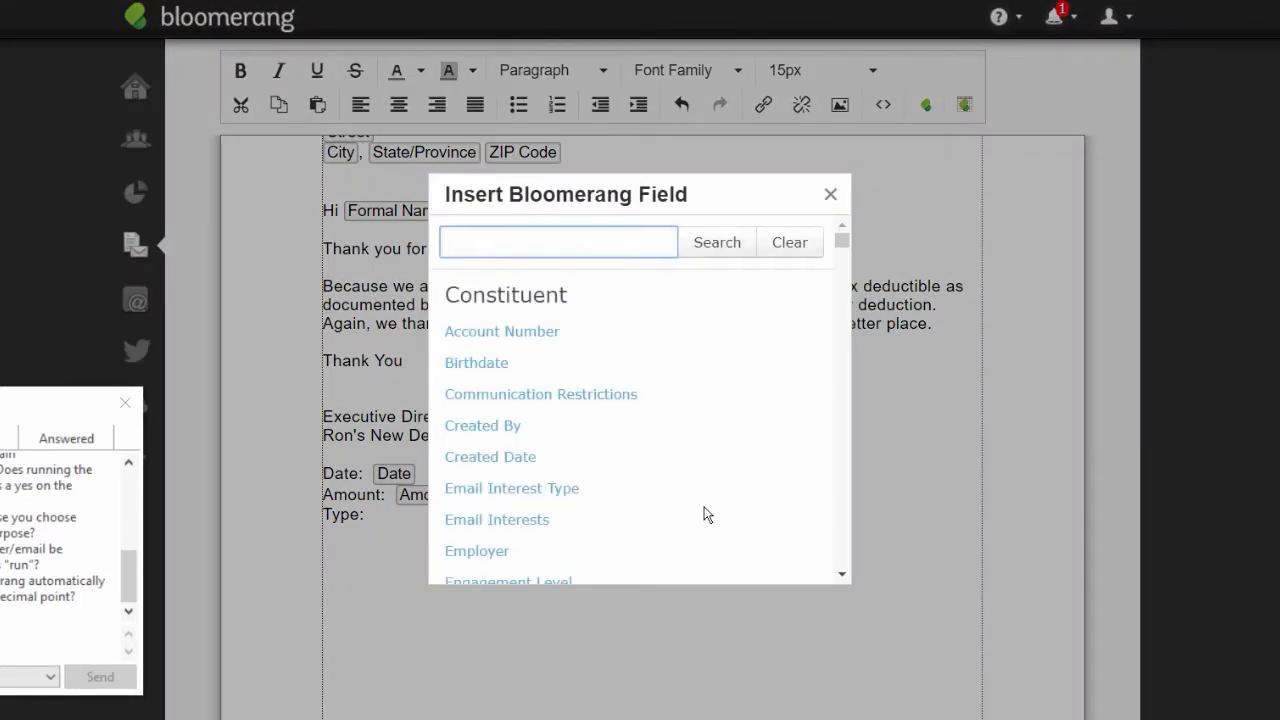
type("type")
left_click_drag(841, 241, 839, 346)
left_click_drag(497, 253, 421, 245)
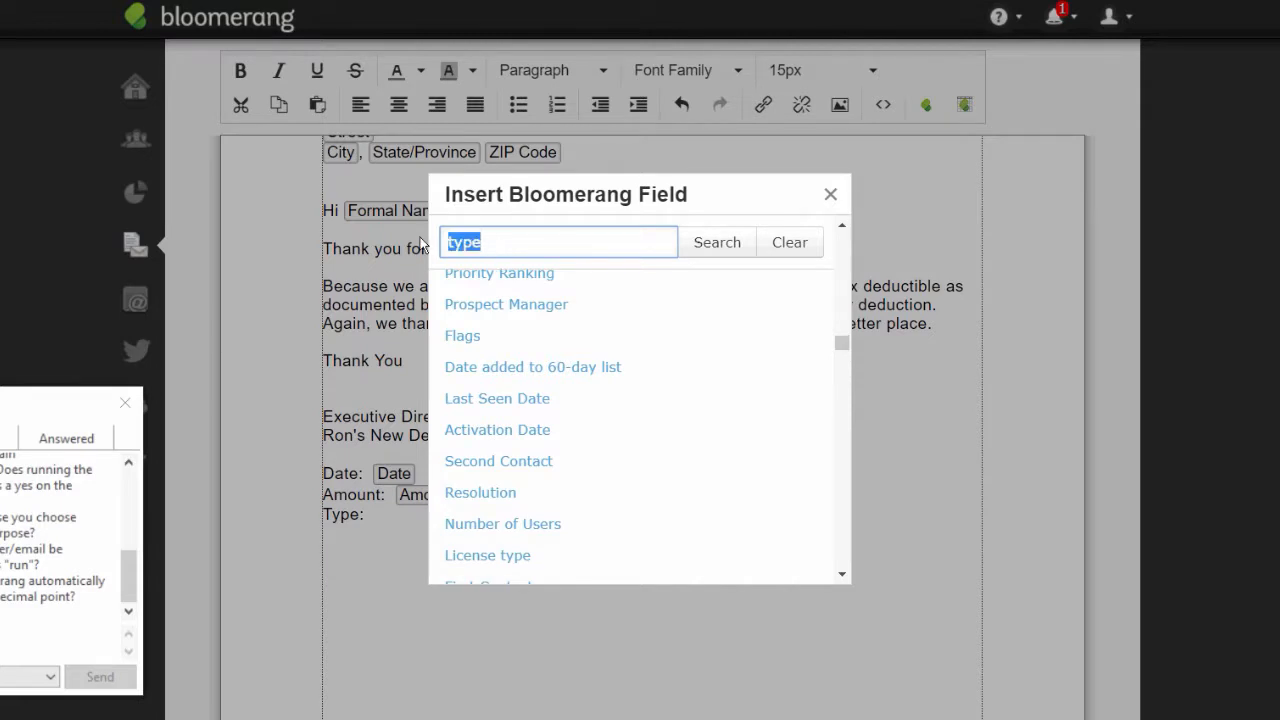
type("transacation")
key("BackSpace")
key("BackSpace")
key("BackSpace")
key("BackSpace")
key("BackSpace")
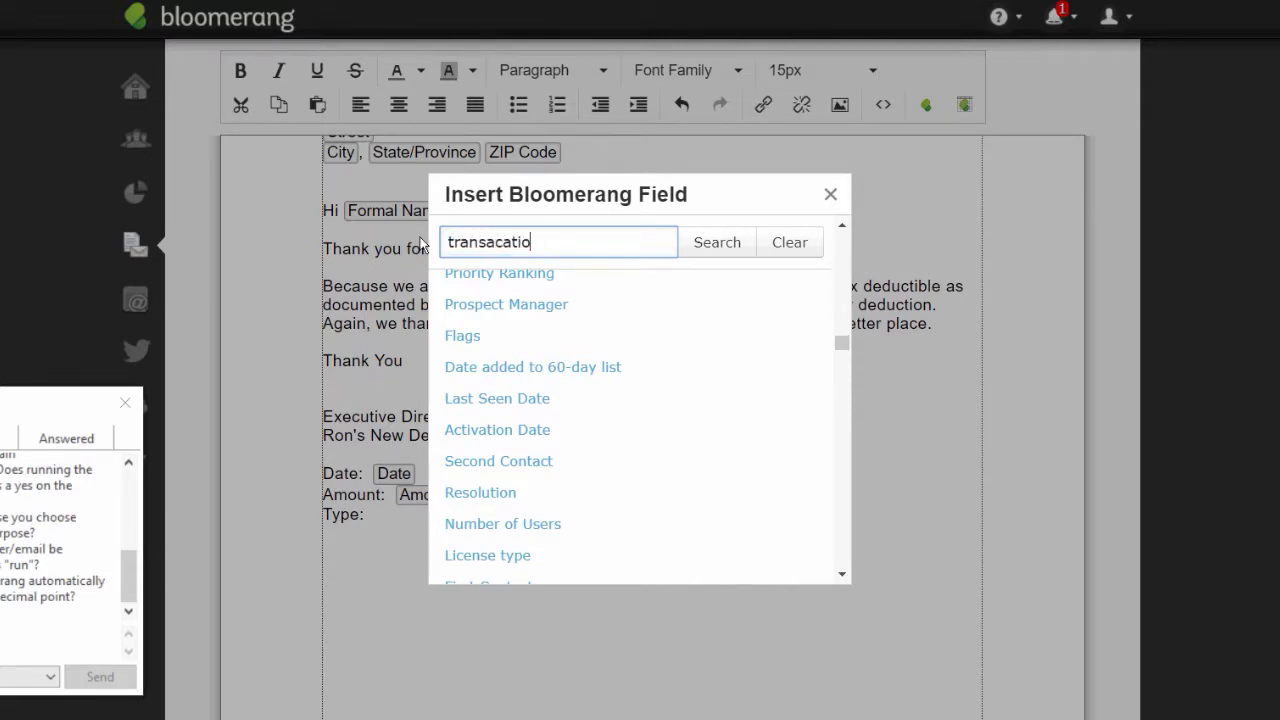
type("tion type")
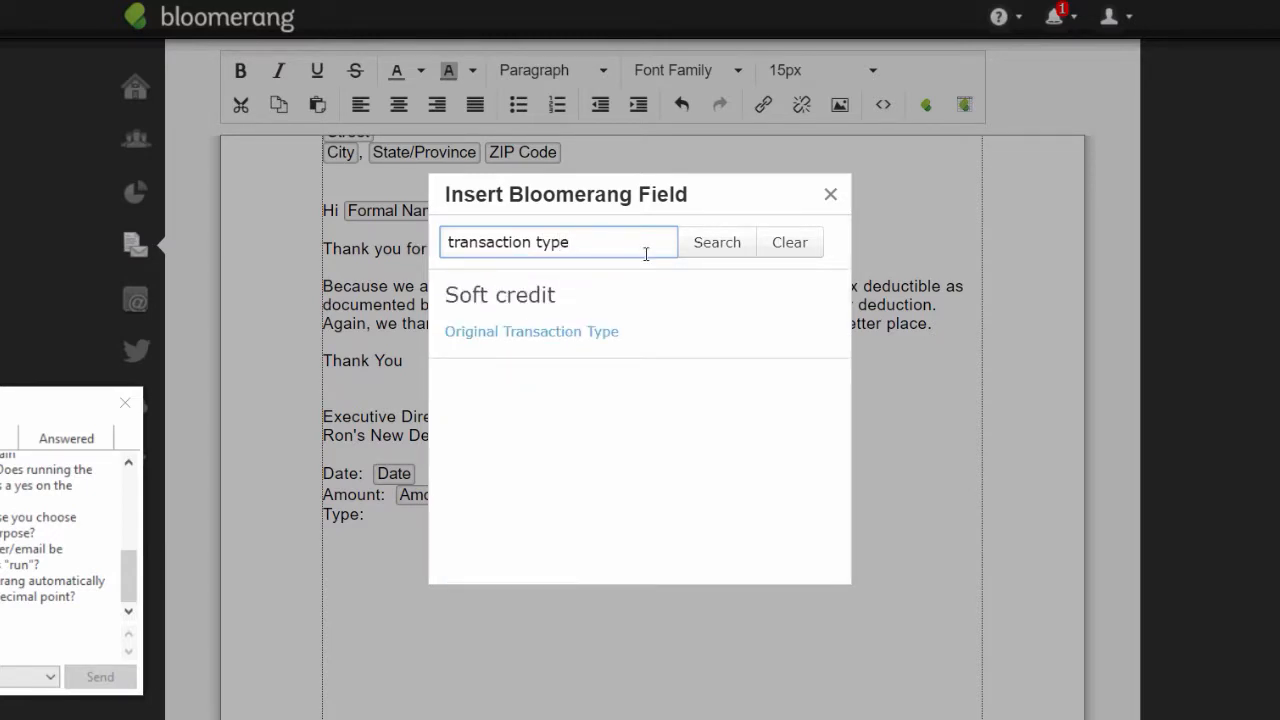
left_click_drag(640, 250, 262, 235)
type("type")
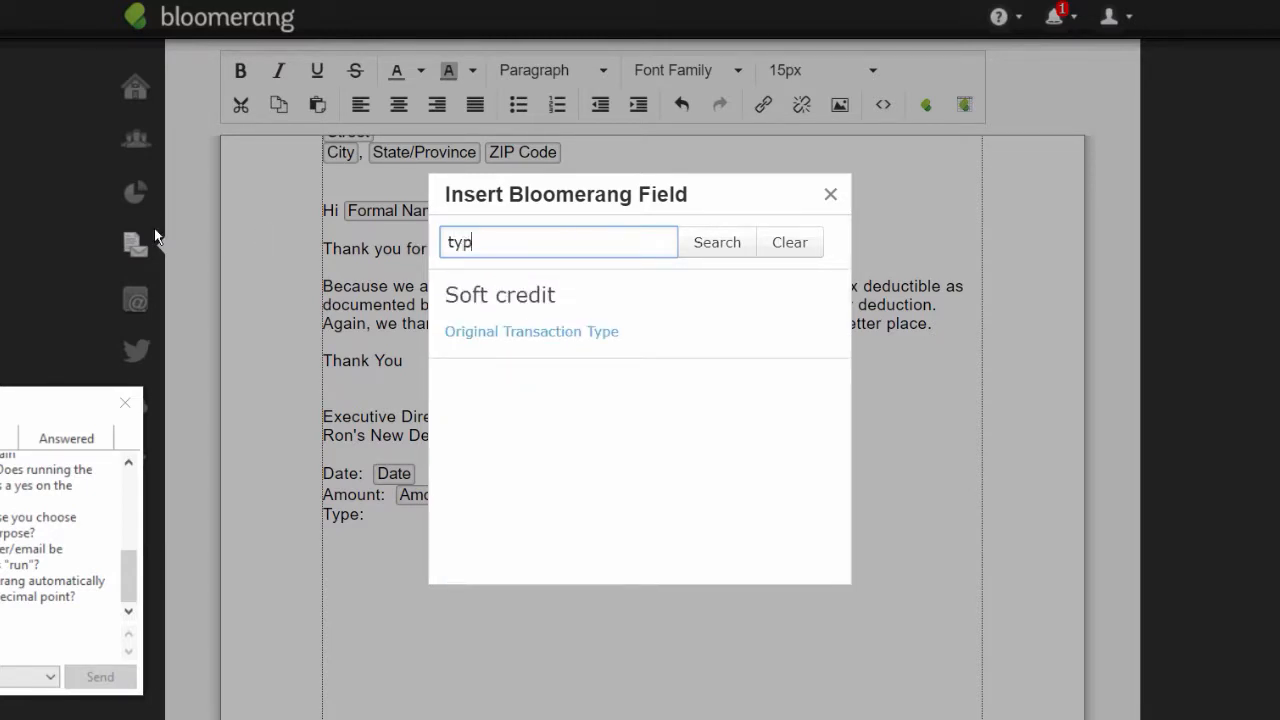
left_click(719, 246)
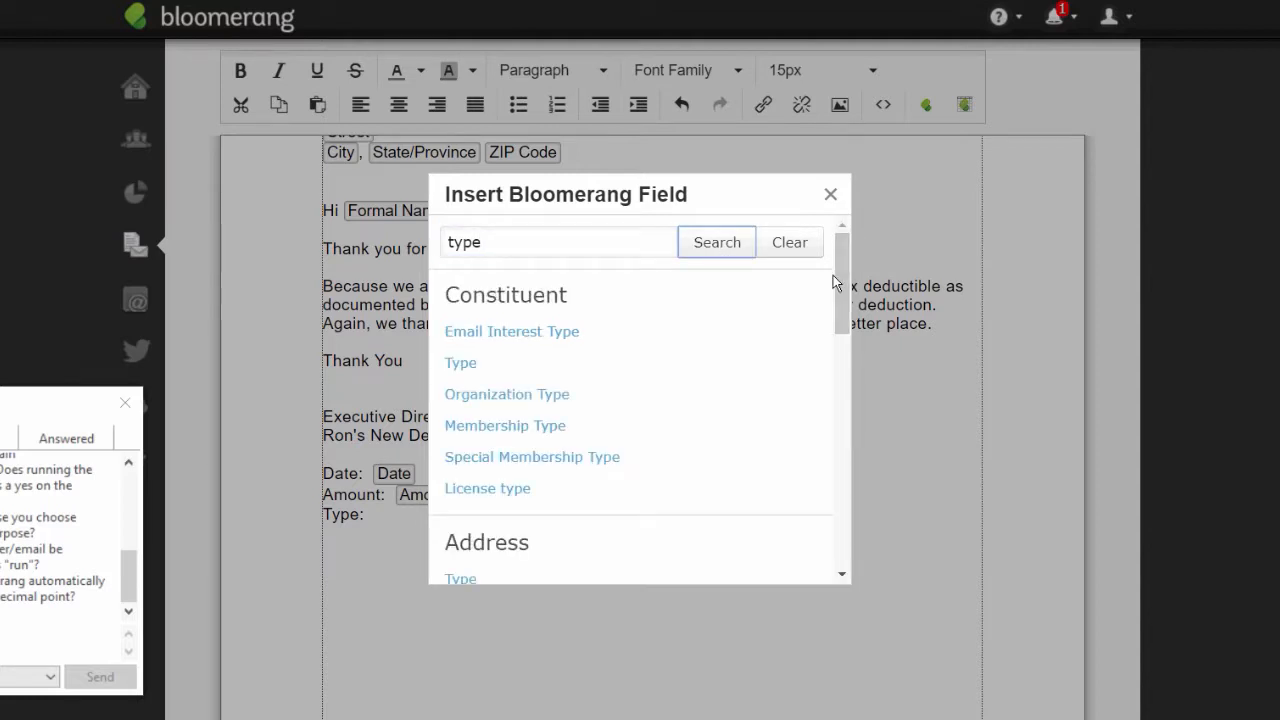
left_click_drag(838, 292, 829, 431)
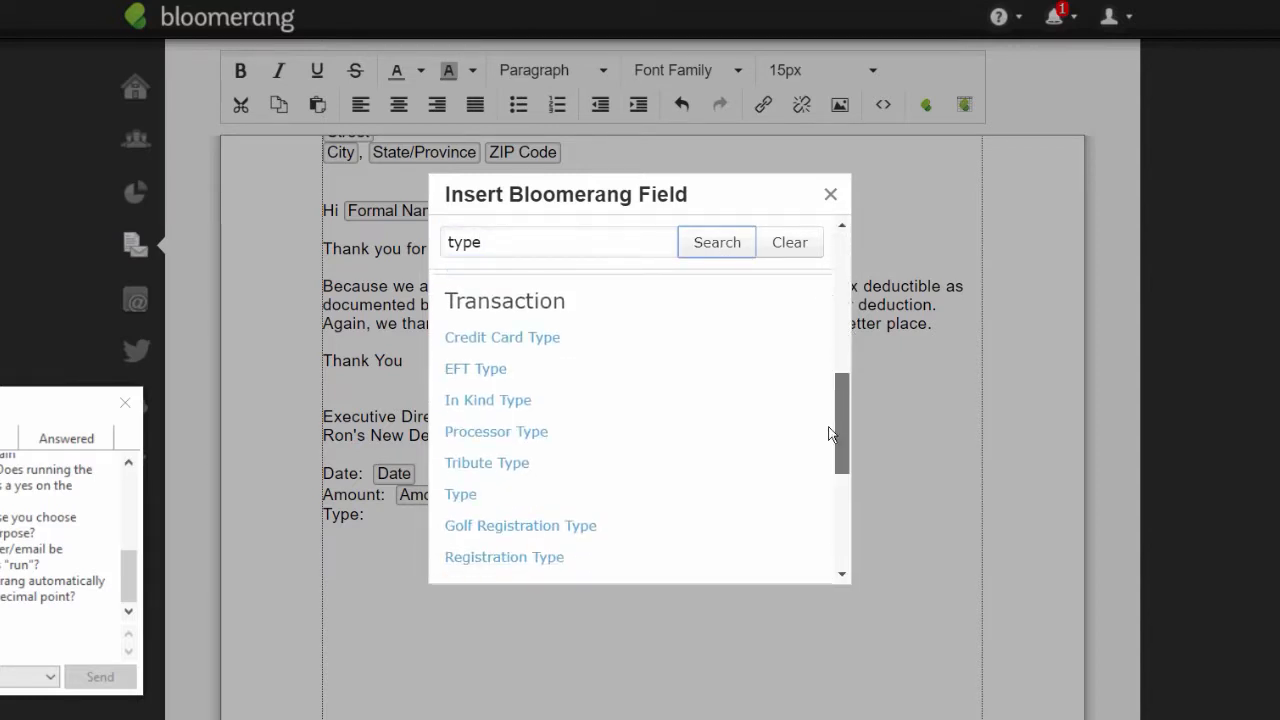
left_click(460, 495)
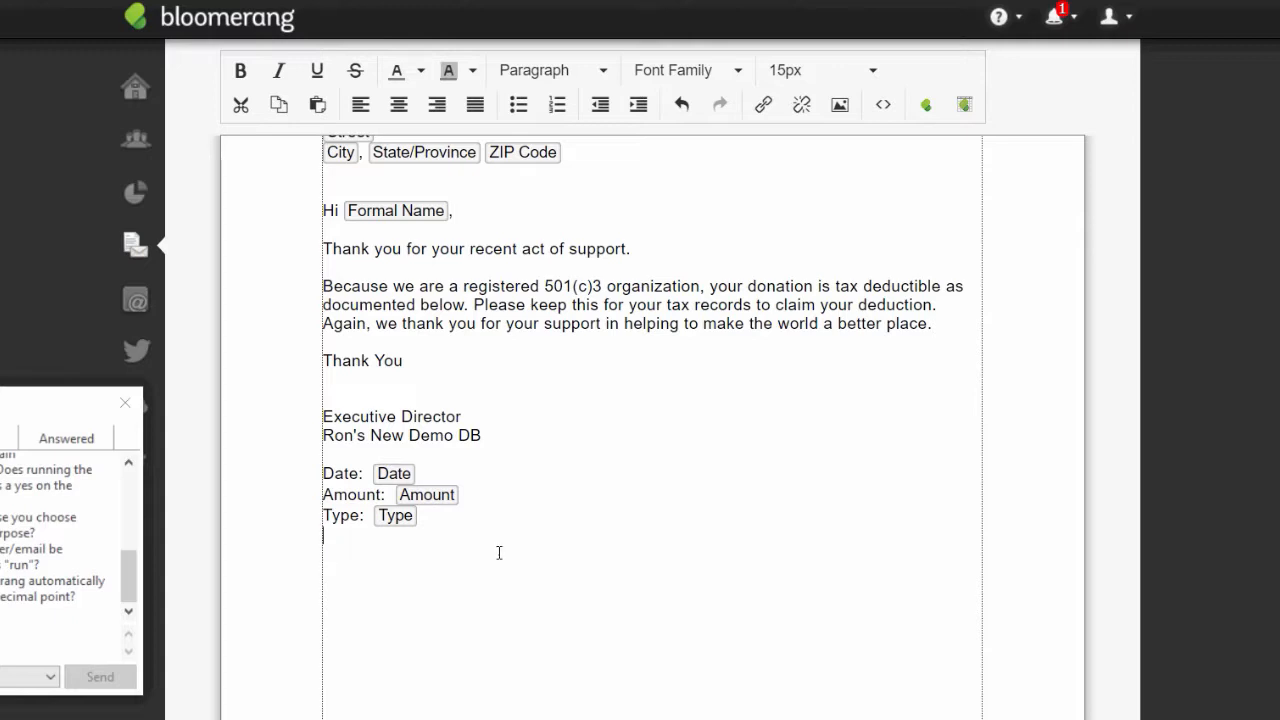
- Insert the transaction Tribute Type and Tribute merge fields
left_click(925, 106)
type("tribu")
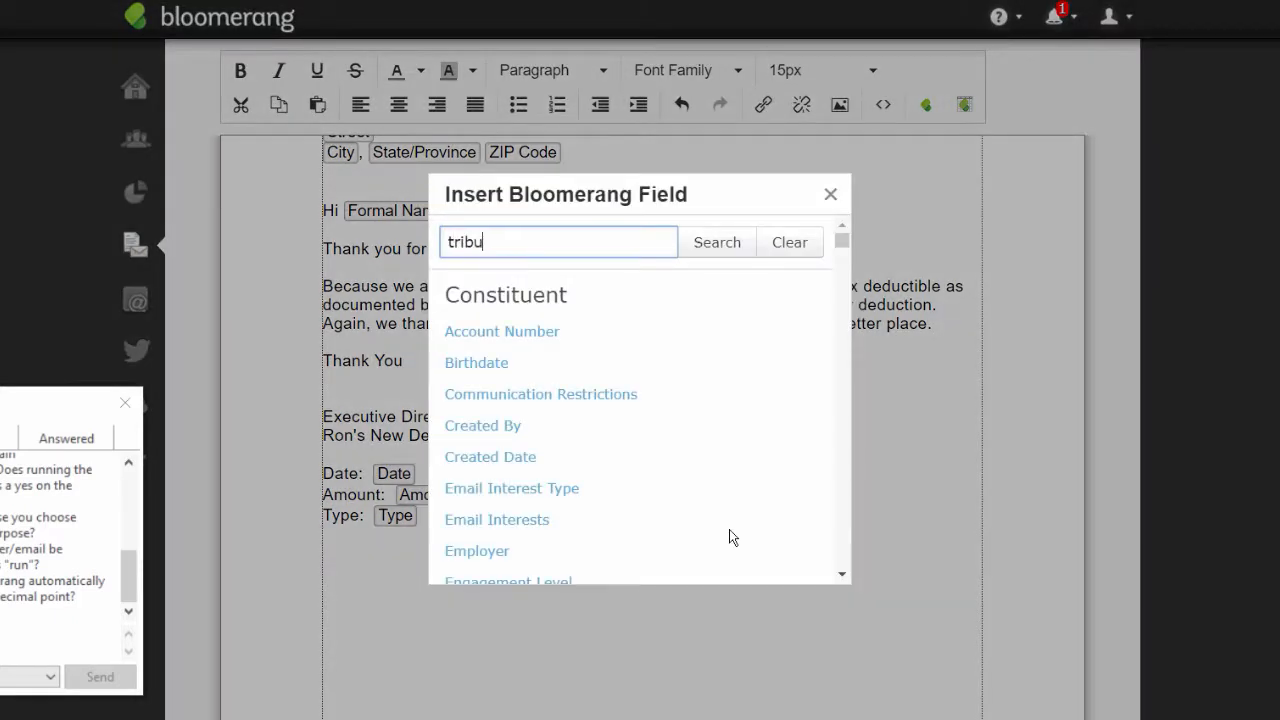
type("te type")
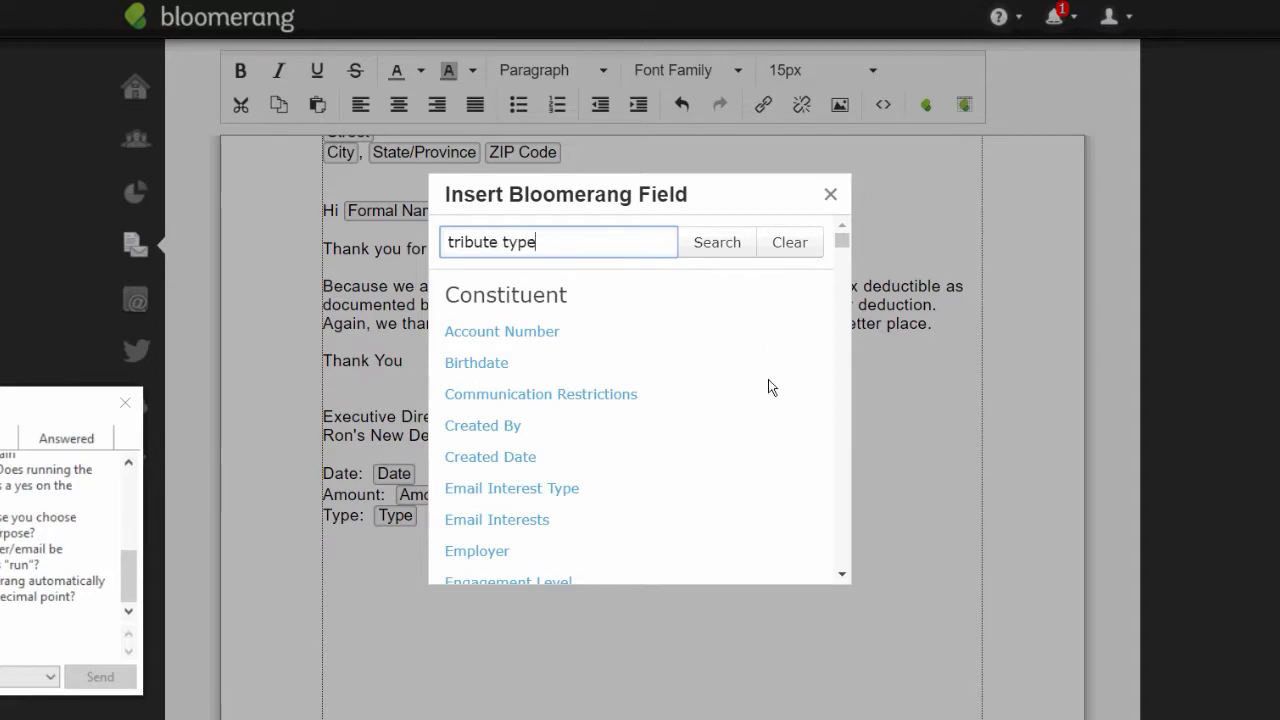
left_click(729, 245)
left_click(505, 331)
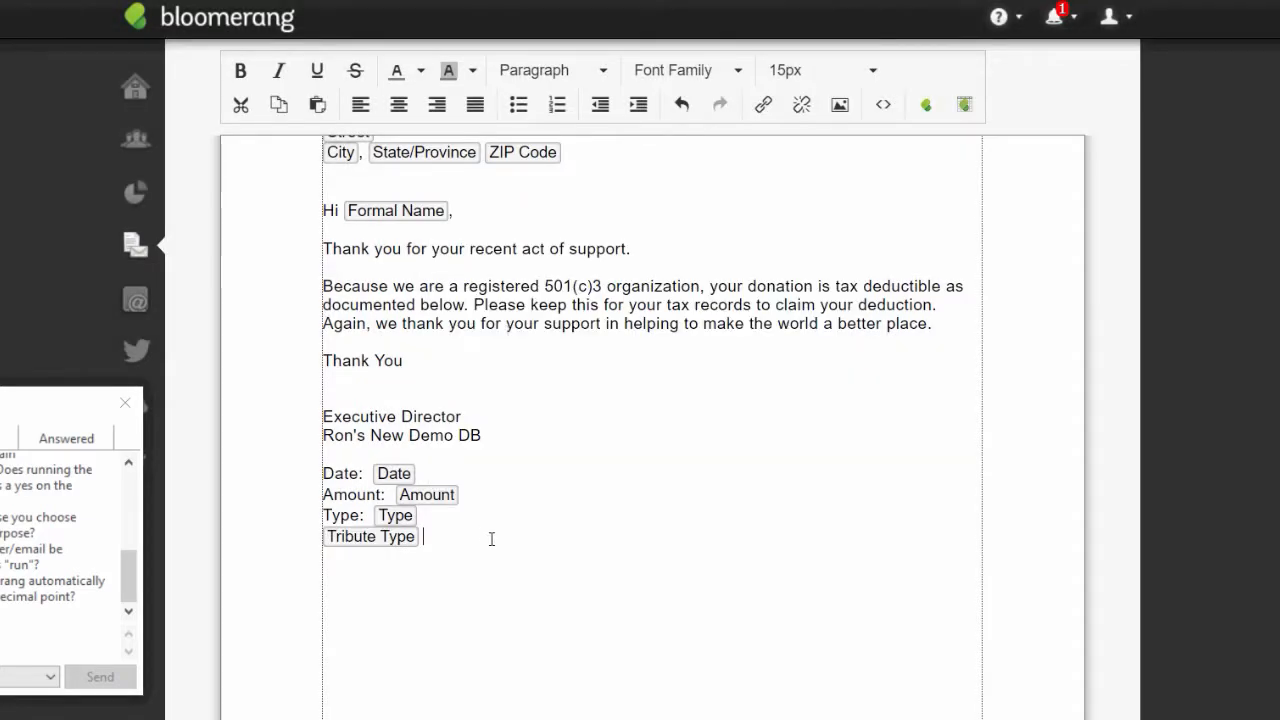
left_click(926, 106)
type("tribute")
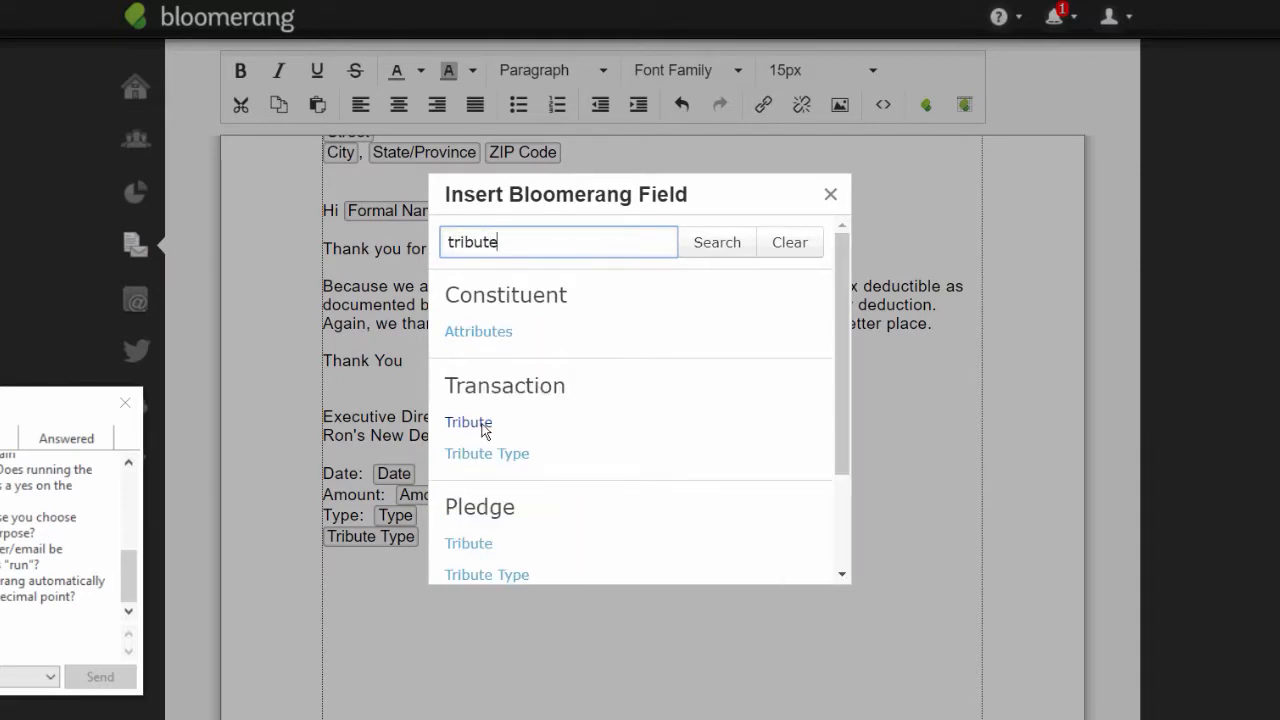
left_click(482, 424)
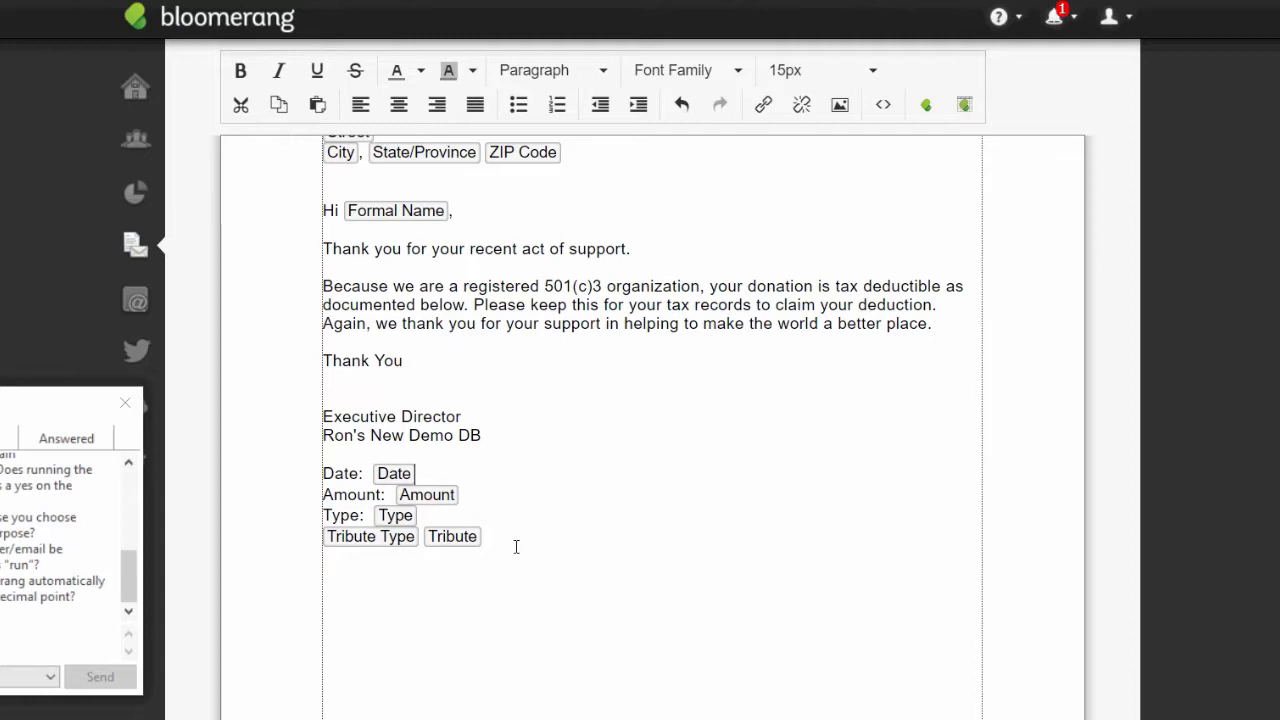
- Start a new 'Appeal:' line below the Type line
left_click(423, 515)
key("Return")
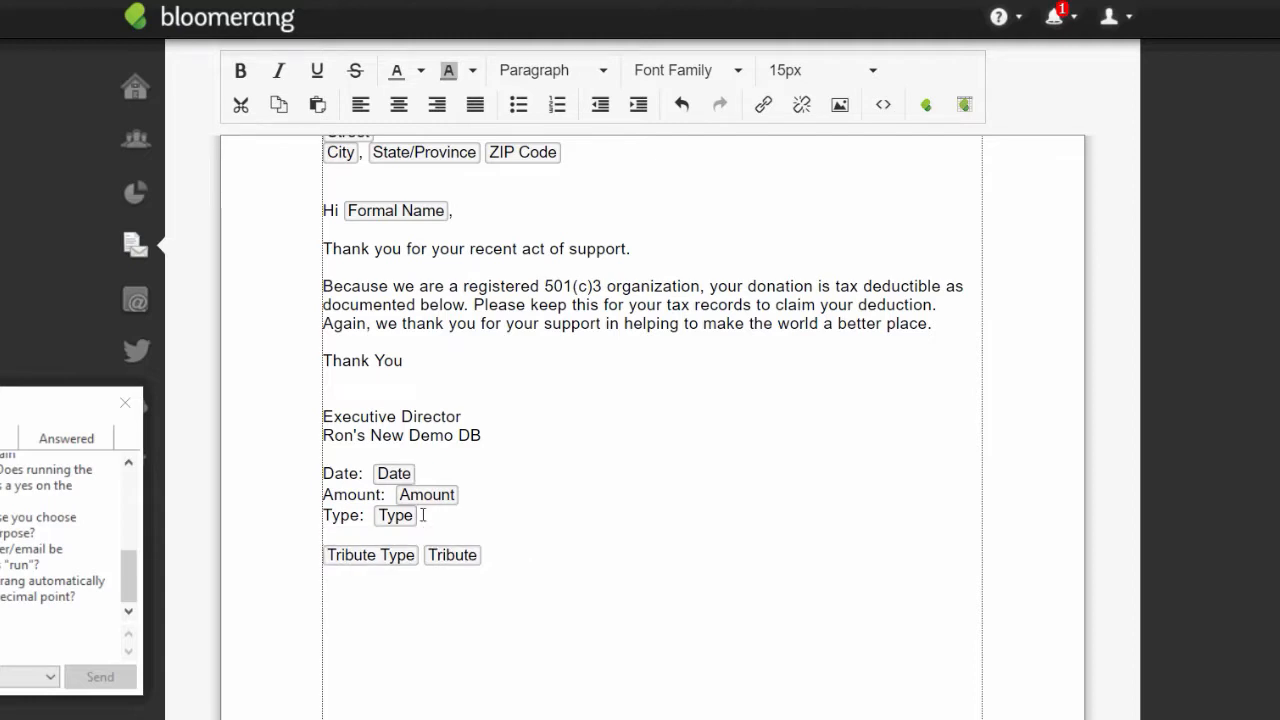
type("Appeal:")
- Insert the transaction Appeal merge field after 'Appeal:' and add a new line
left_click(924, 106)
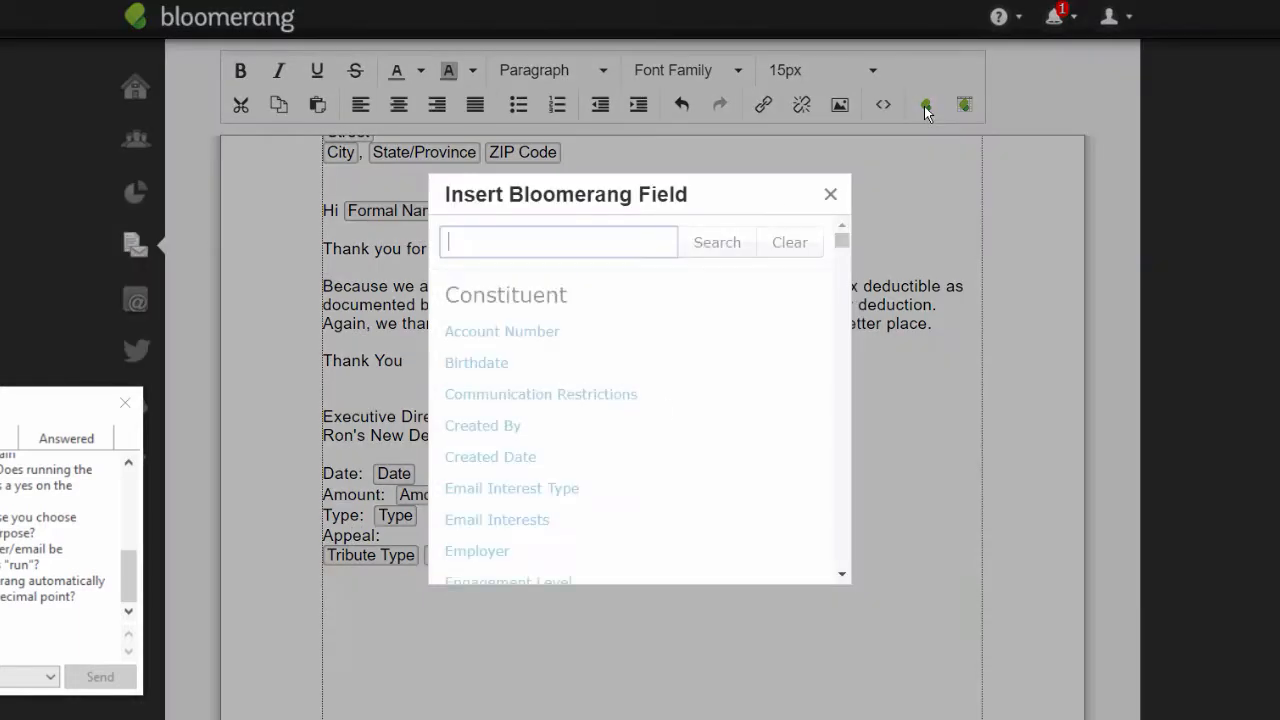
type("appeal")
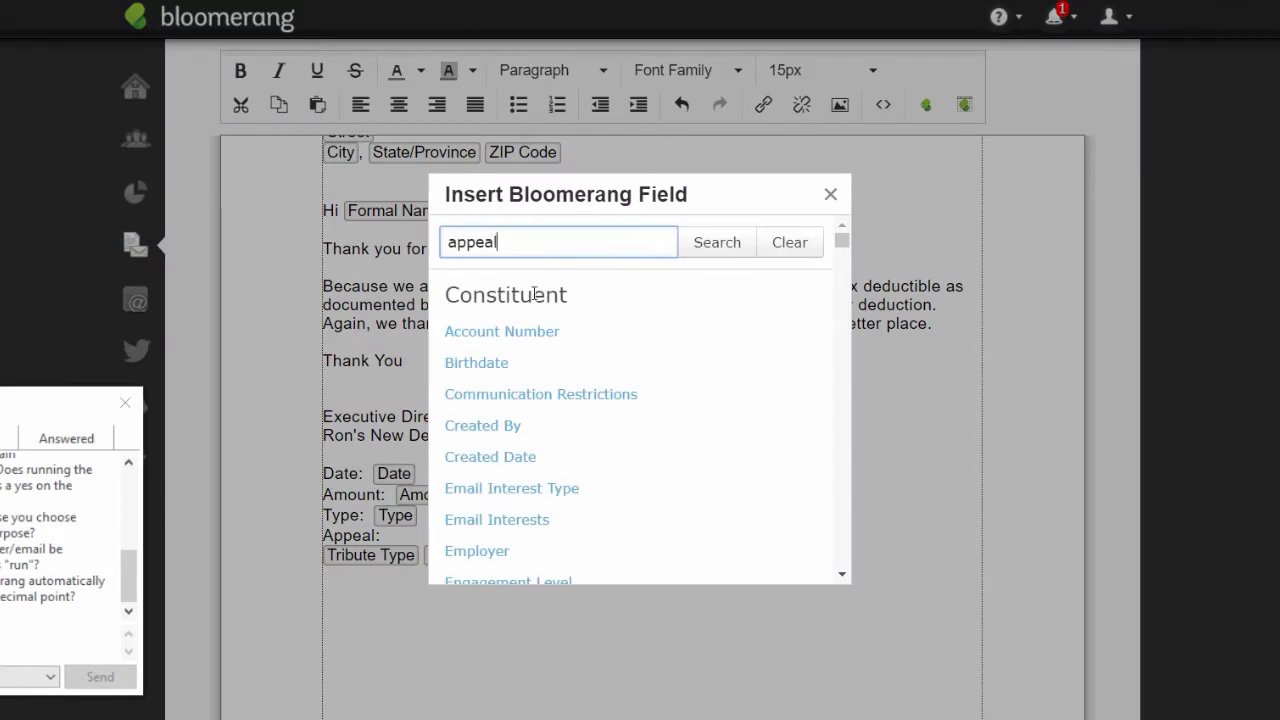
left_click(717, 257)
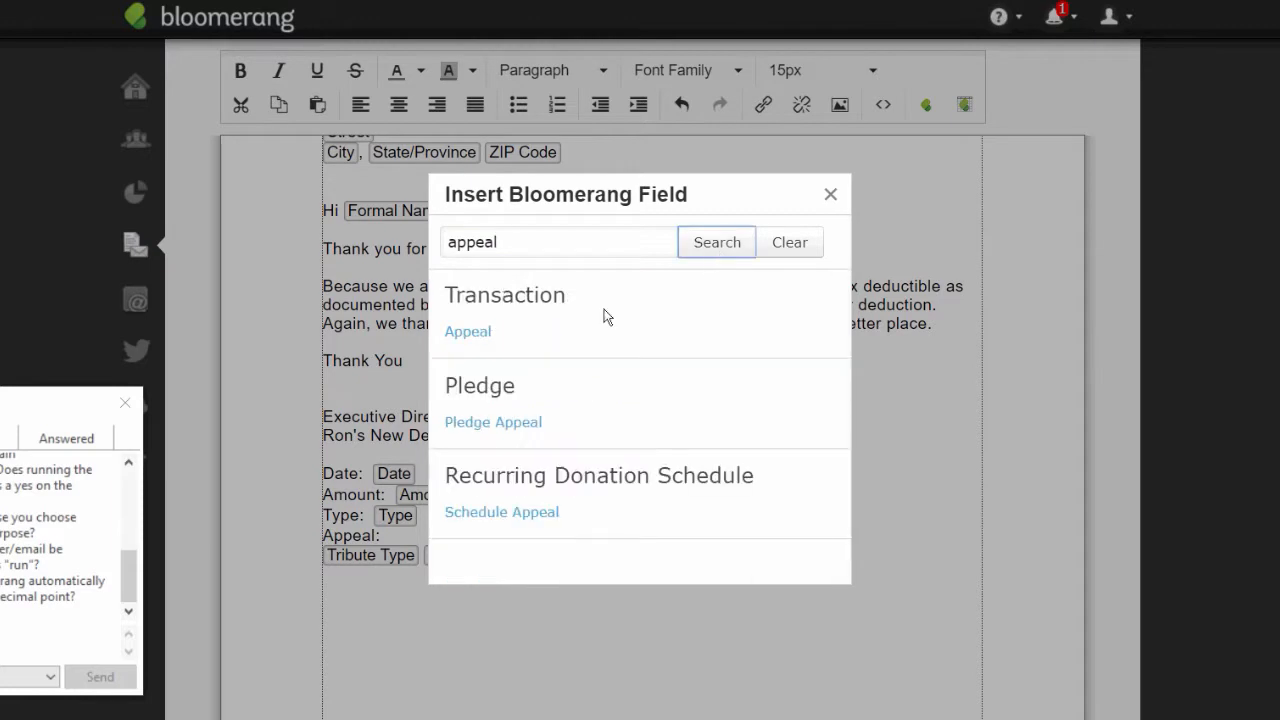
left_click(477, 339)
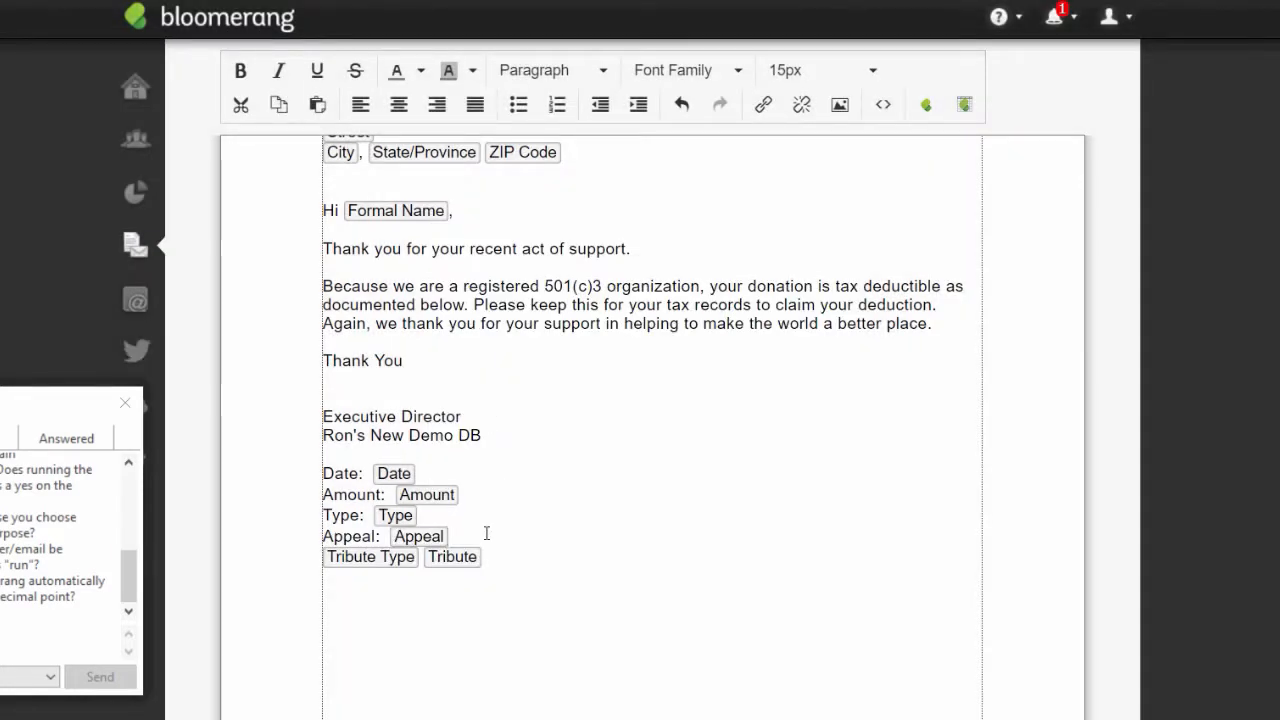
key("Return")
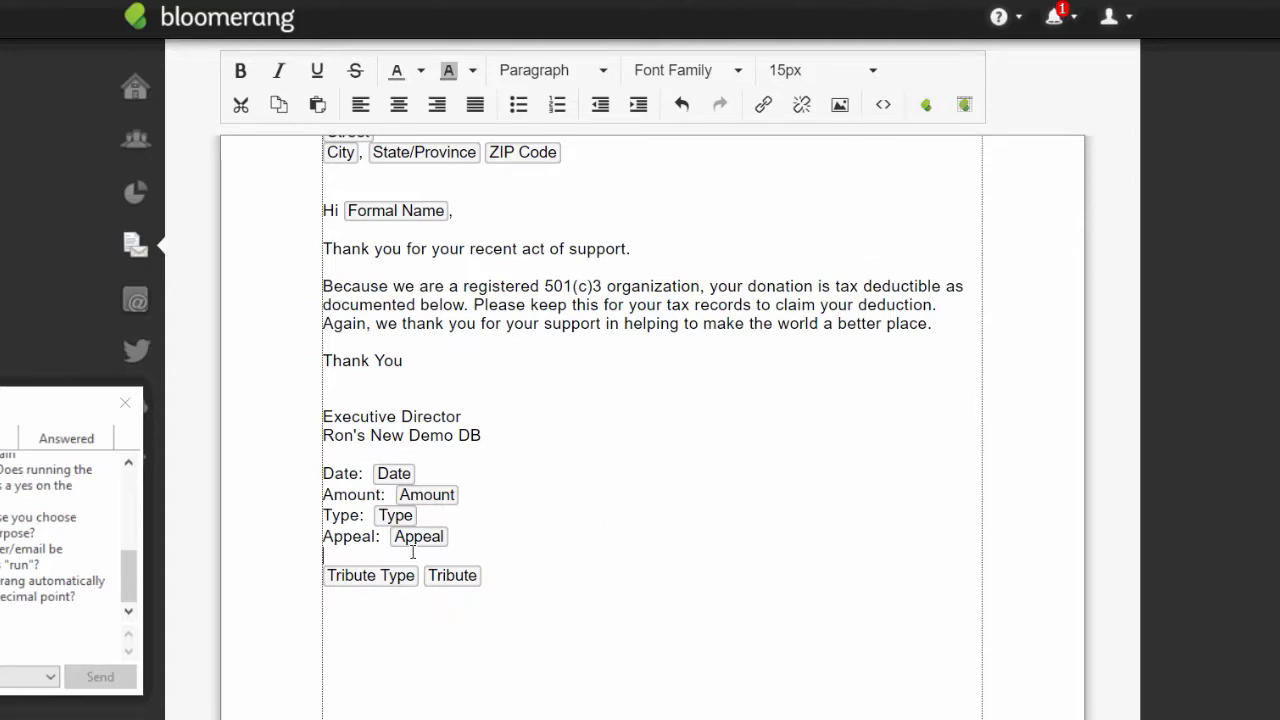
left_click(927, 110)
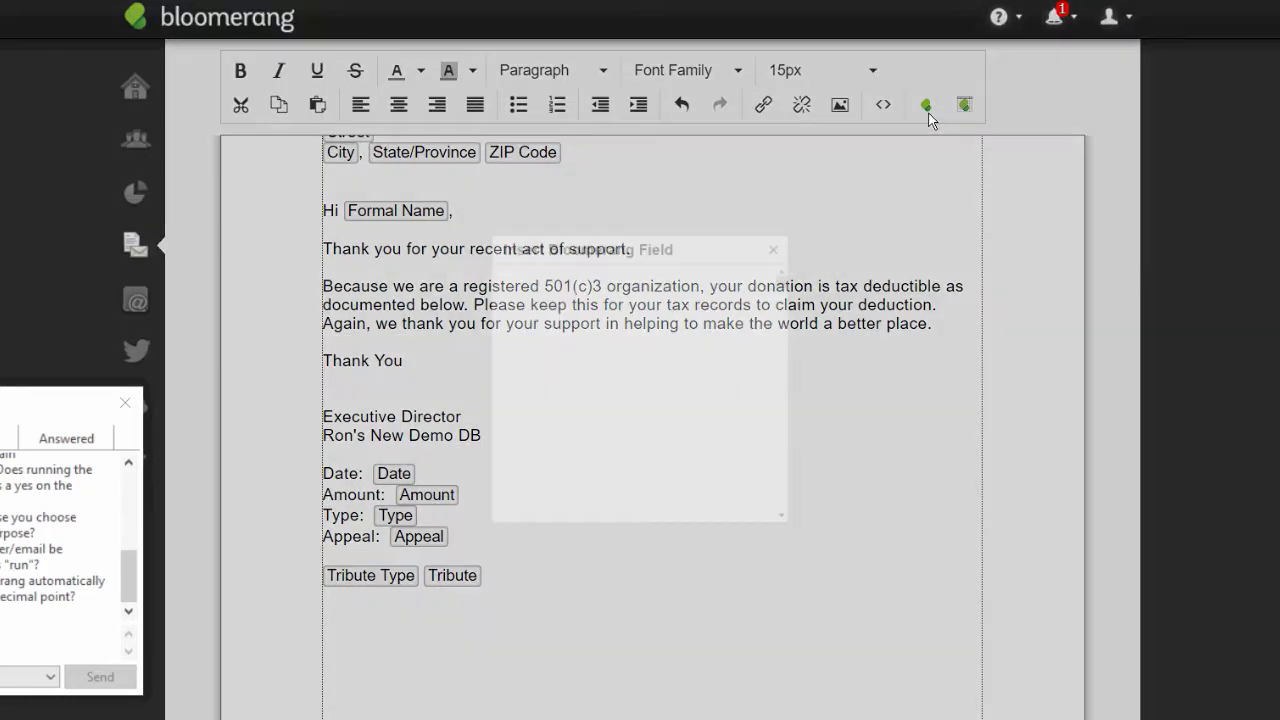
type("dedu")
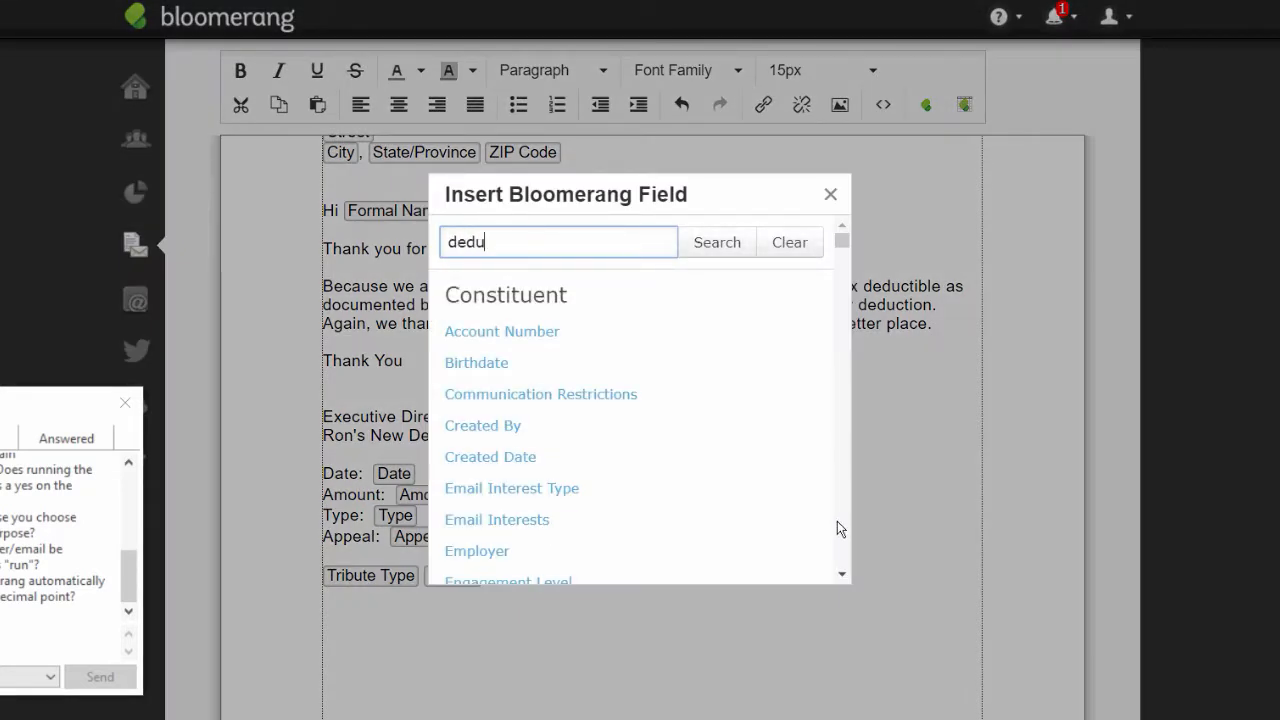
type("ctible")
left_click(730, 240)
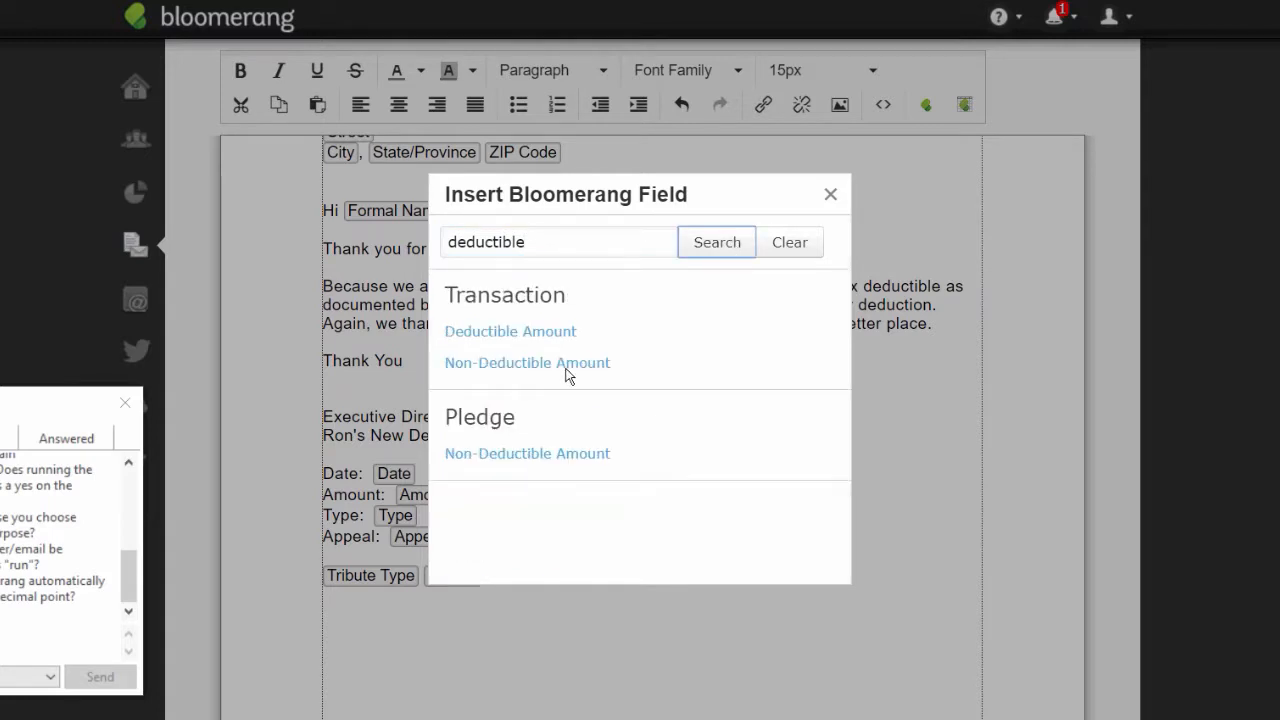
right_click(376, 547)
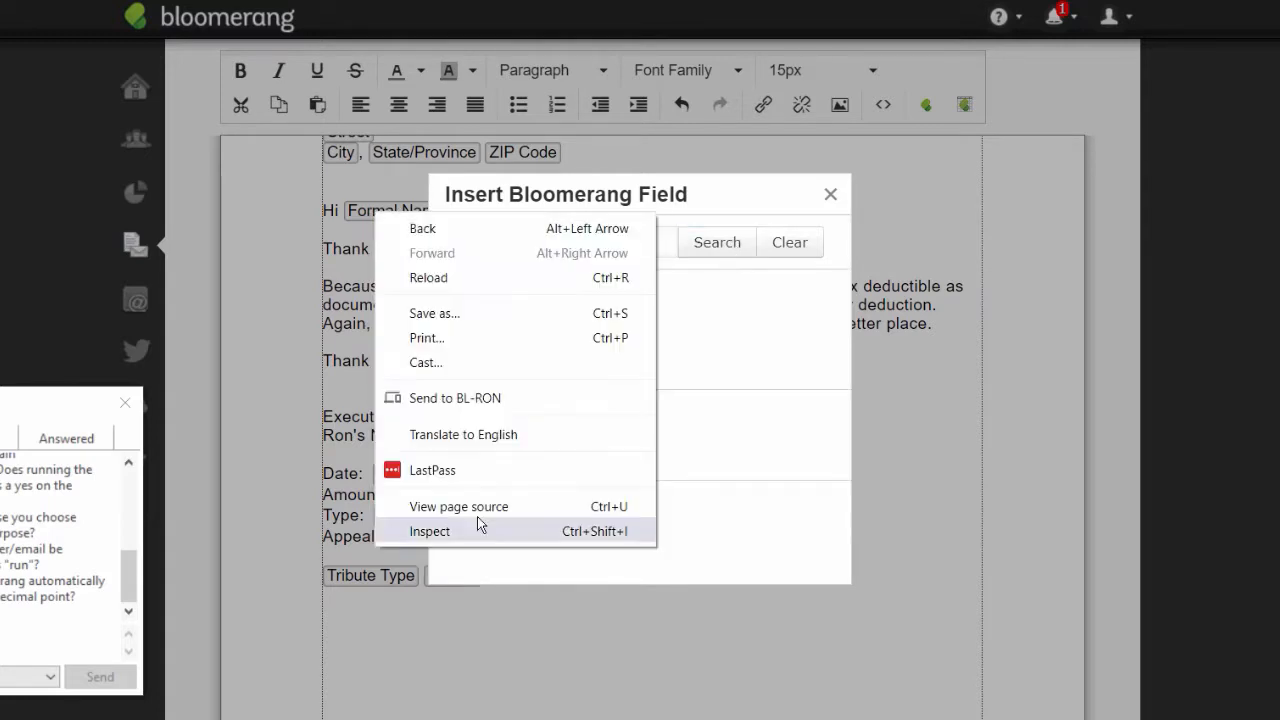
left_click(720, 248)
left_click(510, 332)
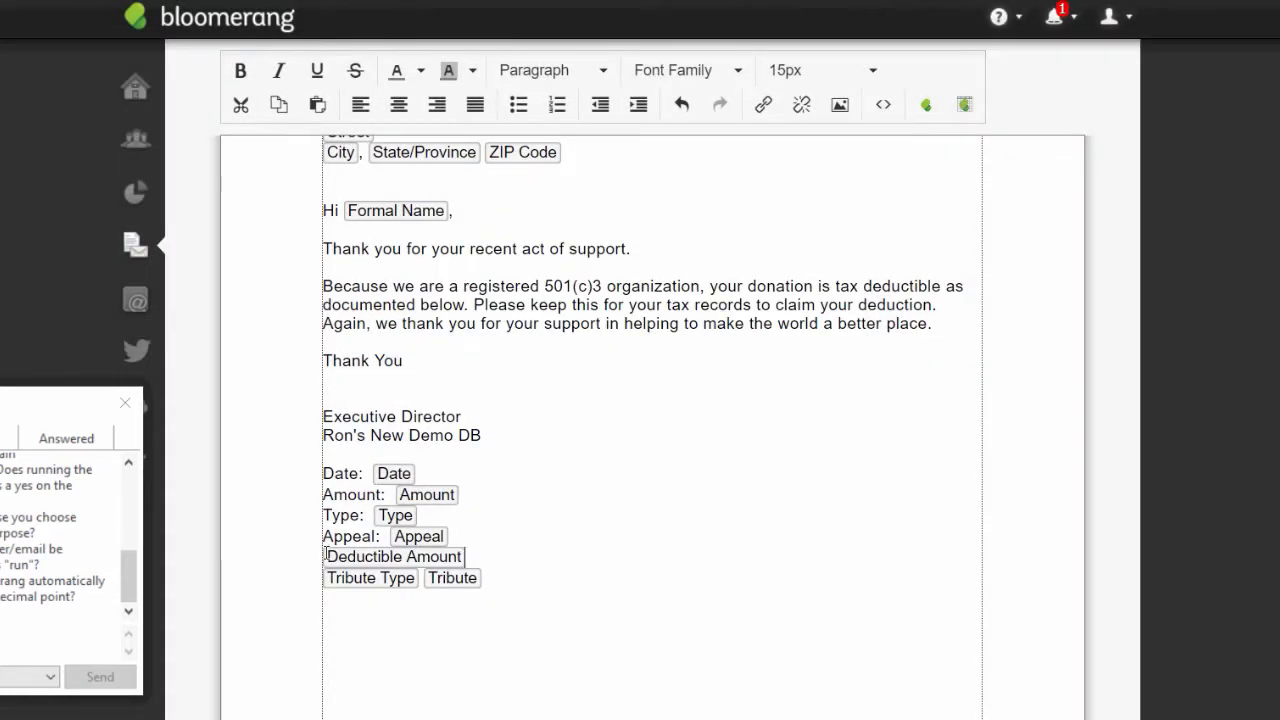
left_click(453, 535)
key("Return")
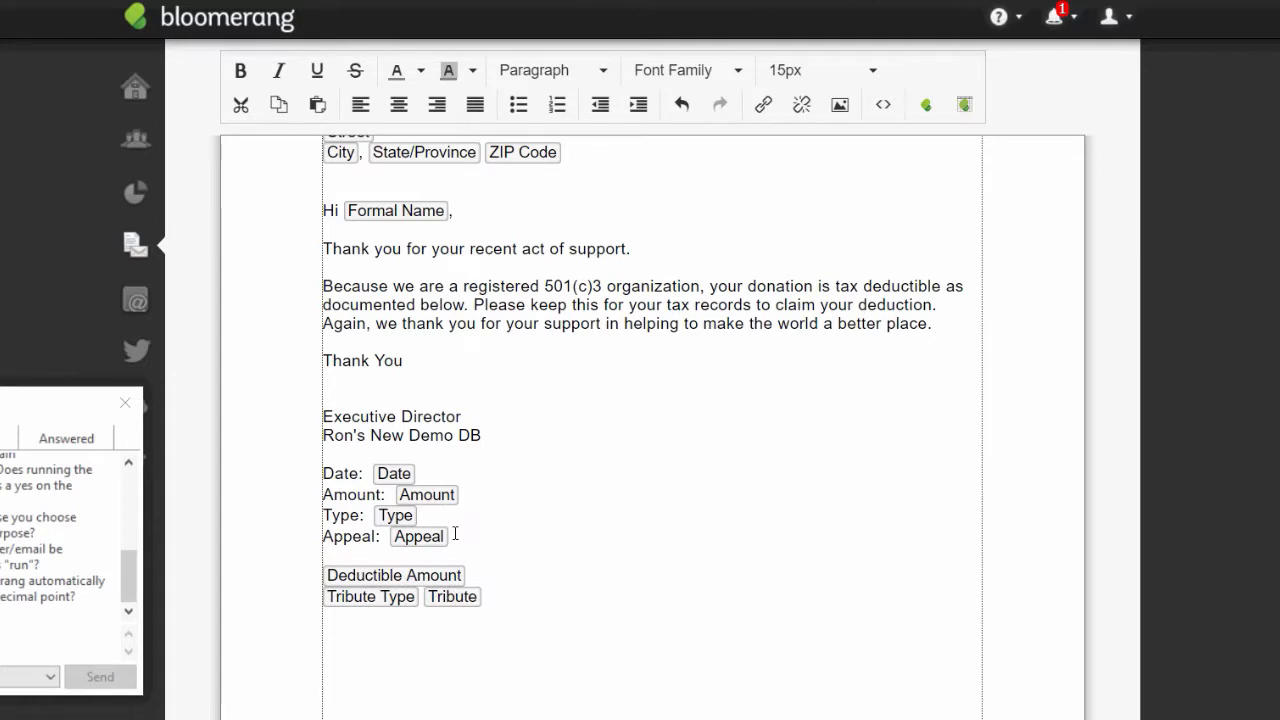
type("Du")
key("BackSpace")
type("eductible Amount:")
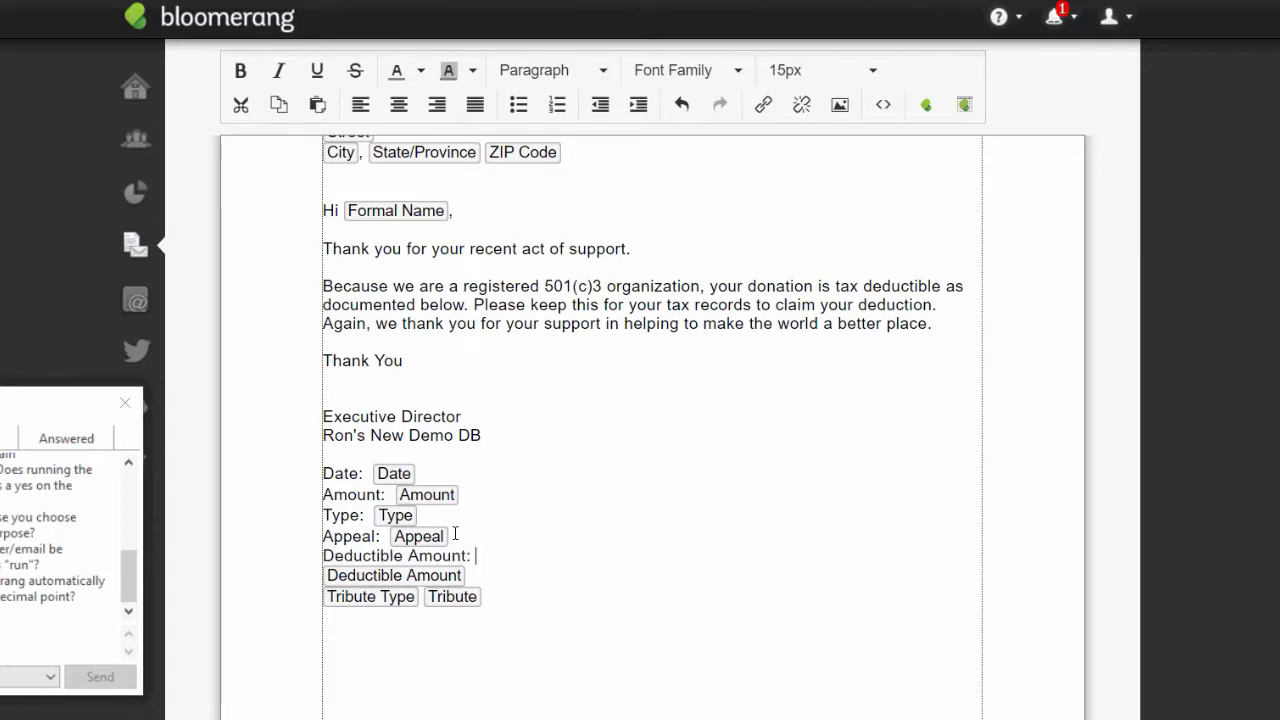
key("Delete")
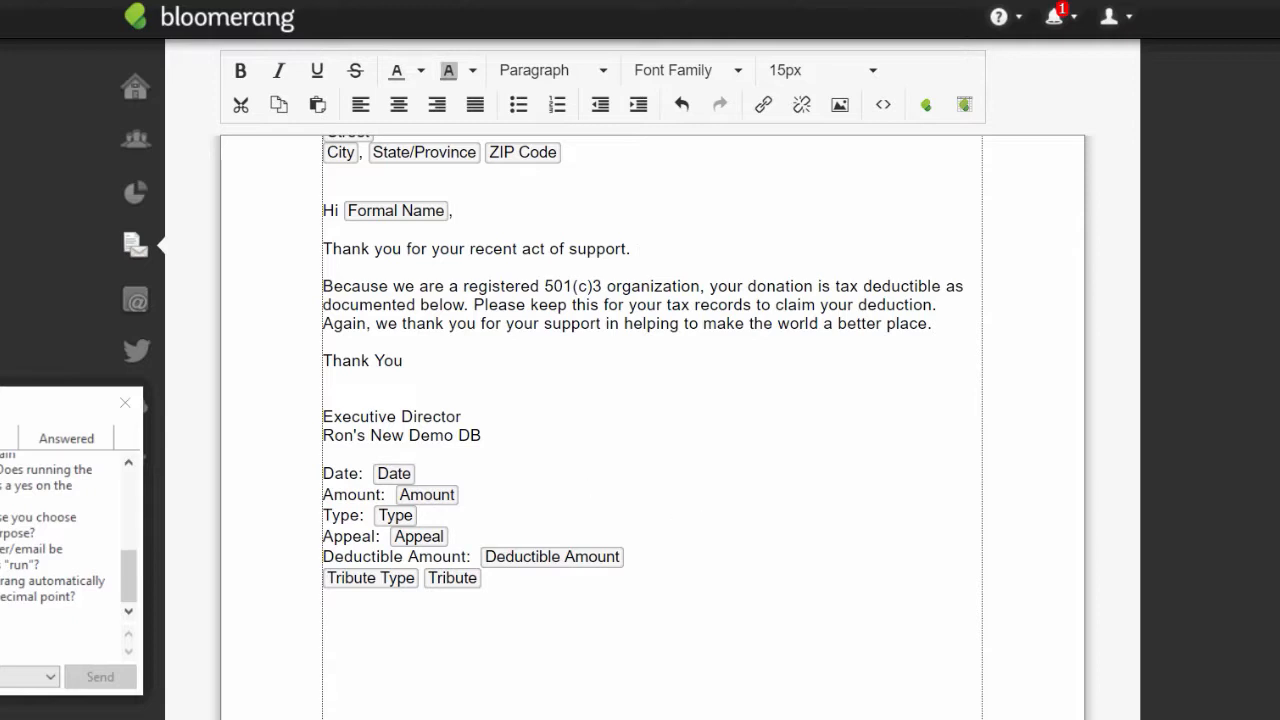
scroll(652, 400, "up", 3)
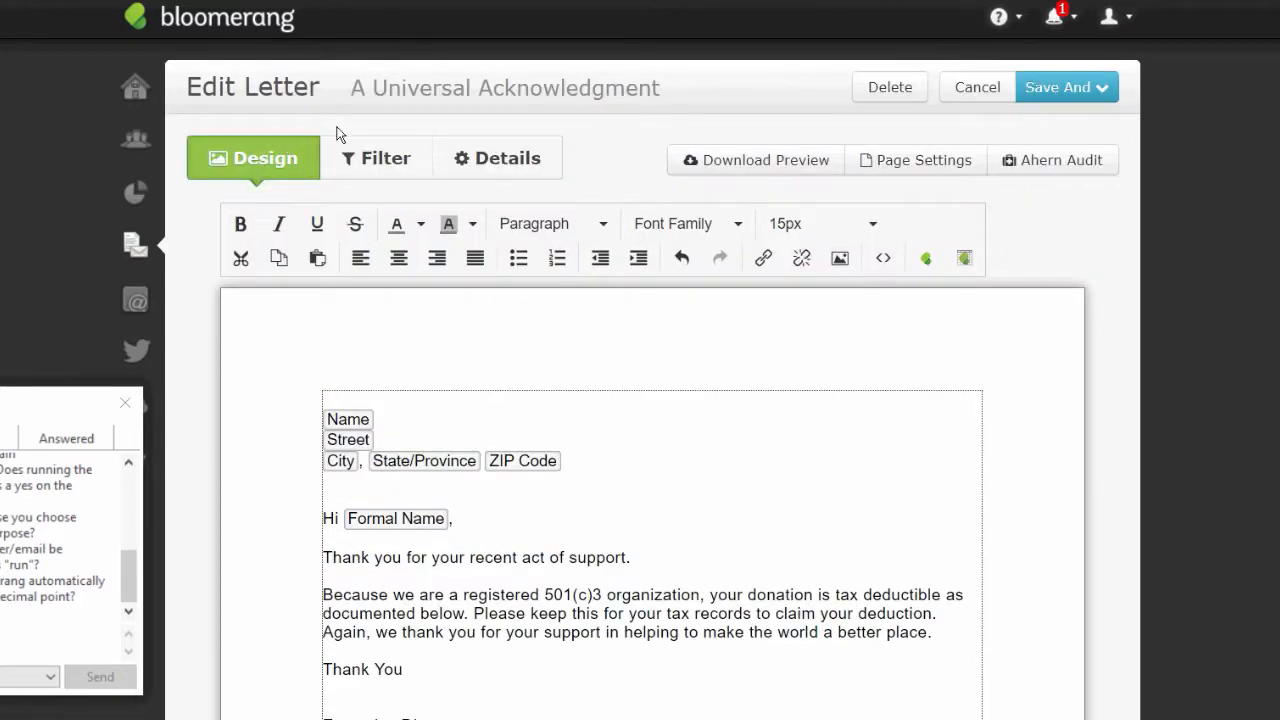
- Add a transaction filter for Date in the previous 8 days
left_click(374, 156)
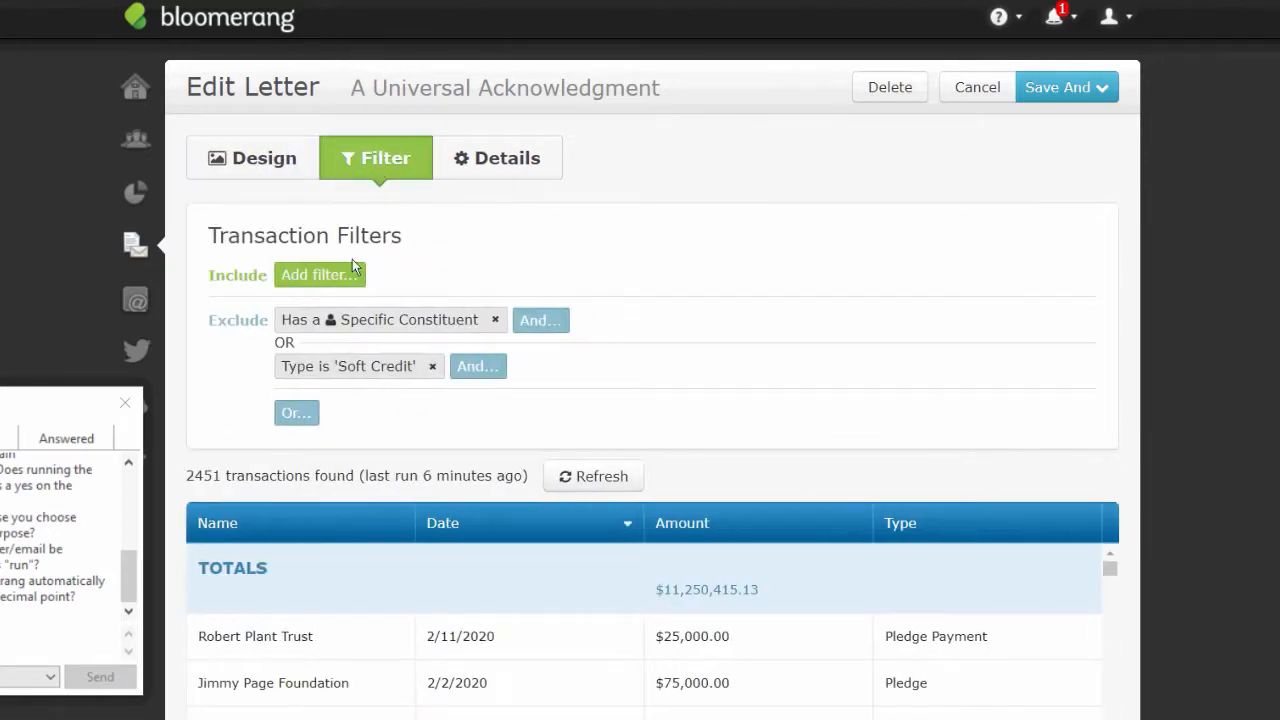
left_click(328, 275)
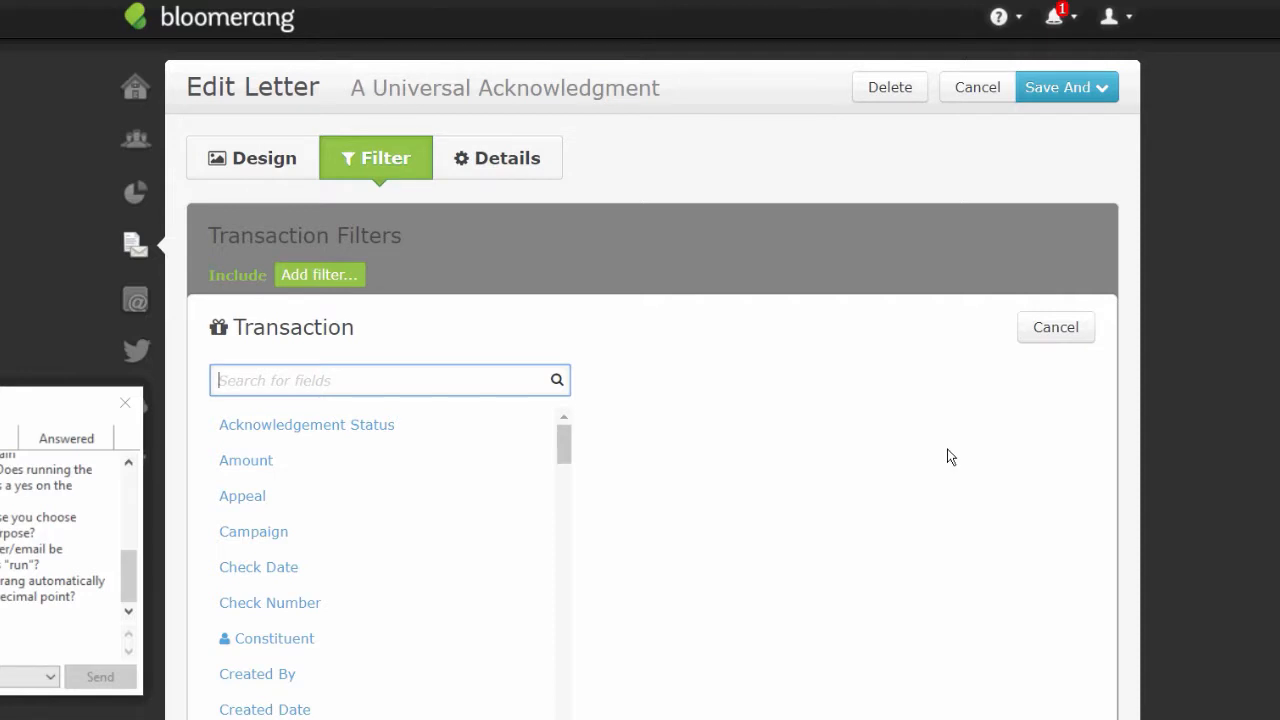
type("dat")
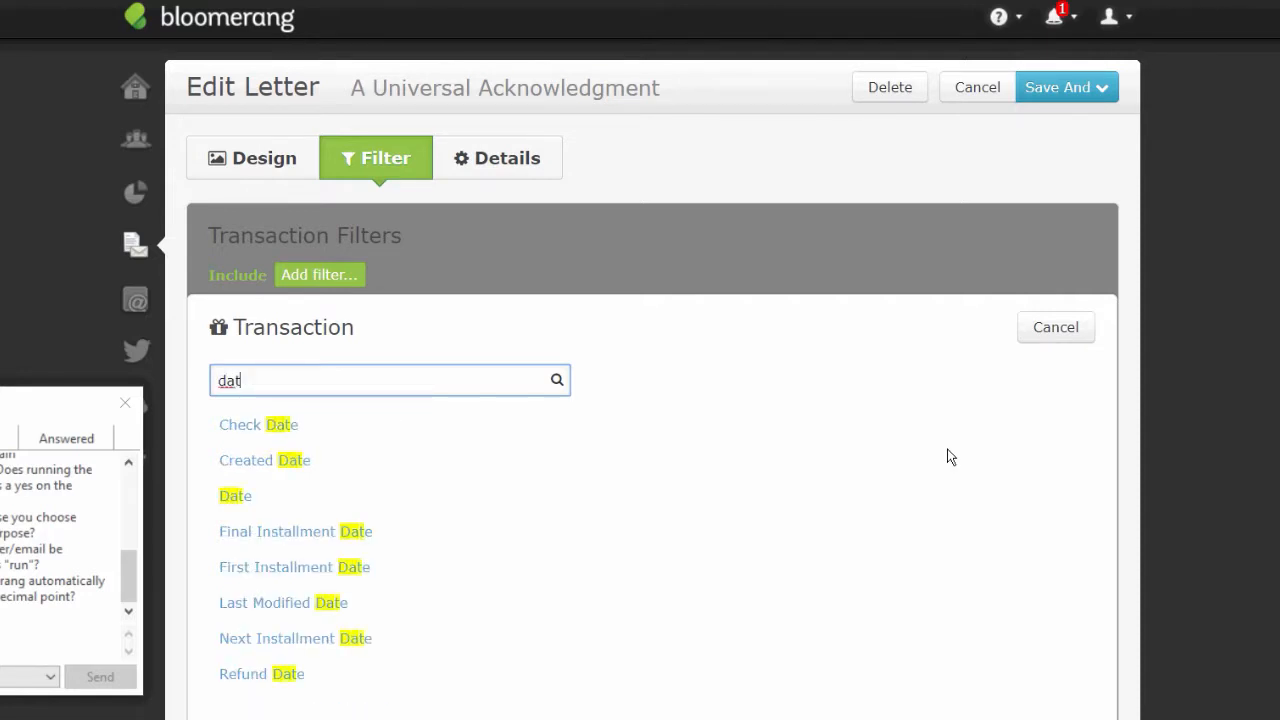
left_click(232, 497)
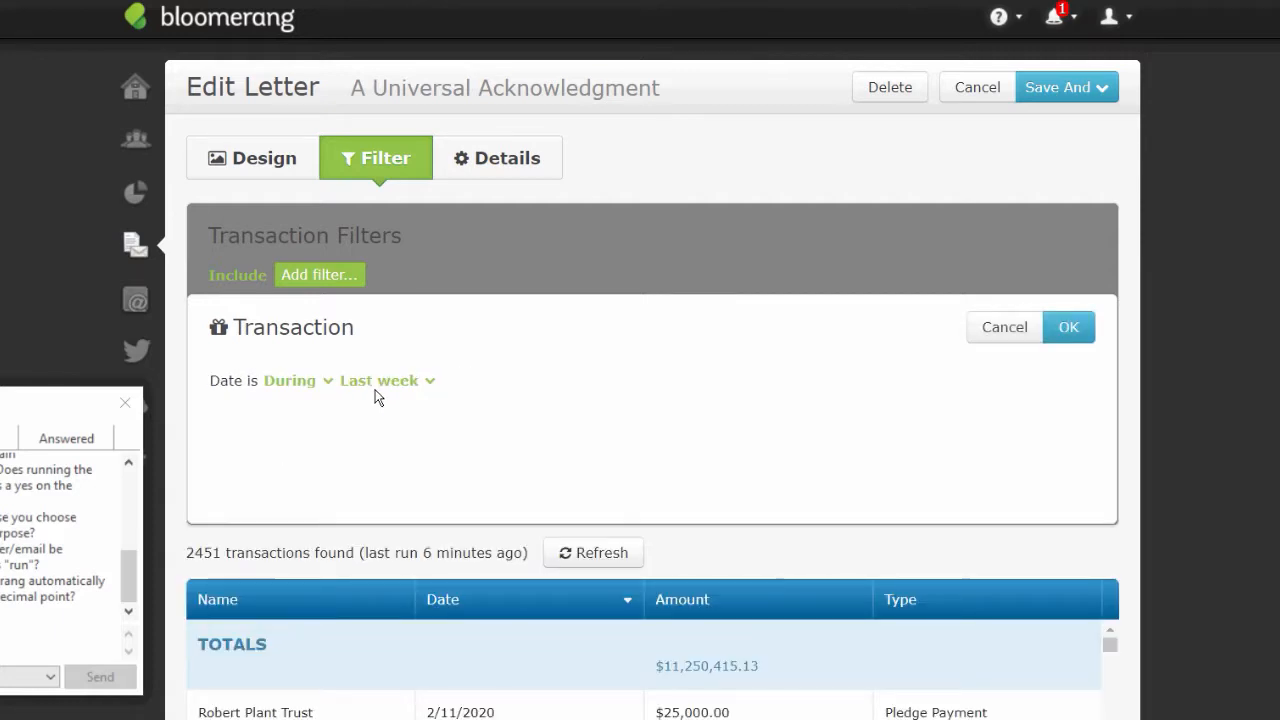
left_click(384, 381)
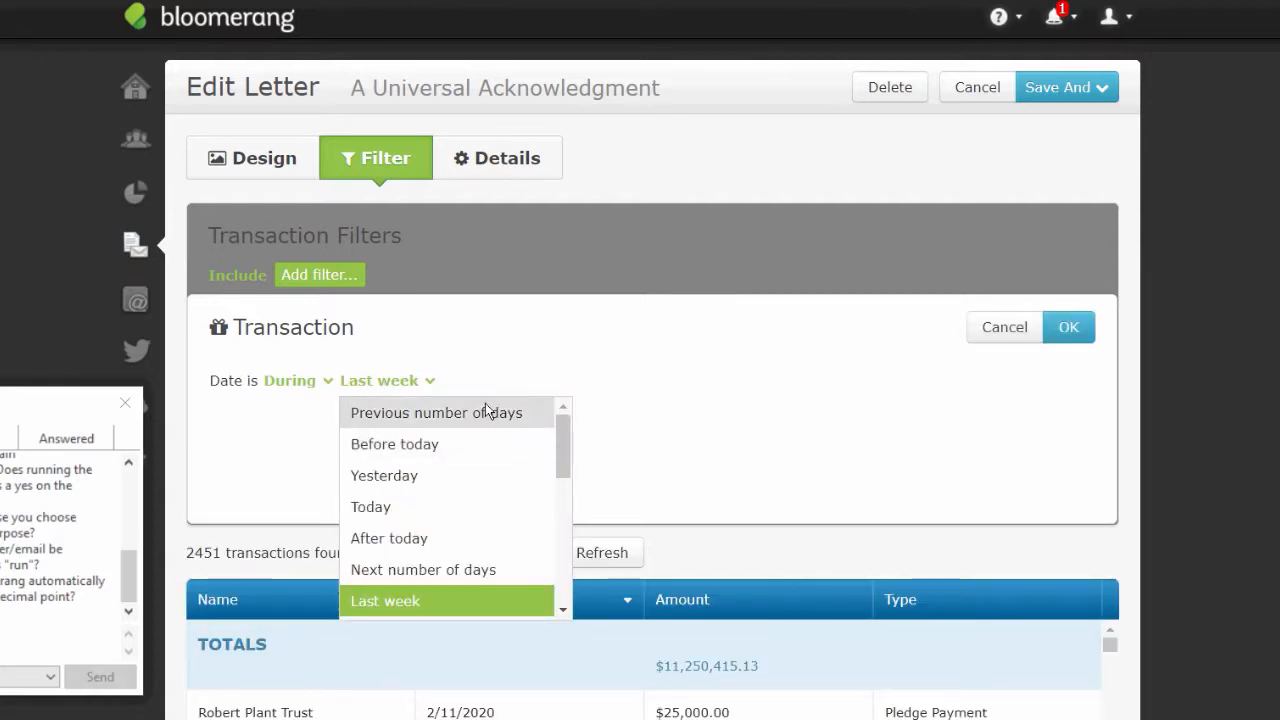
left_click(485, 410)
left_click(598, 381)
type("8")
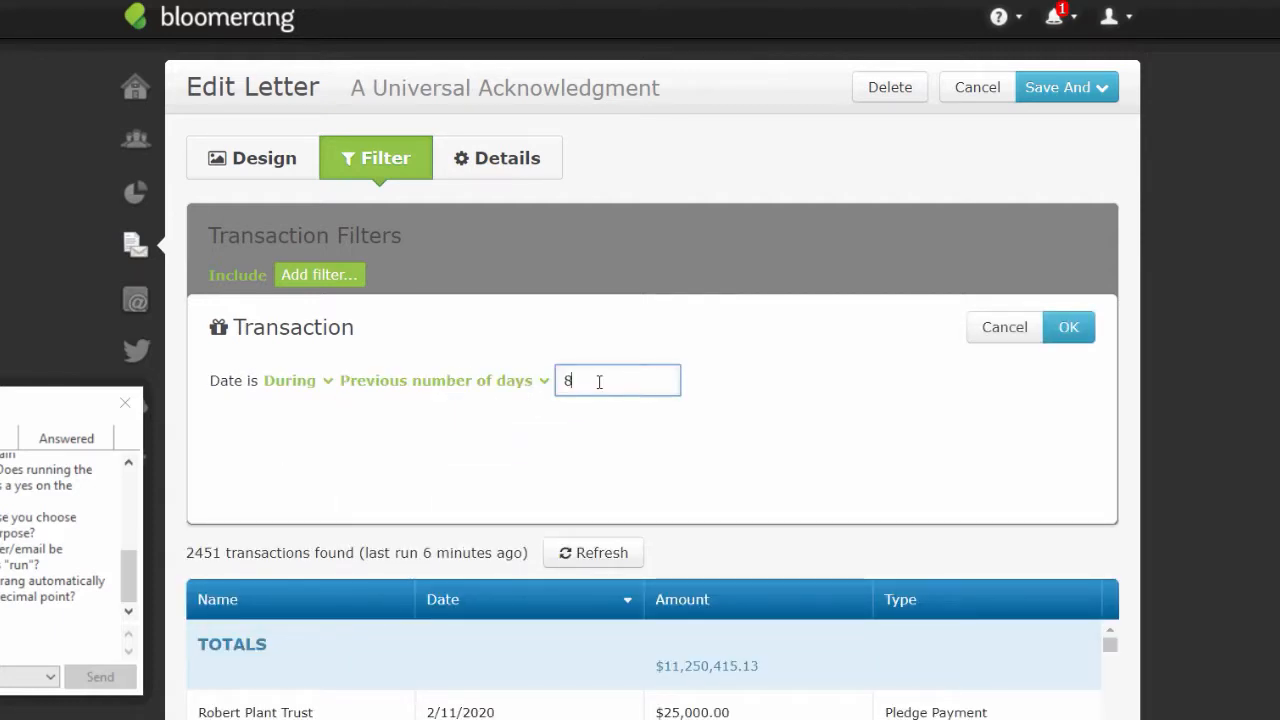
left_click(1066, 329)
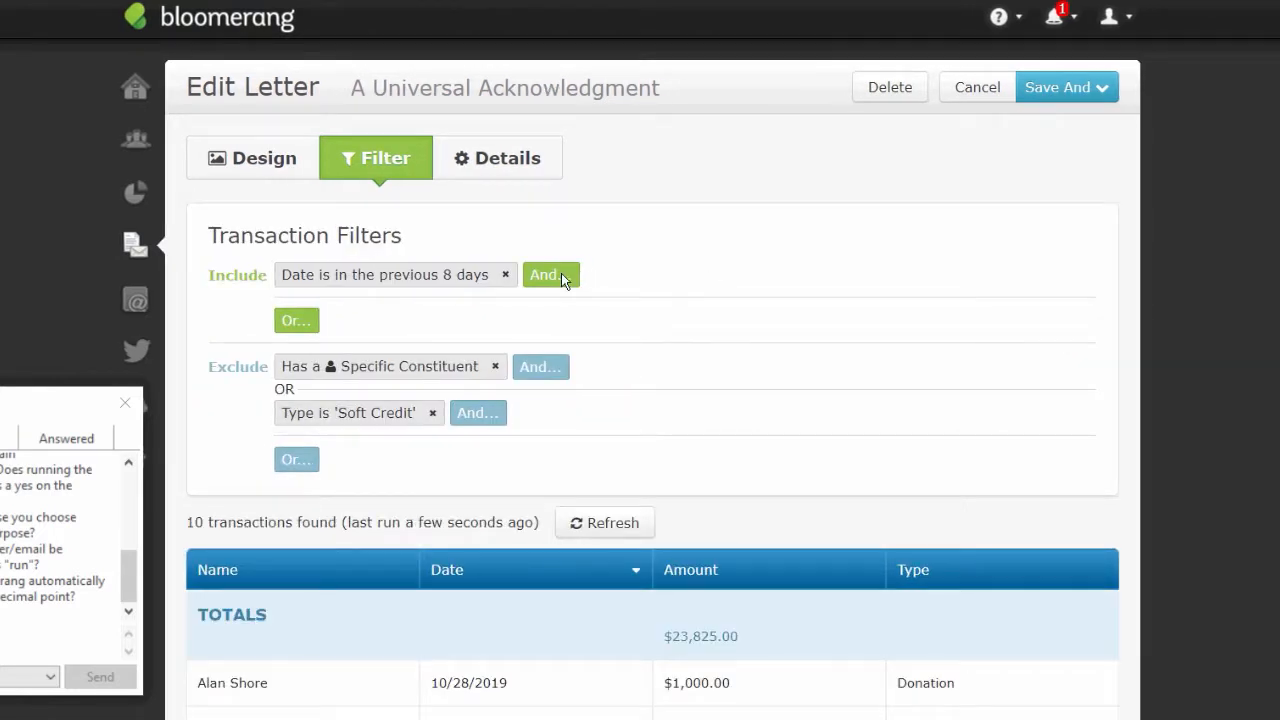
- Add an Acknowledgement Status = No condition to the filter
left_click(561, 273)
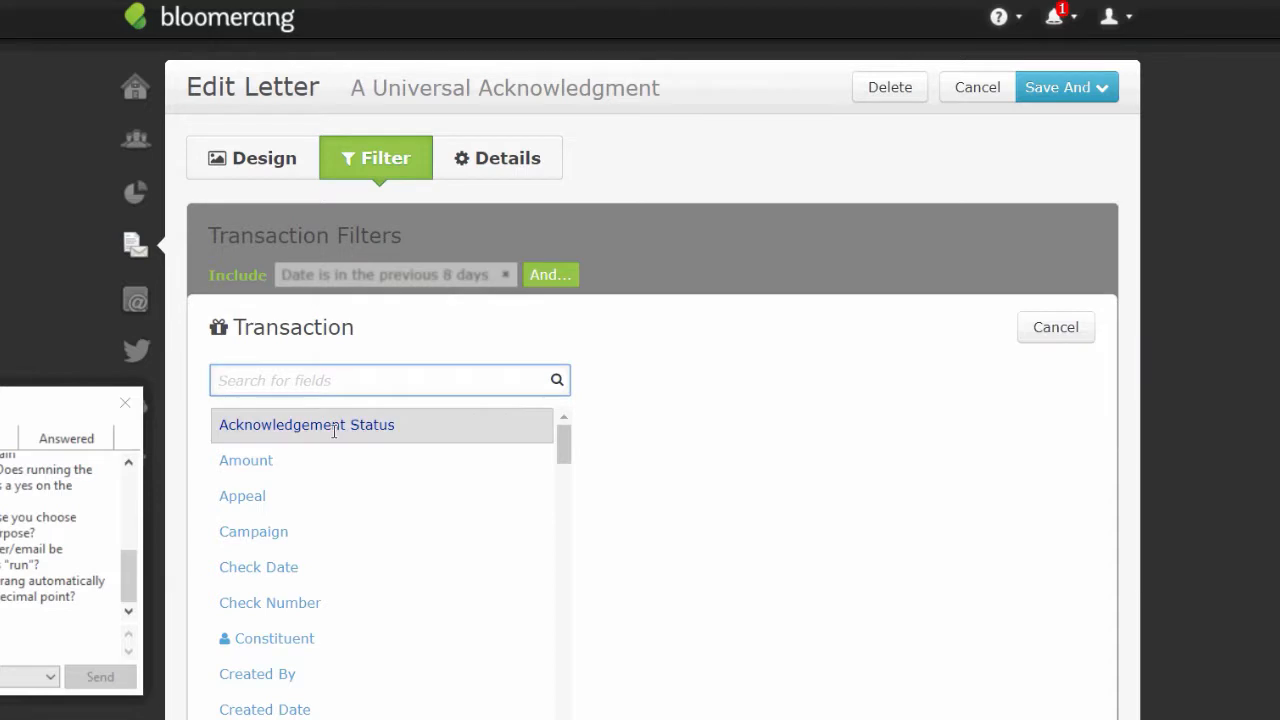
left_click(334, 430)
left_click(510, 384)
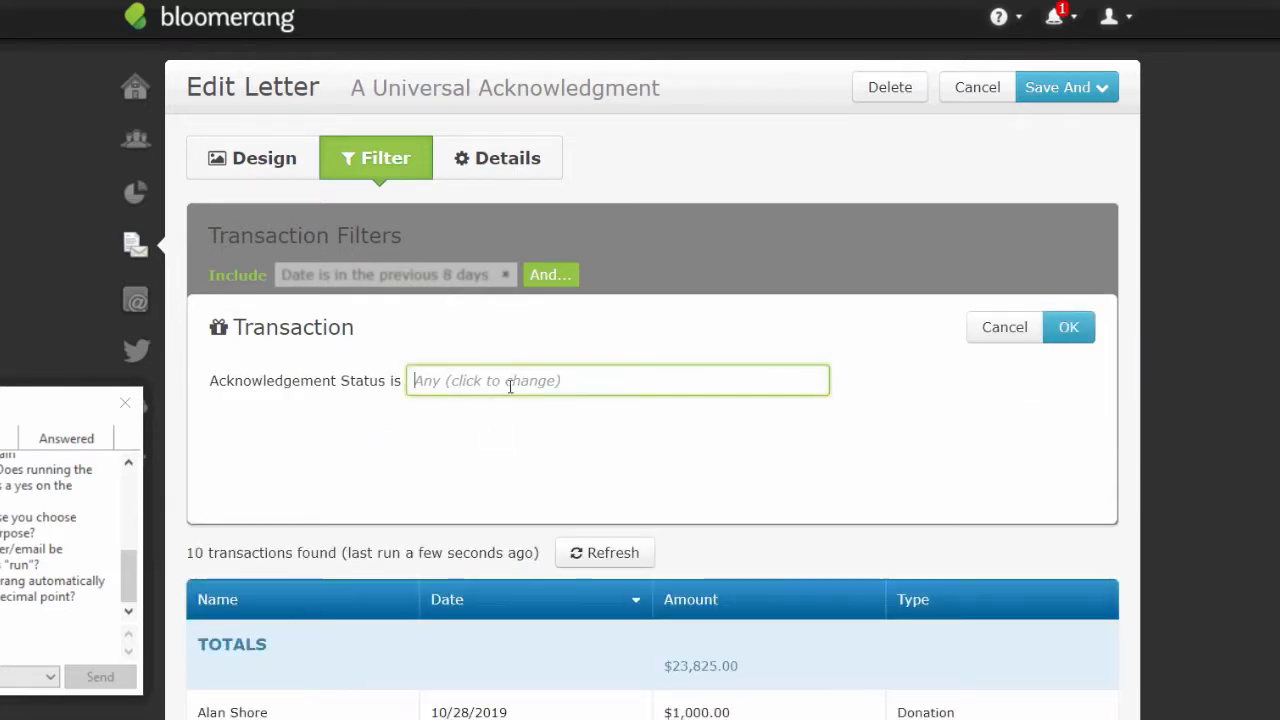
type("no")
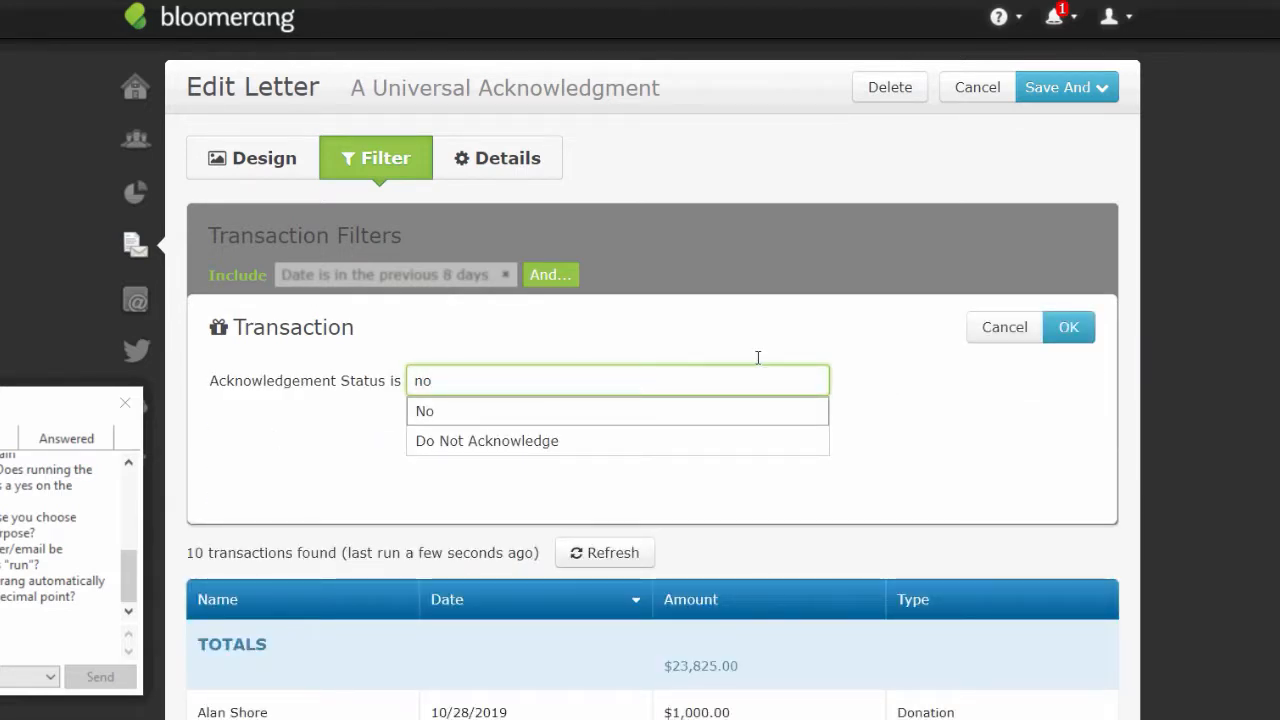
left_click(1087, 320)
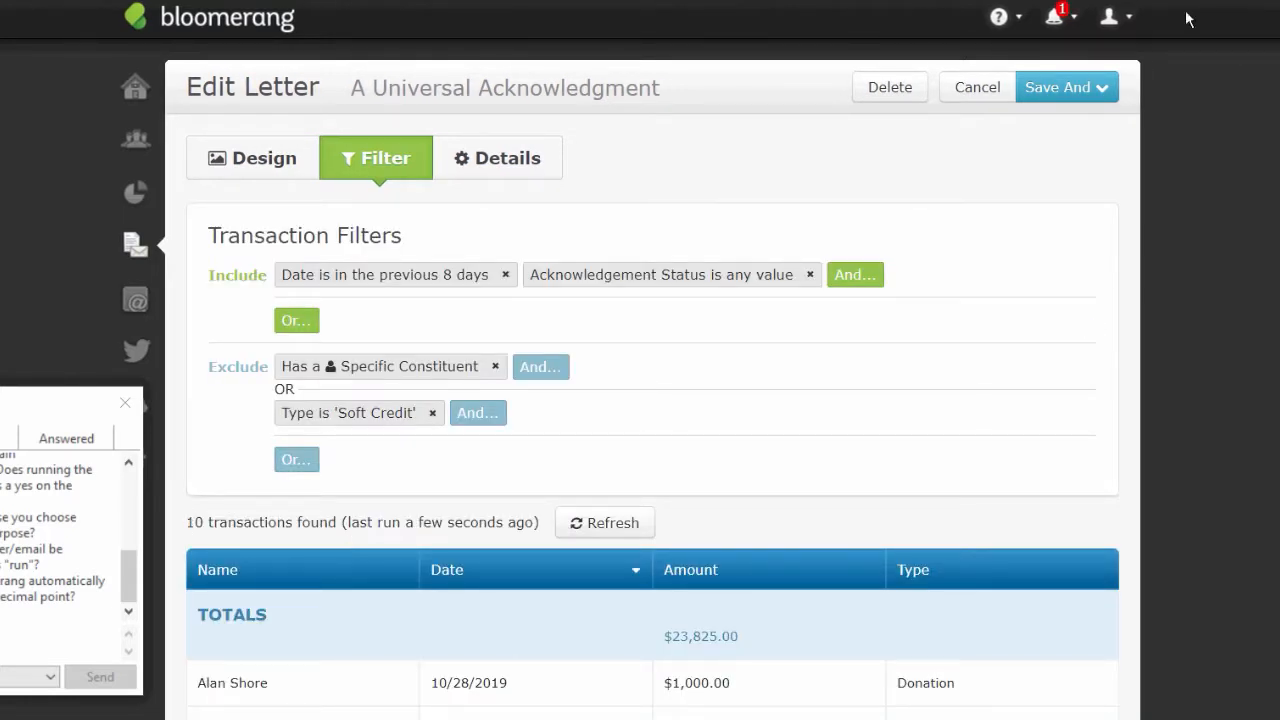
left_click(1082, 84)
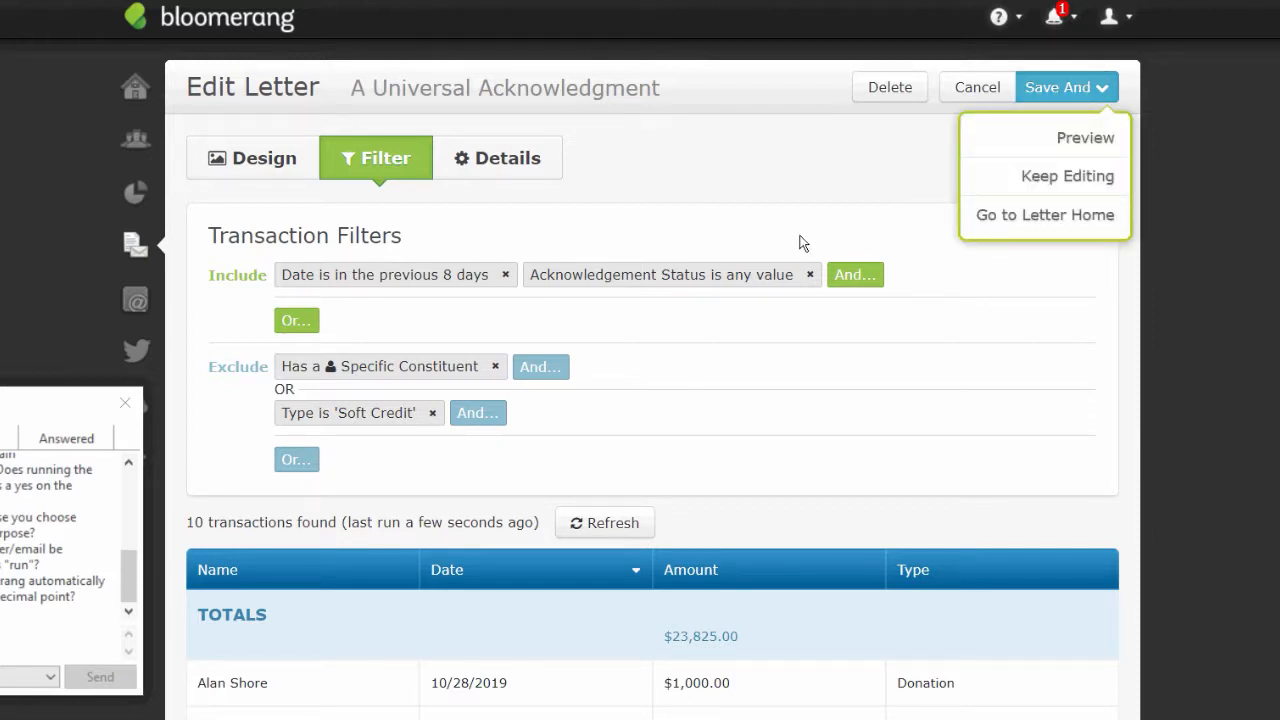
left_click(680, 274)
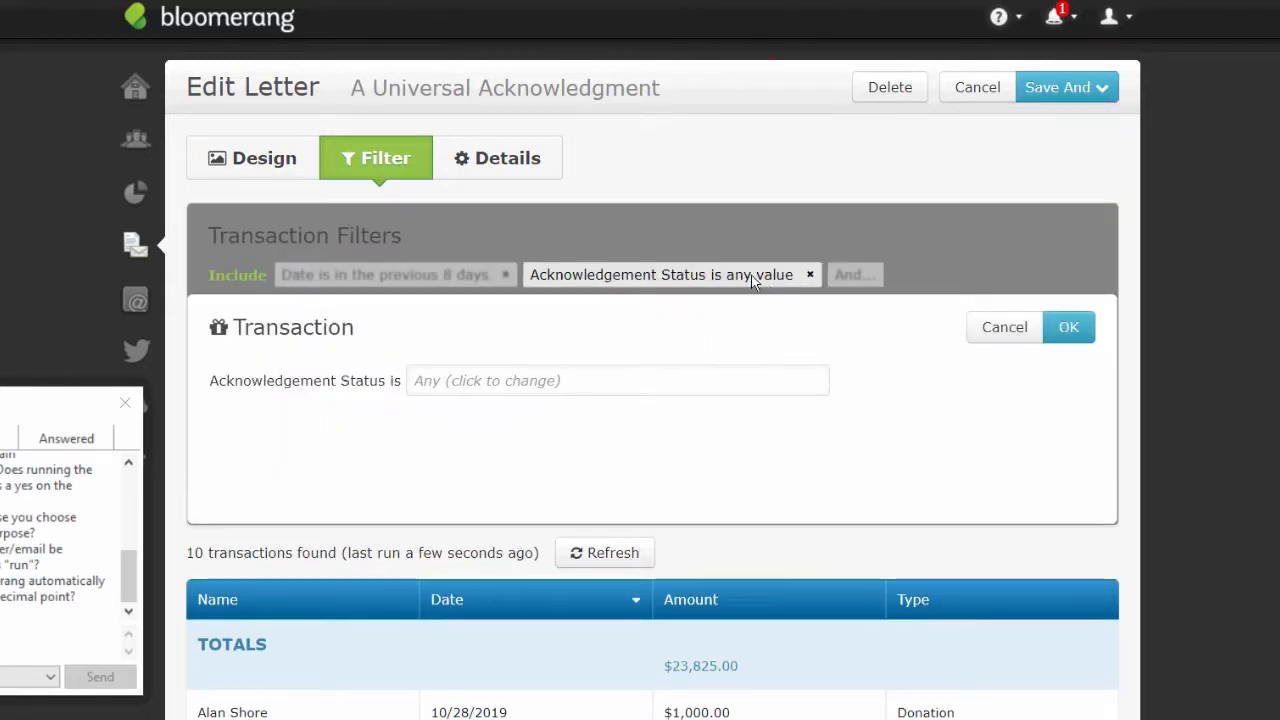
left_click(495, 386)
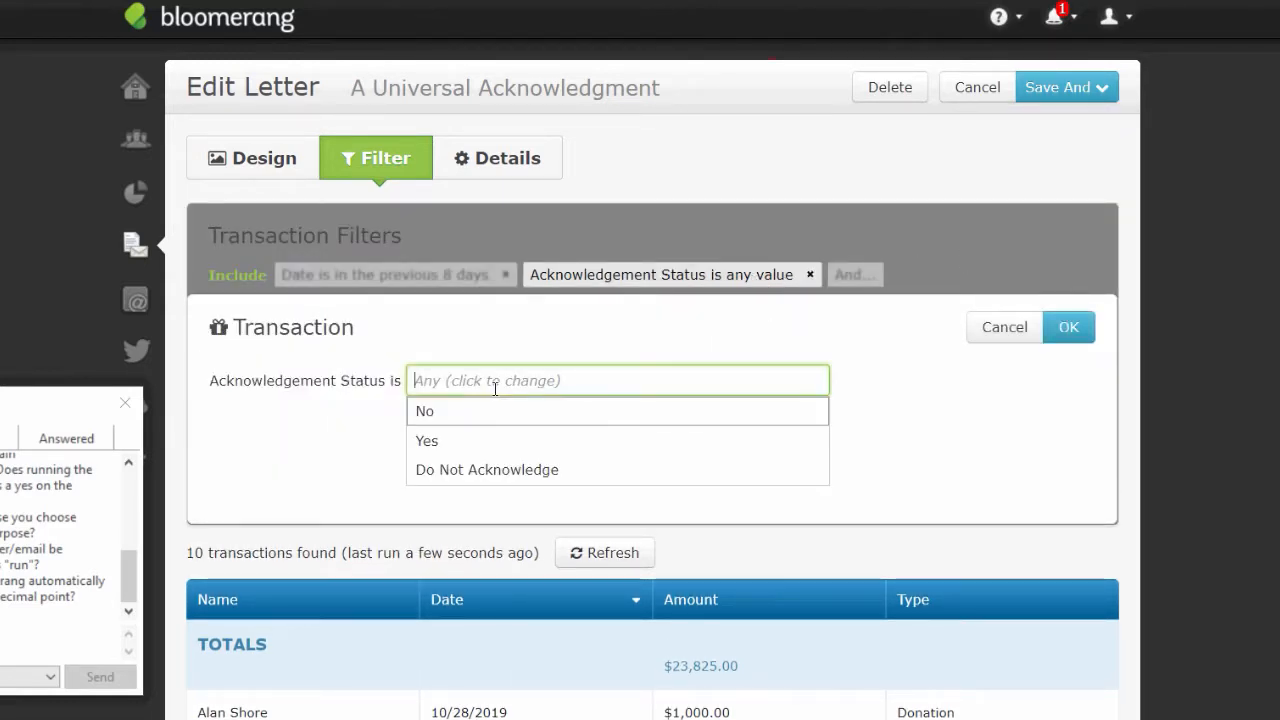
left_click(440, 418)
left_click(1068, 328)
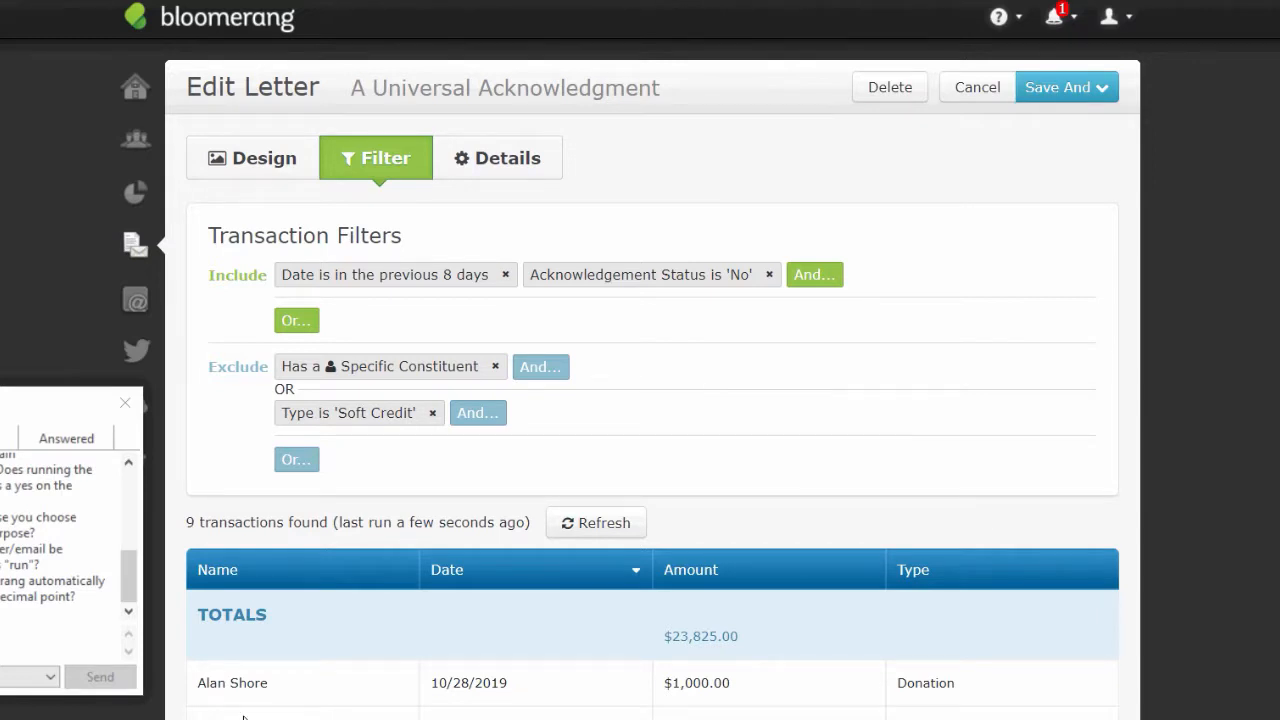
- Save and preview the letter, run it for the 9 transactions, and download the PDF
left_click(1096, 88)
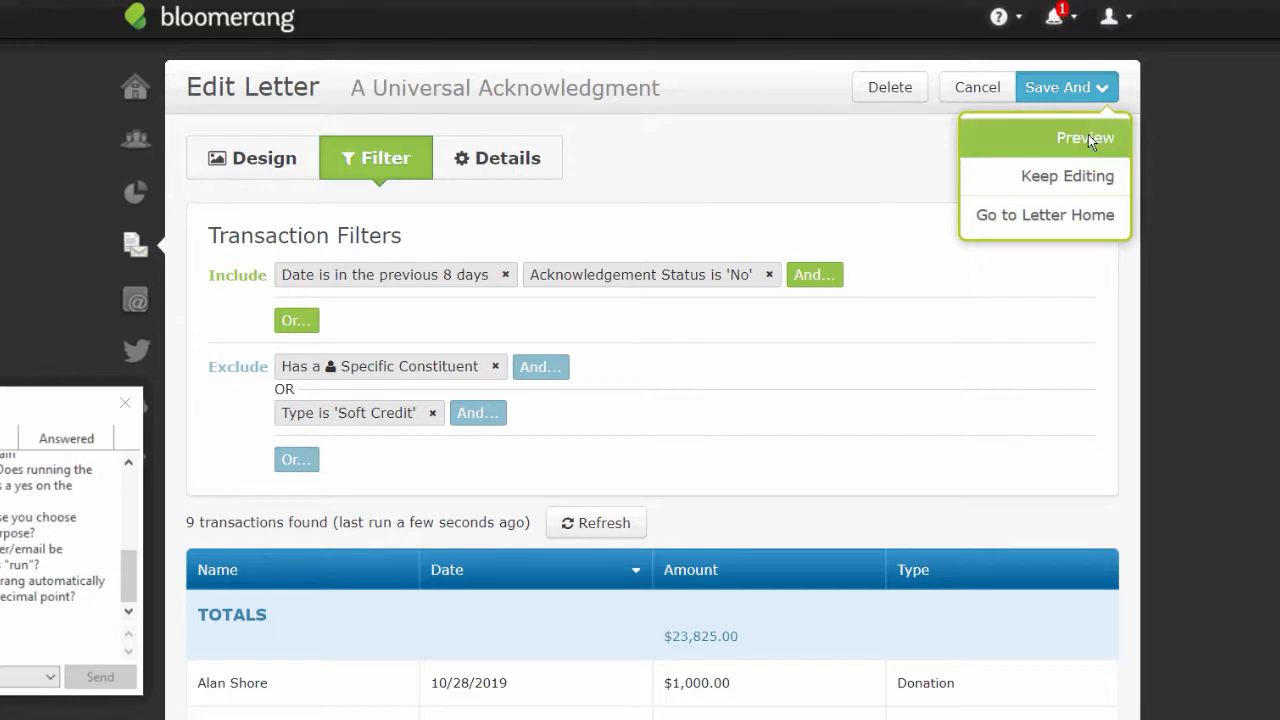
left_click(1088, 134)
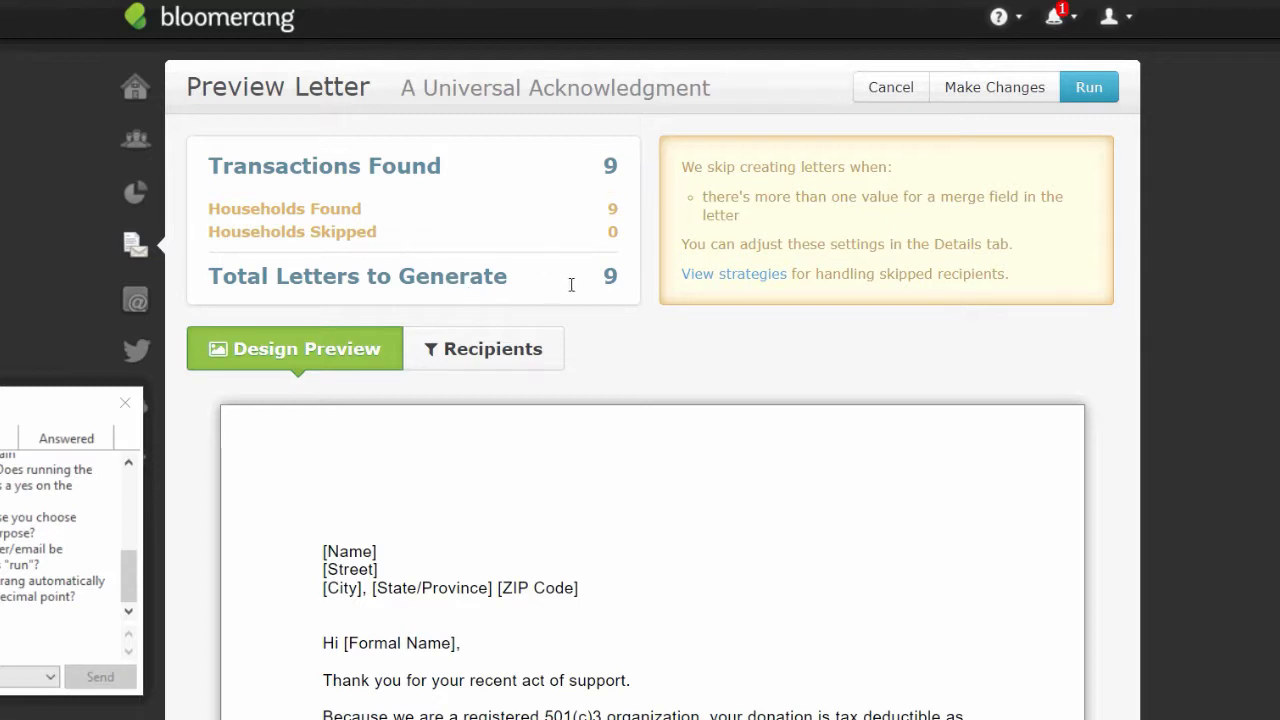
left_click(1087, 91)
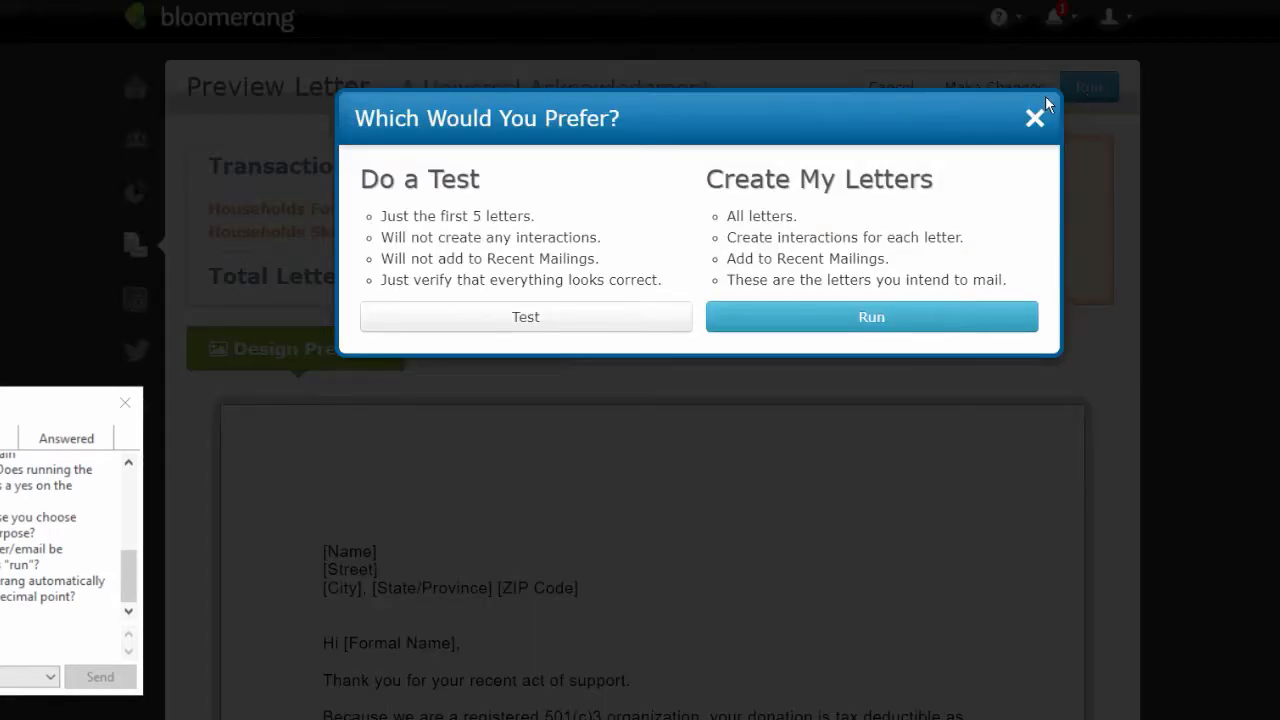
left_click(791, 315)
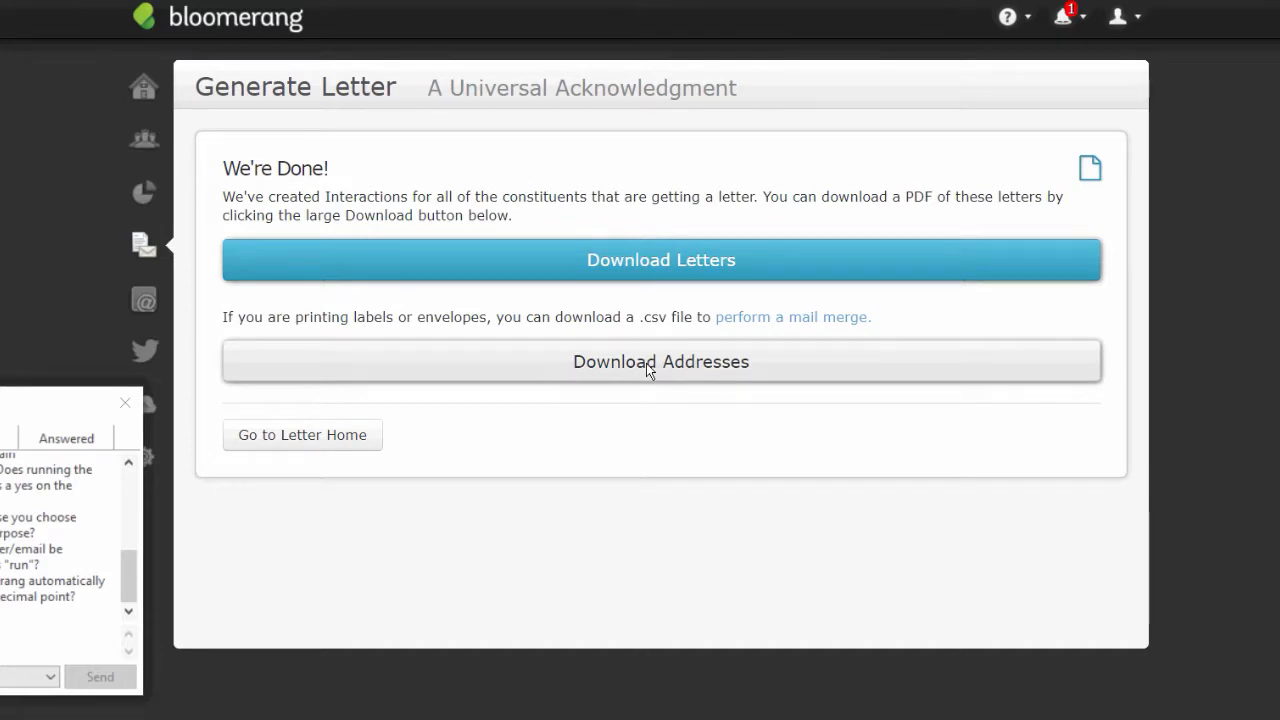
left_click(658, 276)
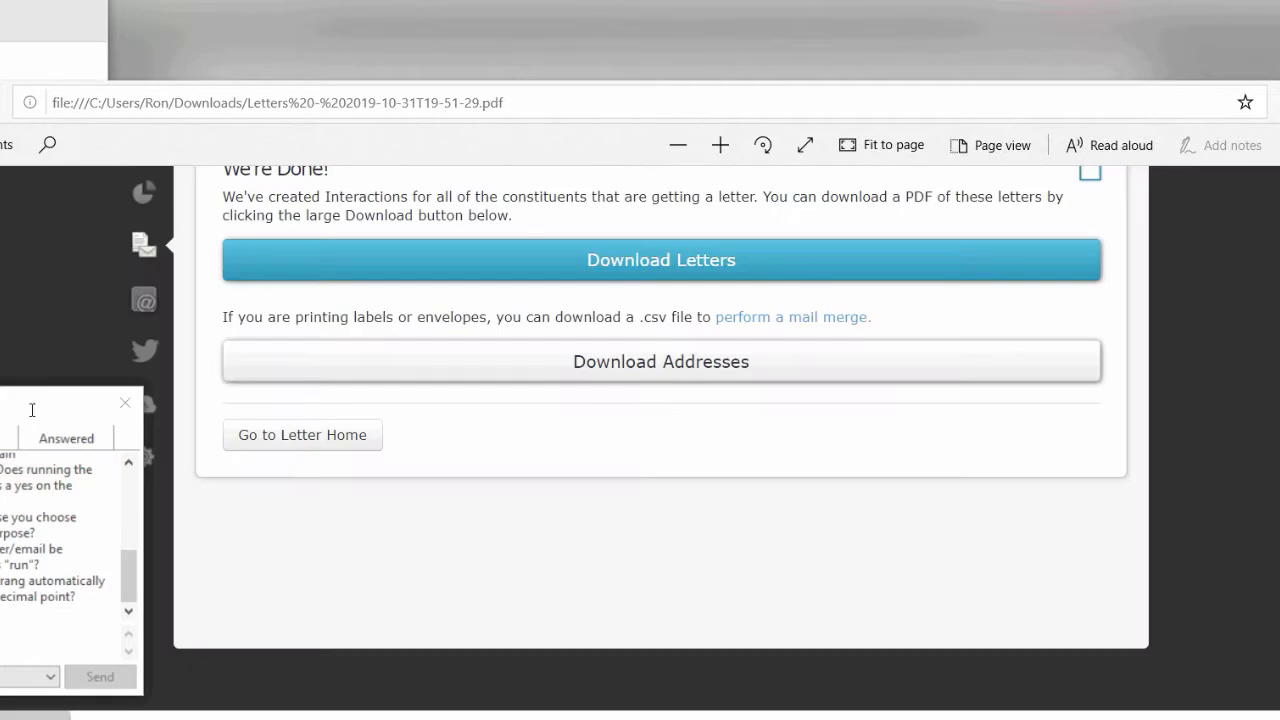
left_click_drag(122, 418, 44, 262)
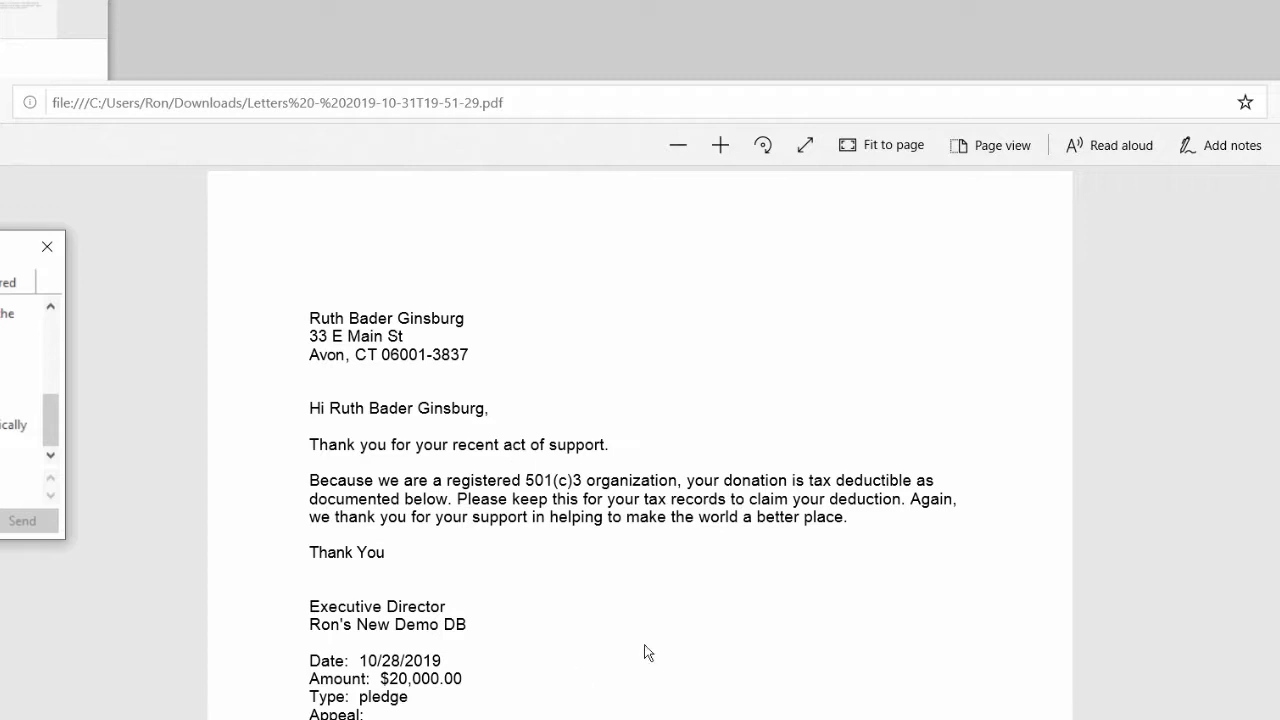
left_click(405, 711)
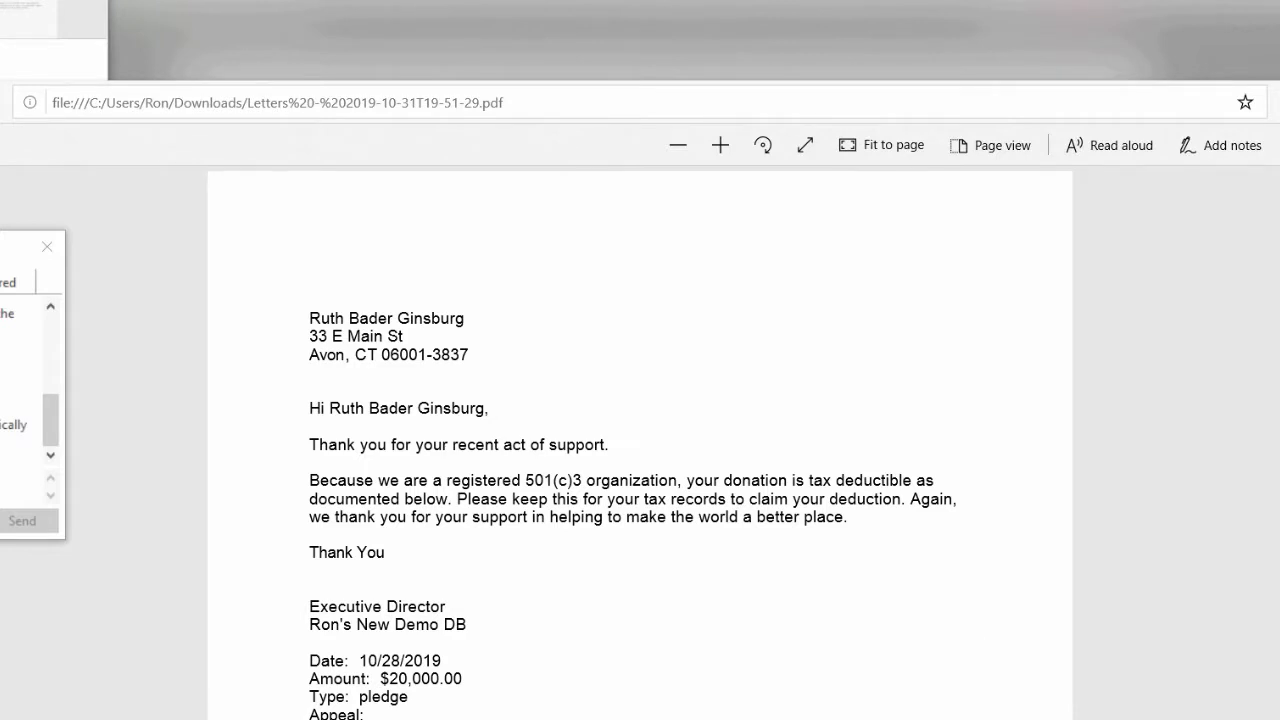
scroll(1204, 432, "down", 3)
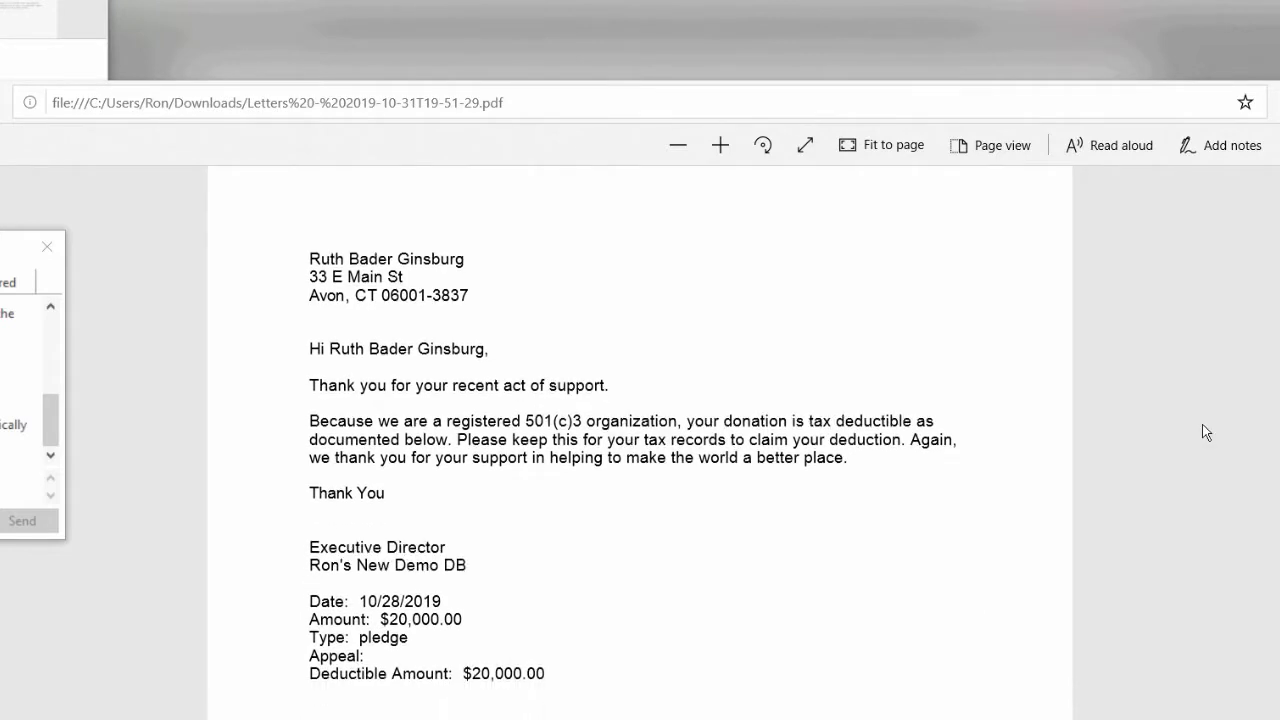
scroll(1204, 432, "down", 5)
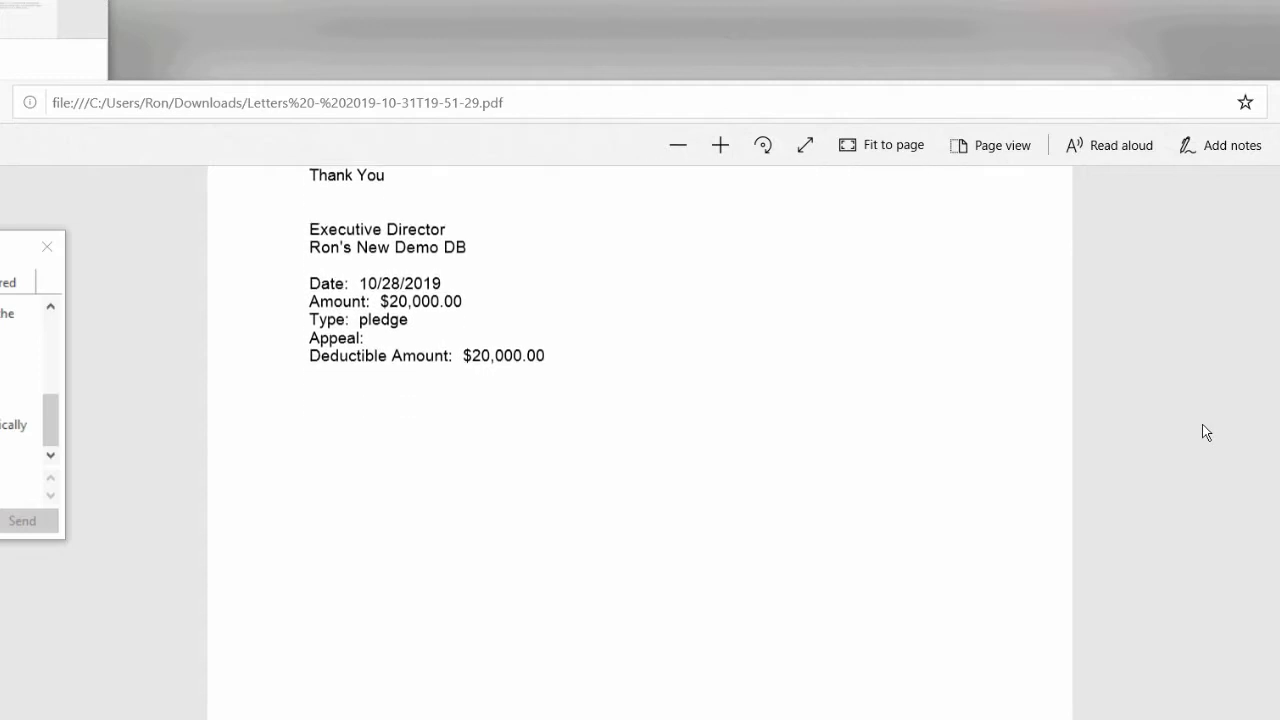
scroll(1205, 432, "down", 5)
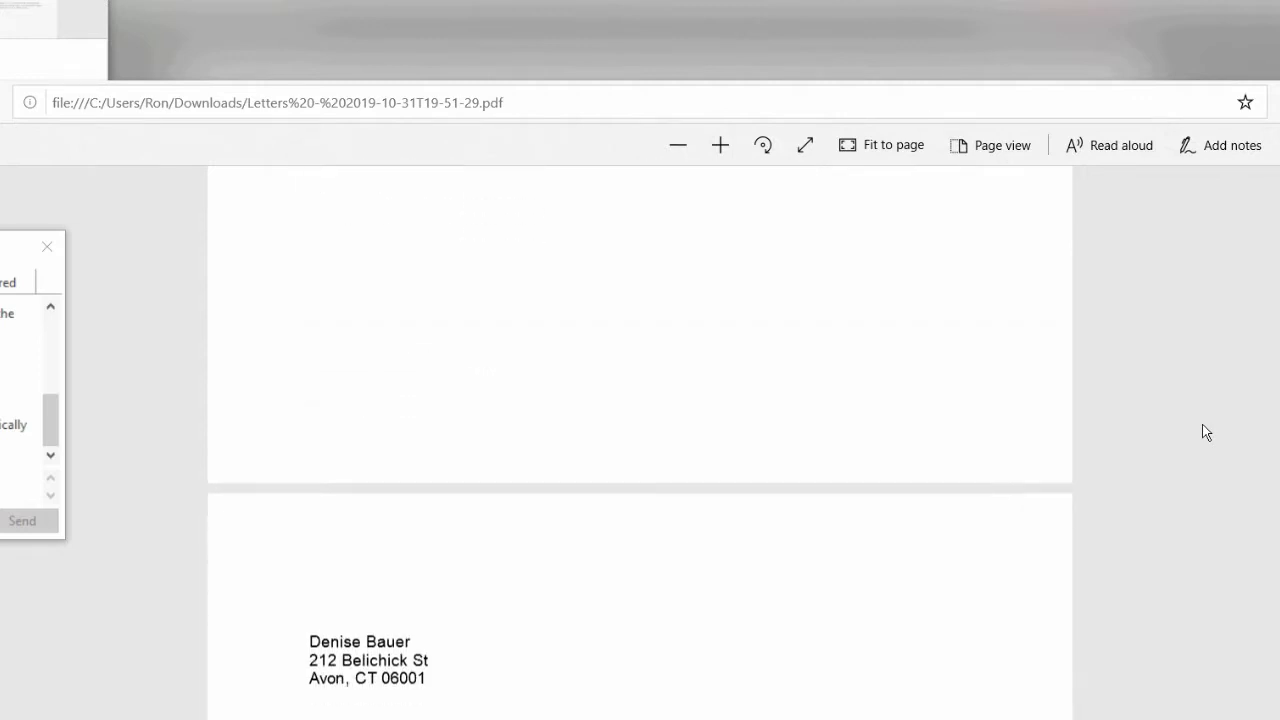
scroll(1205, 432, "down", 4)
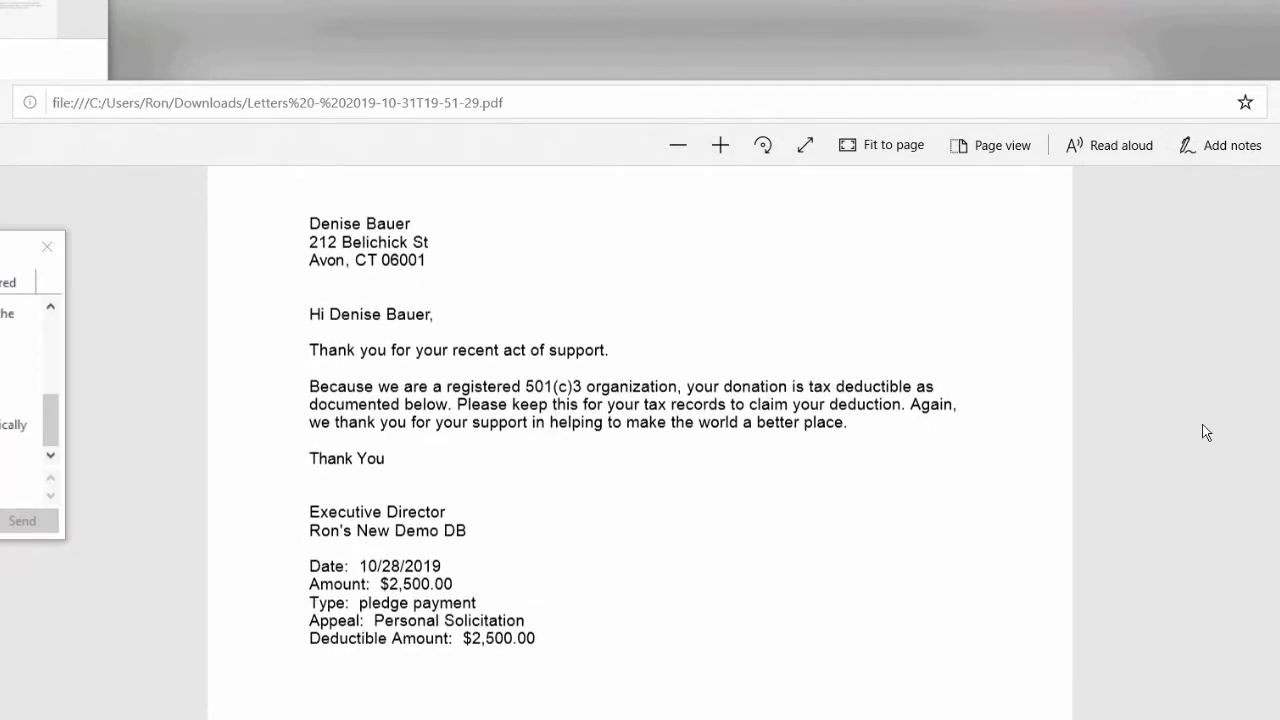
scroll(1205, 432, "down", 1)
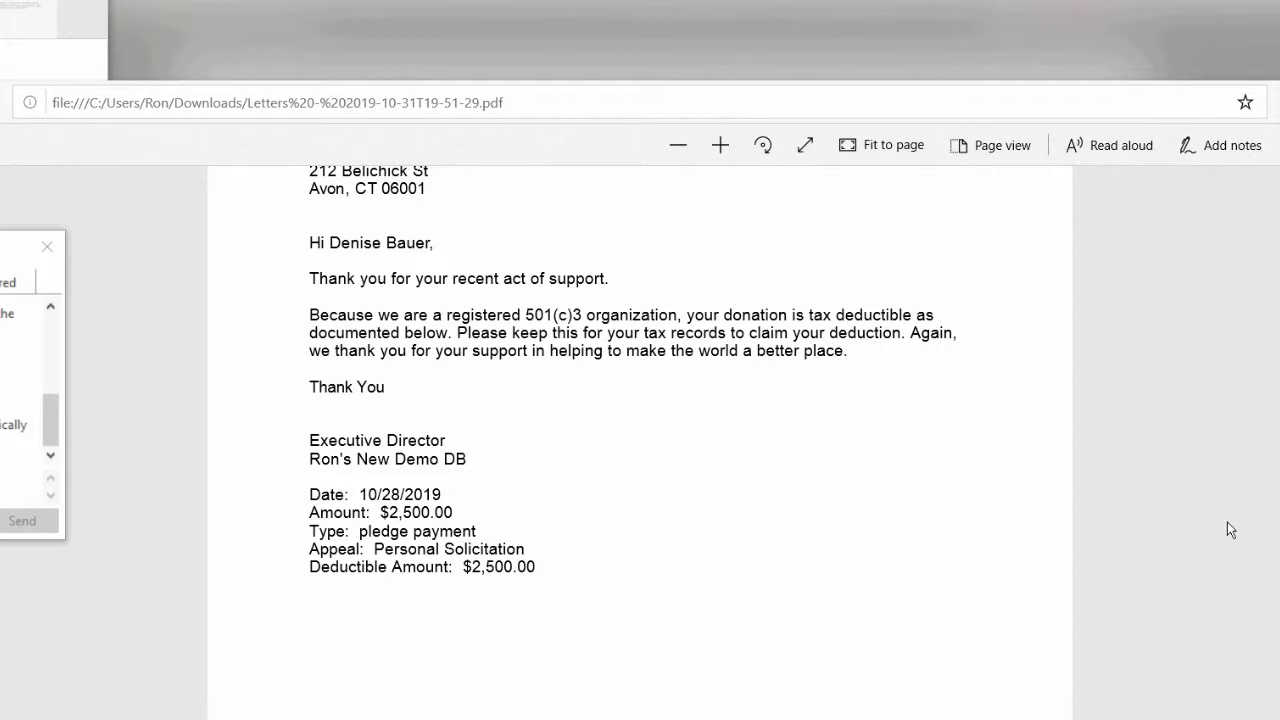
scroll(1227, 522, "down", 2)
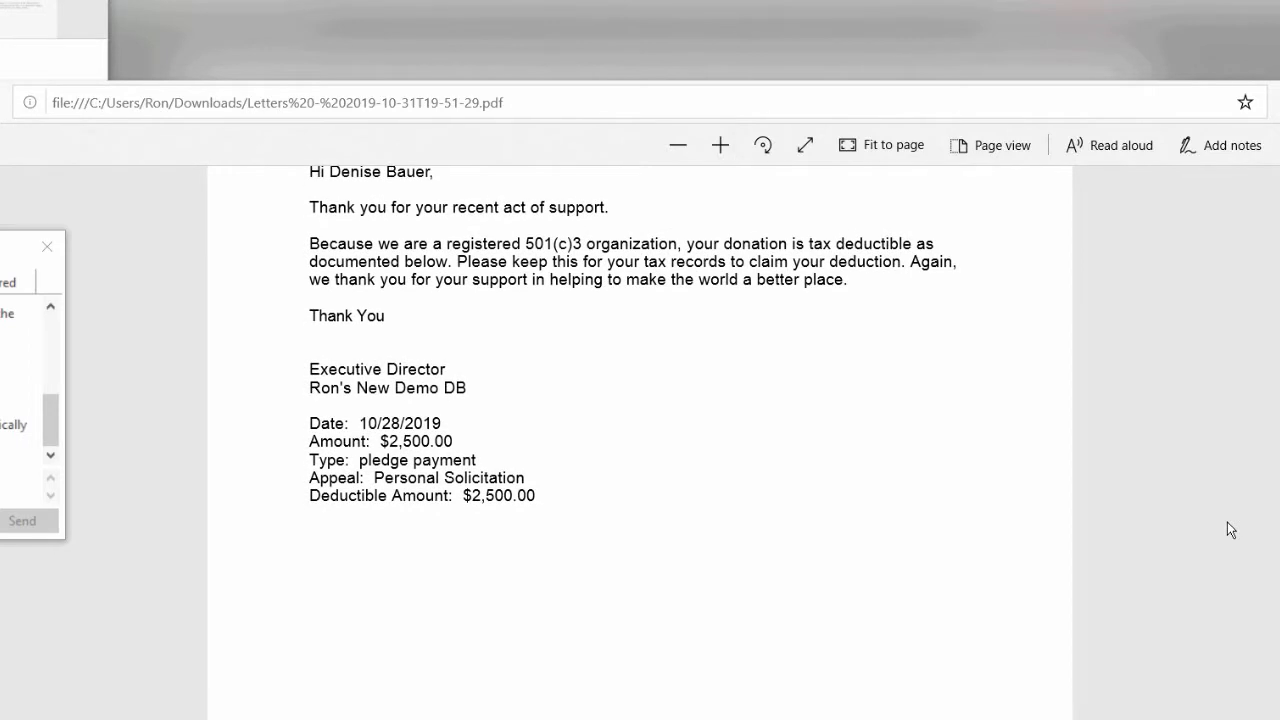
scroll(1227, 522, "down", 2)
scroll(1227, 522, "down", 2)
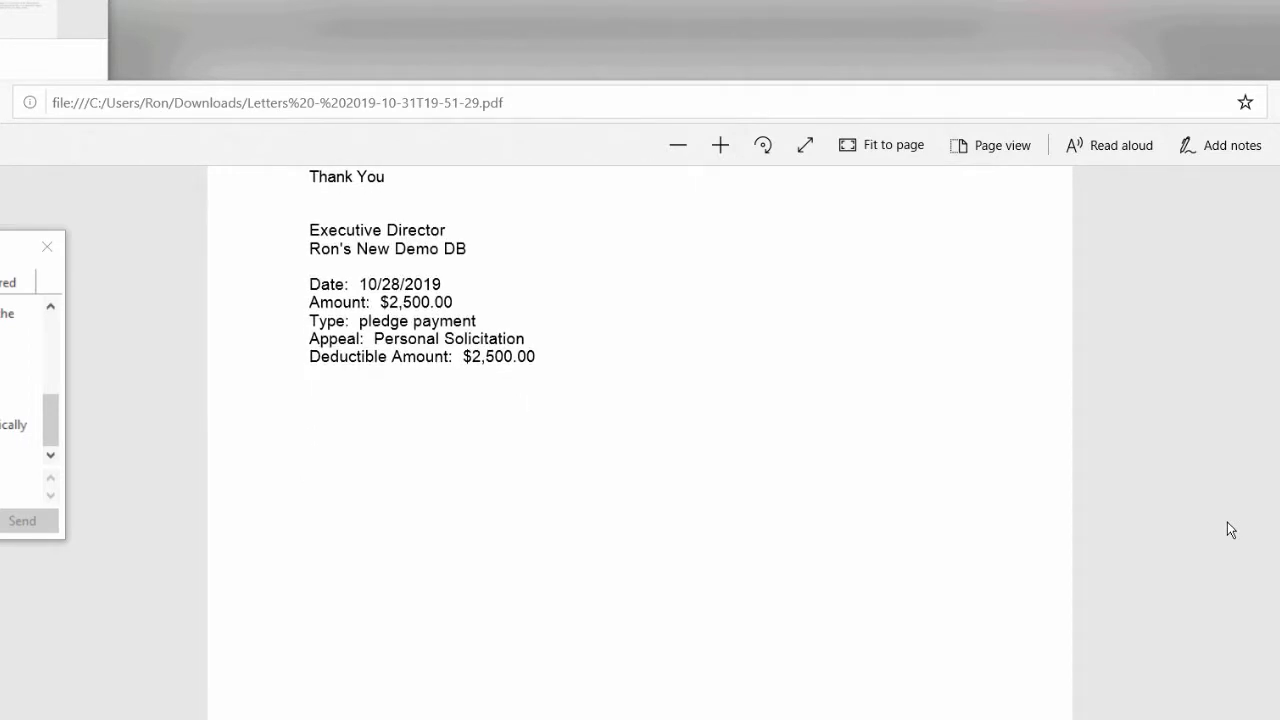
scroll(1228, 523, "down", 3)
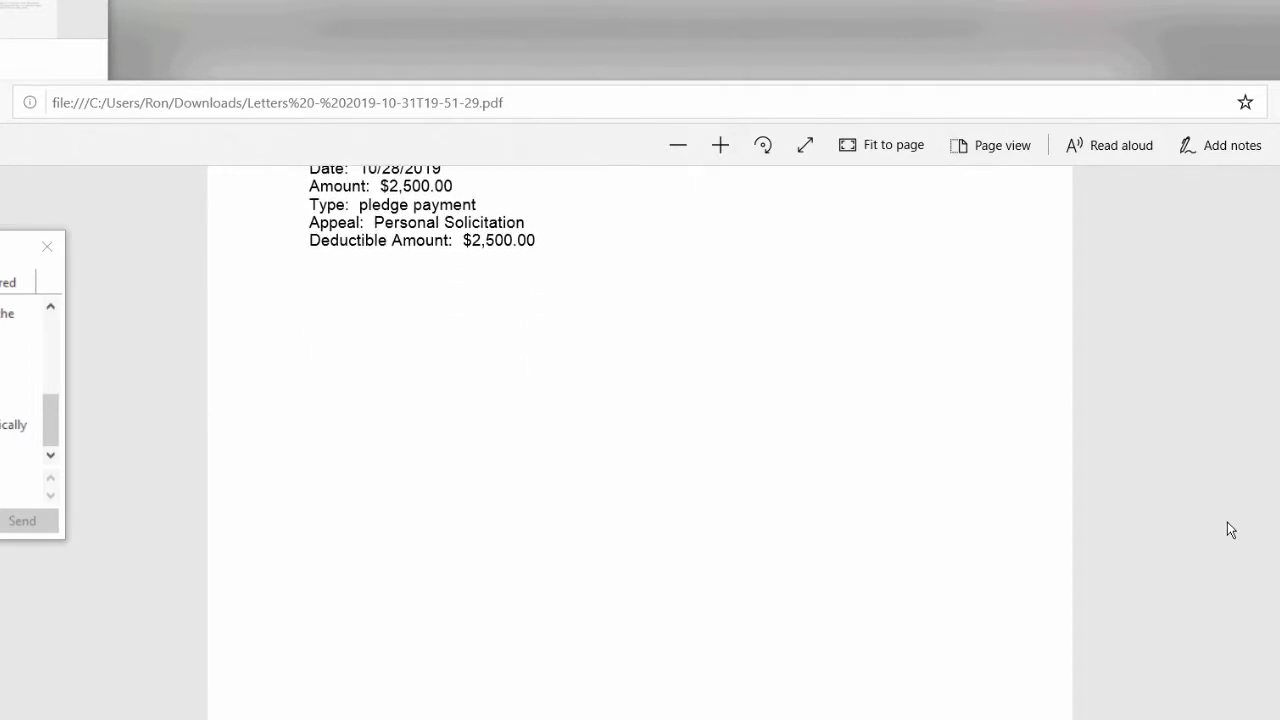
scroll(1227, 522, "down", 8)
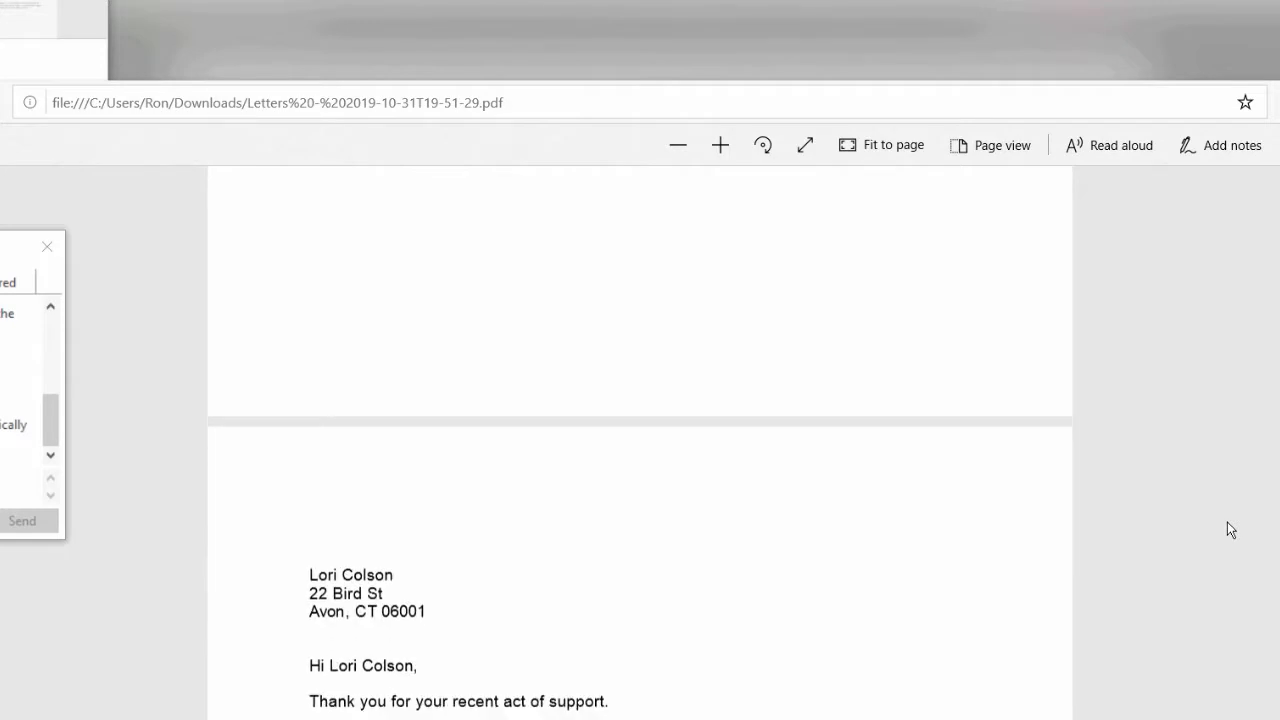
scroll(1227, 522, "down", 9)
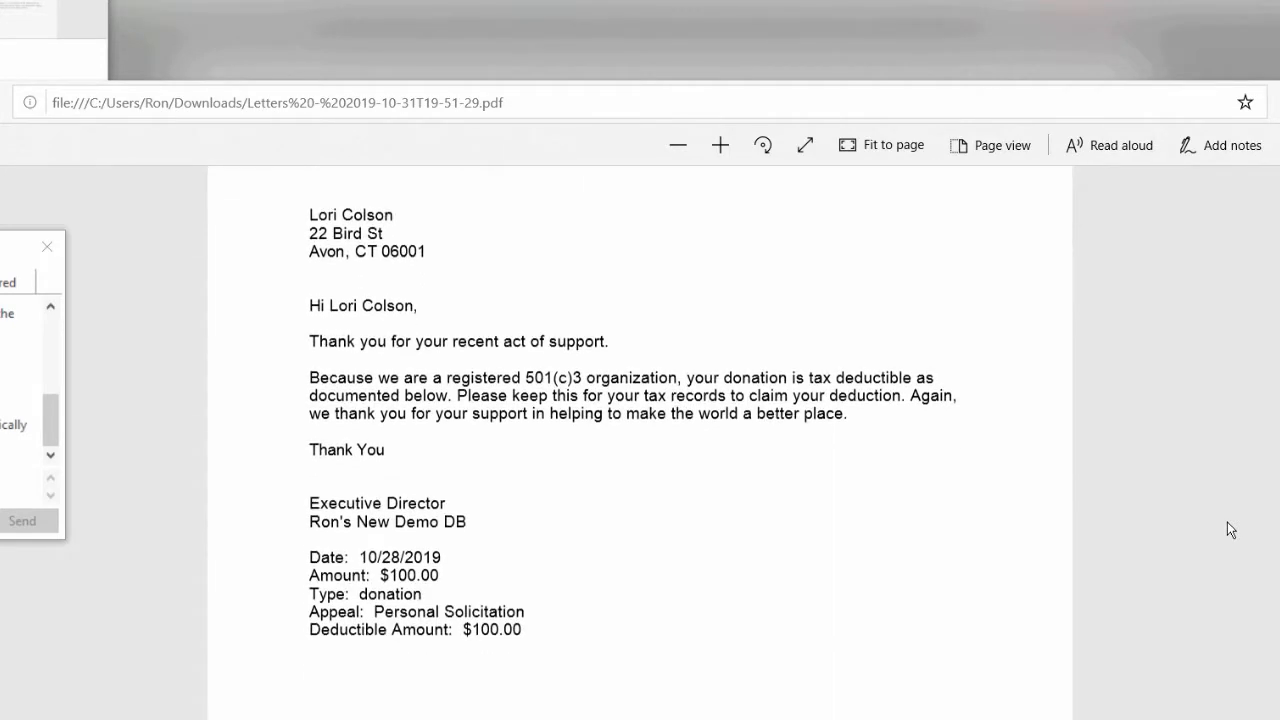
scroll(1227, 522, "down", 2)
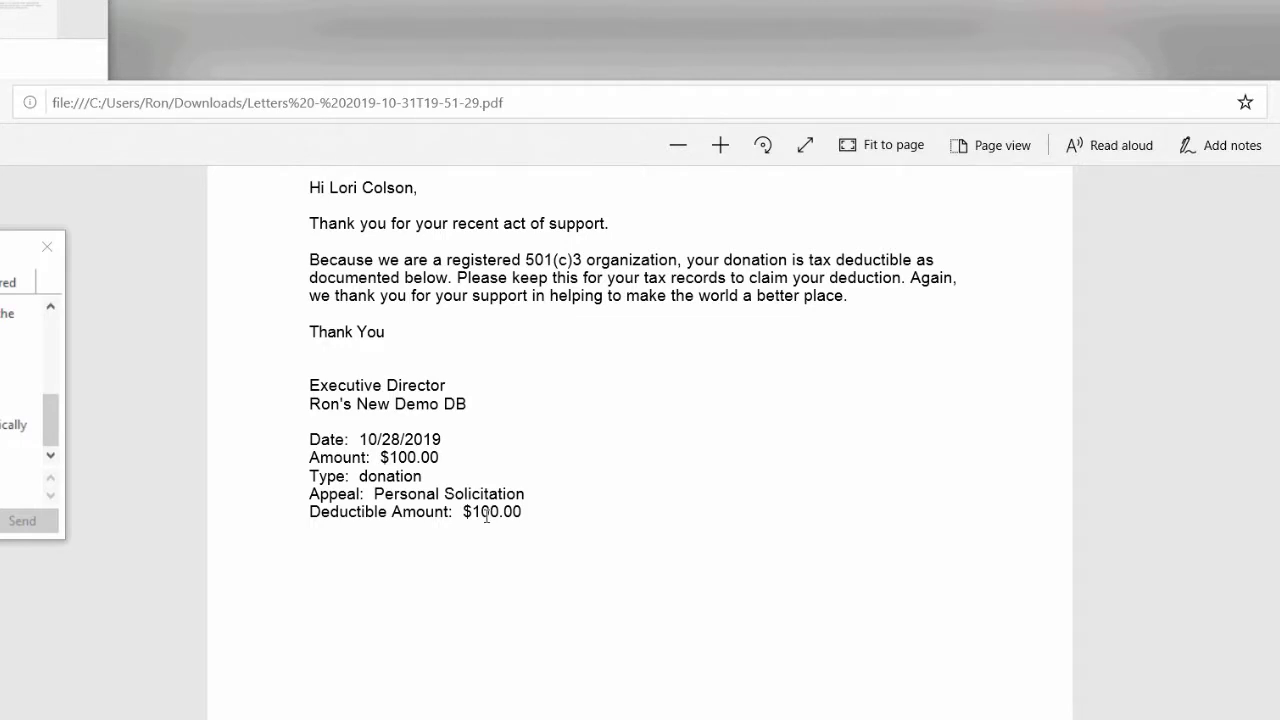
scroll(486, 515, "down", 5)
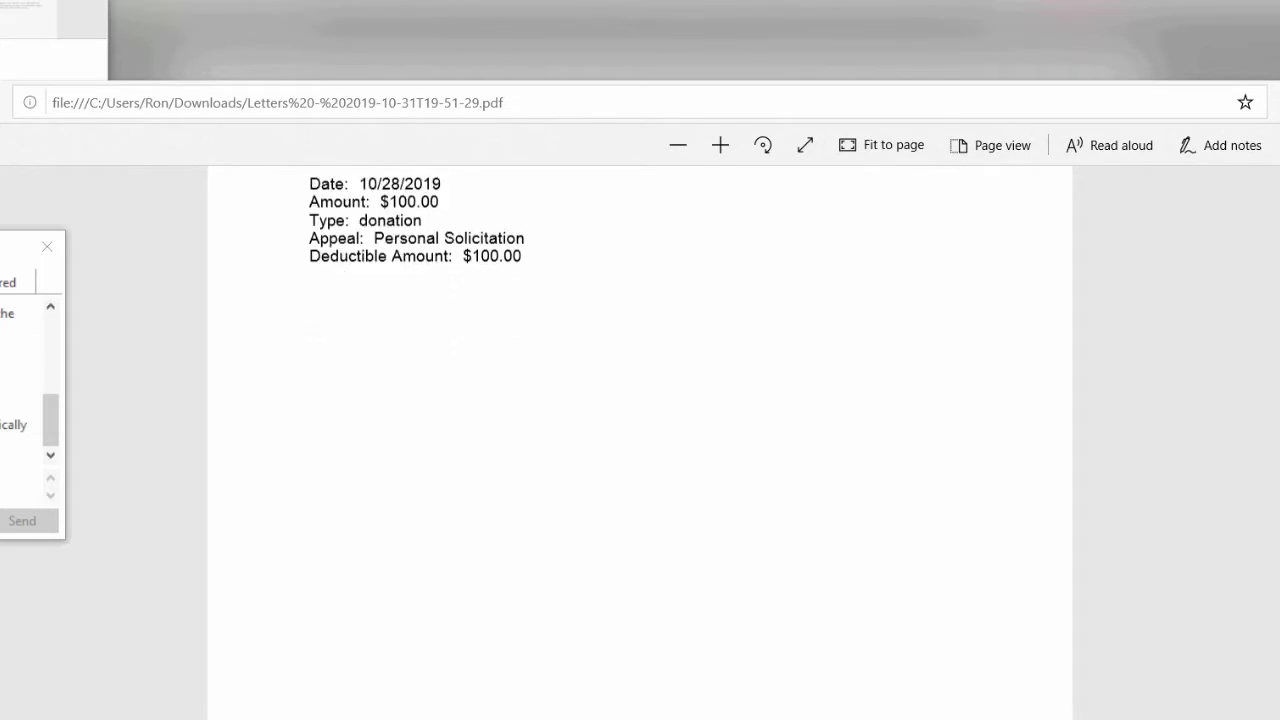
scroll(486, 515, "down", 5)
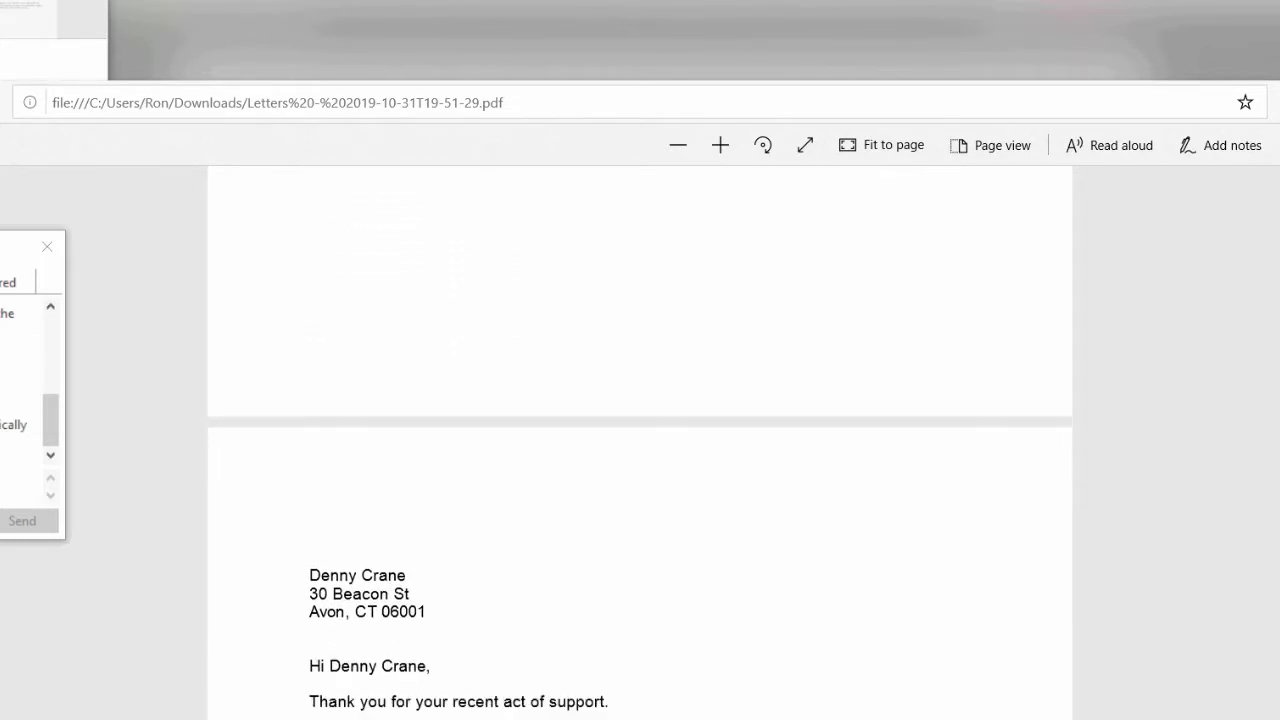
scroll(486, 515, "down", 2)
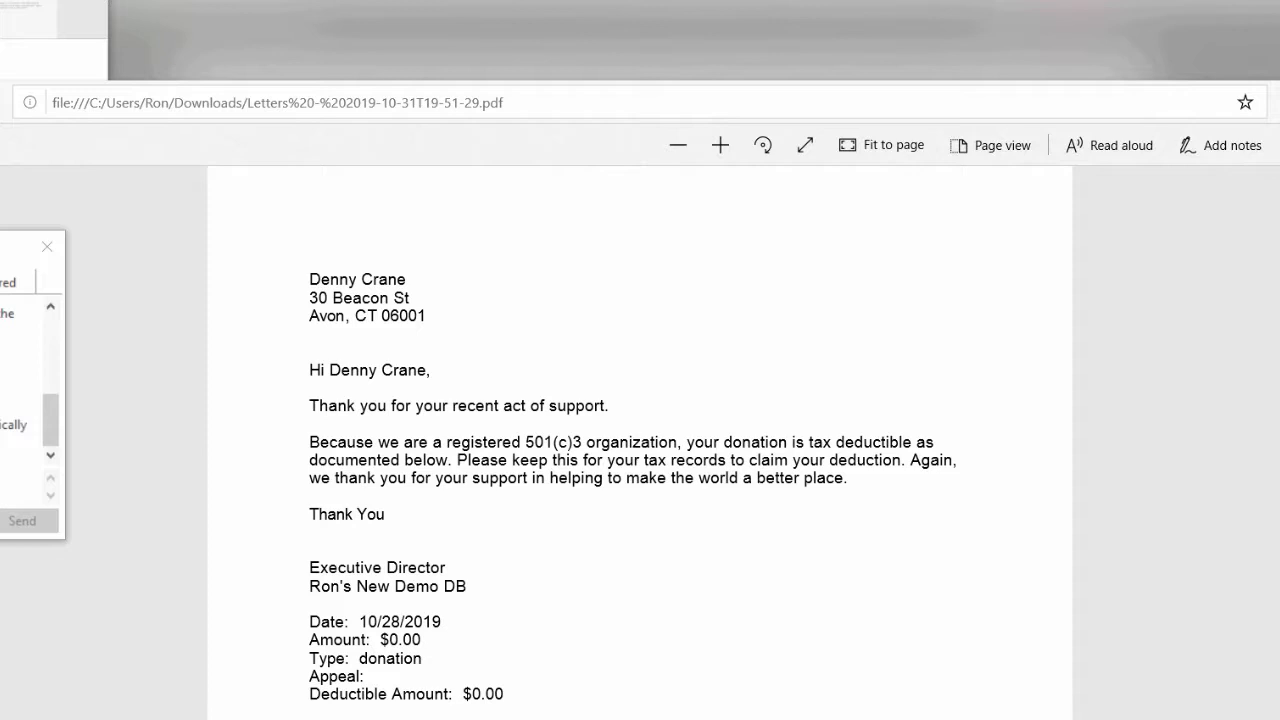
scroll(640, 440, "down", 10)
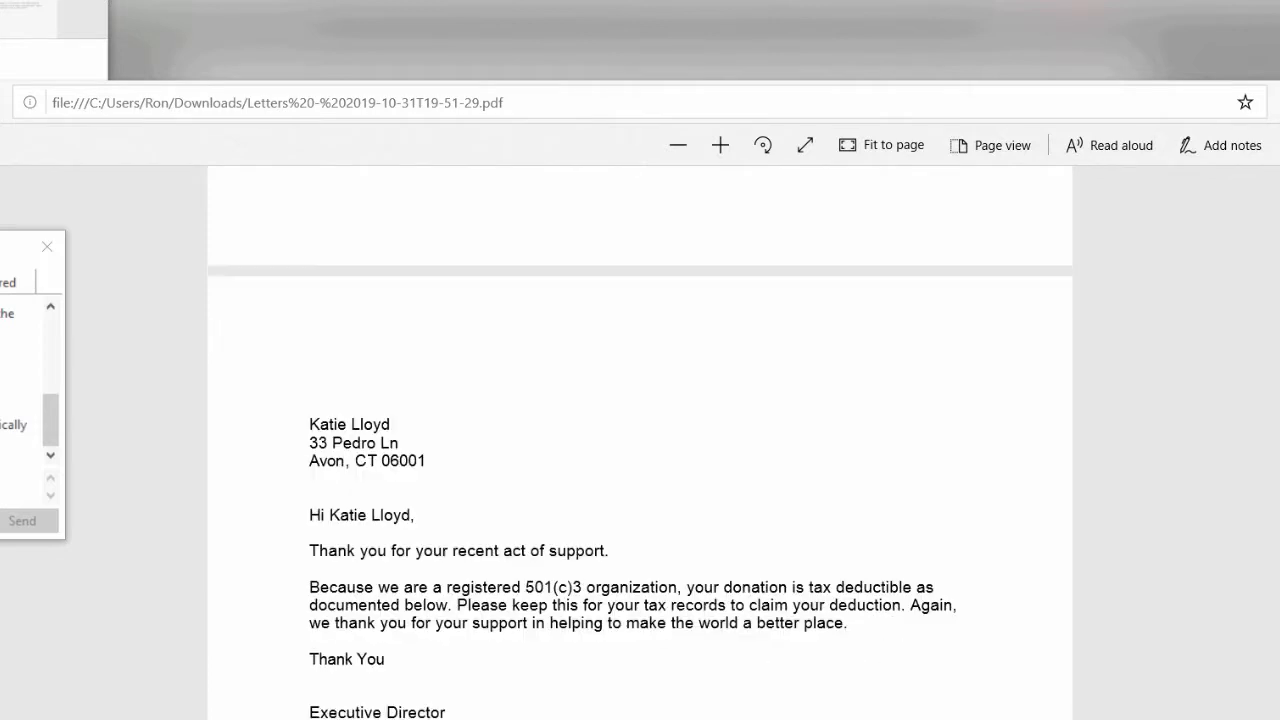
scroll(640, 440, "down", 2)
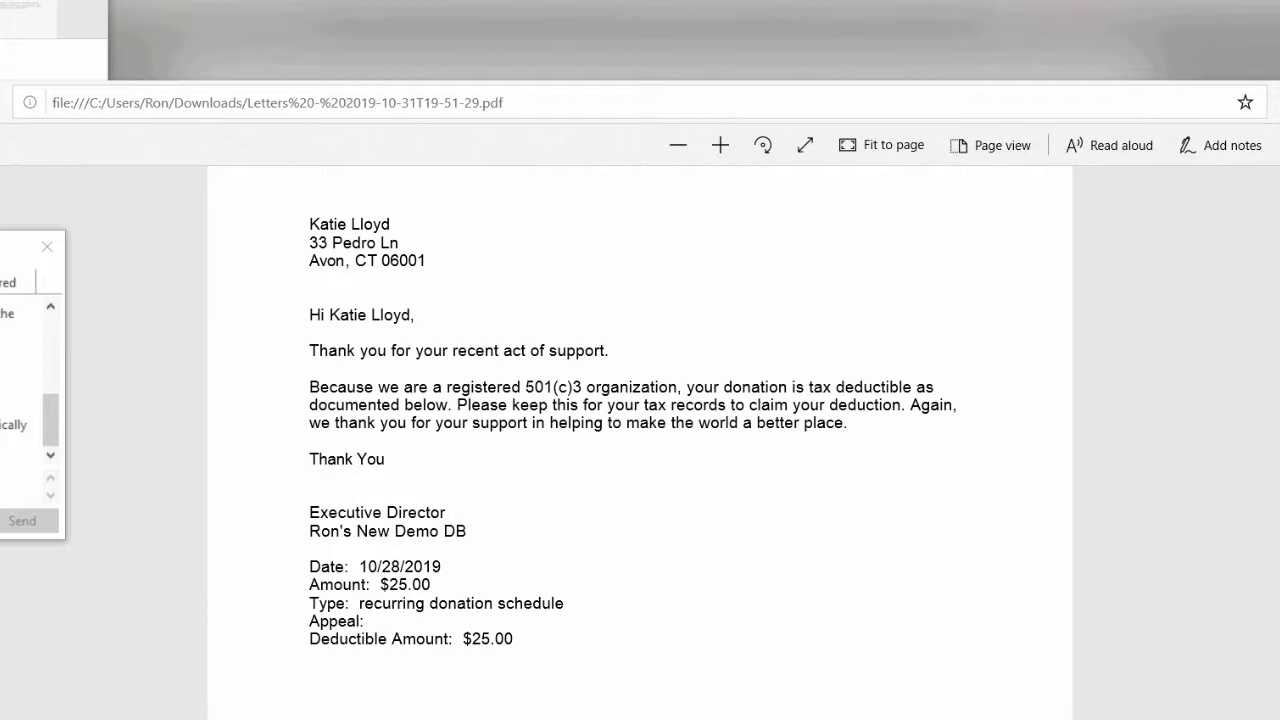
scroll(640, 440, "down", 10)
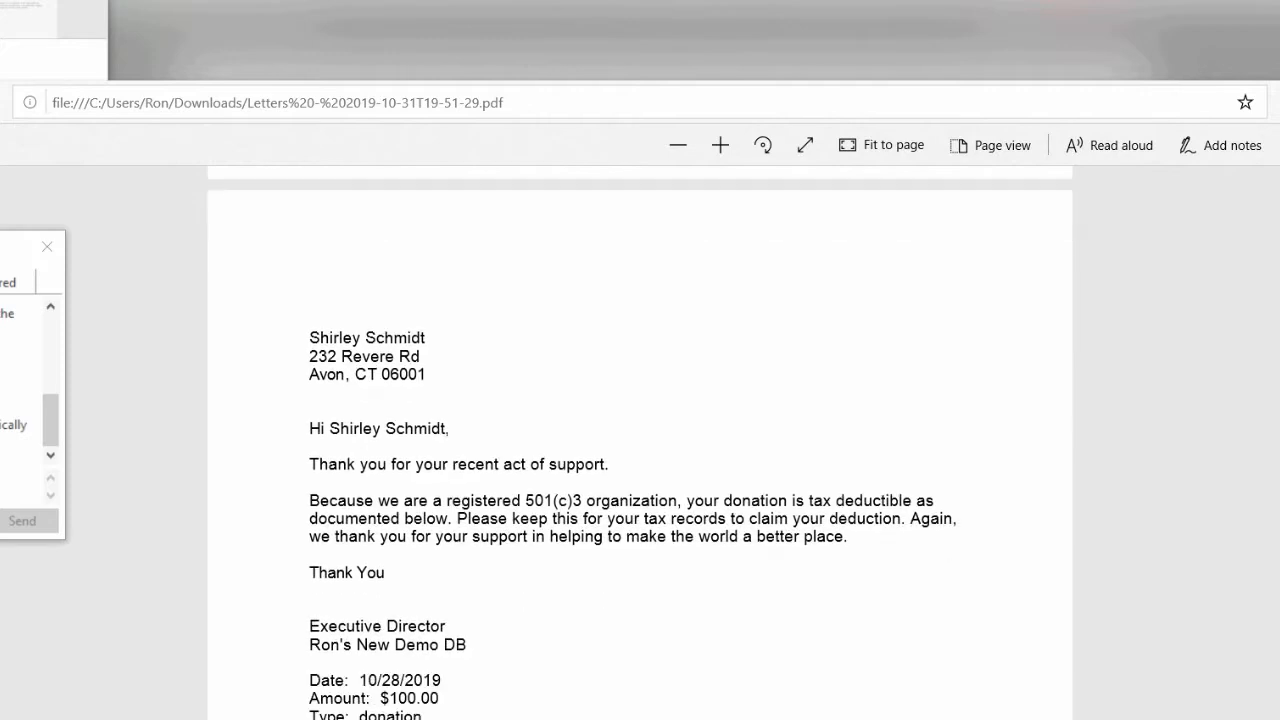
scroll(640, 440, "down", 3)
scroll(640, 440, "up", 1)
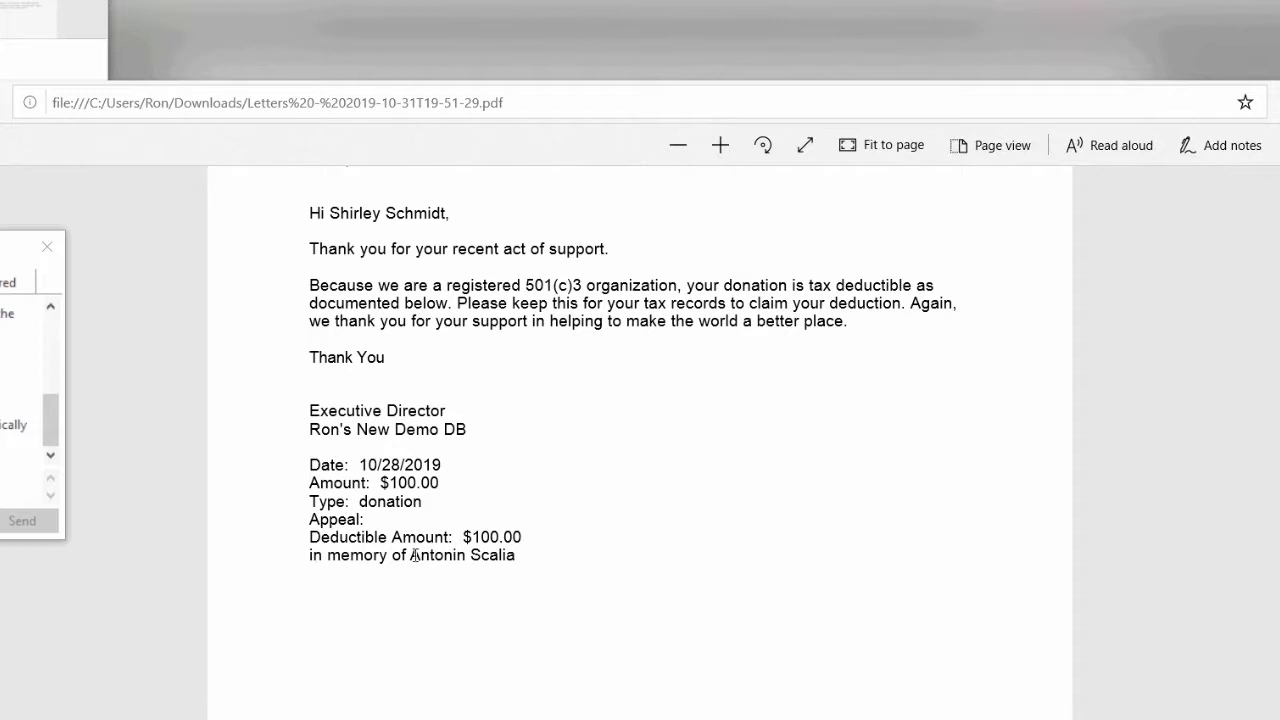
- Point out the in-memory-of line in the letters PDF and scroll through it
left_click_drag(311, 558, 517, 565)
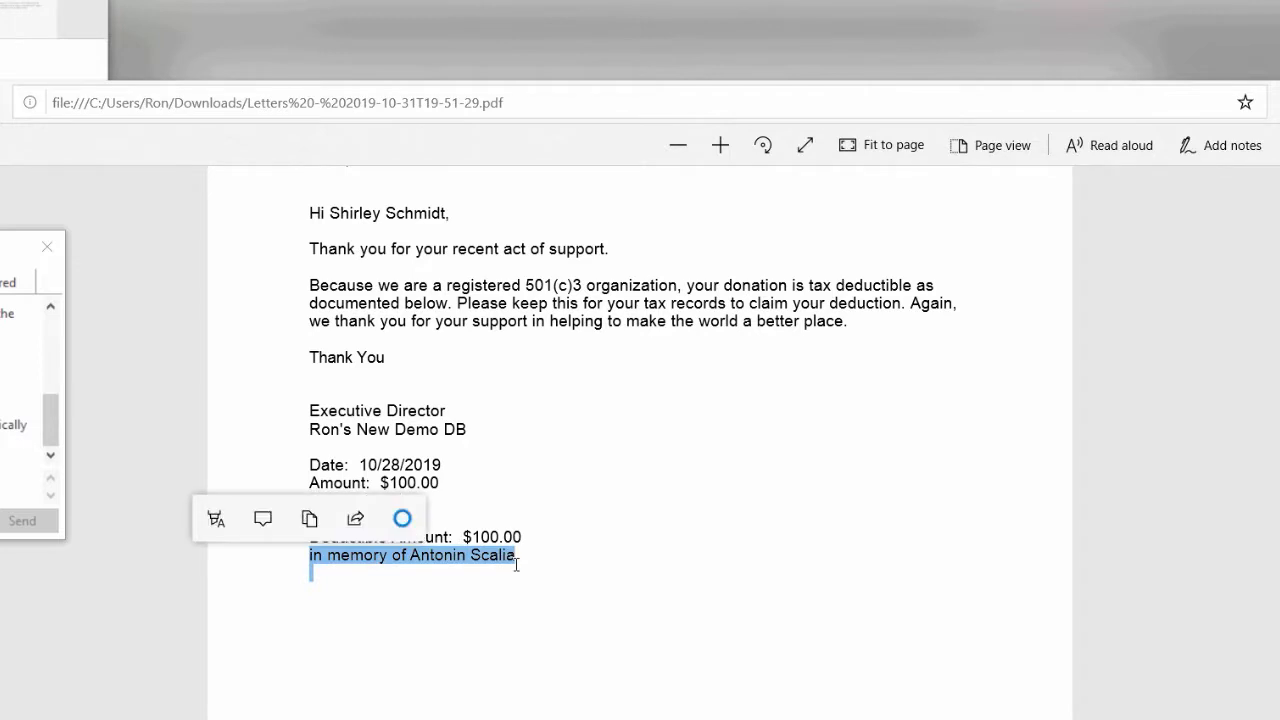
left_click(1080, 493)
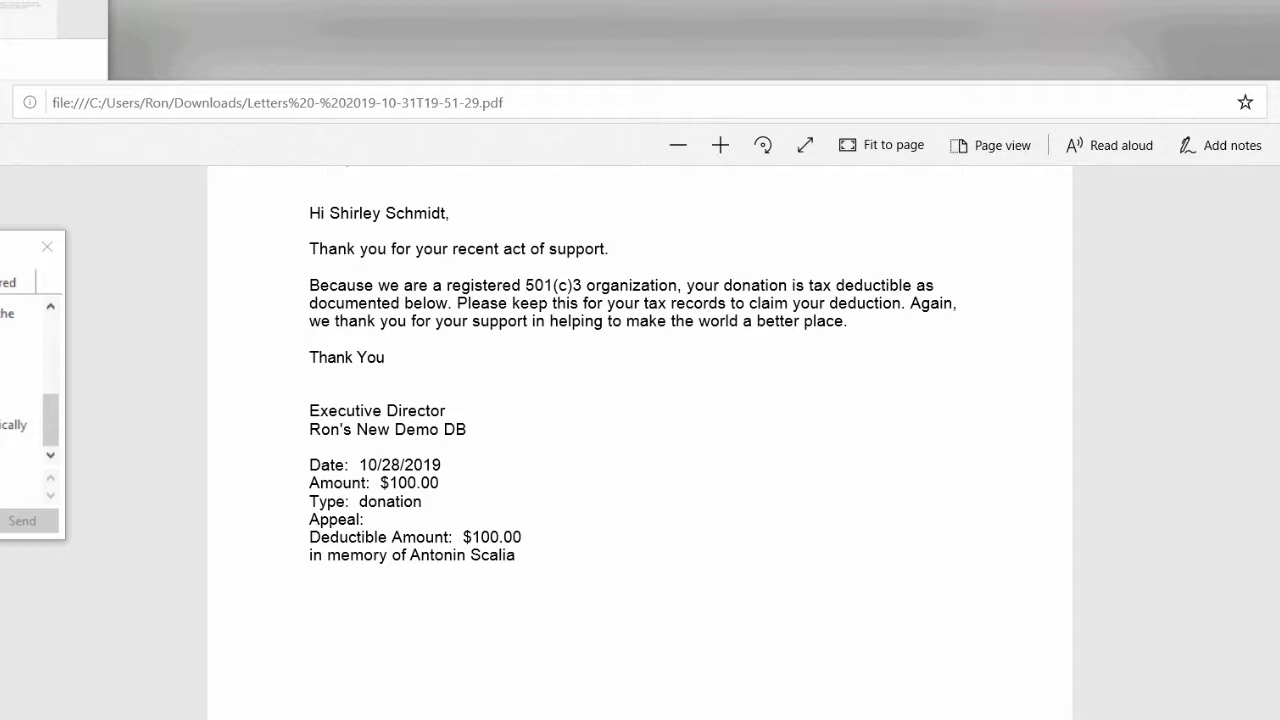
scroll(640, 440, "down", 10)
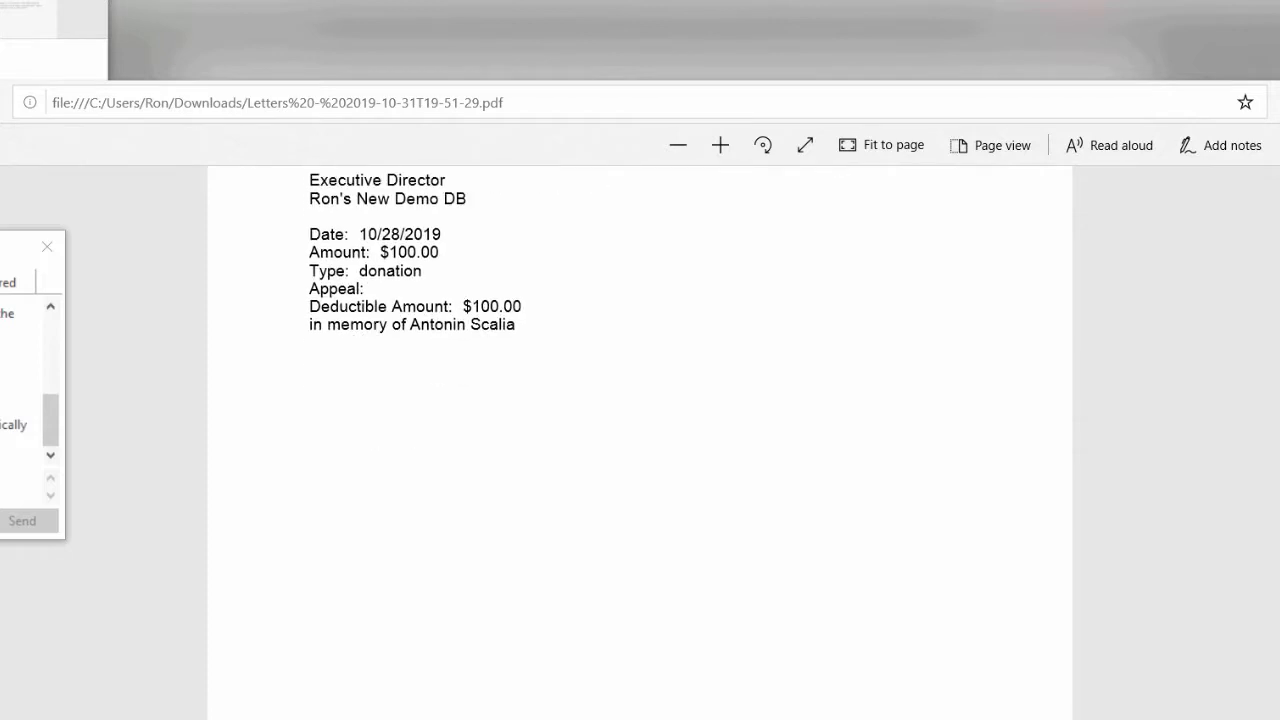
scroll(640, 440, "down", 2)
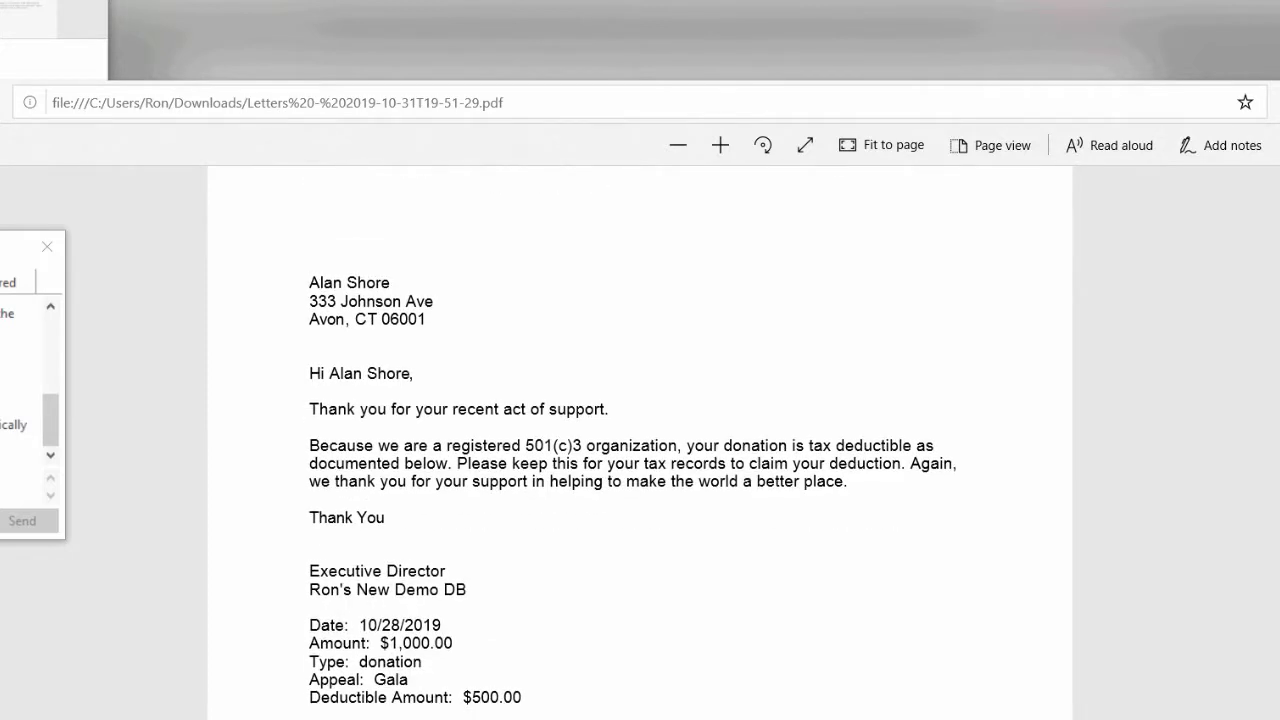
scroll(640, 440, "down", 3)
scroll(640, 440, "up", 2)
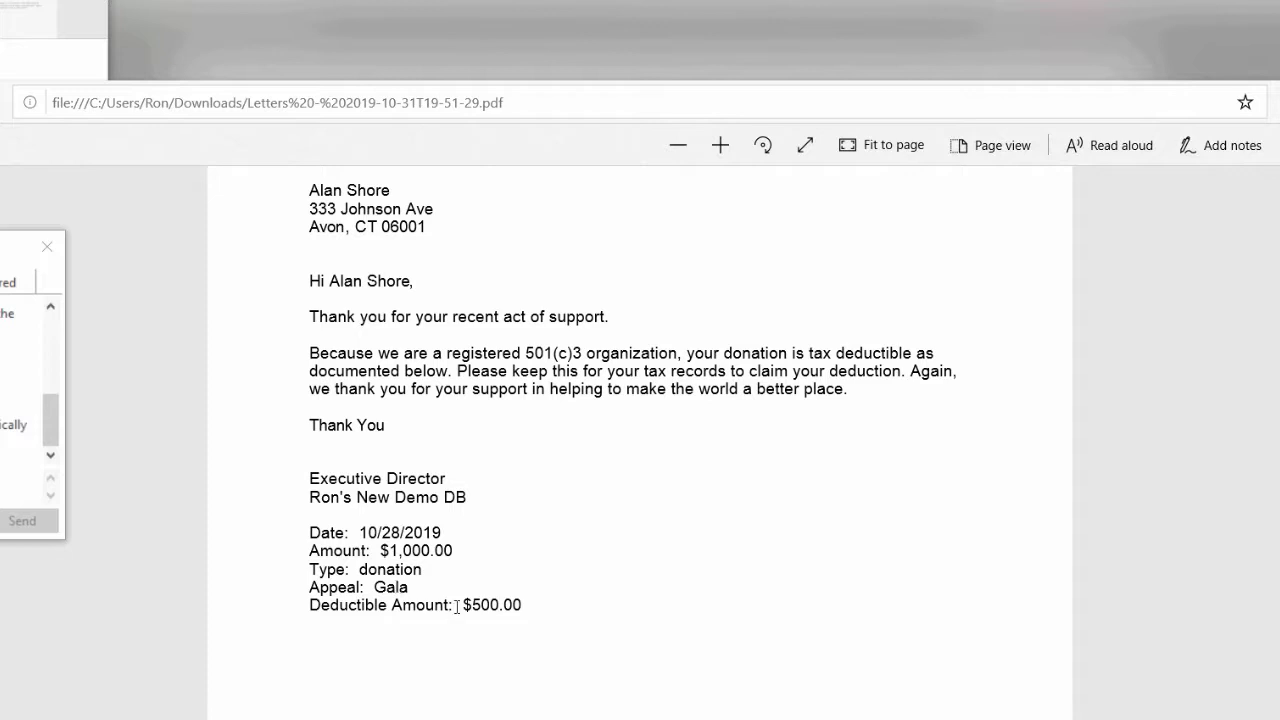
- Point out the Deductible Amount text, scroll to the end, and close the PDF
left_click_drag(456, 607, 520, 606)
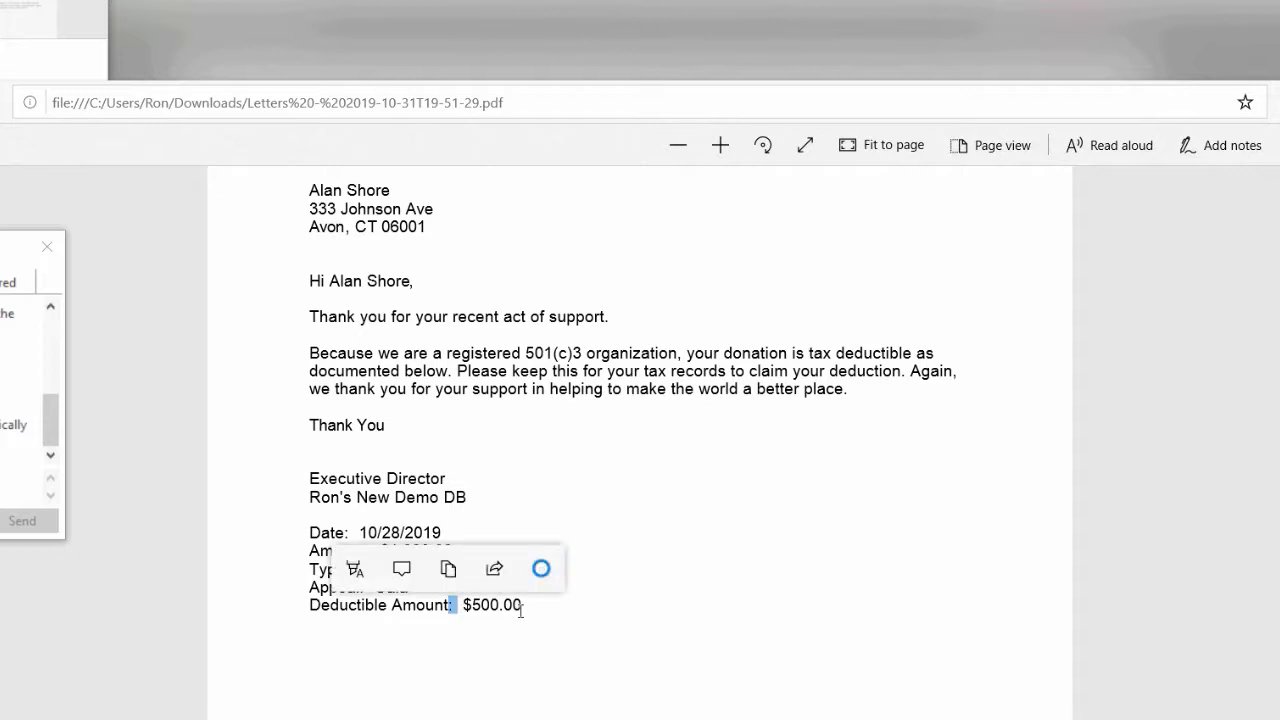
left_click(542, 611)
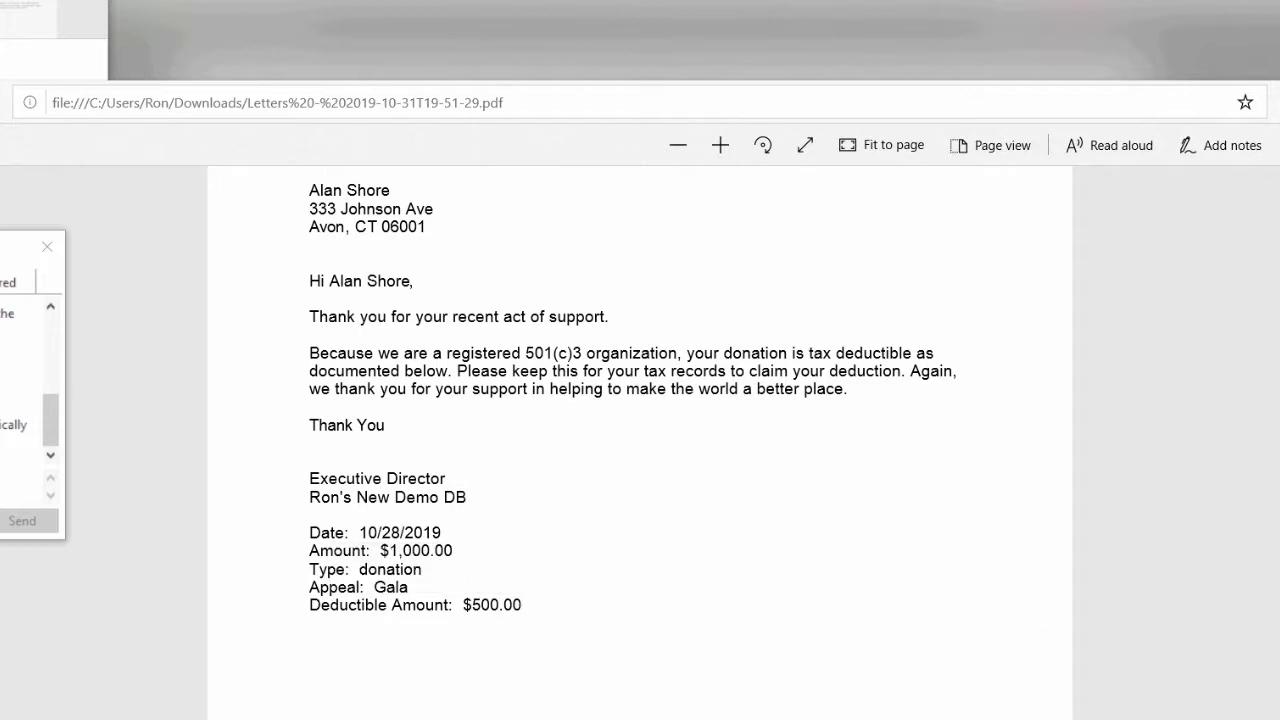
scroll(640, 440, "down", 9)
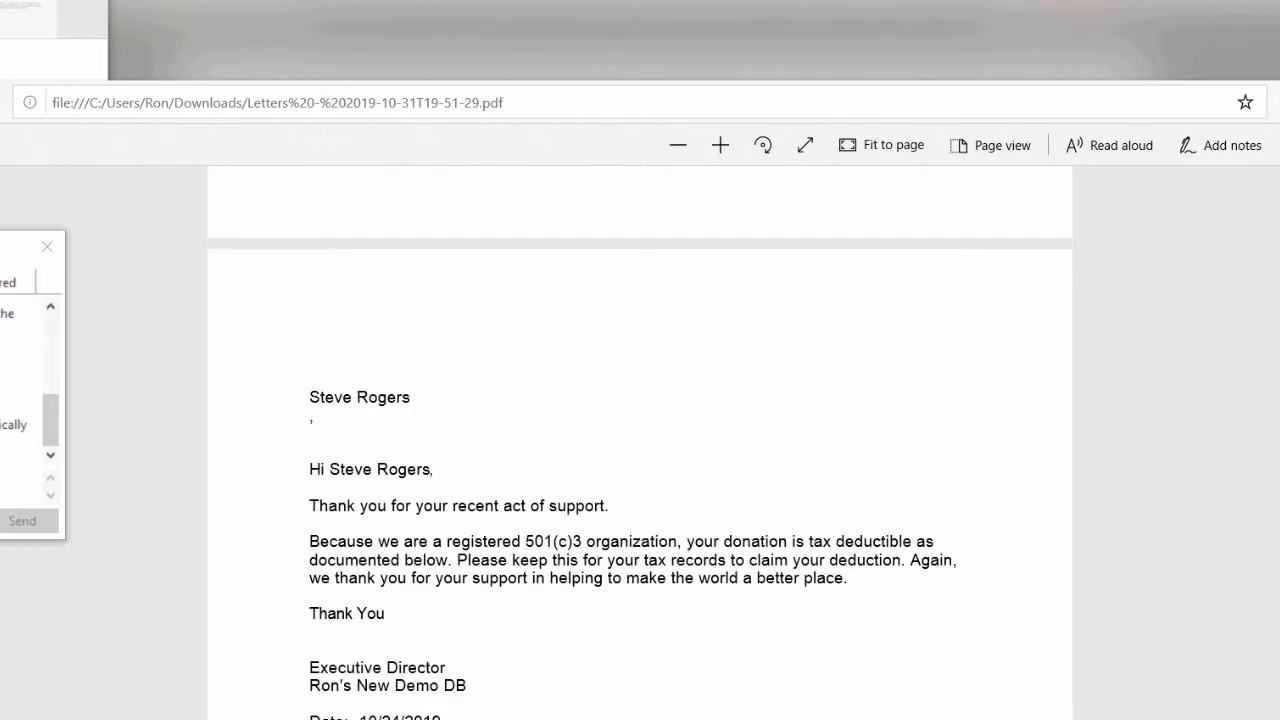
scroll(640, 440, "down", 2)
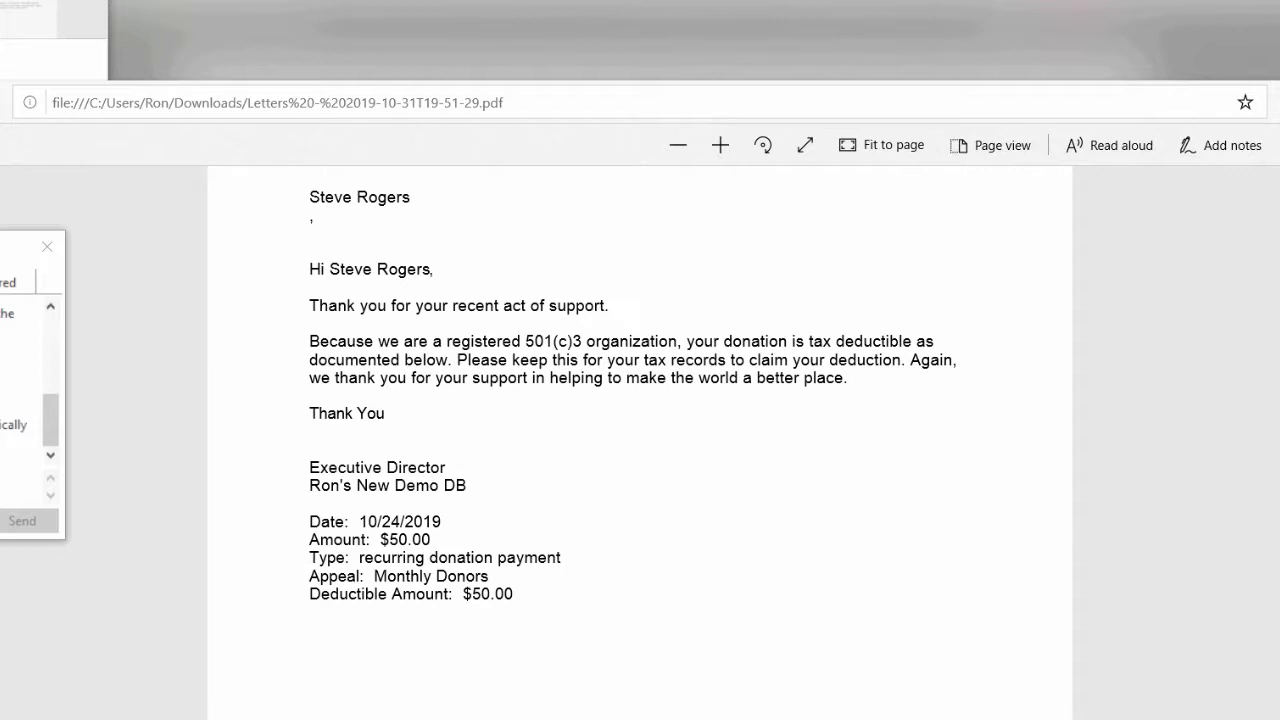
scroll(640, 400, "down", 15)
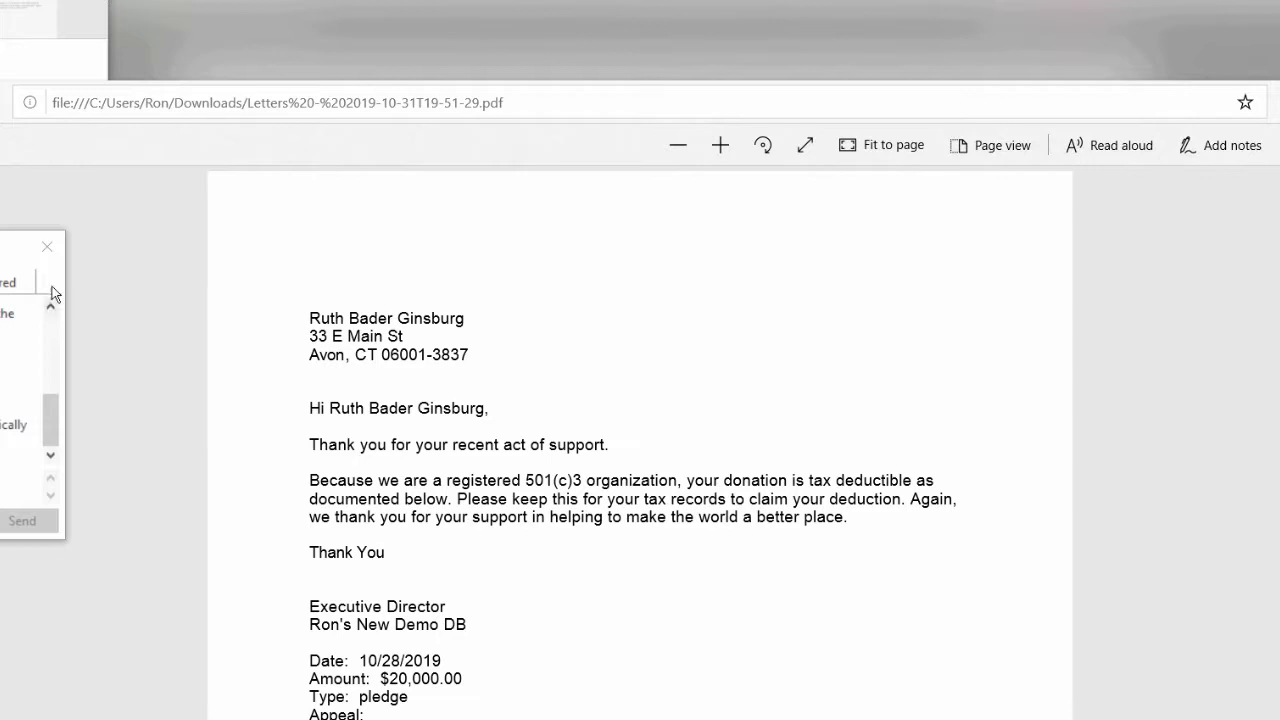
left_click(47, 247)
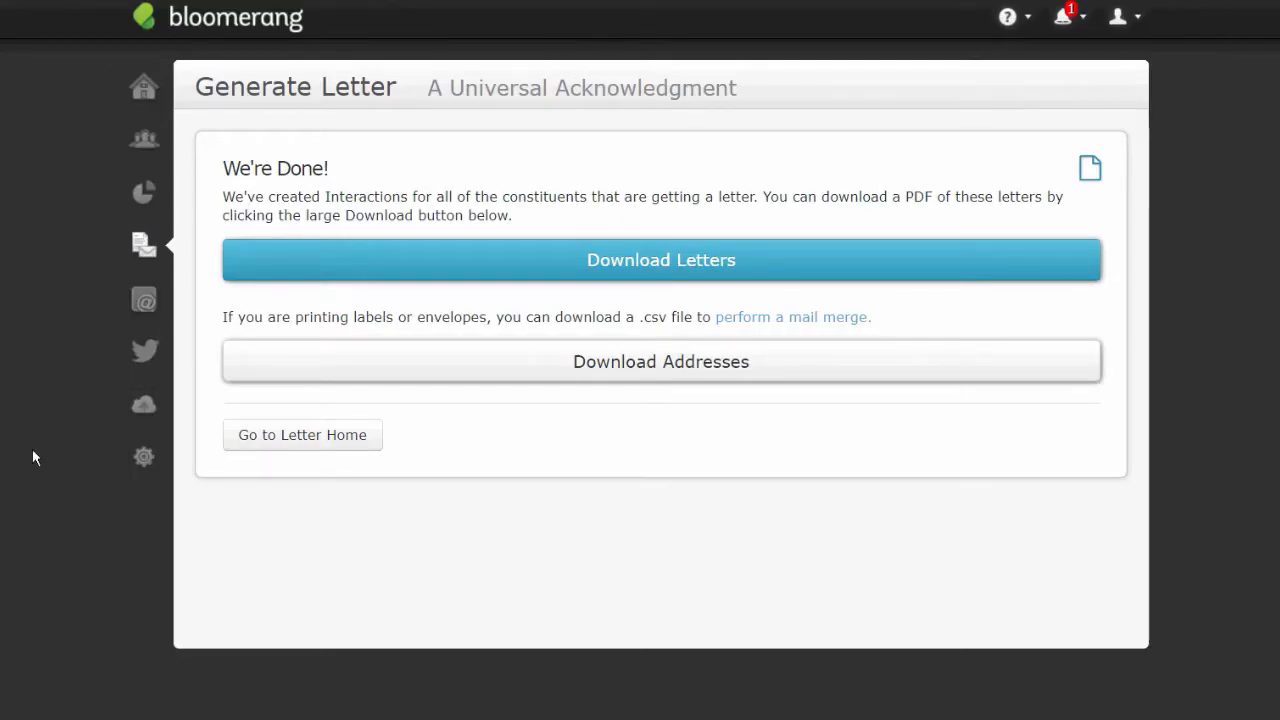
- Open the recent donor's 10/28/2019 pledge payment and its A Universal Acknowledgment interaction
left_click(141, 143)
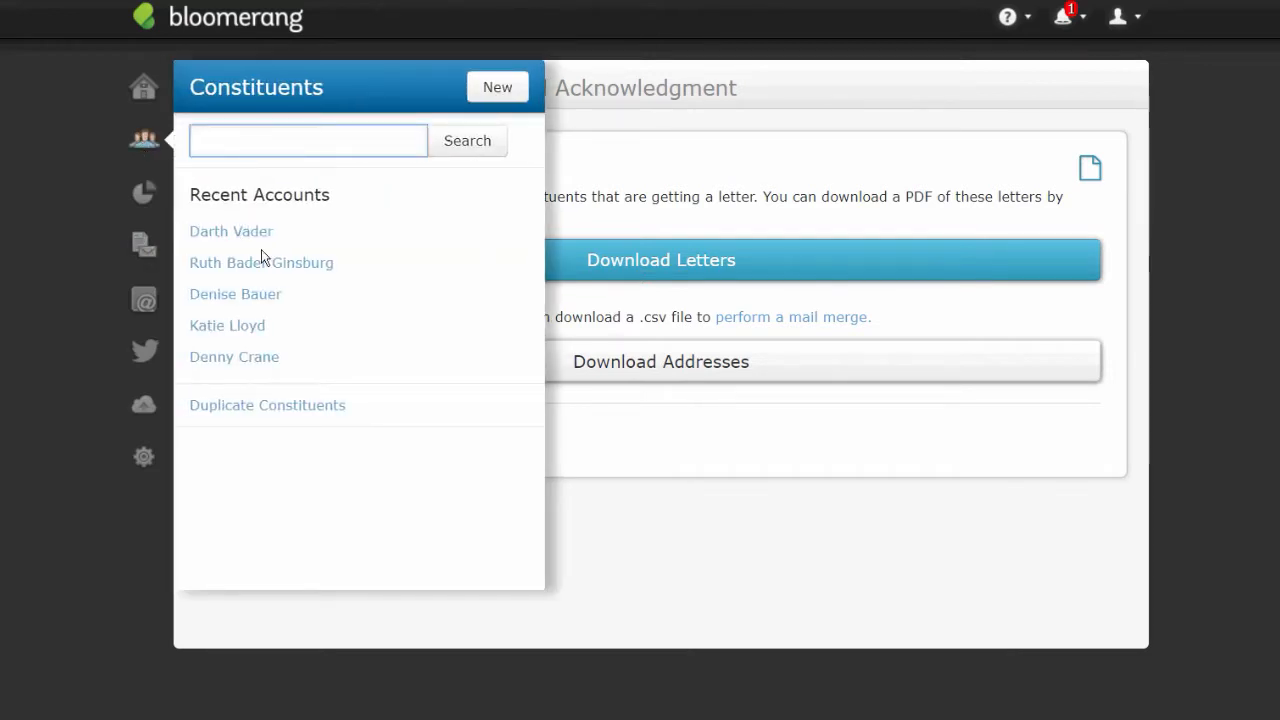
left_click(263, 292)
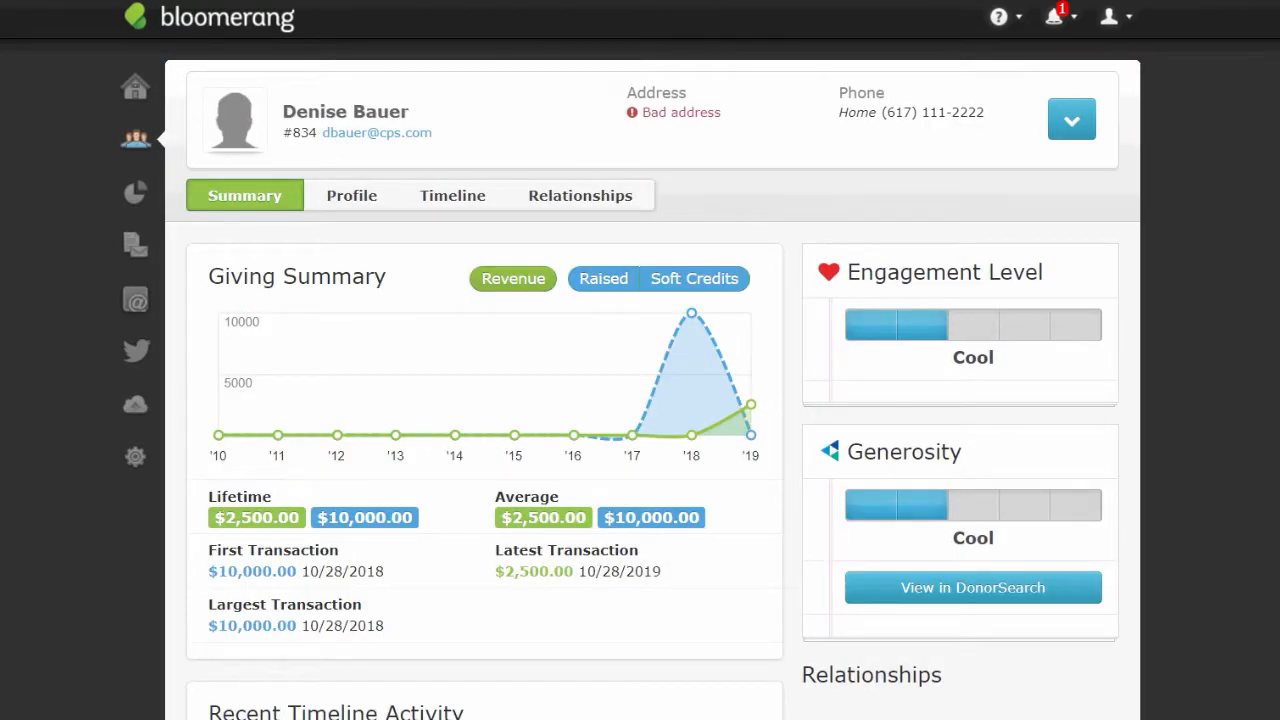
scroll(383, 579, "down", 3)
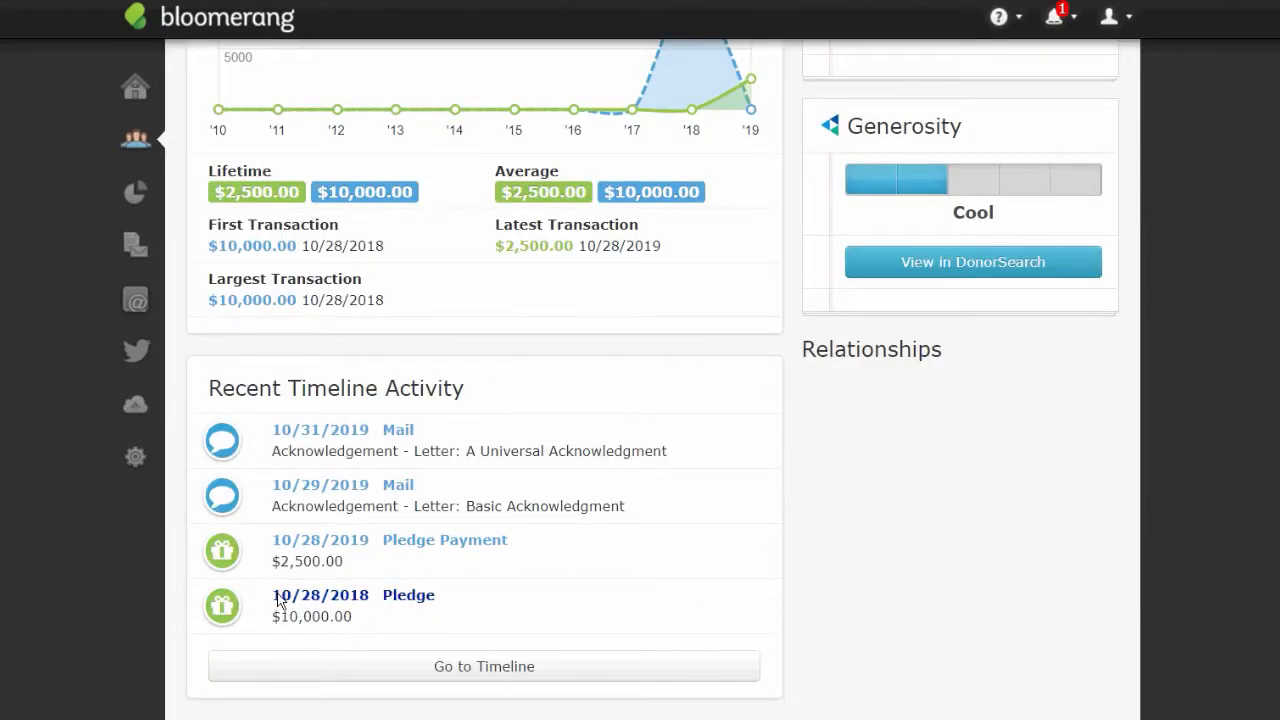
left_click(387, 541)
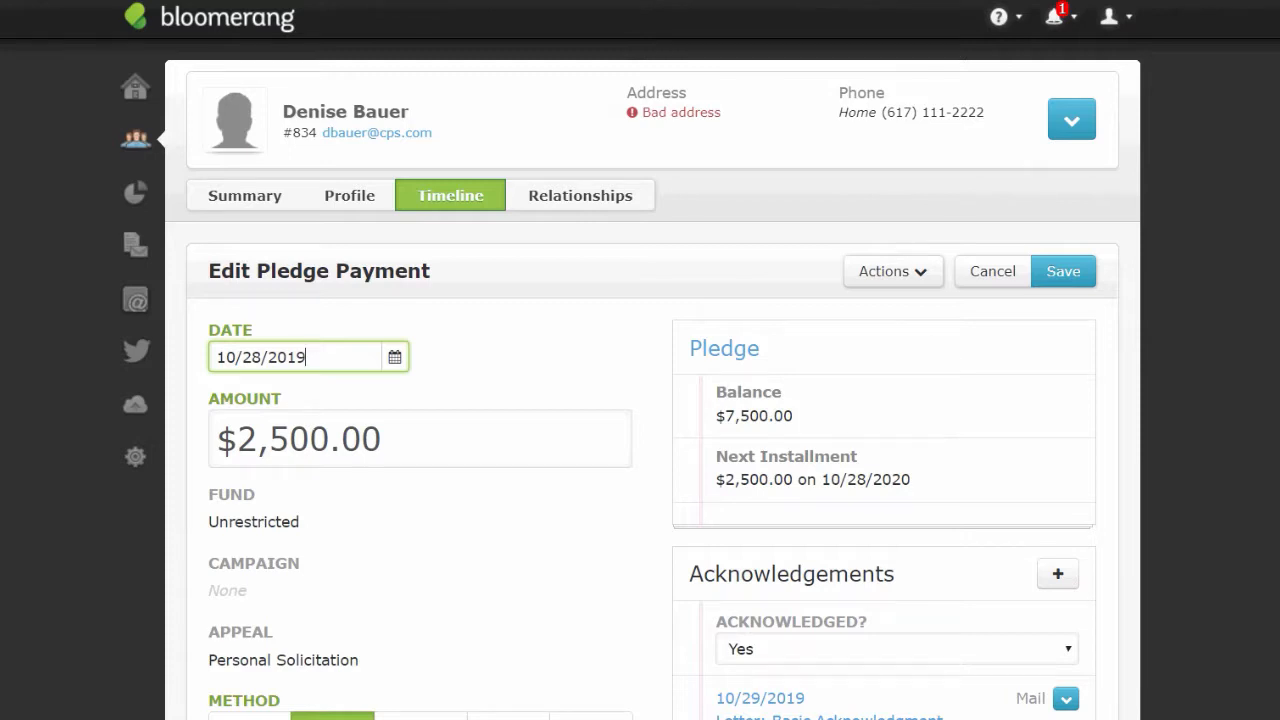
scroll(715, 477, "down", 2)
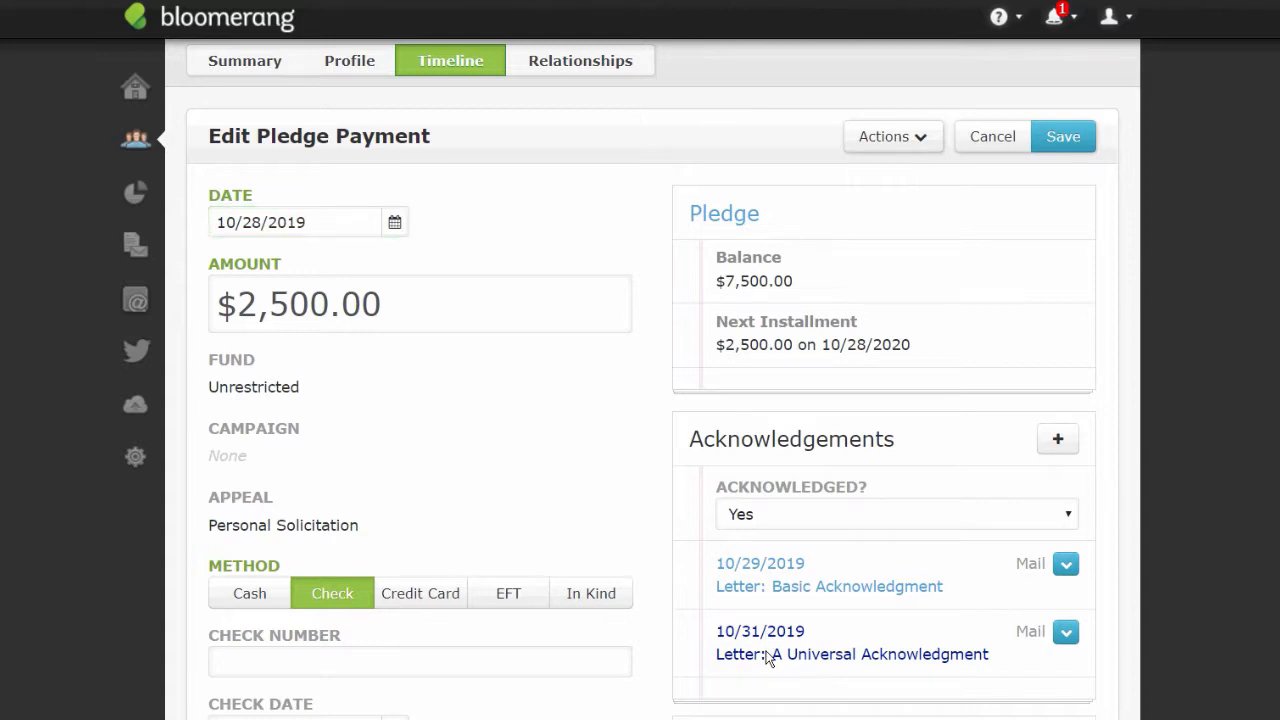
left_click(768, 655)
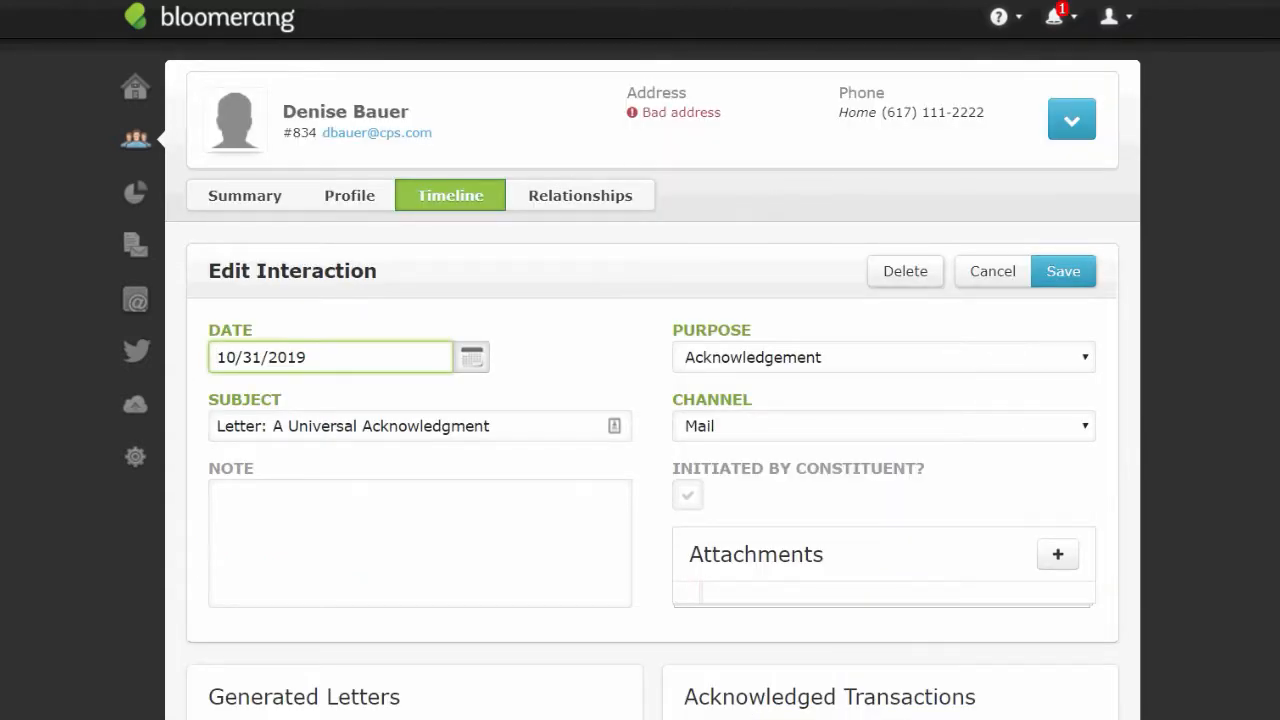
- Move the Q&A panel aside and open the A Universal Acknowledgment letter under Generated Letters
scroll(652, 400, "down", 3)
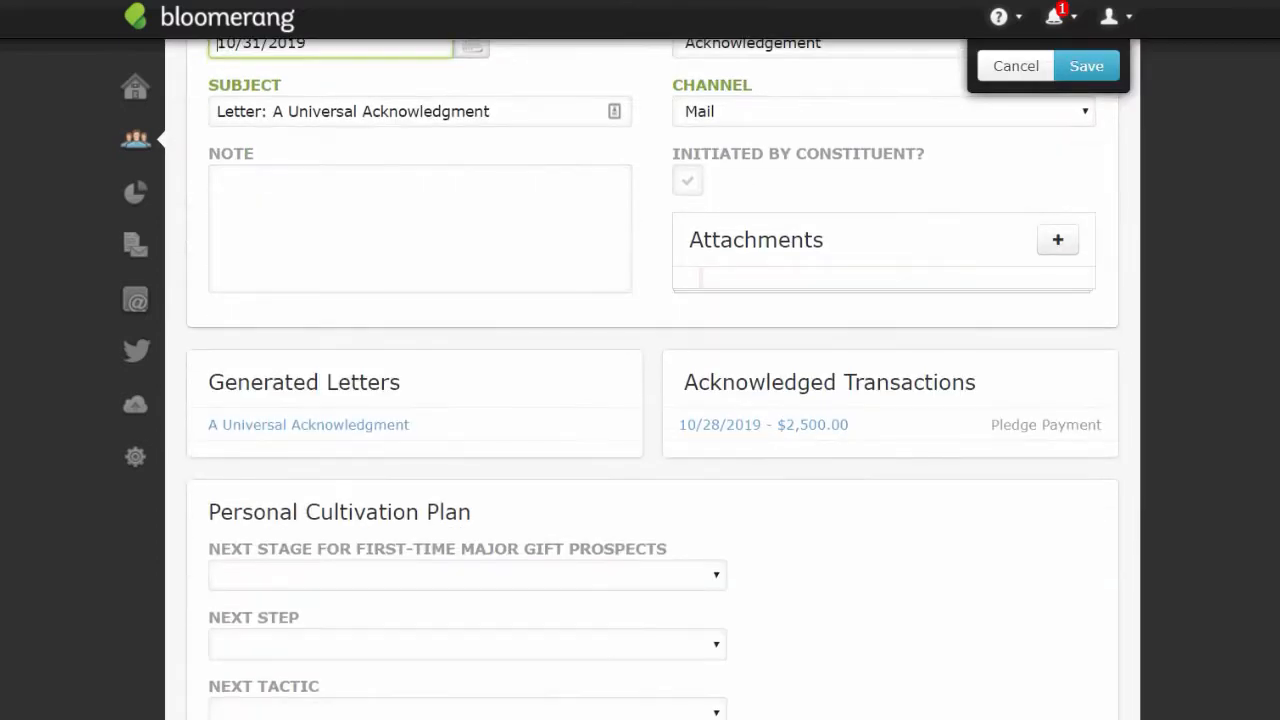
scroll(652, 400, "up", 1)
scroll(652, 400, "up", 1)
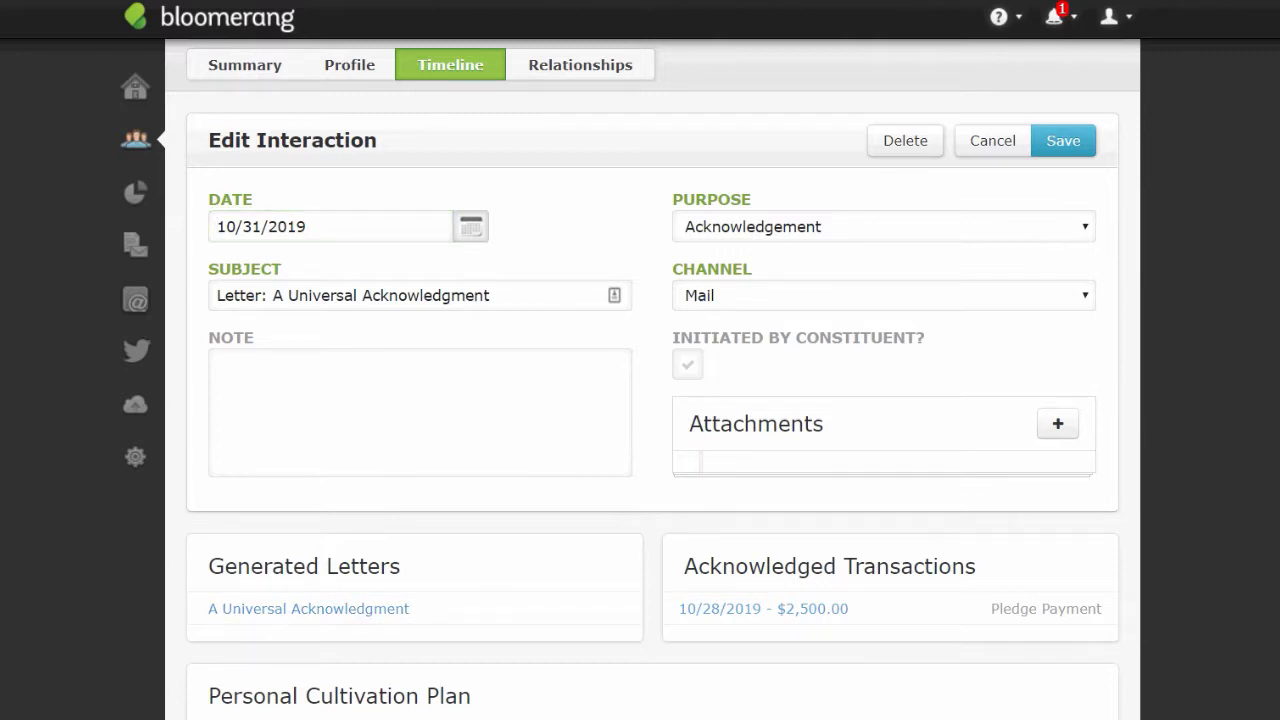
left_click_drag(966, 1, 110, 249)
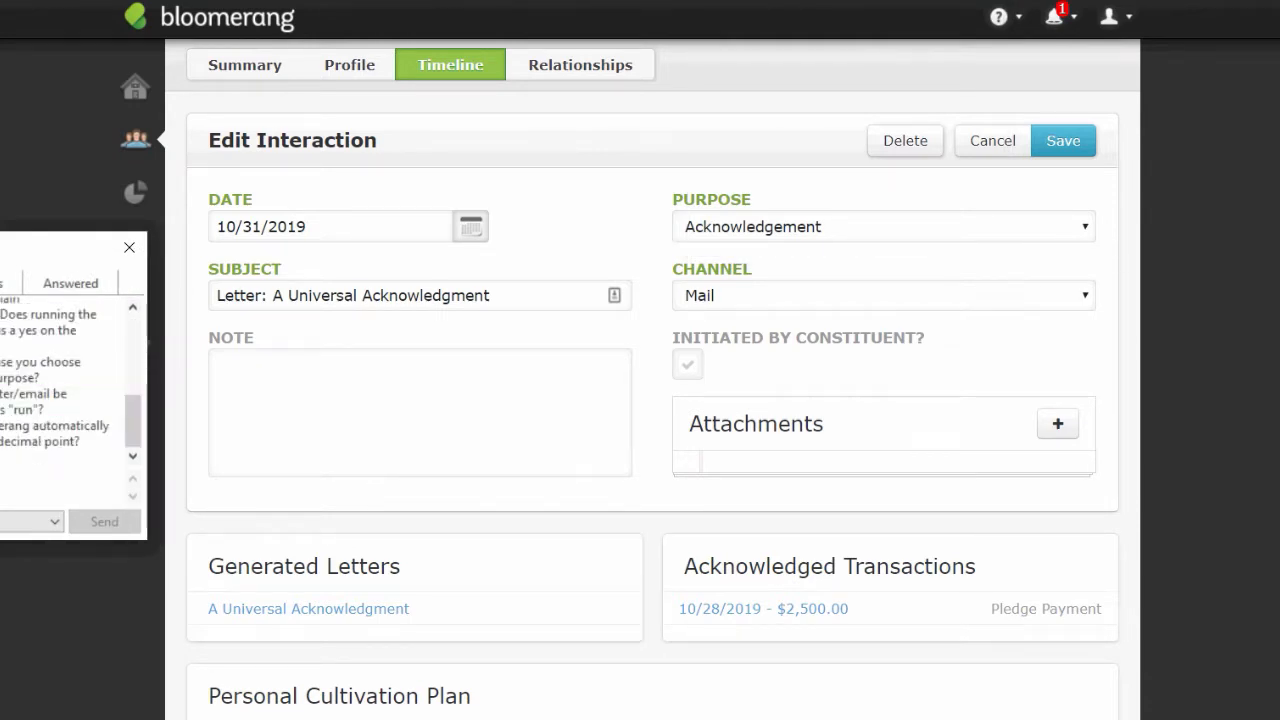
left_click_drag(80, 248, 73, 502)
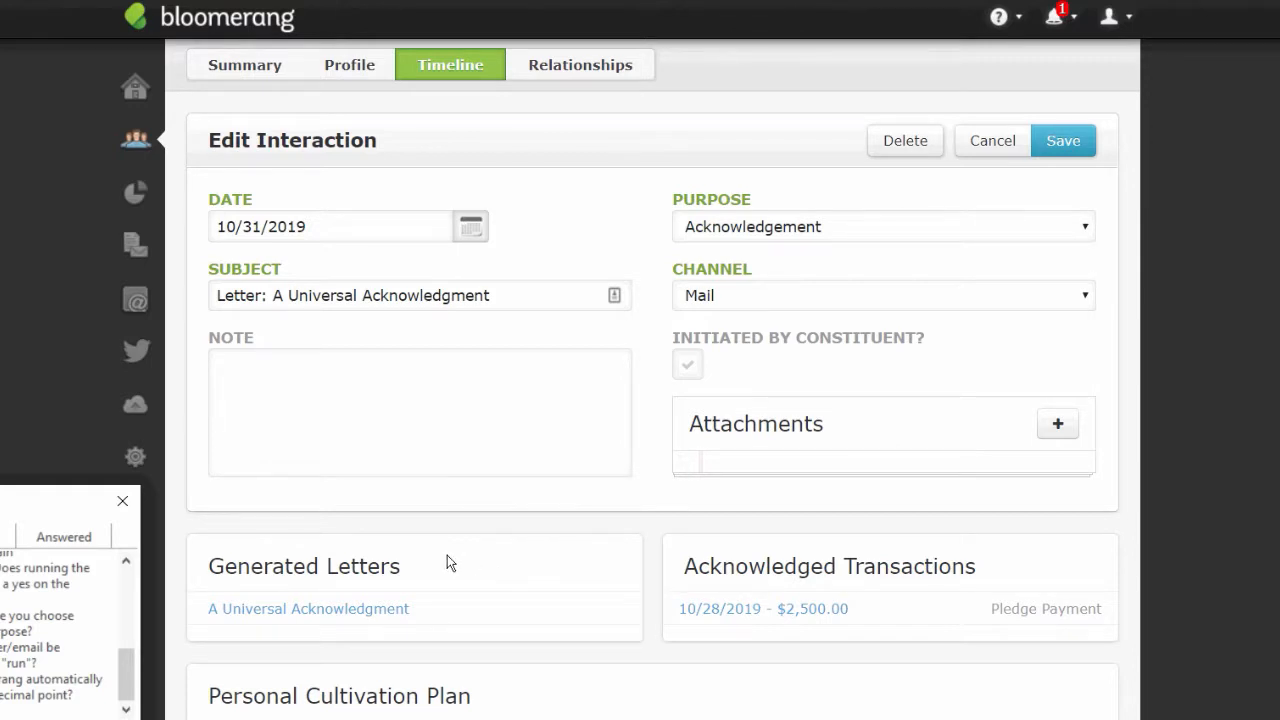
left_click(300, 609)
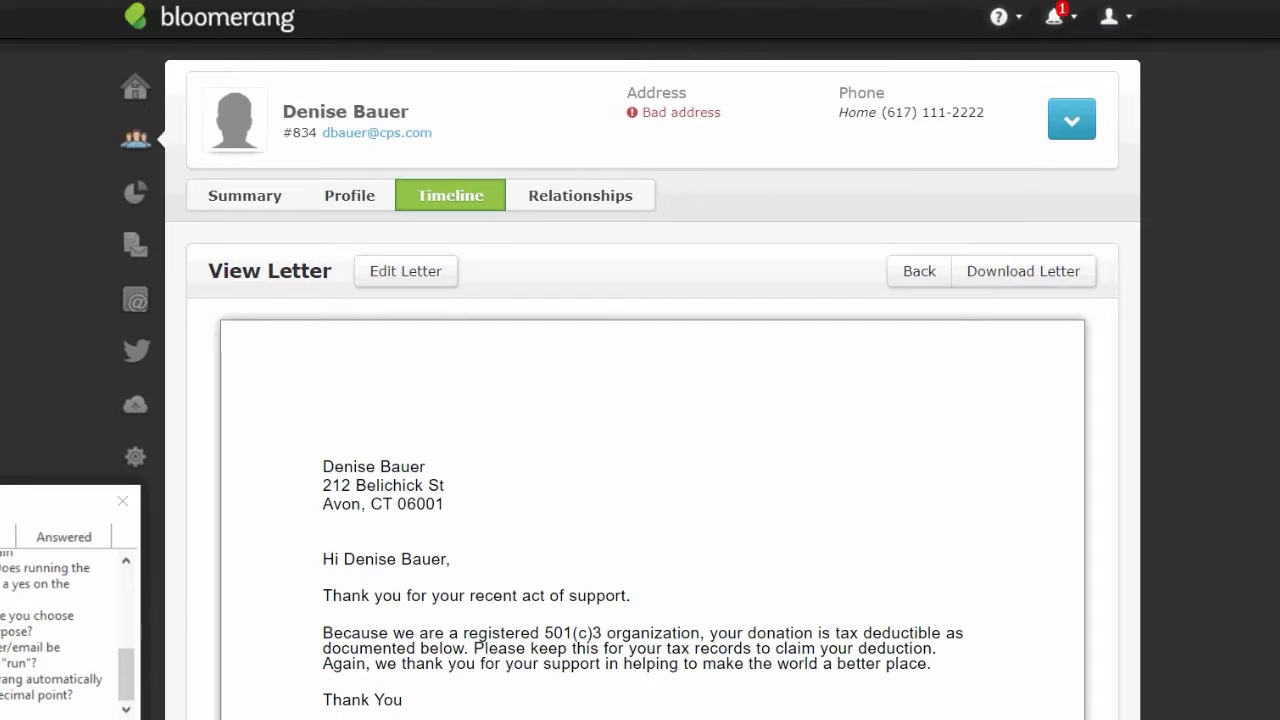
- Put the constituent's generated A Universal Acknowledgment letter into edit mode with Edit Letter
scroll(652, 450, "down", 3)
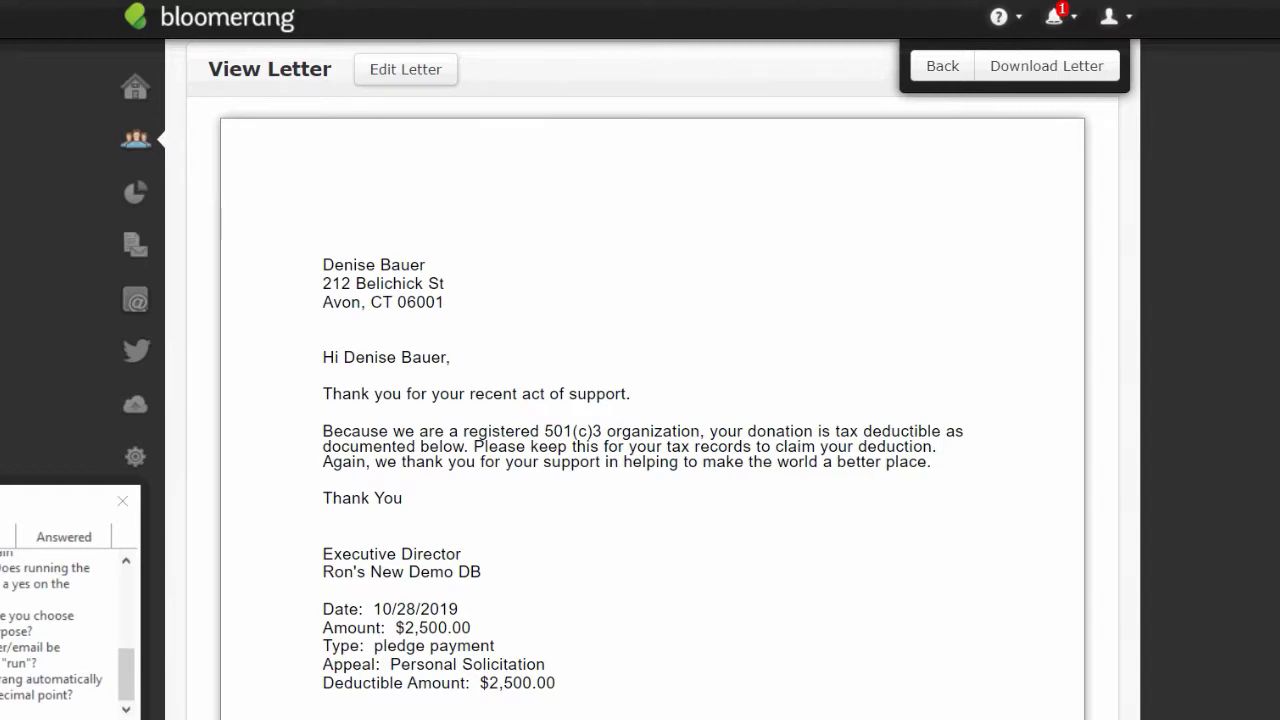
scroll(659, 544, "down", 1)
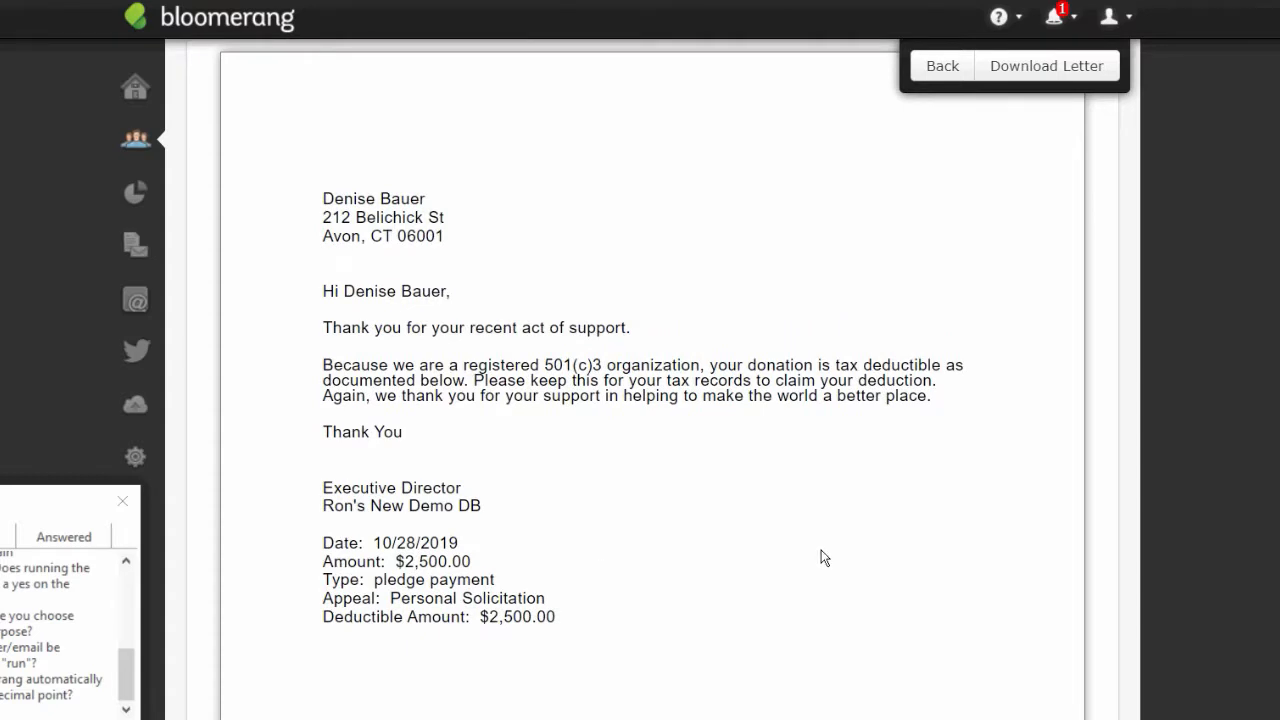
scroll(446, 292, "up", 3)
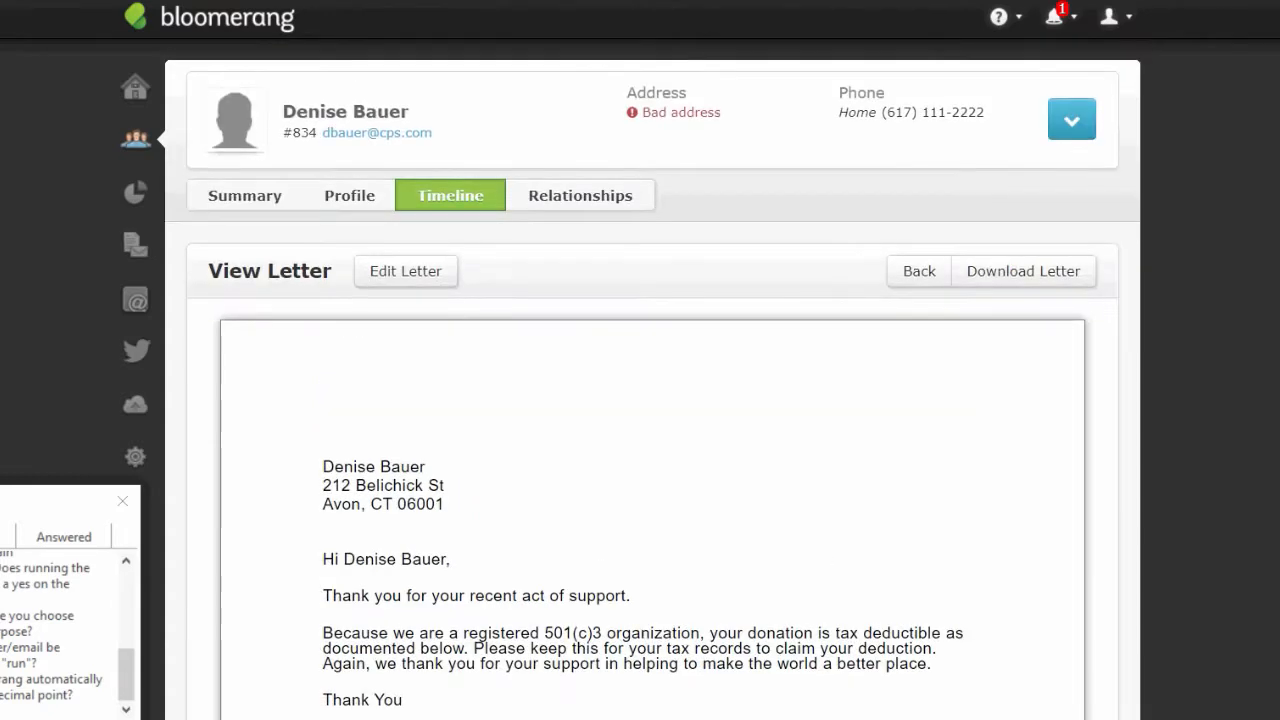
left_click(420, 272)
scroll(652, 450, "down", 1)
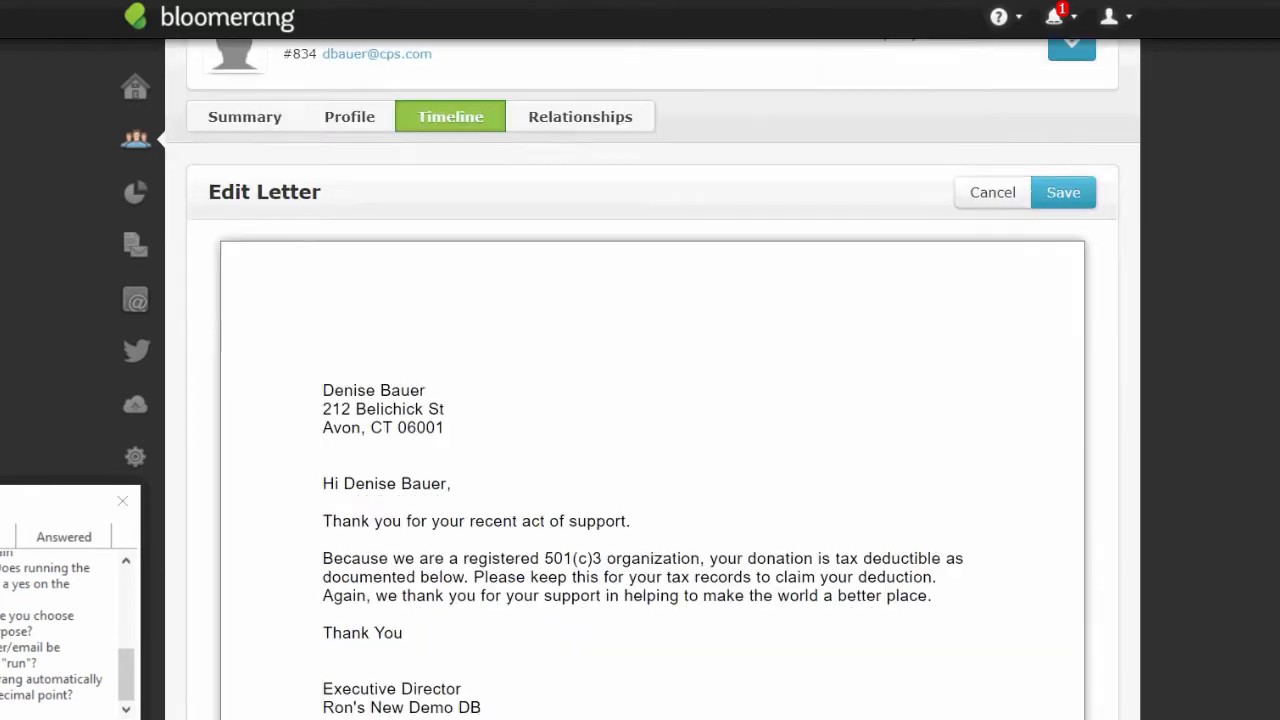
scroll(748, 409, "down", 1)
- Add 'With this pledge payment, your remaining balance is now $2500.' after 'support.' and save the letter
left_click(658, 454)
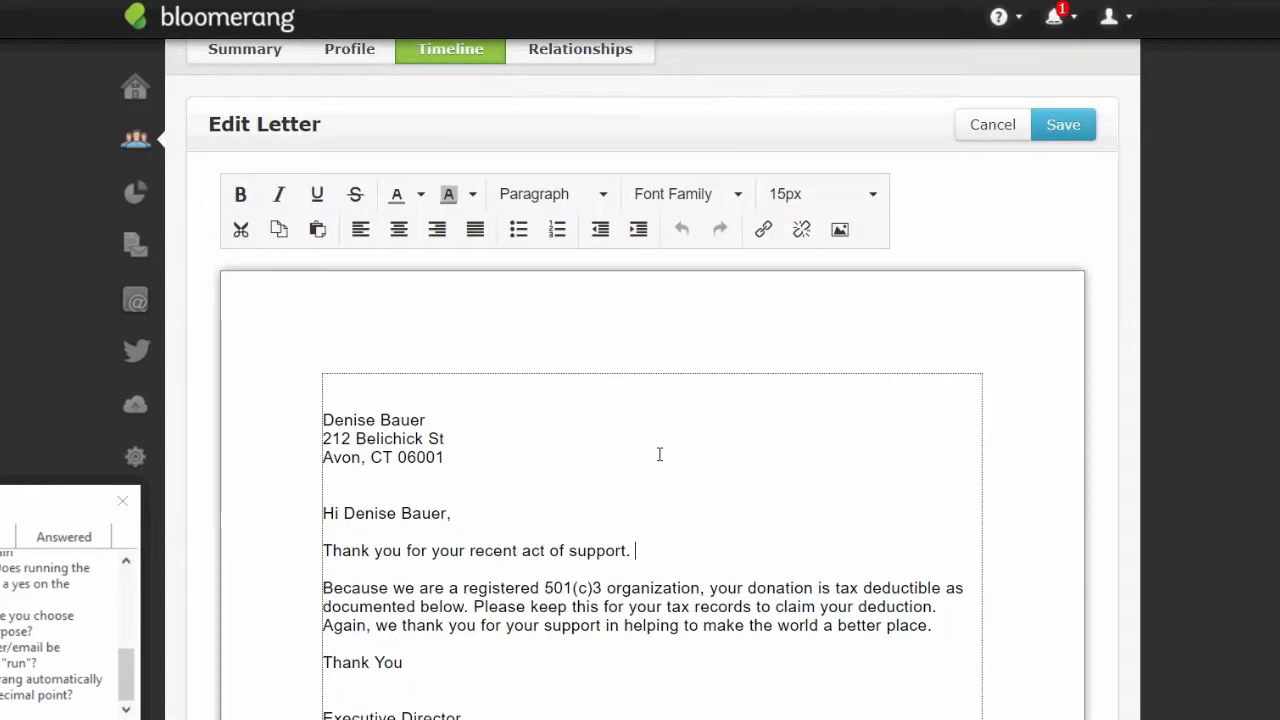
type("With this plaedge")
key("BackSpace")
key("BackSpace")
key("BackSpace")
key("BackSpace")
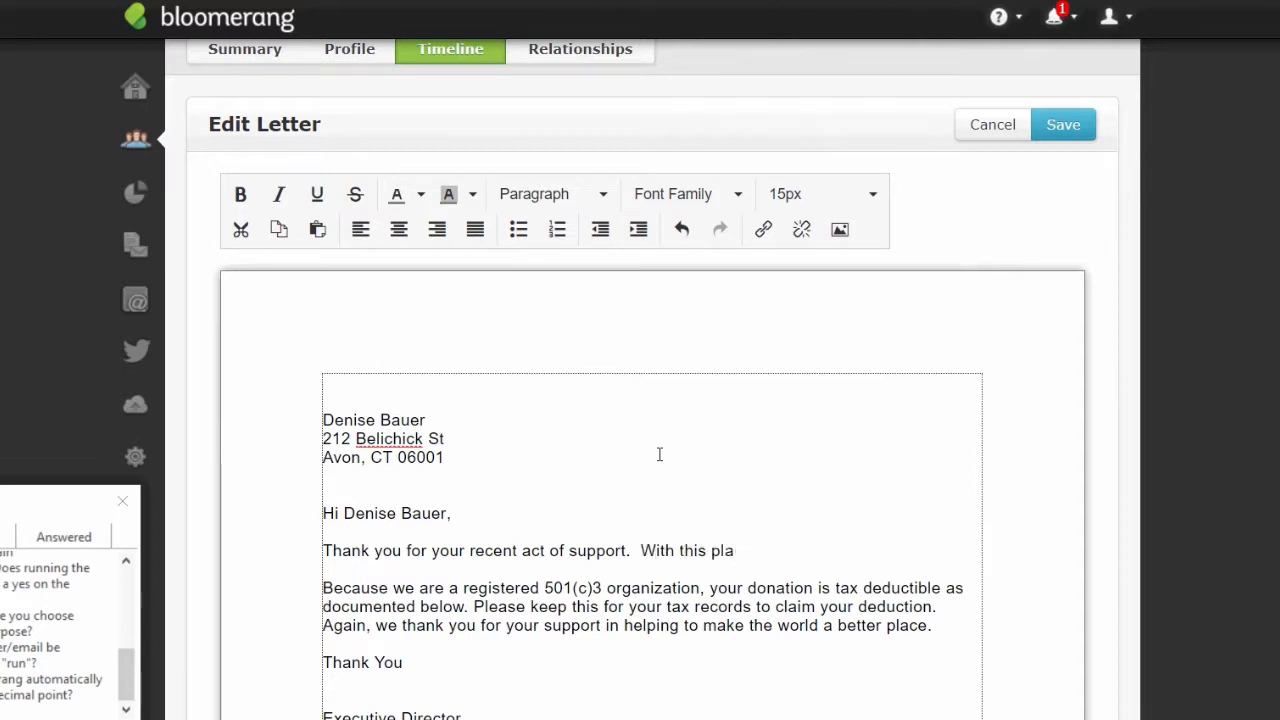
key("BackSpace")
type("edge payment, you")
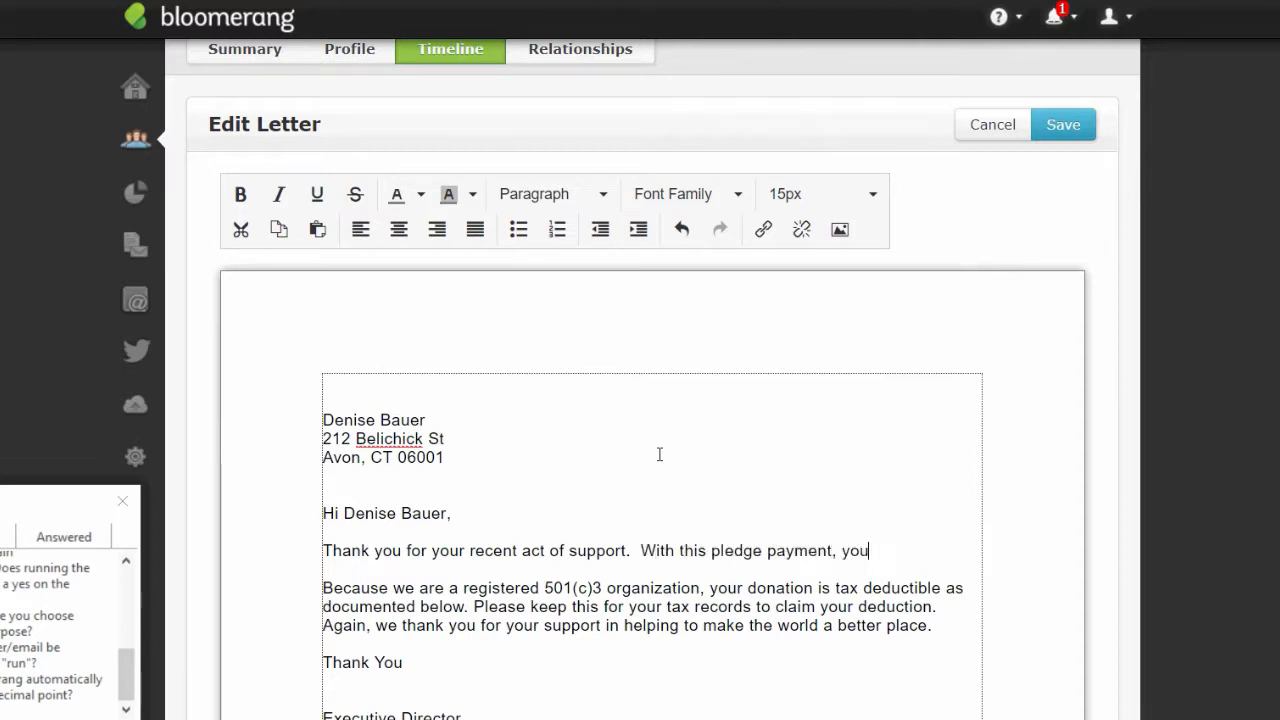
type("r remaini")
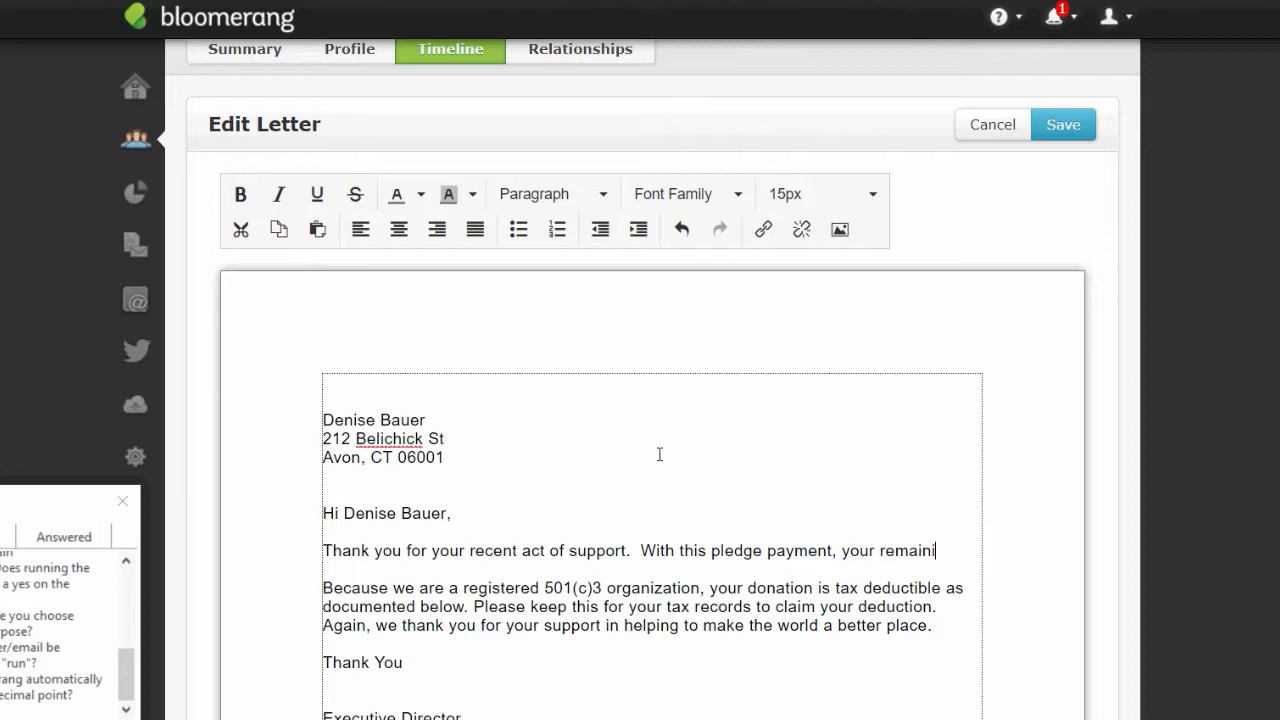
type("ng balance is now")
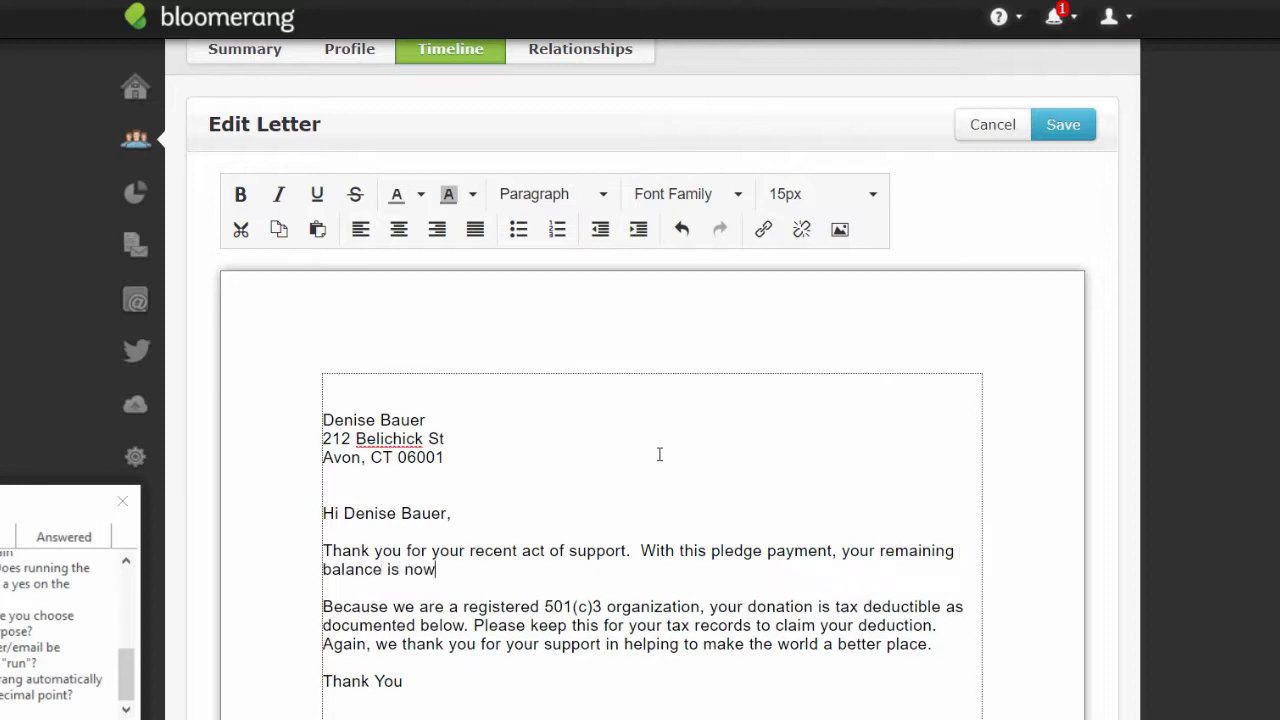
type(" $2500.")
scroll(1100, 247, "up", 1)
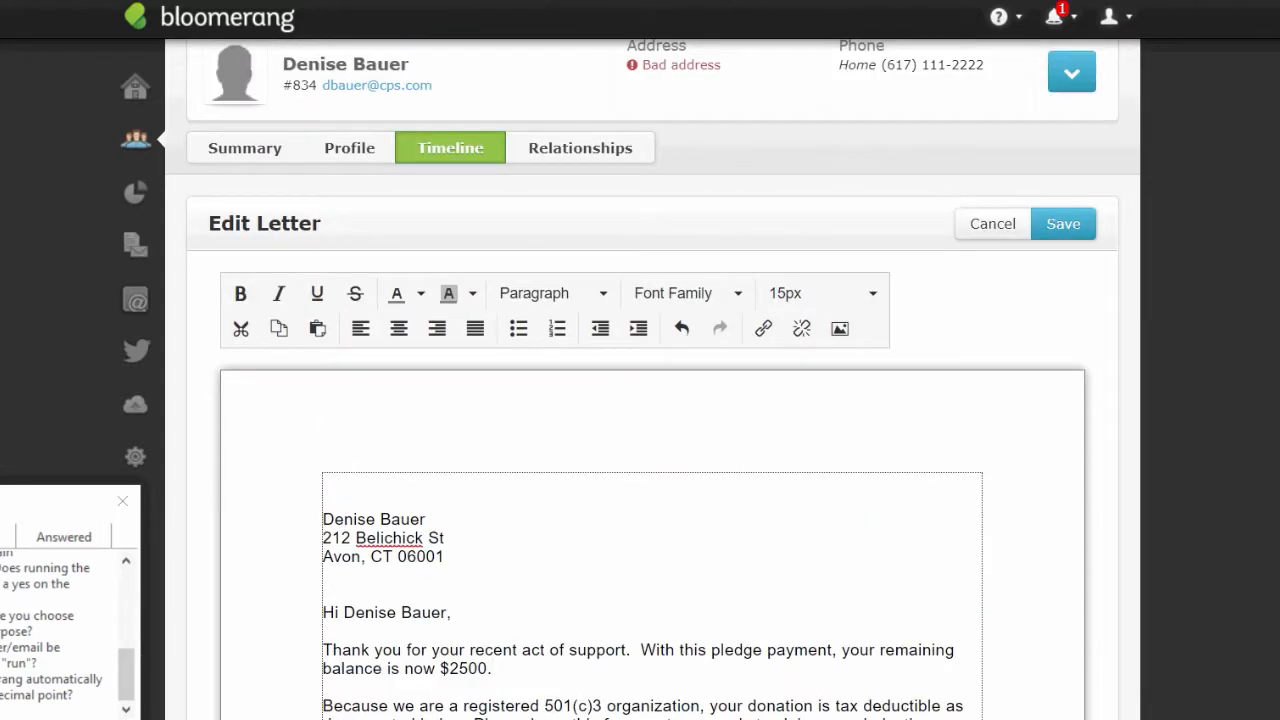
left_click(1070, 232)
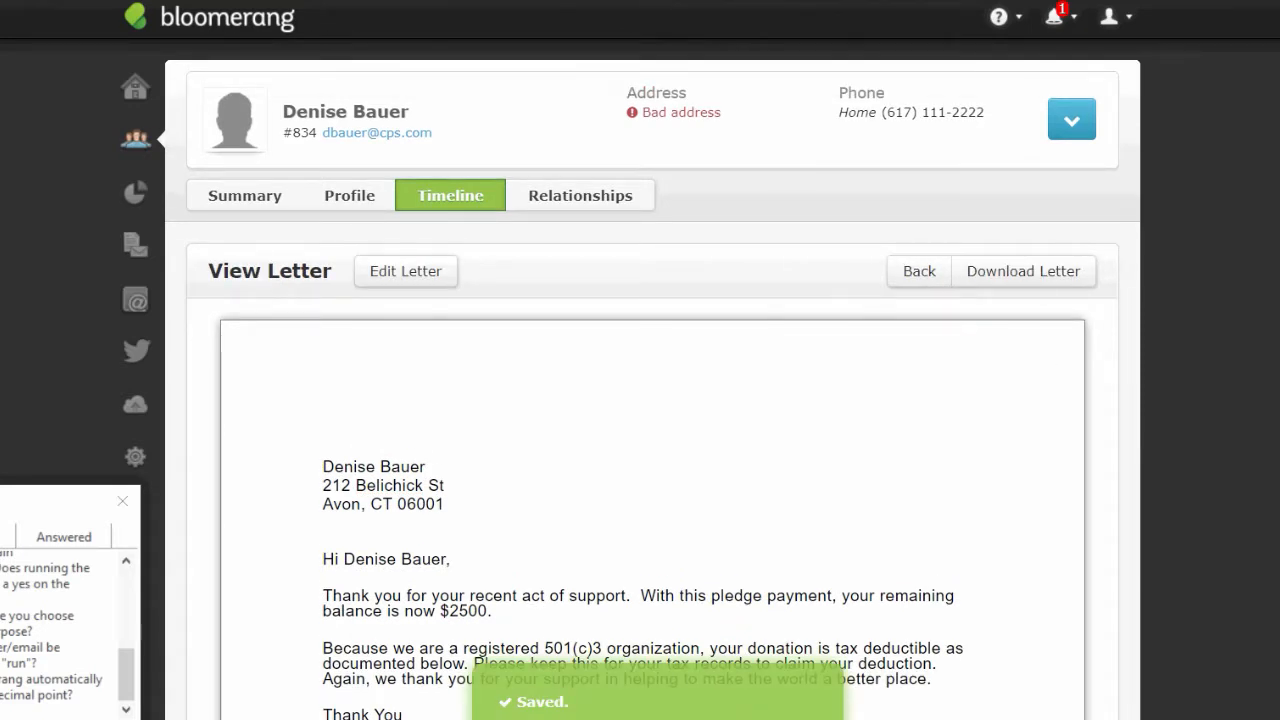
left_click(136, 138)
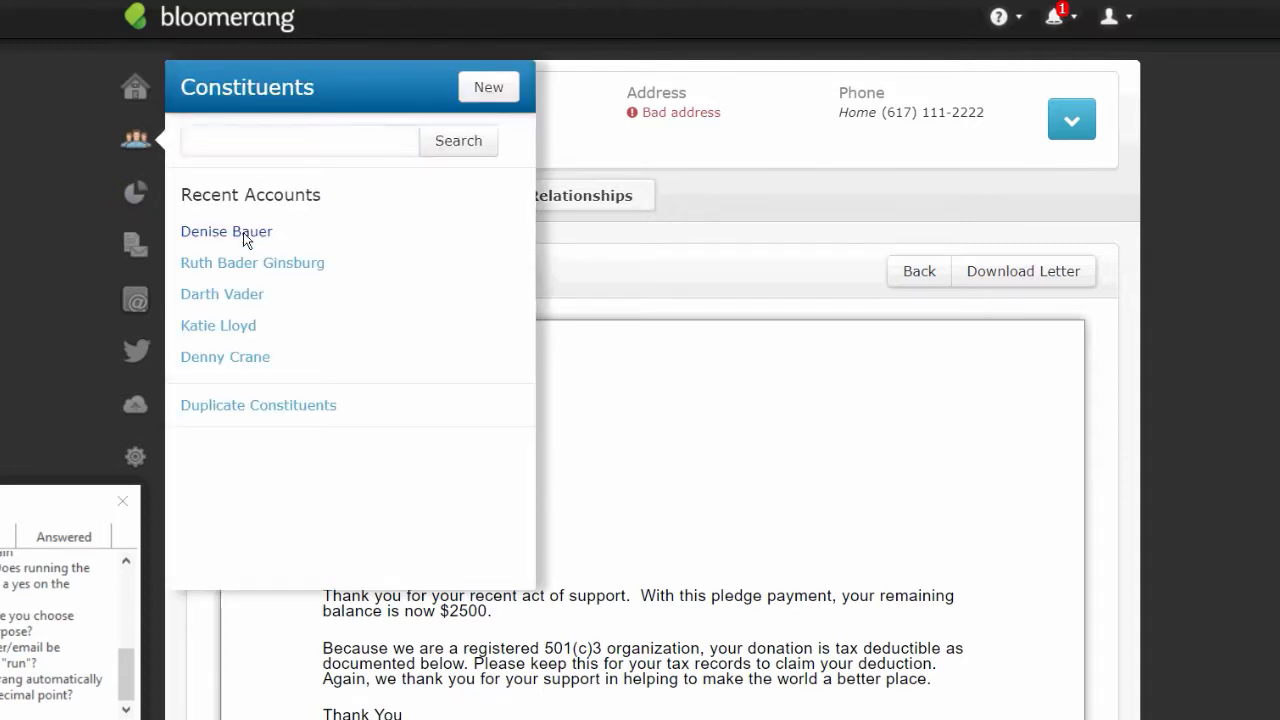
left_click(246, 235)
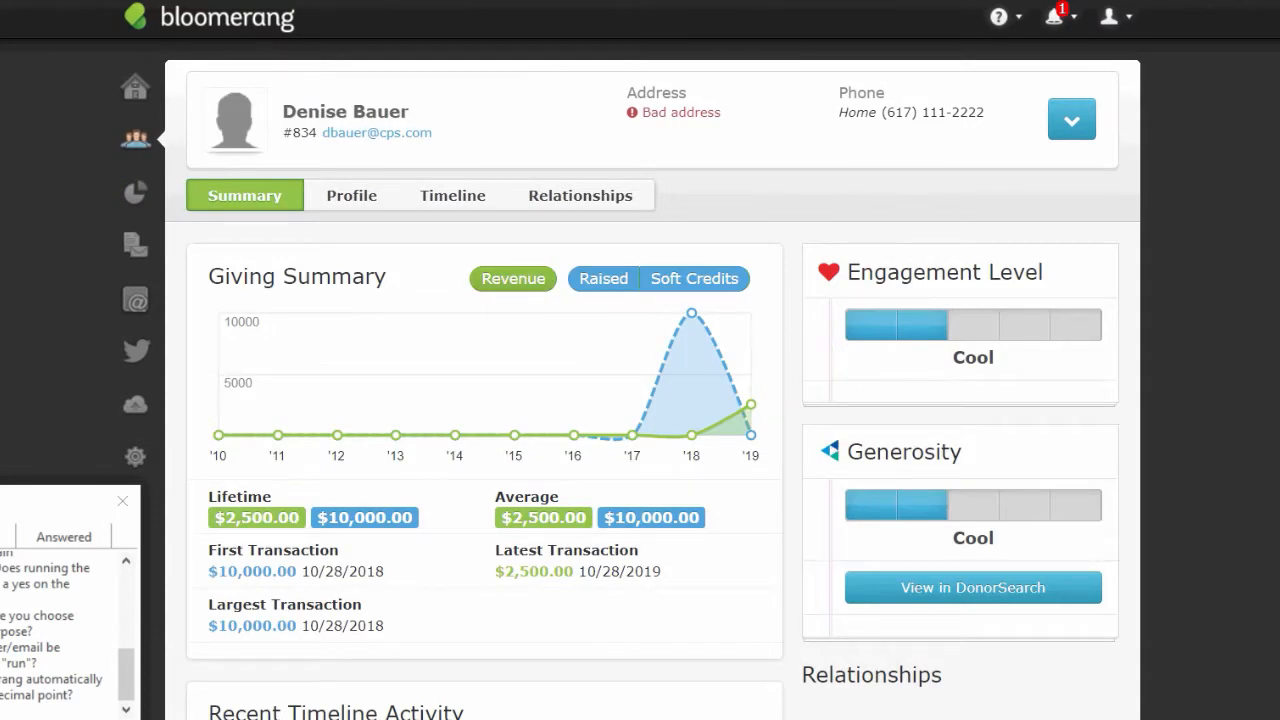
scroll(410, 518, "down", 3)
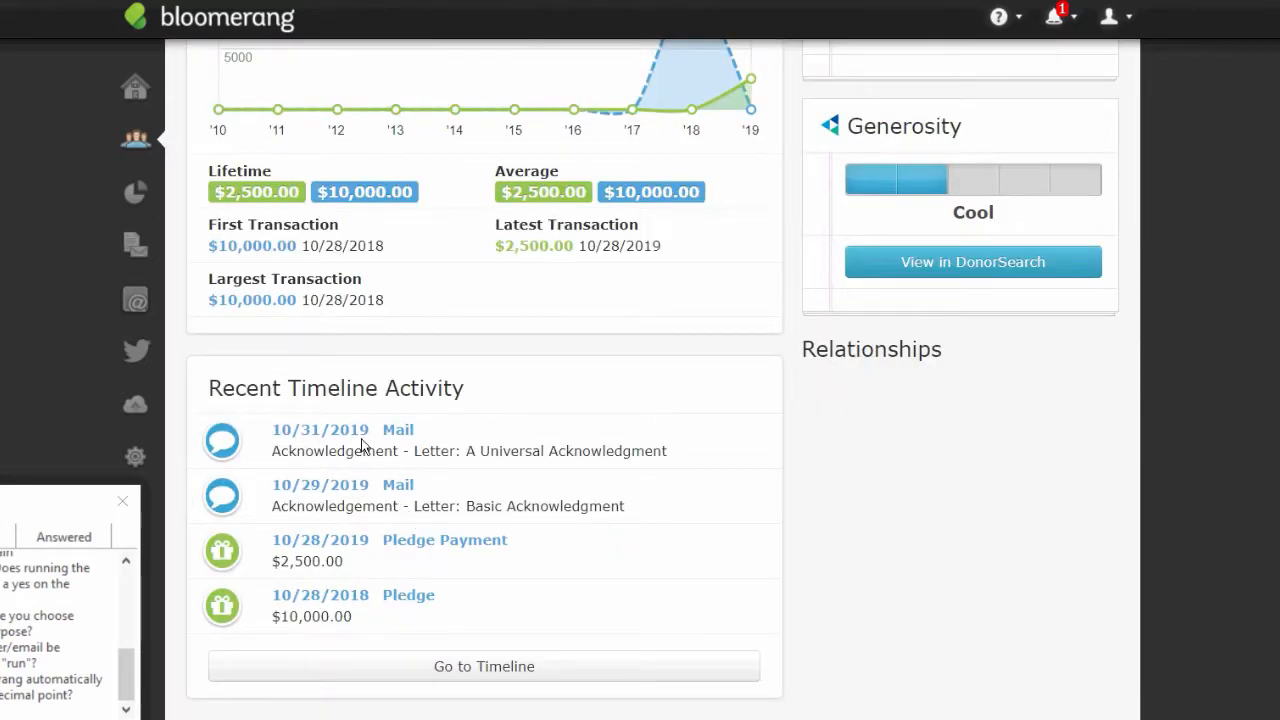
left_click(355, 437)
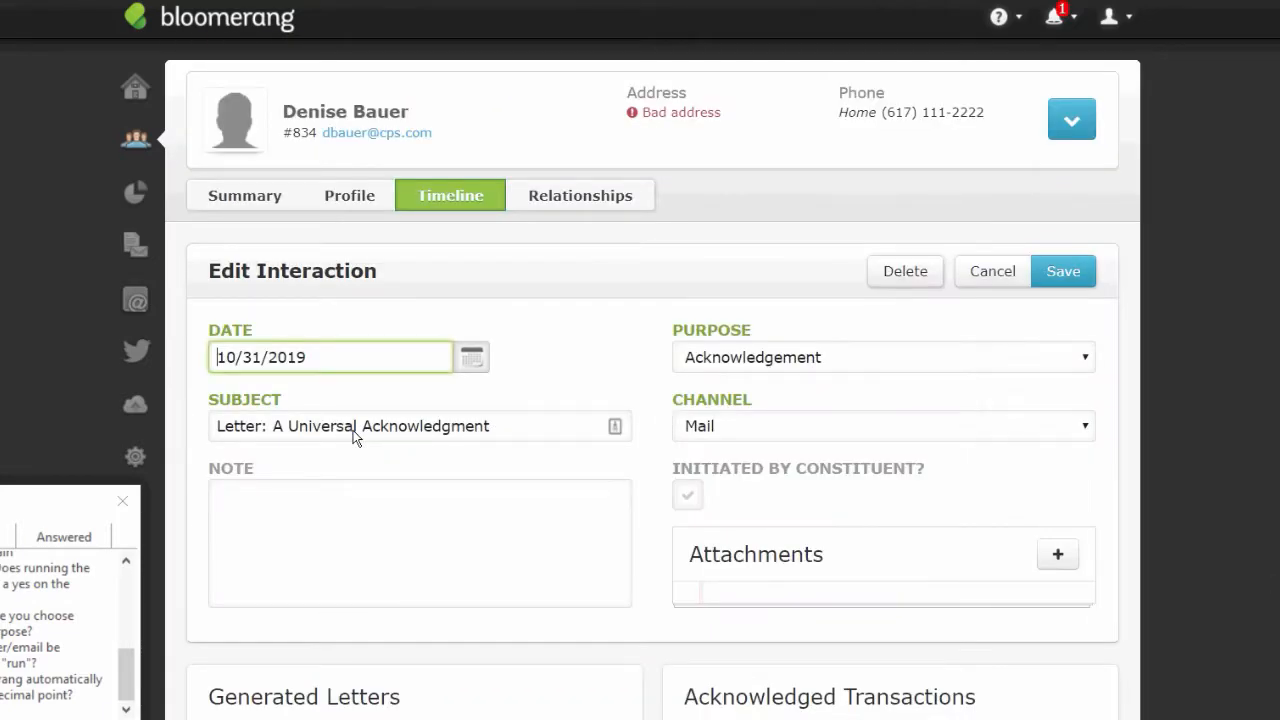
left_click(300, 716)
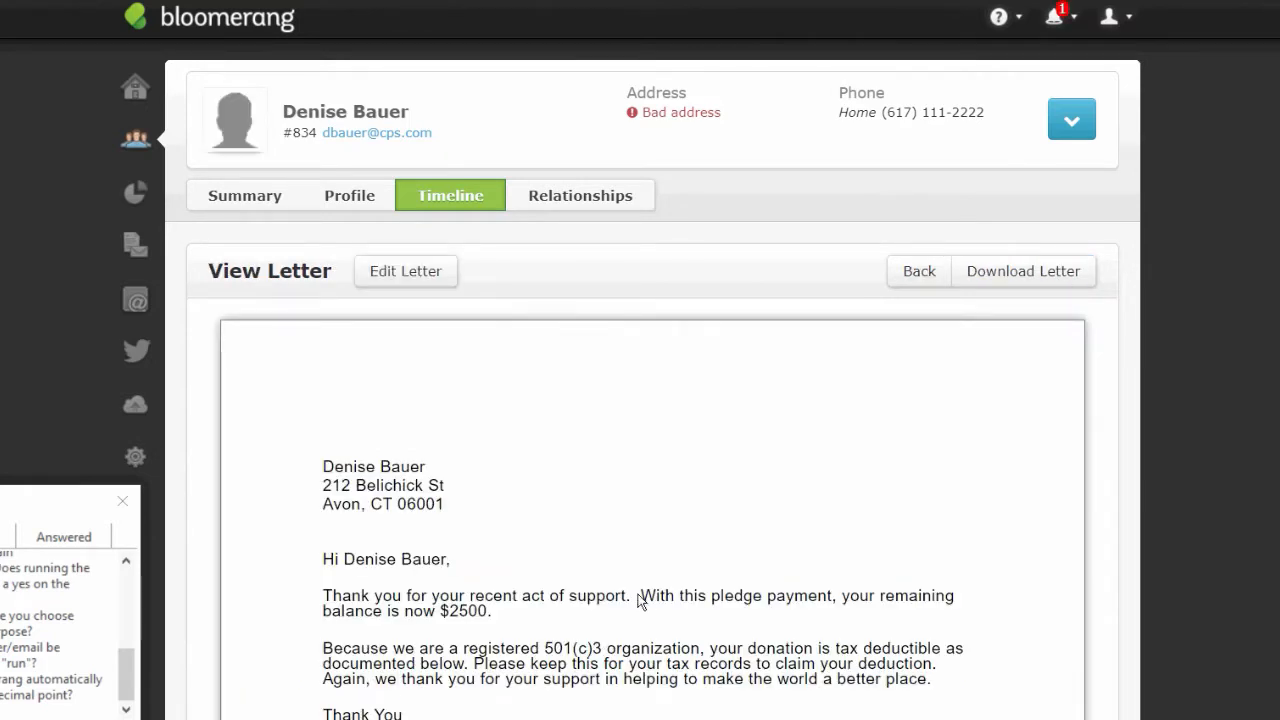
left_click_drag(638, 598, 657, 628)
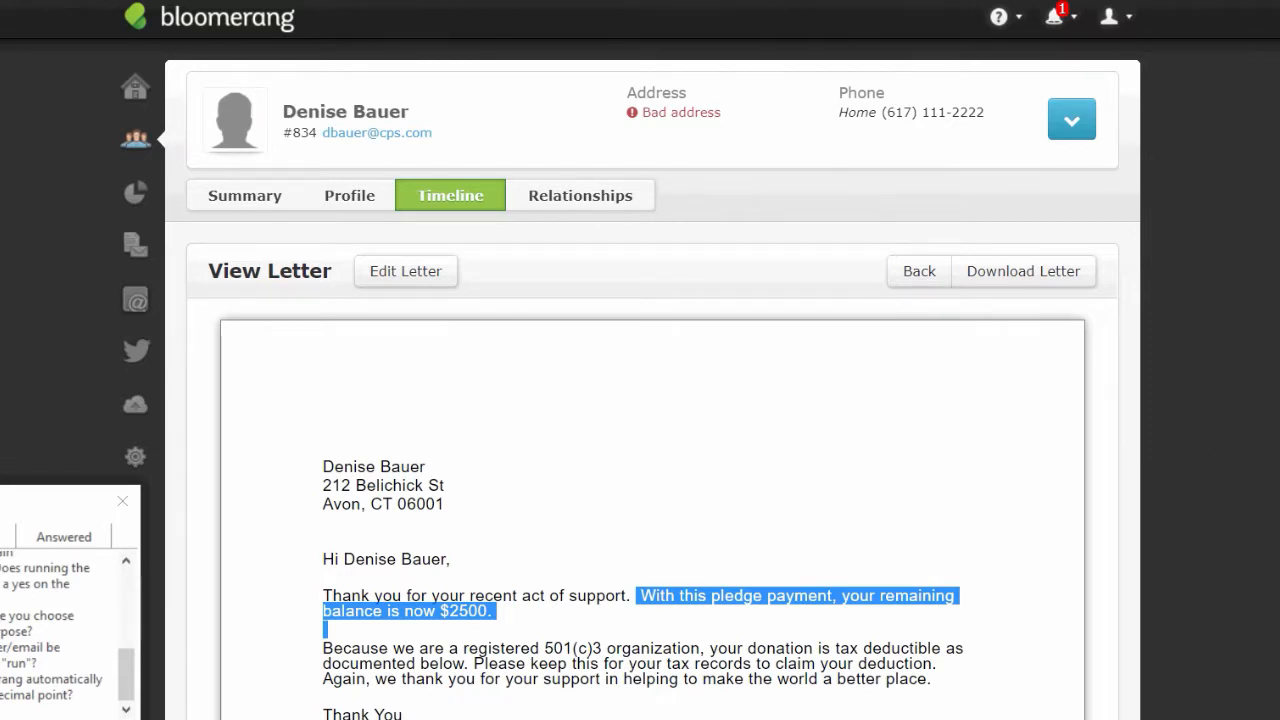
scroll(1115, 370, "down", 1)
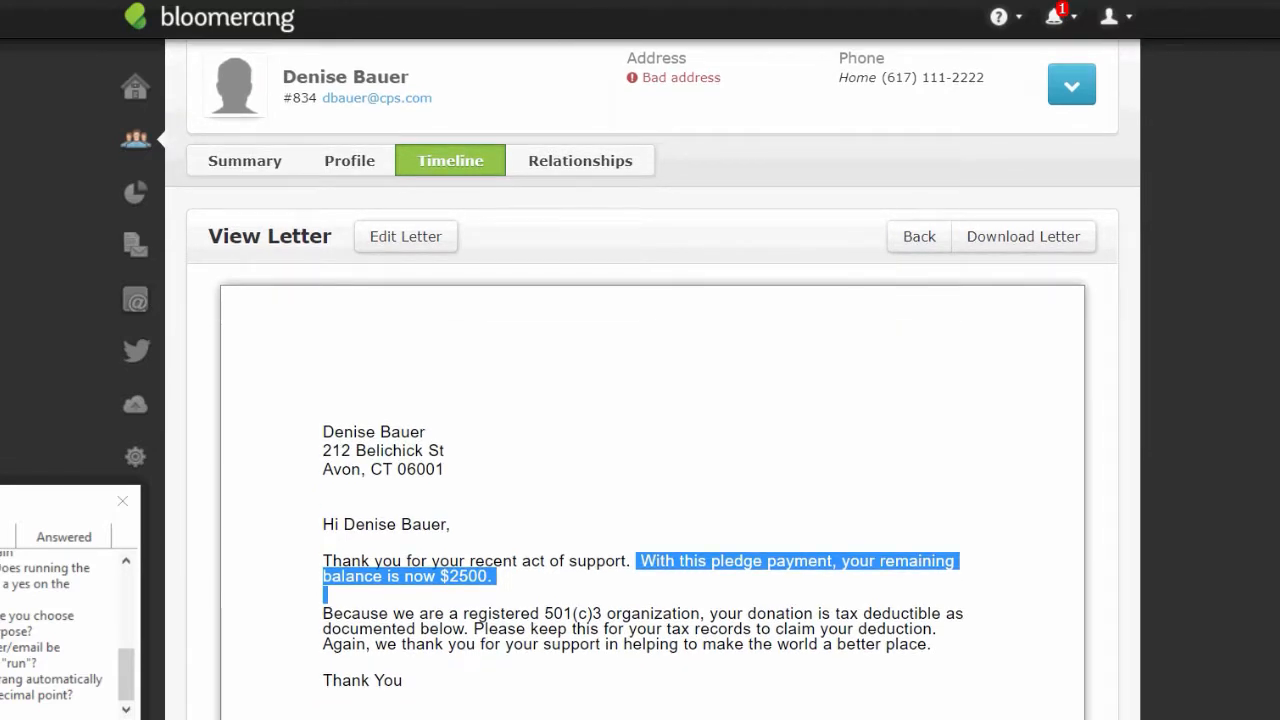
left_click(1115, 370)
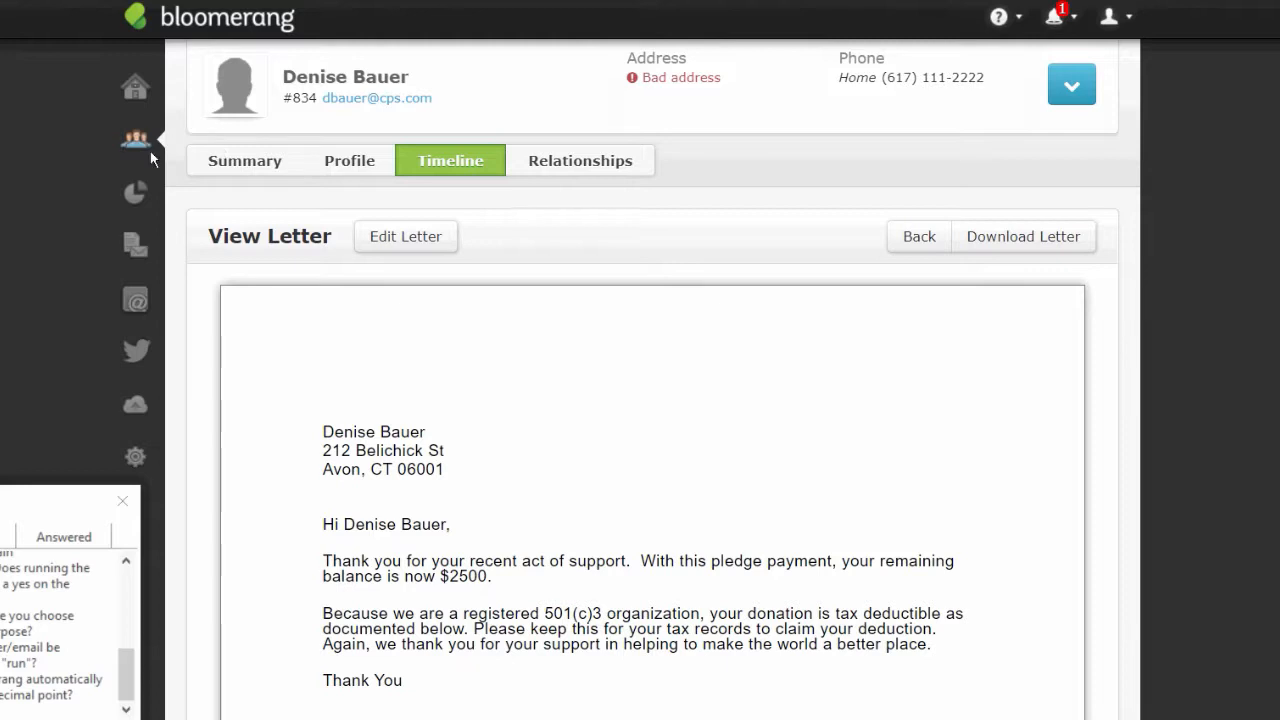
- Open the A basic acknowledgment email template from the email templates list
left_click(139, 194)
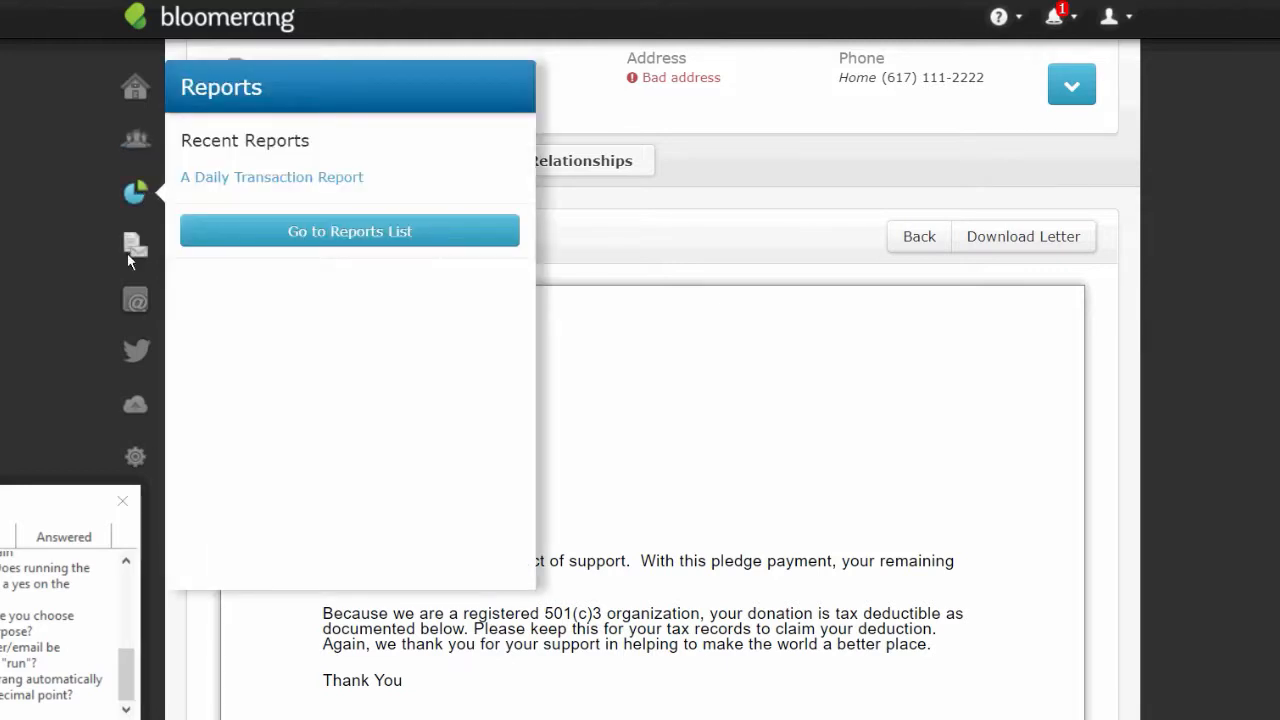
left_click(138, 303)
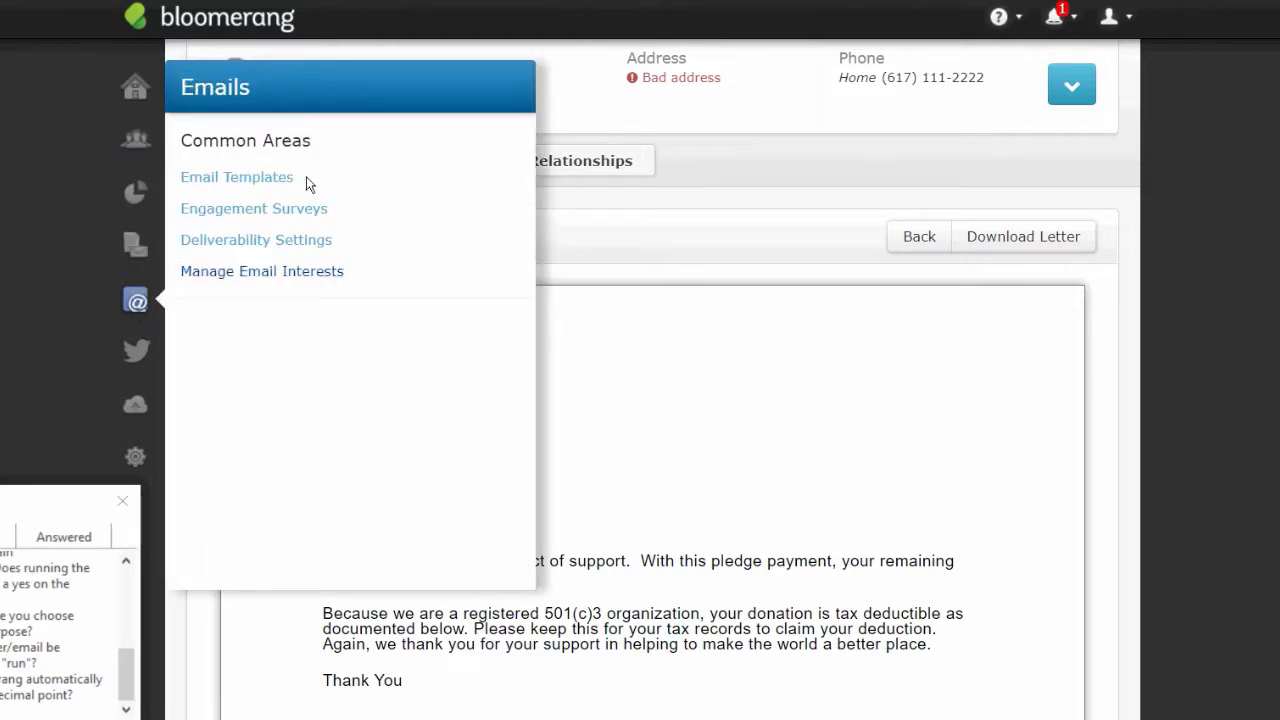
left_click(279, 178)
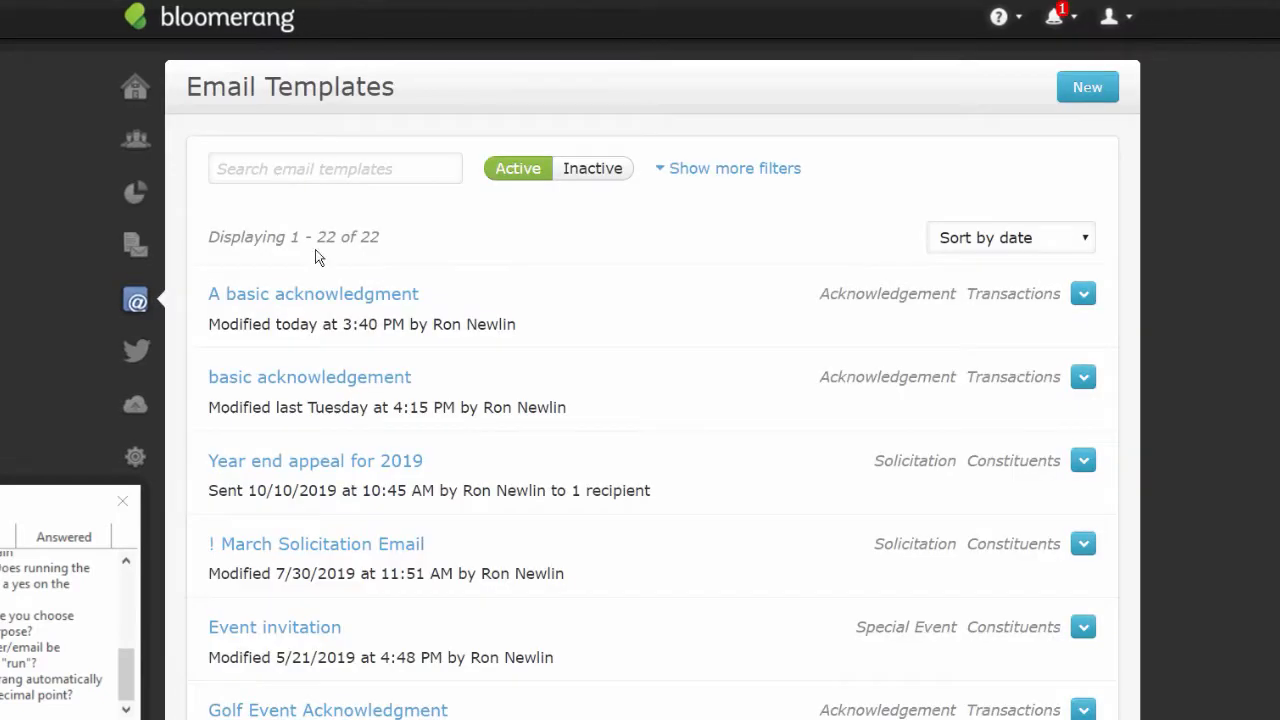
left_click(350, 296)
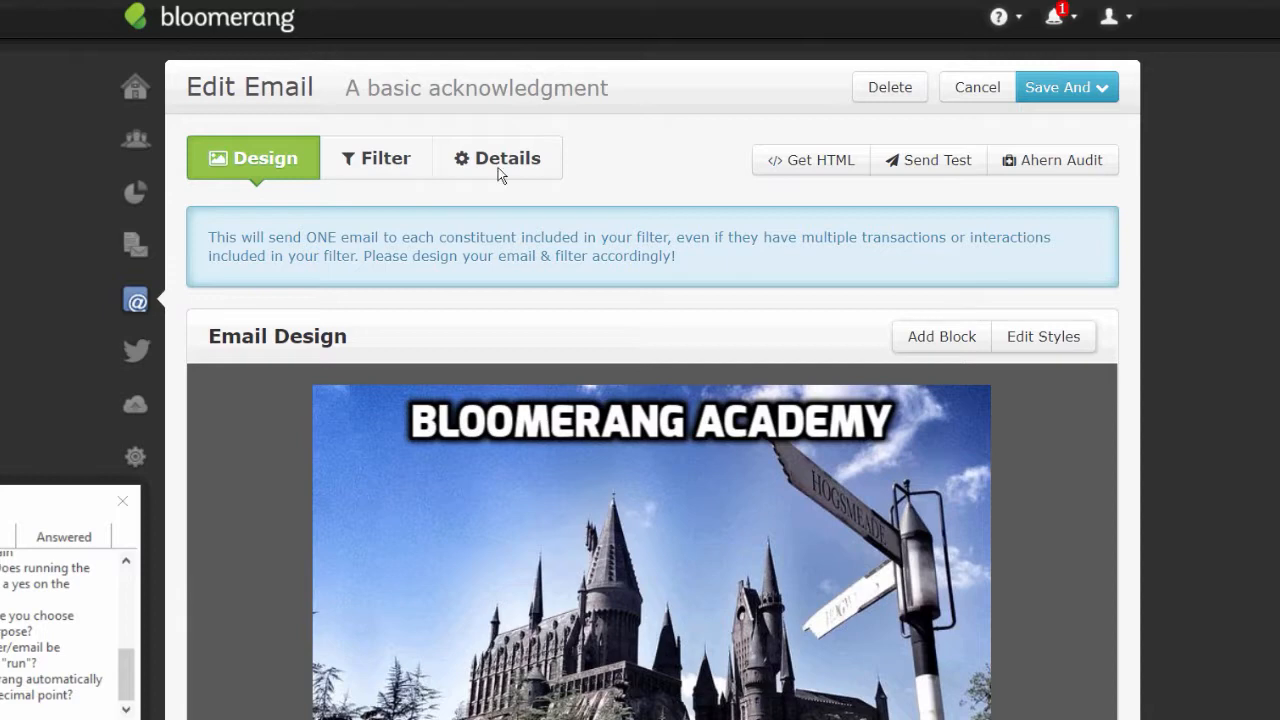
- Rename the email from 'A basic acknowledgment' to 'A universal acknowledgment' and return to Design
left_click(500, 170)
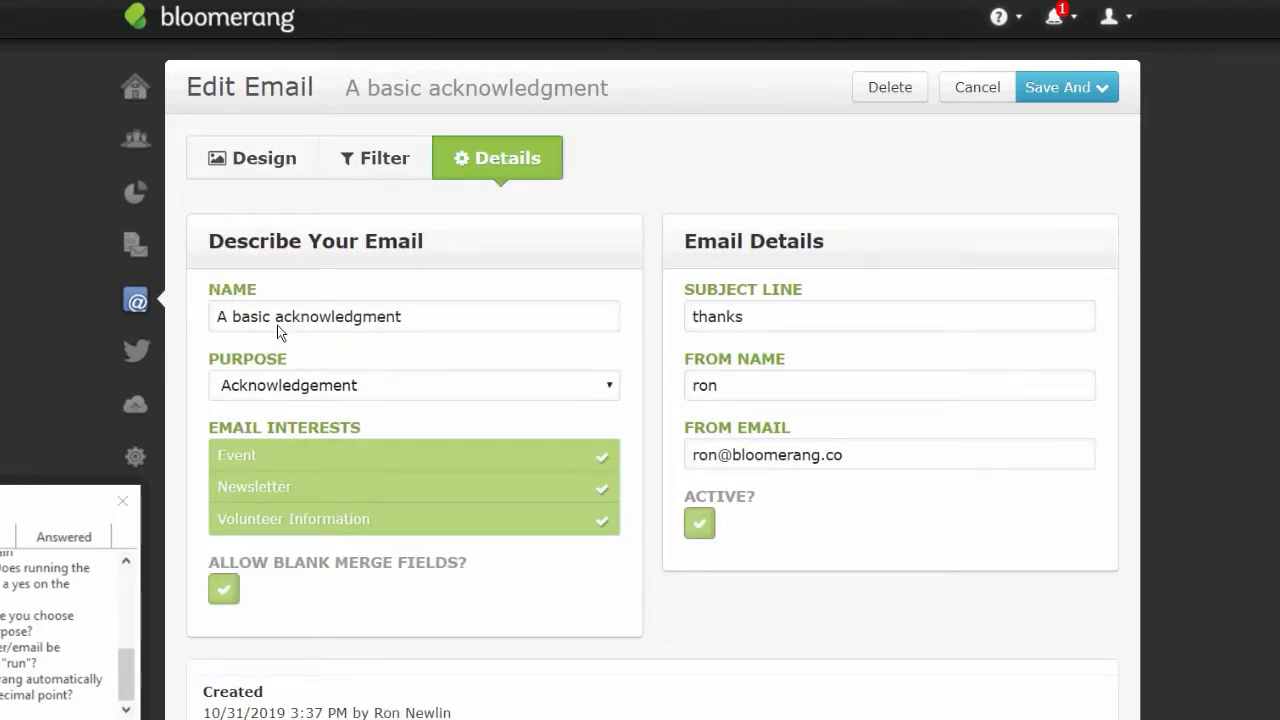
left_click_drag(274, 316, 237, 317)
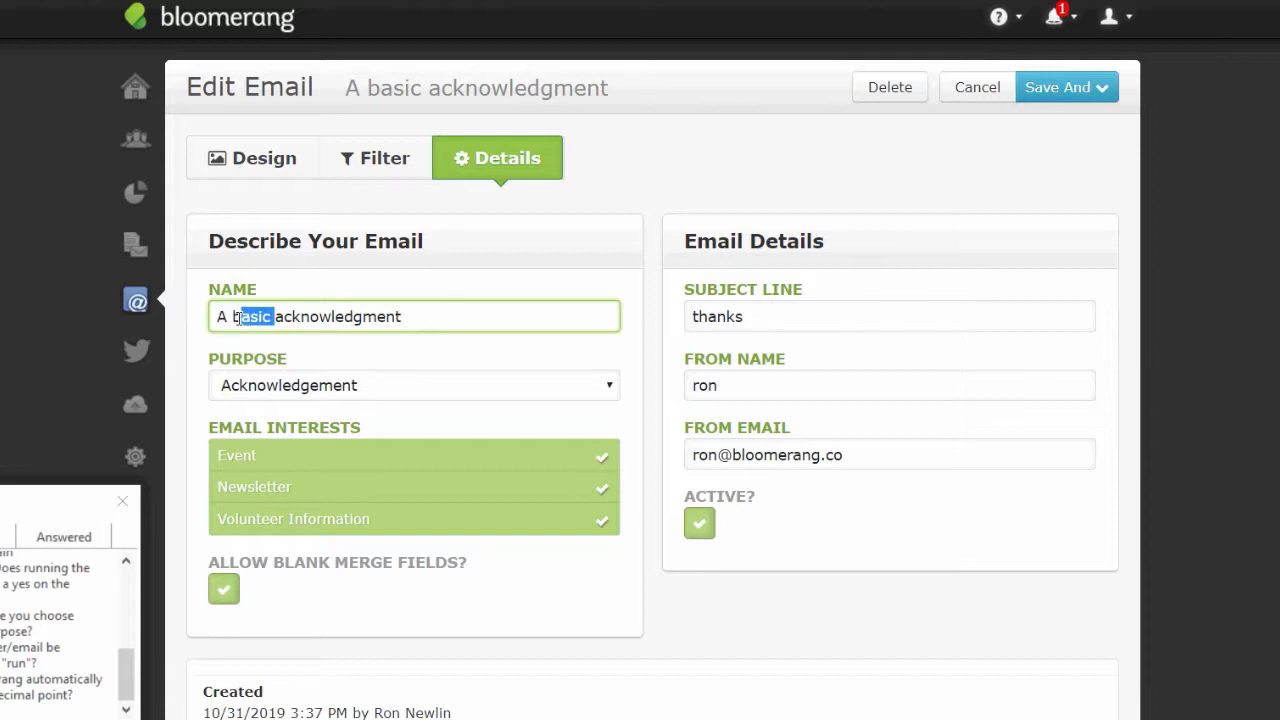
type("universal")
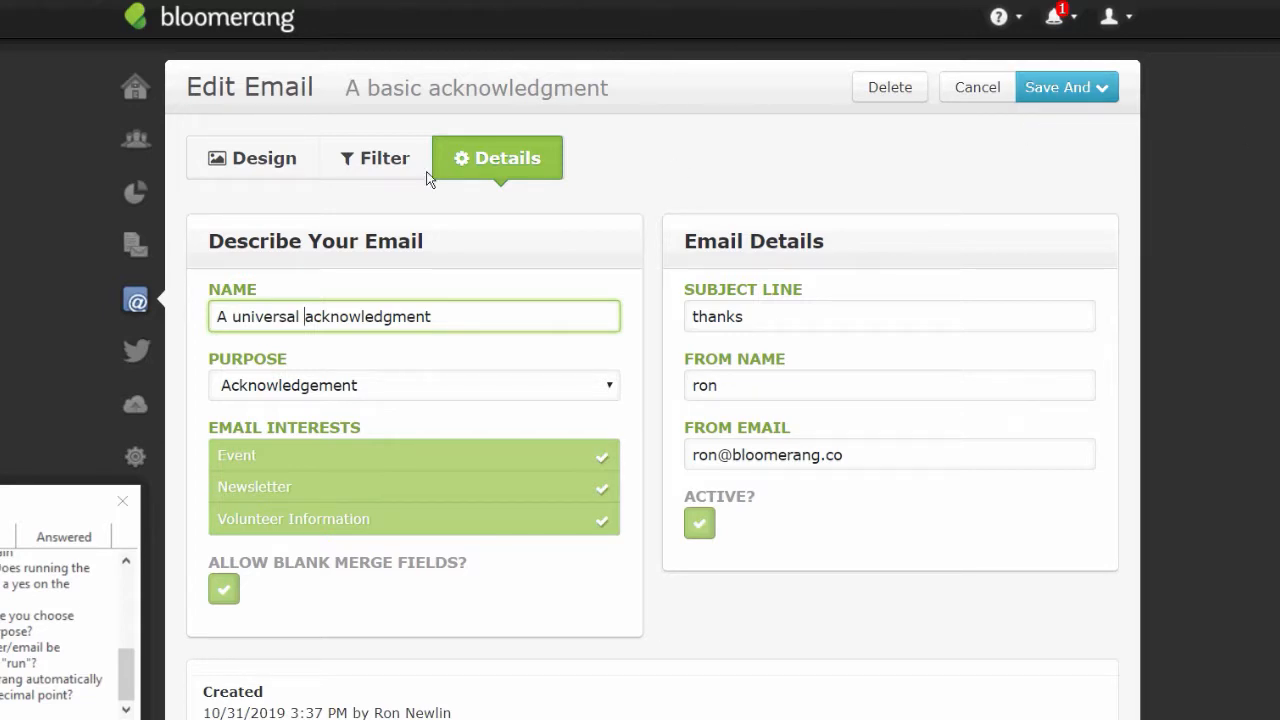
left_click(250, 165)
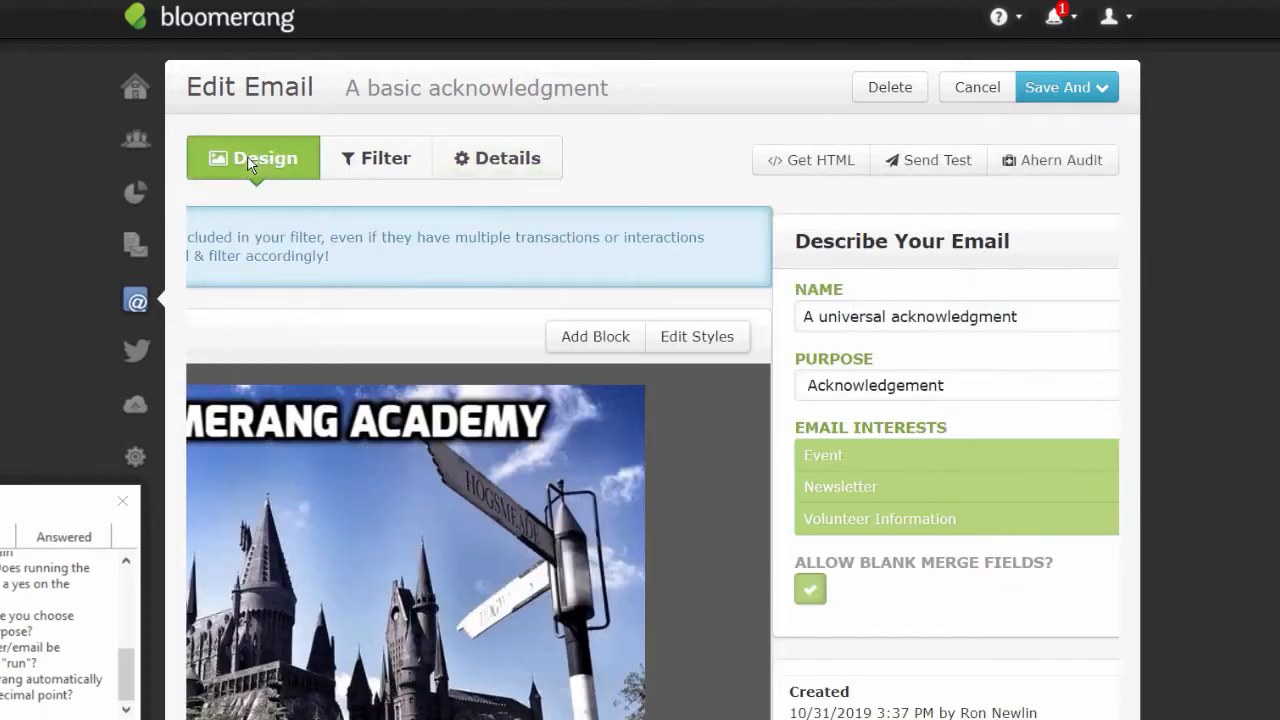
- Replace the gift sentence with 'body of the email', a 'Thank you,' sign-off and a 'name of signator' line
scroll(819, 500, "down", 6)
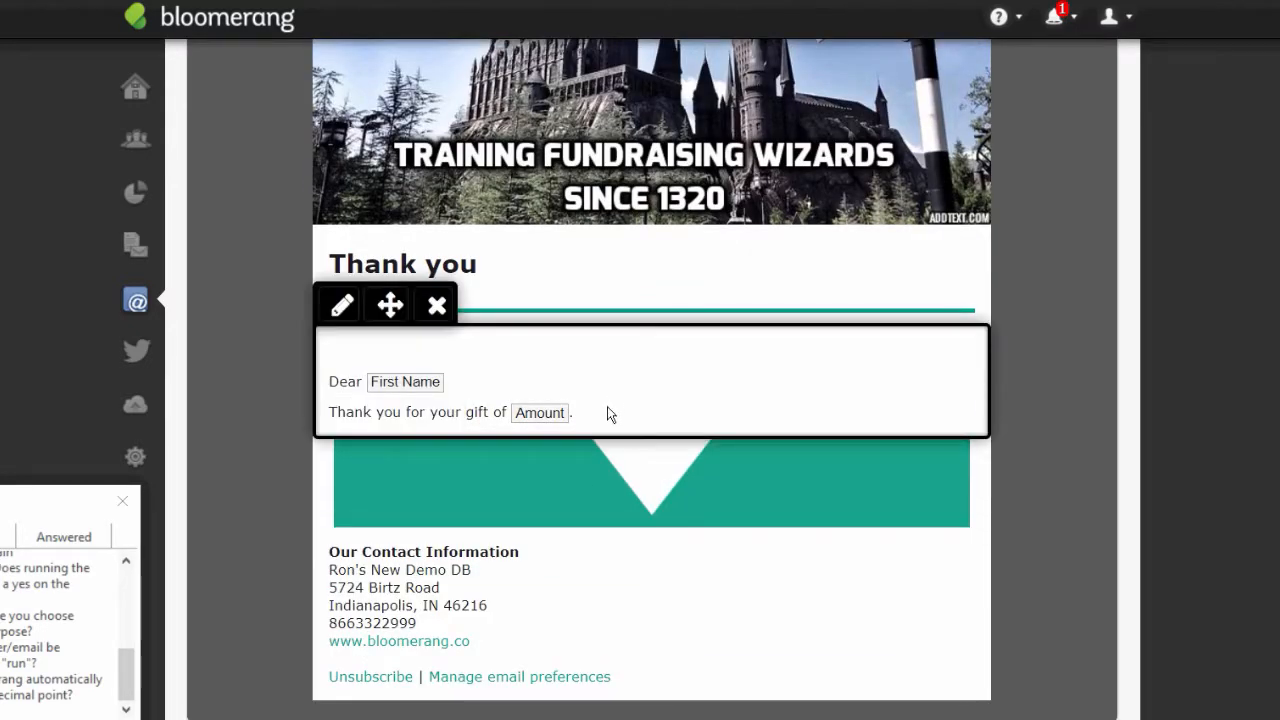
left_click(607, 410)
left_click_drag(300, 351, 594, 354)
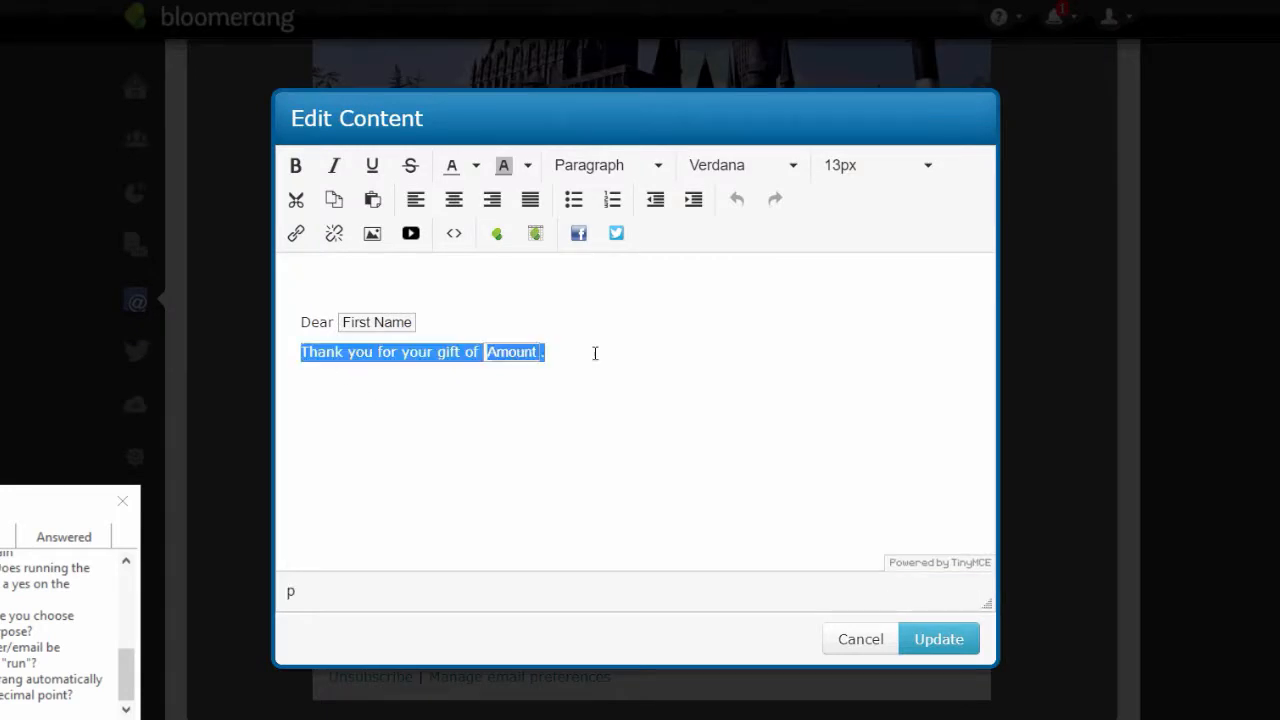
type("body of")
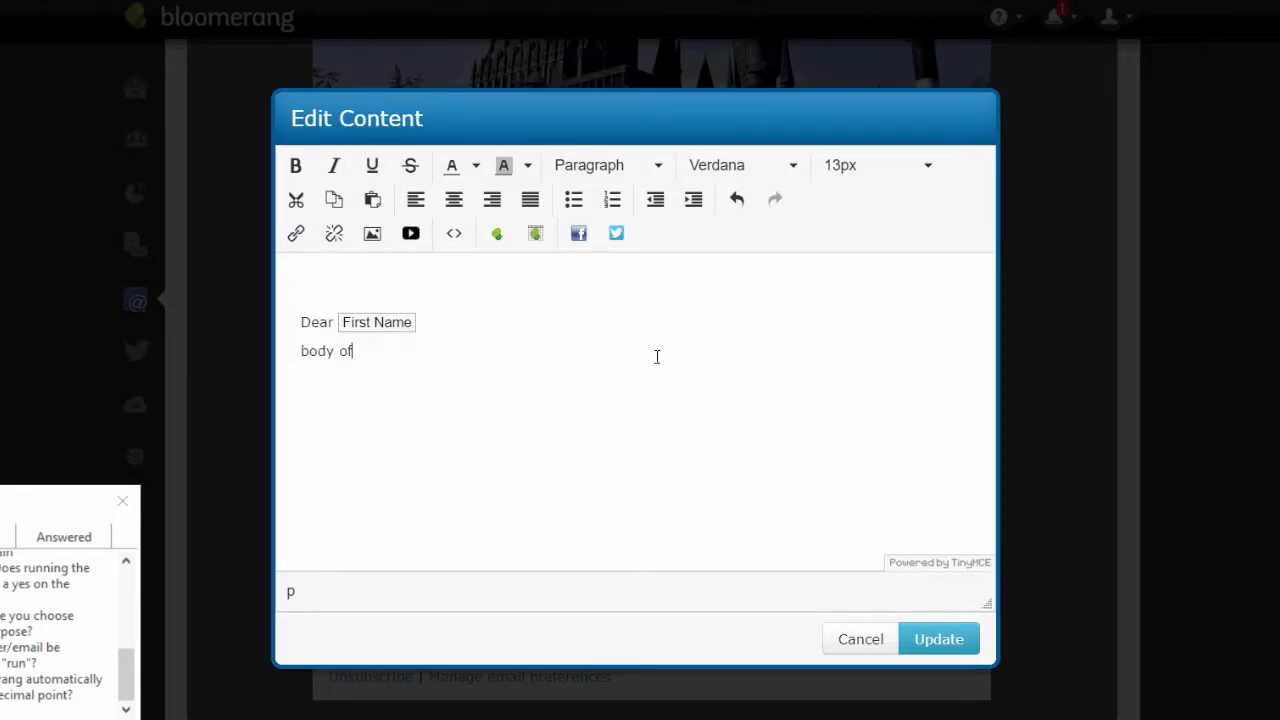
type(" the email  ")
type("Thank you,")
key("Return")
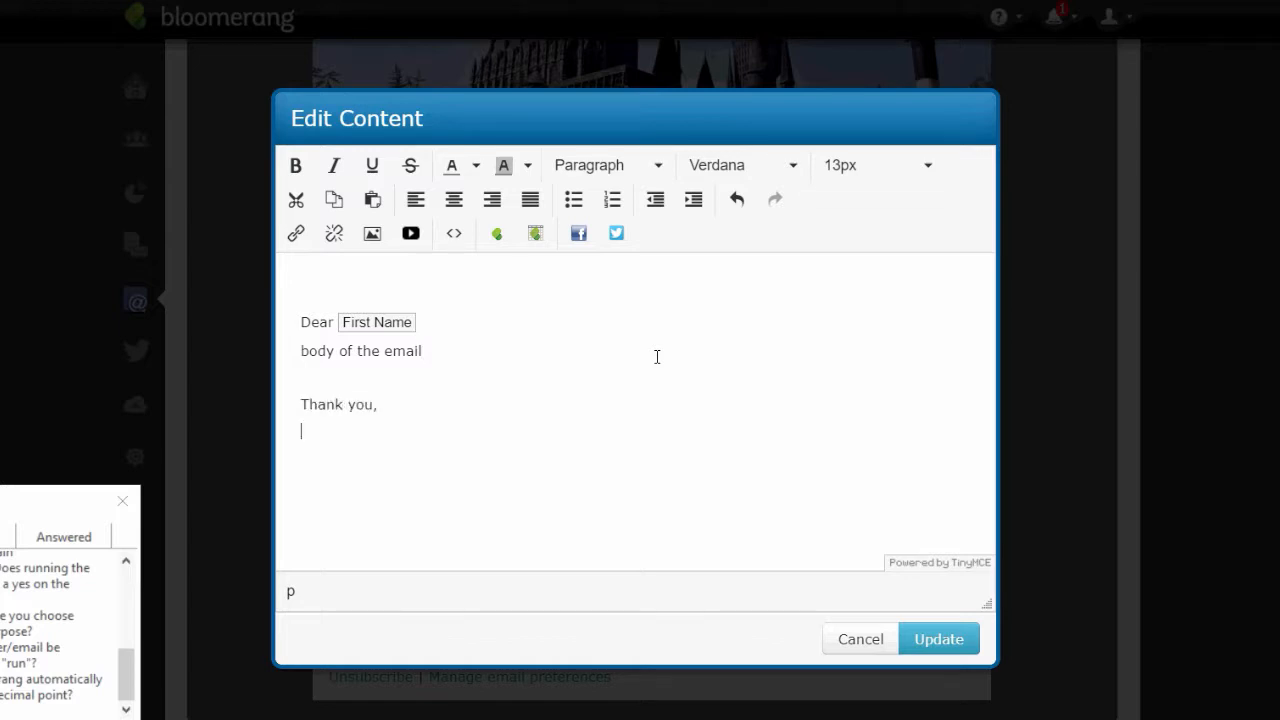
type("name of signator")
key("Return")
key("Return")
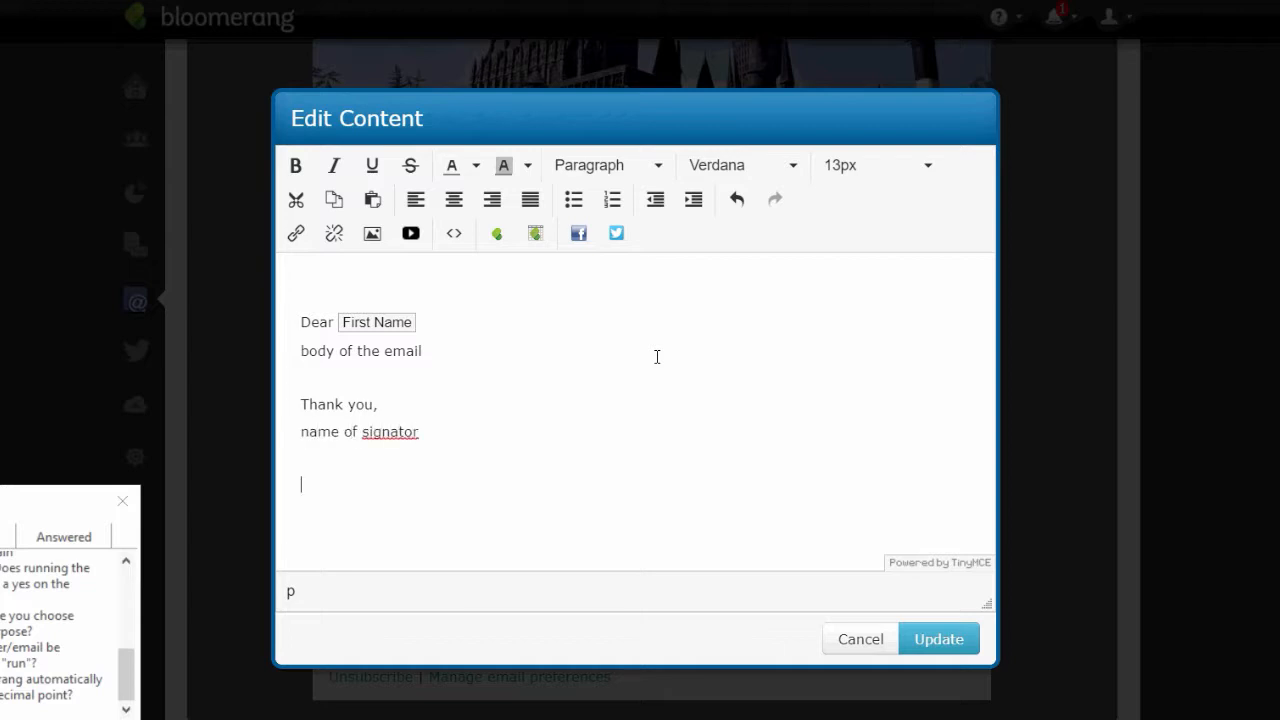
- Insert the Transaction Date merge field on a new line below the signator line
left_click(494, 238)
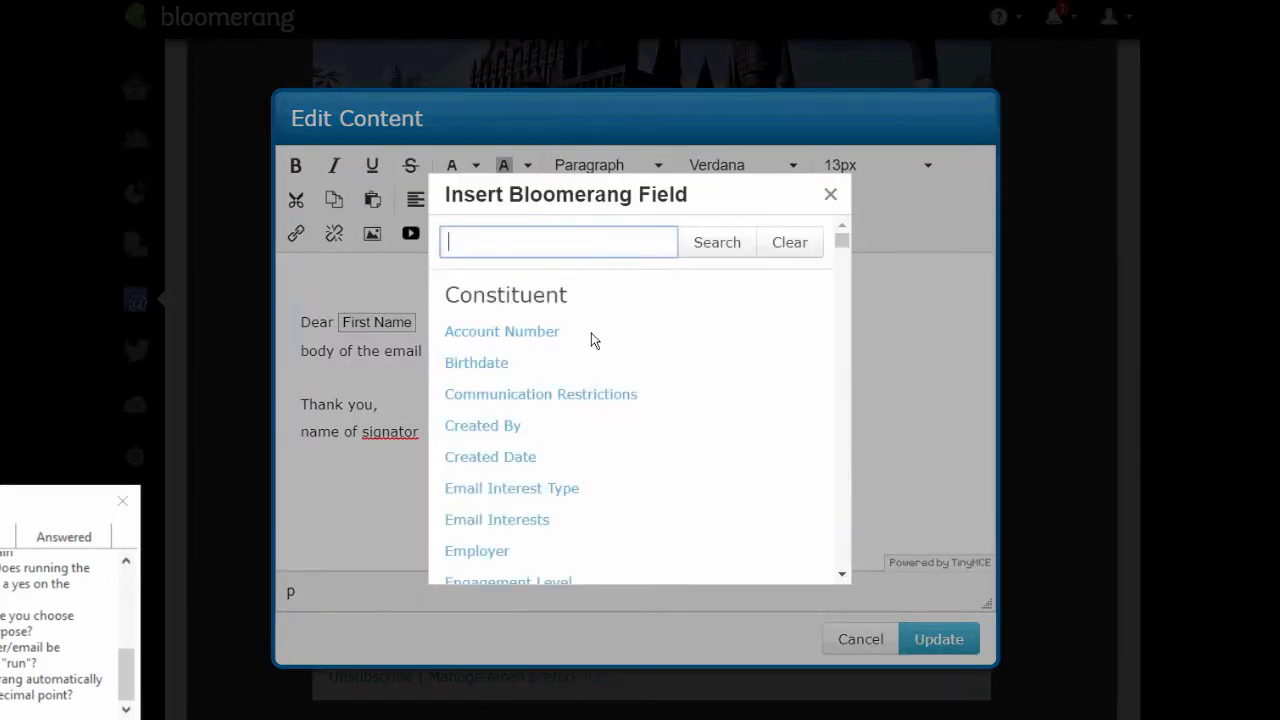
type("date")
left_click(737, 250)
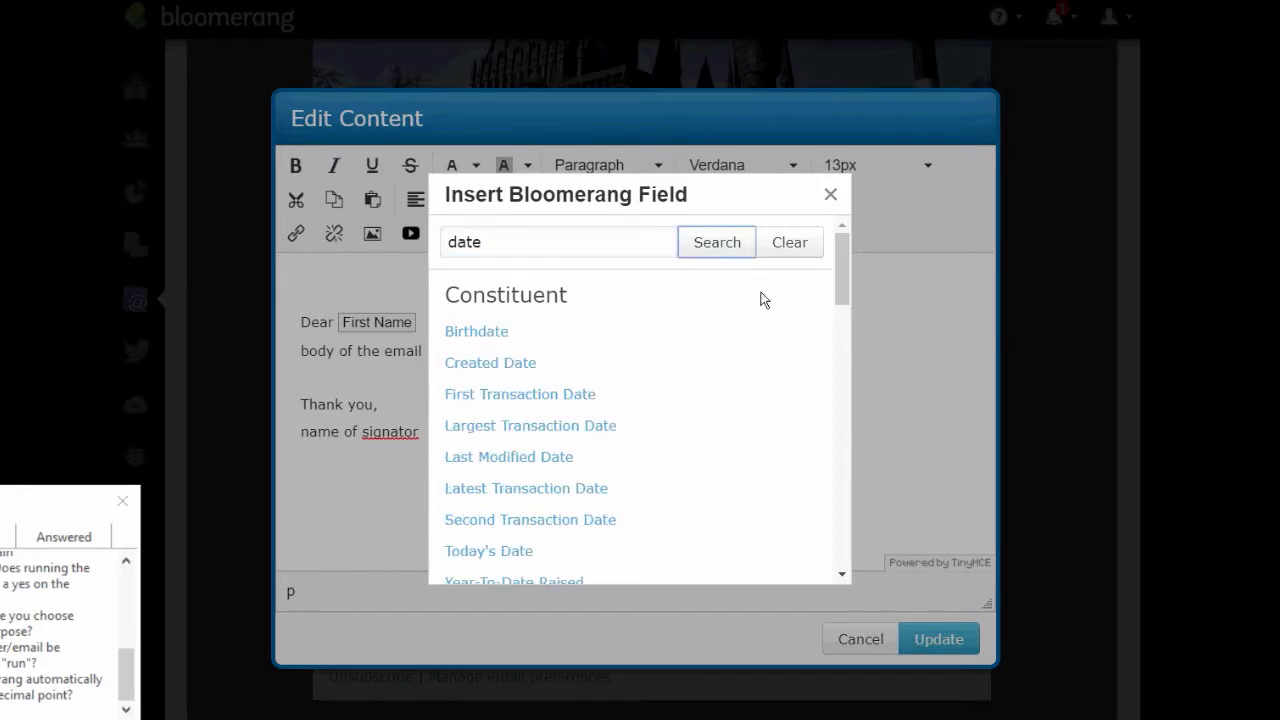
left_click_drag(846, 283, 841, 383)
left_click(443, 423)
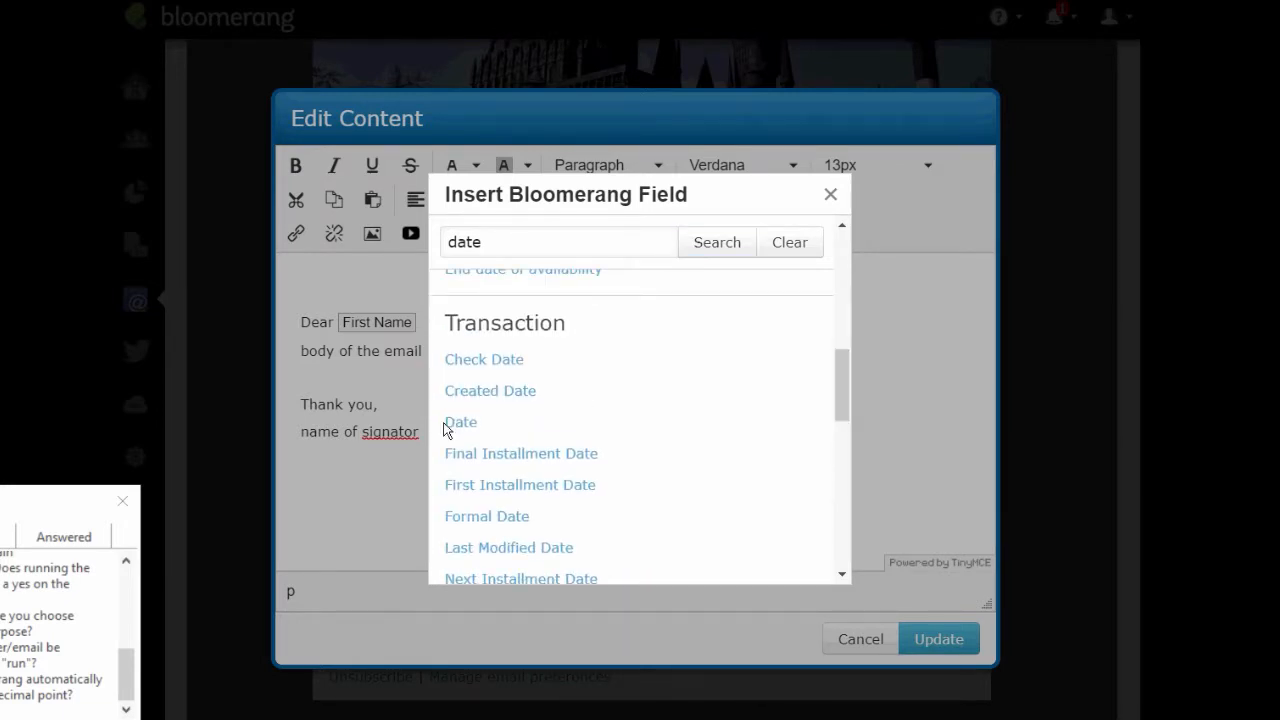
left_click(462, 423)
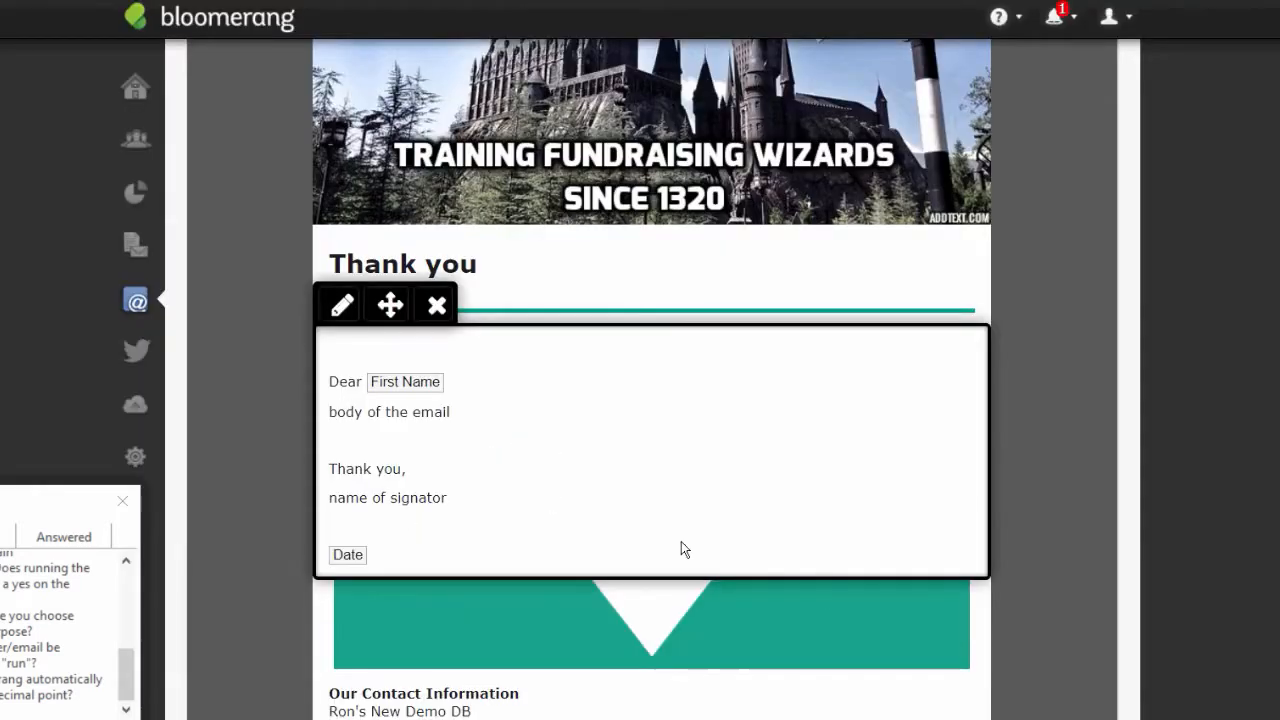
left_click(392, 558)
right_click(392, 552)
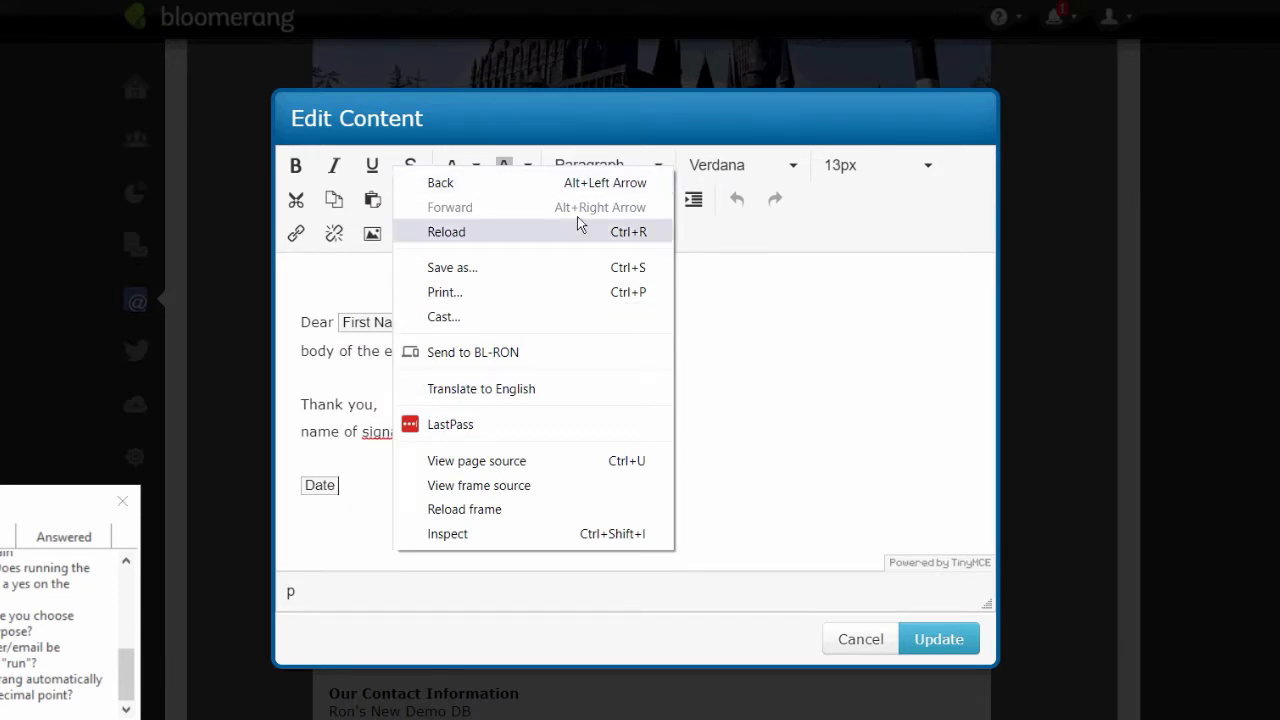
left_click(1198, 327)
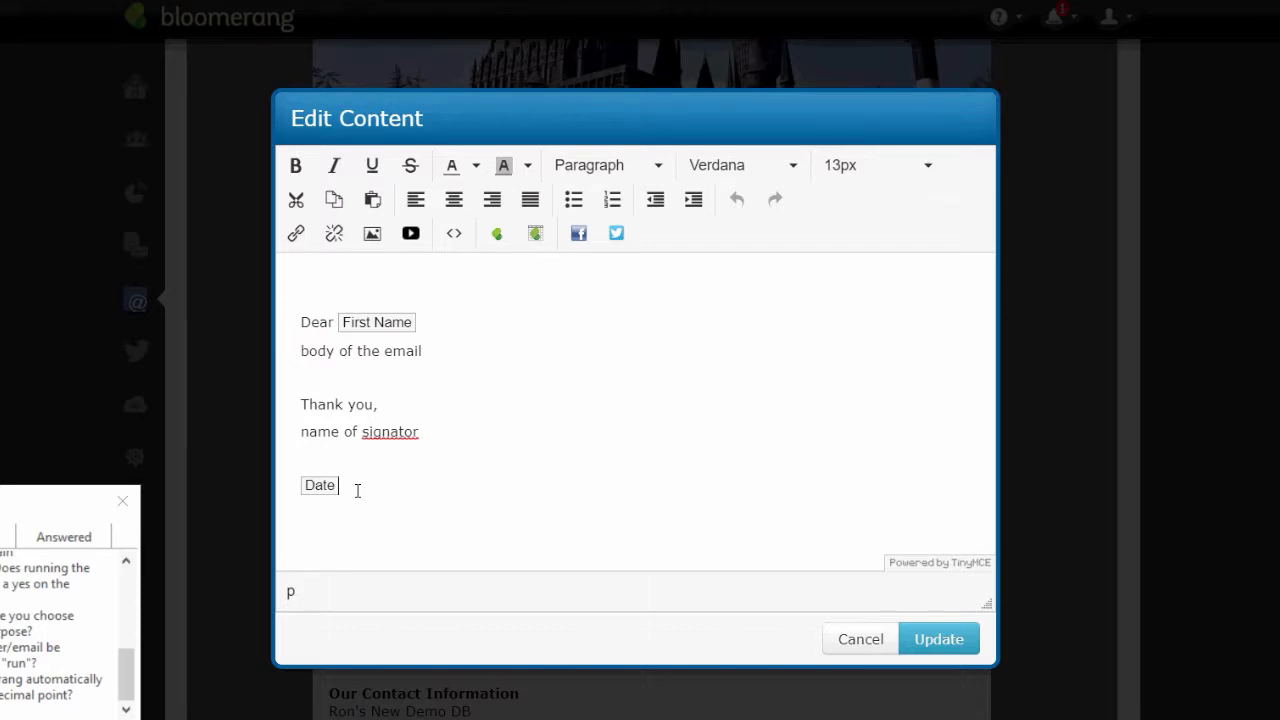
- Label the date line 'Date:' and add a 'Method:' line with the Method merge field
type("Date: ME")
key("BackSpace")
type("ethod:")
left_click(486, 237)
type("method")
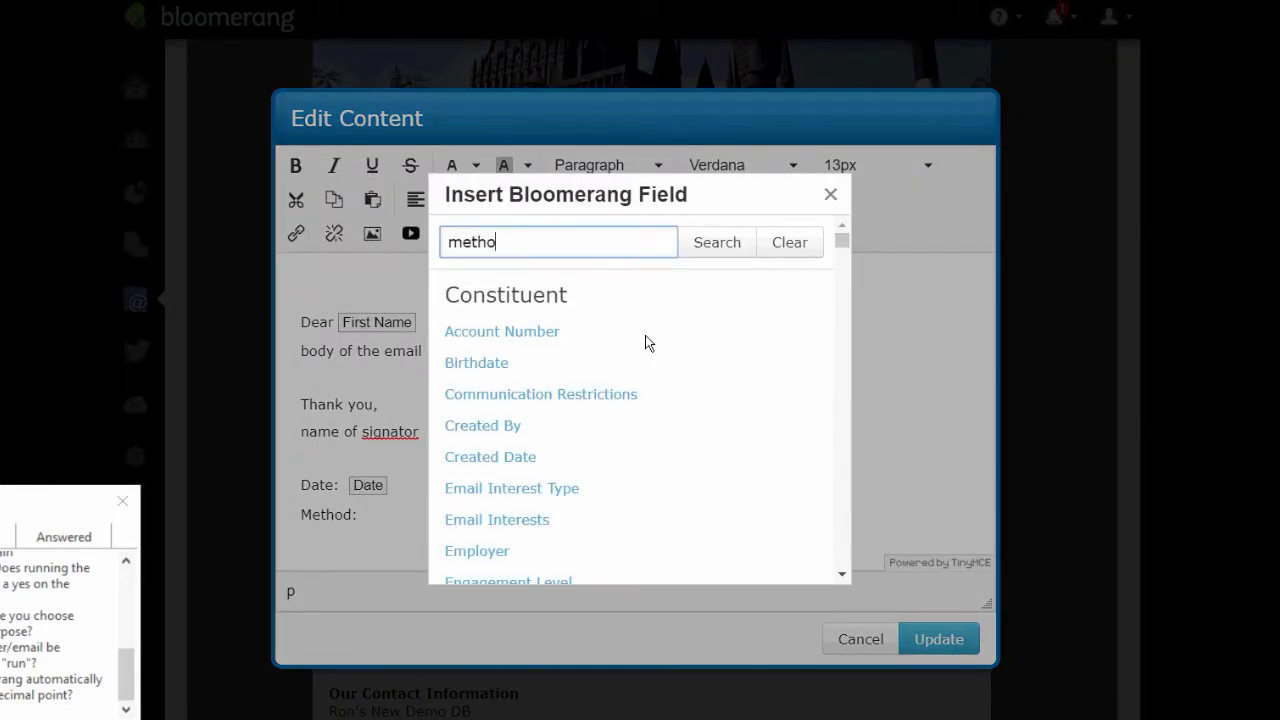
right_click(717, 244)
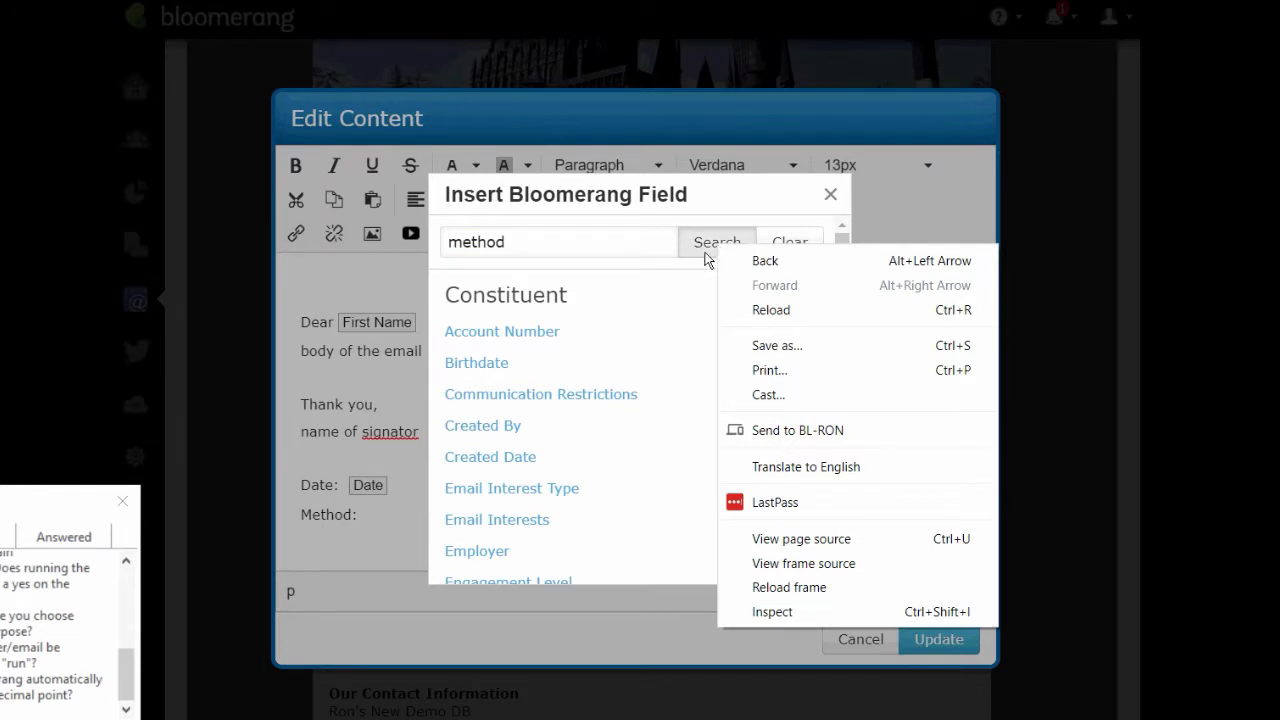
left_click(706, 258)
left_click(708, 254)
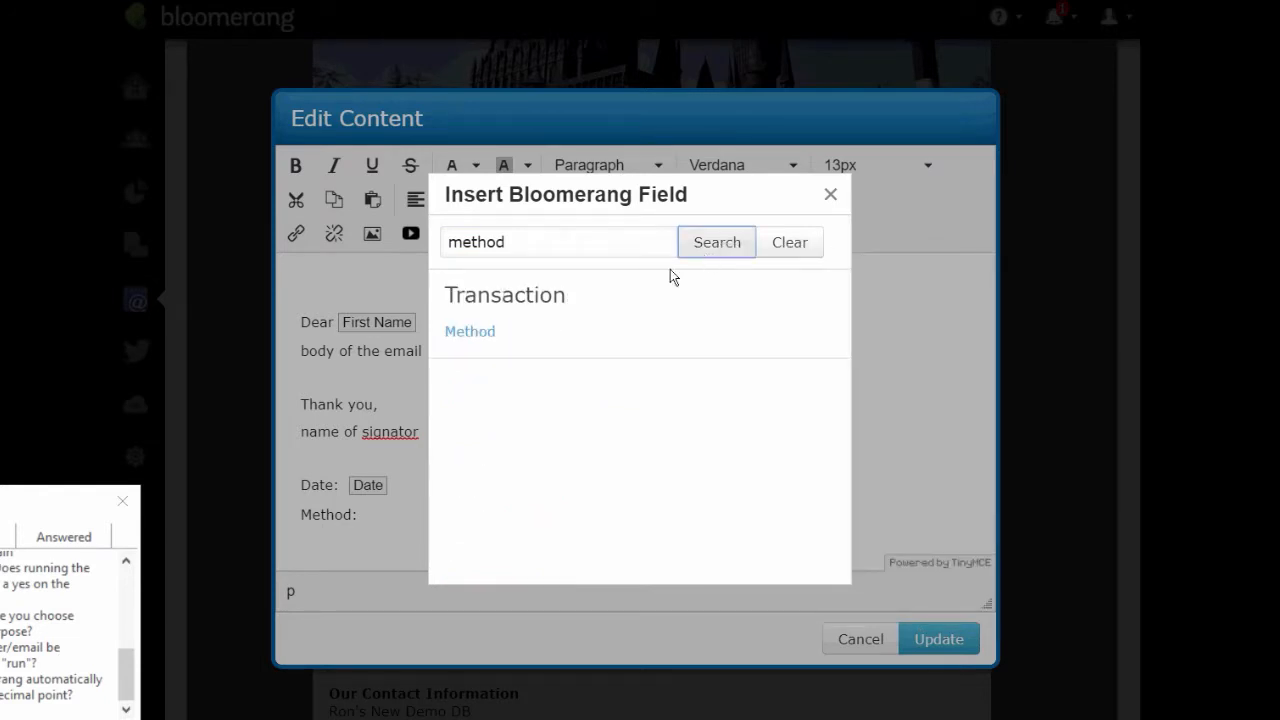
left_click(476, 330)
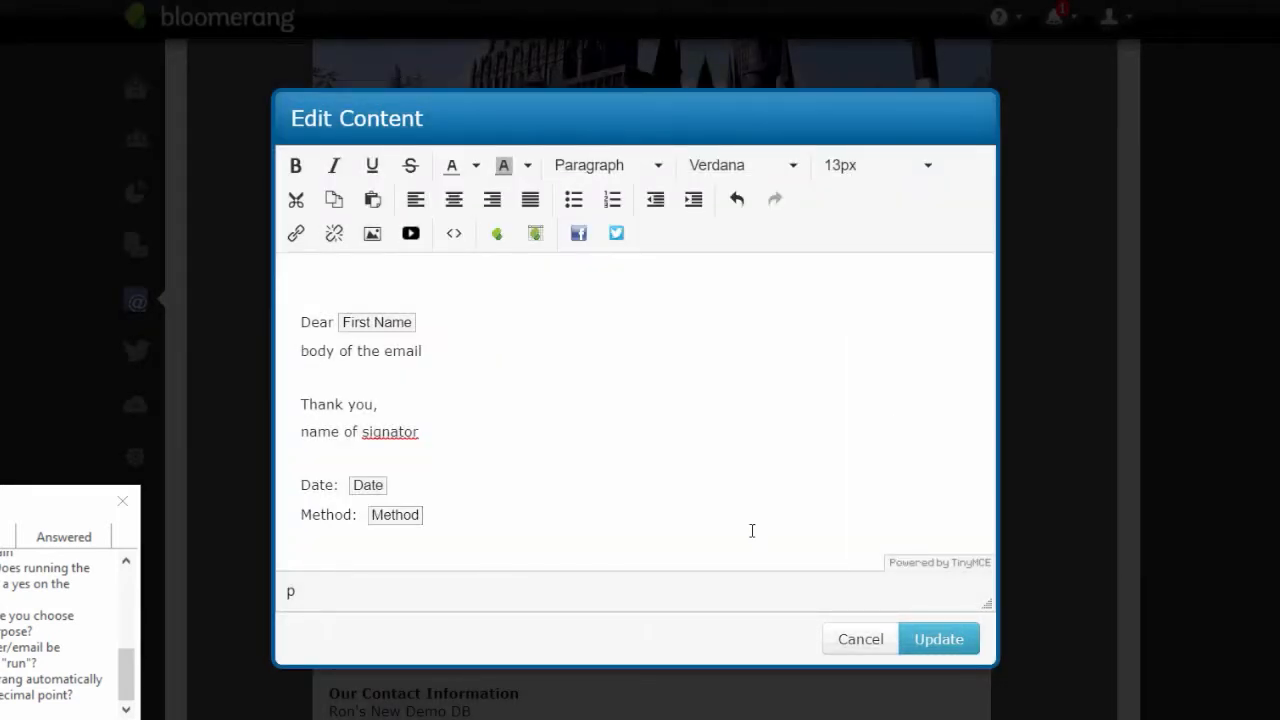
key("Return")
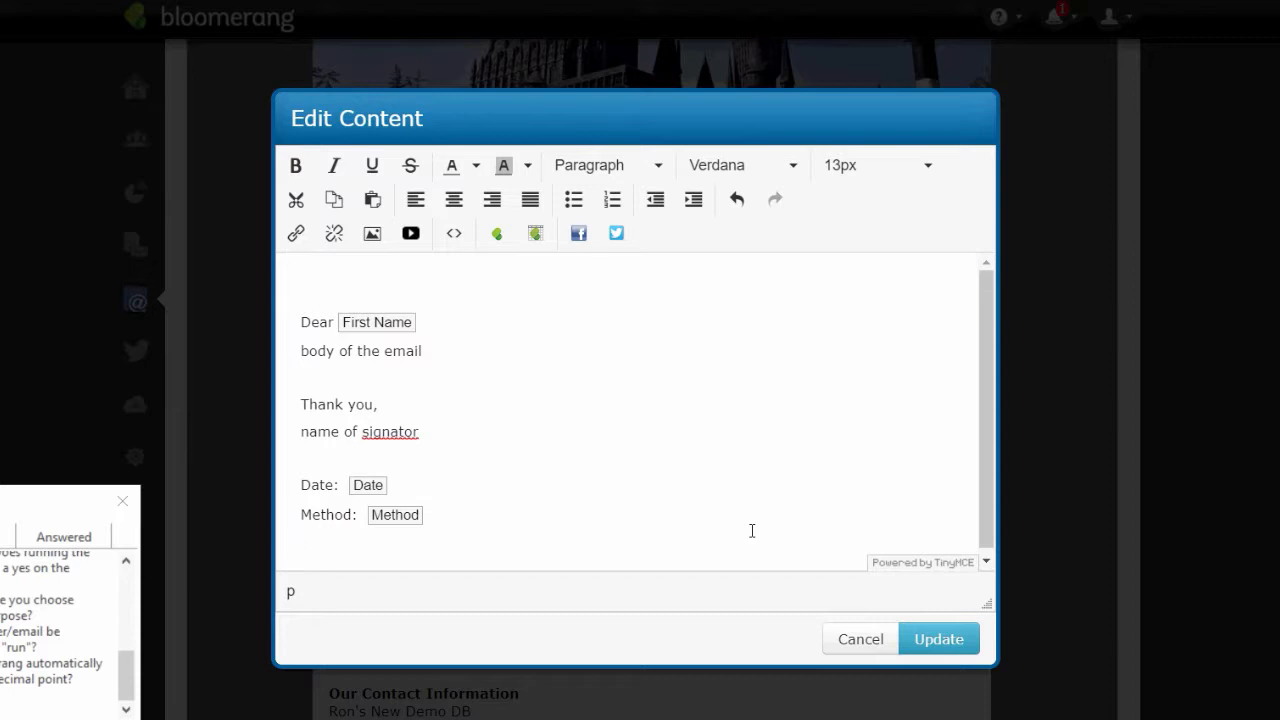
- Add an 'In-kind description:' line with the In Kind Description merge field and update the text block
type("In-kind descri")
key("BackSpace")
key("BackSpace")
type("ription:")
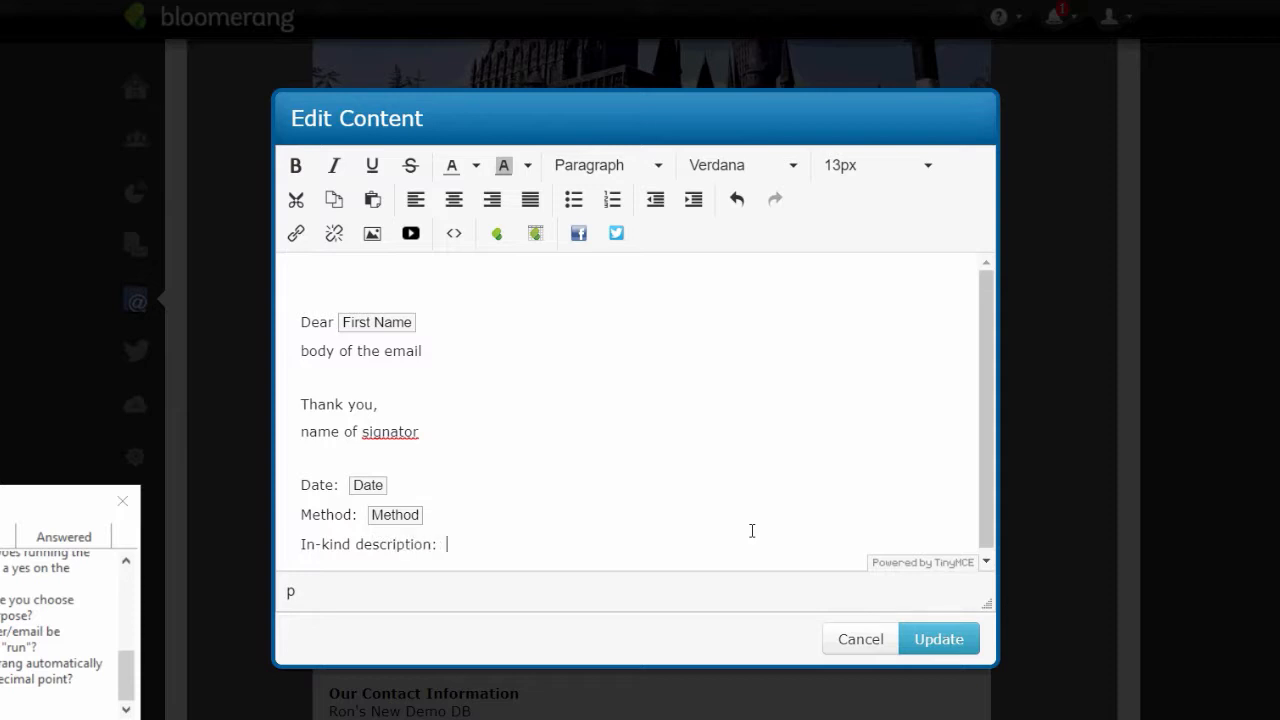
left_click(497, 233)
type("ind")
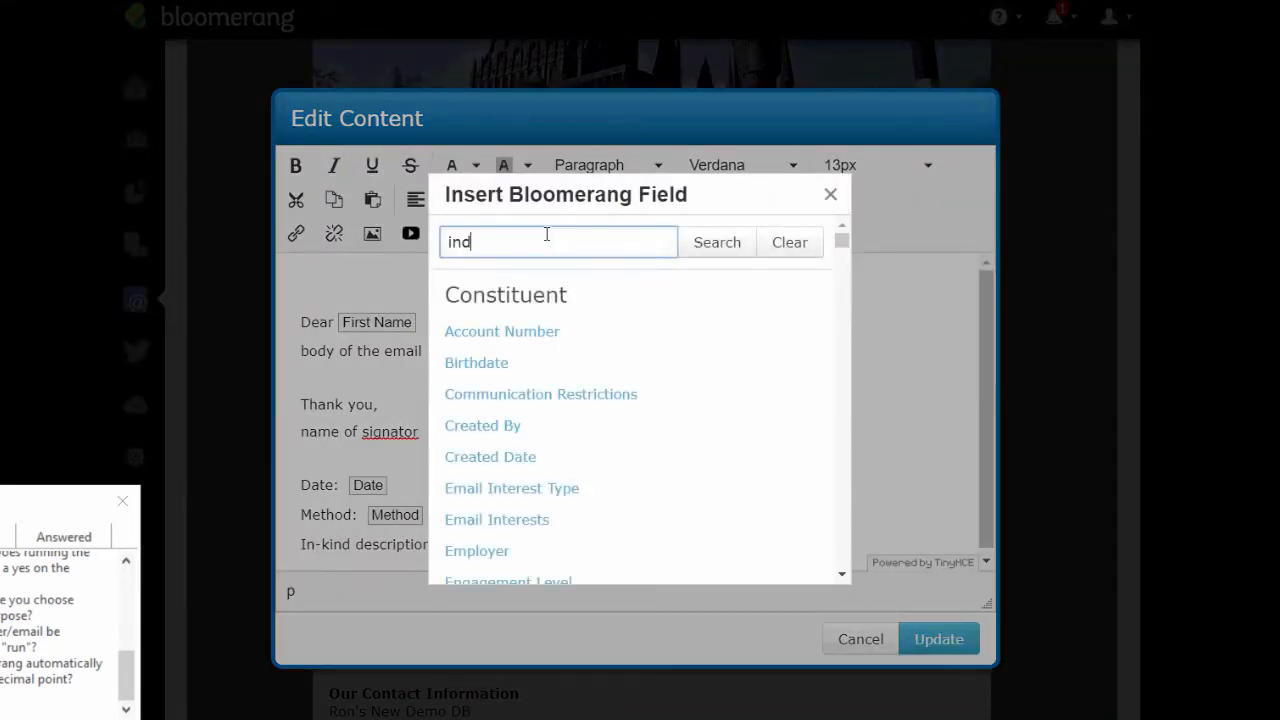
key("BackSpace")
type("kind")
left_click(725, 244)
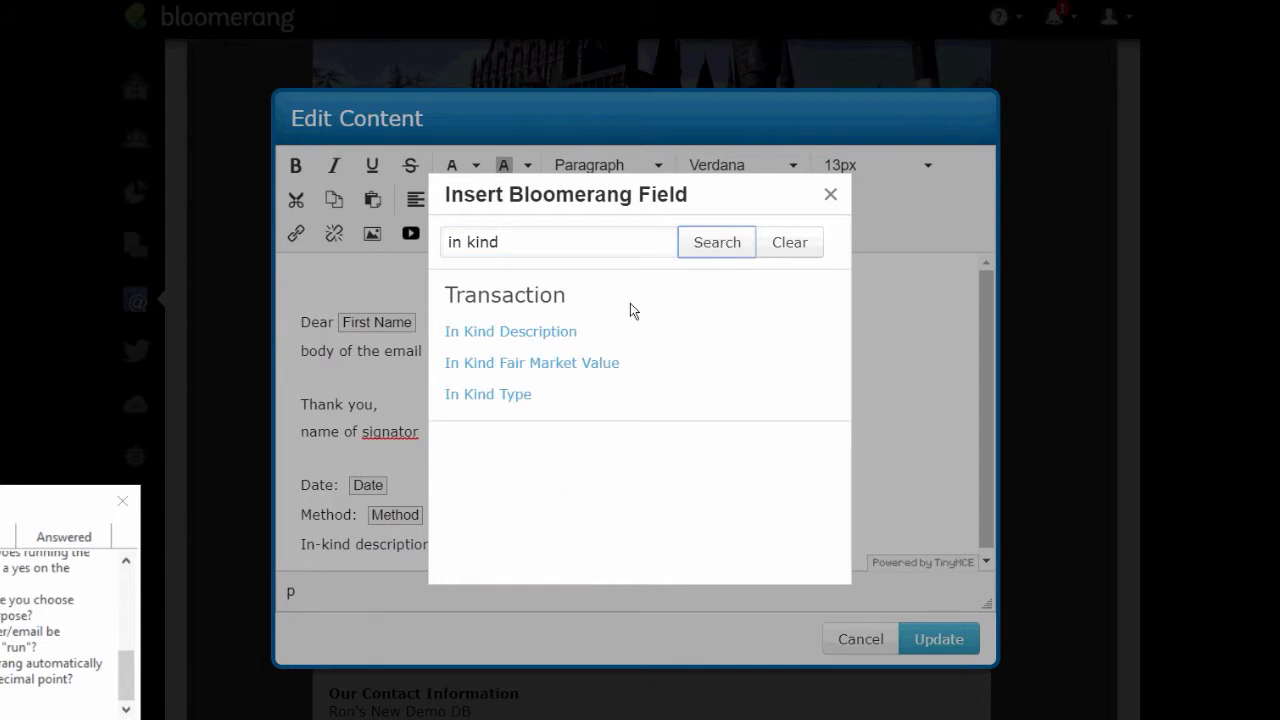
left_click(536, 332)
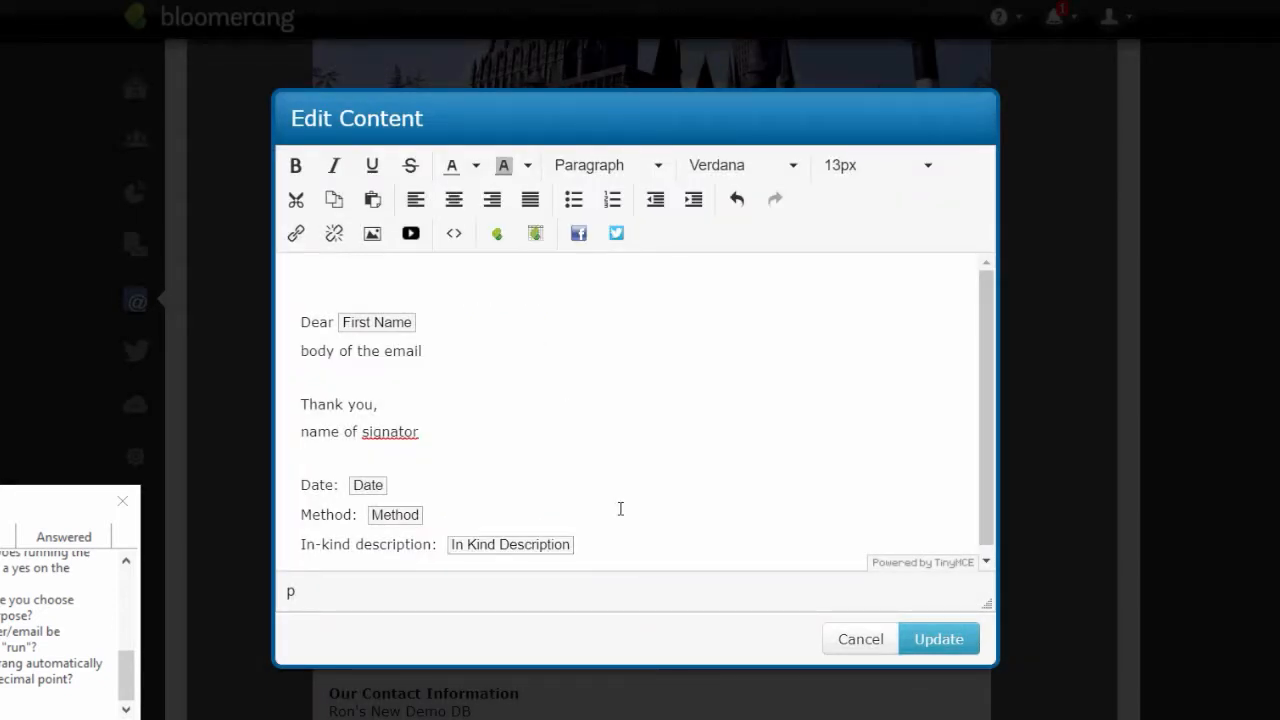
key("Return")
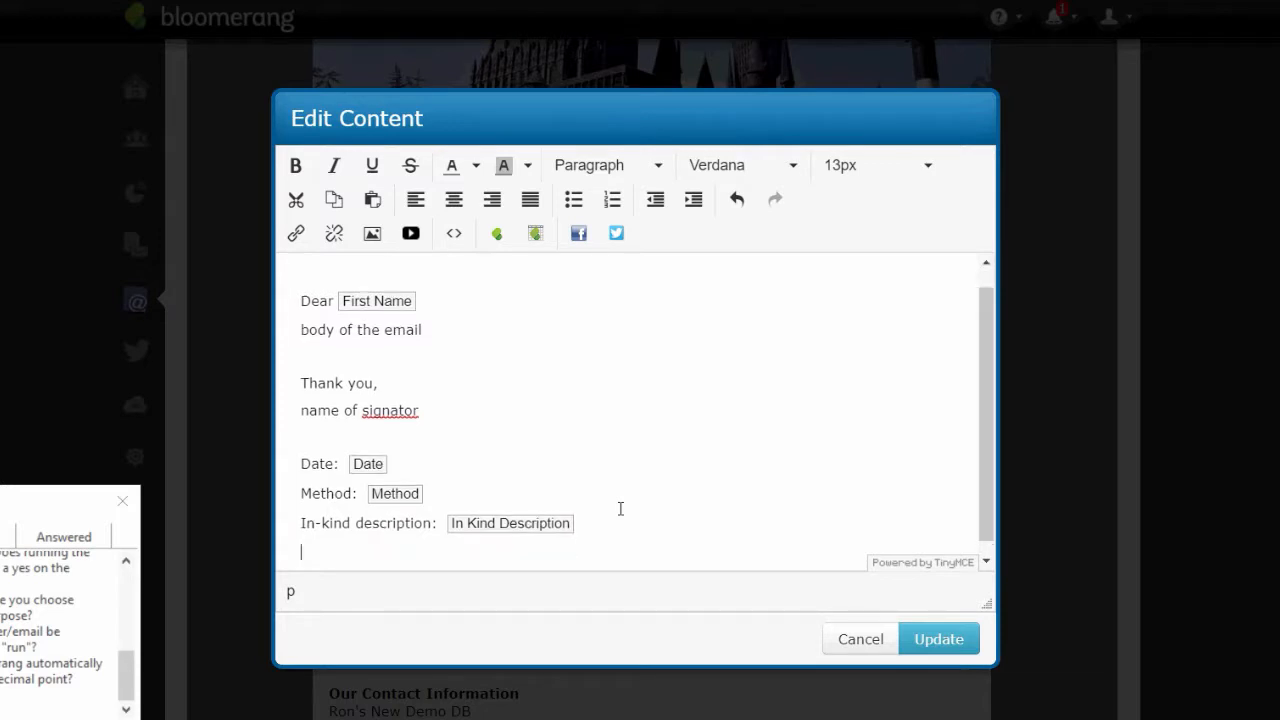
left_click(936, 637)
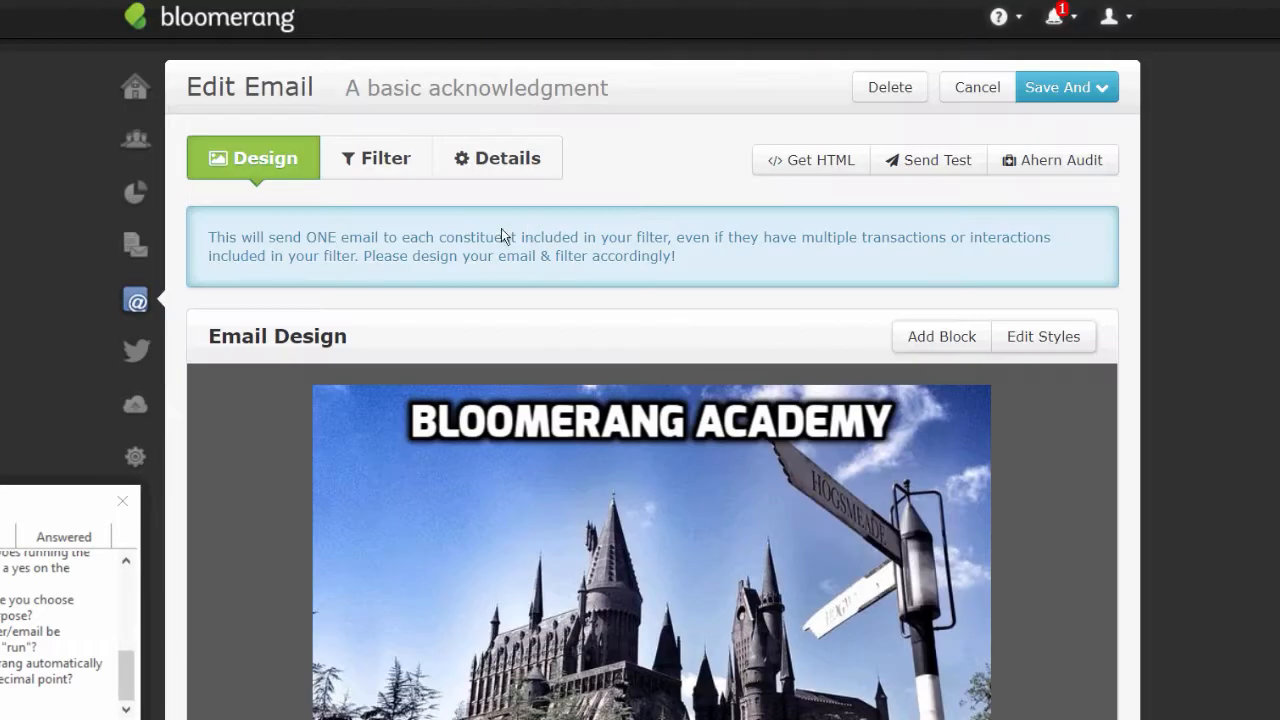
- Review the email's transaction filters, then discard the unsaved email and go to the Letters list
left_click(405, 168)
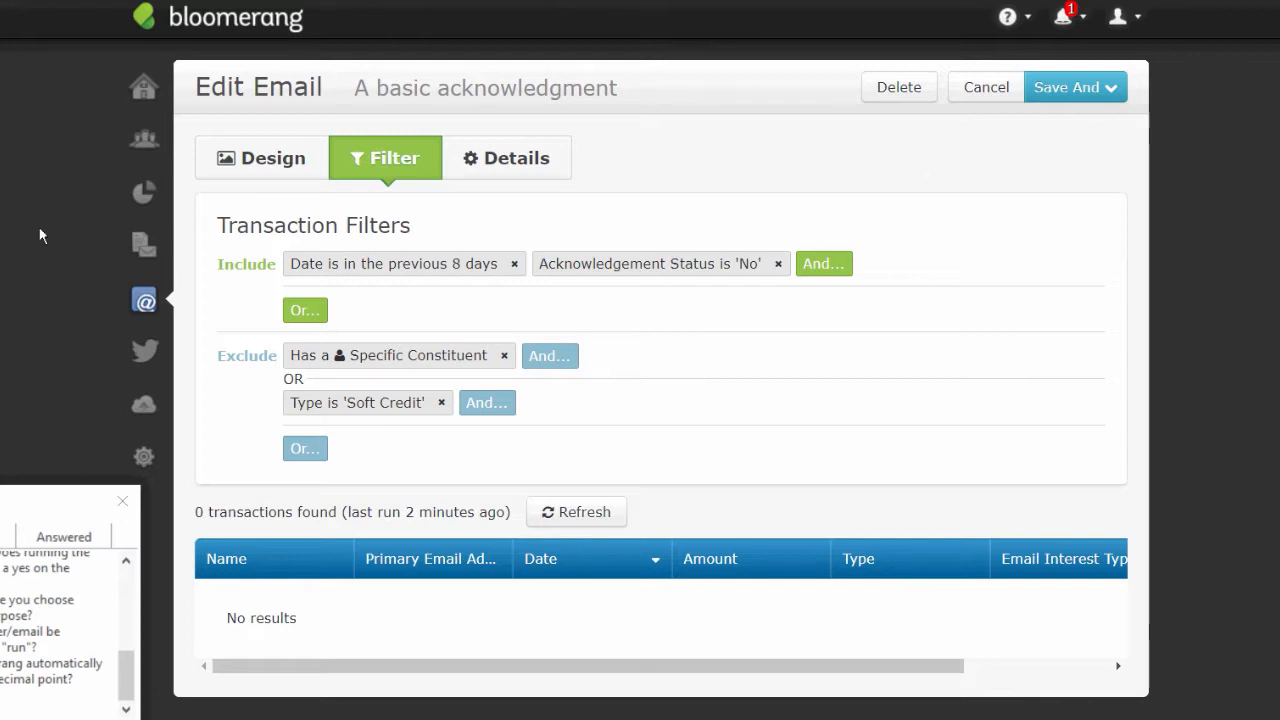
left_click(146, 142)
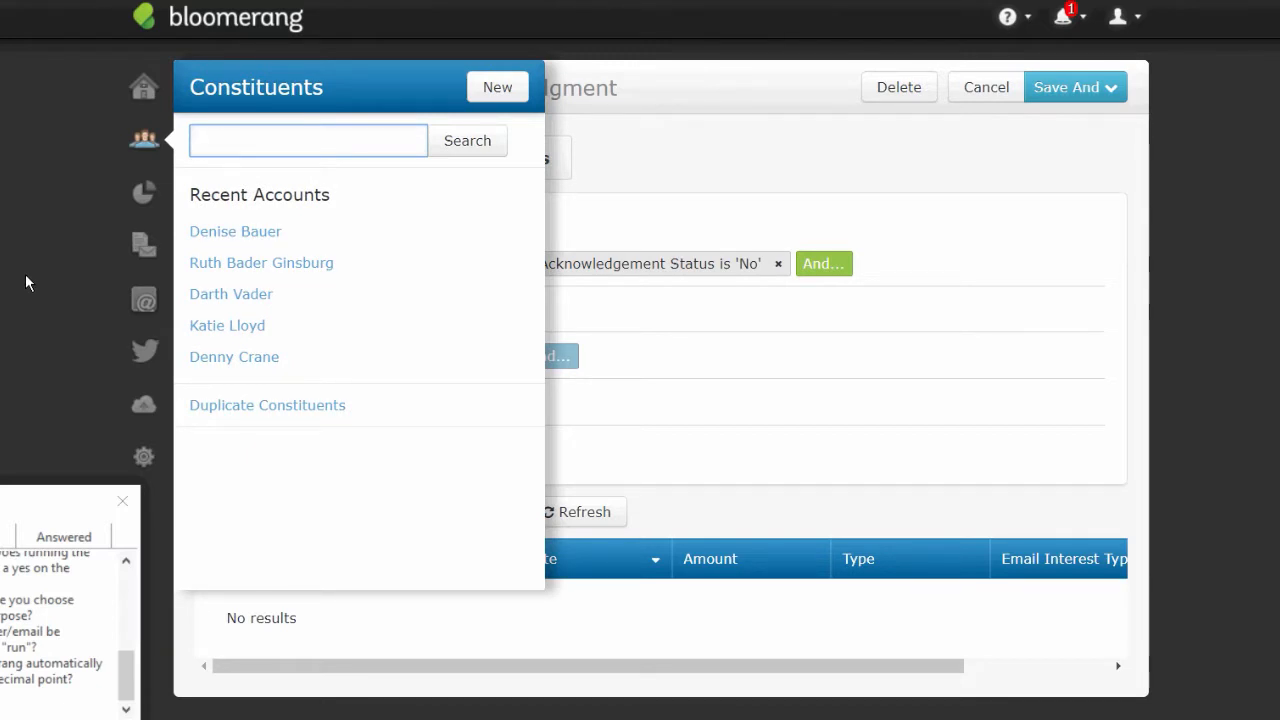
left_click(149, 252)
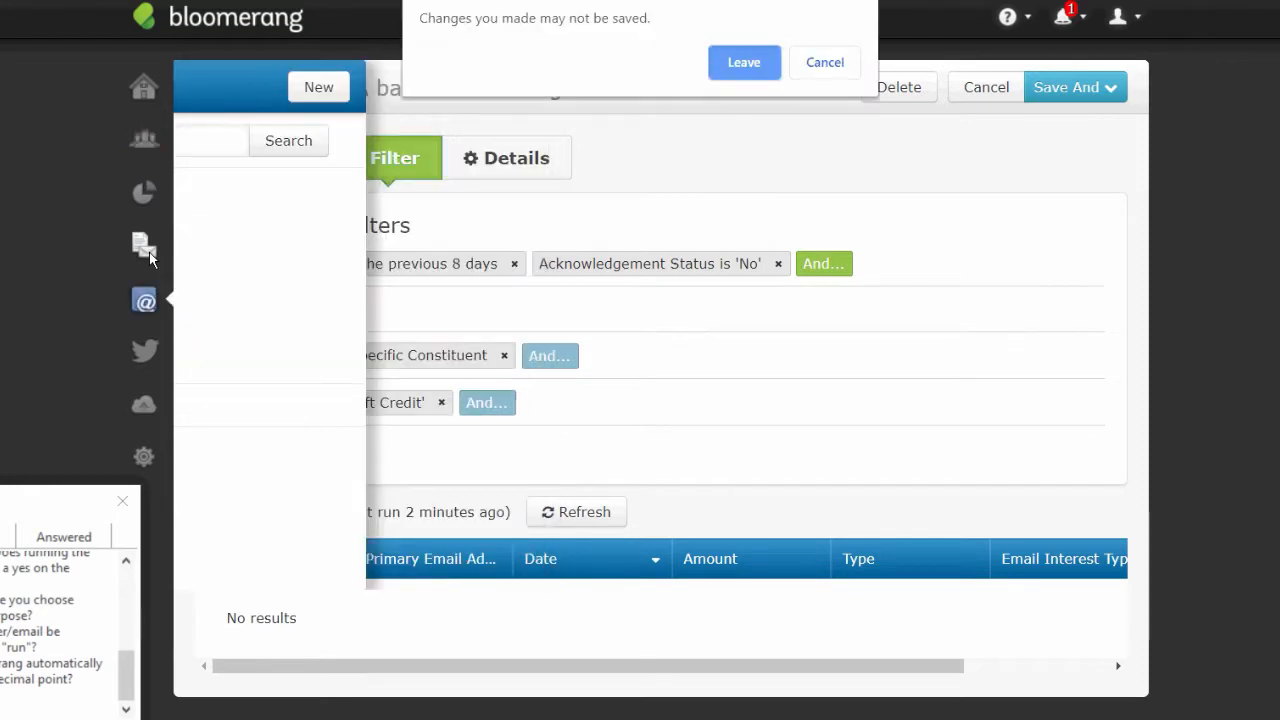
left_click(826, 63)
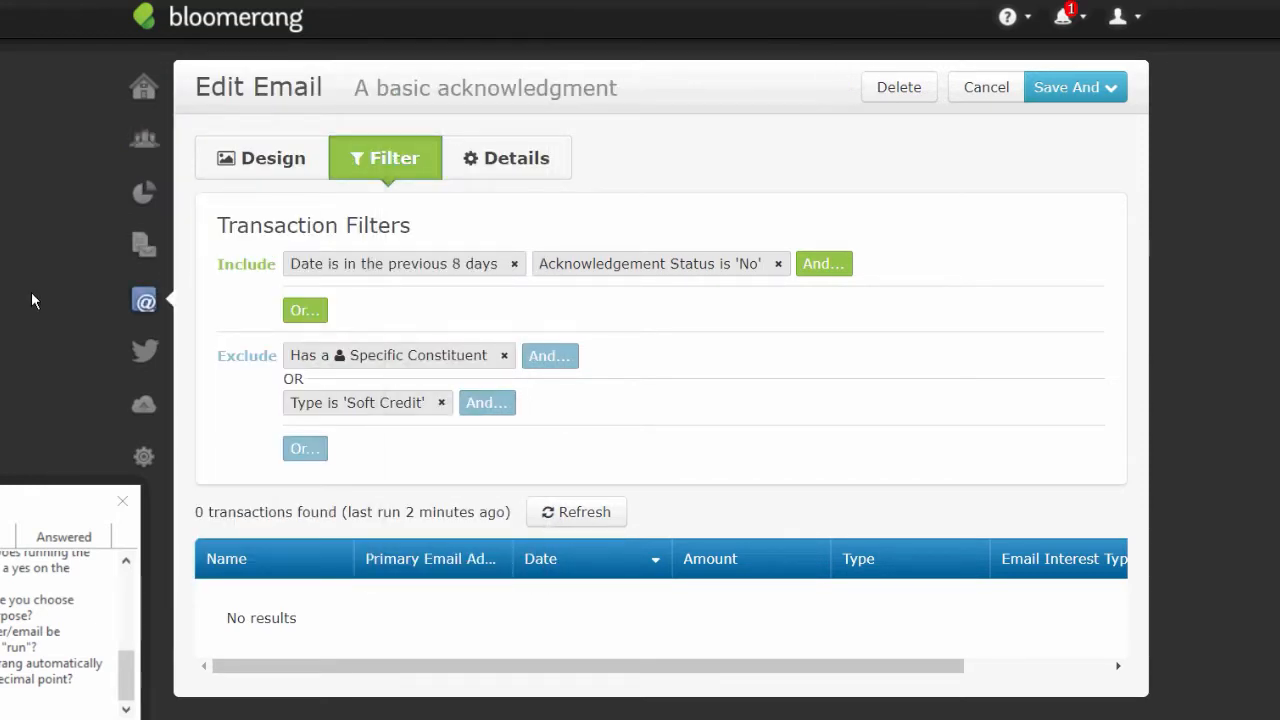
mouse_move(140, 300)
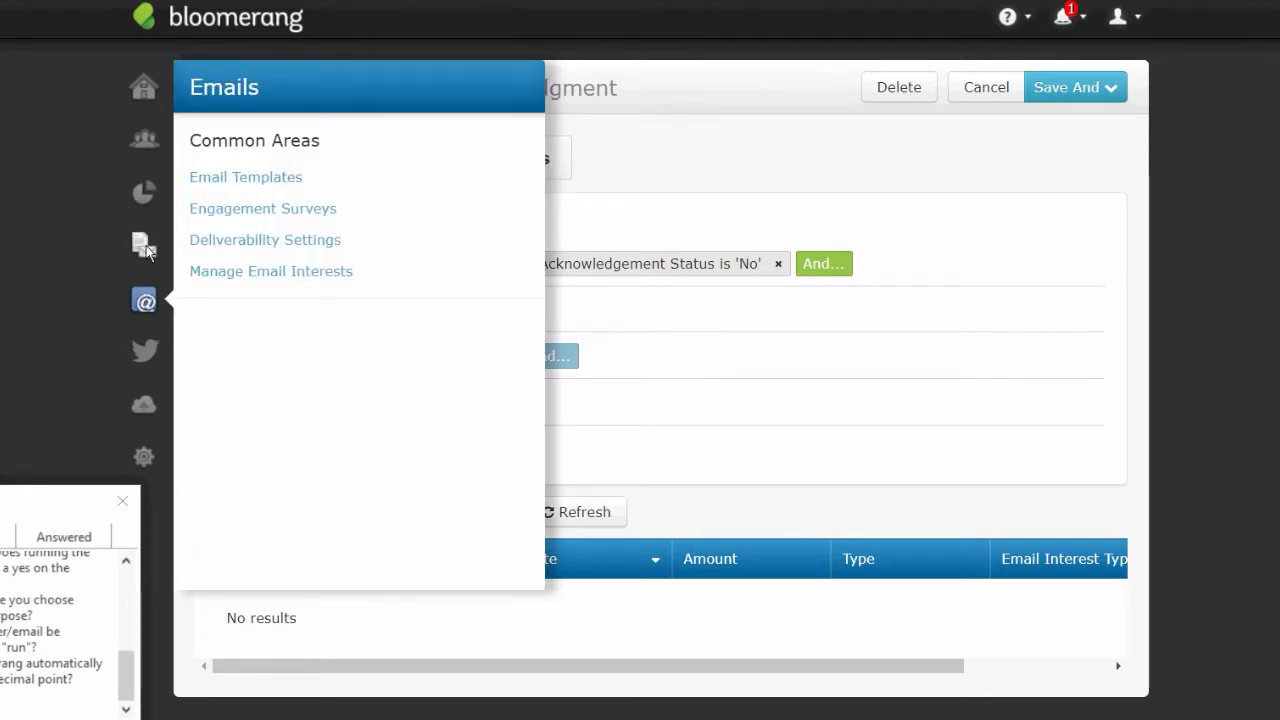
left_click(147, 250)
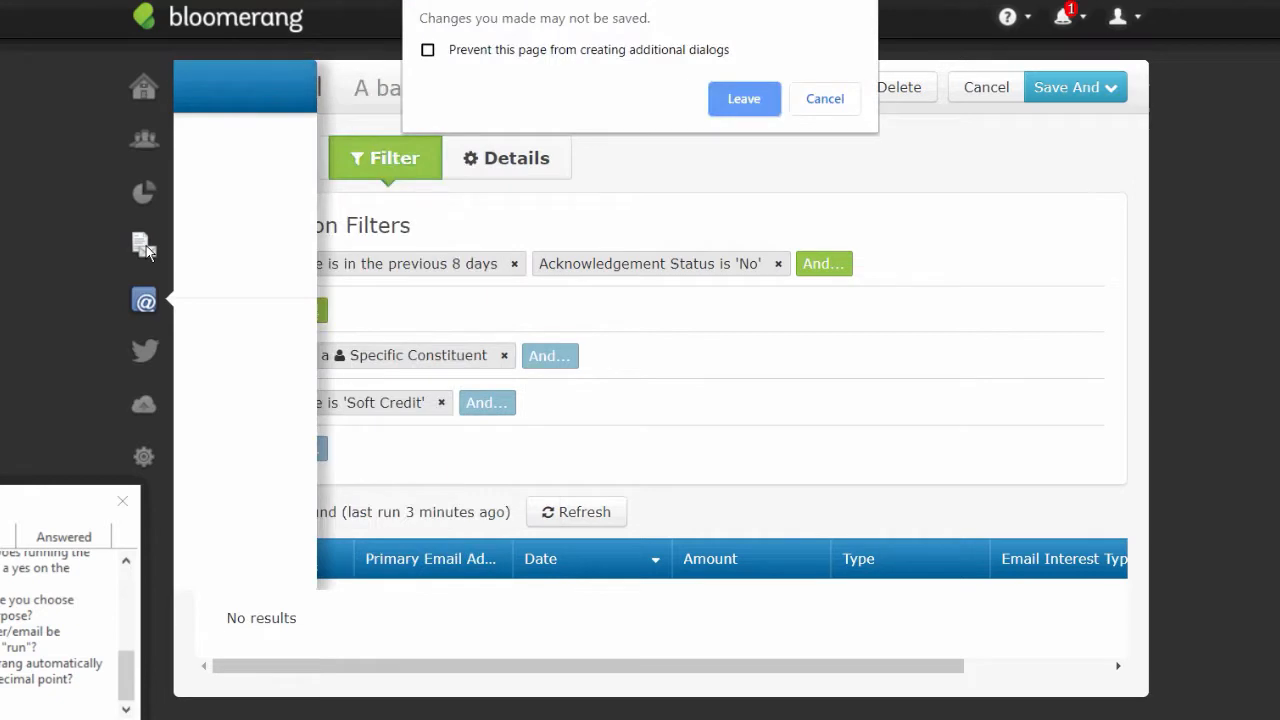
left_click(750, 100)
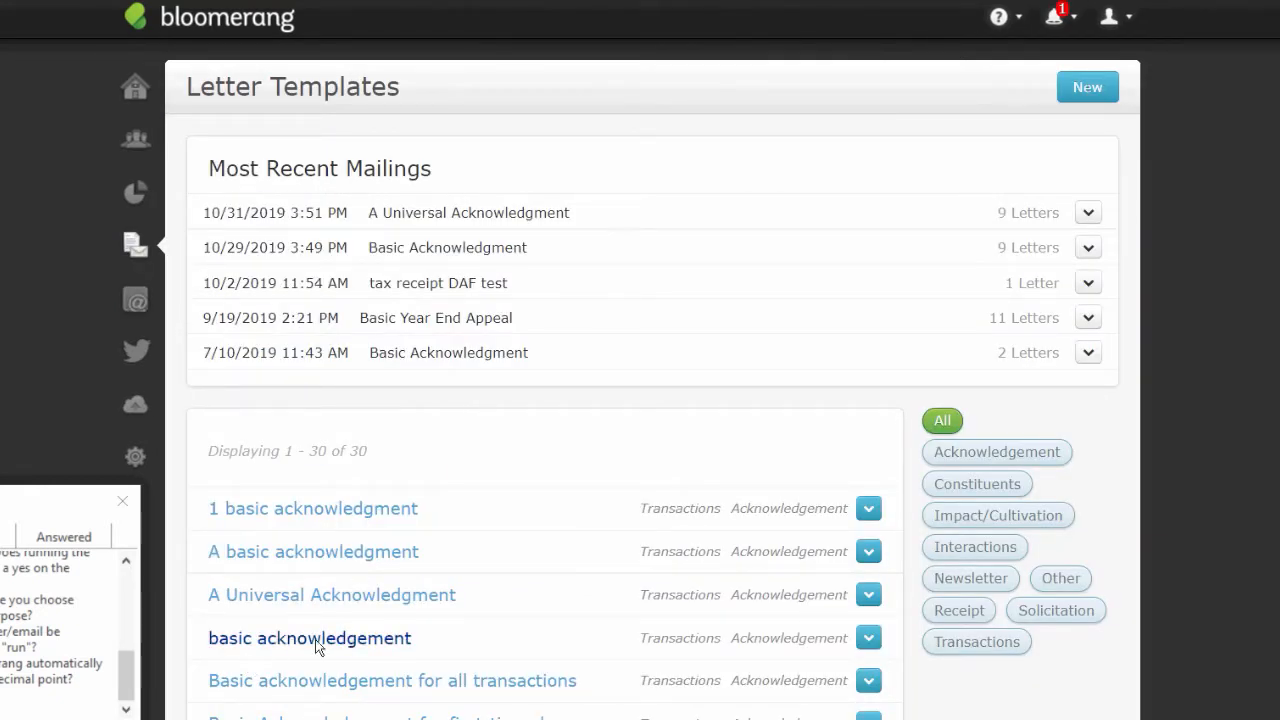
- Open '1 basic acknowledgment', drop the Acknowledgement Status condition and add Type is Donation
left_click(346, 511)
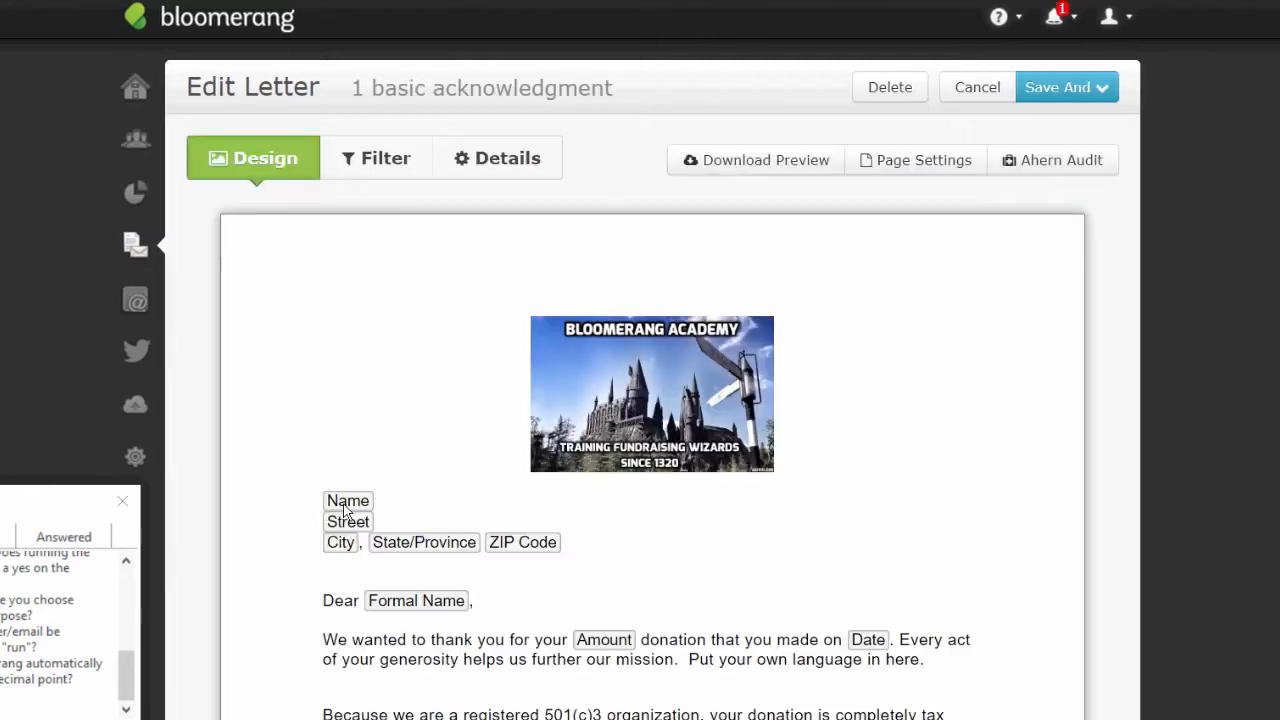
left_click(368, 162)
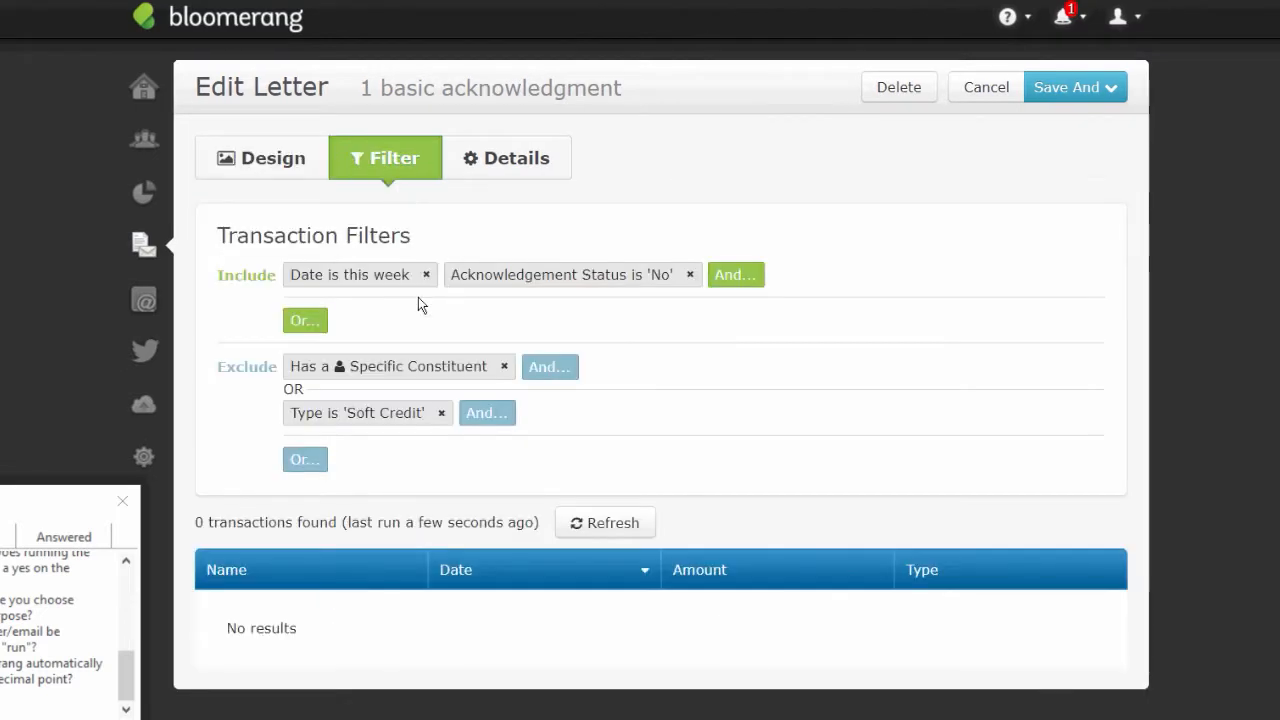
left_click(692, 274)
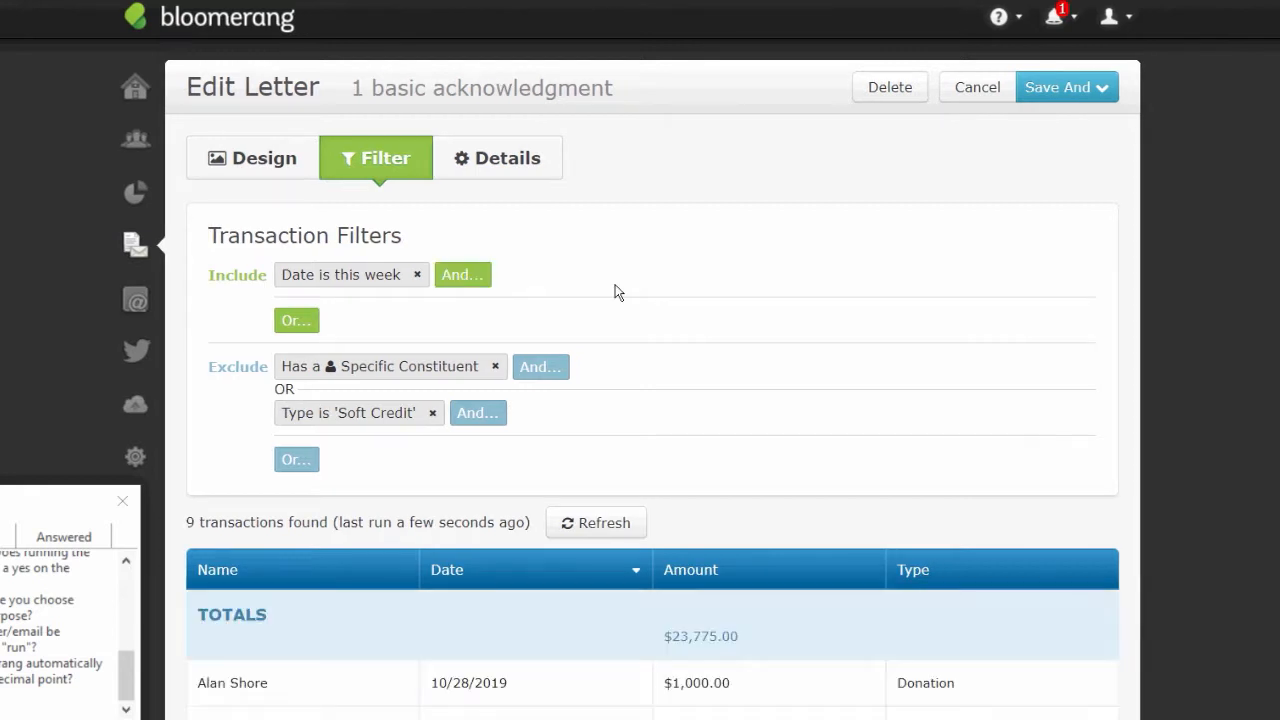
left_click(462, 274)
type("type")
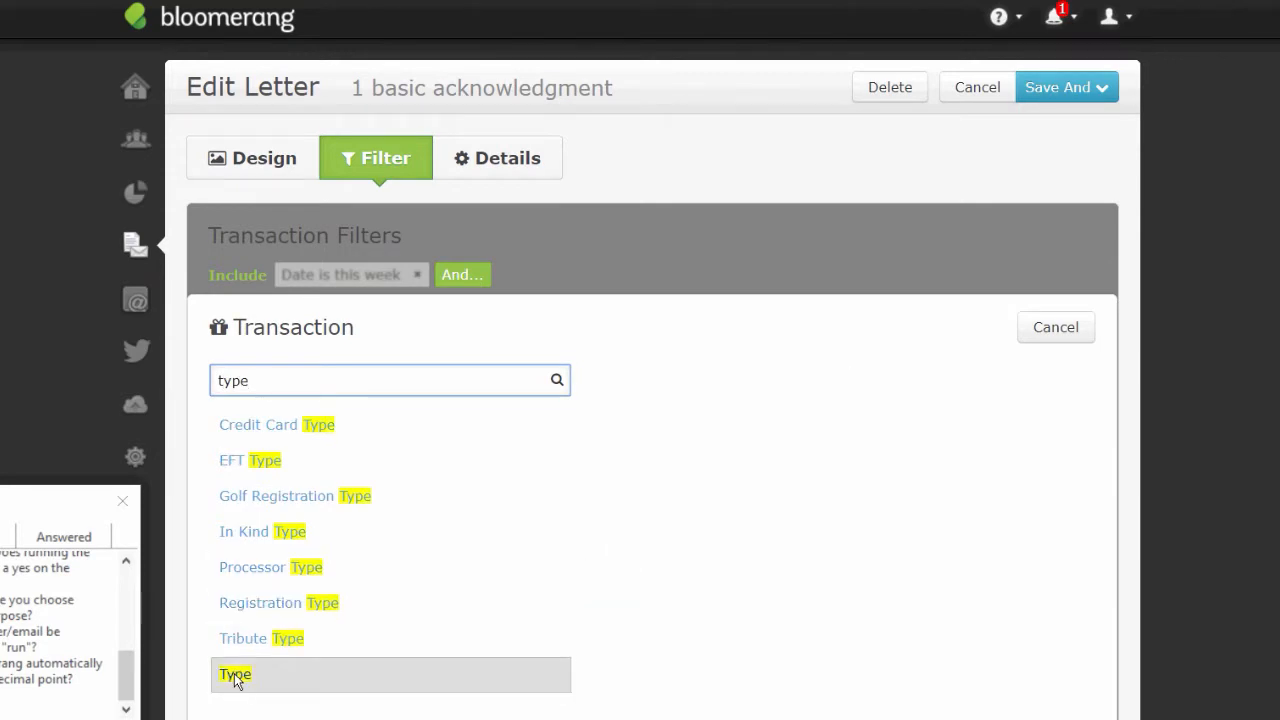
left_click(240, 673)
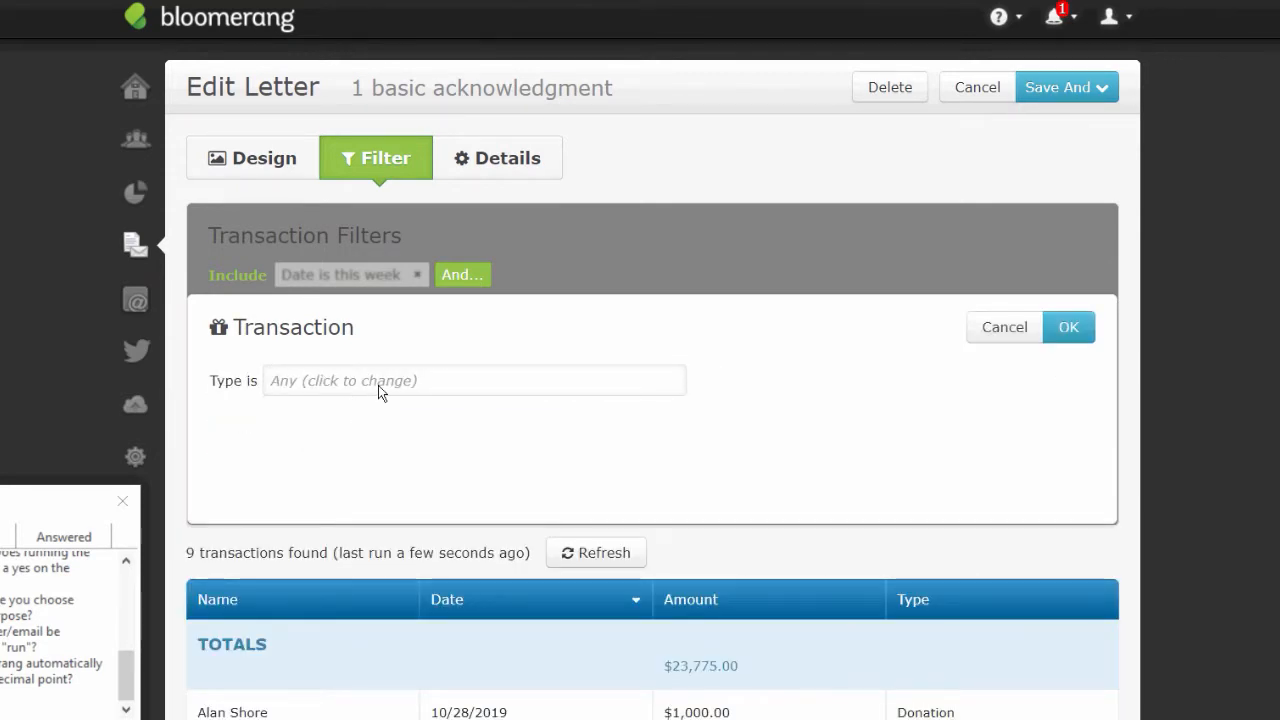
left_click(379, 384)
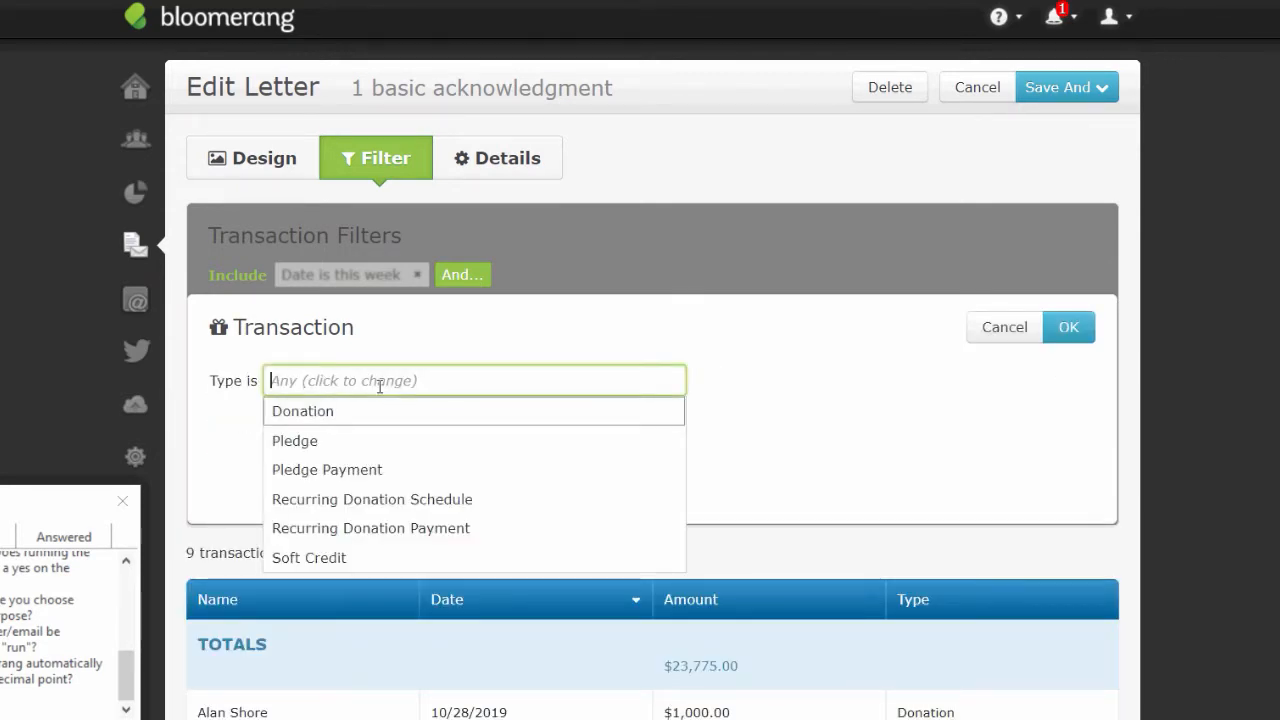
left_click(324, 410)
left_click(1085, 327)
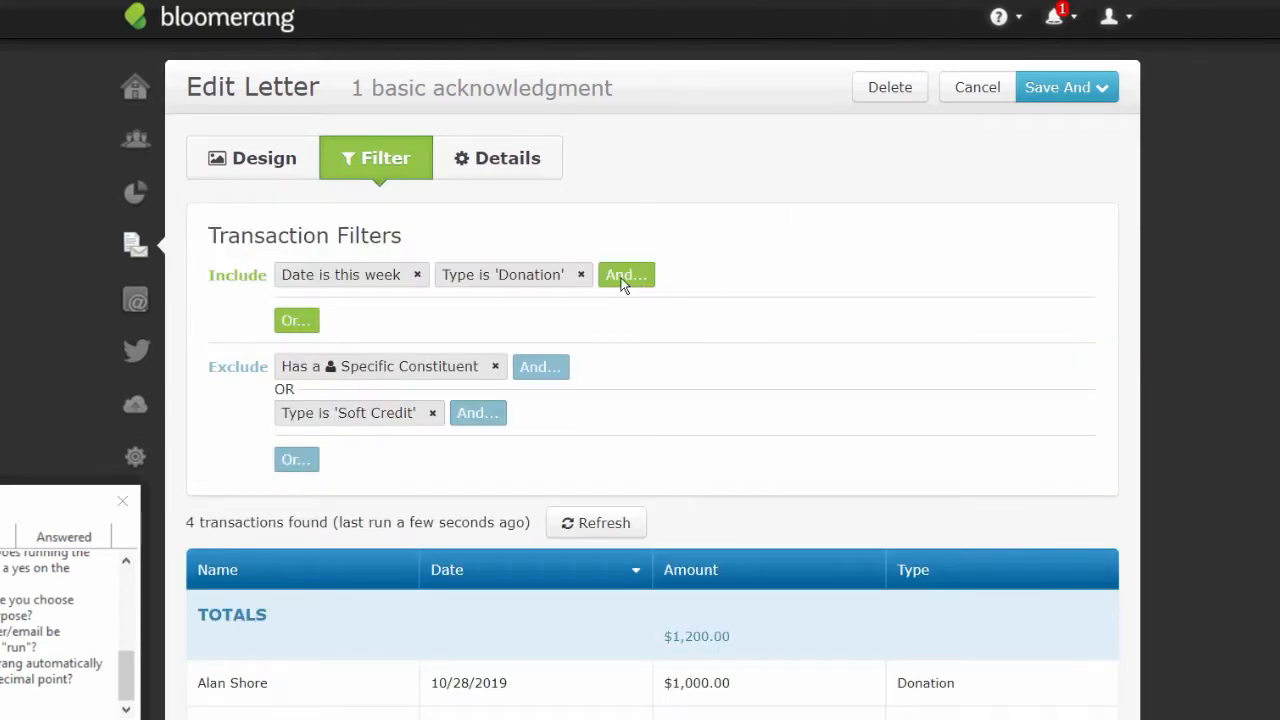
- Add a Has Tribute condition to the letter's filter and return to its design
left_click(621, 278)
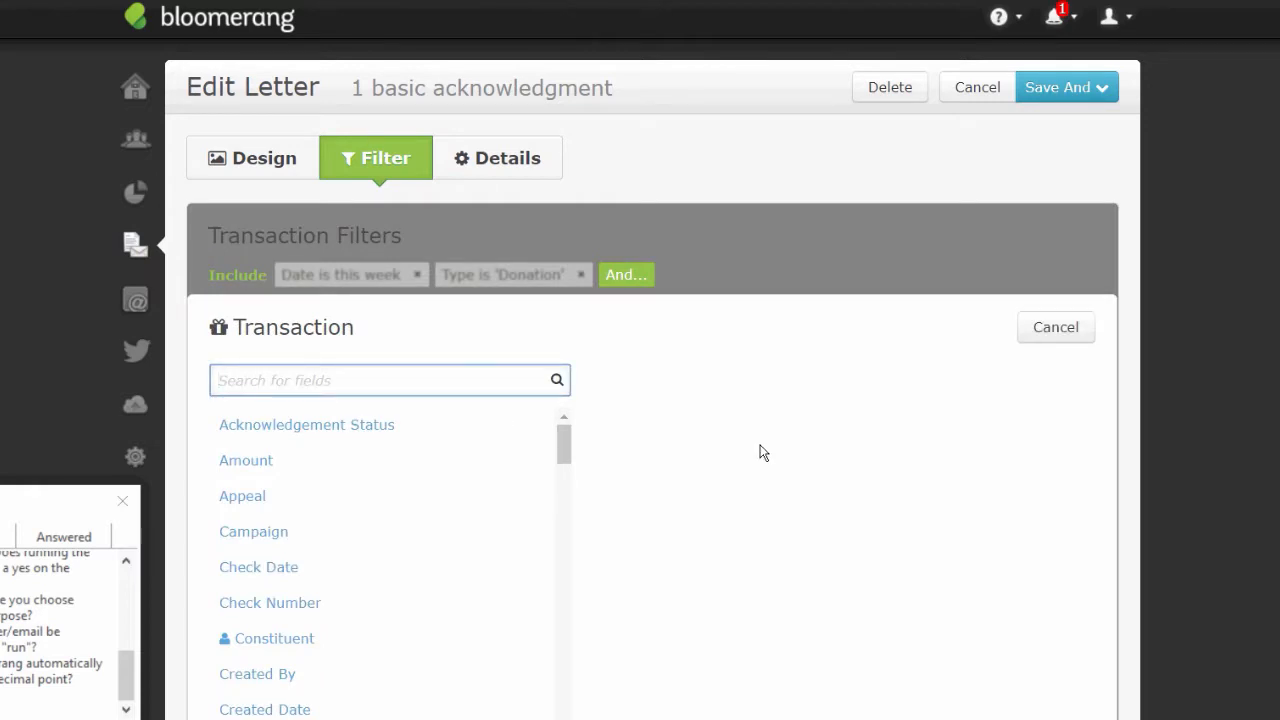
type("ha")
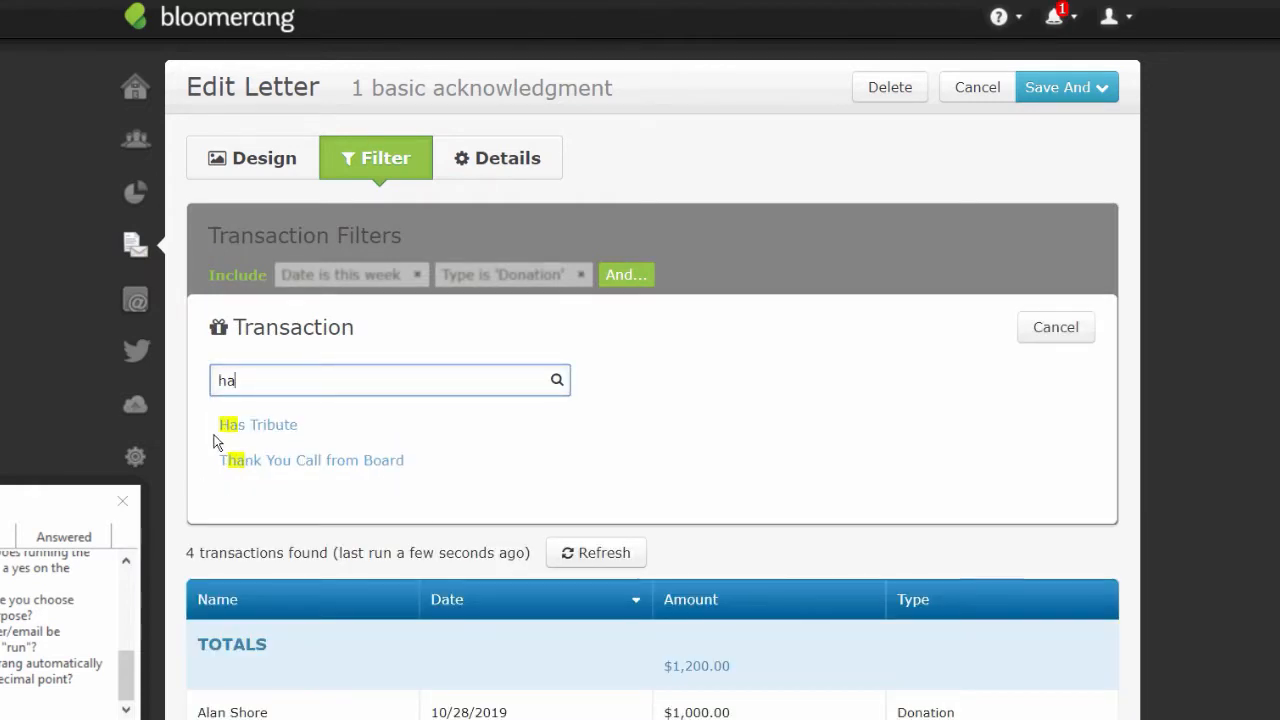
left_click(257, 425)
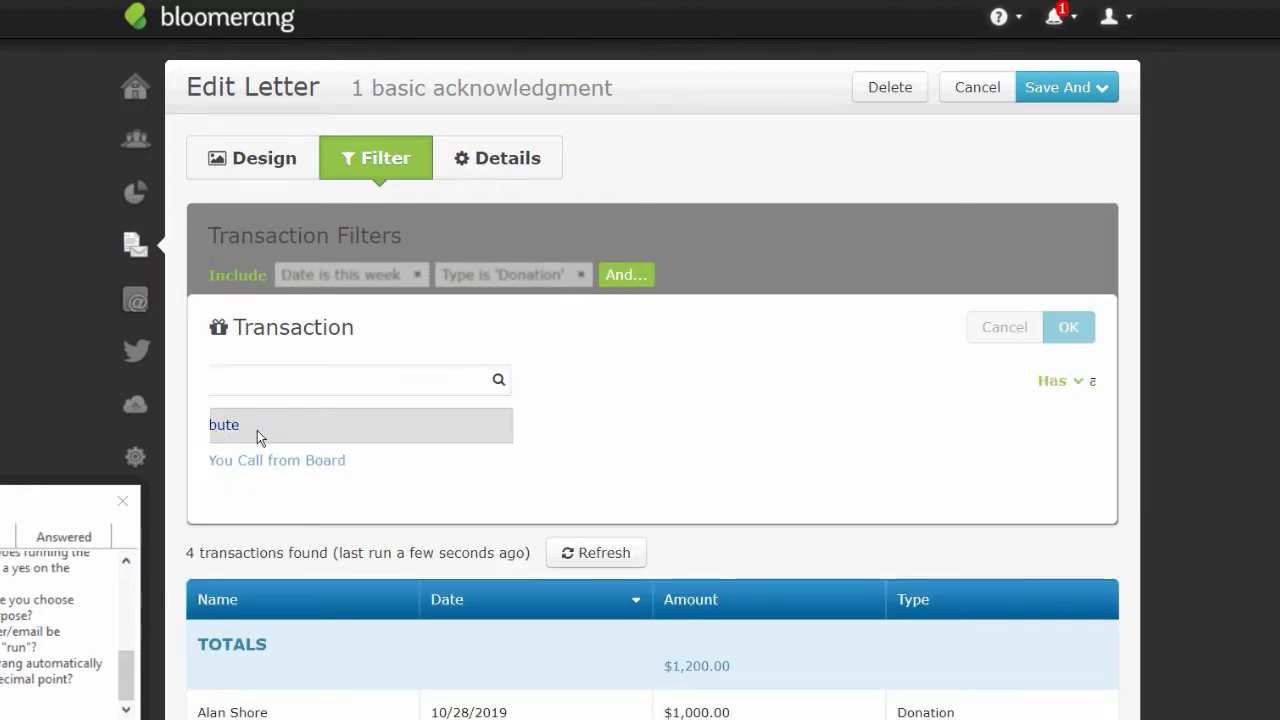
left_click(1068, 327)
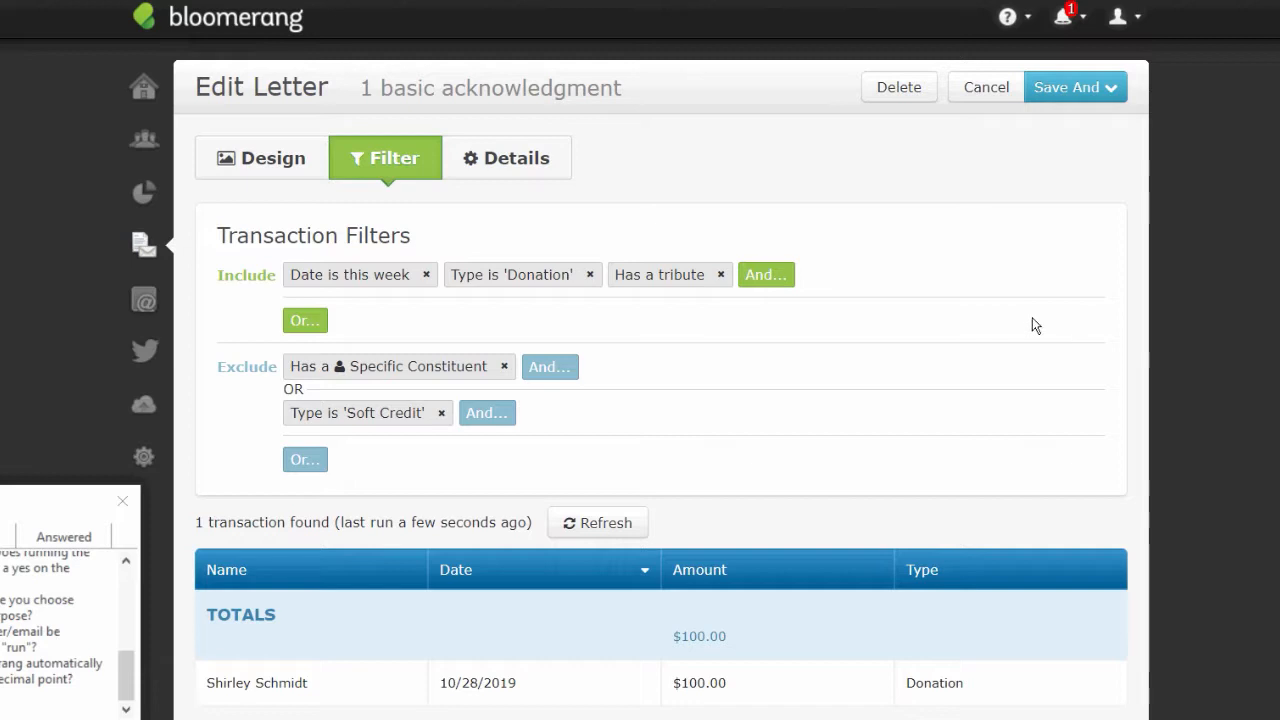
left_click(278, 168)
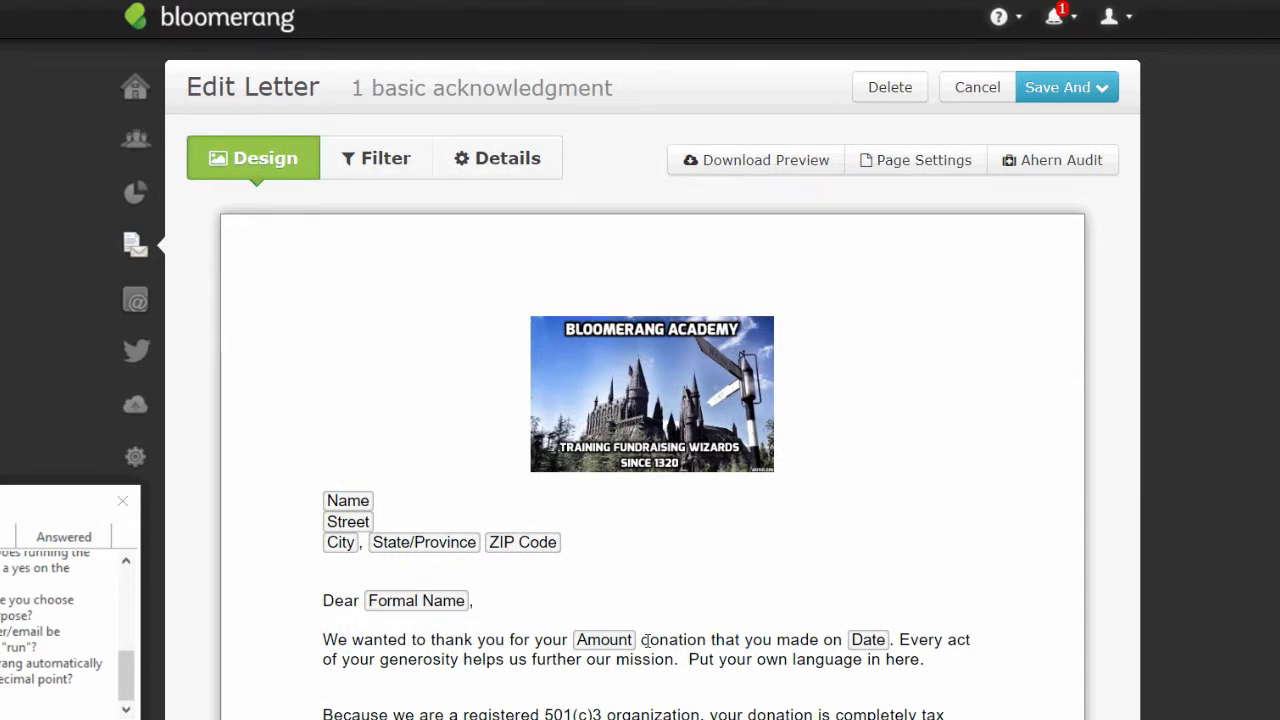
- Delete the period after the Date field and insert the Transaction Tribute Type merge field
left_click(898, 637)
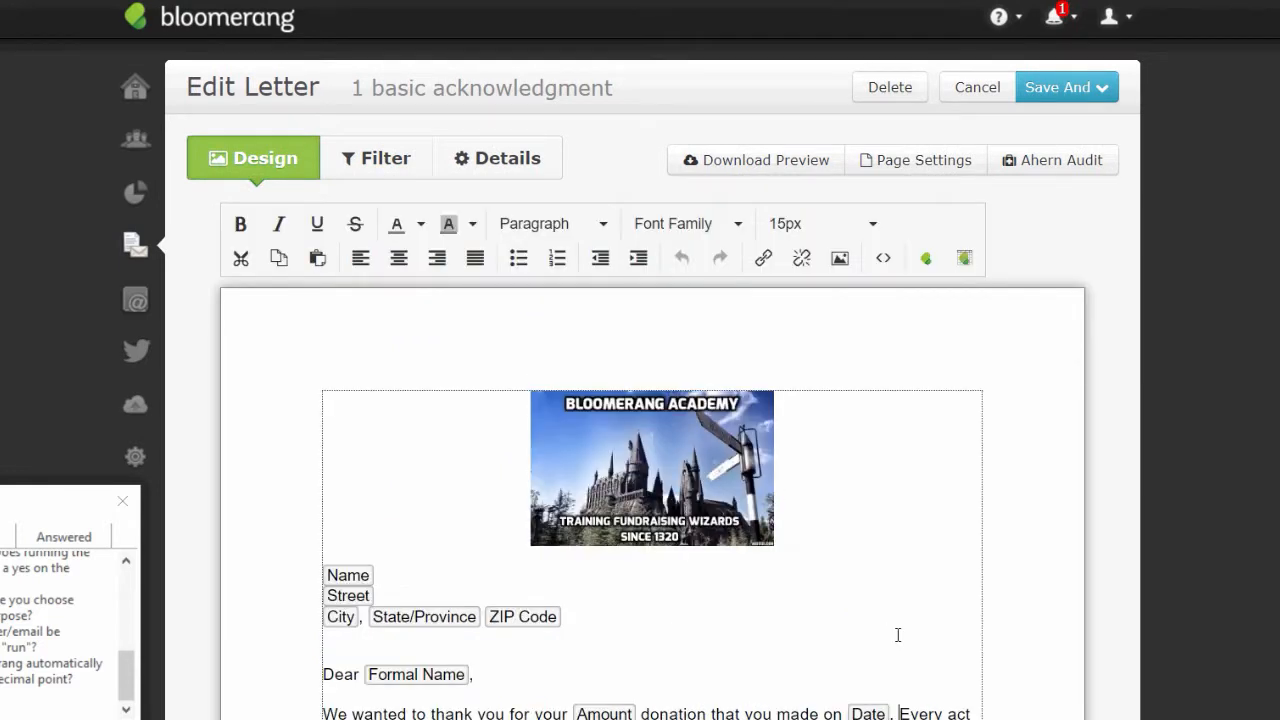
key("BackSpace")
key("BackSpace")
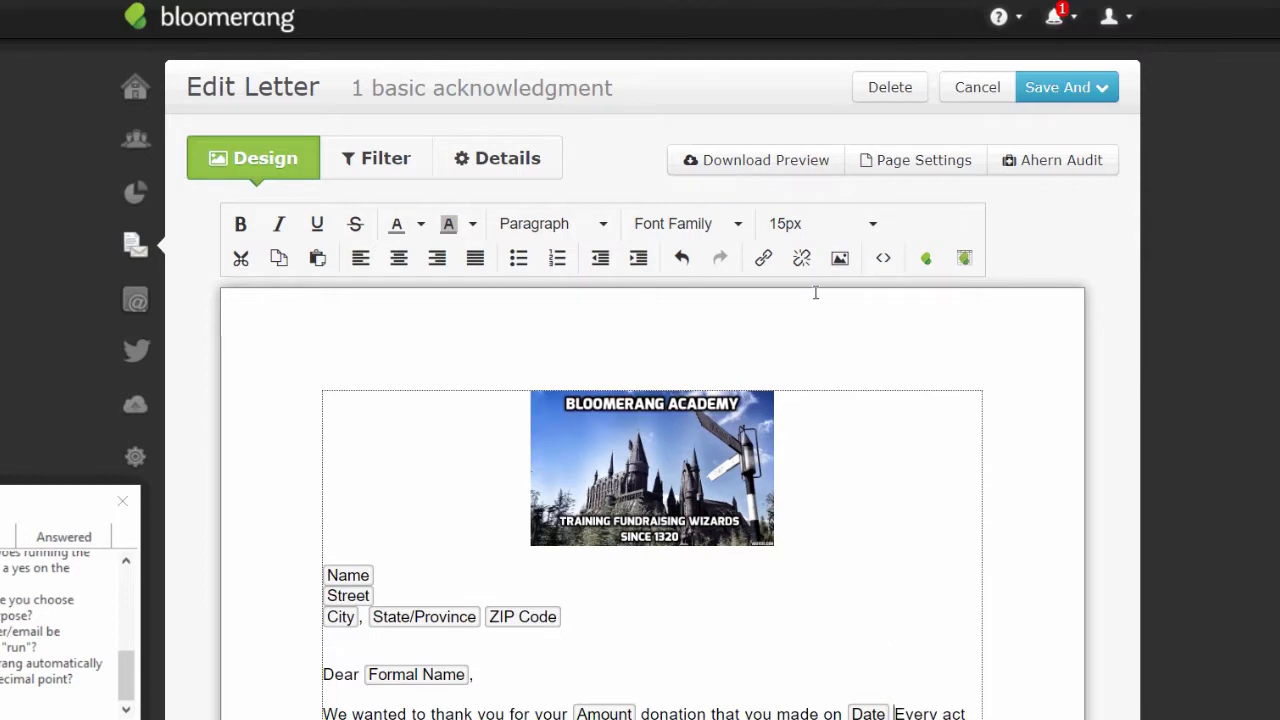
left_click(930, 259)
type("tribute")
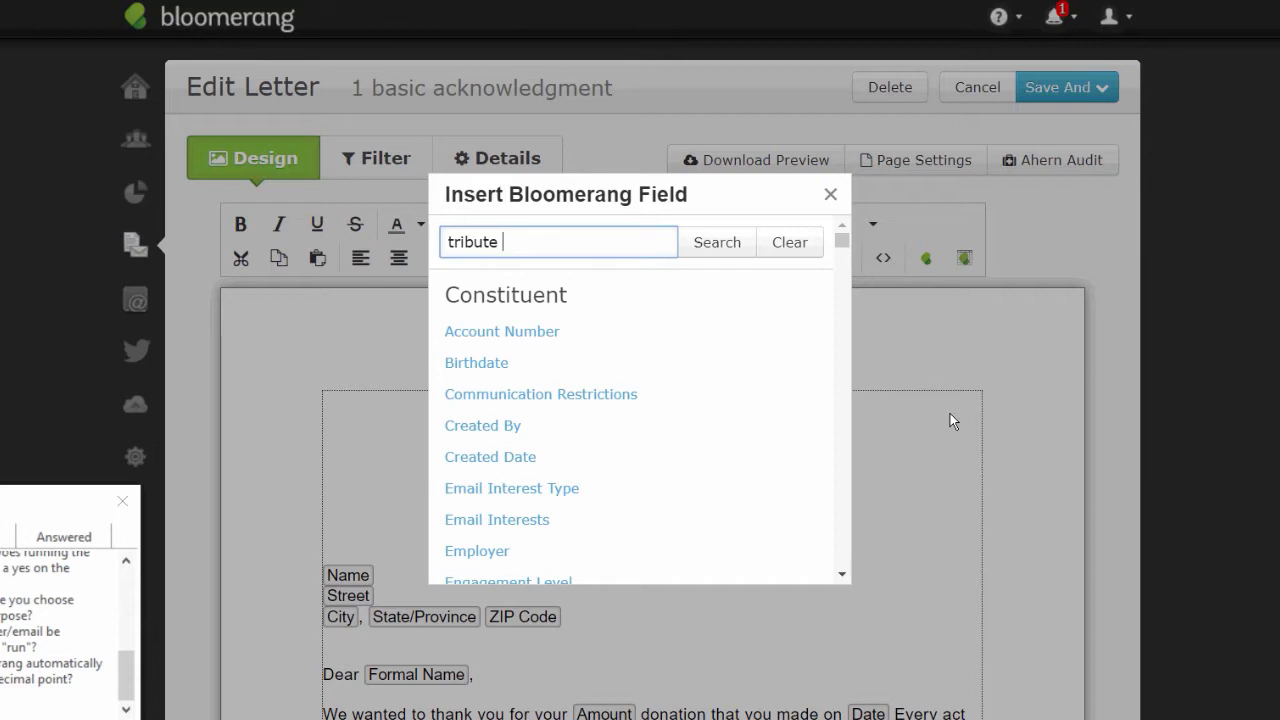
type(" tyep")
key("BackSpace")
key("BackSpace")
left_click(701, 245)
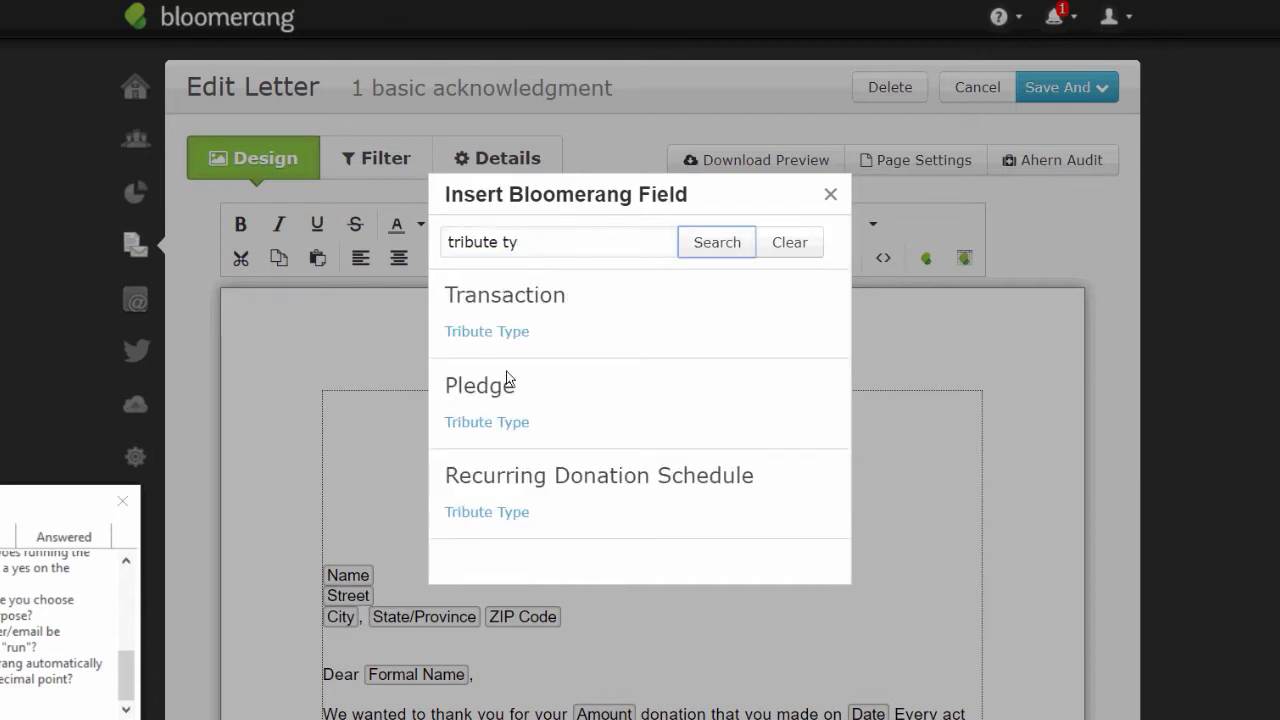
left_click(488, 331)
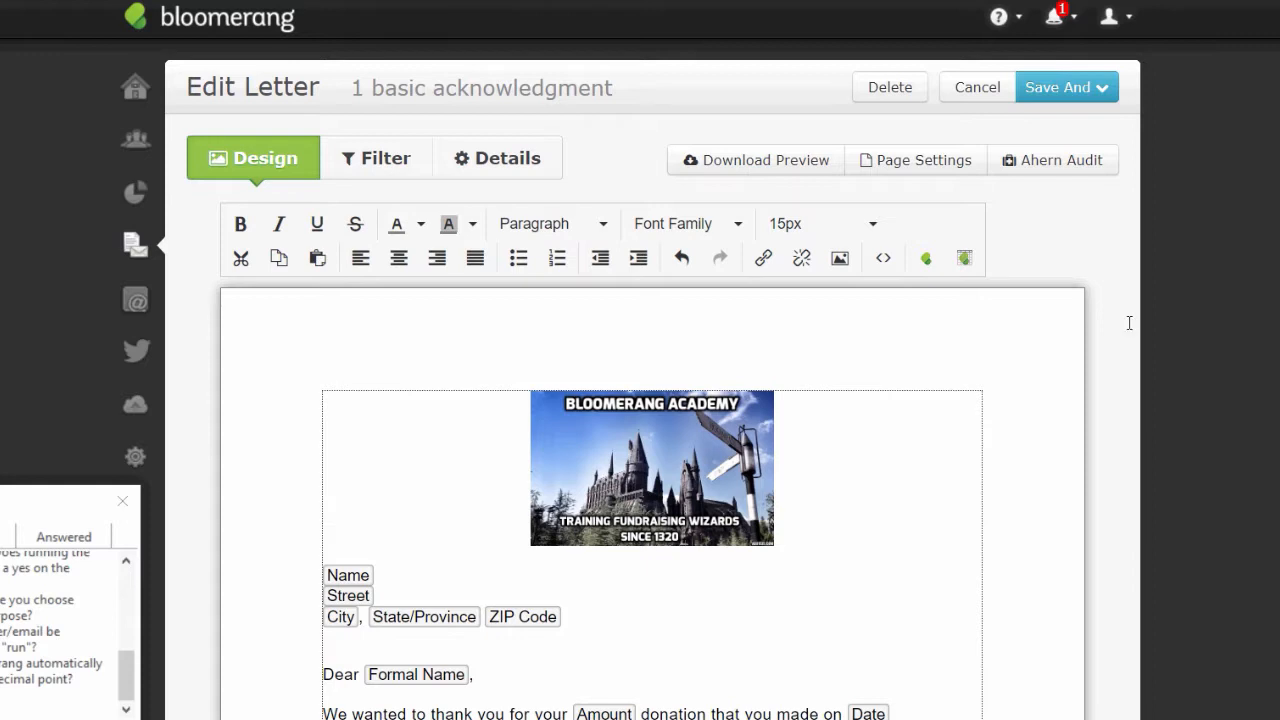
- Insert the Transaction Tribute merge field right after the Tribute Type field
left_click(926, 258)
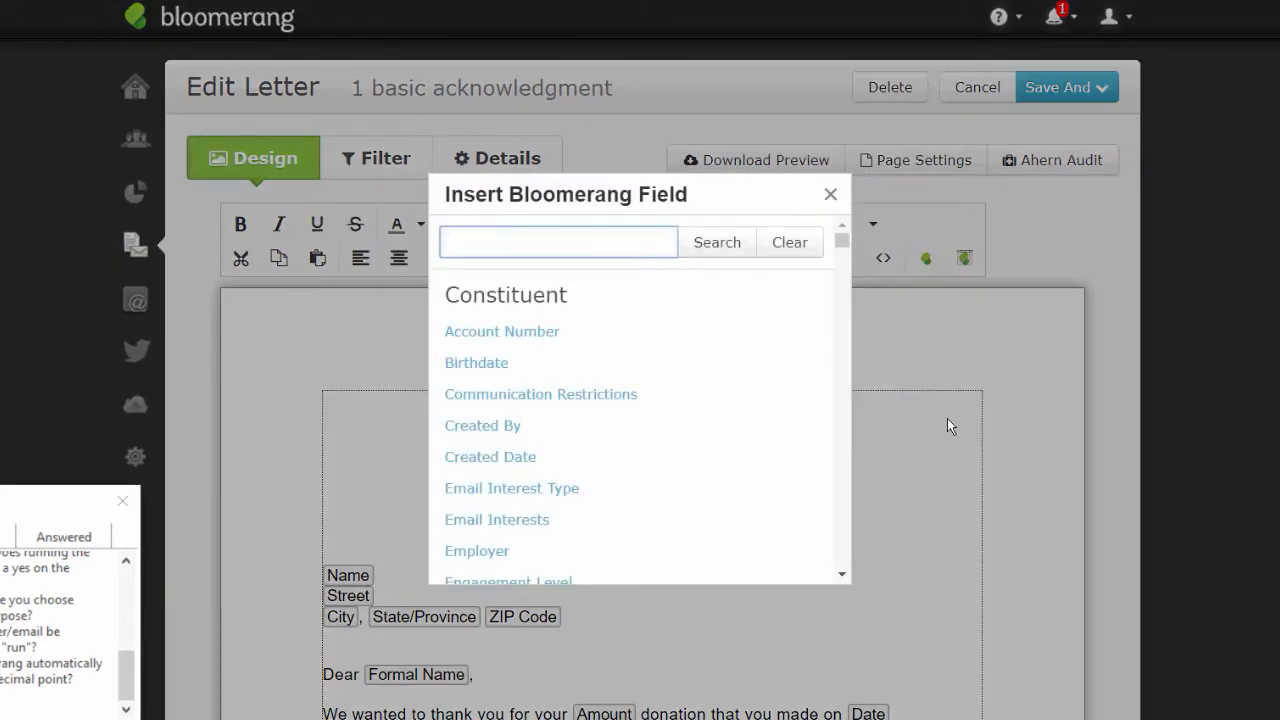
type("tribute")
left_click(722, 249)
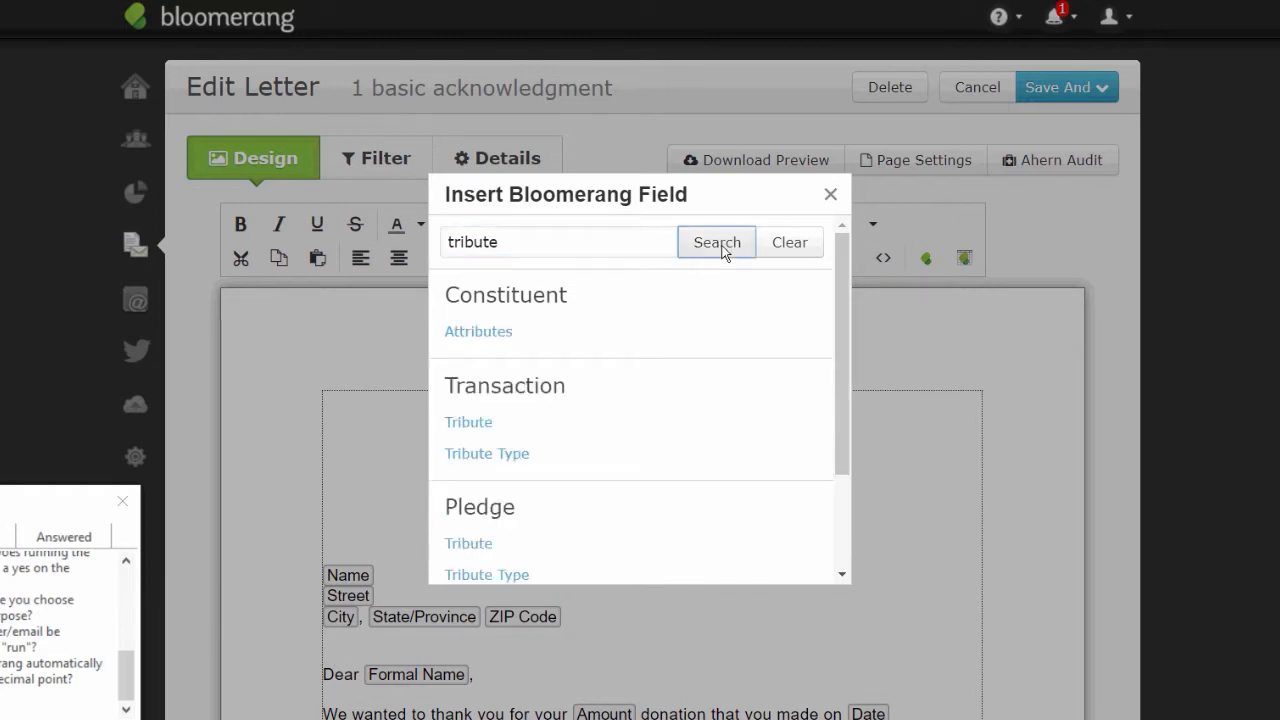
left_click(468, 422)
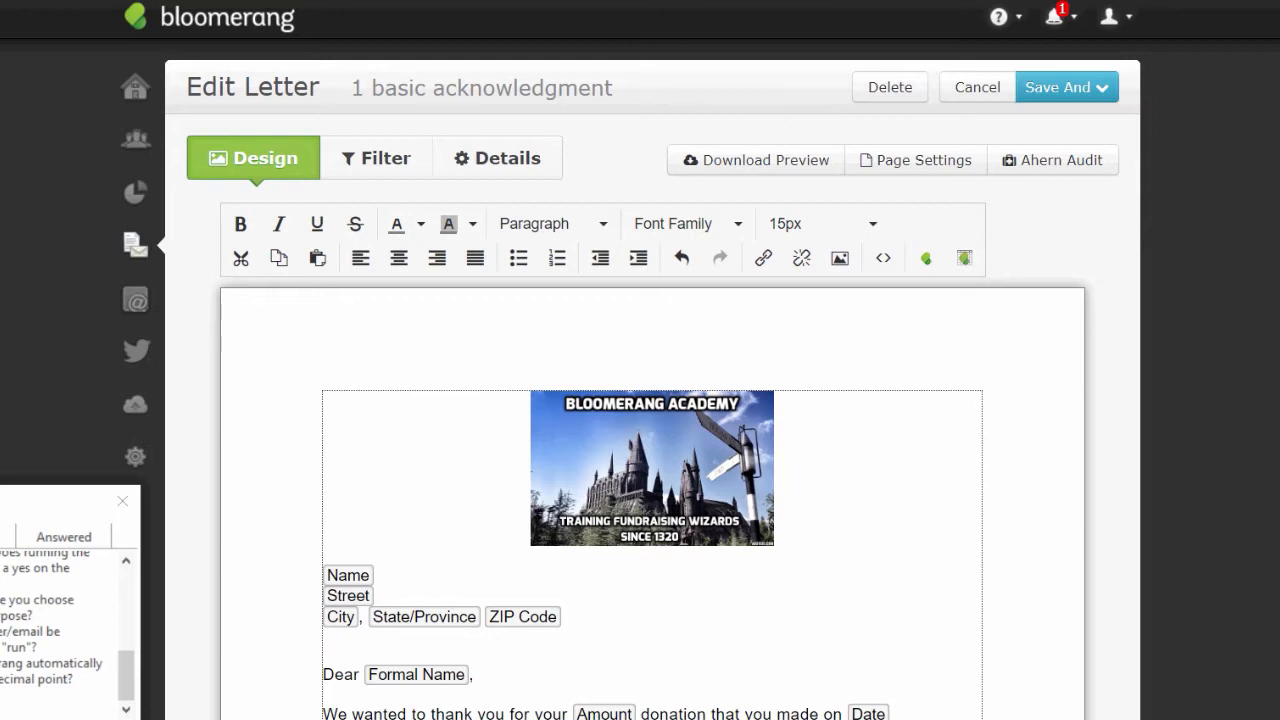
scroll(652, 400, "down", 3)
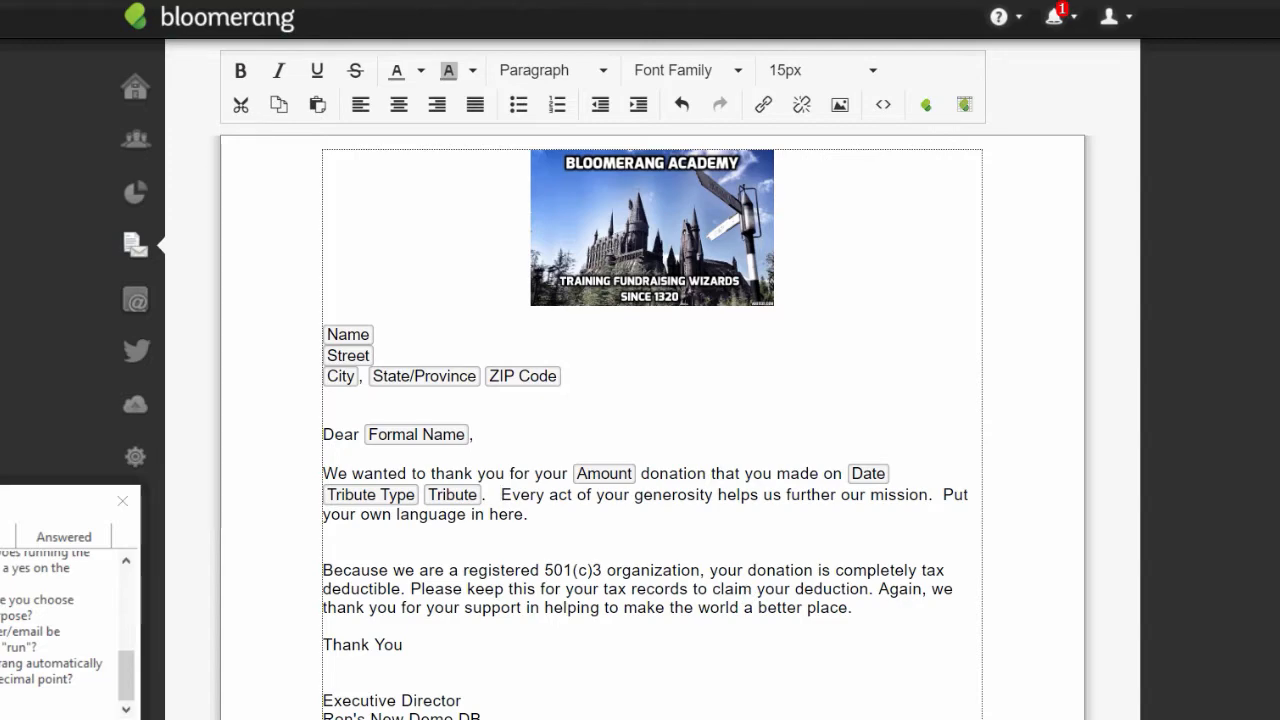
scroll(652, 400, "up", 3)
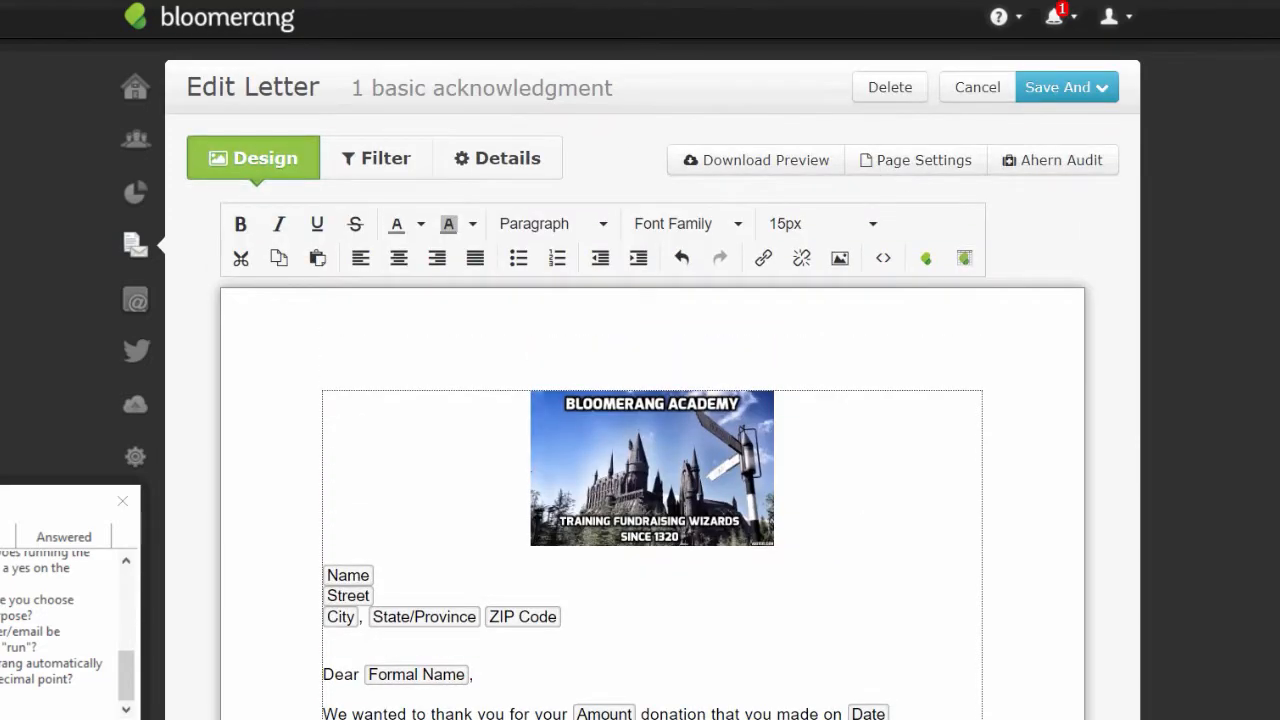
- Save and preview the letter, checking which recipients would be skipped
left_click(1093, 95)
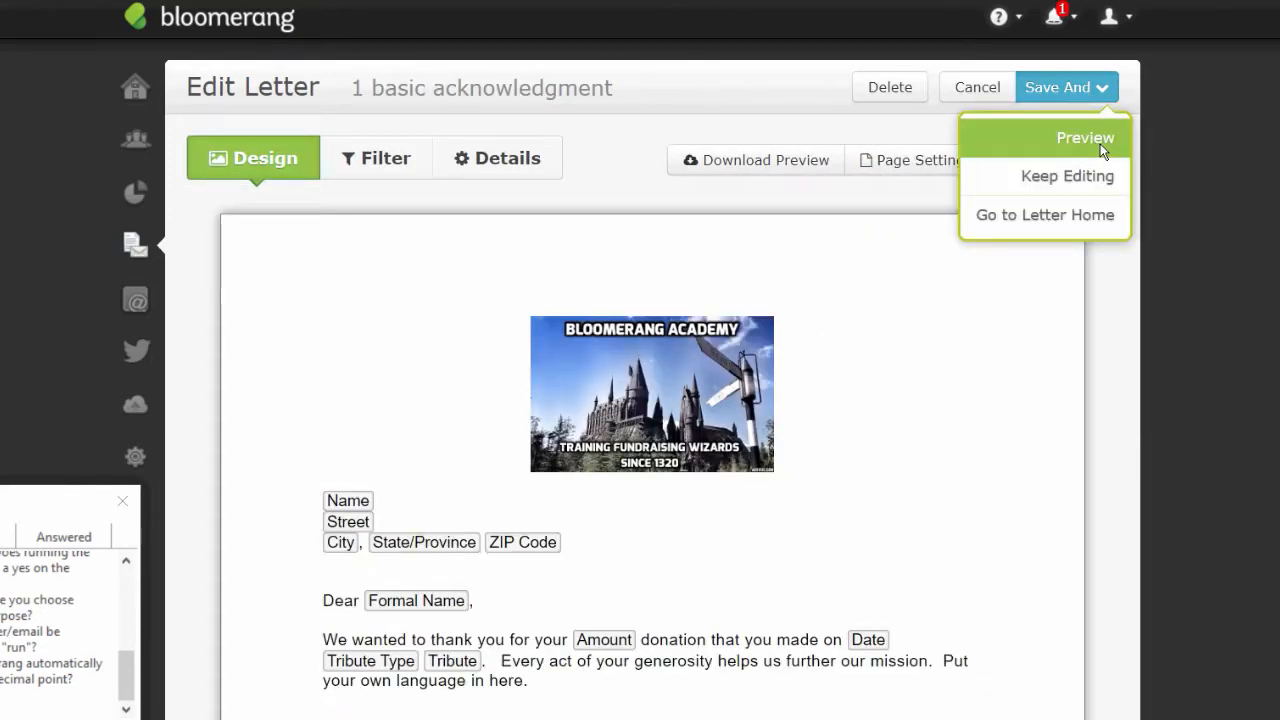
left_click(1091, 143)
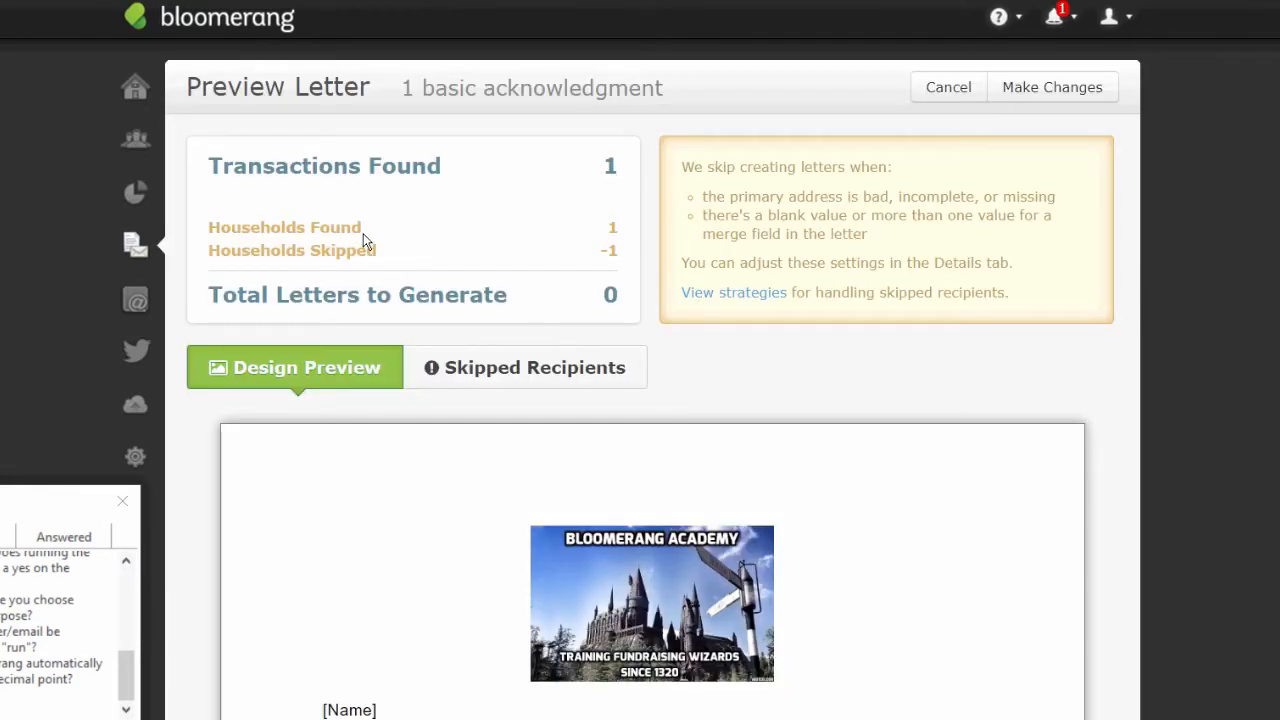
left_click(478, 370)
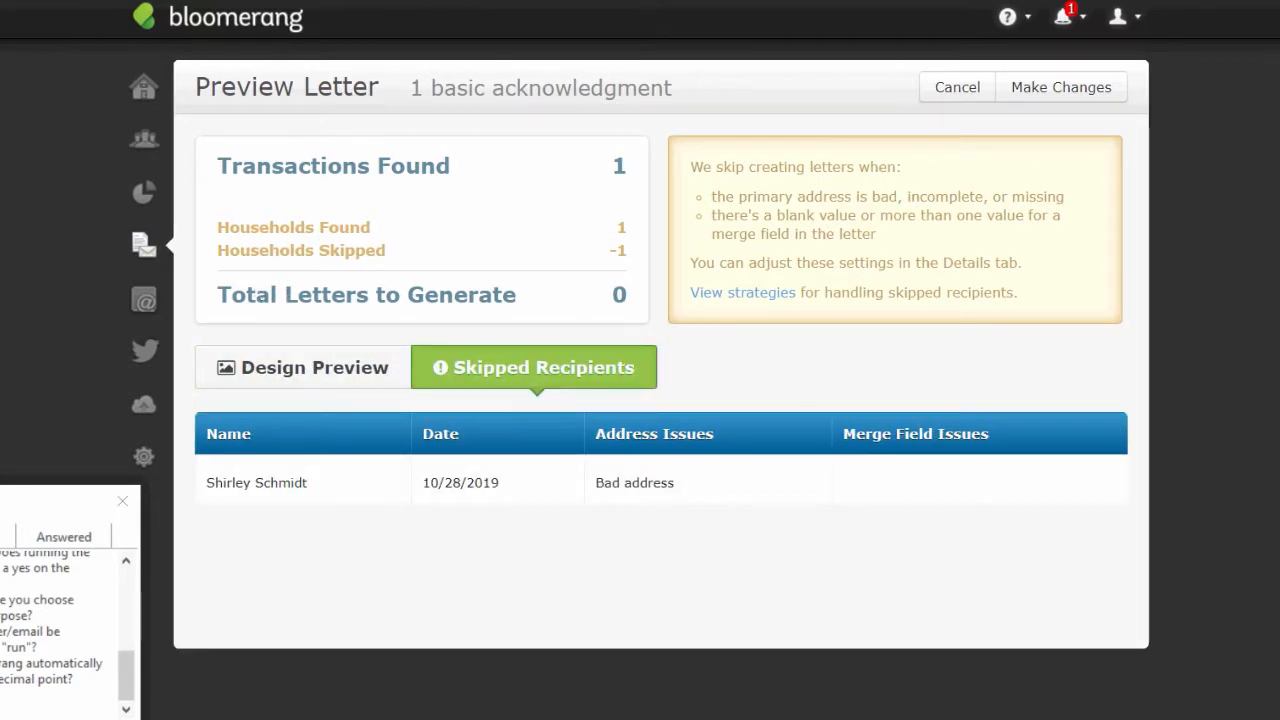
left_click(1066, 93)
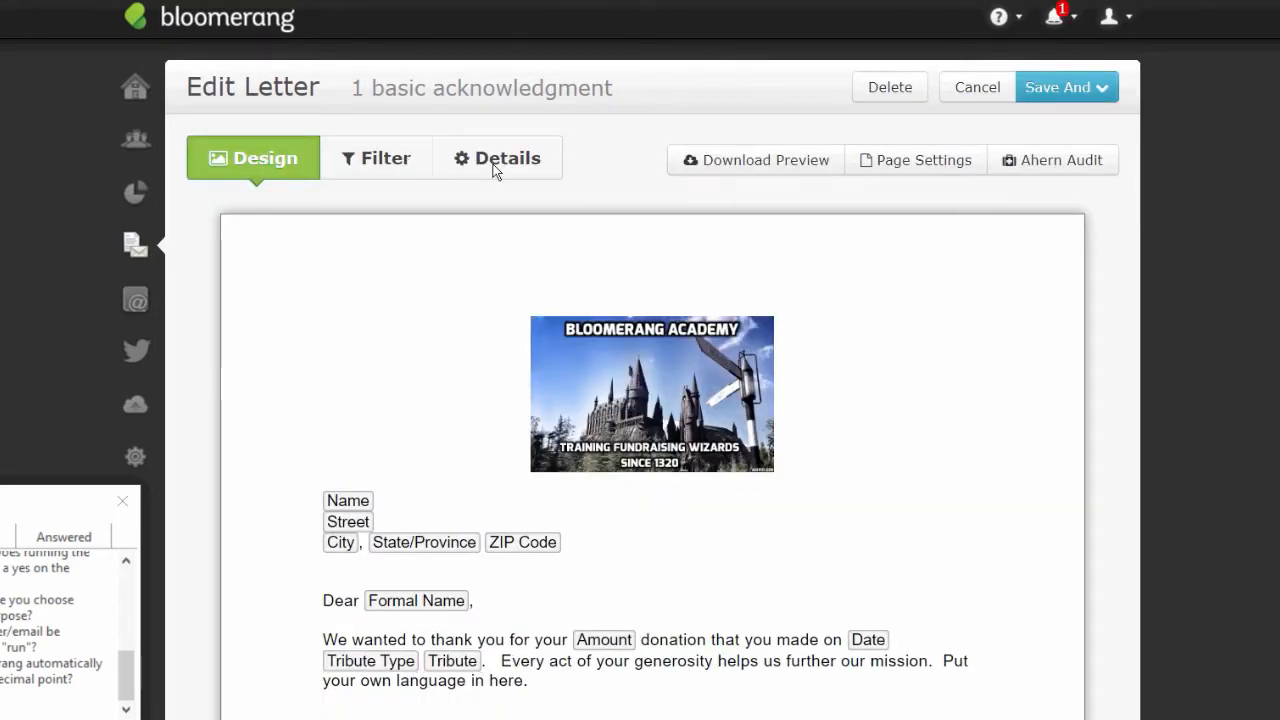
- Allow bad or missing addresses and blank merge fields, then save, preview and resume editing
left_click(494, 162)
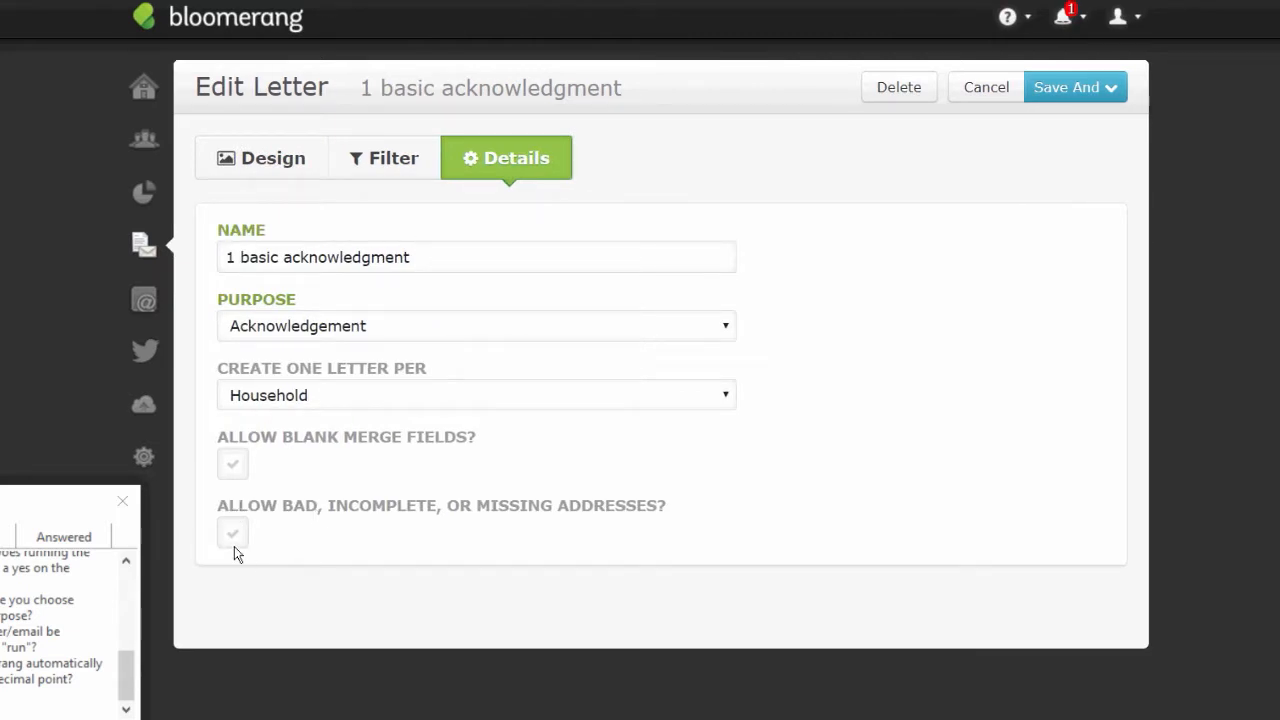
left_click(234, 544)
left_click(232, 465)
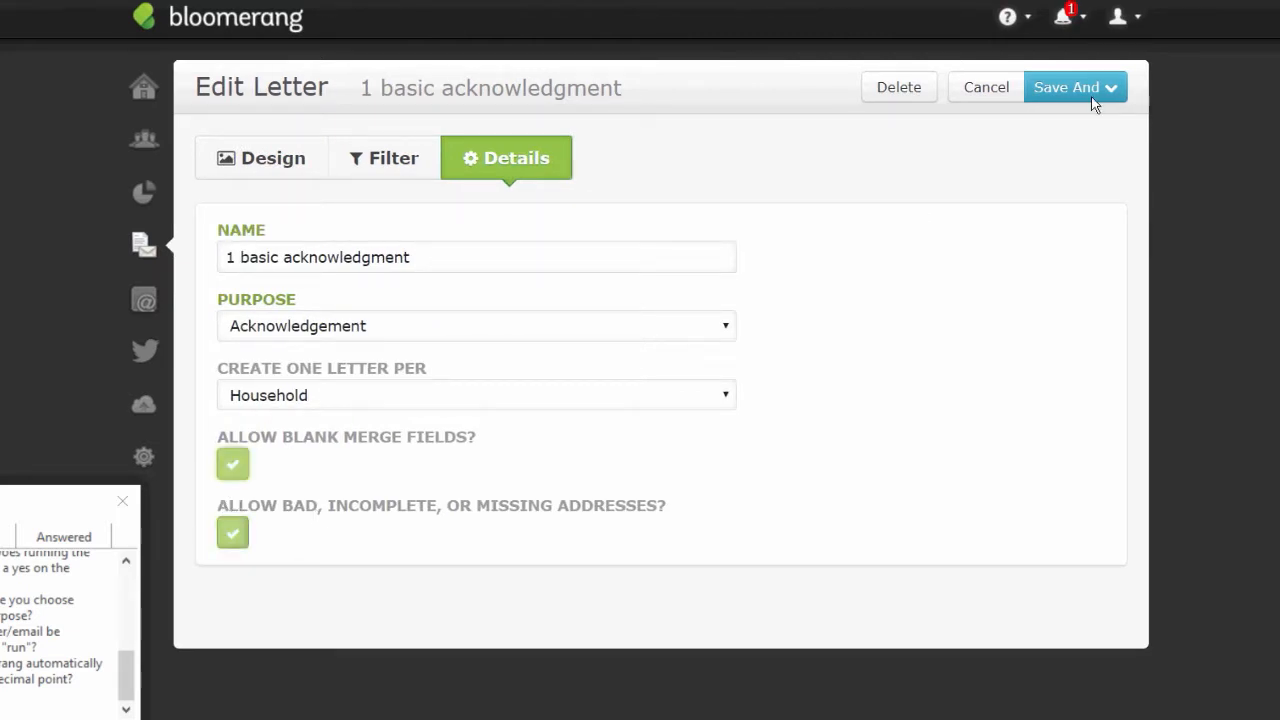
left_click(1092, 97)
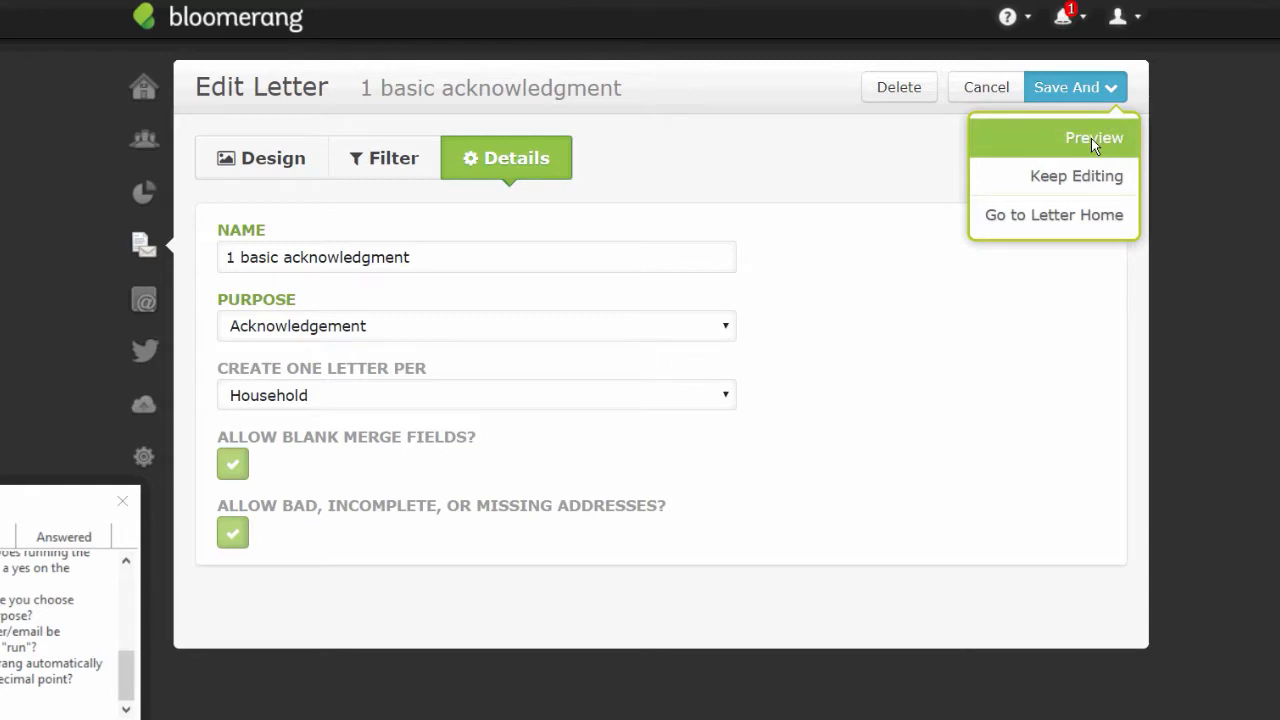
left_click(1091, 138)
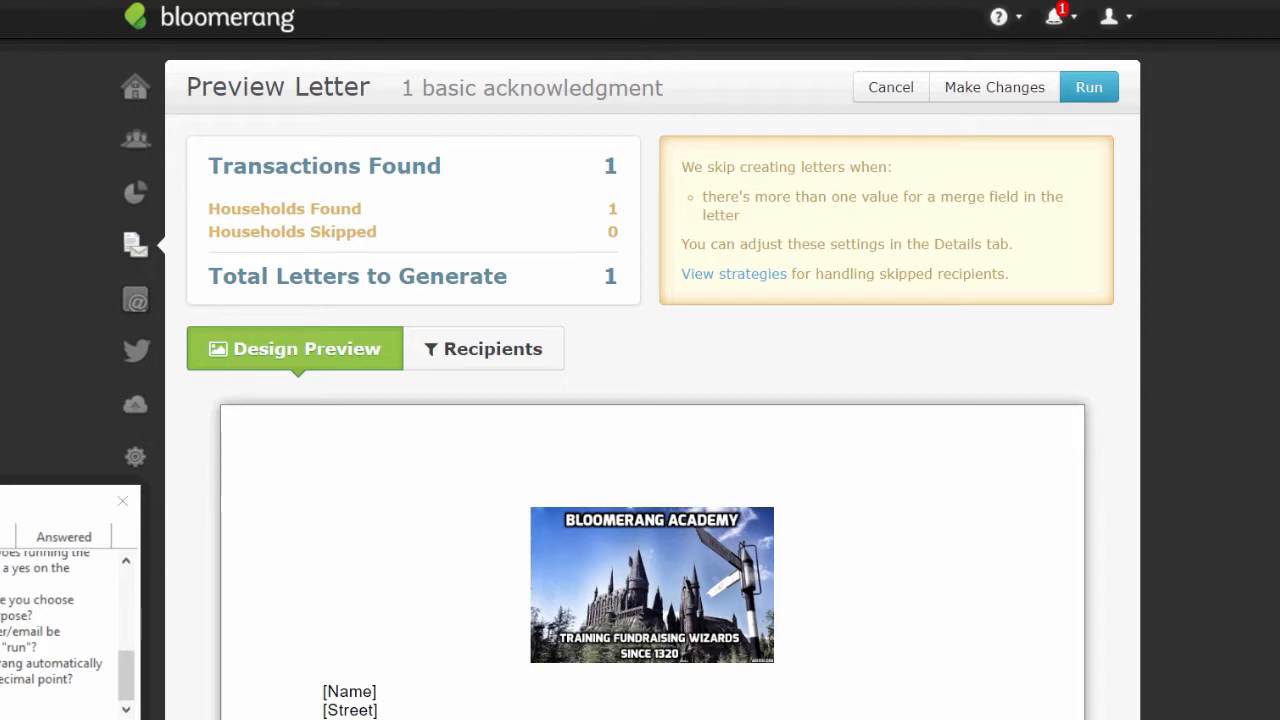
left_click(1015, 90)
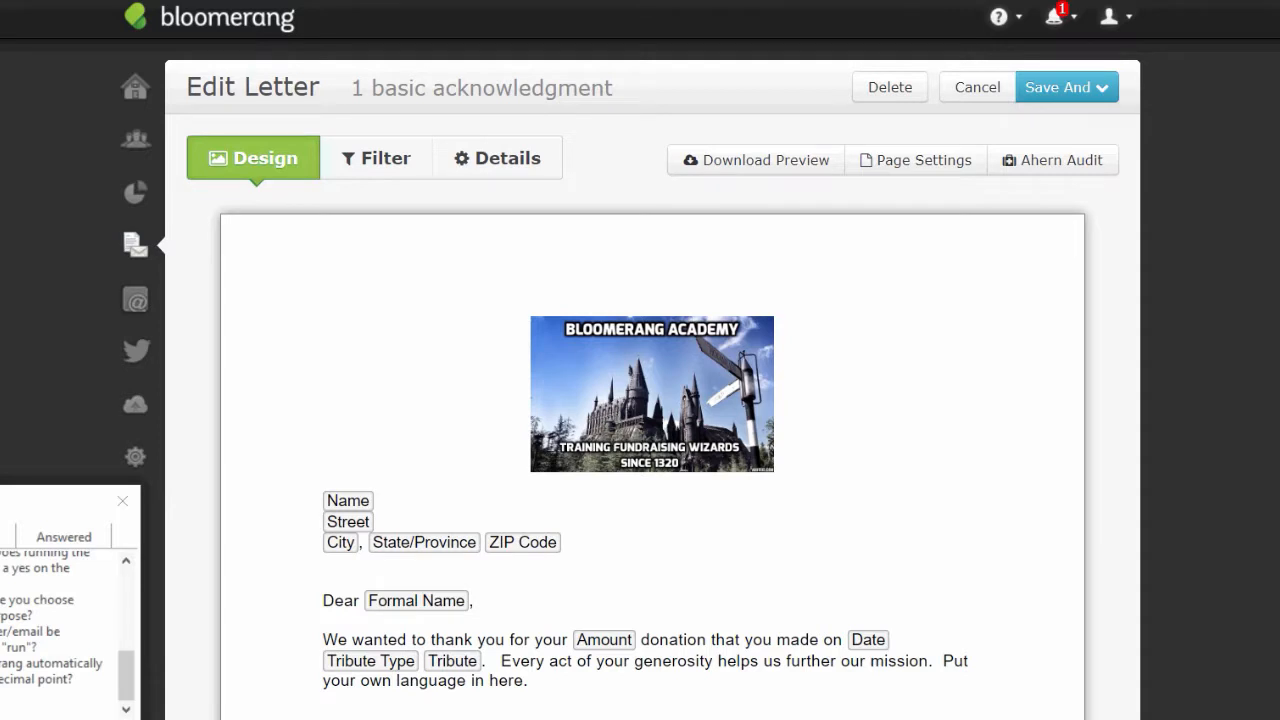
- Change the letter's transaction type filter from Donation to Pledge Payment and remove the tribute condition
left_click(365, 172)
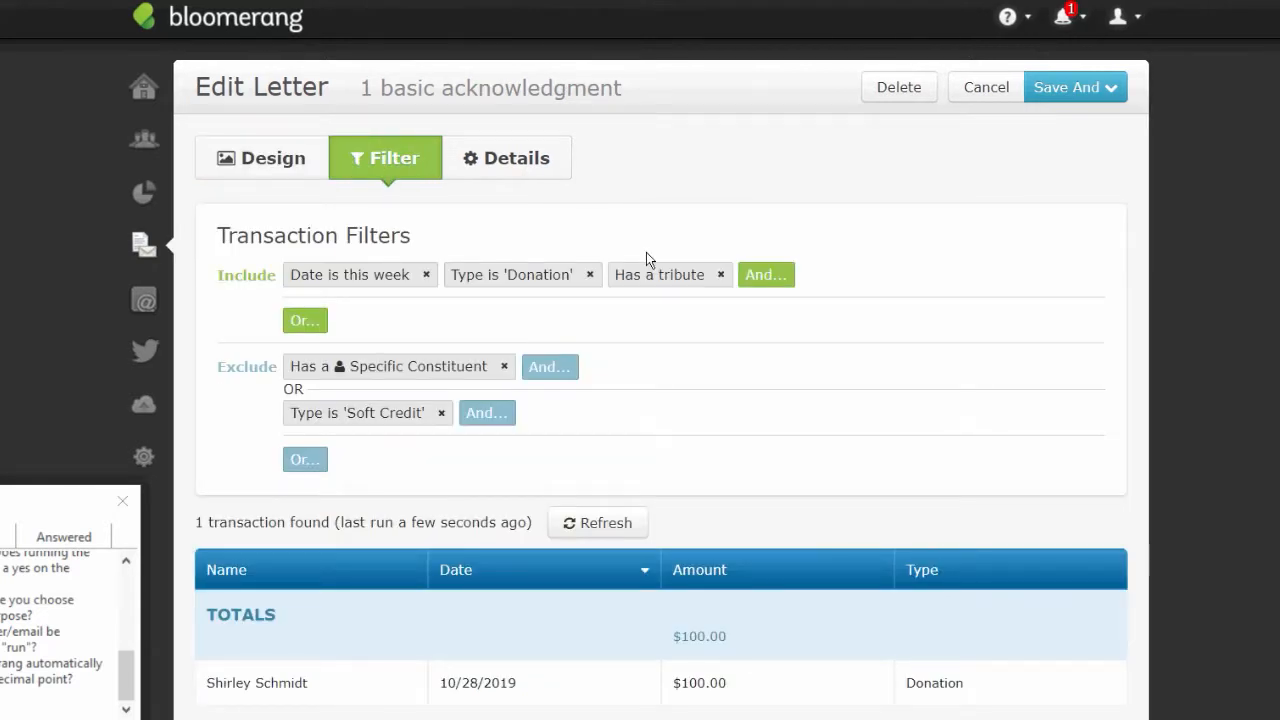
left_click(536, 283)
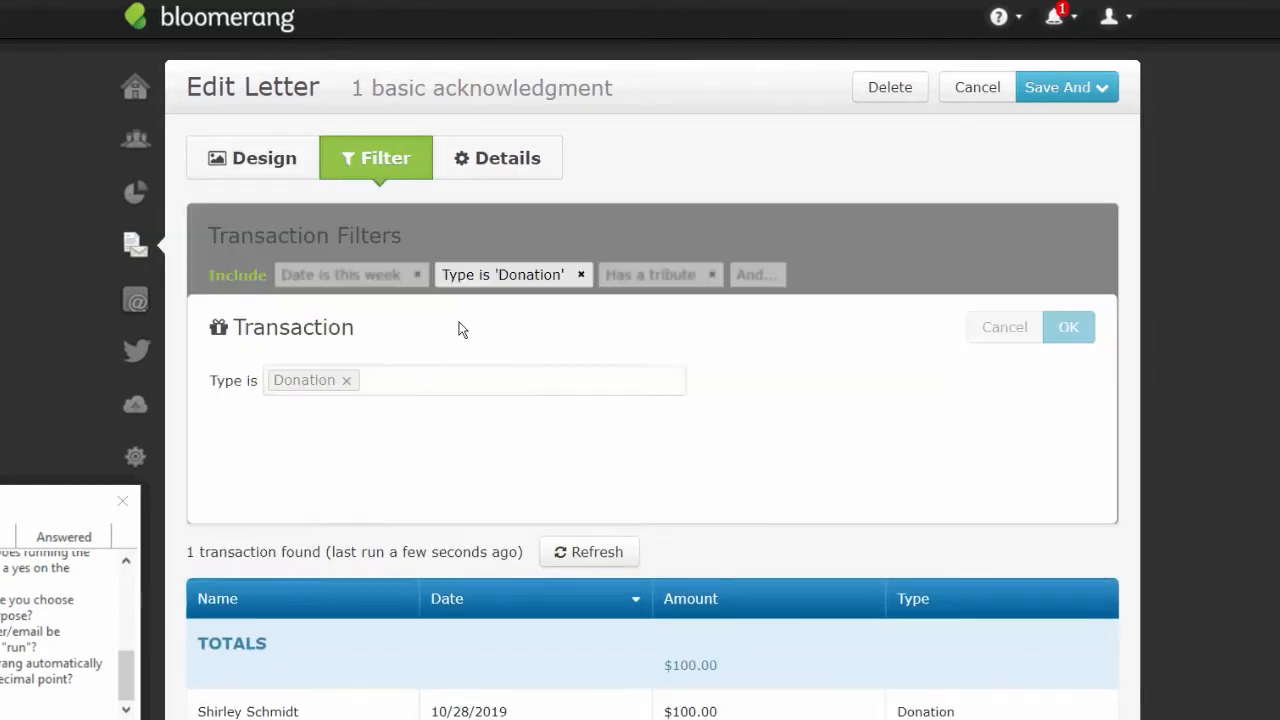
left_click(347, 381)
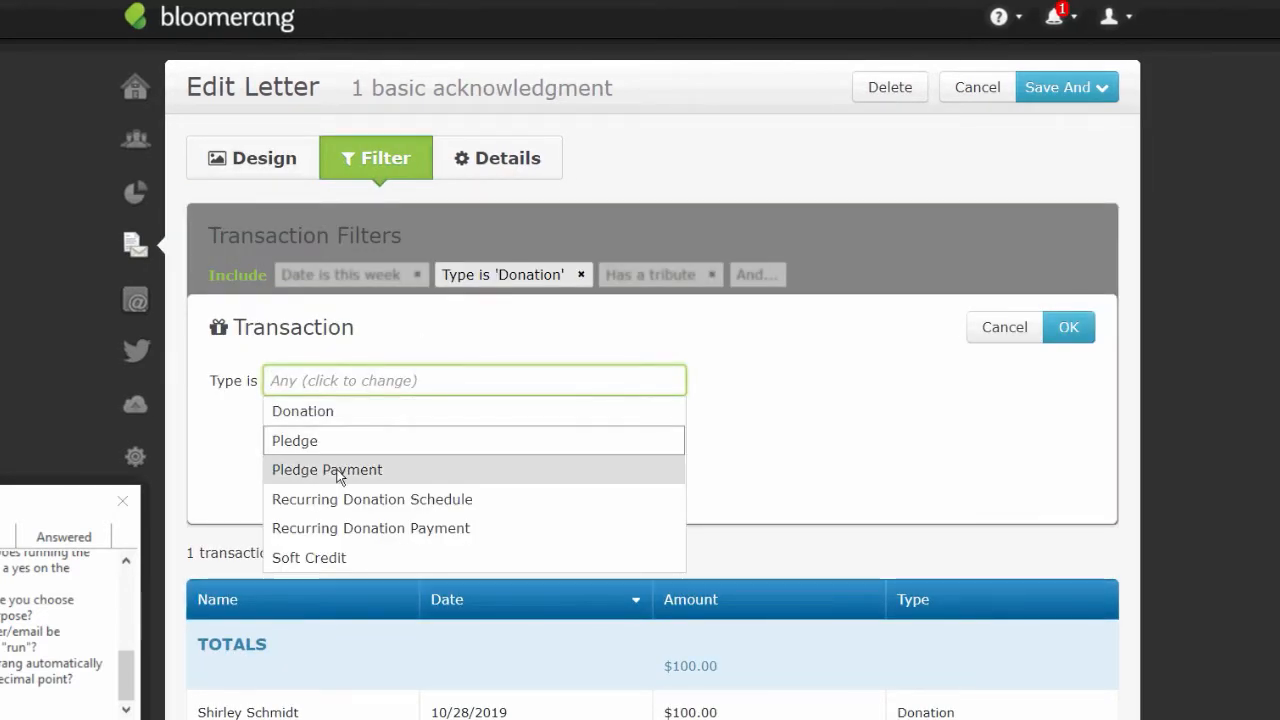
left_click(339, 478)
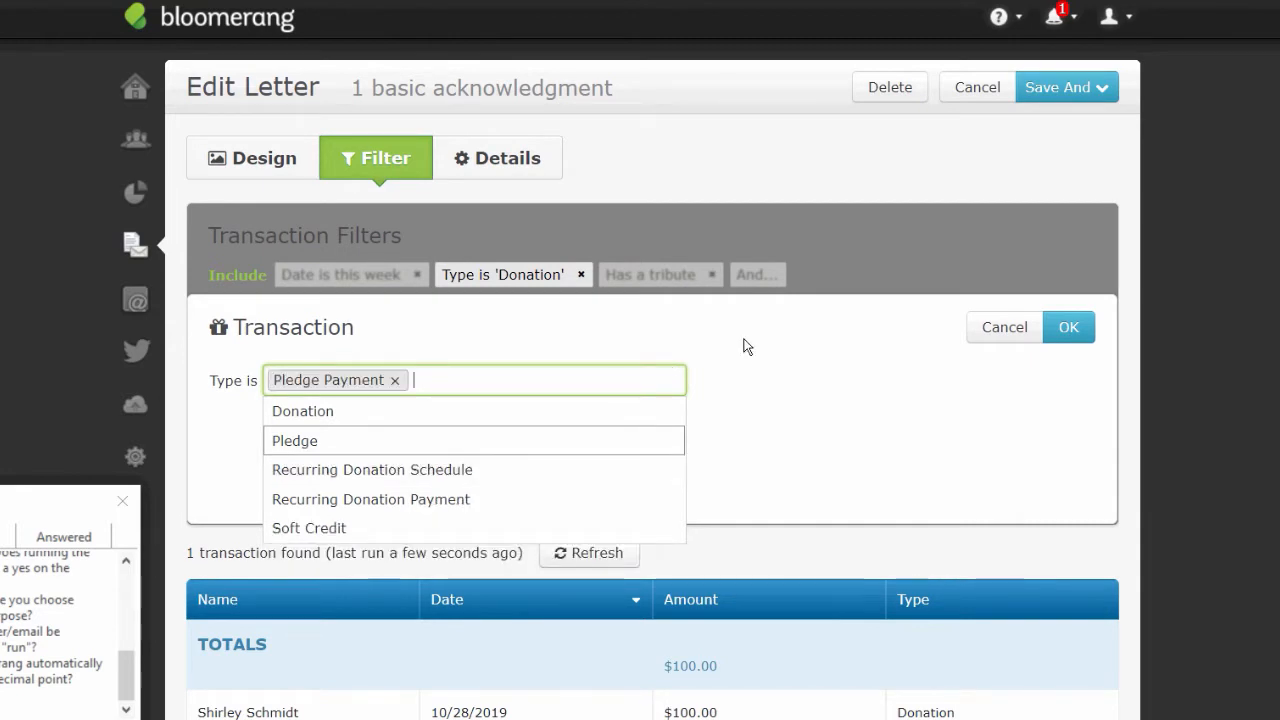
left_click(1068, 327)
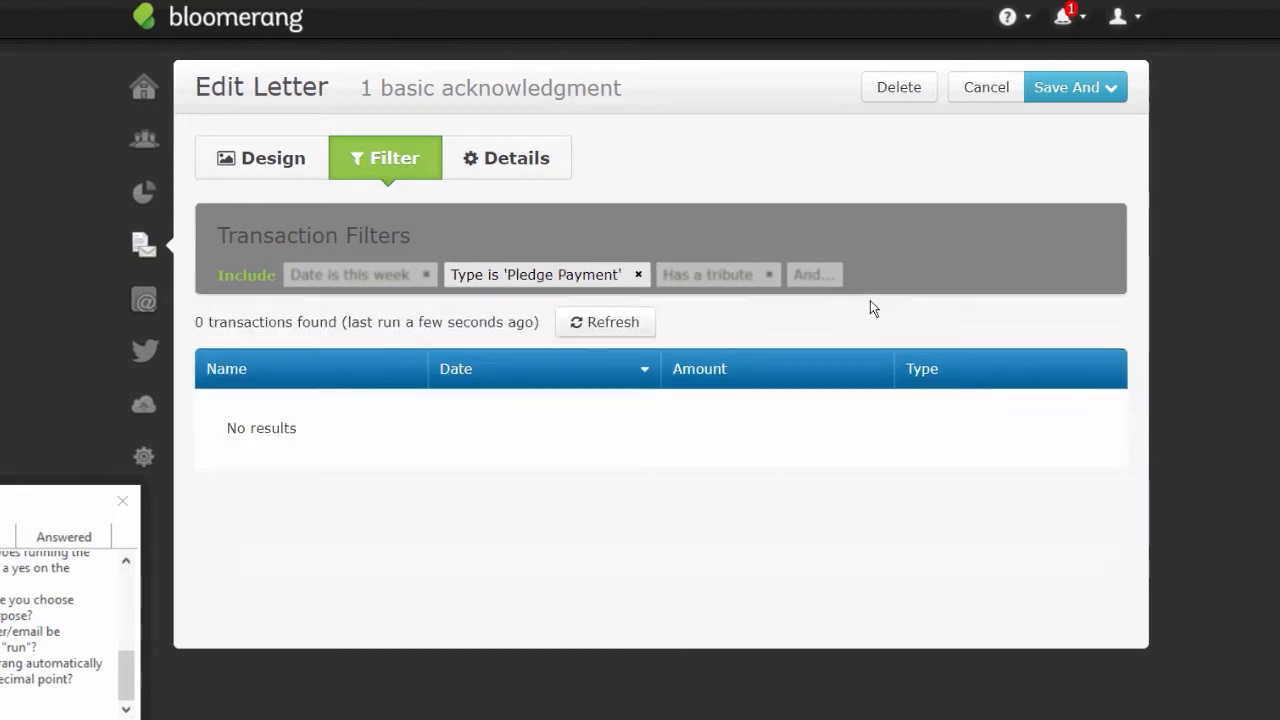
left_click(769, 275)
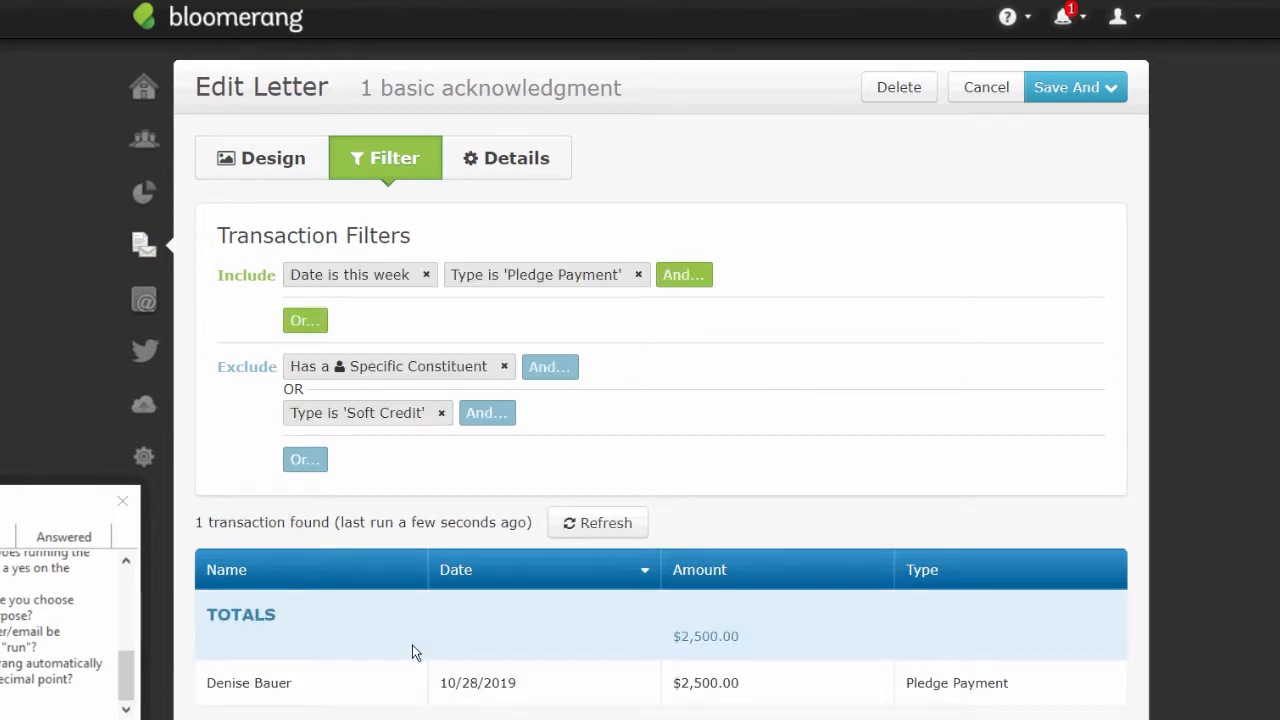
left_click(269, 168)
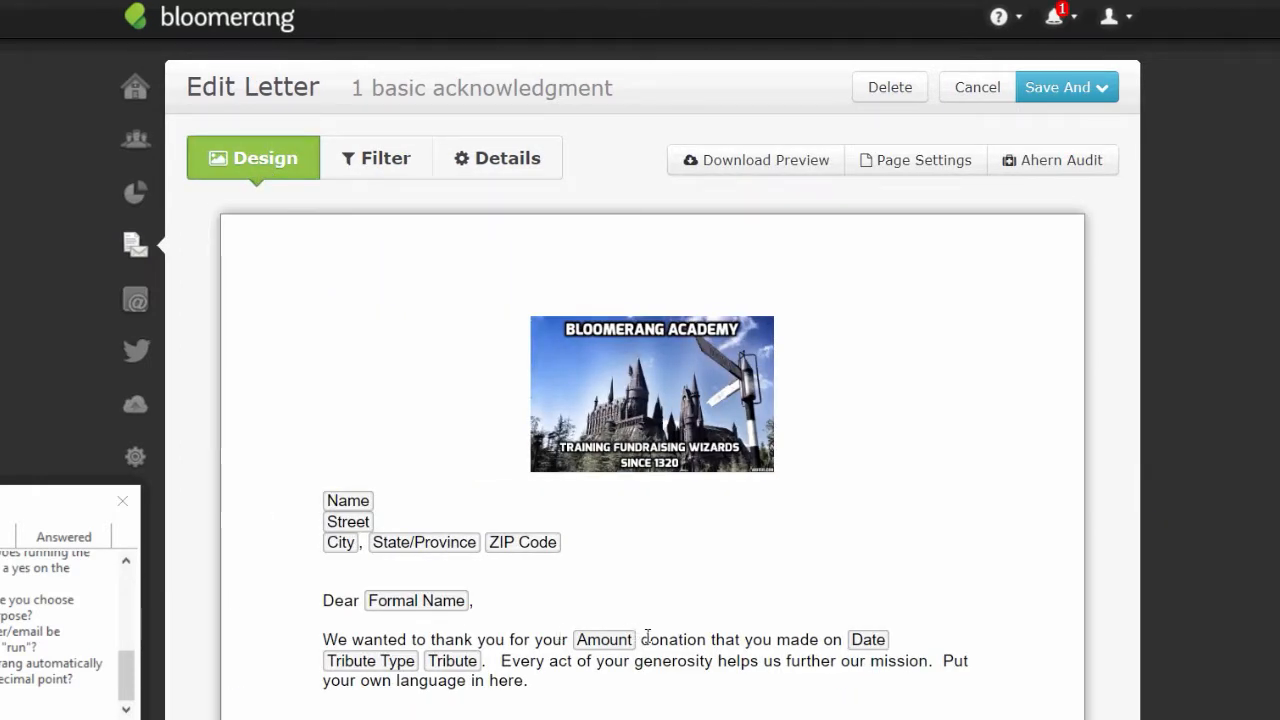
- Replace 'donation' with 'payment' in the body and join the next sentence with 'on your'
left_click(645, 640)
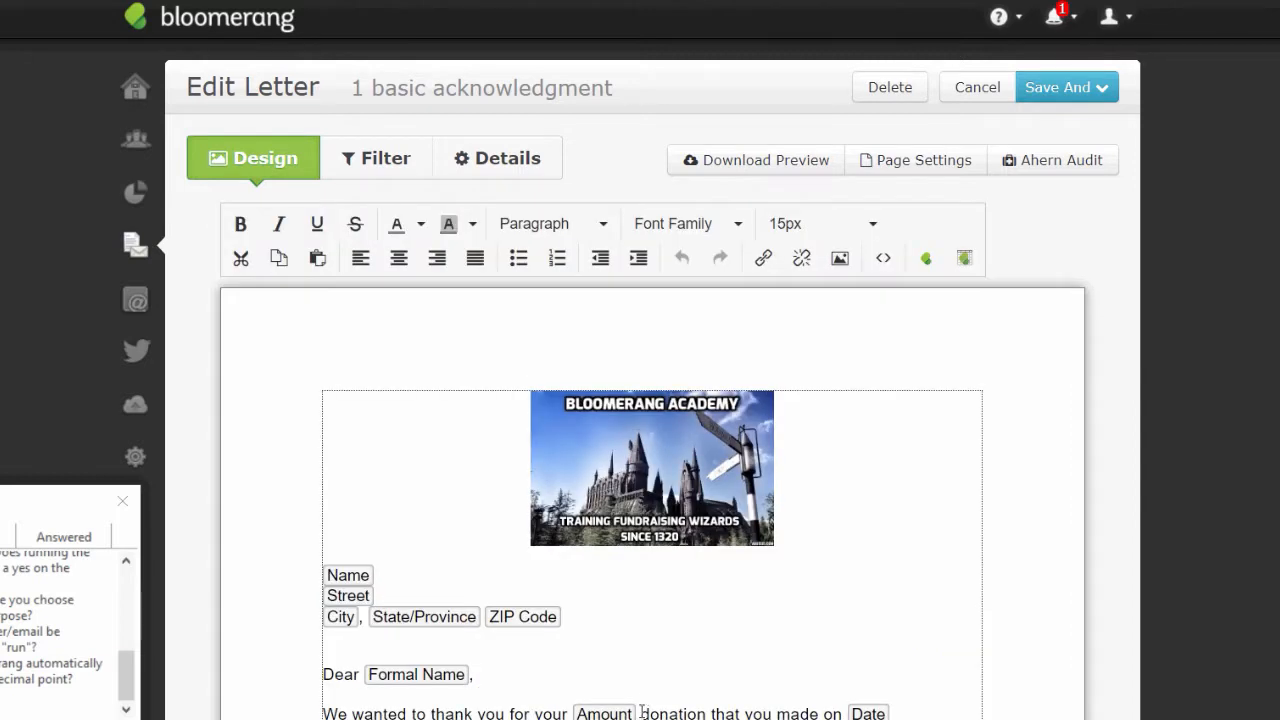
left_click_drag(641, 713, 710, 713)
type("payment")
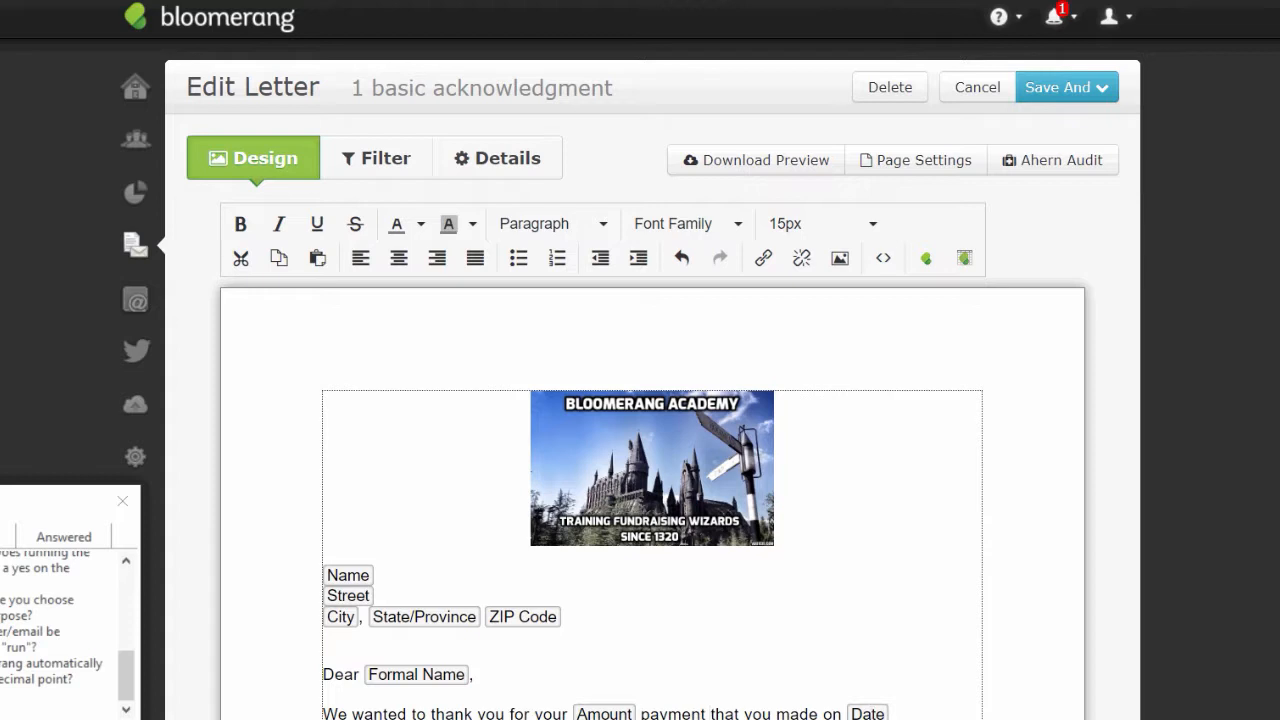
key("BackSpace")
type("on your")
- Insert the Pledge Amount merge field into the thank-you sentence
left_click(925, 262)
type("ple")
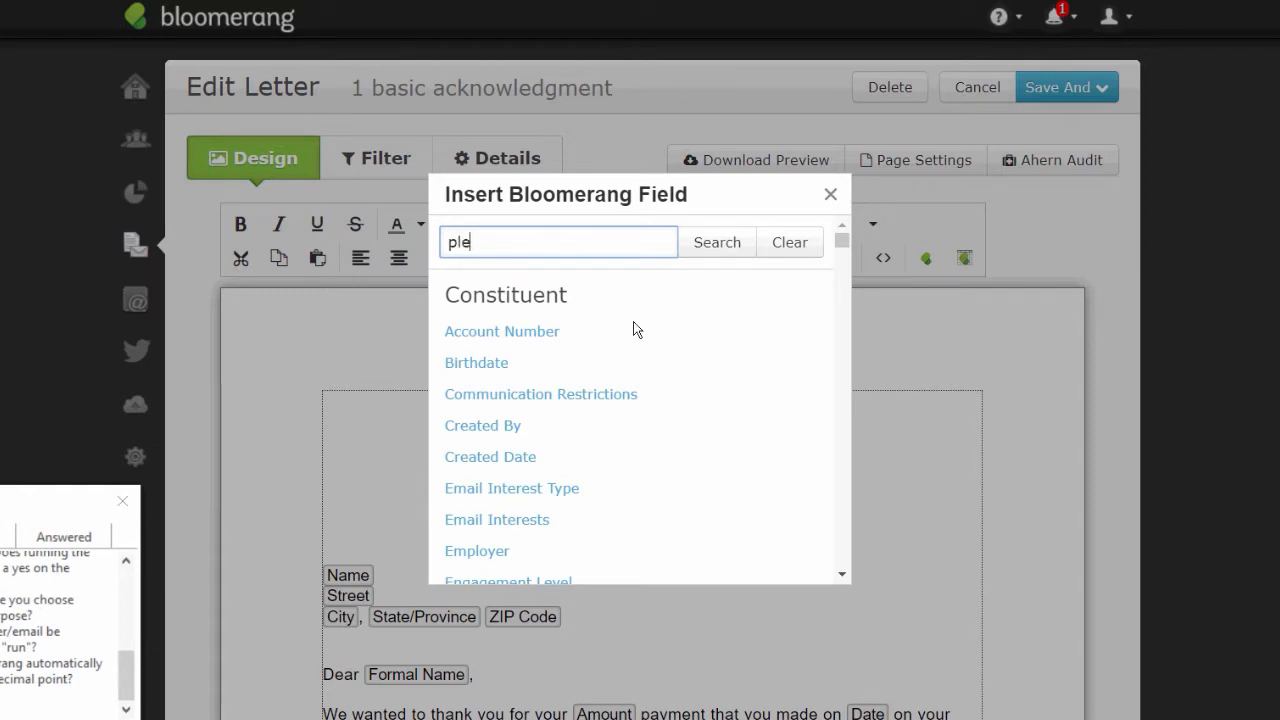
type("dge amount")
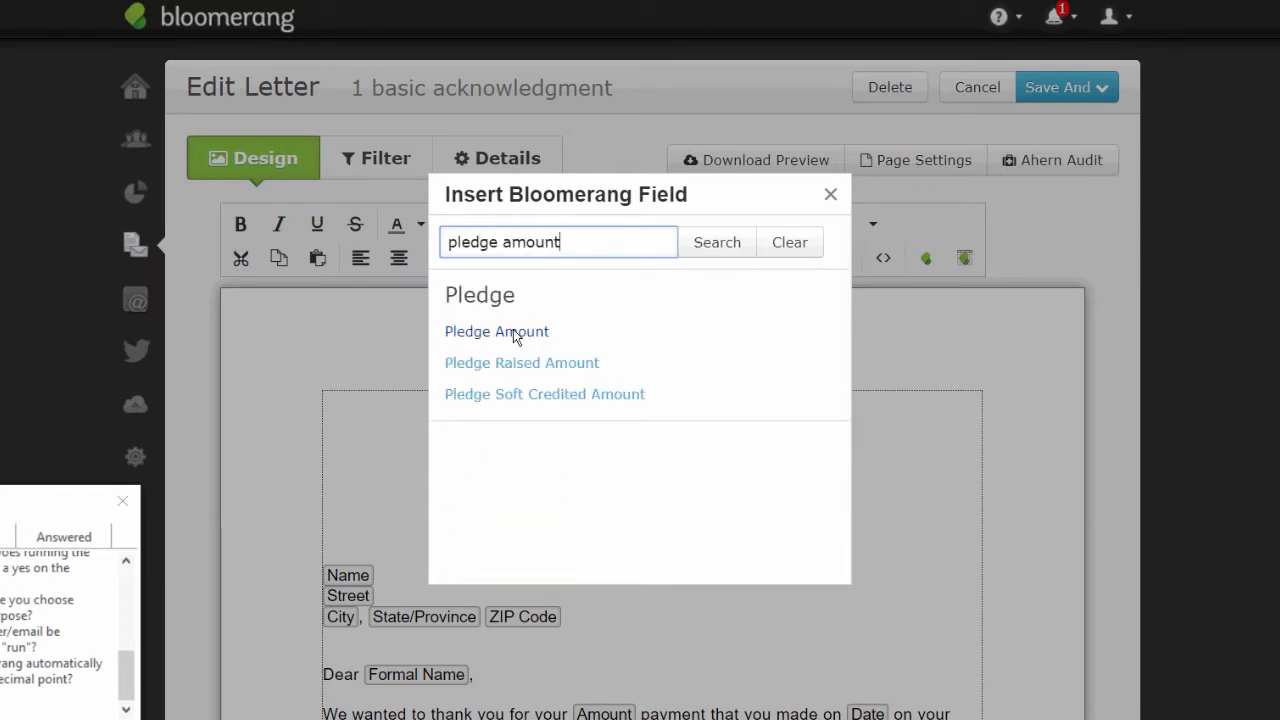
left_click(513, 331)
left_click_drag(513, 329, 605, 594)
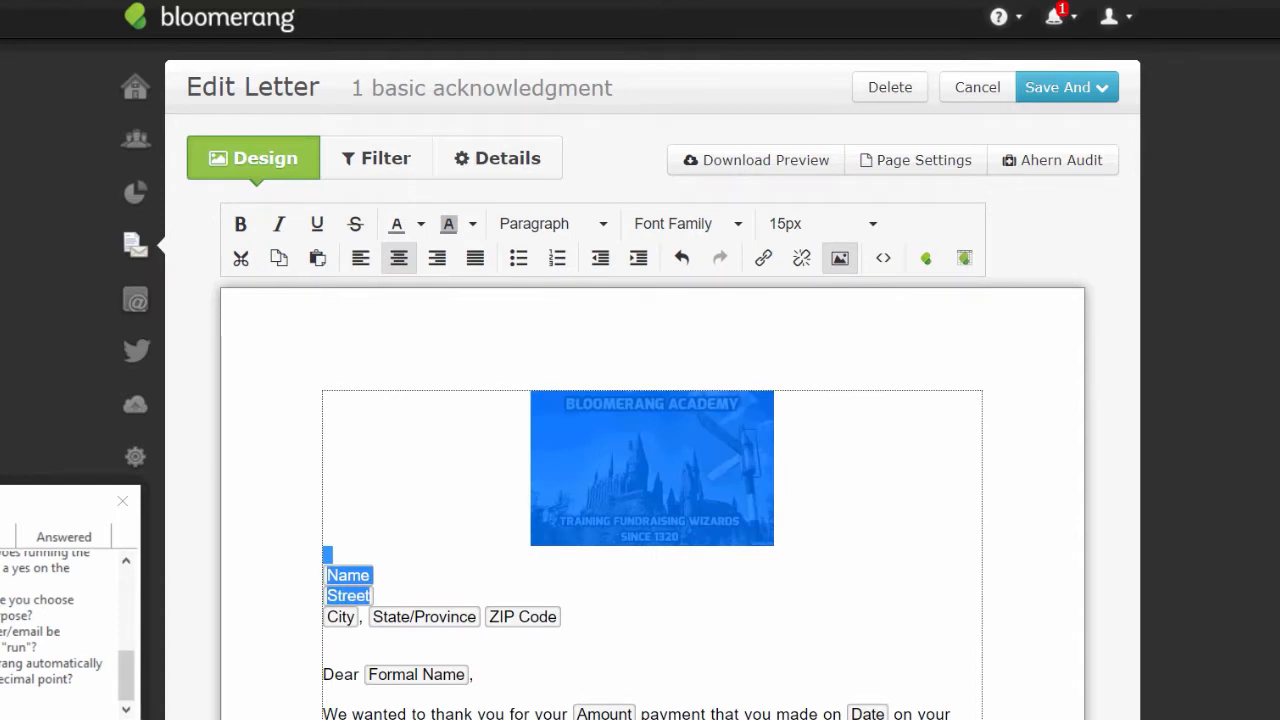
left_click(605, 596)
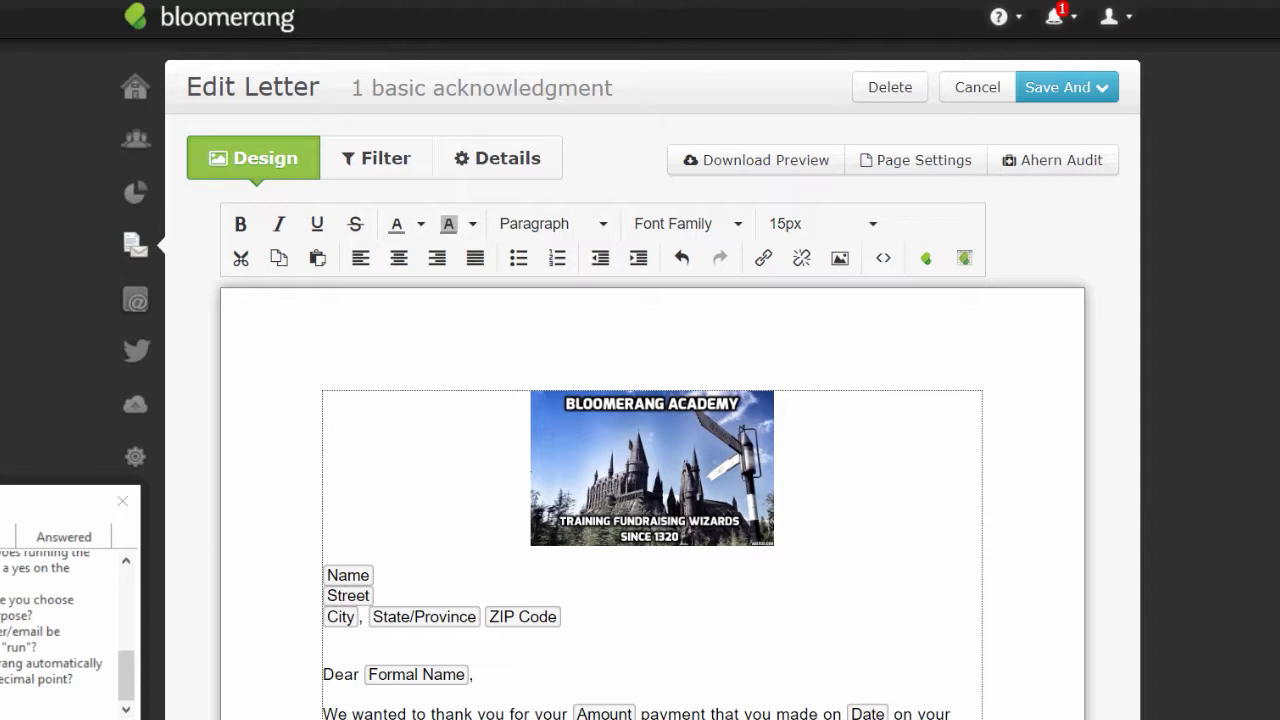
- Insert the Pledge Balance merge field and review the letter body
left_click(926, 259)
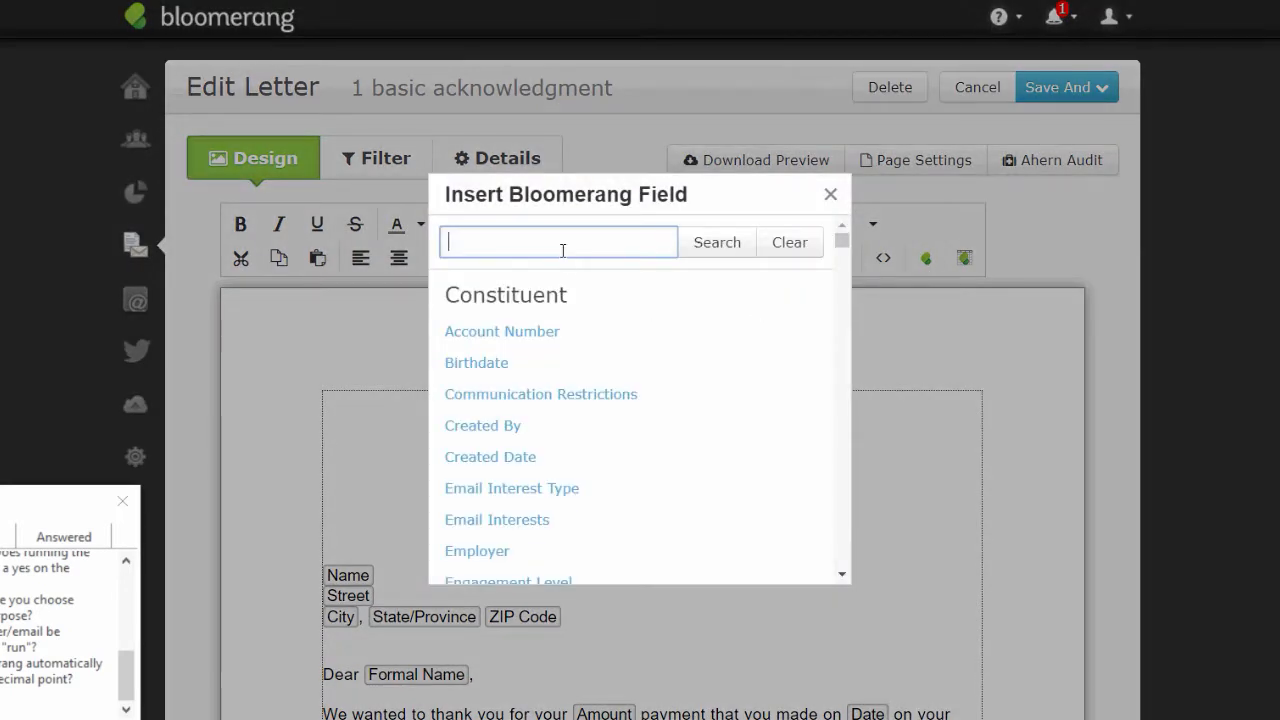
type("pledge bala")
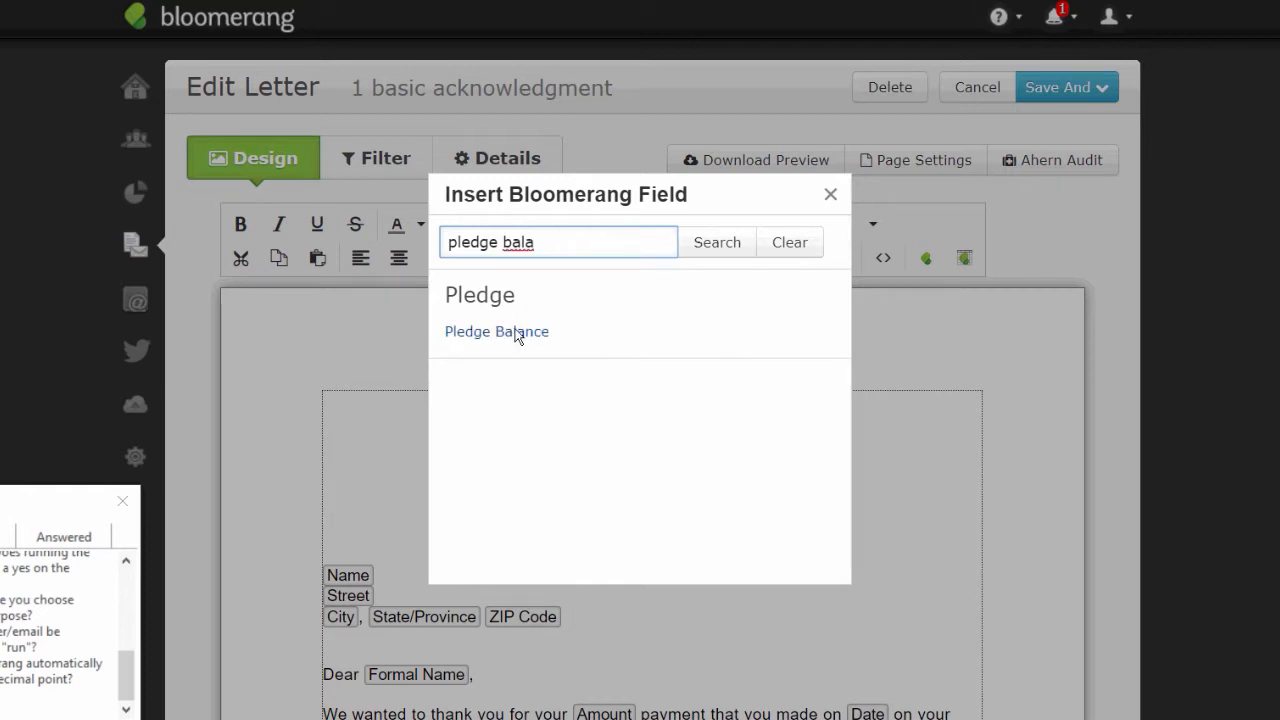
left_click(516, 333)
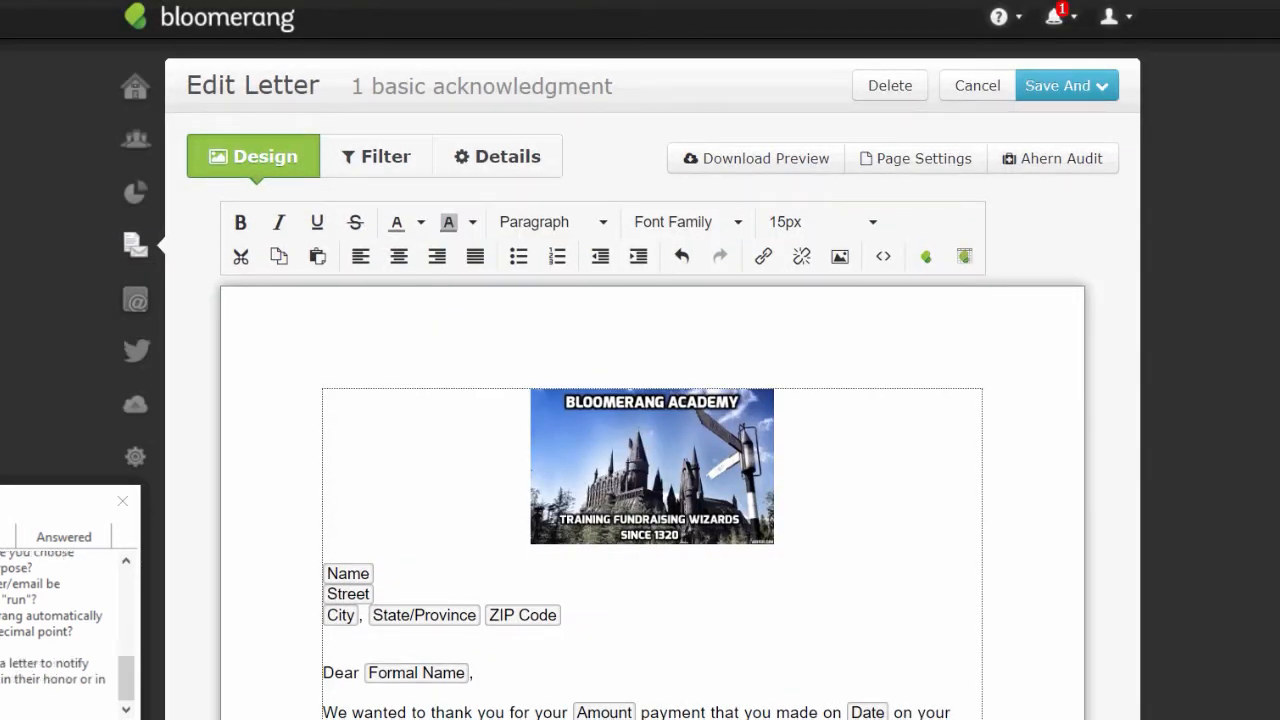
scroll(652, 450, "down", 1)
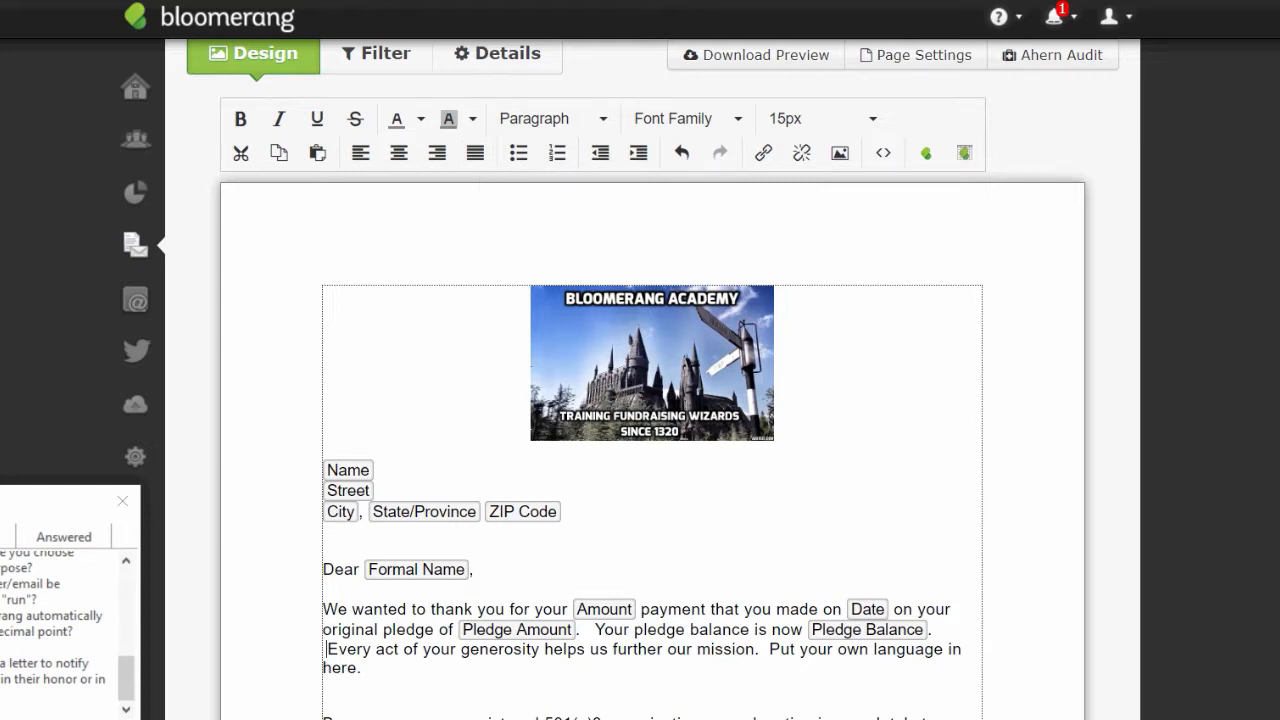
scroll(652, 380, "up", 2)
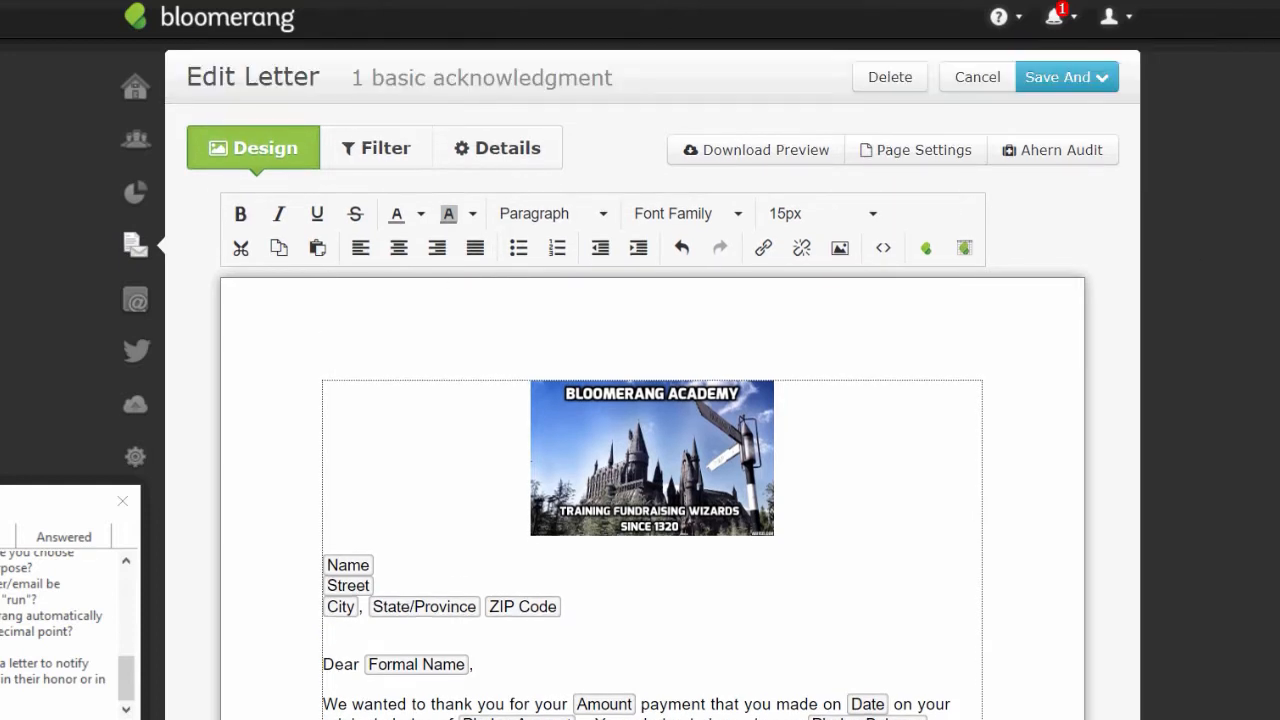
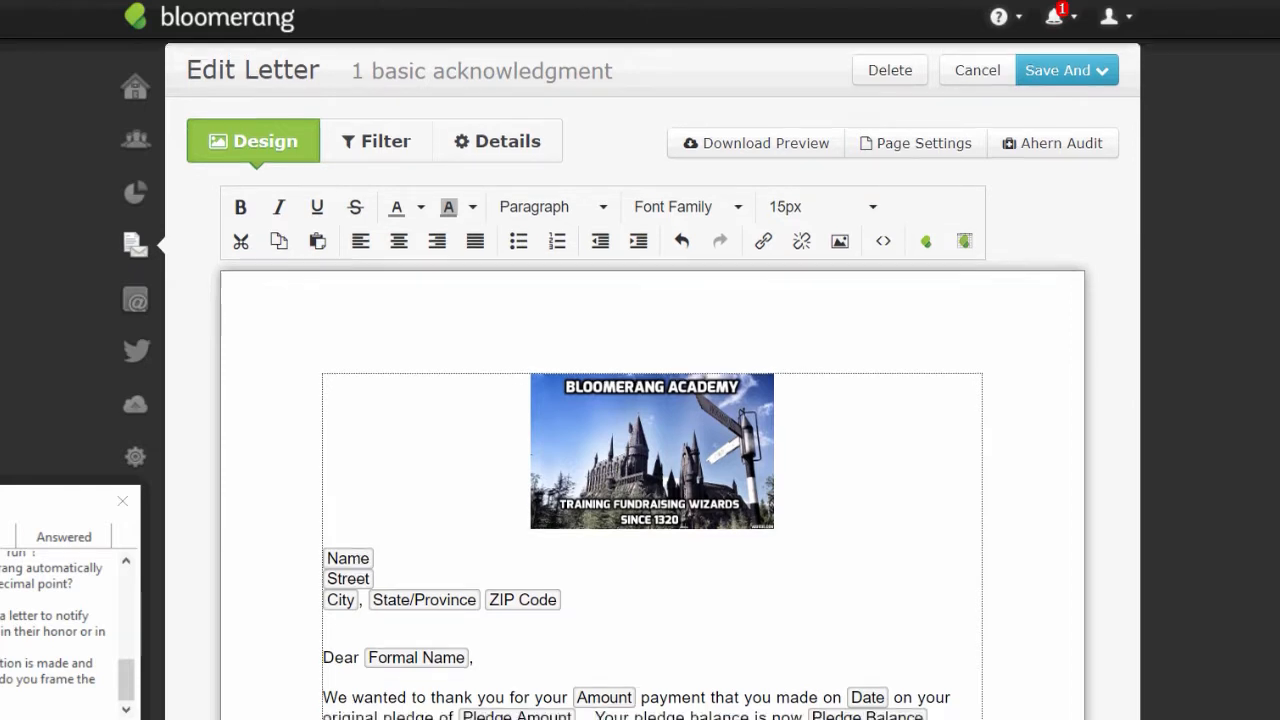
- Close the floating questions panel and open the Constituents search panel with recent accounts
scroll(1256, 414, "down", 2)
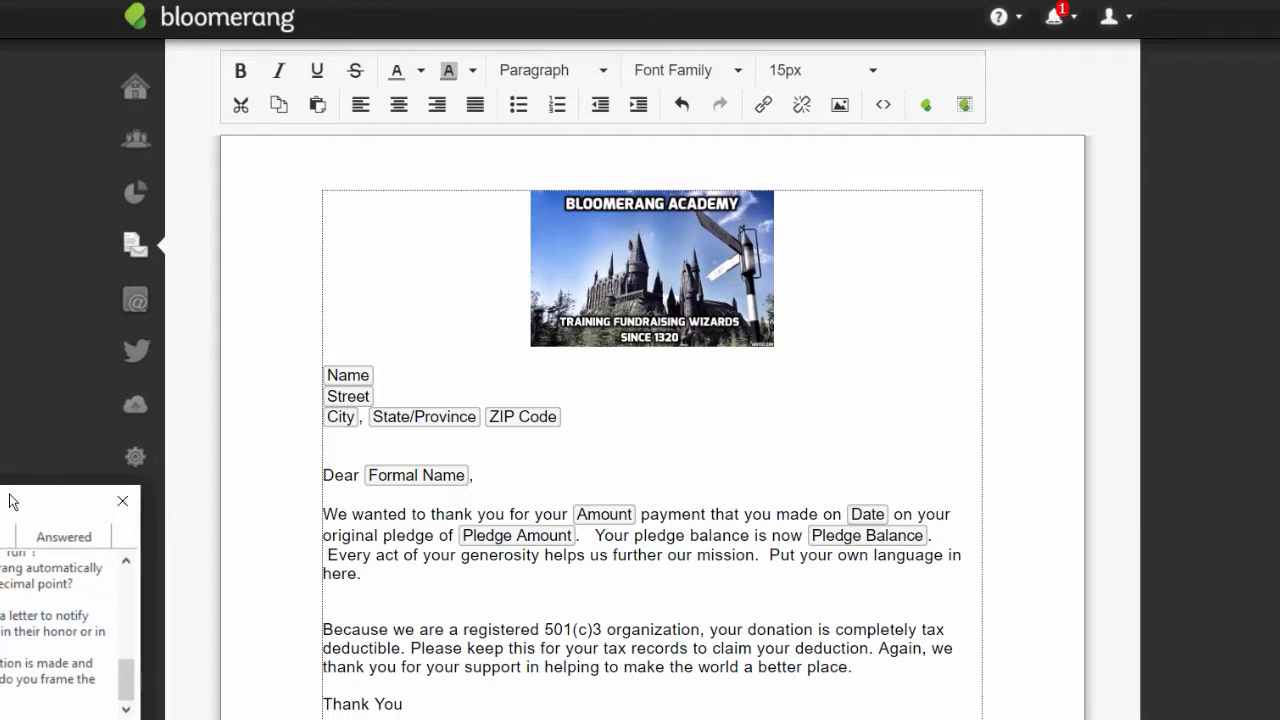
left_click(122, 500)
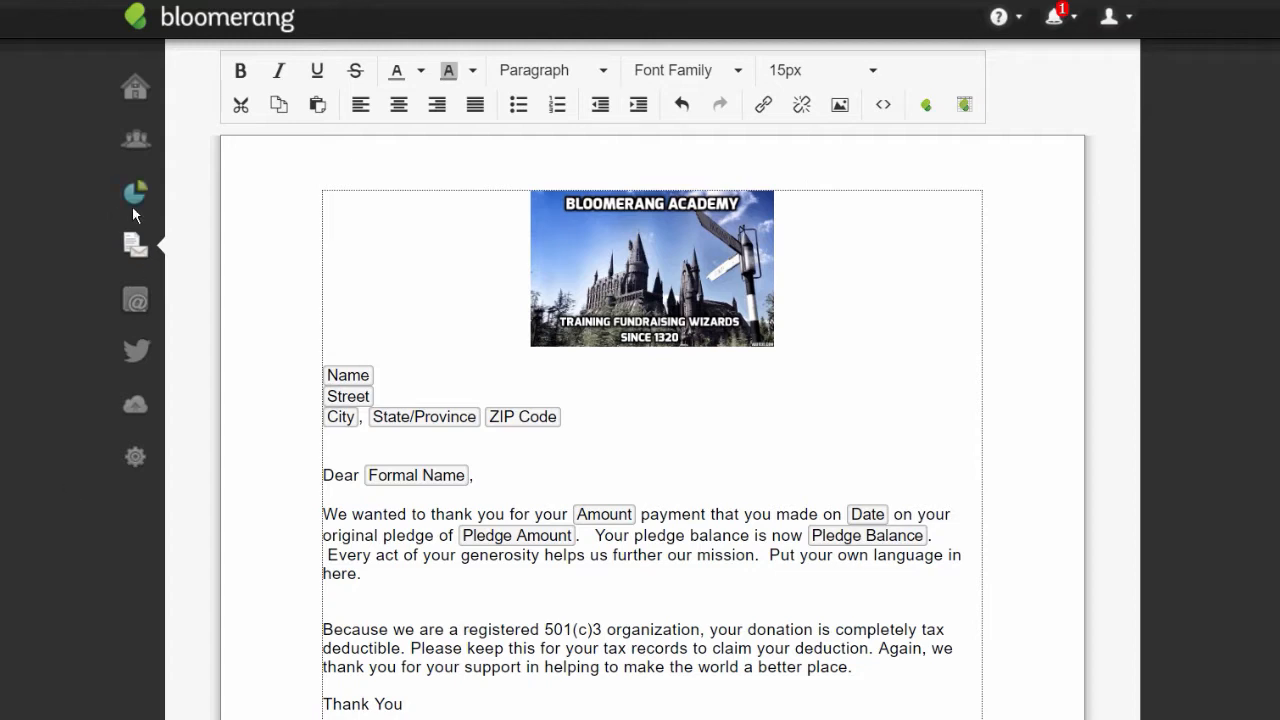
left_click(140, 139)
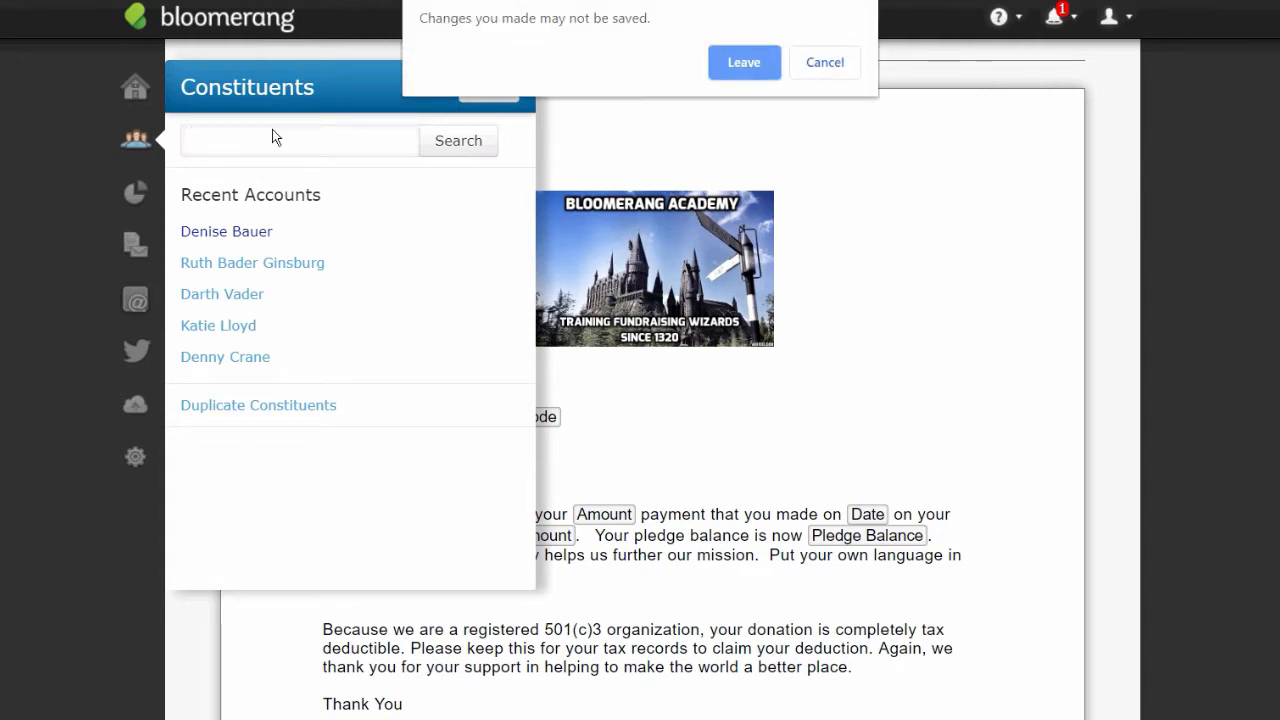
- Search constituents by the person's full name, leaving the unsaved letter to see results
left_click(806, 72)
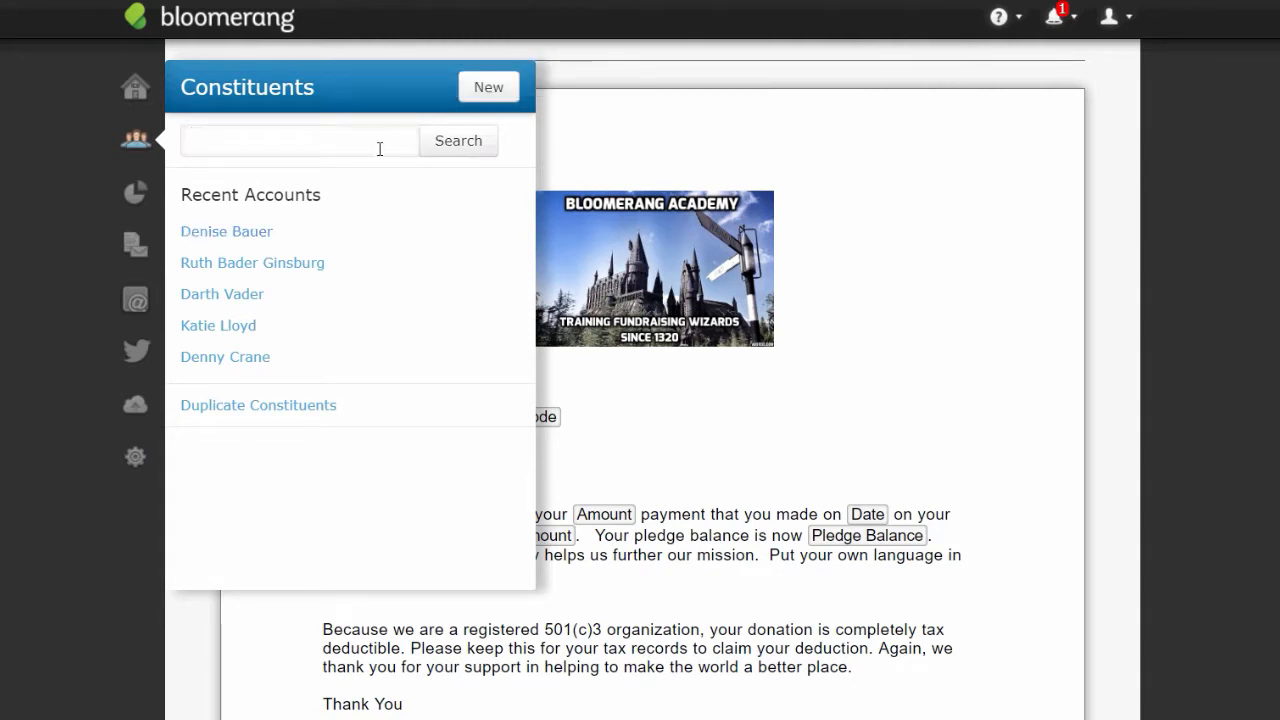
left_click(380, 148)
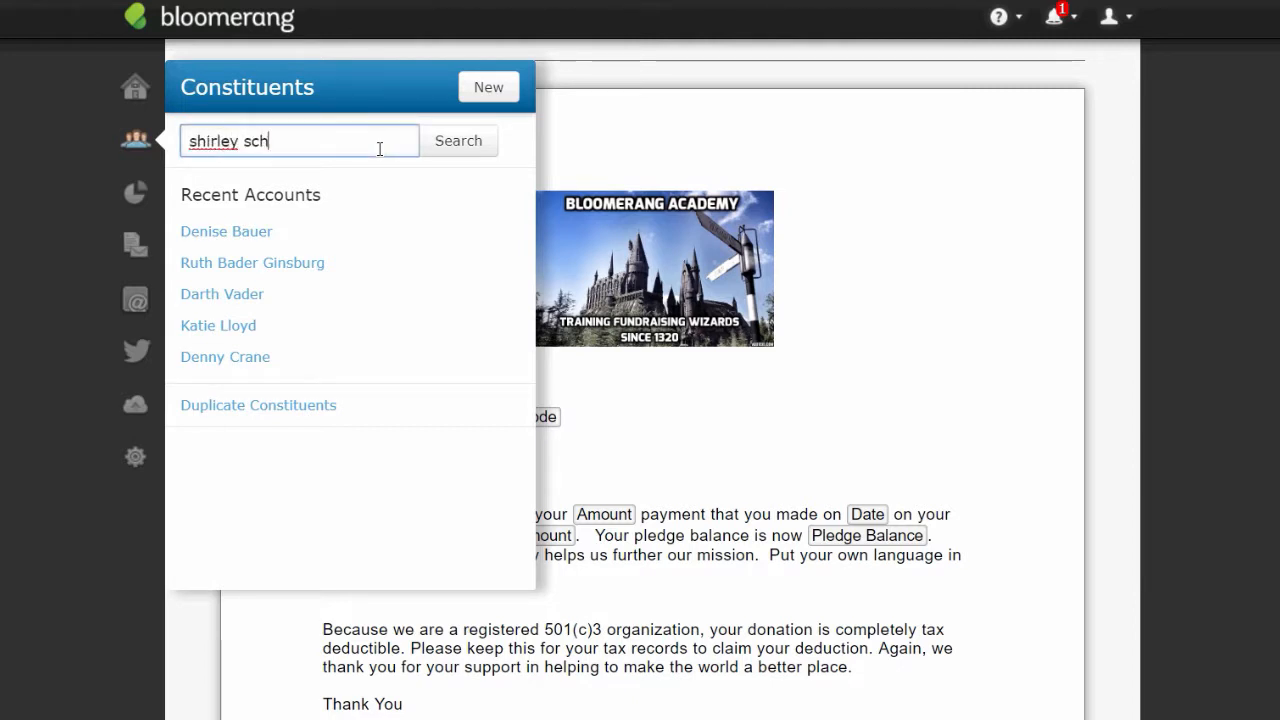
key("Return")
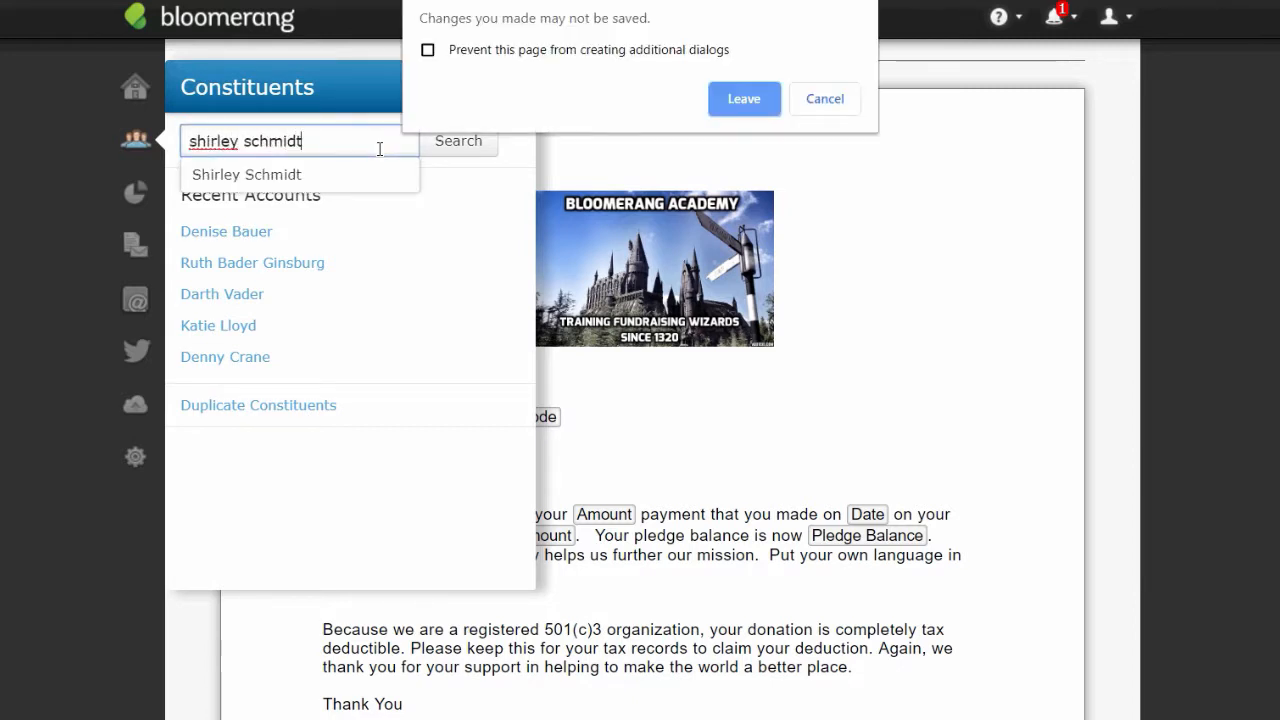
left_click(742, 97)
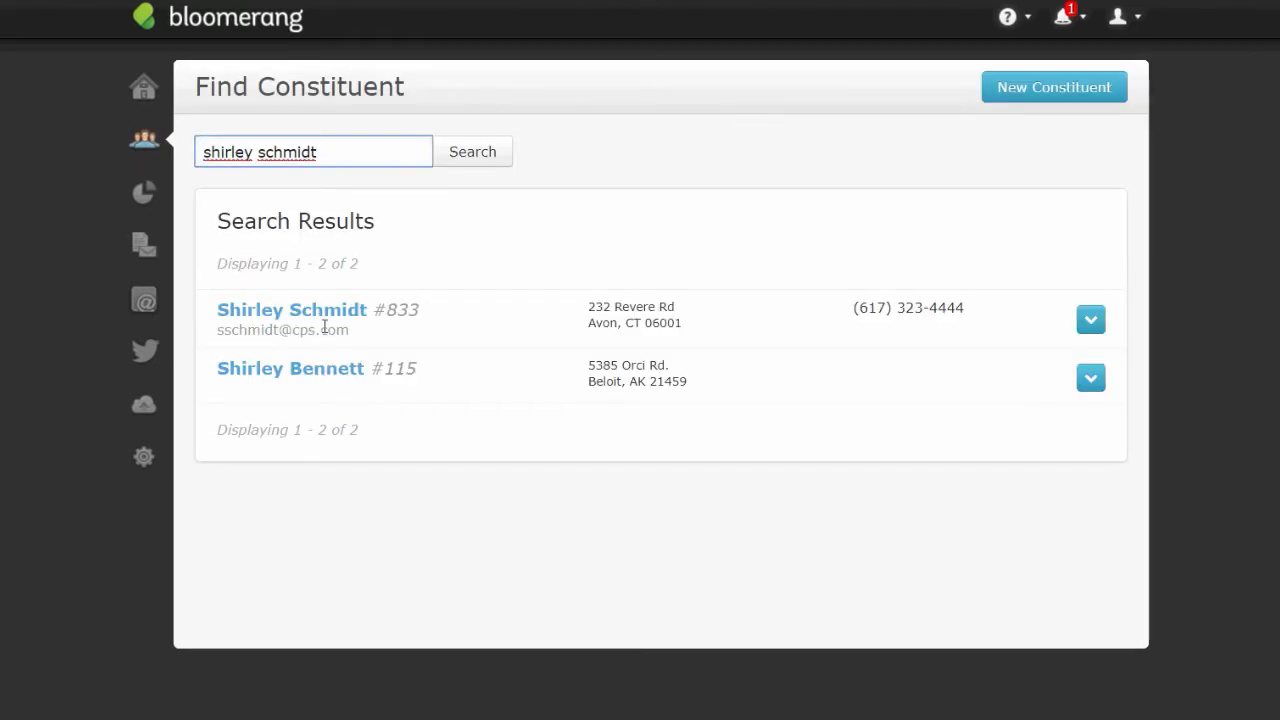
- Open the constituent's $100 10/28/2019 donation and its In Memory of tribute record
left_click(316, 312)
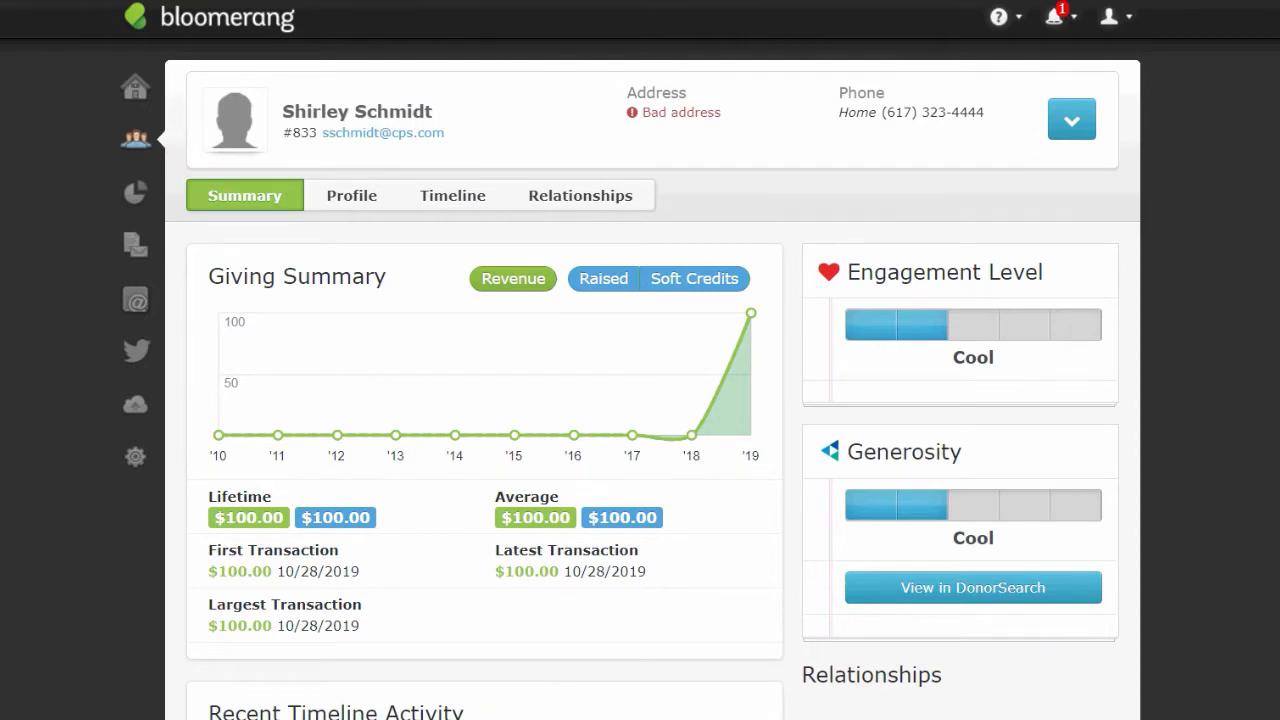
scroll(652, 400, "down", 2)
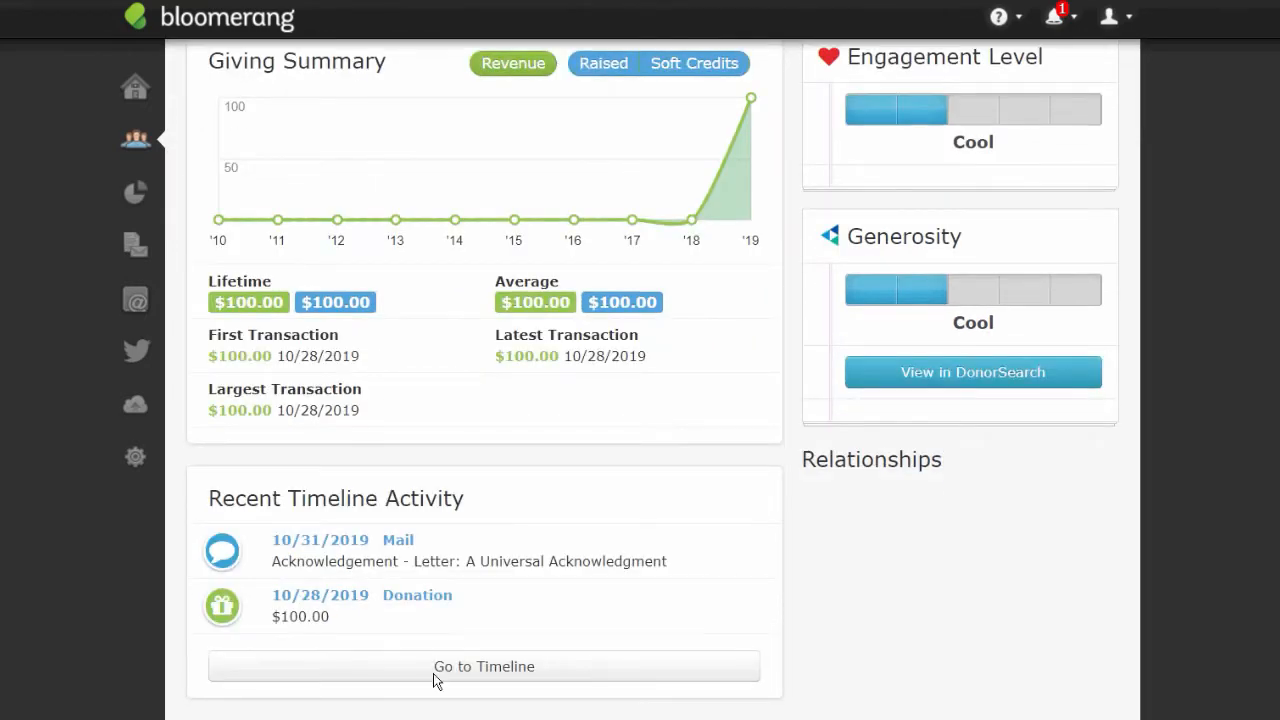
left_click(417, 597)
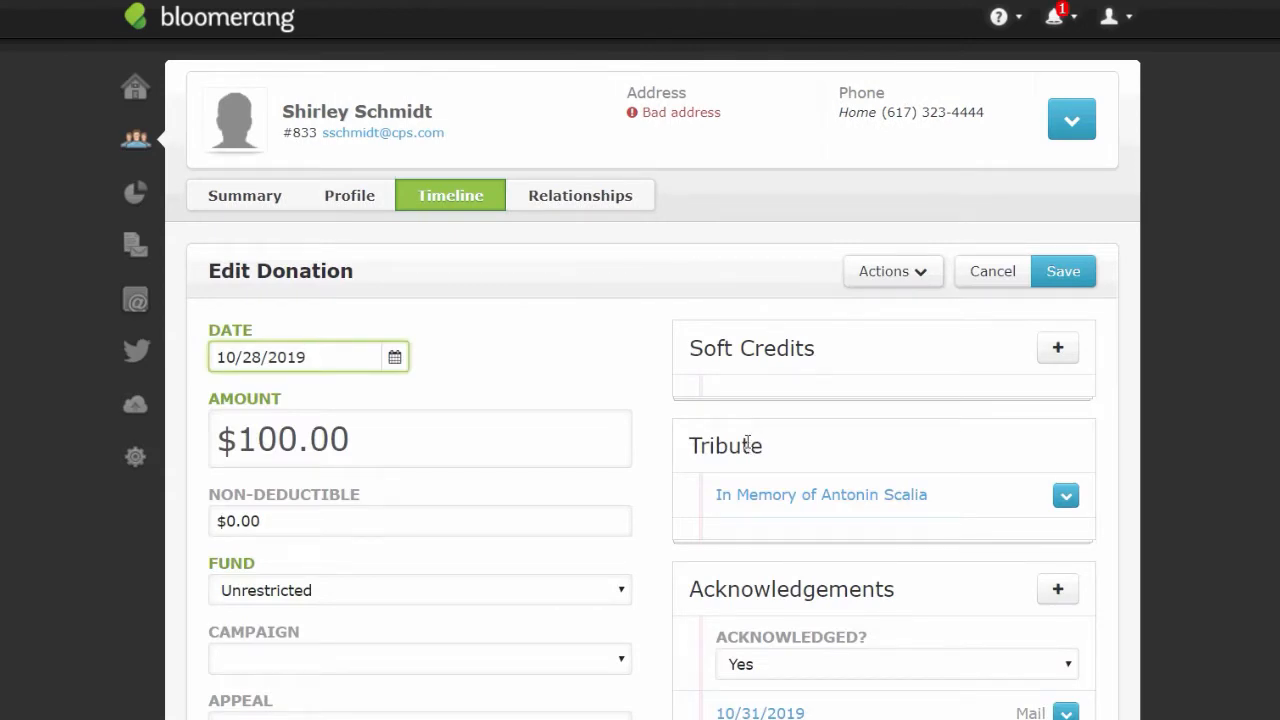
left_click(795, 498)
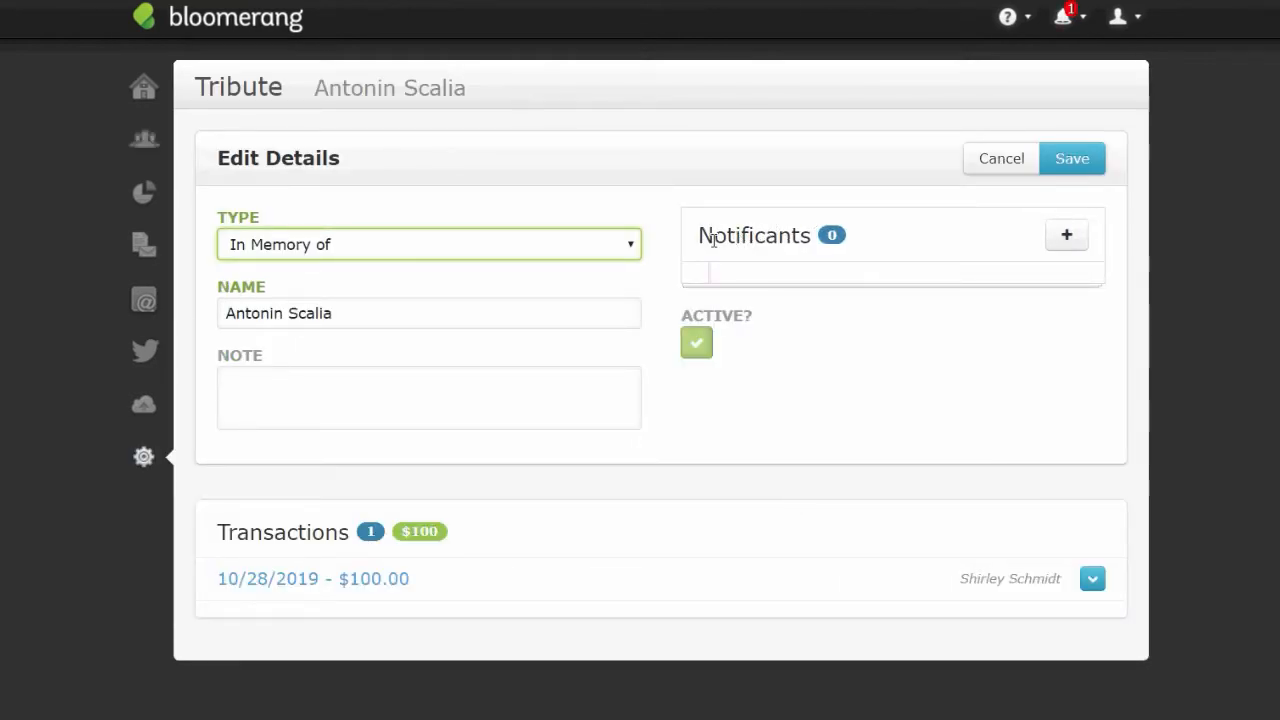
- Add a notificant to the tribute by searching the person's first name and picking the top match
left_click_drag(713, 237, 809, 240)
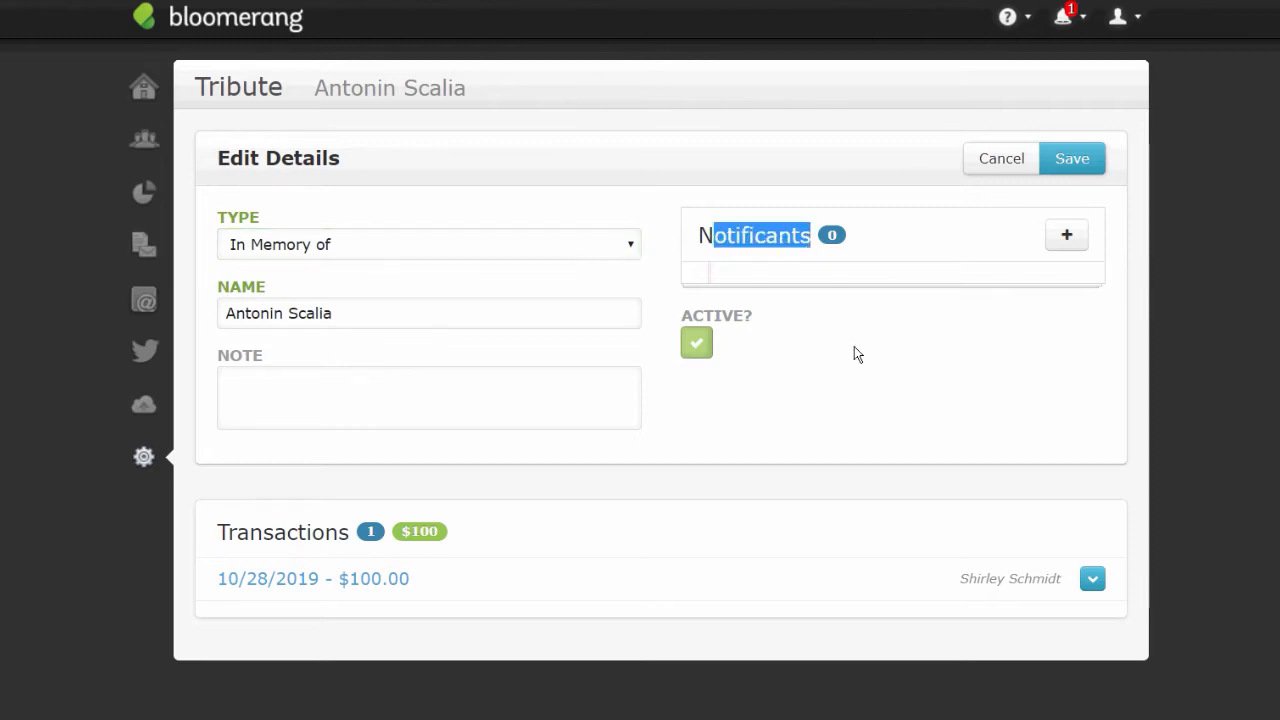
left_click(1066, 234)
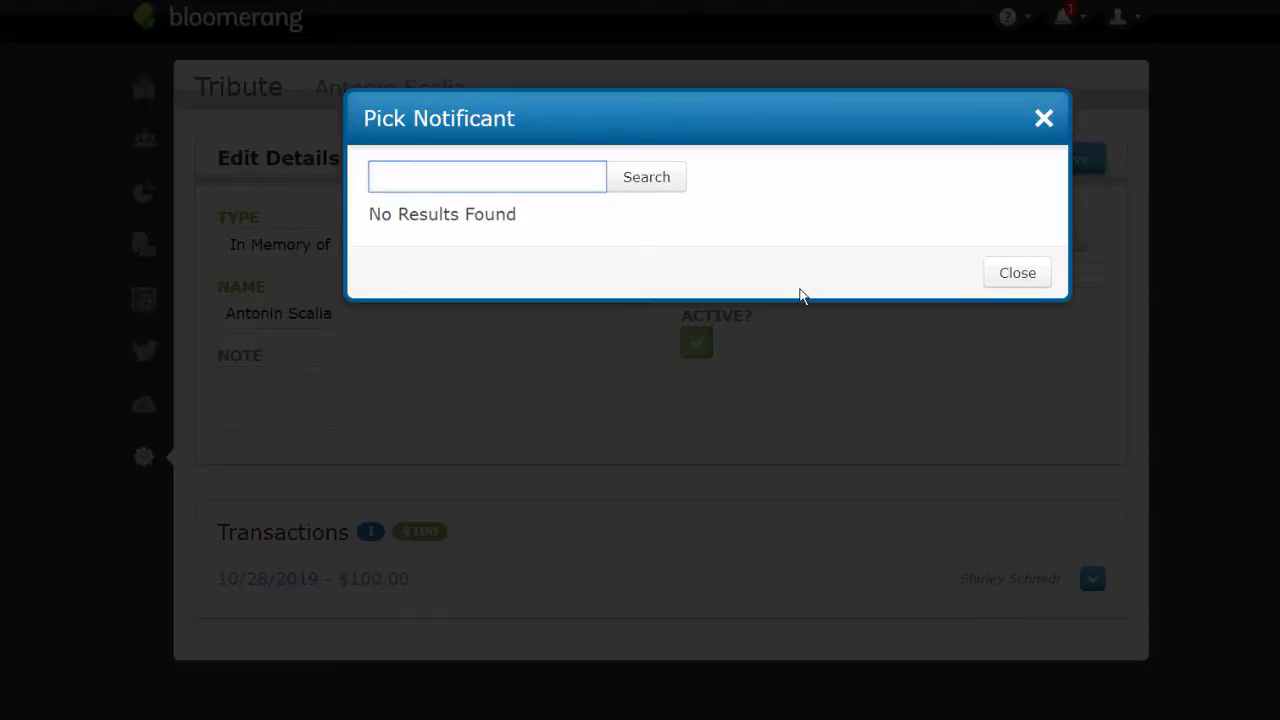
type("Ruth")
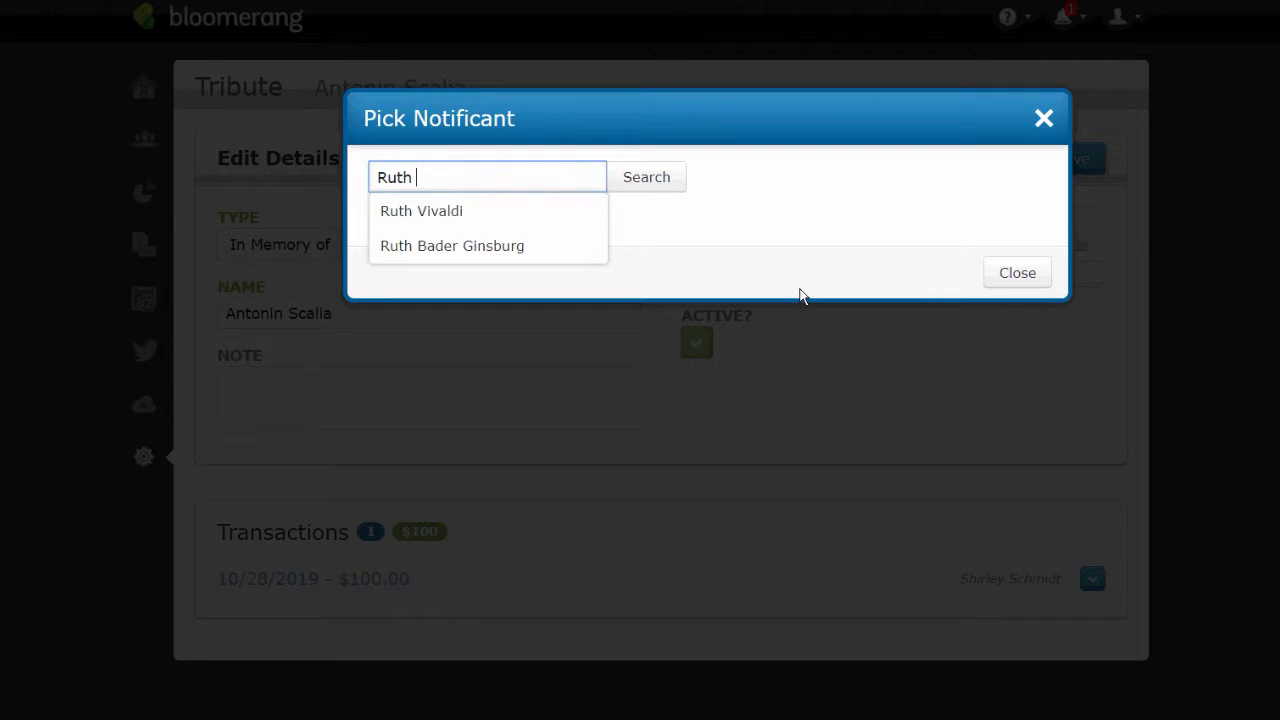
left_click(447, 250)
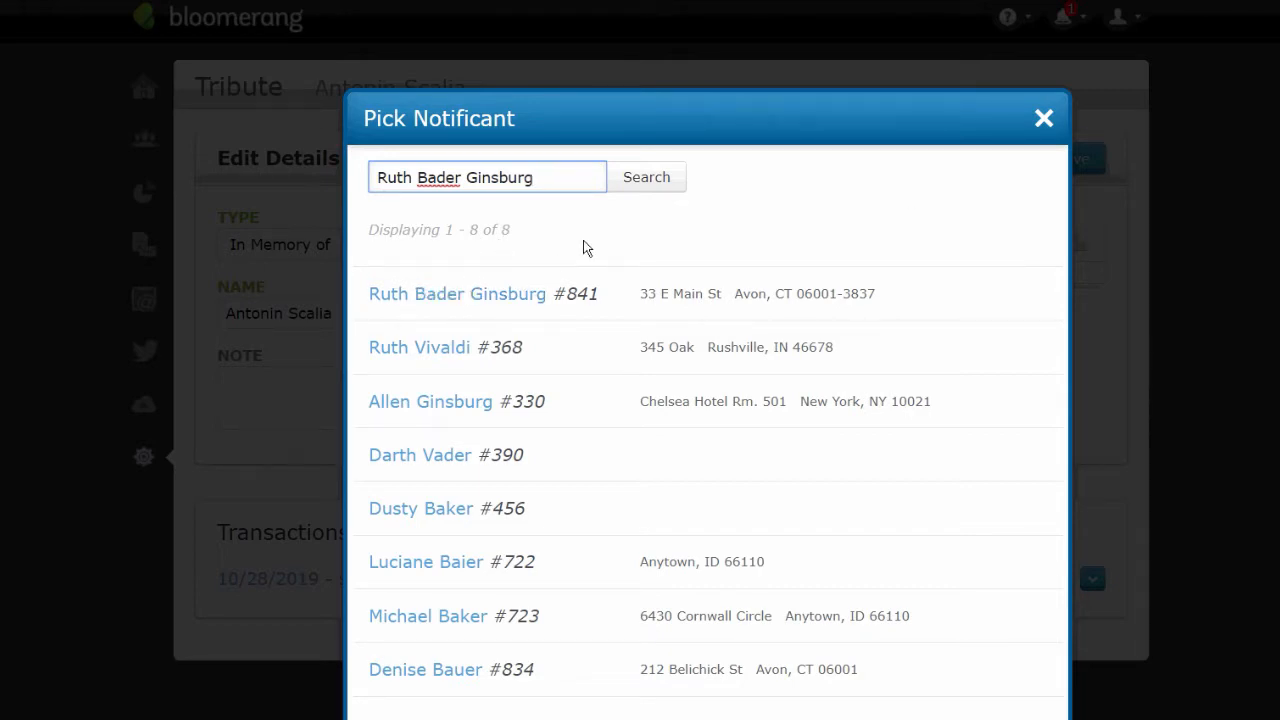
left_click(486, 294)
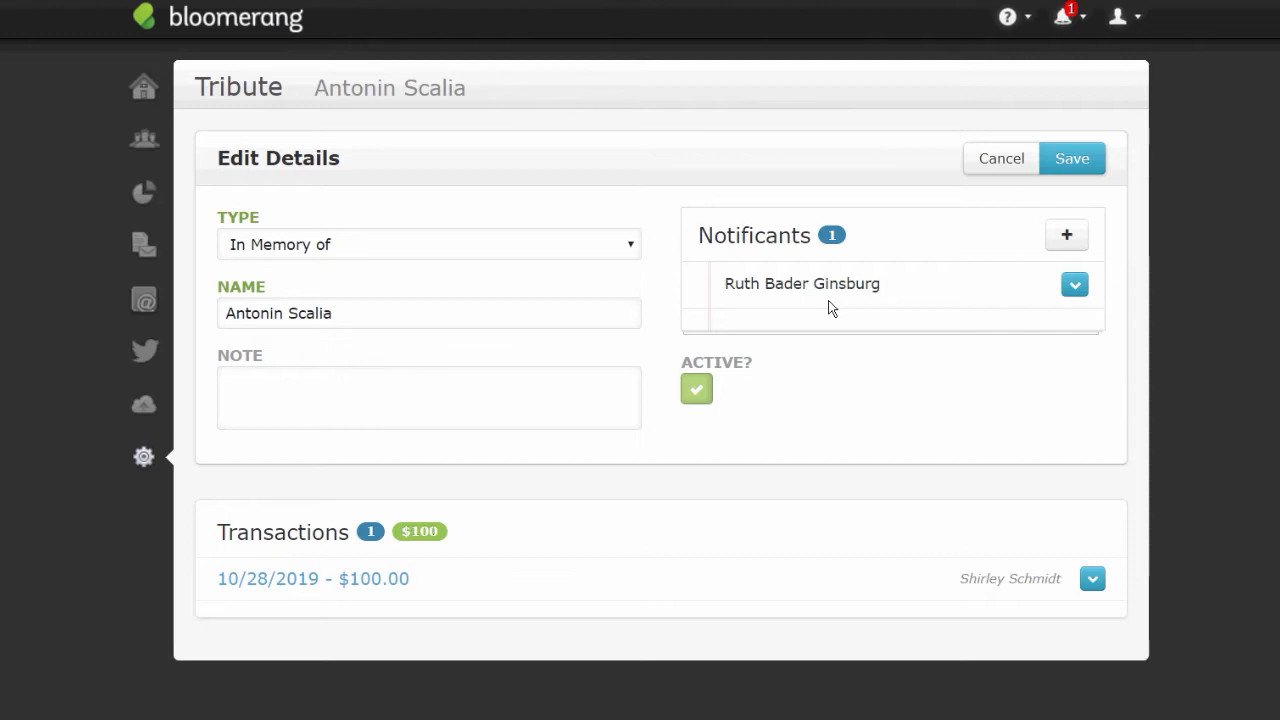
- Show the full Reports list, then choose Help & Videos from the Help menu
left_click(144, 193)
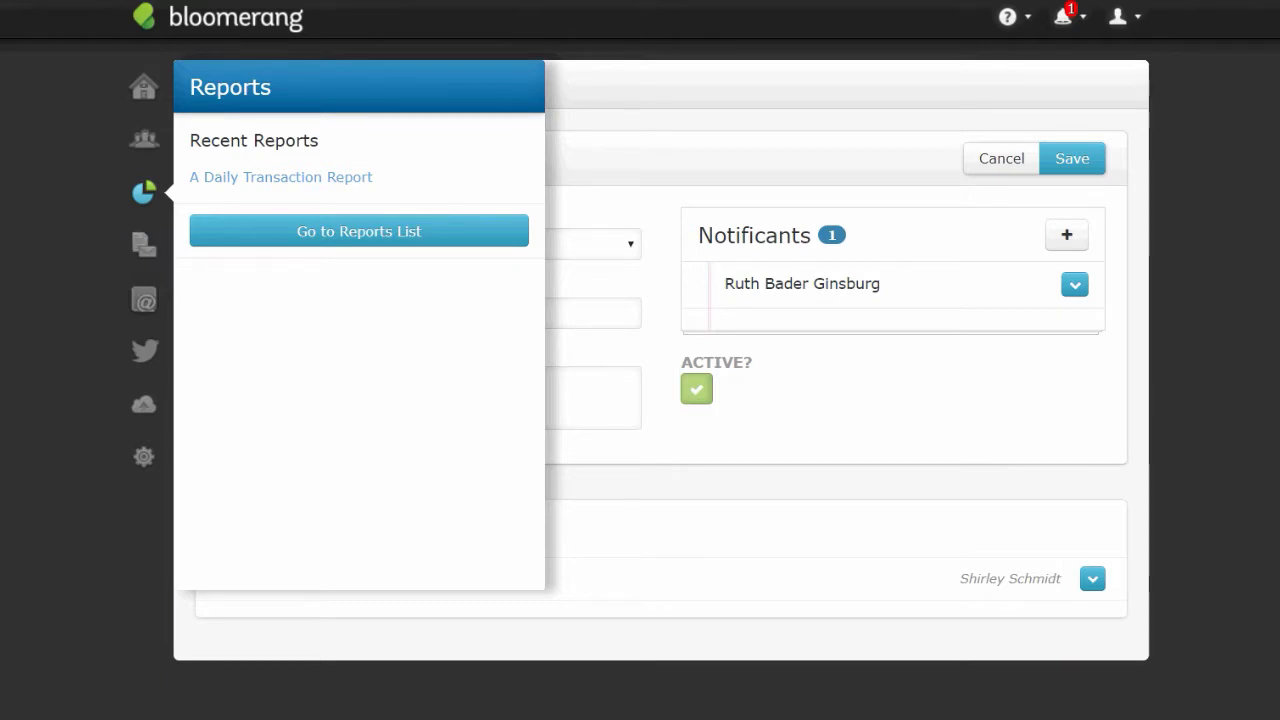
left_click_drag(0, 236, 28, 318)
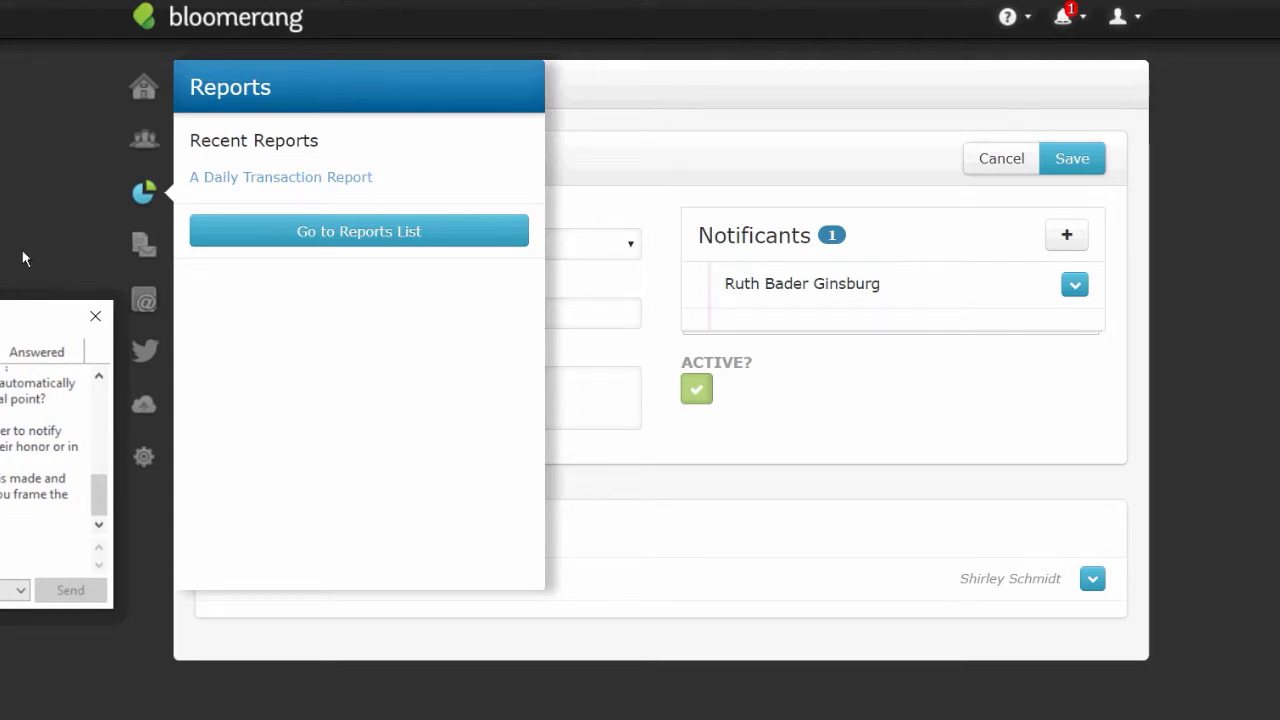
left_click(316, 243)
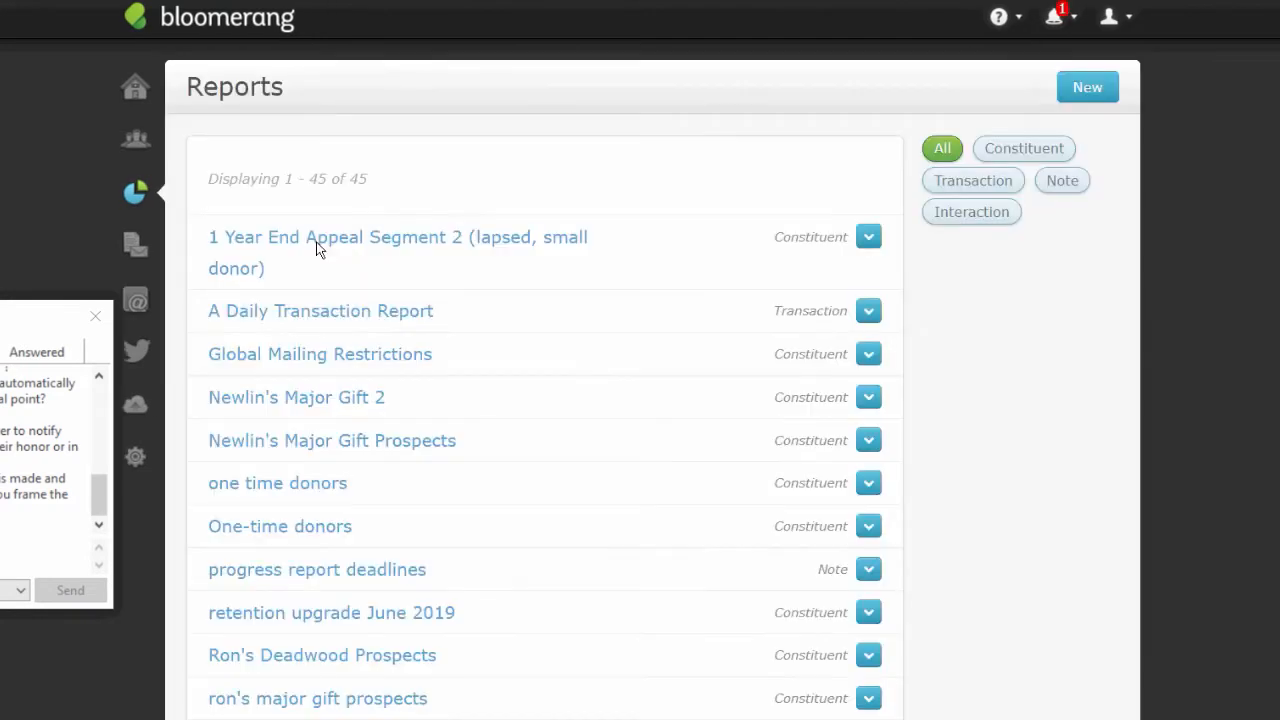
left_click(1005, 22)
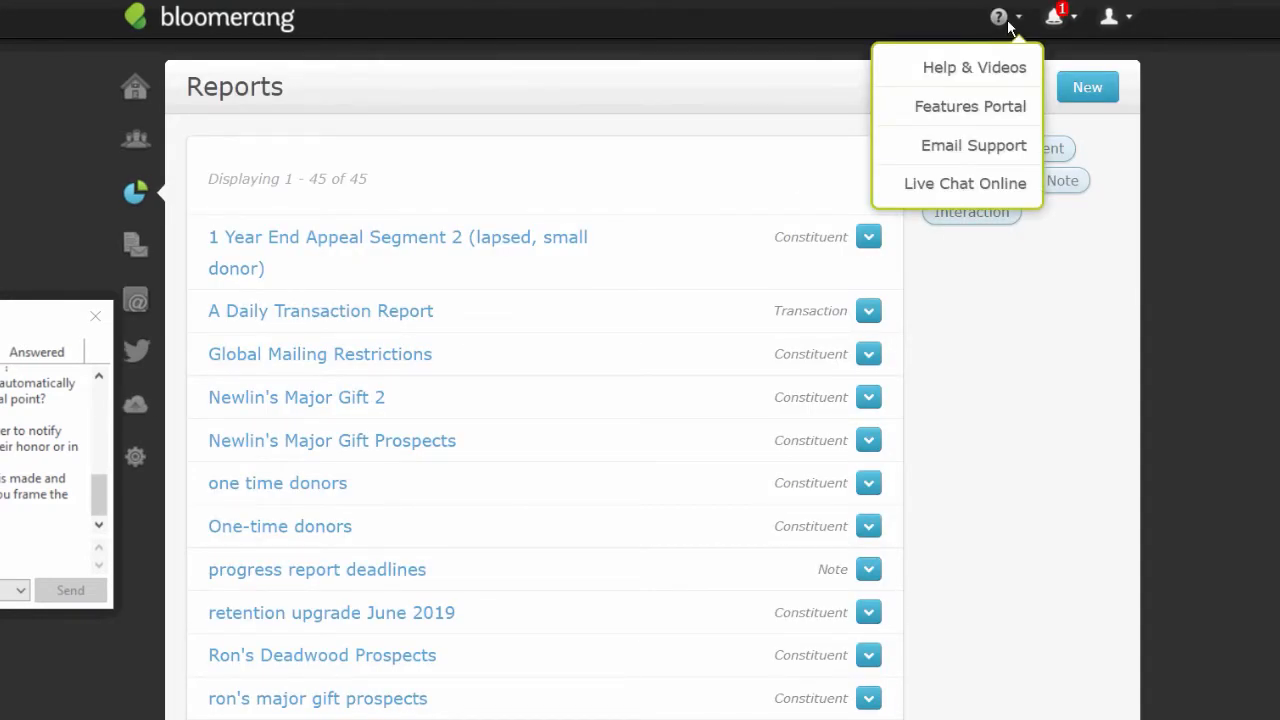
left_click(969, 67)
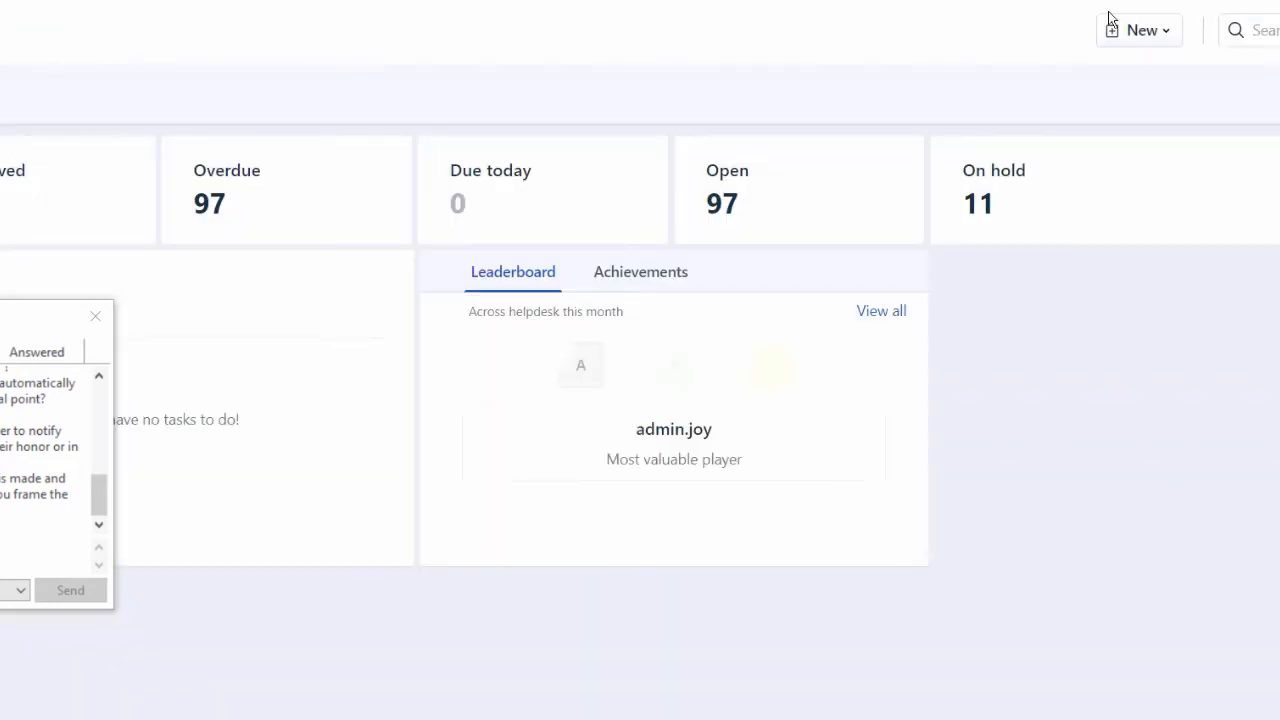
- Search the Freshdesk help desk for 'tribute' and filter results to solution articles
left_click(1258, 40)
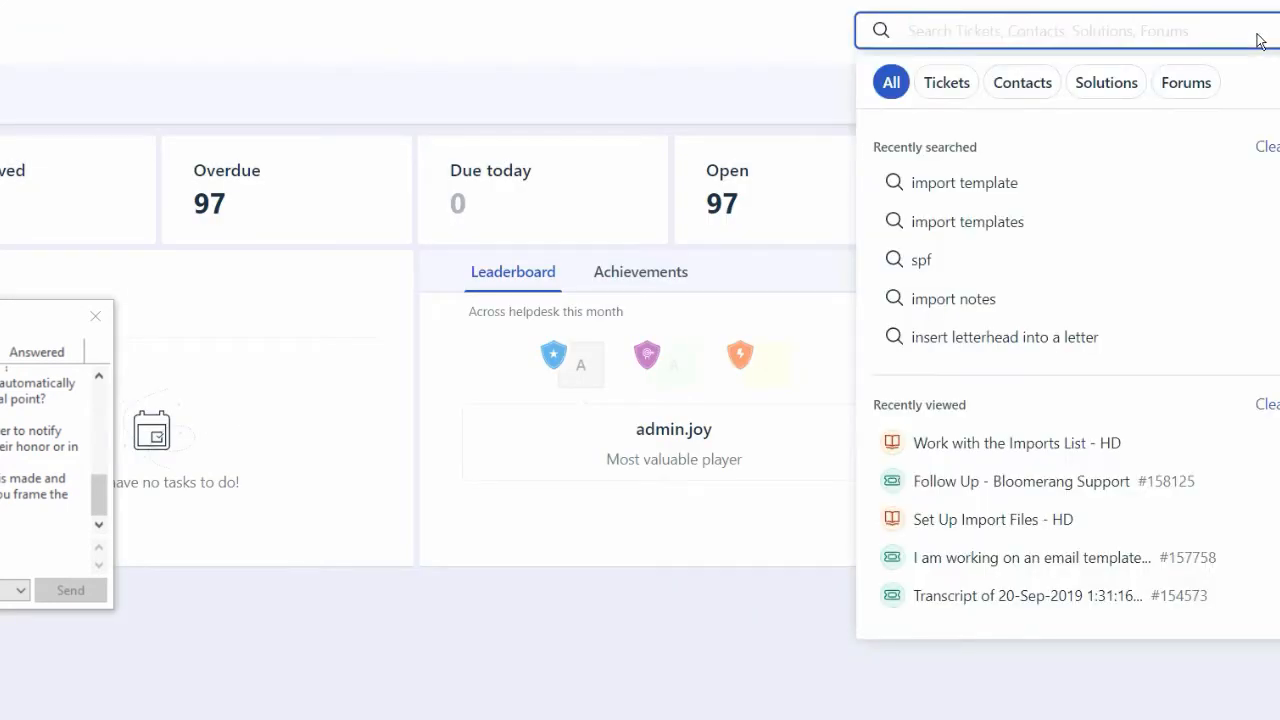
type("tribute")
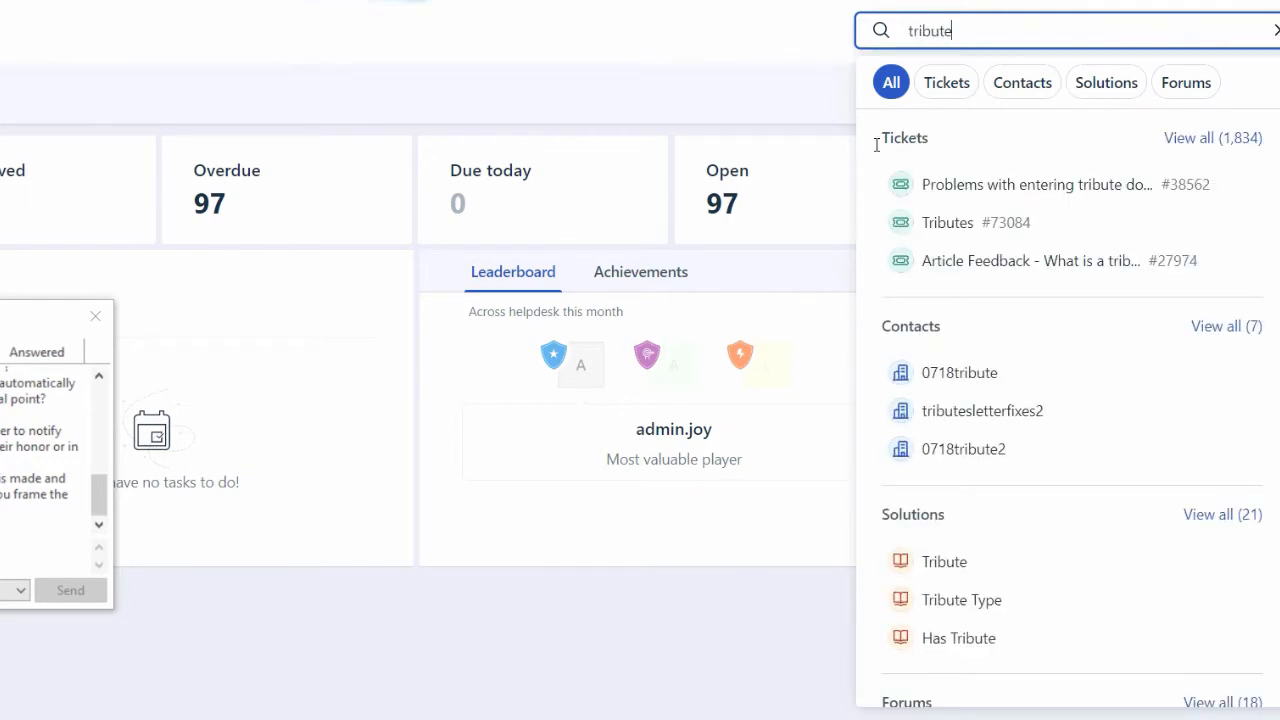
left_click(932, 89)
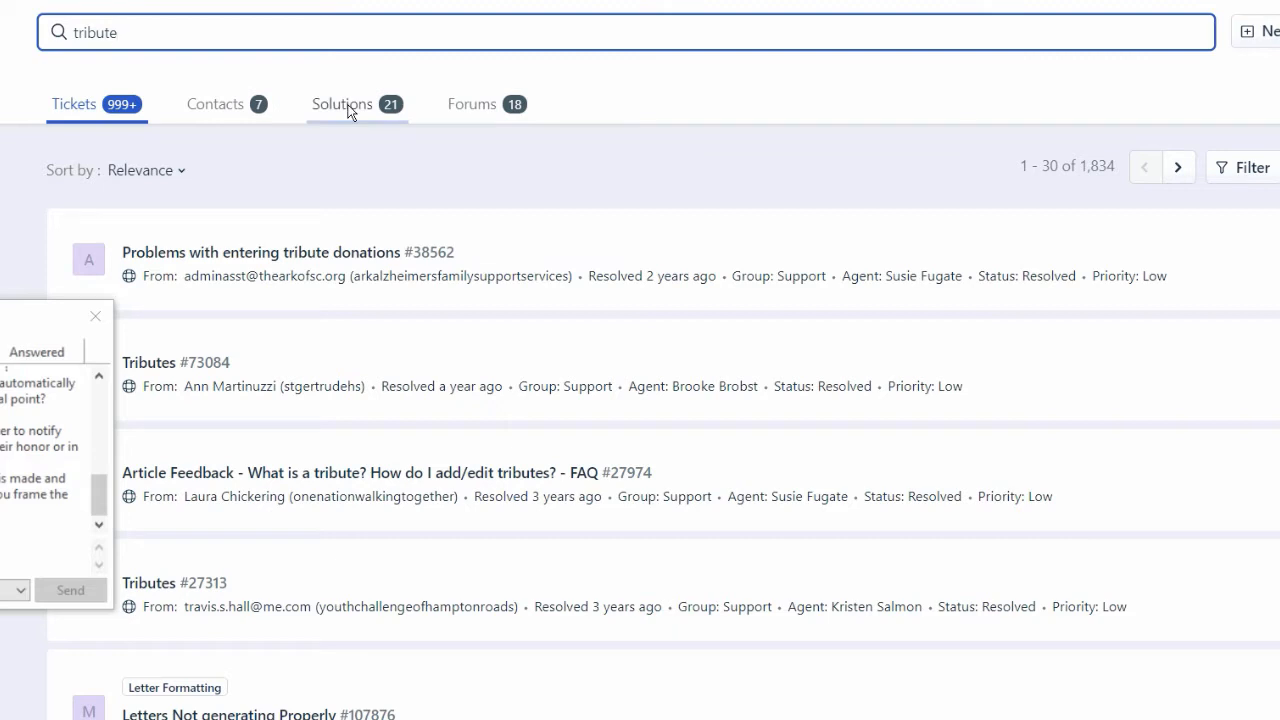
left_click(348, 108)
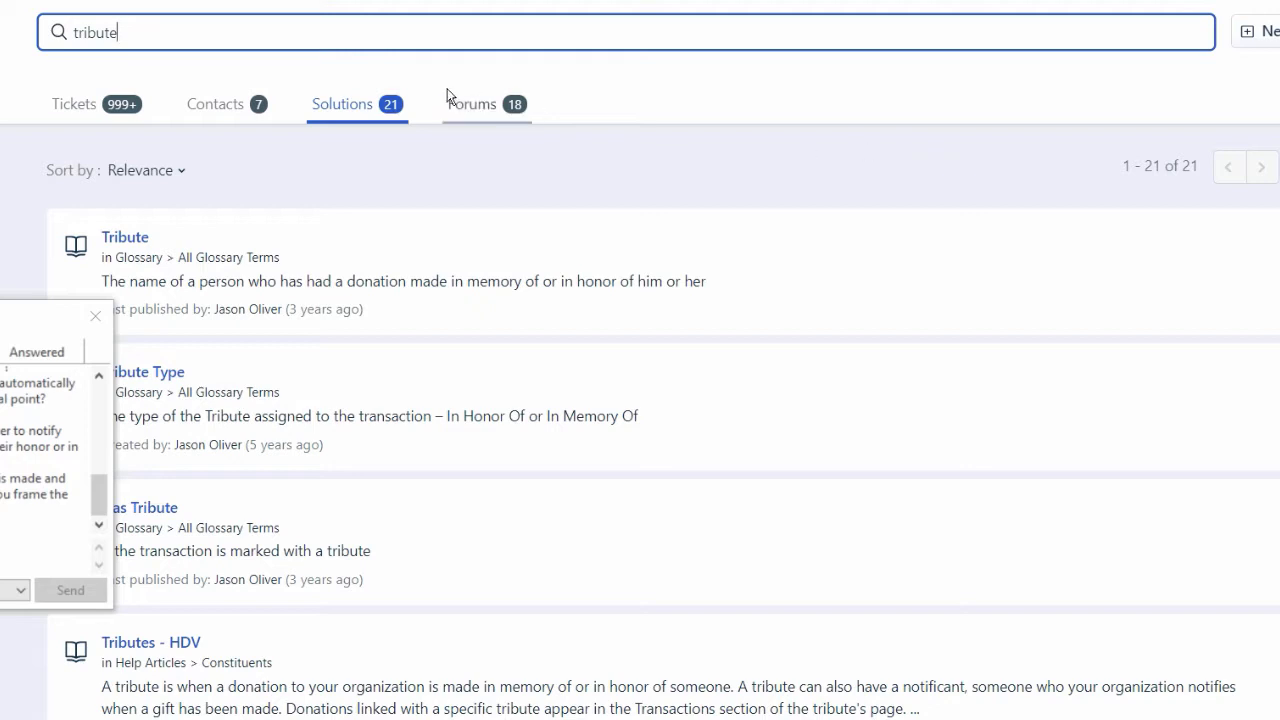
- Move the feedback window aside and switch back to Bloomerang's Reports page
left_click_drag(2, 316, 0, 223)
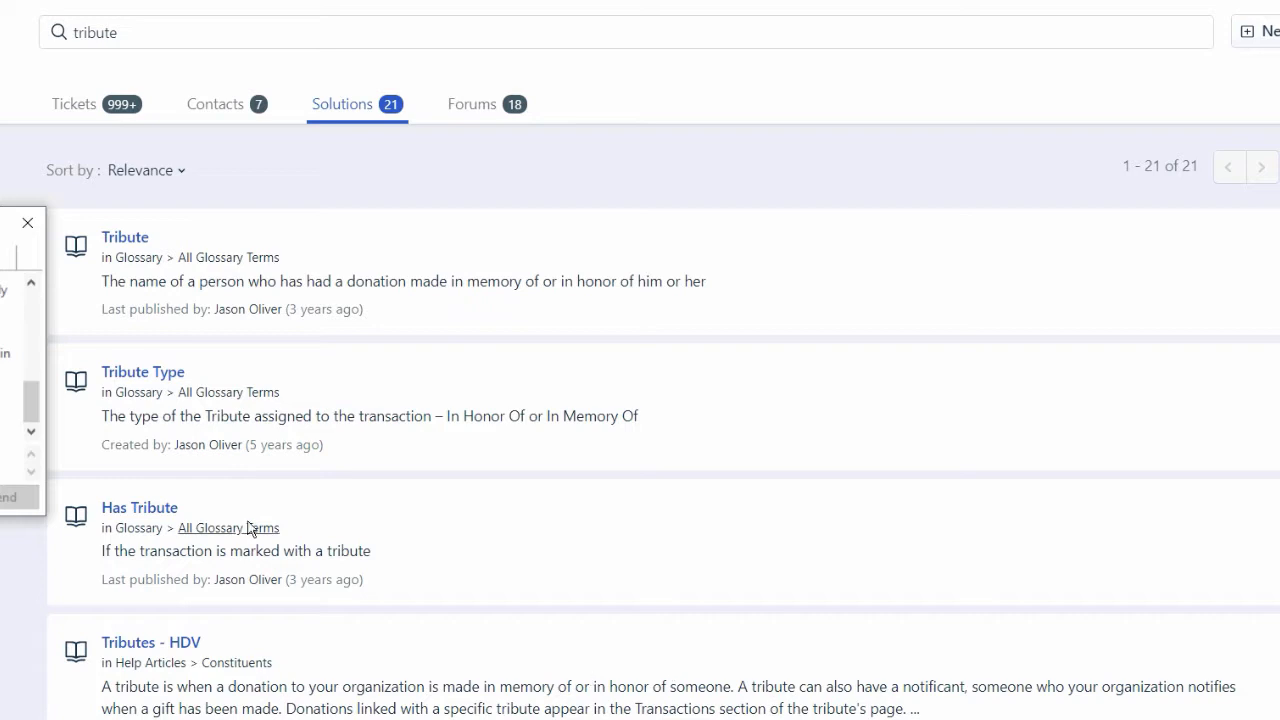
left_click_drag(0, 222, 186, 214)
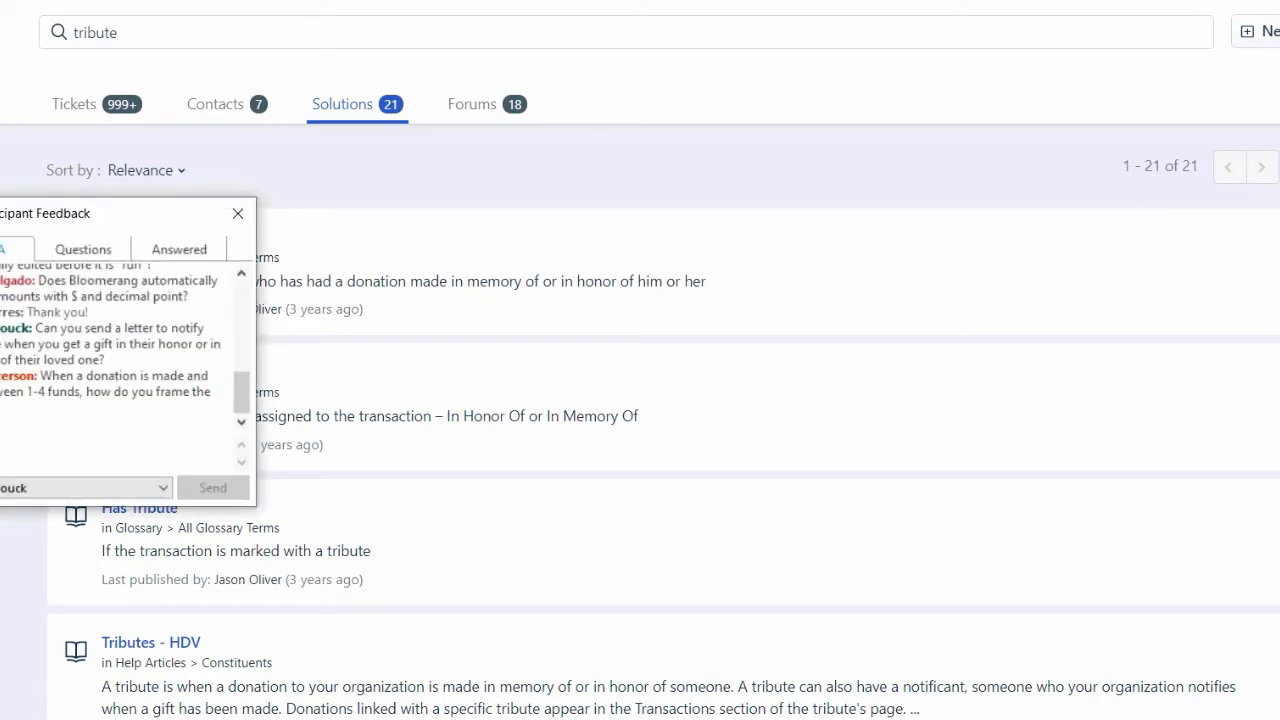
left_click(1040, 4)
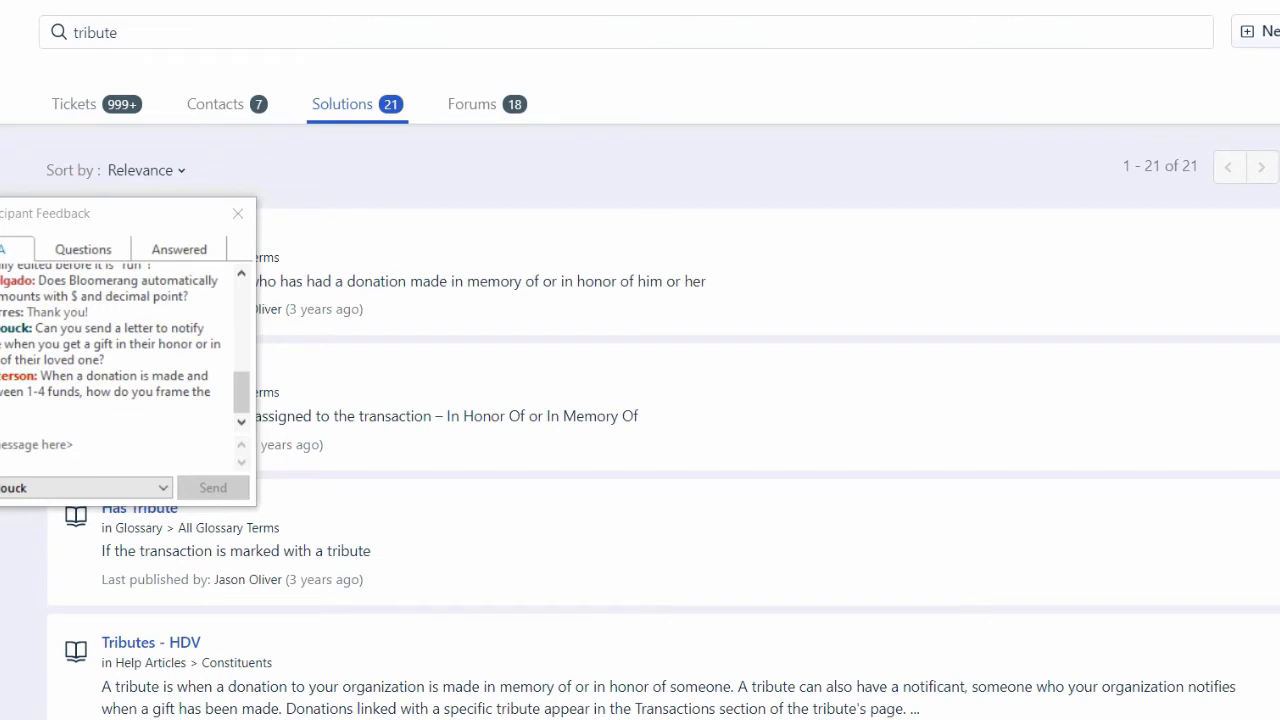
key("ctrl+Tab")
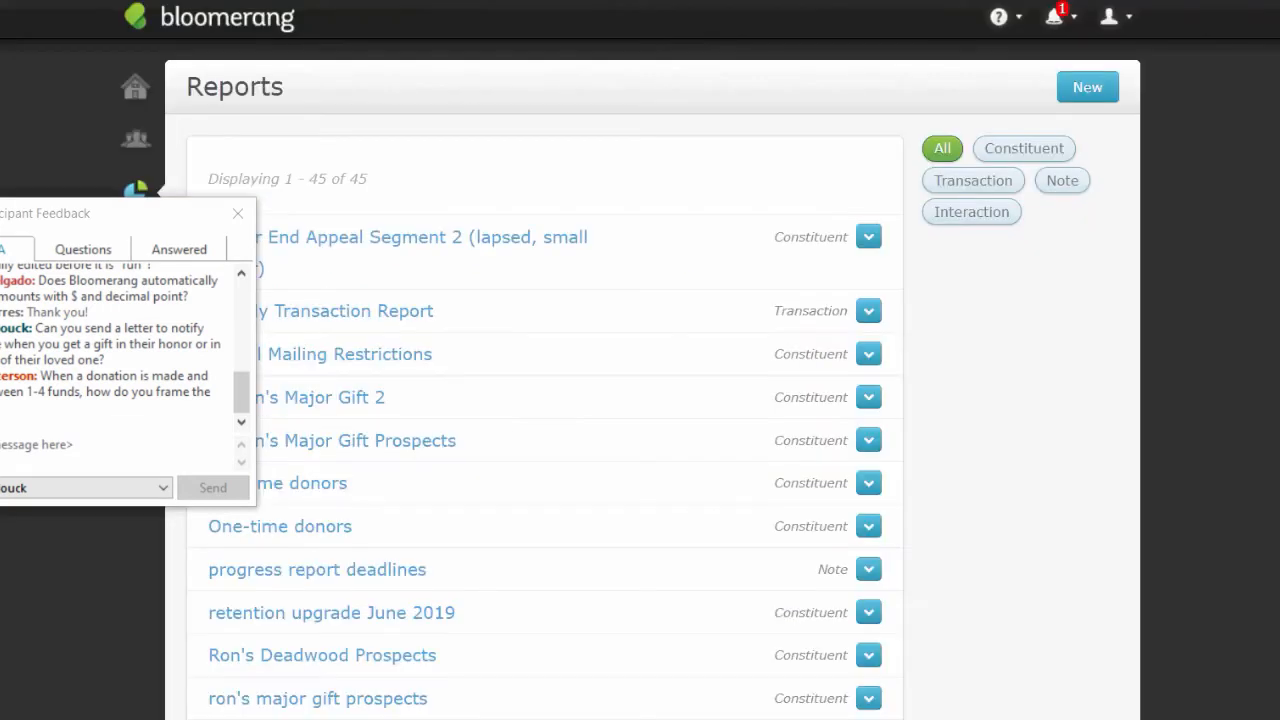
left_click(1021, 20)
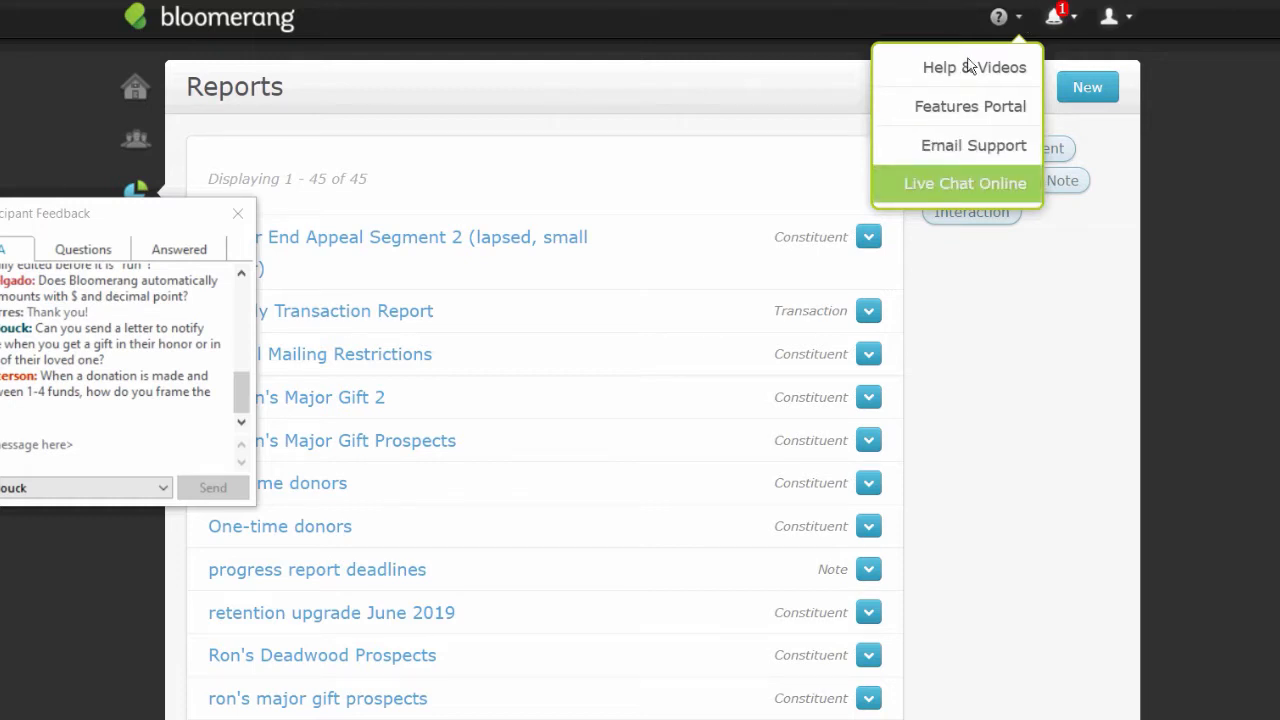
left_click(954, 180)
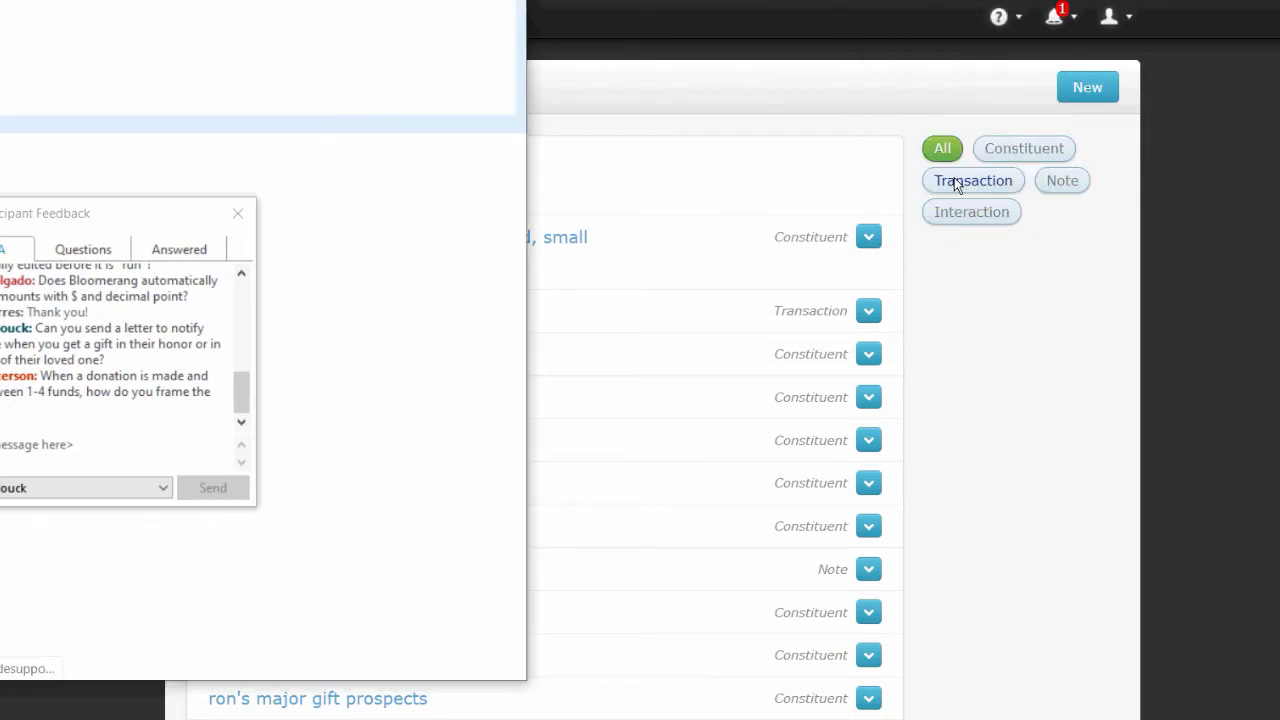
left_click_drag(141, 207, 747, 142)
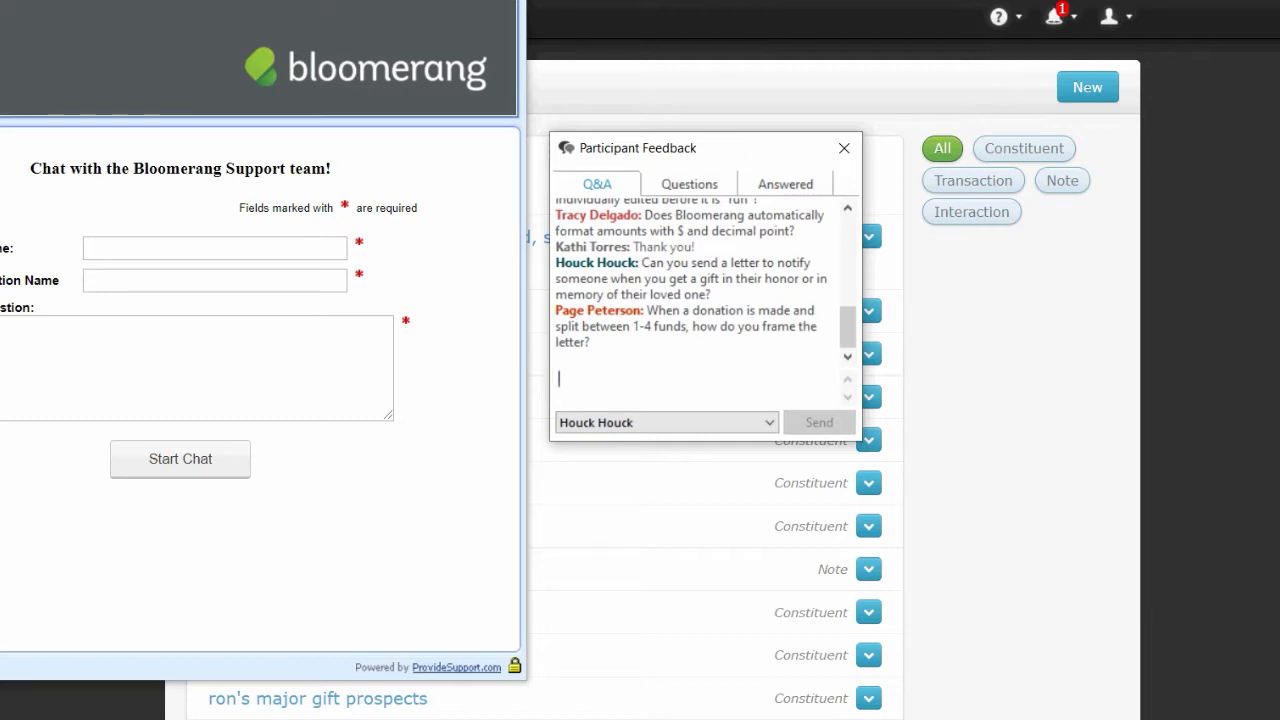
left_click_drag(144, 0, 184, 37)
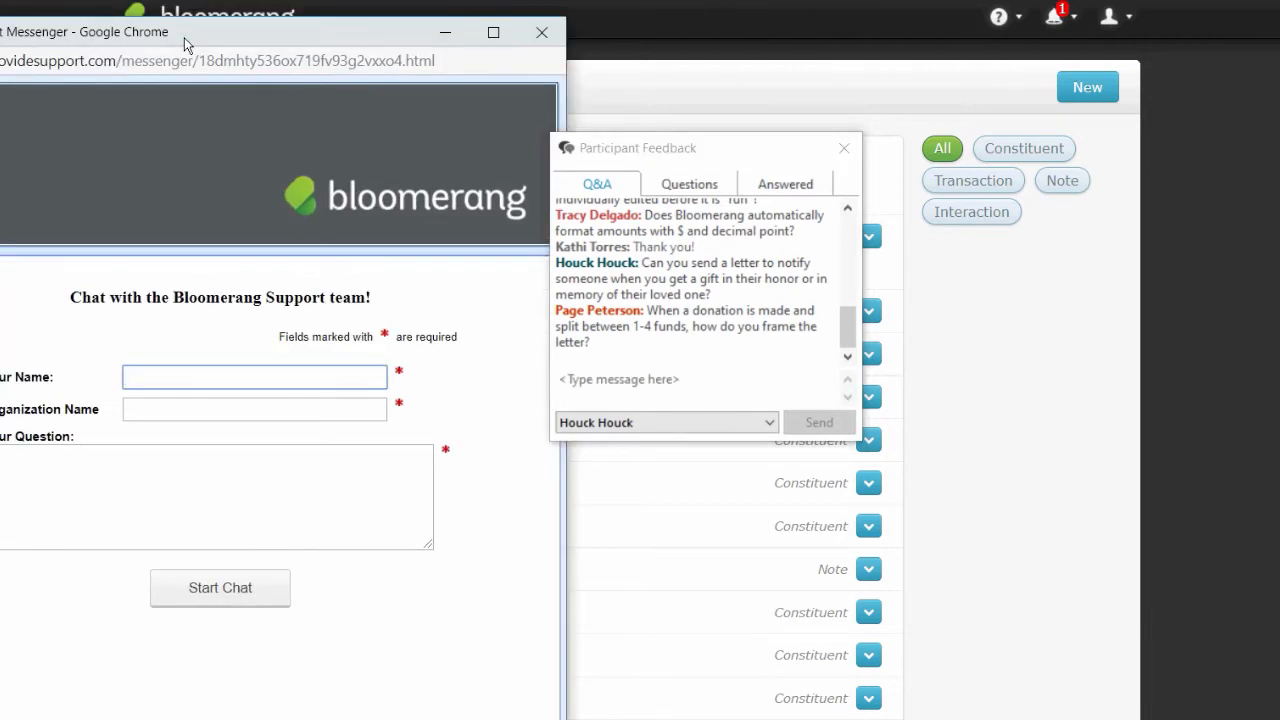
left_click(543, 34)
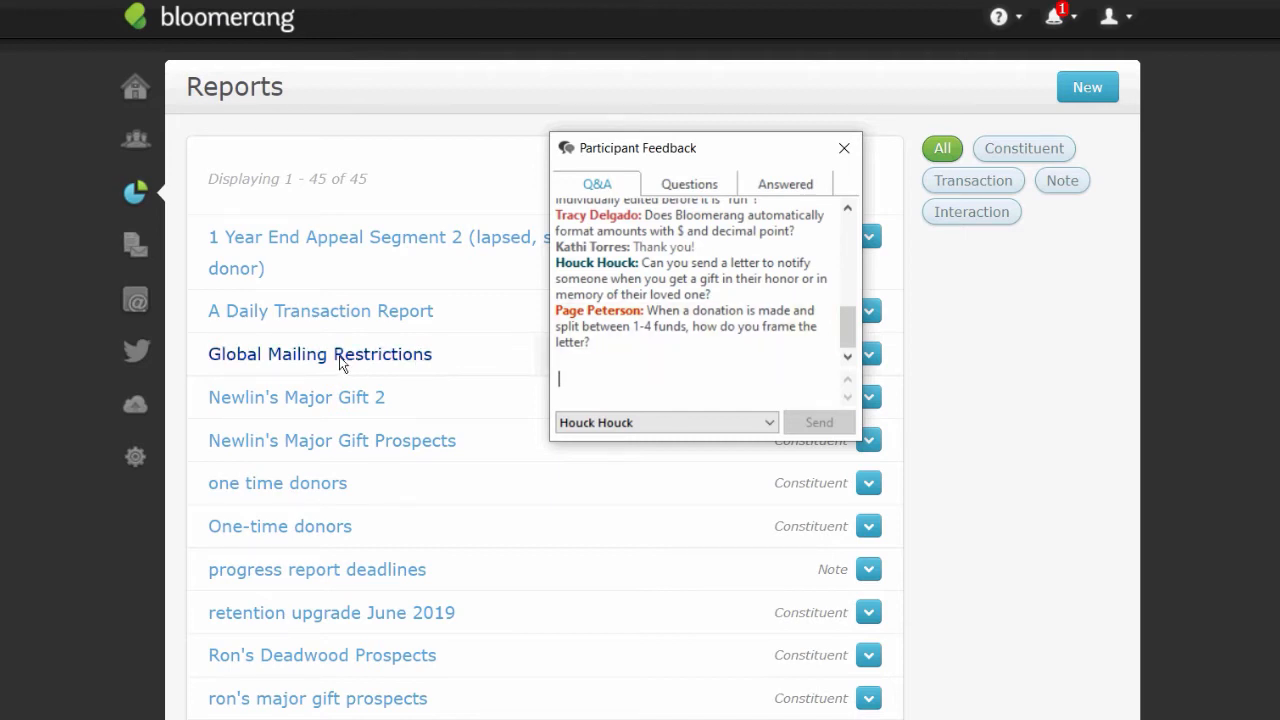
- Pass through Letter Templates and Reports, then open a constituent from Recent Accounts
left_click(45, 368)
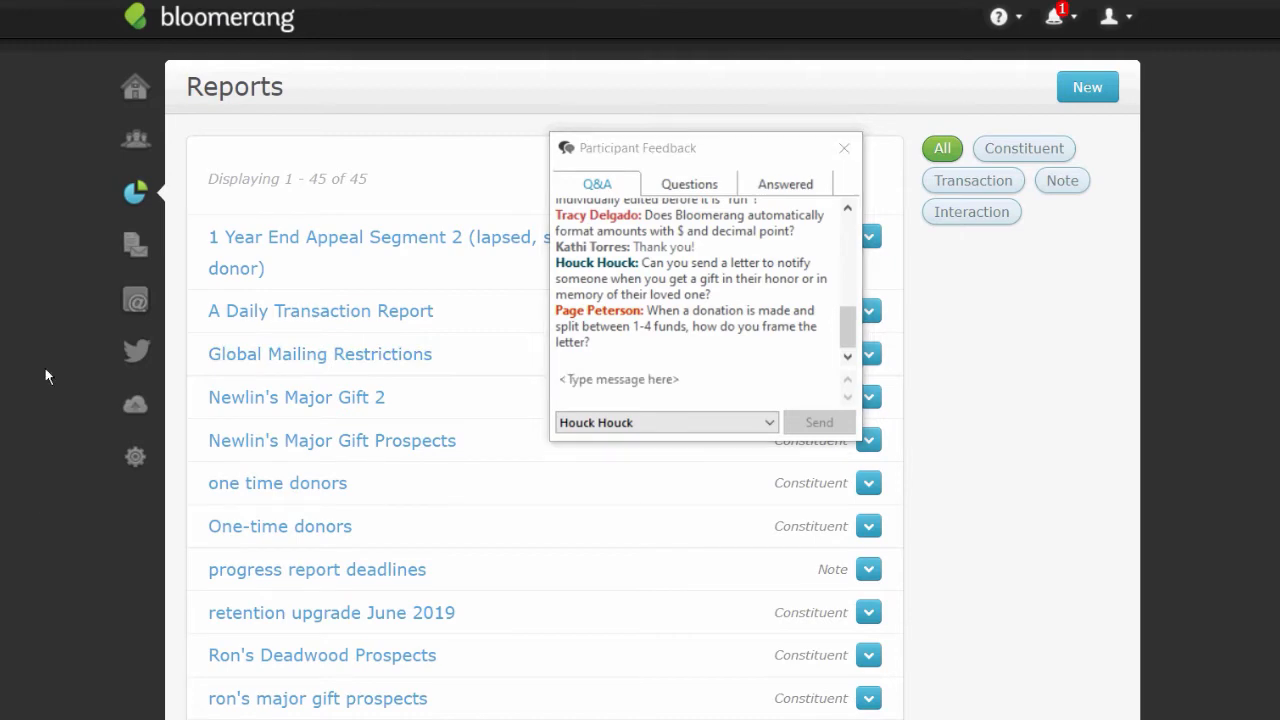
left_click(136, 248)
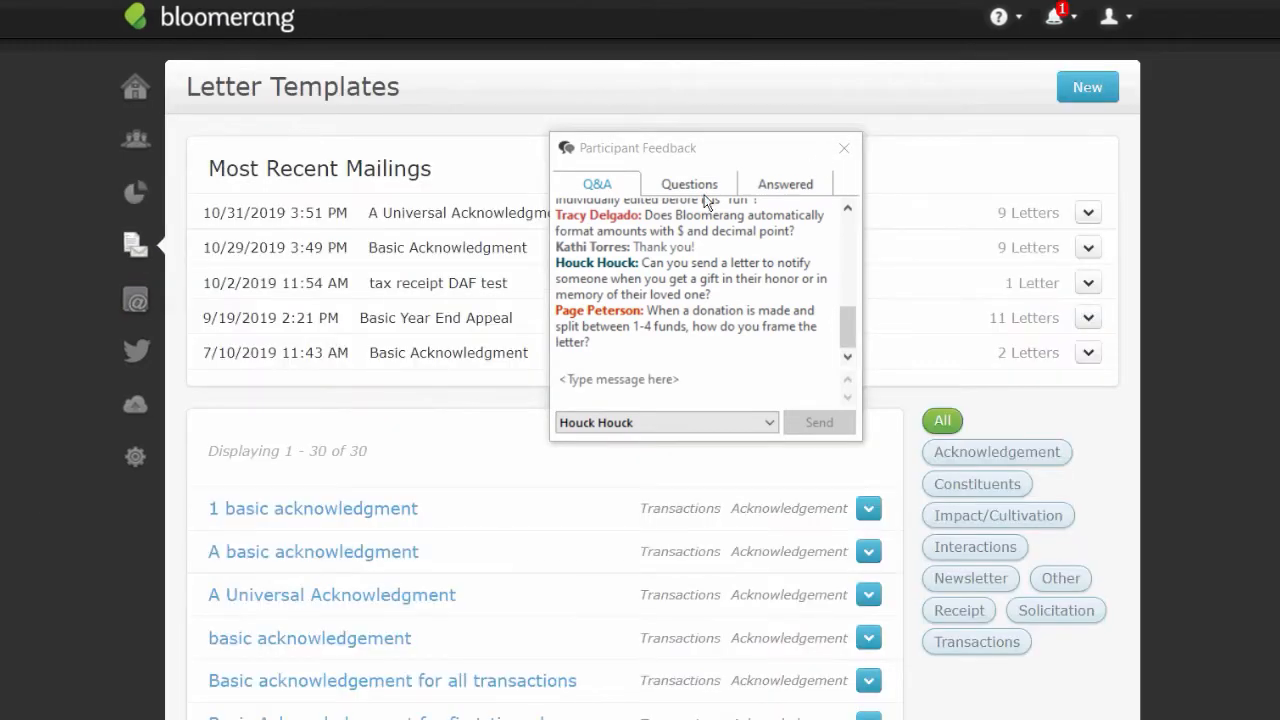
left_click(136, 196)
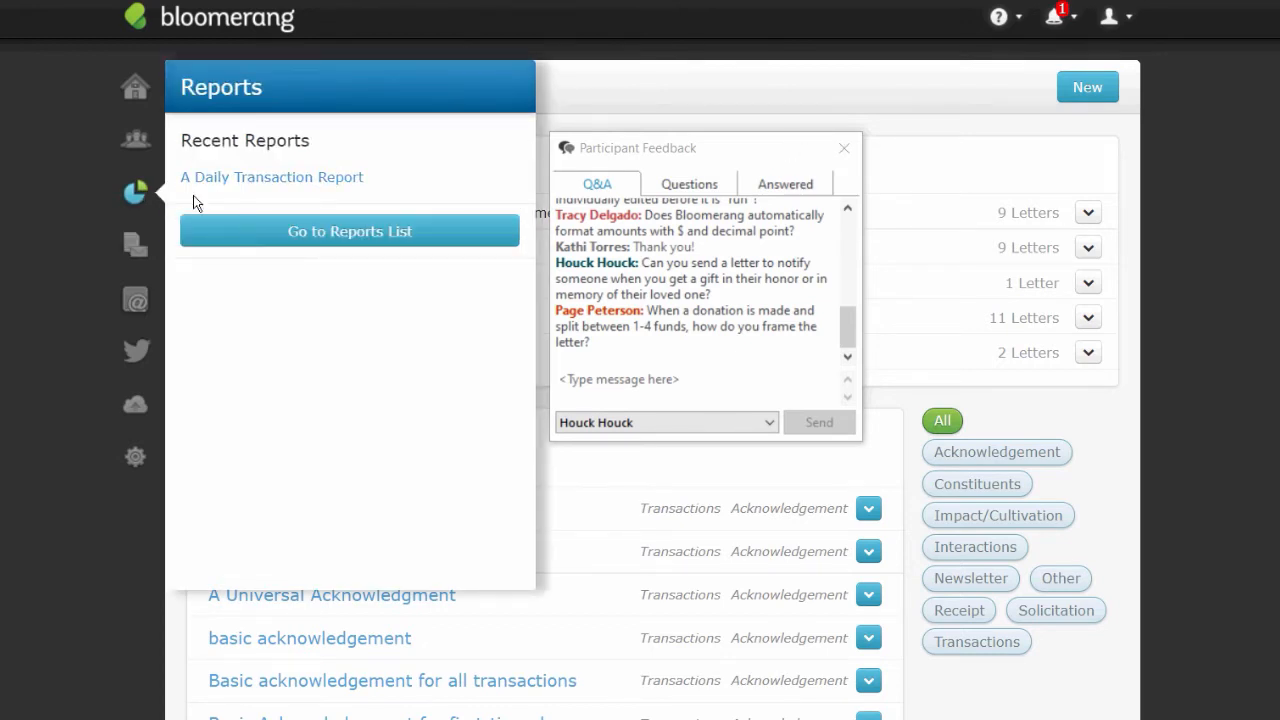
left_click(132, 142)
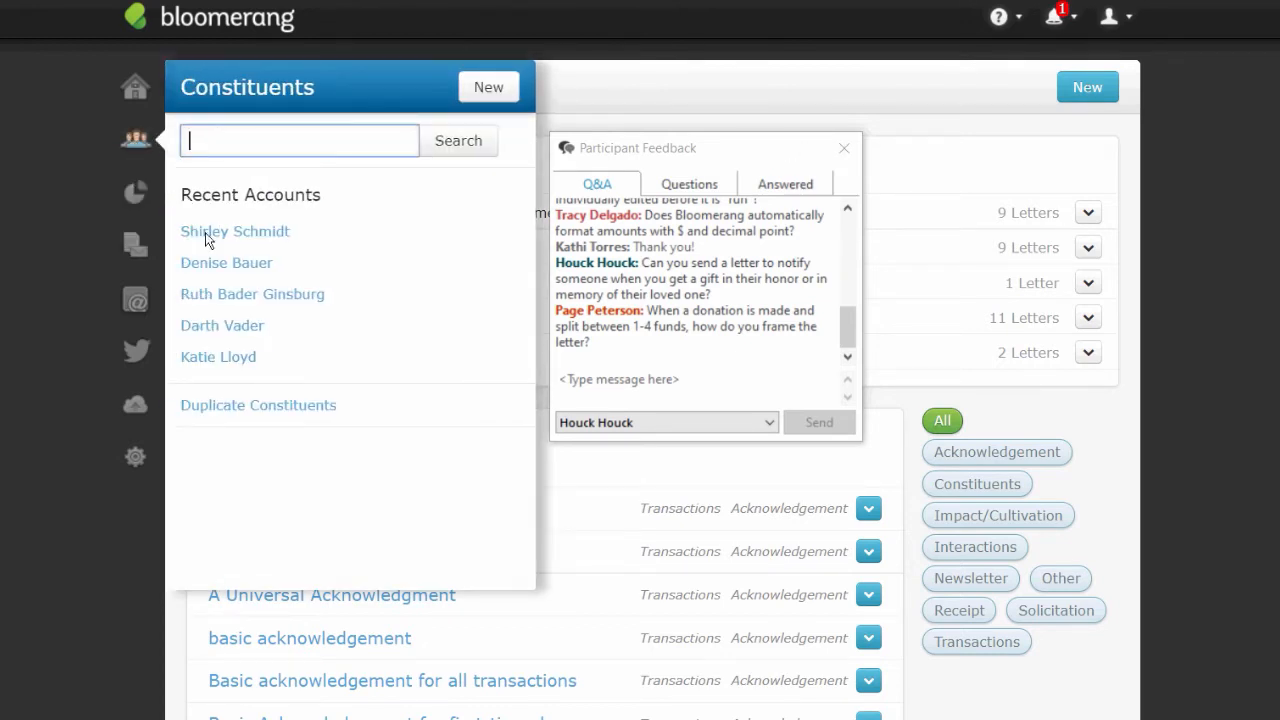
left_click(231, 297)
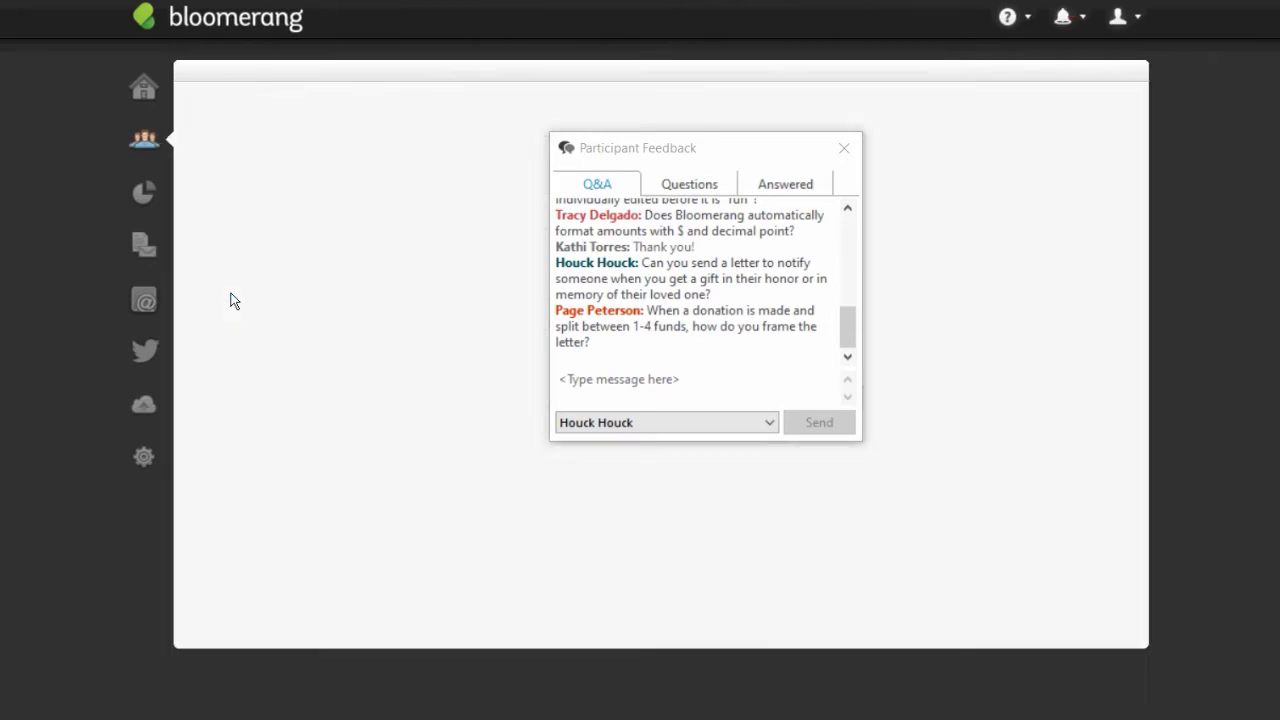
- Open the 10/31/2019 Mail acknowledgment letter from the timeline and make its text editable
left_click(843, 149)
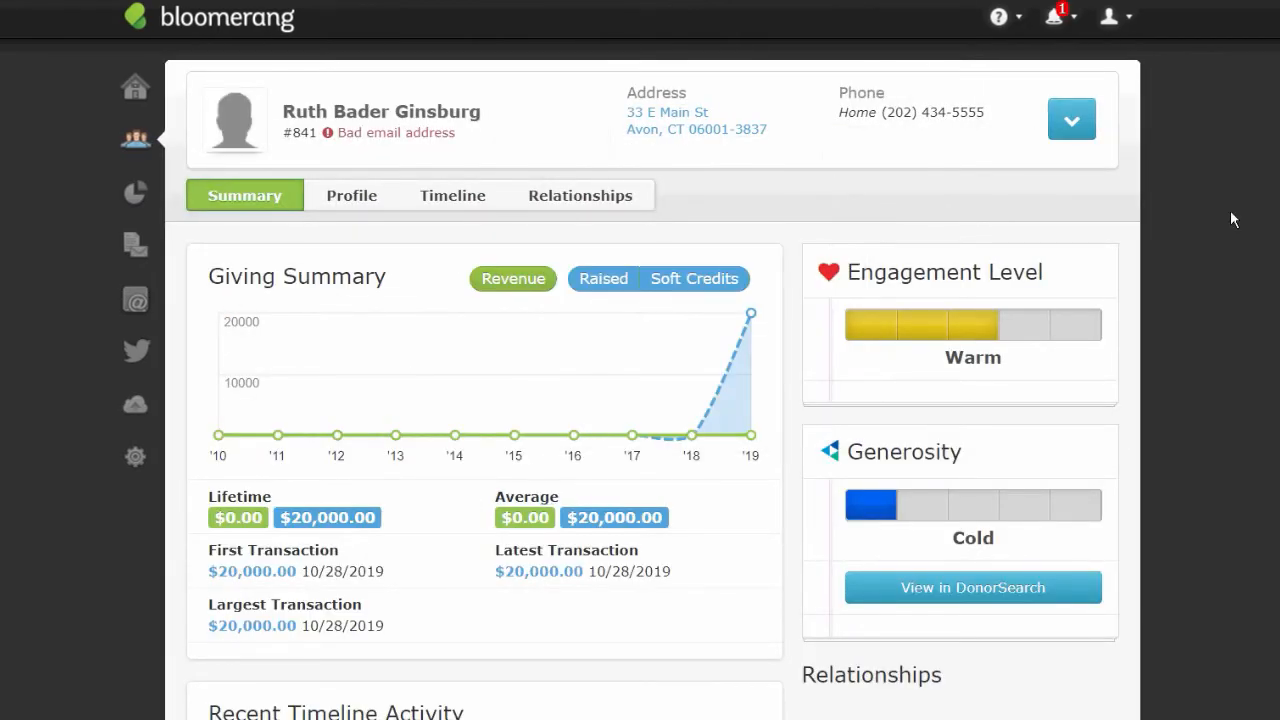
scroll(652, 400, "down", 2)
scroll(617, 434, "down", 1)
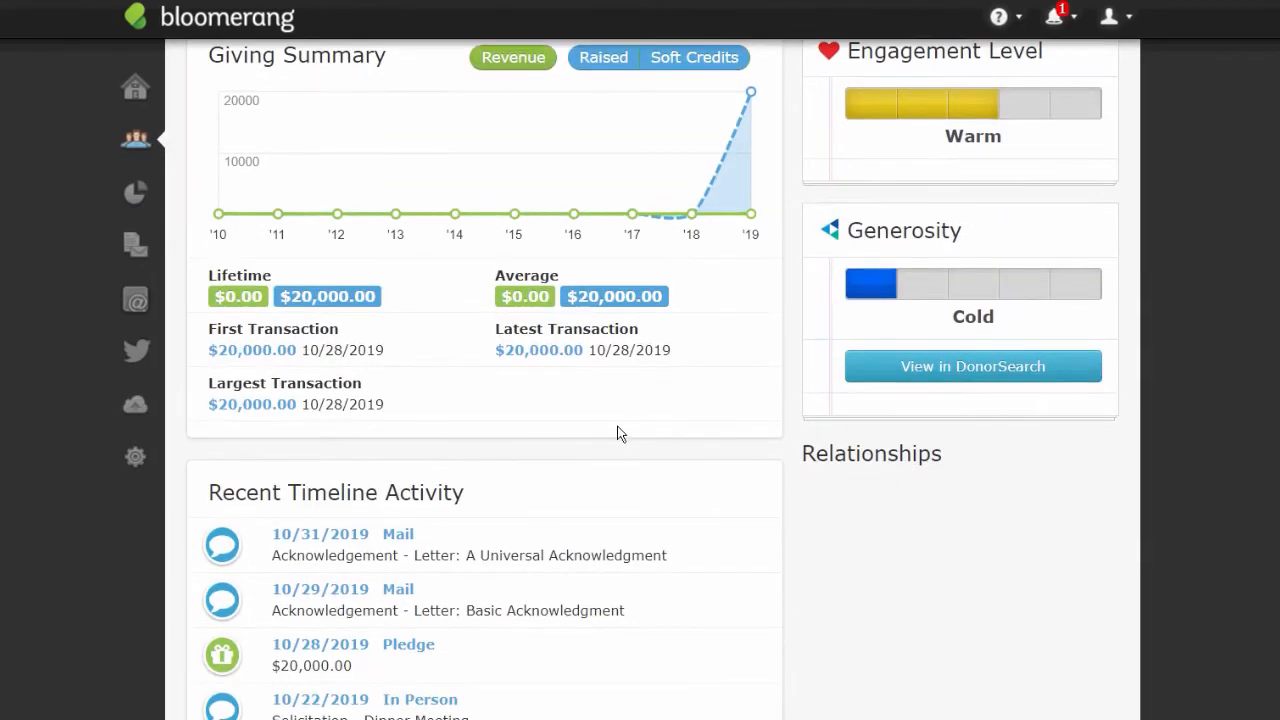
left_click(386, 538)
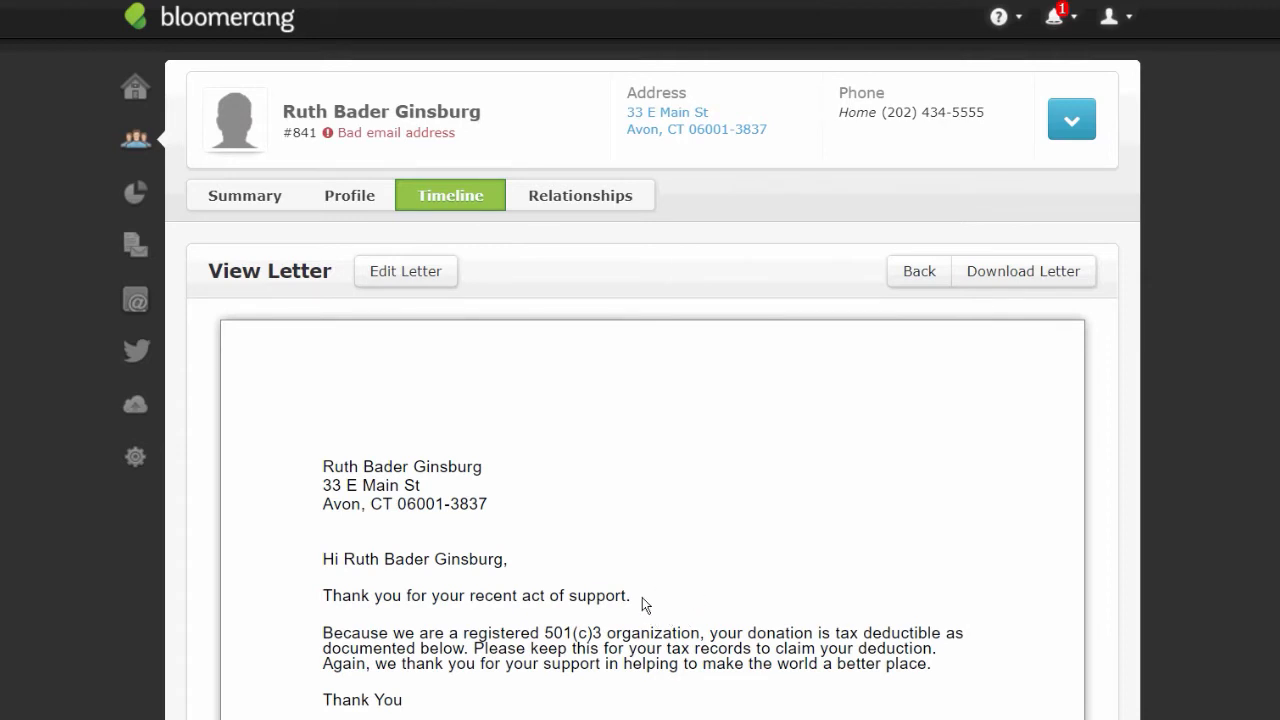
left_click_drag(621, 597, 638, 597)
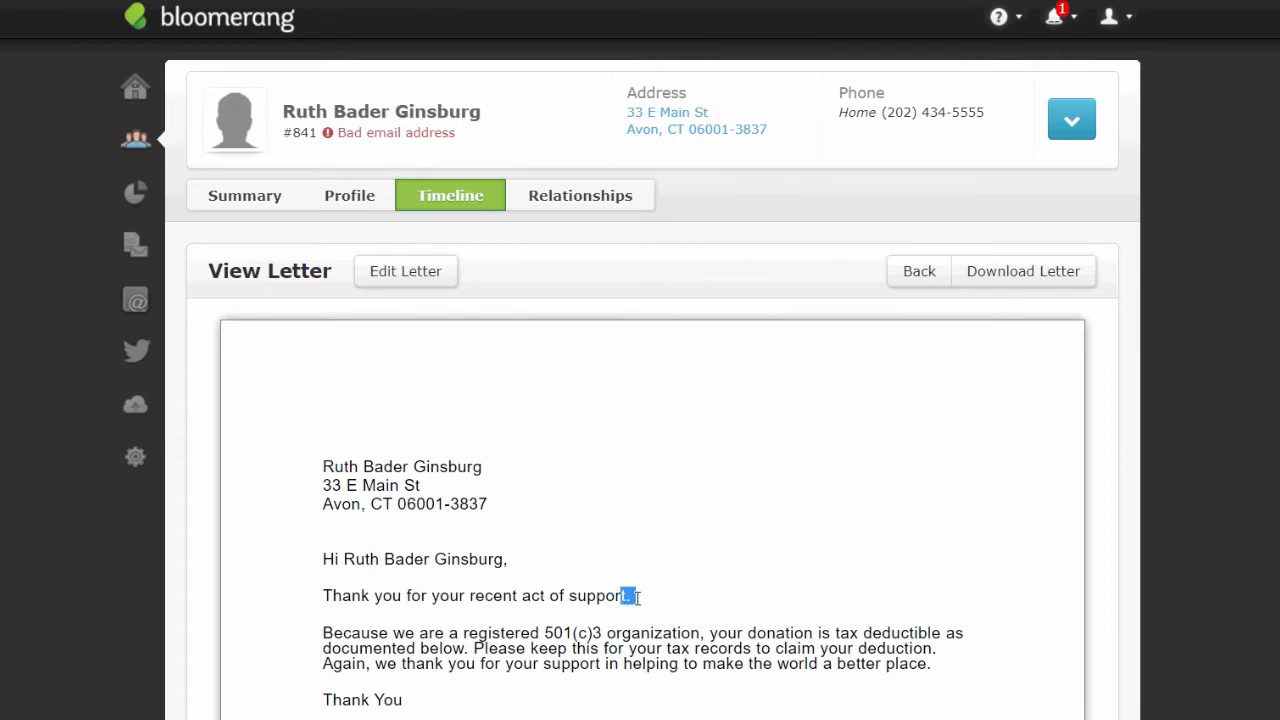
left_click(415, 279)
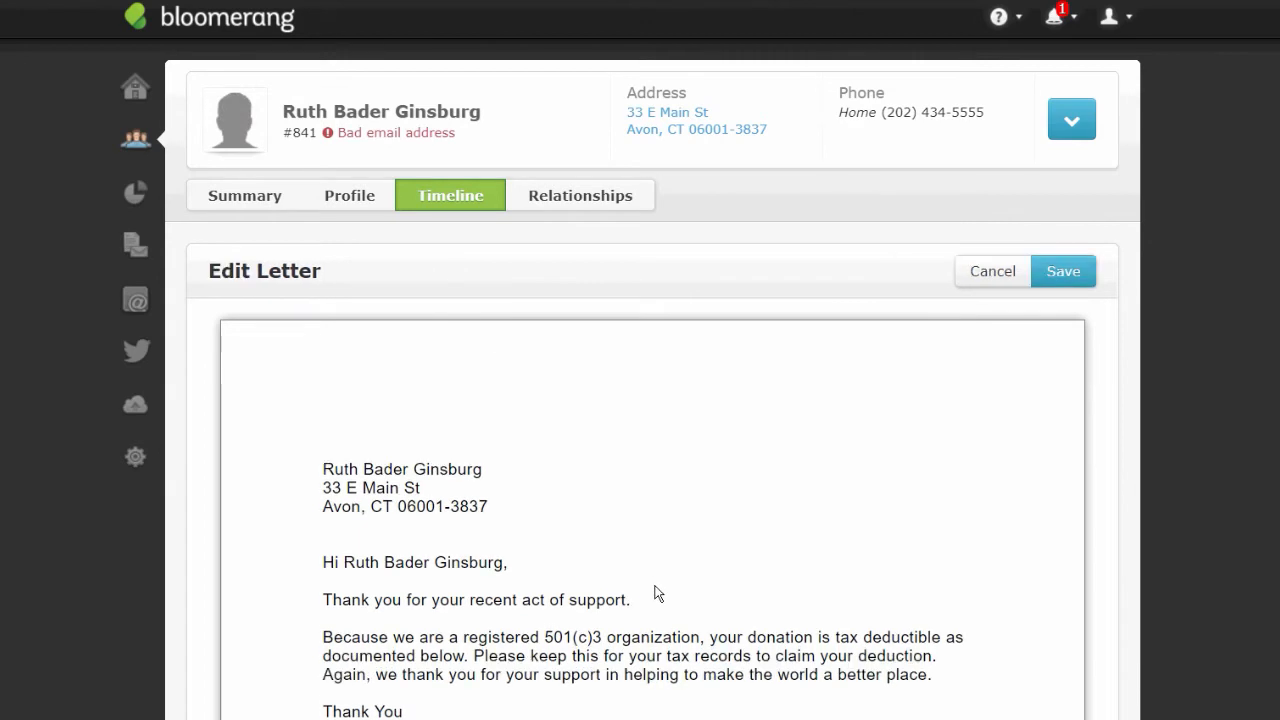
- Type 'As per your request, your pledge has been distributed' into the letter
type("As per yourr")
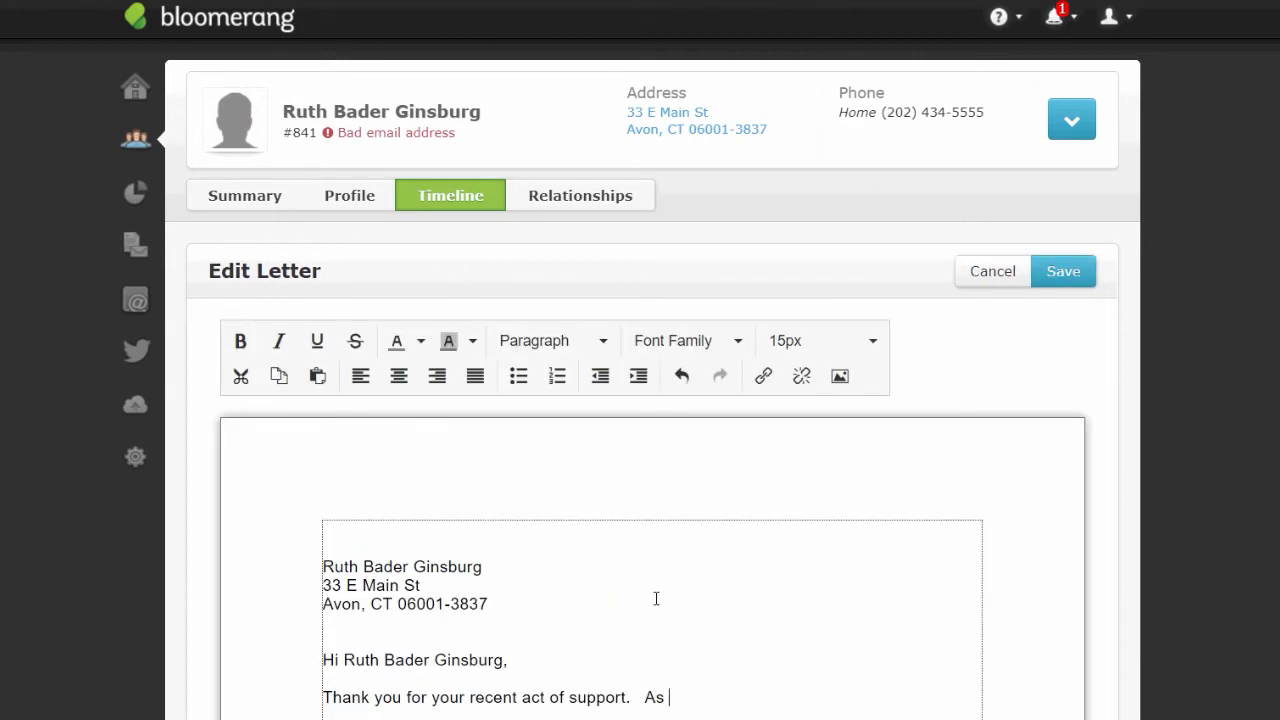
key("BackSpace")
key("BackSpace")
type("r requ;es")
key("BackSpace")
key("BackSpace")
key("BackSpace")
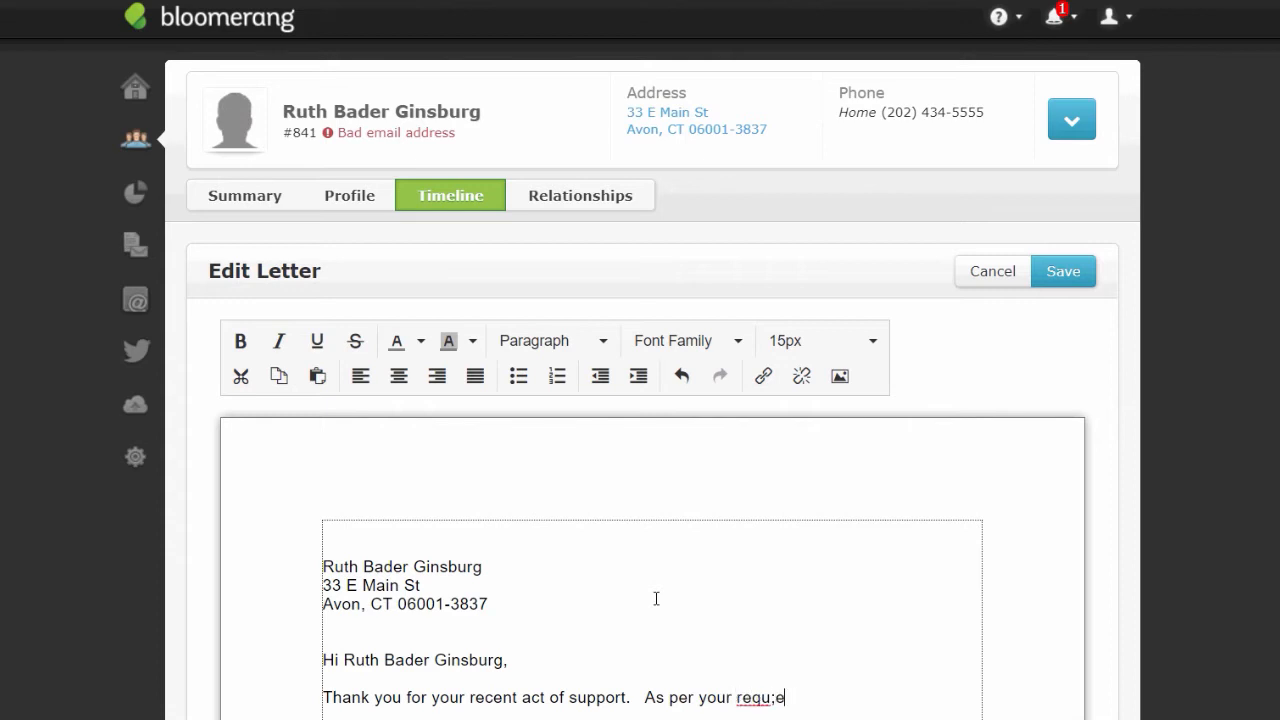
type("est, your donations")
key("BackSpace")
key("BackSpace")
key("BackSpace")
key("BackSpace")
key("BackSpace")
key("BackSpace")
key("BackSpace")
key("BackSpace")
key("BackSpace")
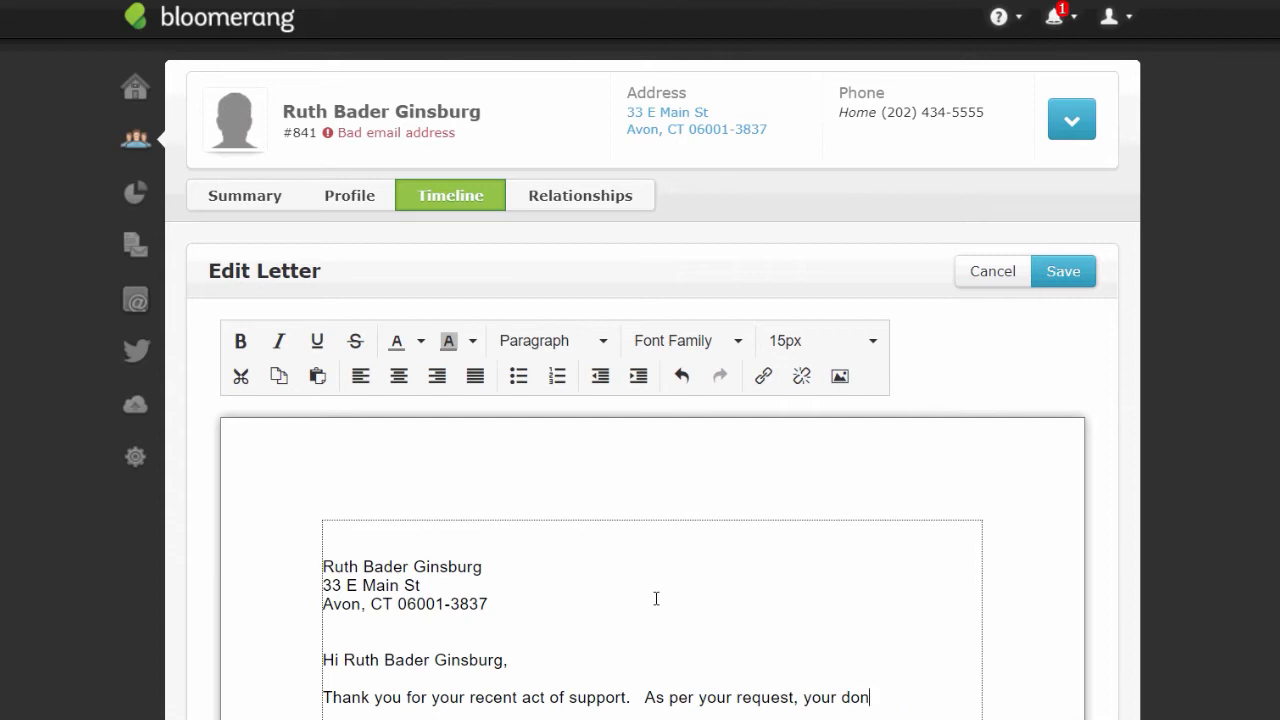
type("pledge has be")
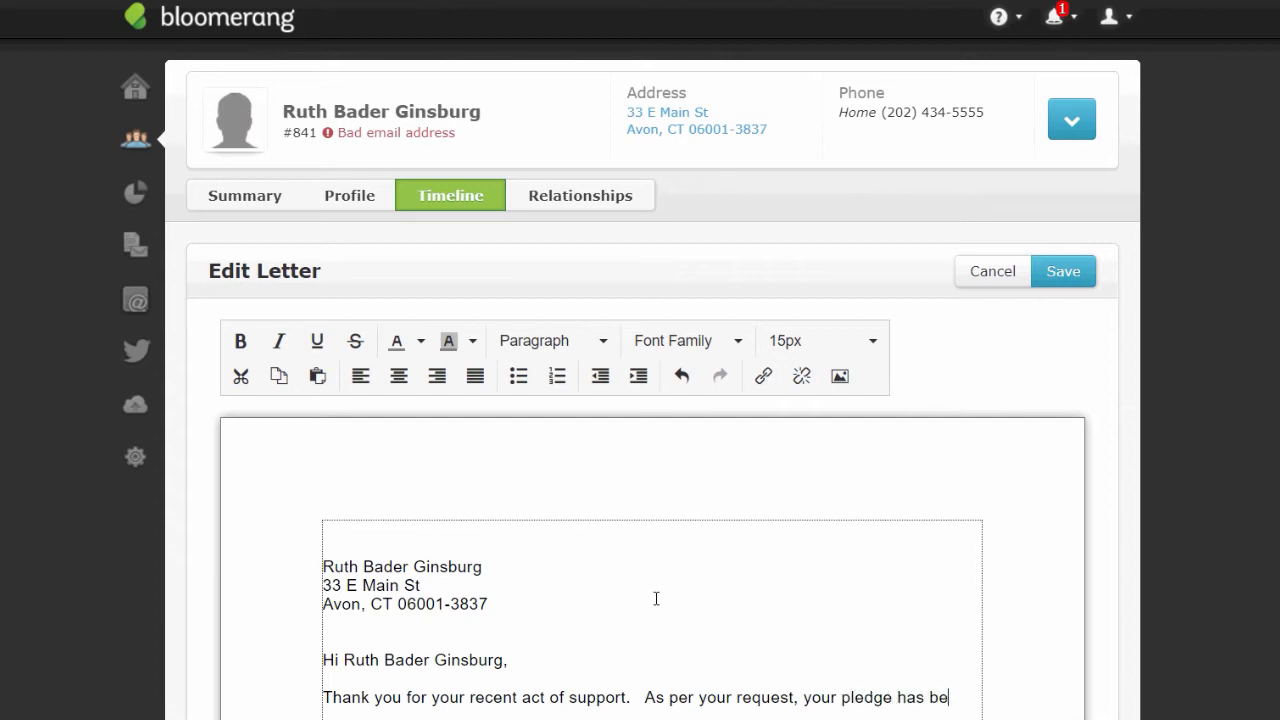
type("en distributed qual")
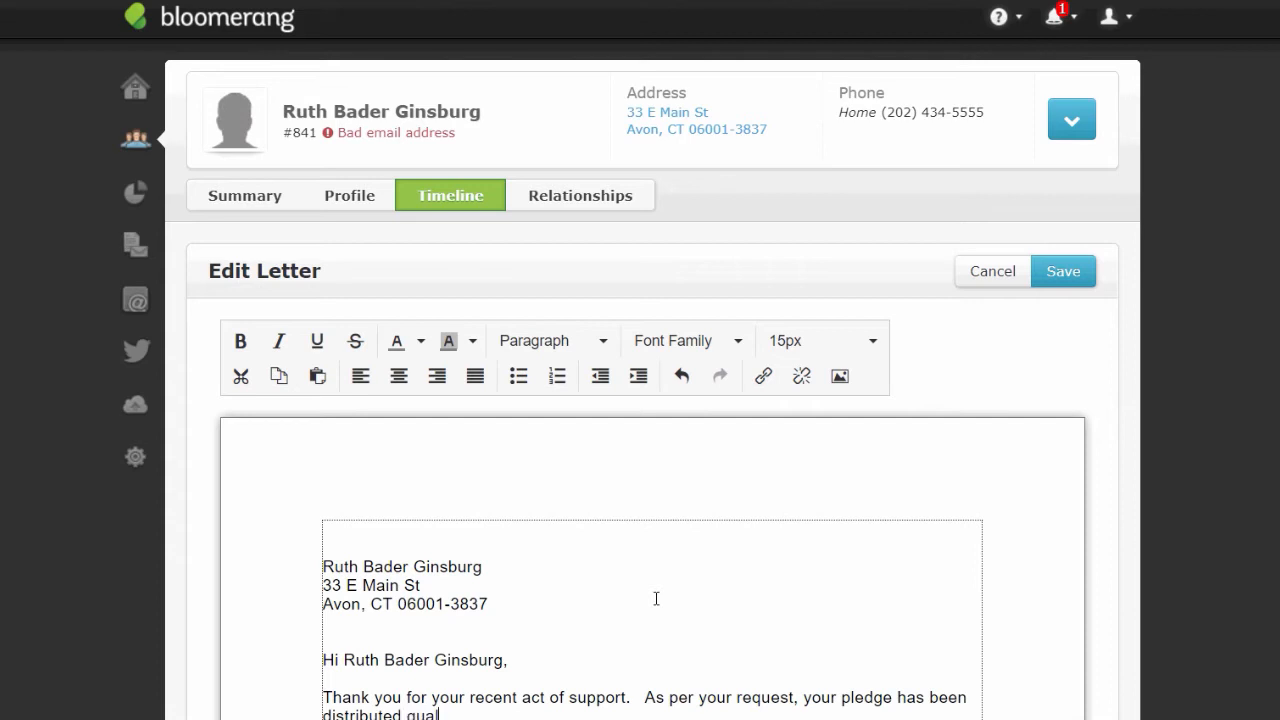
key("BackSpace")
key("BackSpace")
key("BackSpace")
key("BackSpace")
- Finish with 'equally between these funds: a, b, c, and d.' and delete the blank line
type("equally between these fund")
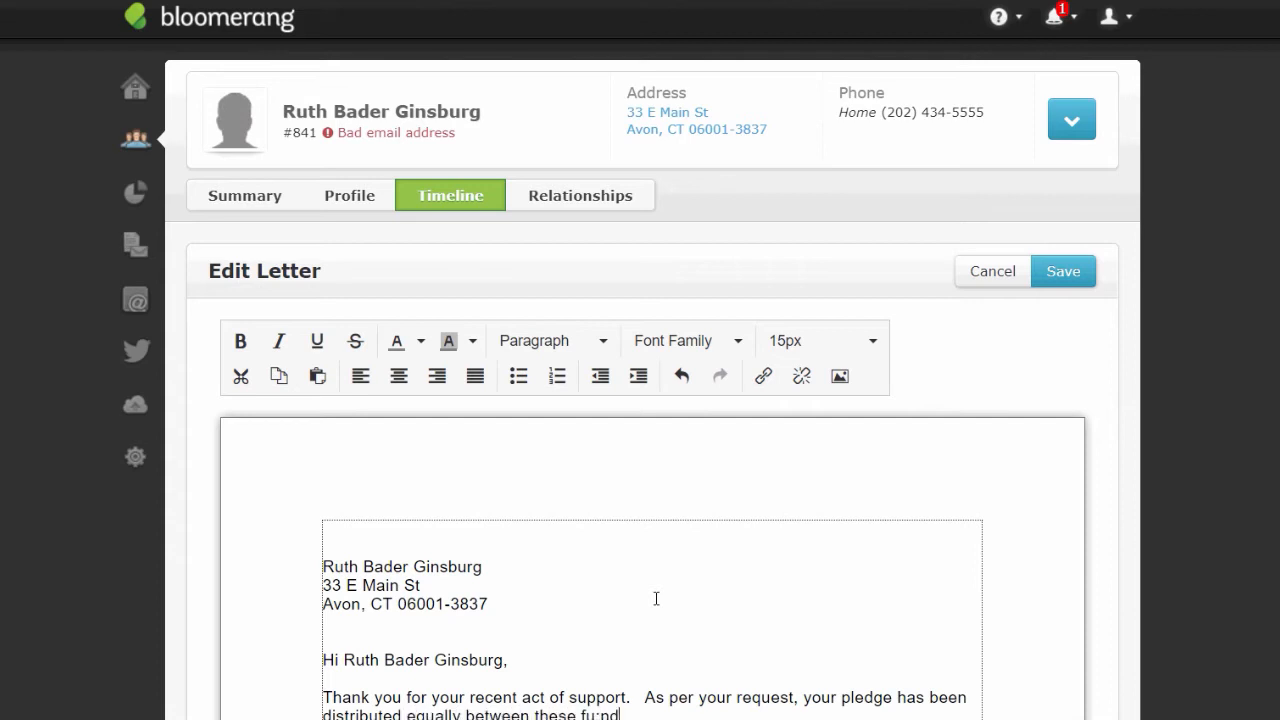
key("BackSpace")
key("BackSpace")
key("BackSpace")
type("nds: ")
type(" a bd")
type("c, and d")
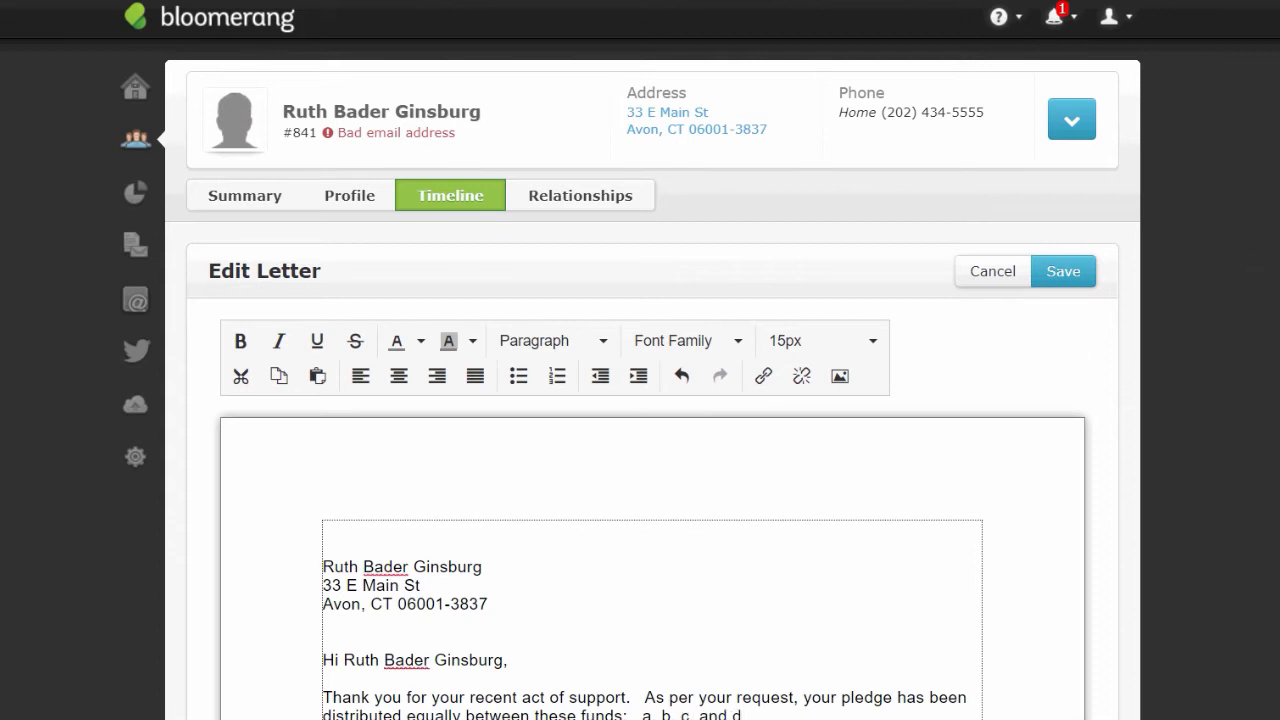
type(".")
key("Return")
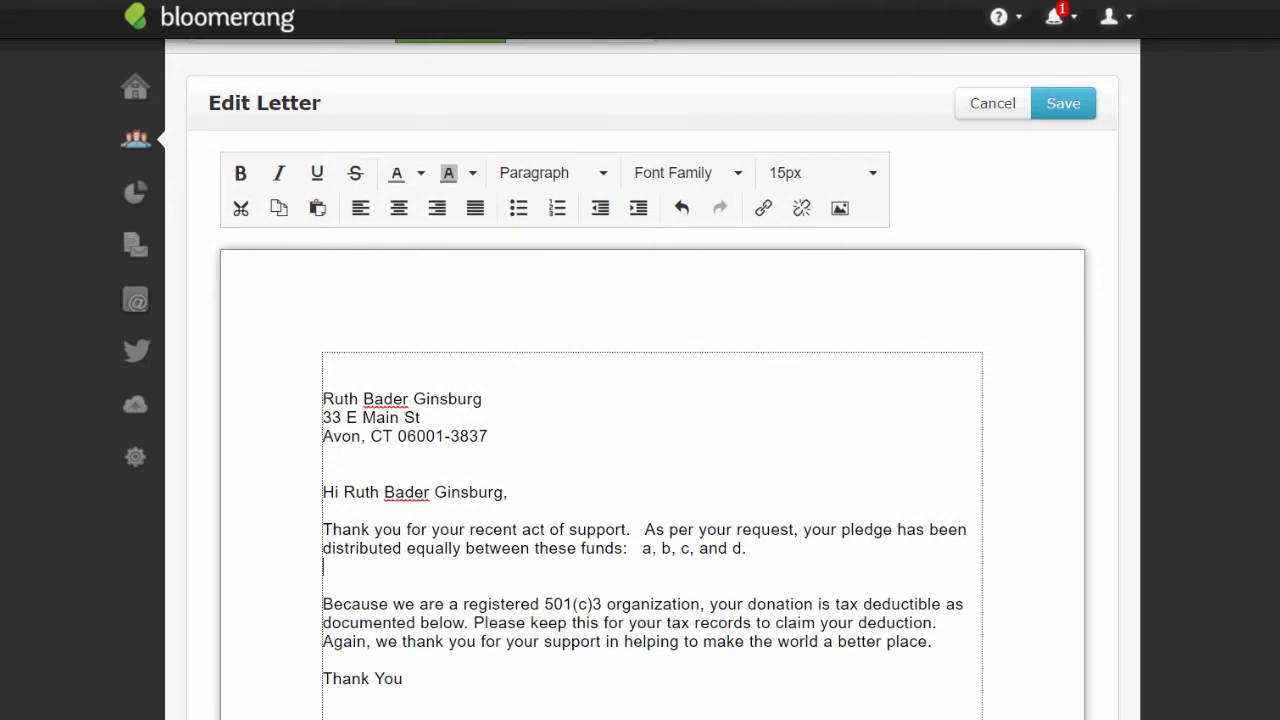
key("Delete")
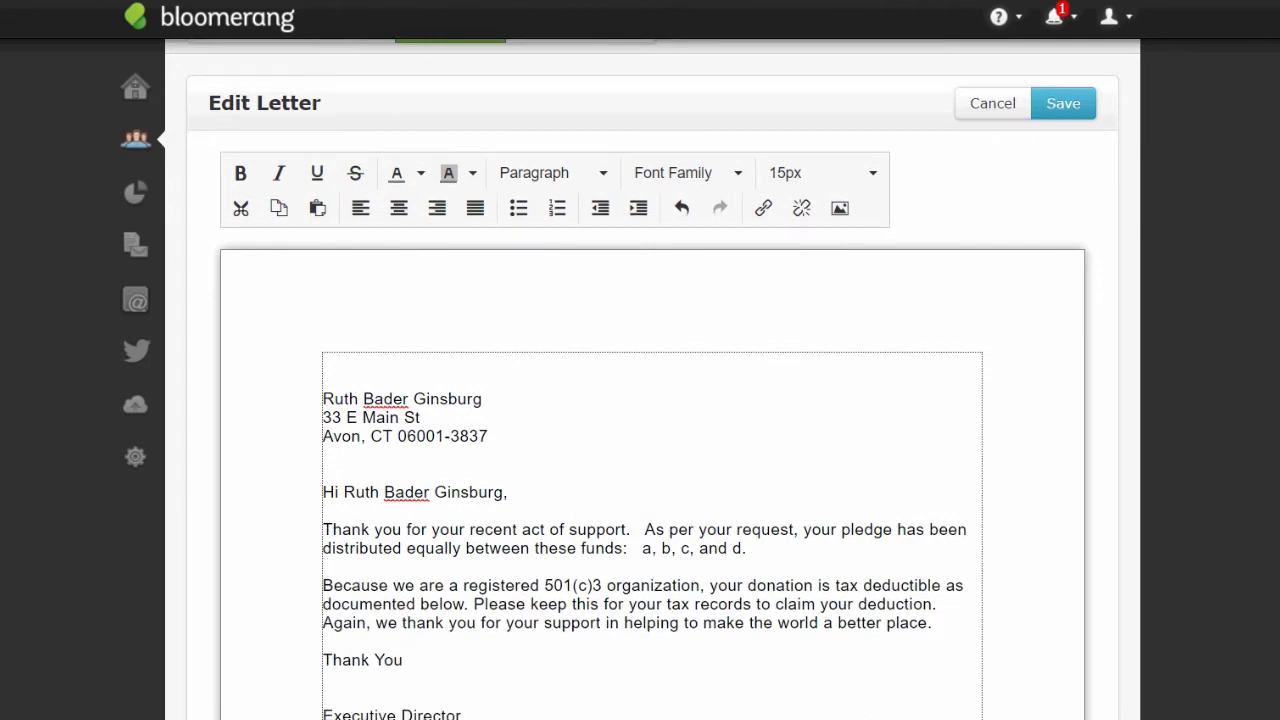
scroll(640, 450, "down", 1)
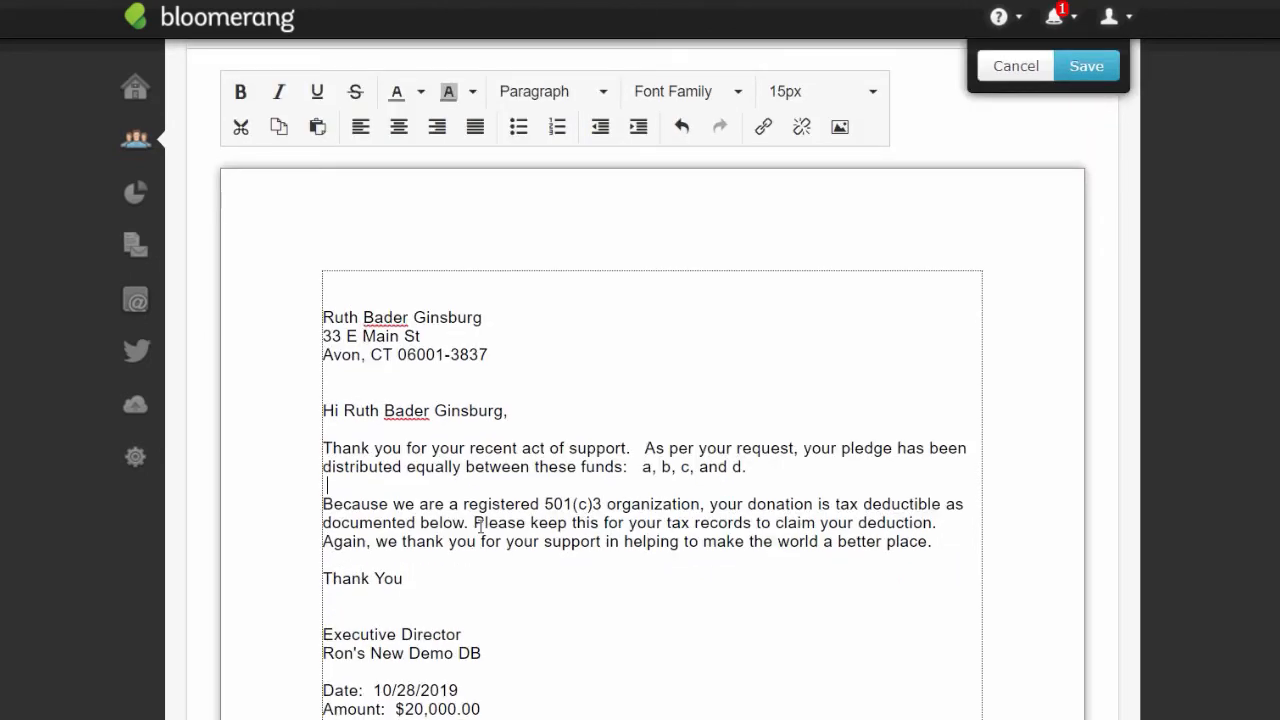
left_click_drag(405, 710, 483, 710)
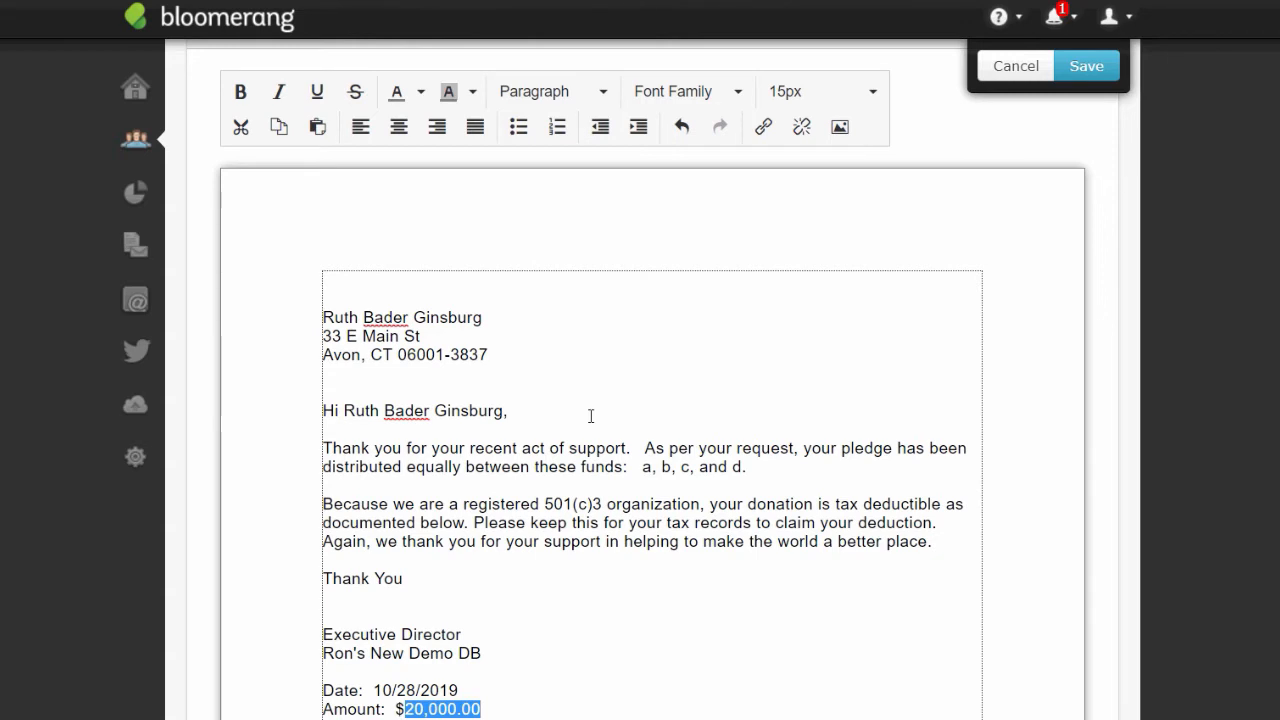
left_click(573, 1)
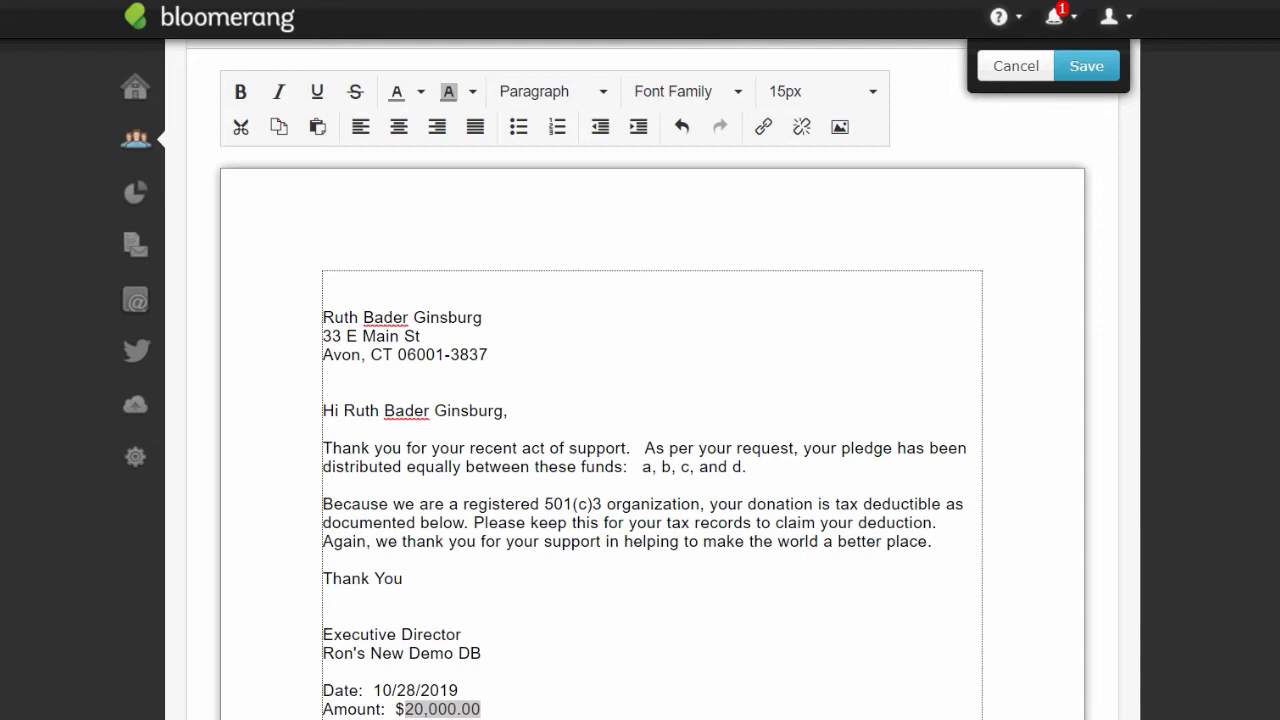
left_click_drag(988, 52, 967, 172)
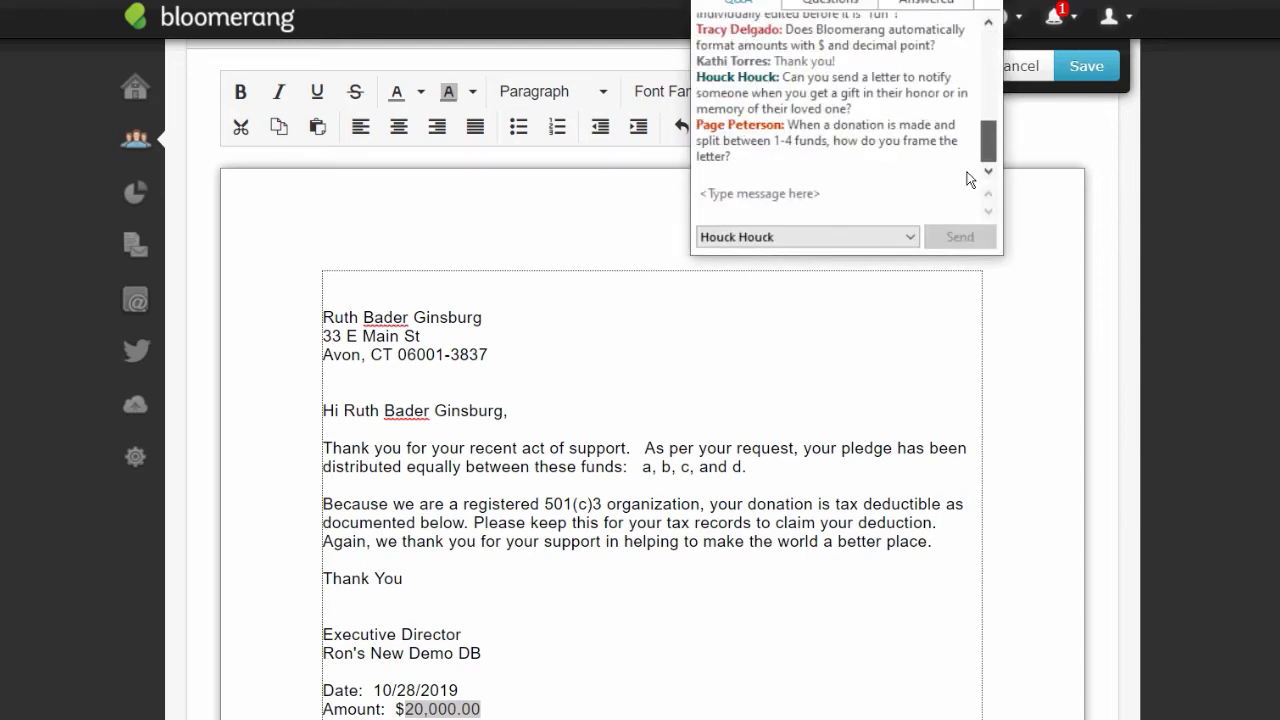
left_click_drag(878, 1, 22, 361)
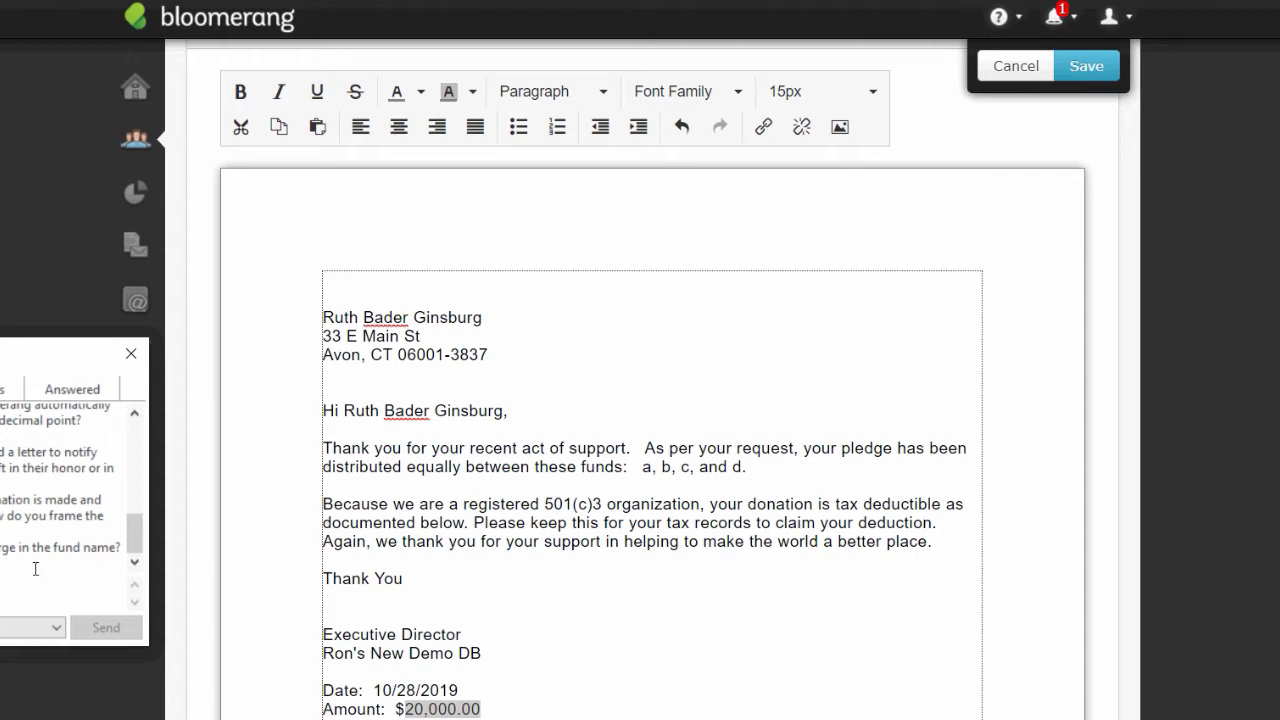
left_click_drag(35, 569, 4, 548)
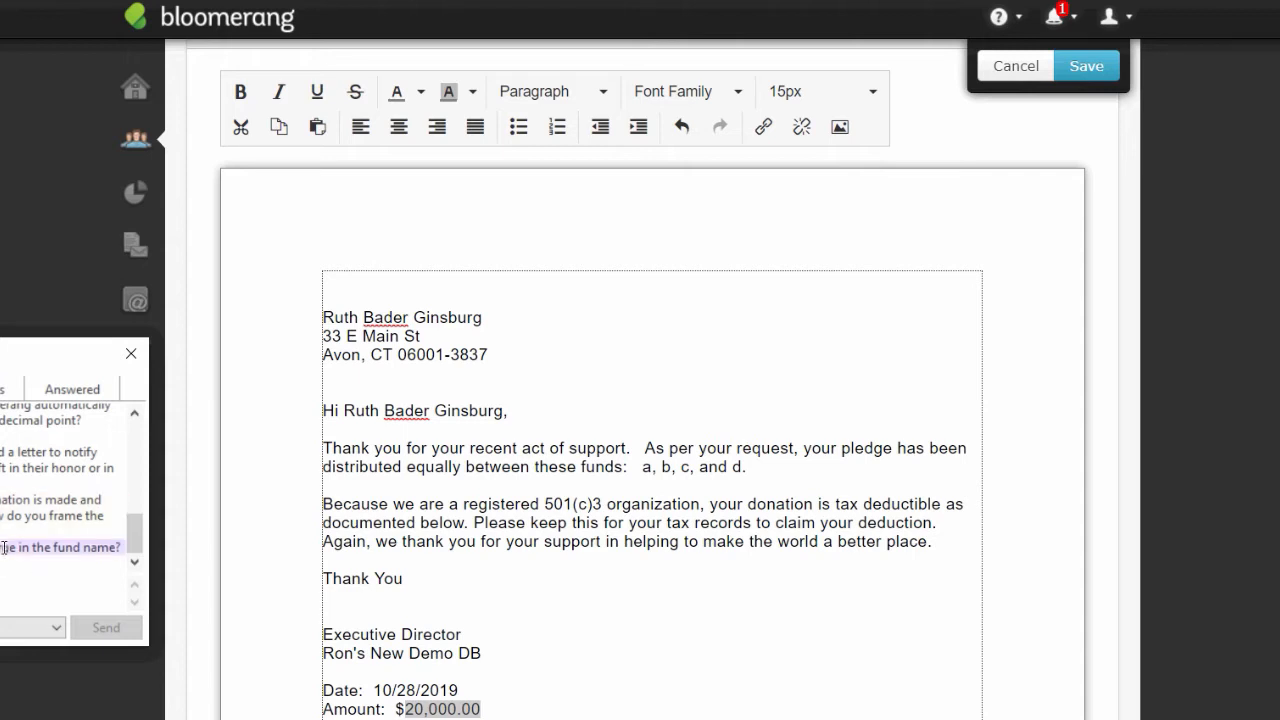
left_click(21, 273)
scroll(21, 273, "down", 1)
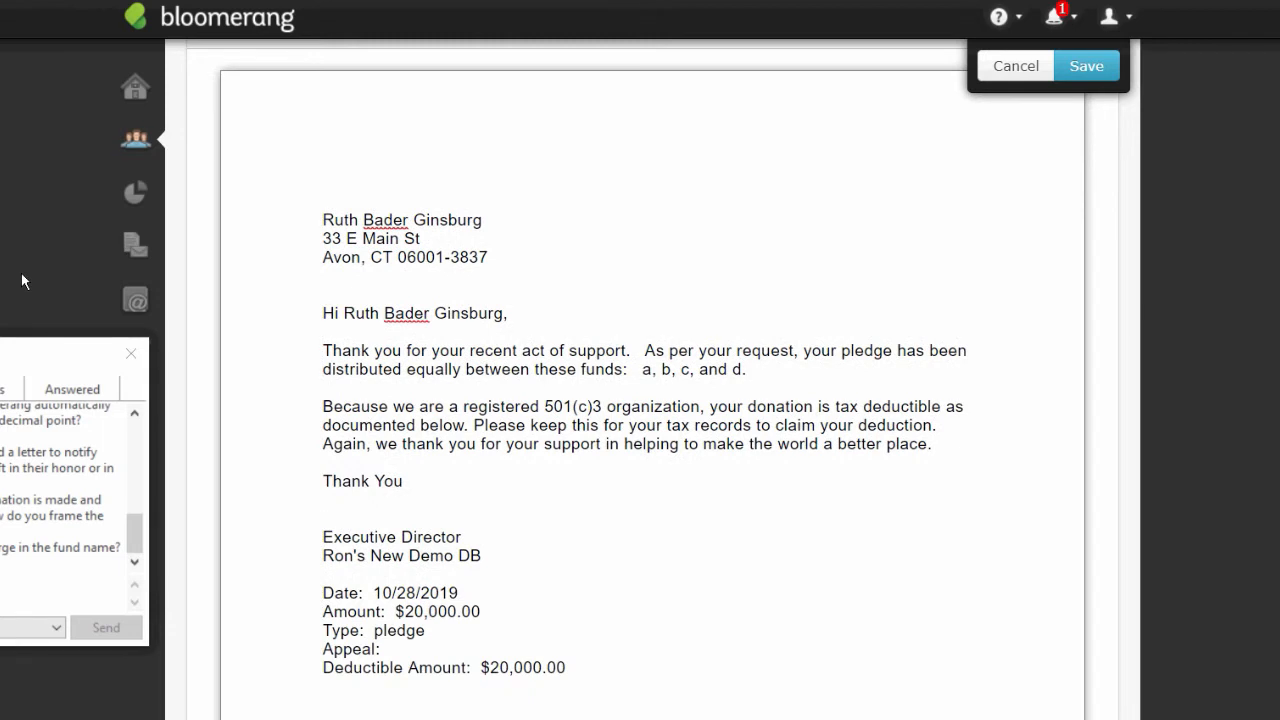
left_click_drag(34, 368, 21, 374)
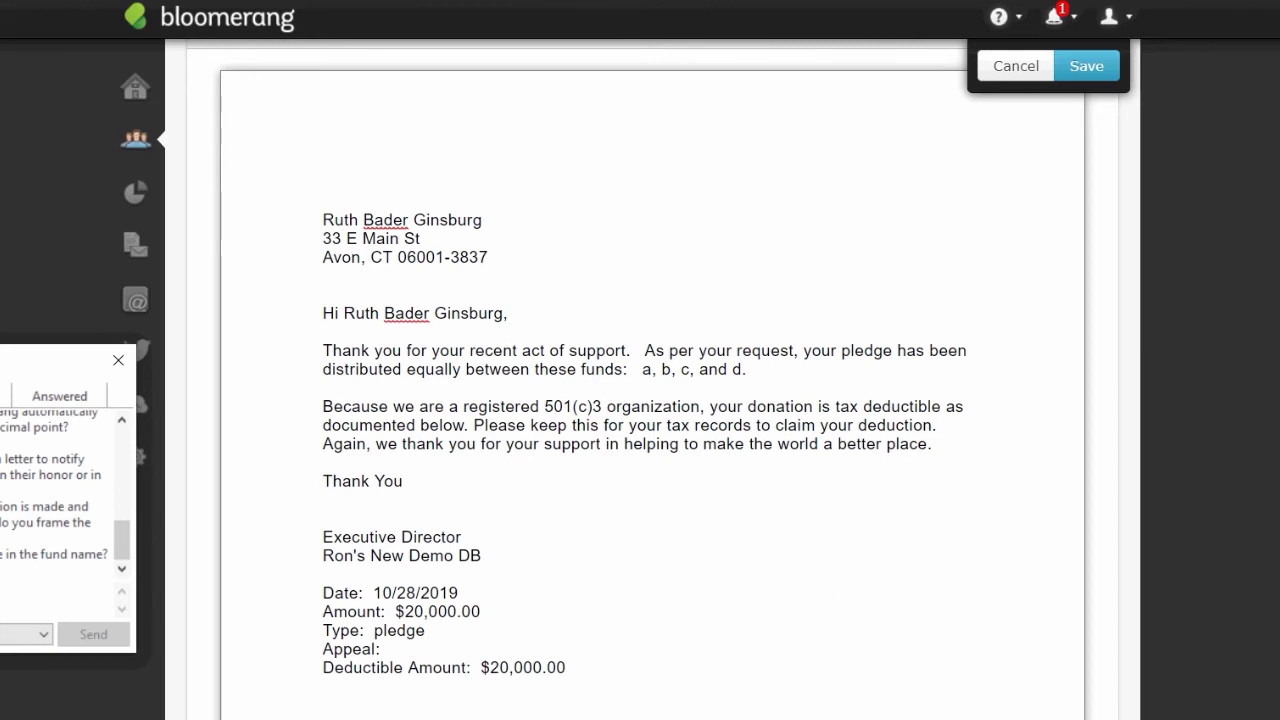
scroll(650, 400, "up", 3)
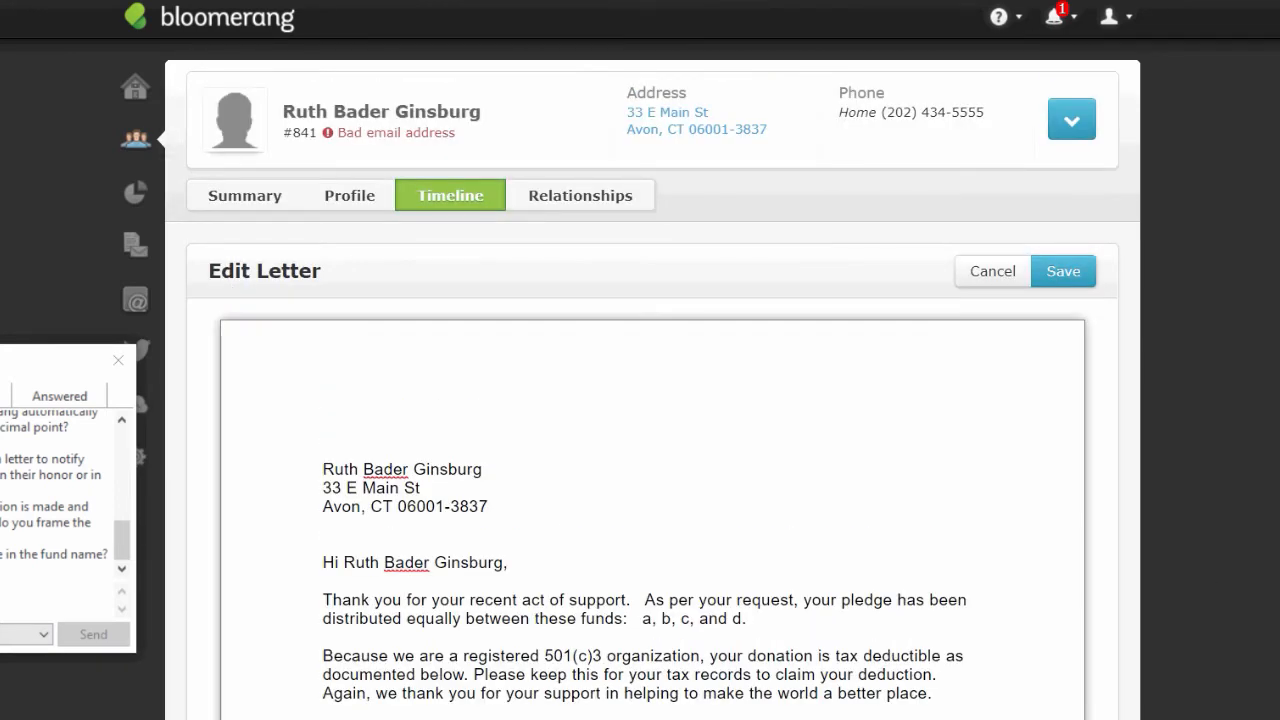
- Open the Constituents search panel and enter the constituent's first name
left_click(54, 554)
left_click(139, 195)
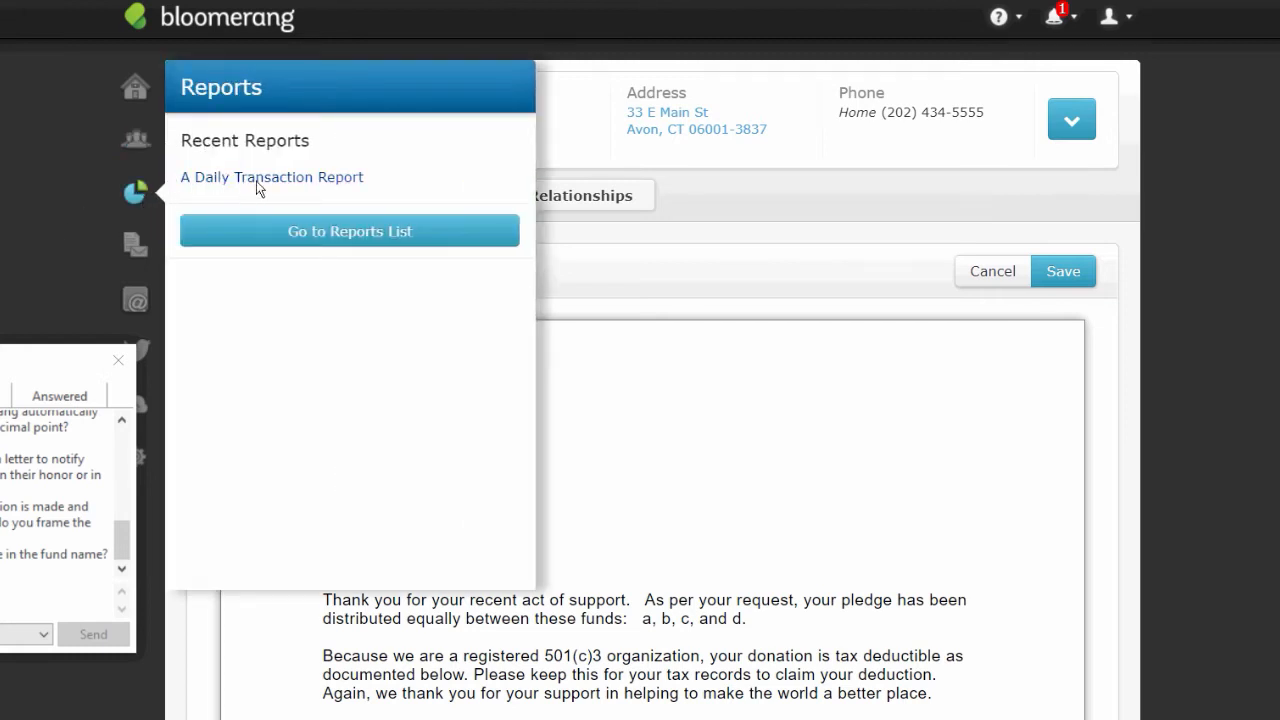
left_click(135, 145)
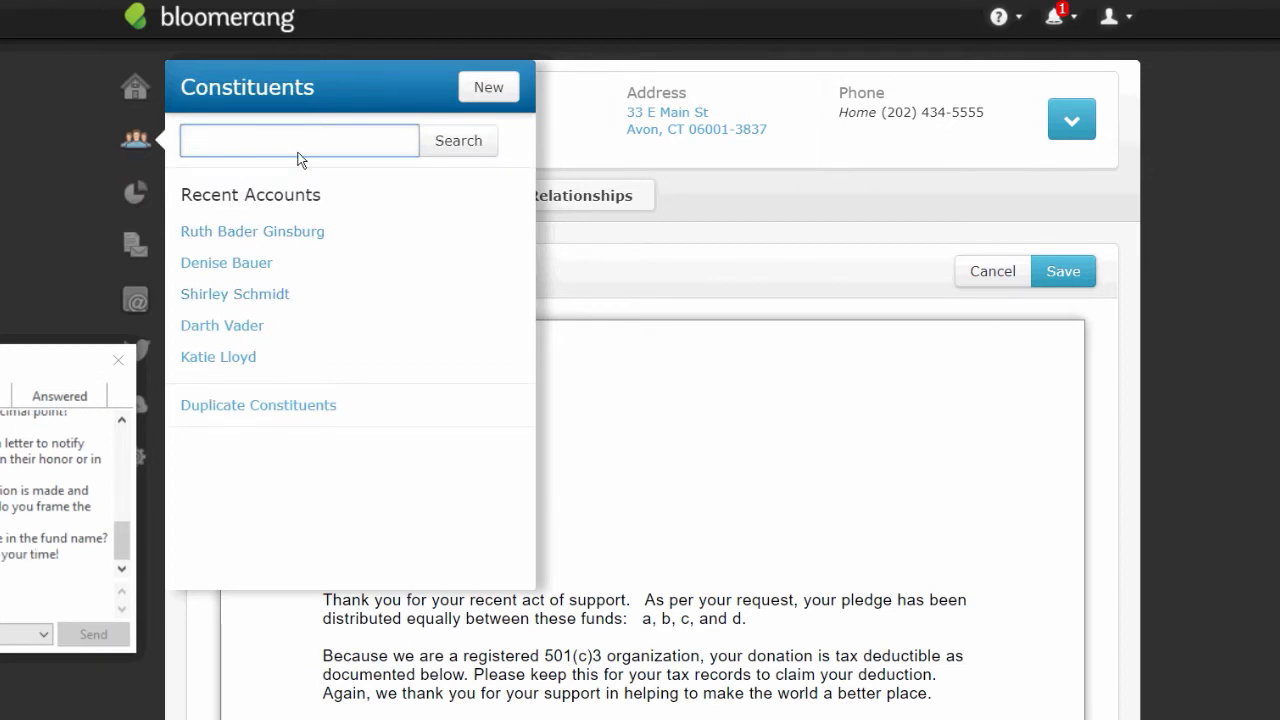
type("ron")
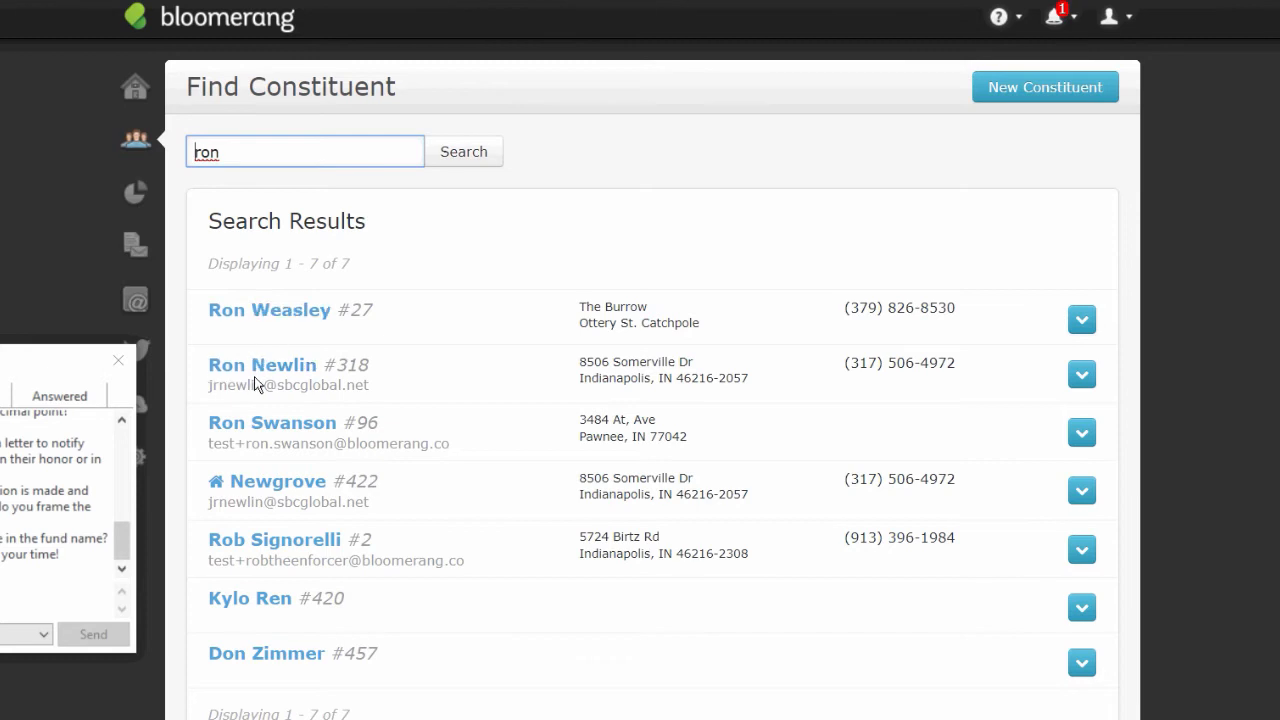
- Open the second search result and start a New Donation as a fresh gift, not a pledge payment
left_click(279, 362)
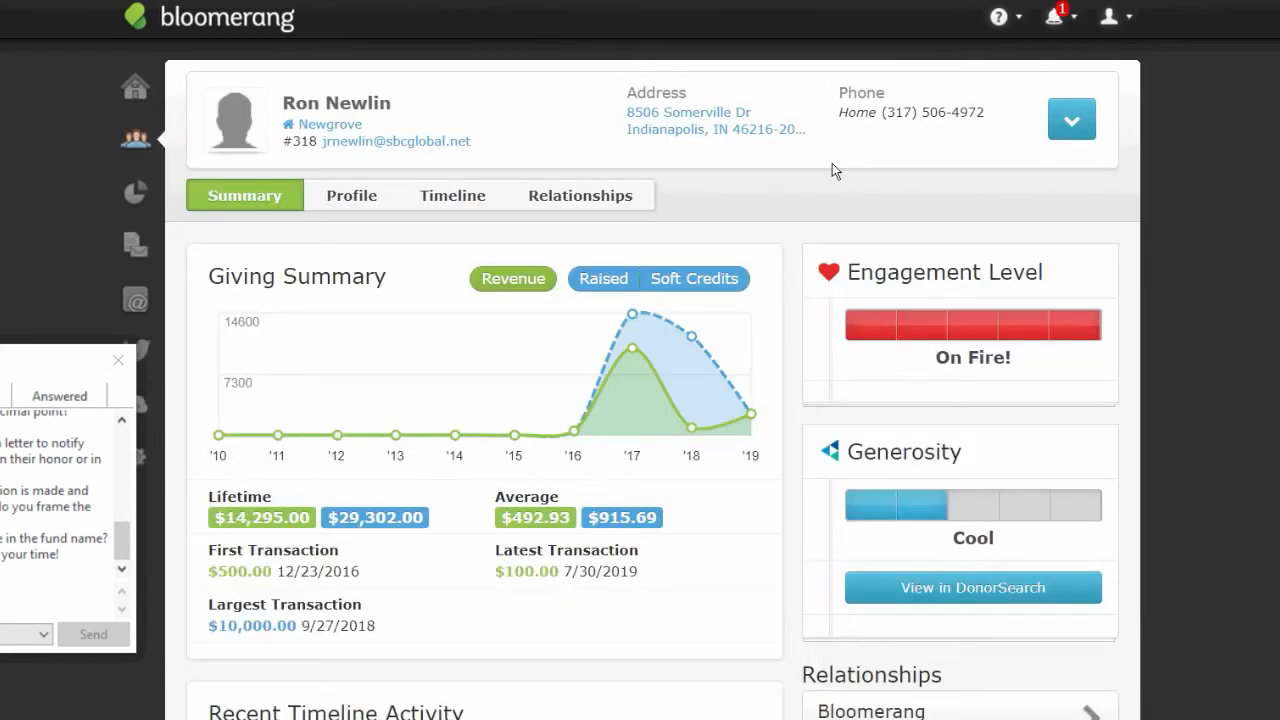
left_click(1071, 120)
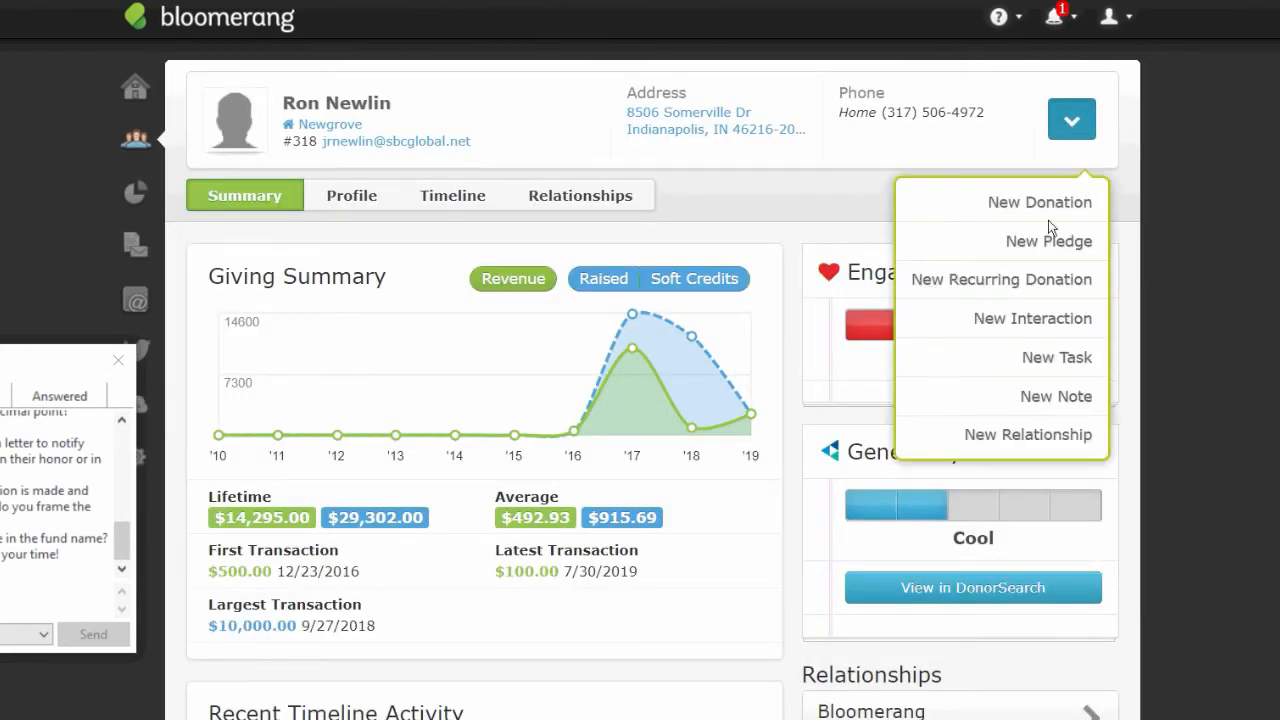
left_click(1025, 203)
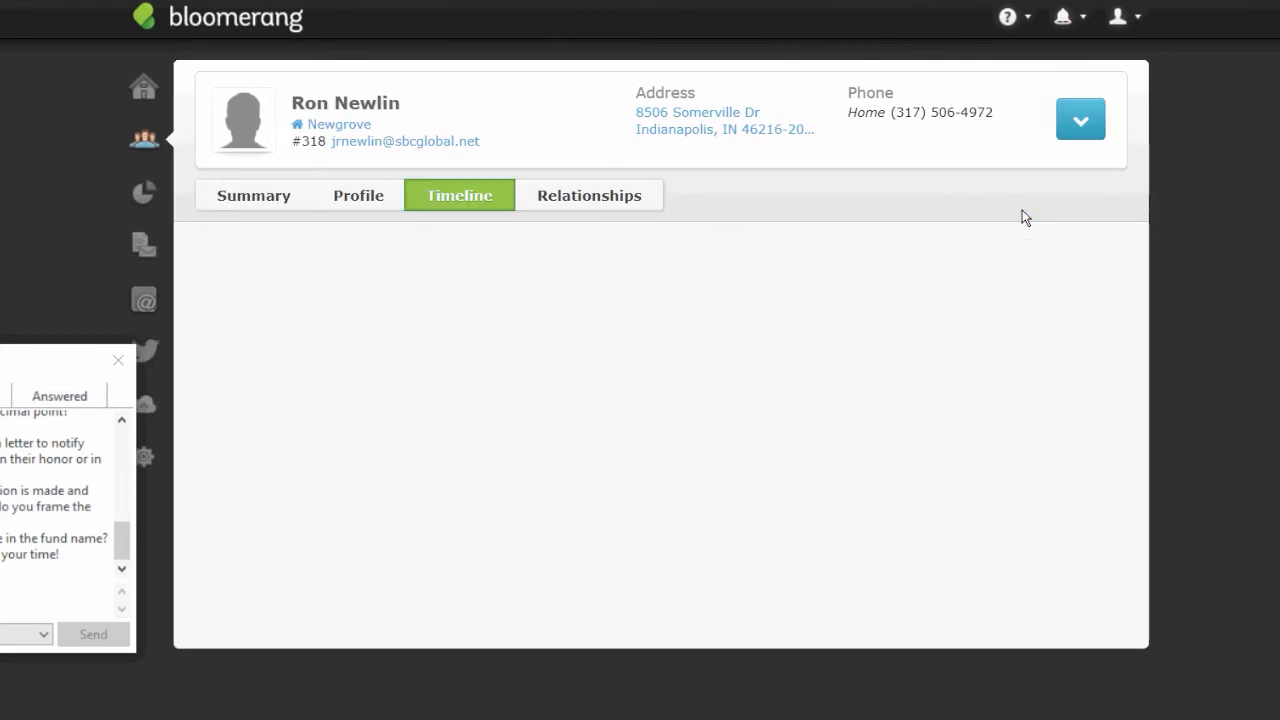
left_click(960, 646)
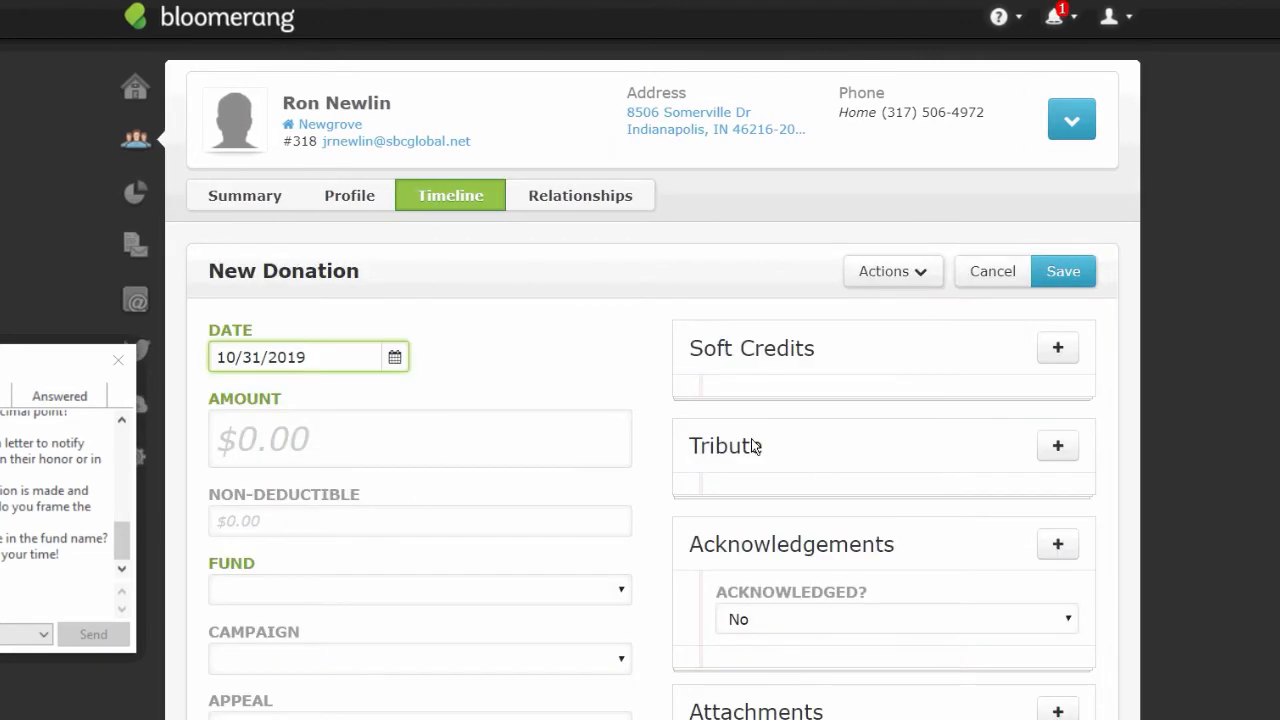
- Enter a 1000 donation to the Unrestricted fund and turn it into a split payment
left_click(337, 433)
type("1000")
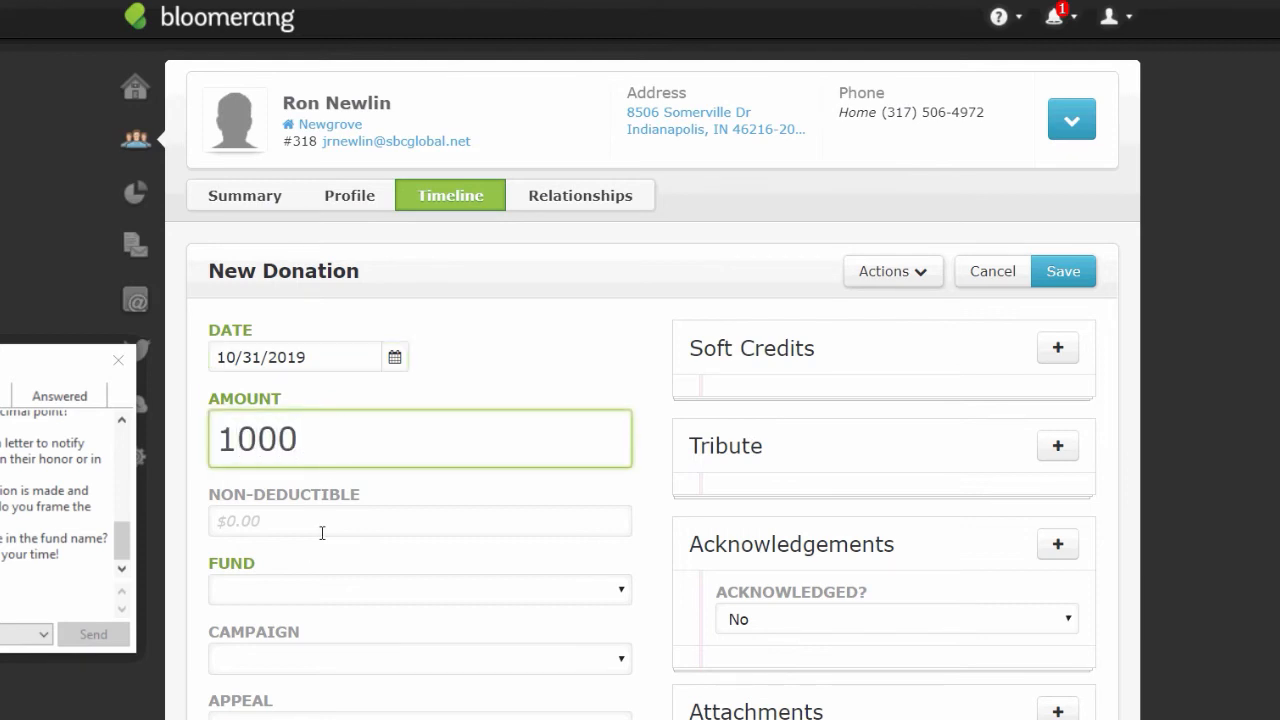
left_click(294, 591)
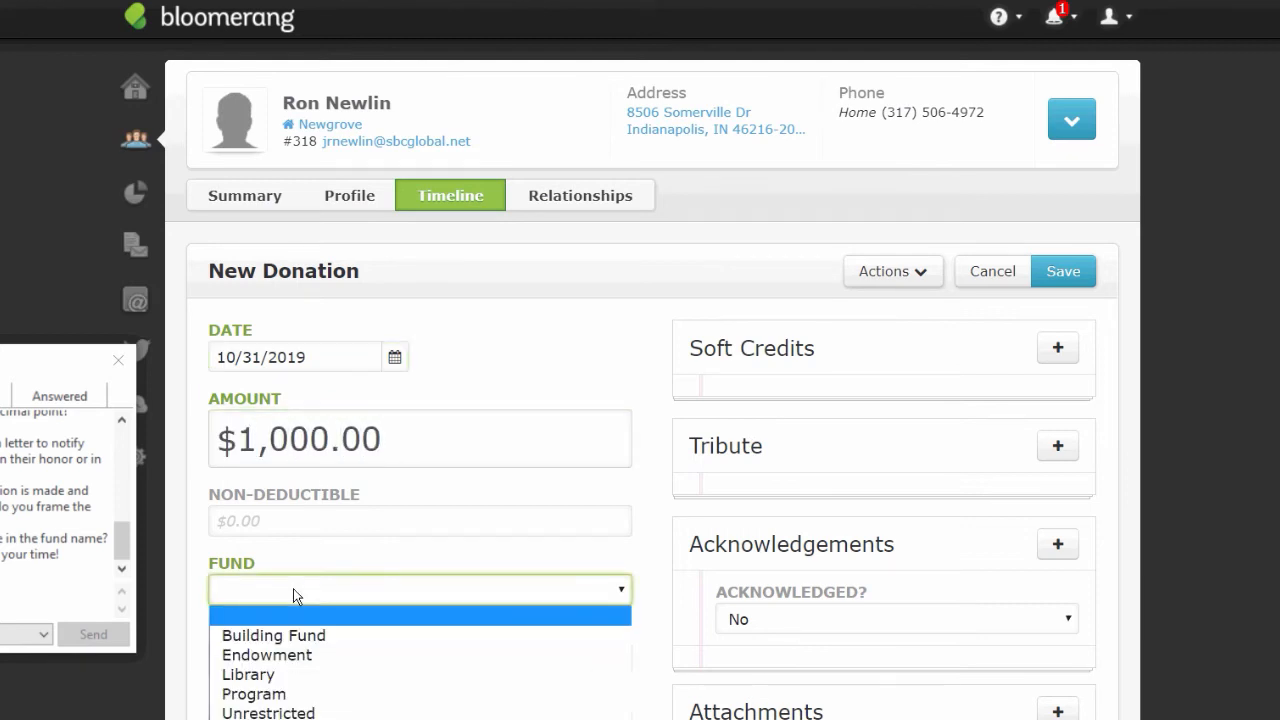
left_click(274, 713)
left_click(914, 274)
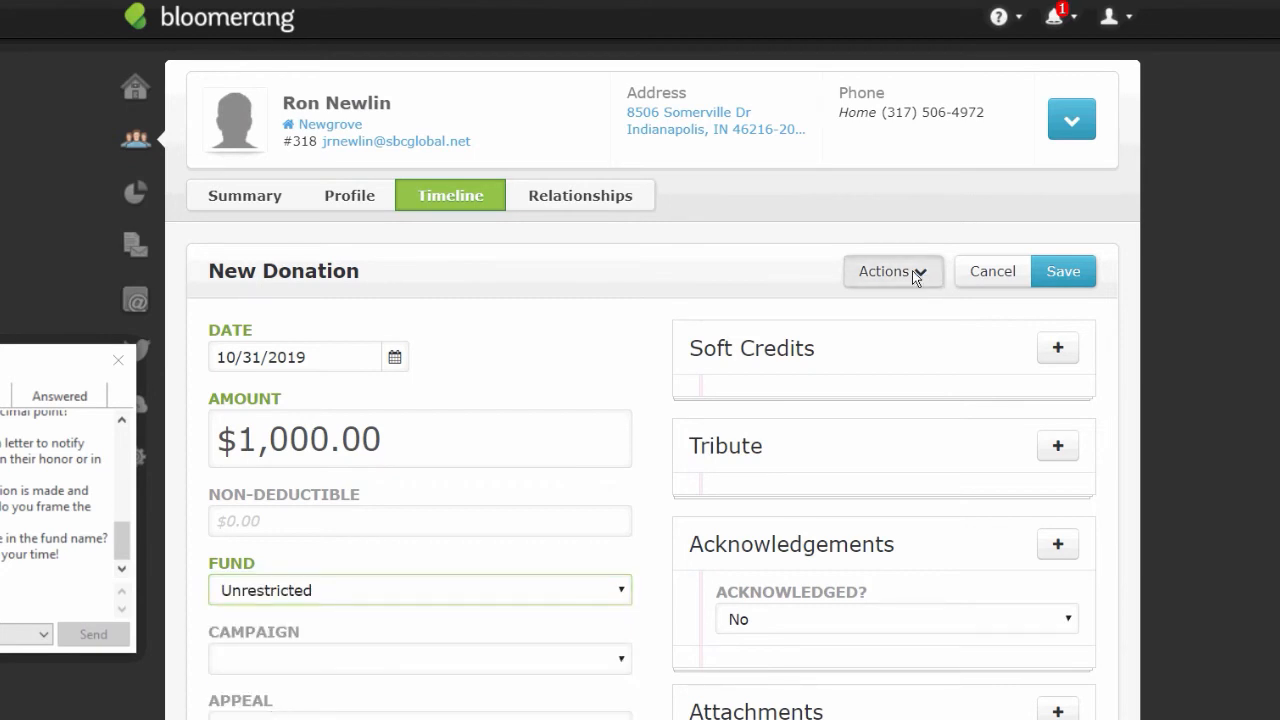
left_click(892, 321)
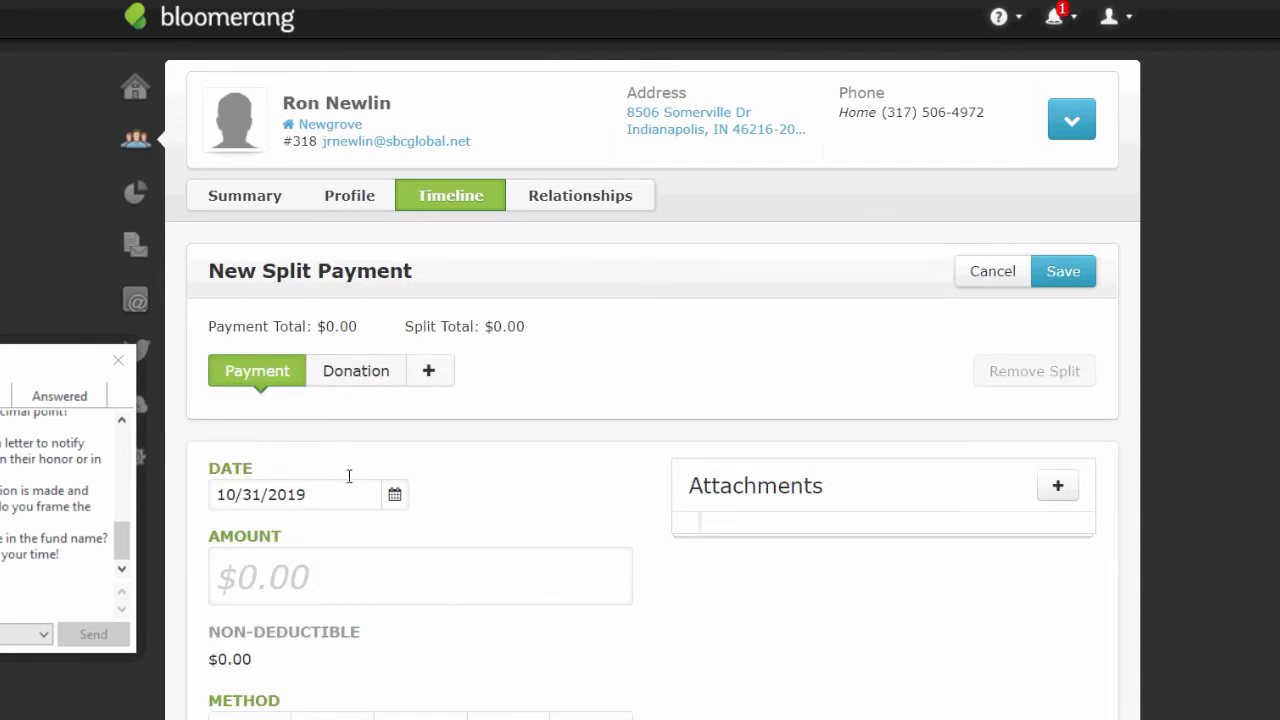
- Enter a $500 payment amount paid by check
left_click(359, 584)
type("500")
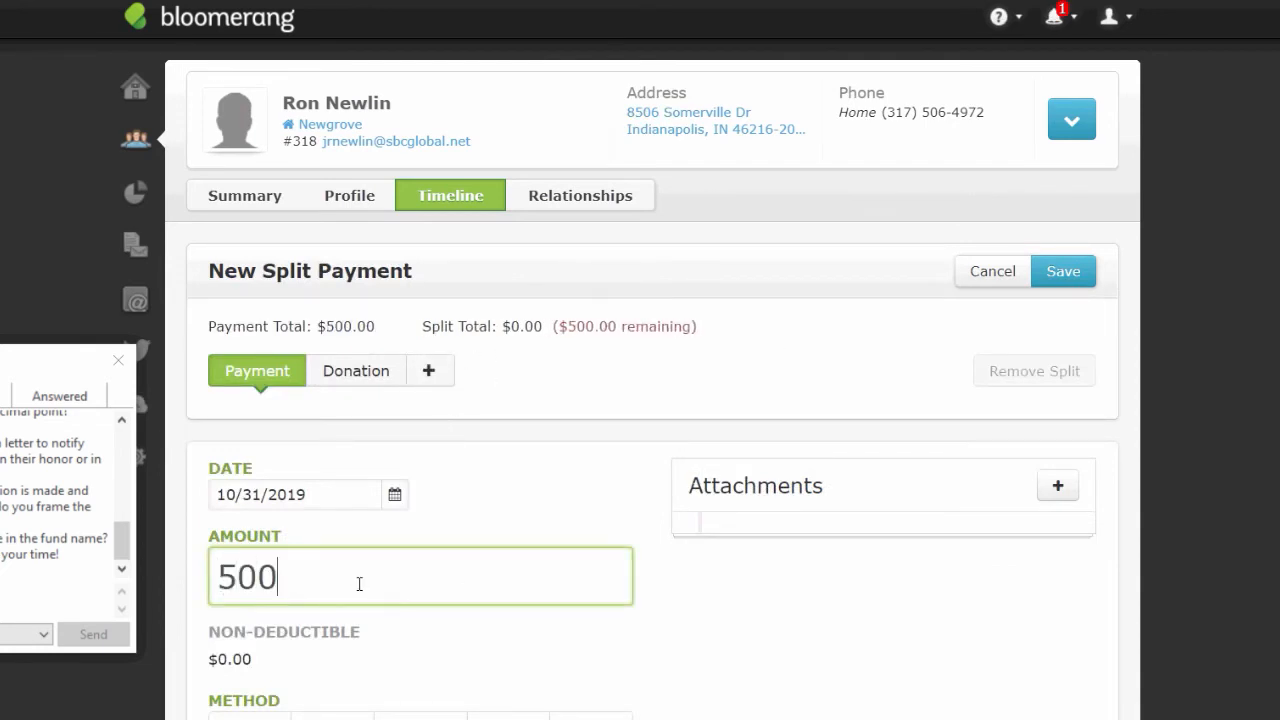
left_click(320, 715)
scroll(714, 591, "down", 2)
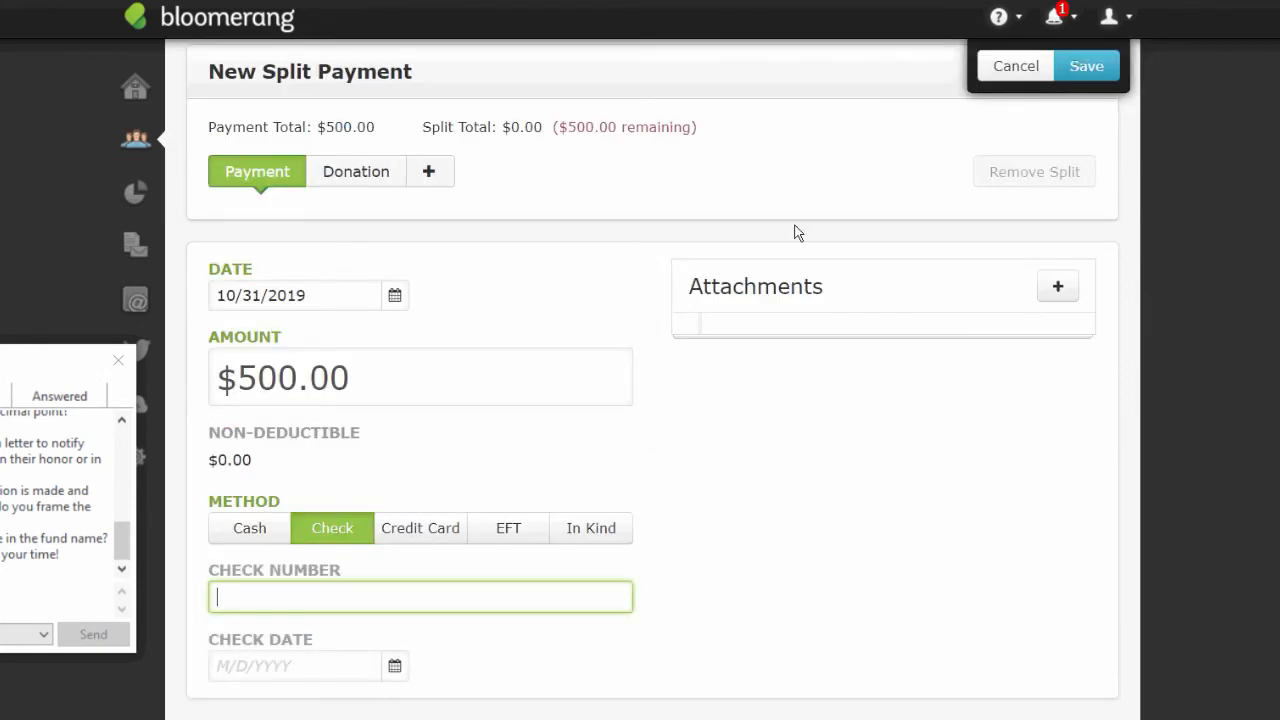
- Give the donation split 1000 to the Unrestricted fund and try saving
left_click(346, 178)
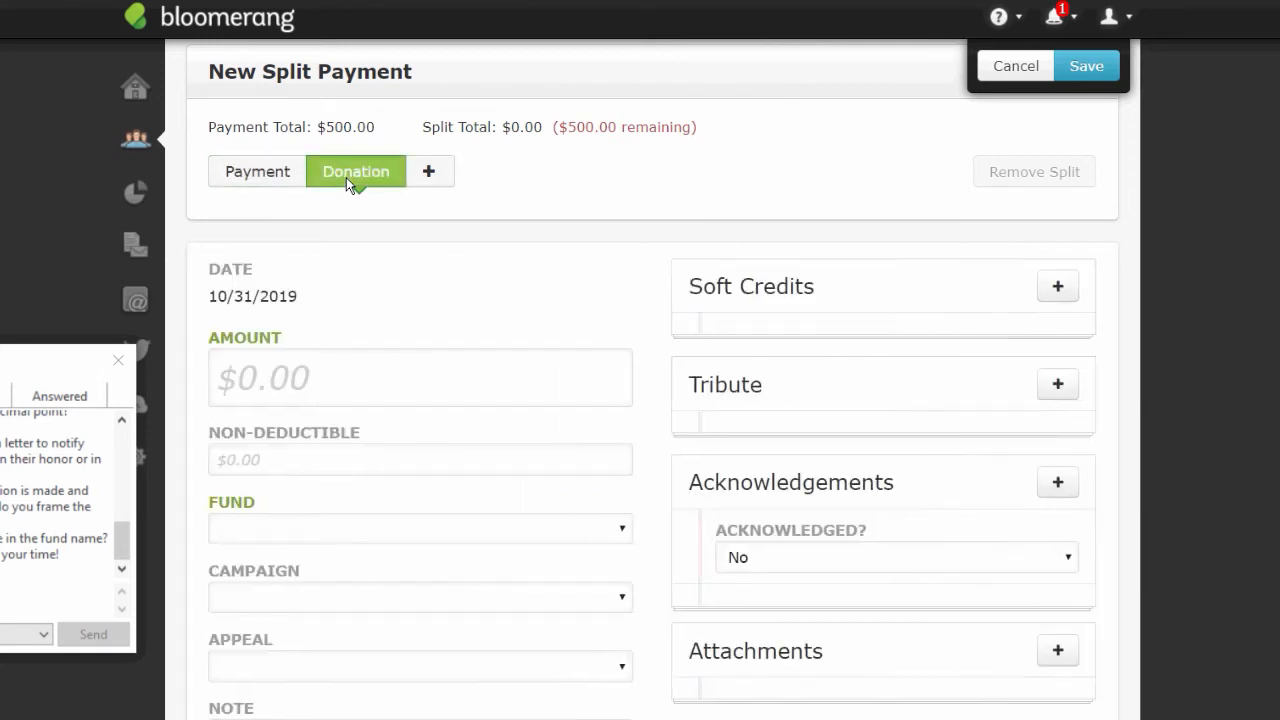
left_click(278, 392)
type("1000")
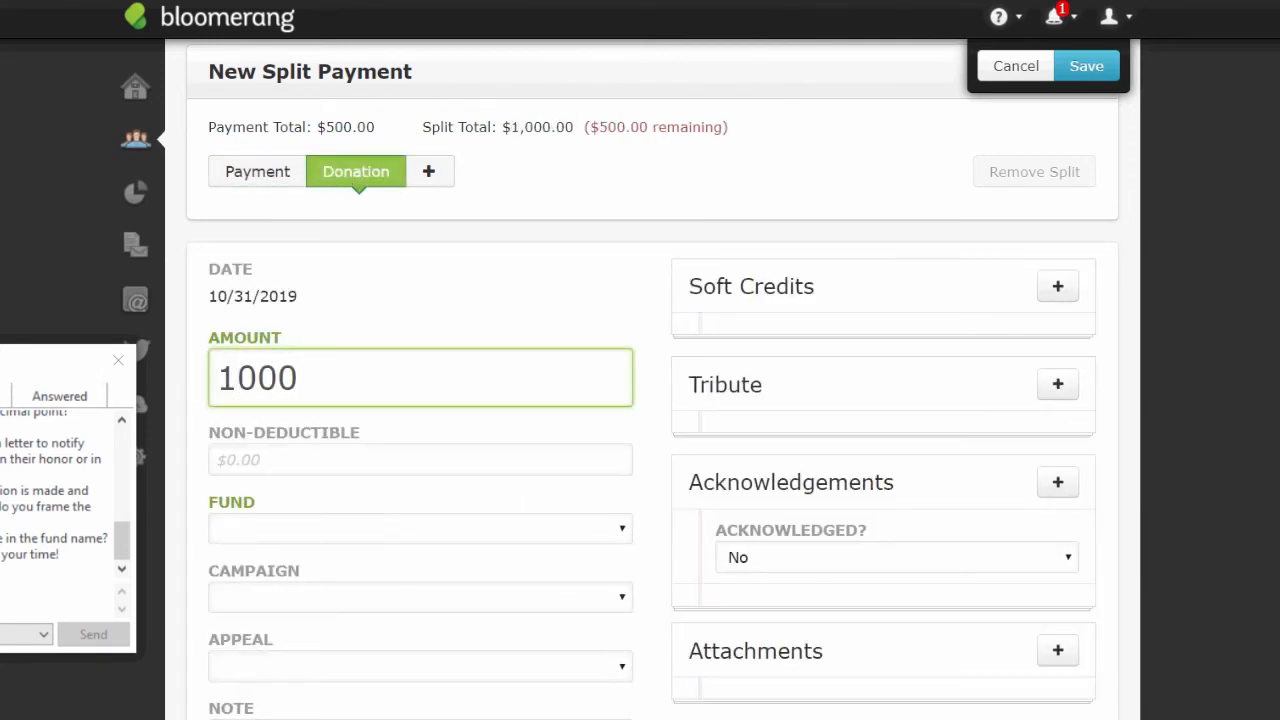
scroll(1032, 242, "up", 2)
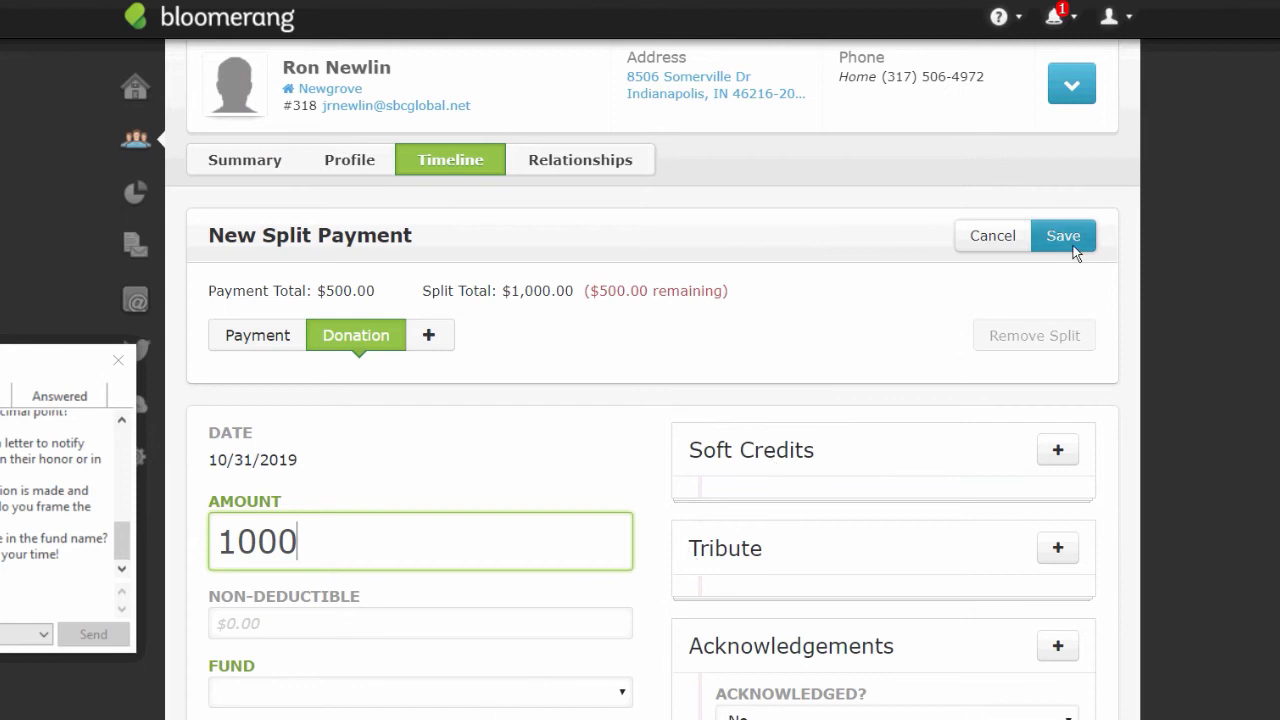
left_click(1061, 245)
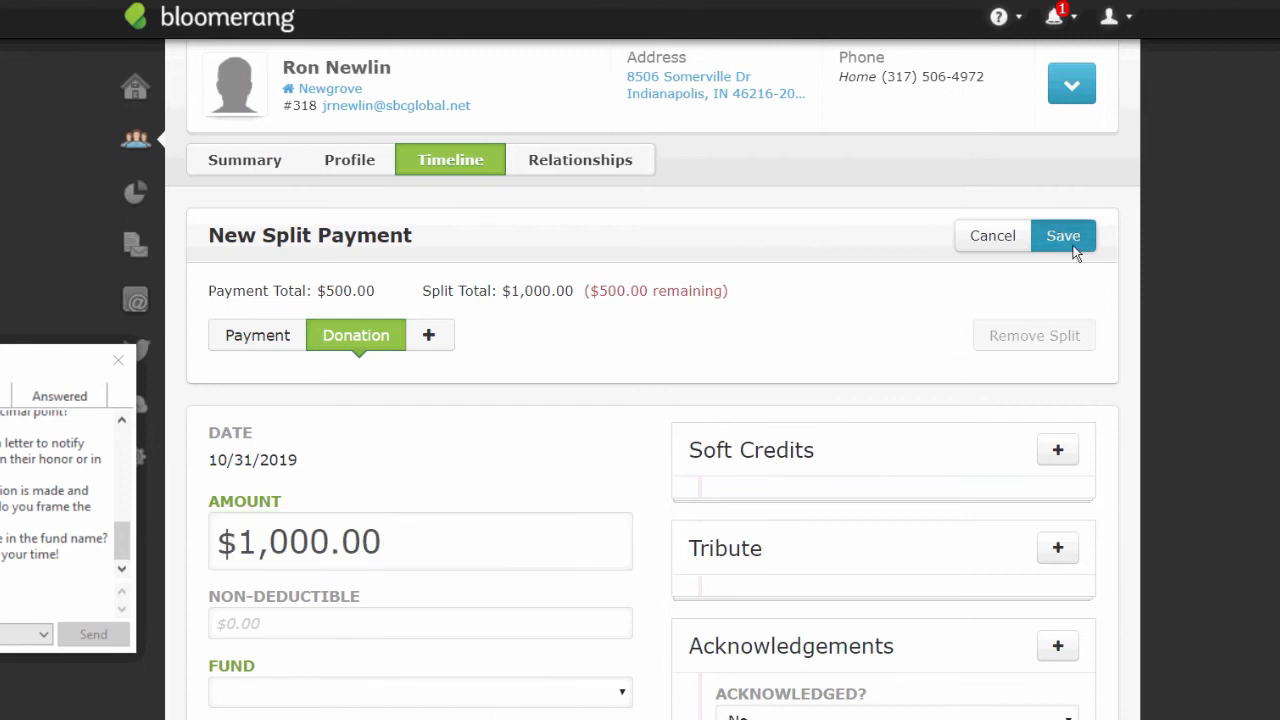
left_click(622, 696)
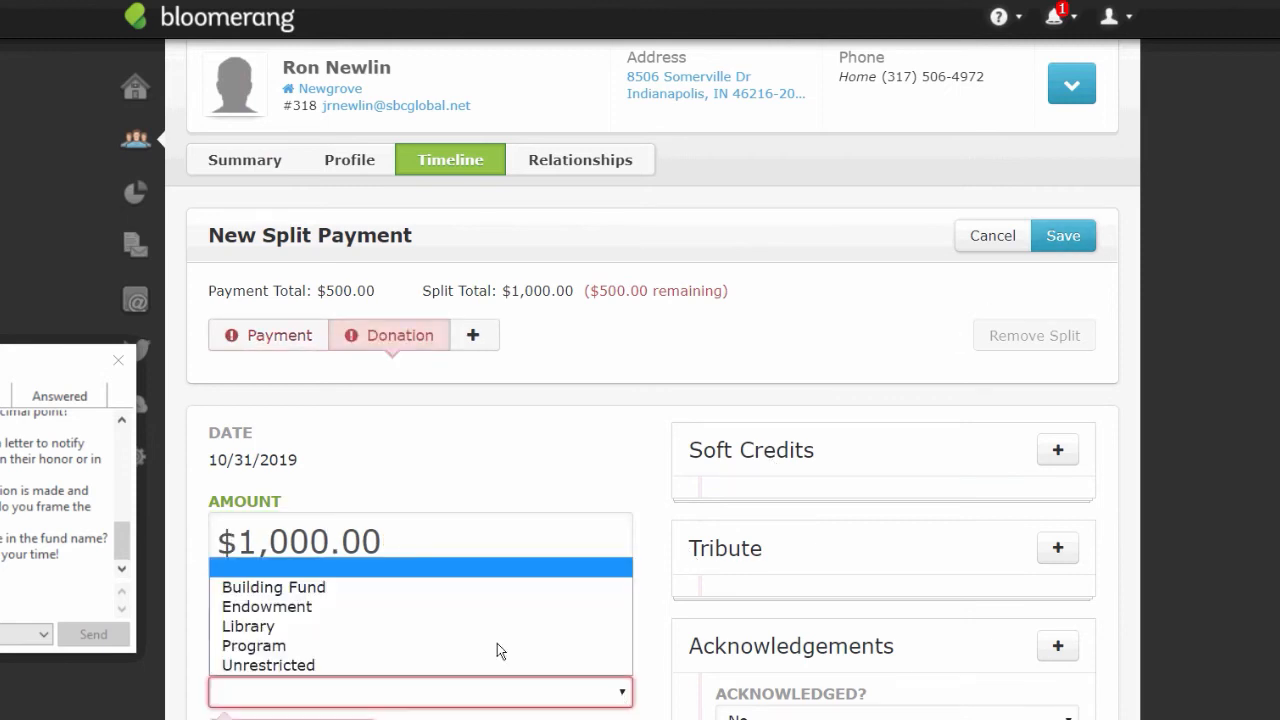
left_click(269, 670)
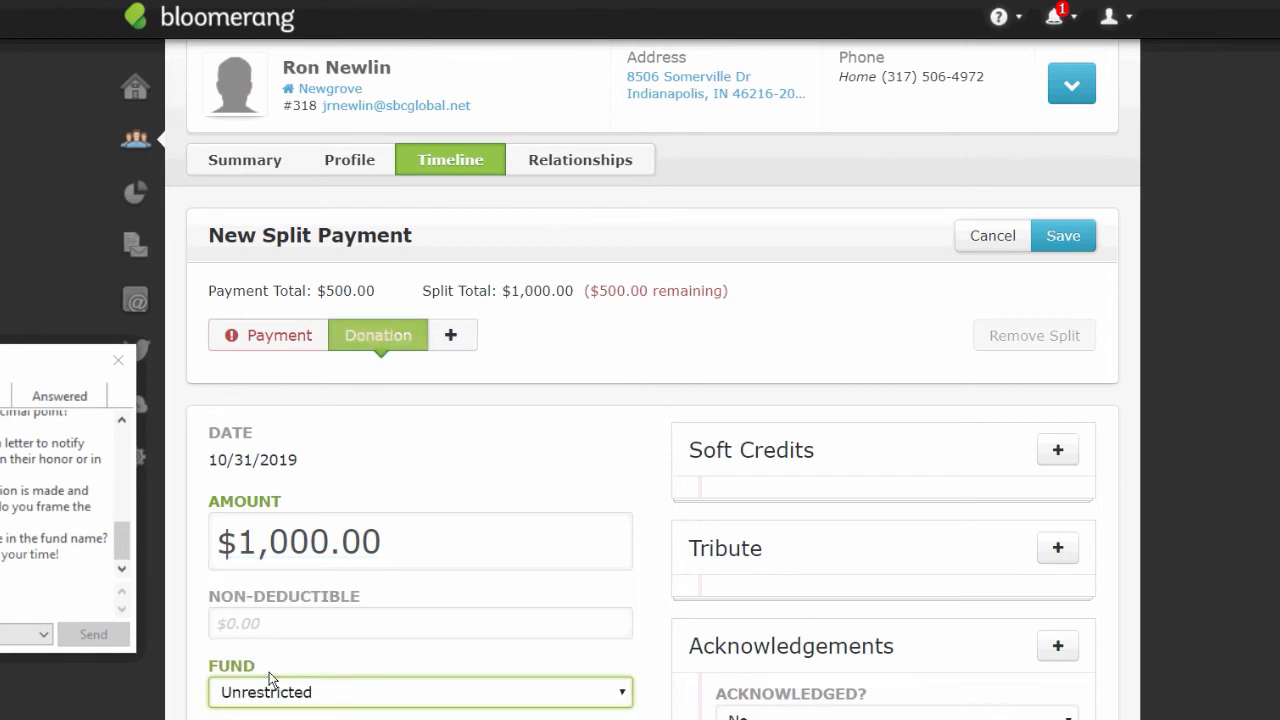
left_click(1066, 236)
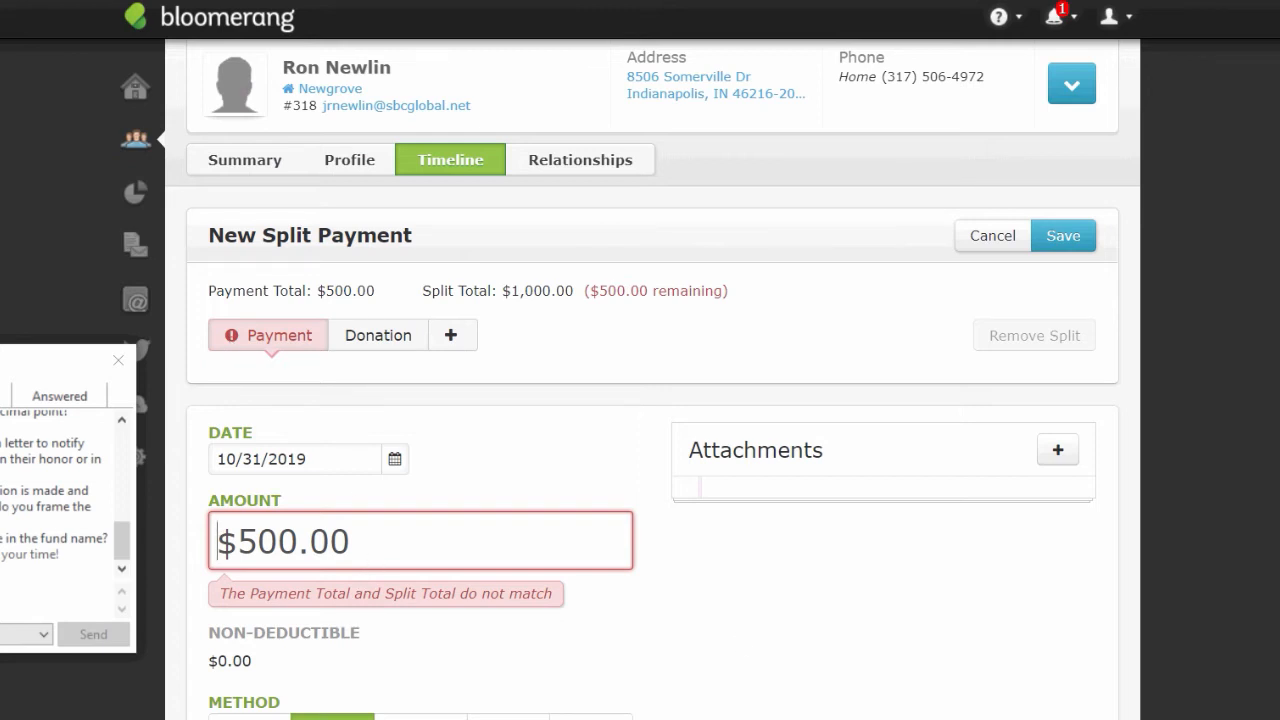
- Clear the payment amount after the save attempt fails
scroll(652, 400, "down", 2)
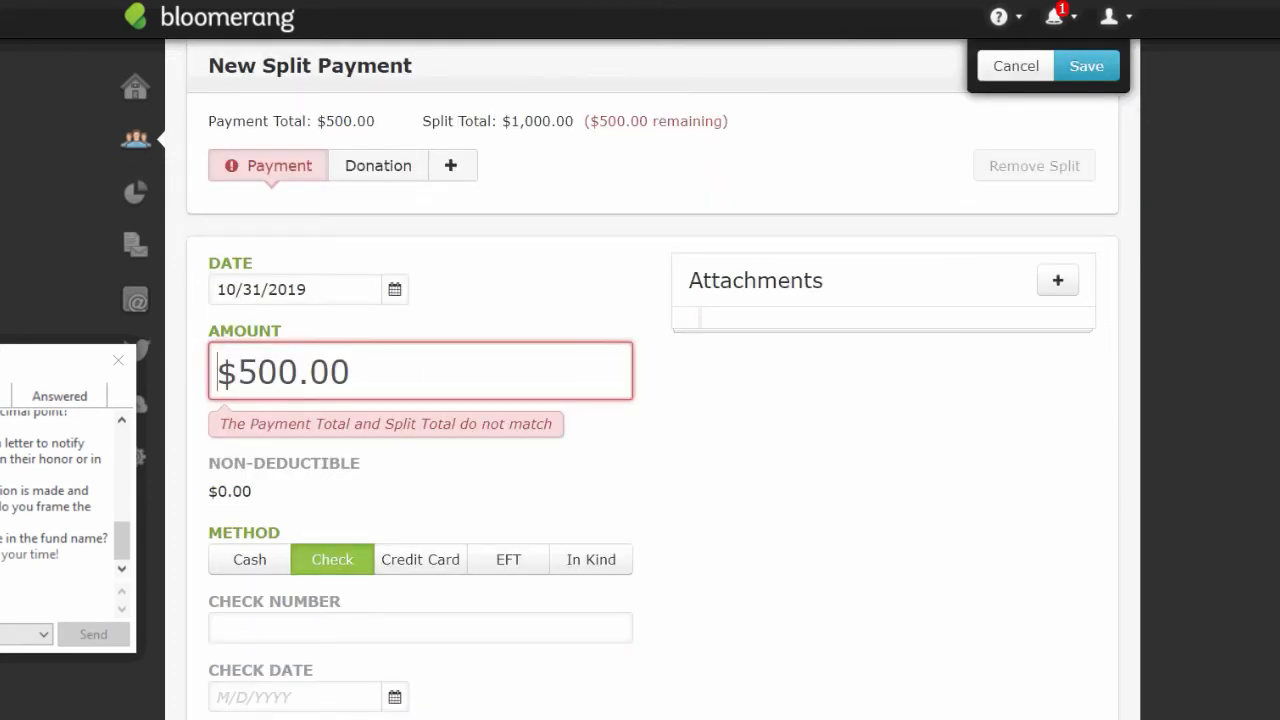
scroll(1063, 437, "up", 1)
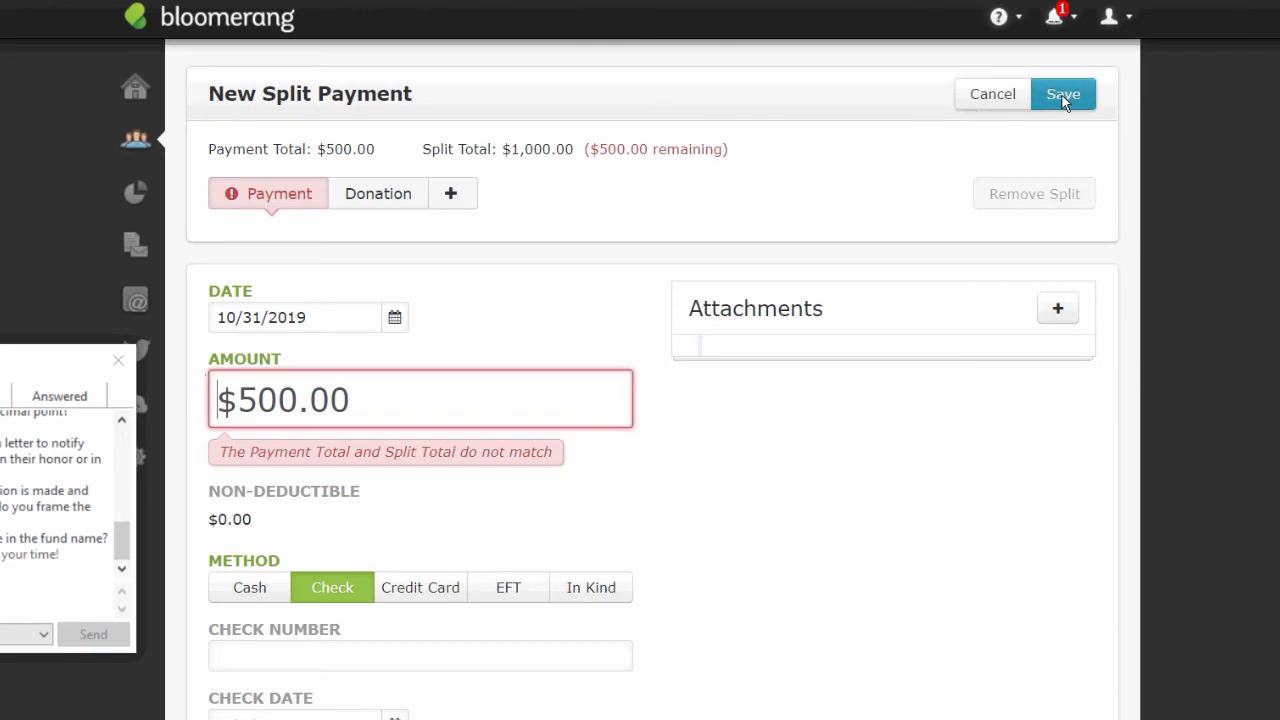
left_click(370, 191)
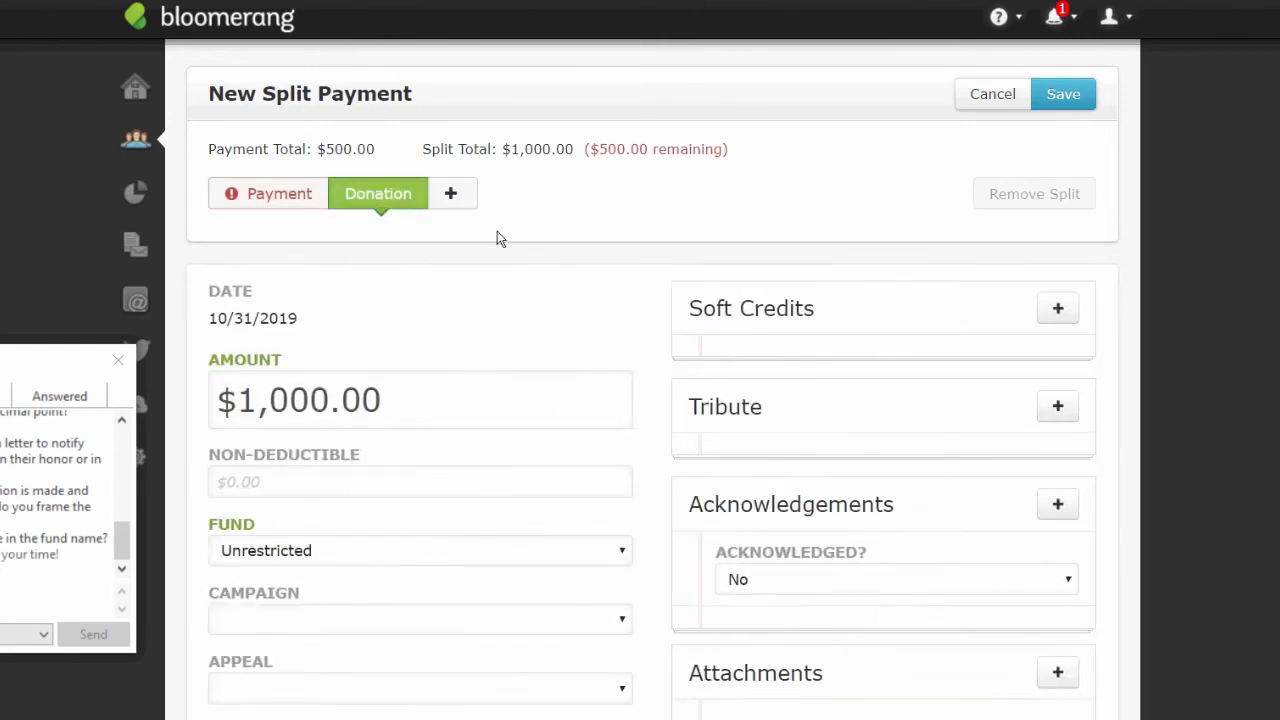
left_click(410, 541)
left_click(1063, 94)
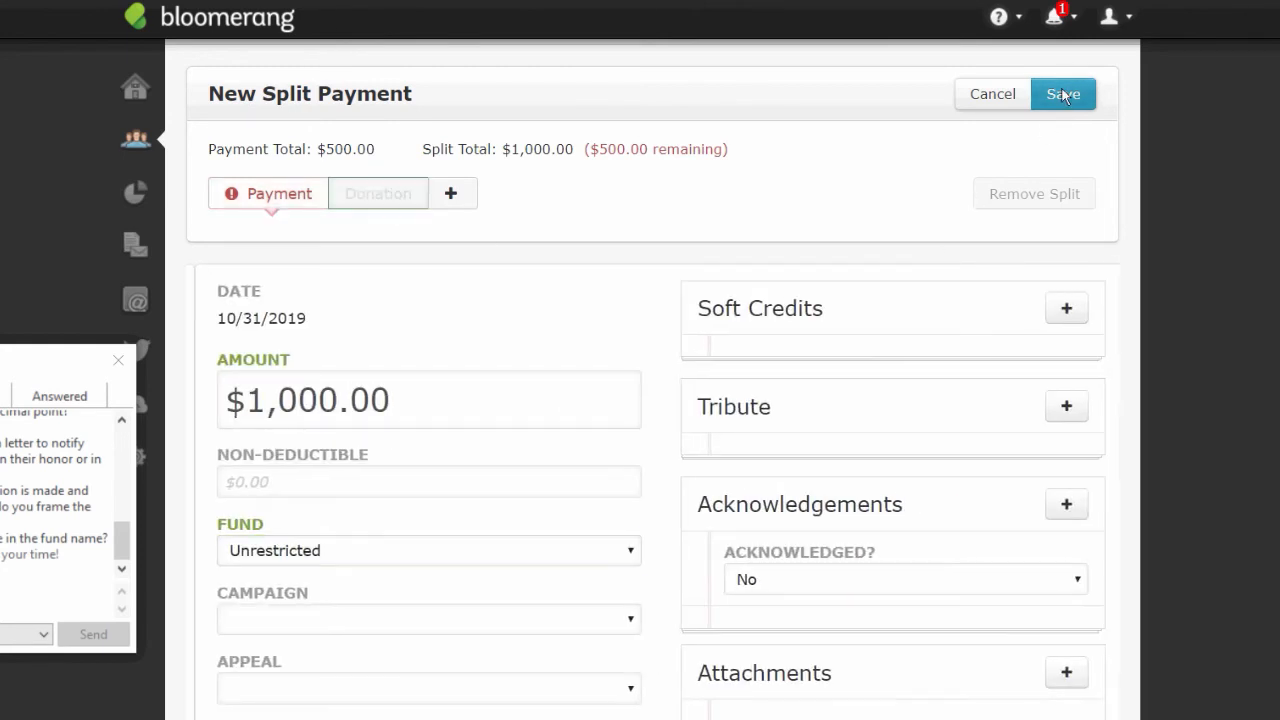
left_click(340, 400)
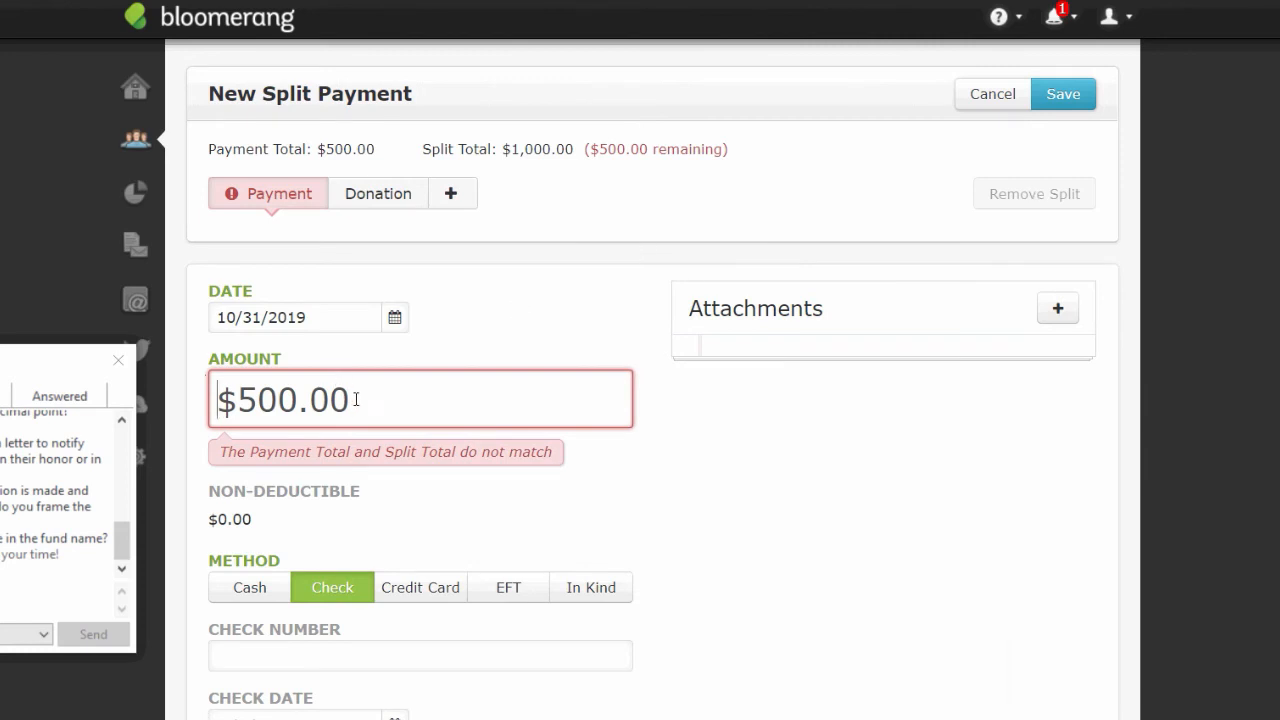
key("ctrl+a")
key("BackSpace")
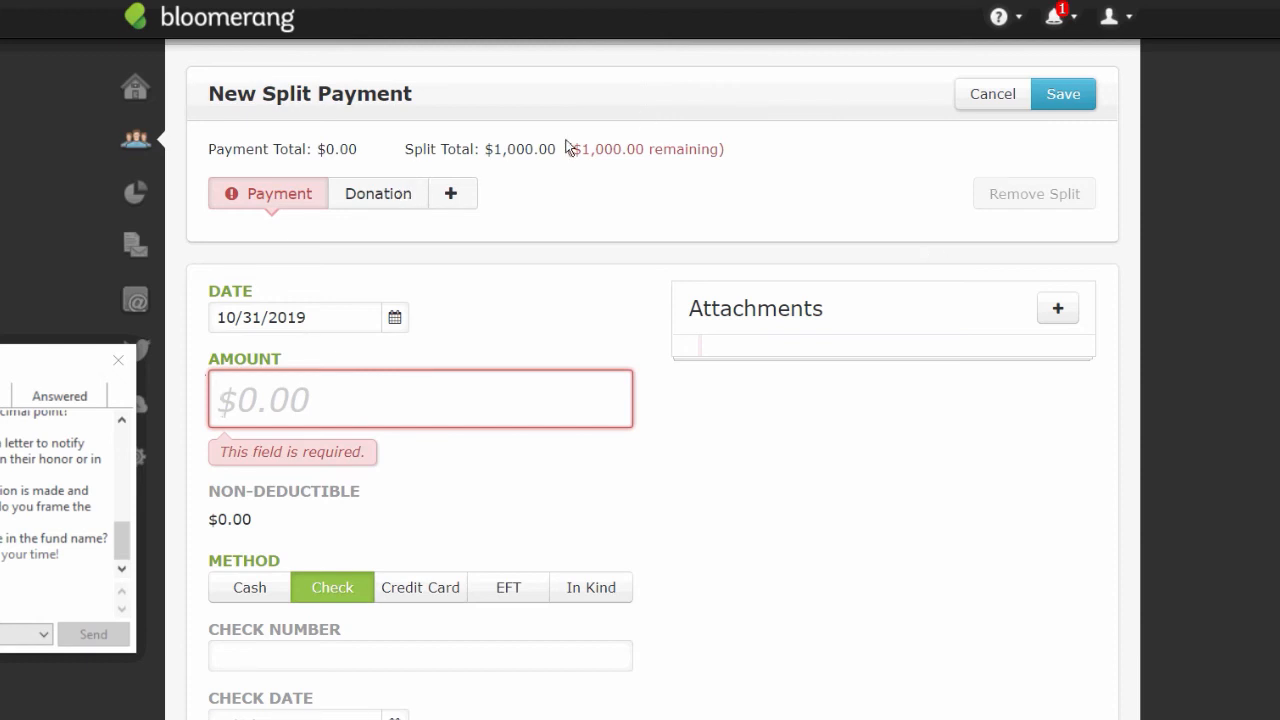
- Change the donation split amount to 500
left_click(401, 205)
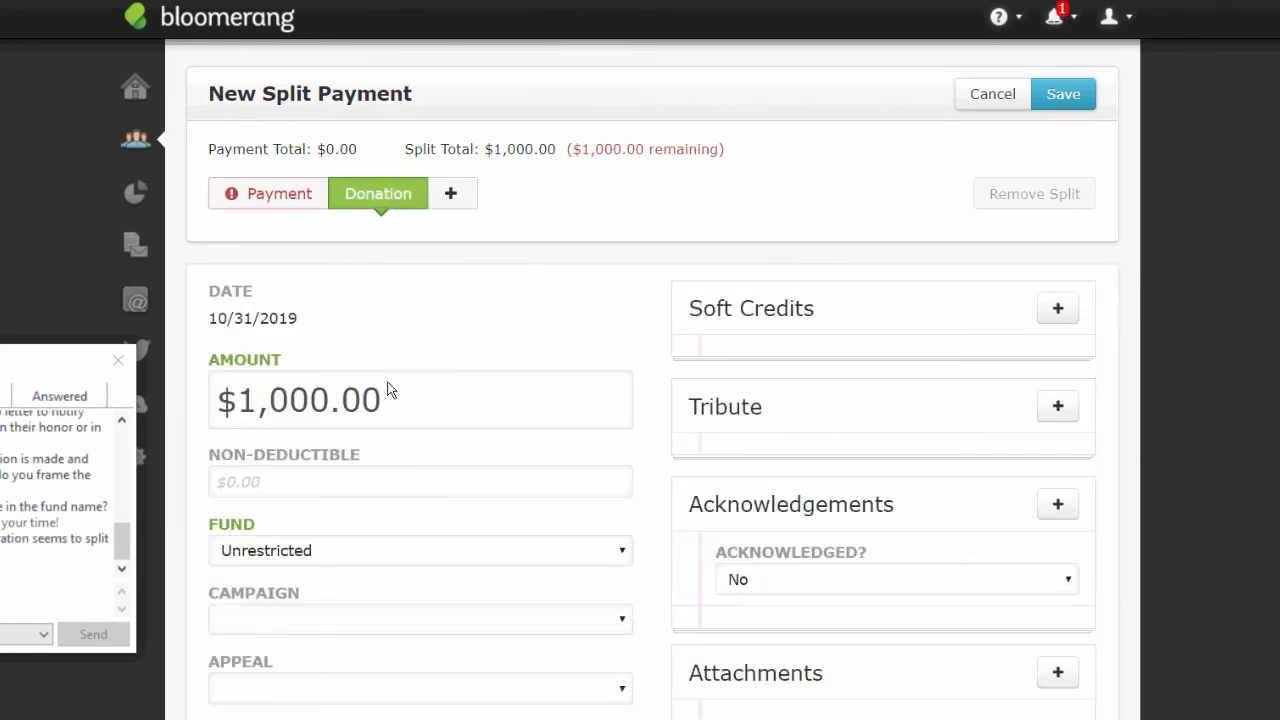
left_click(412, 410)
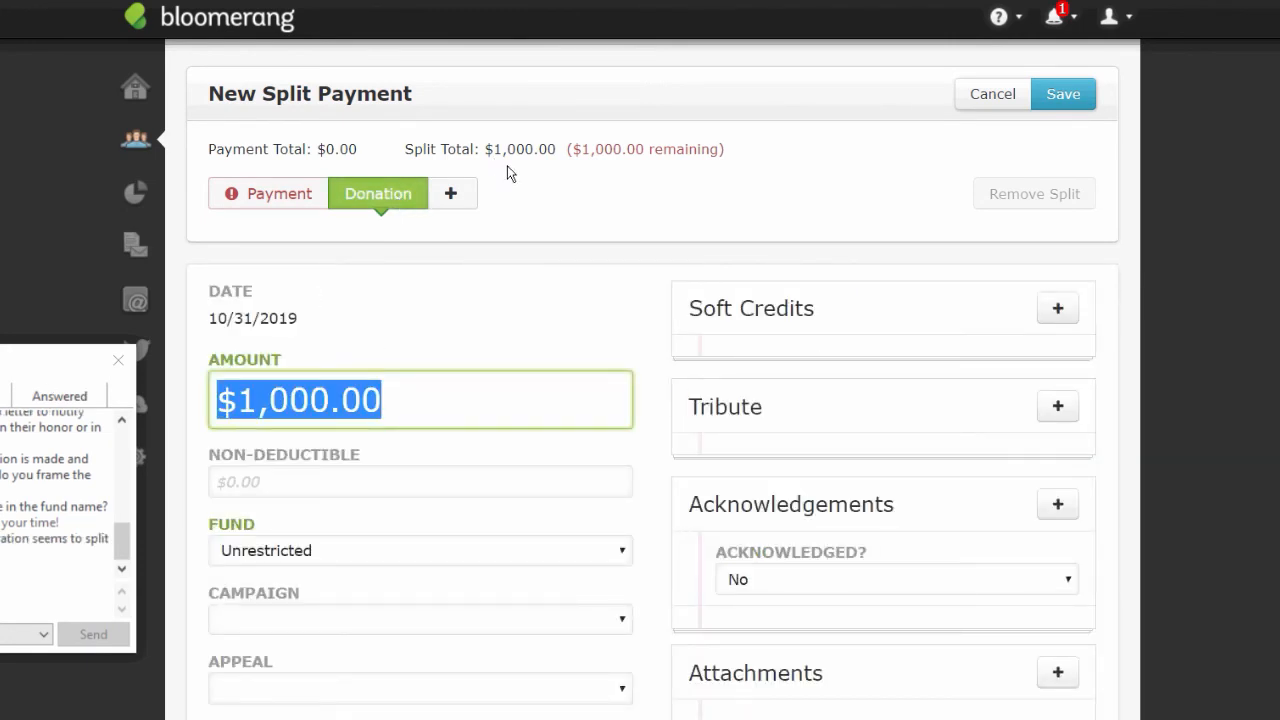
type("500")
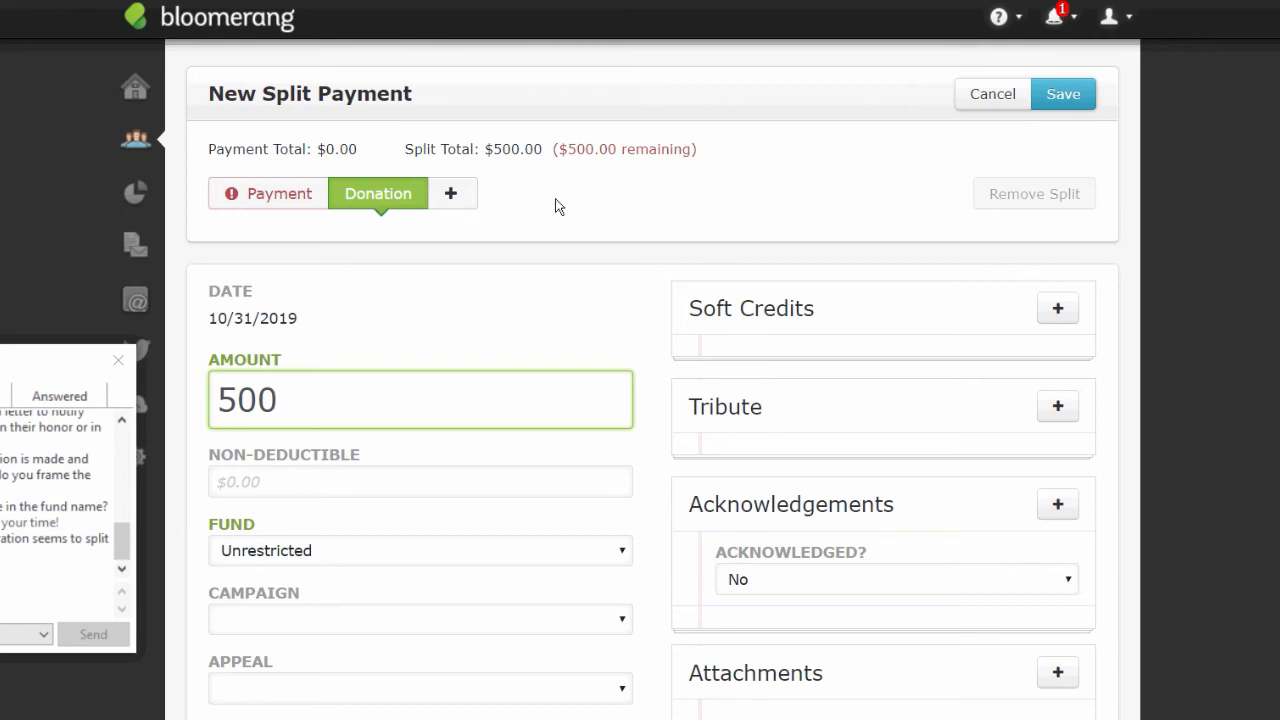
left_click(1065, 105)
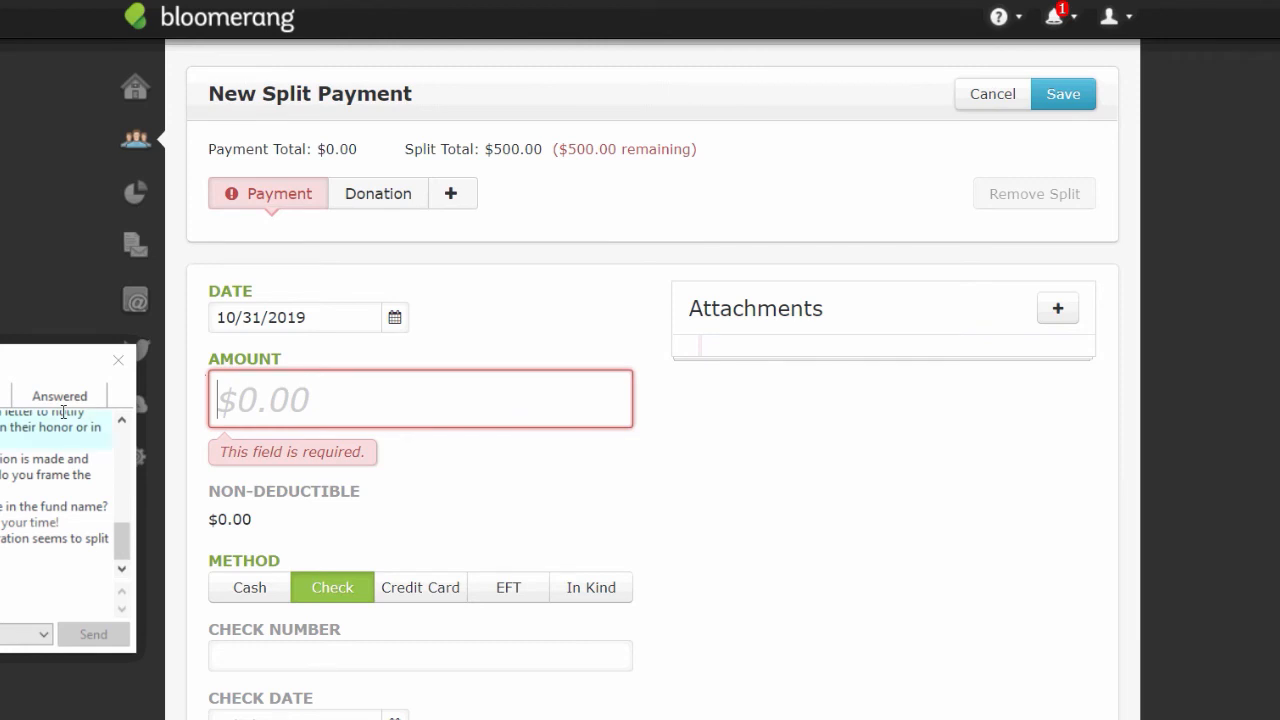
- Set the payment to 500, move the donation split to Building Fund, and save
type("500")
left_click(271, 628)
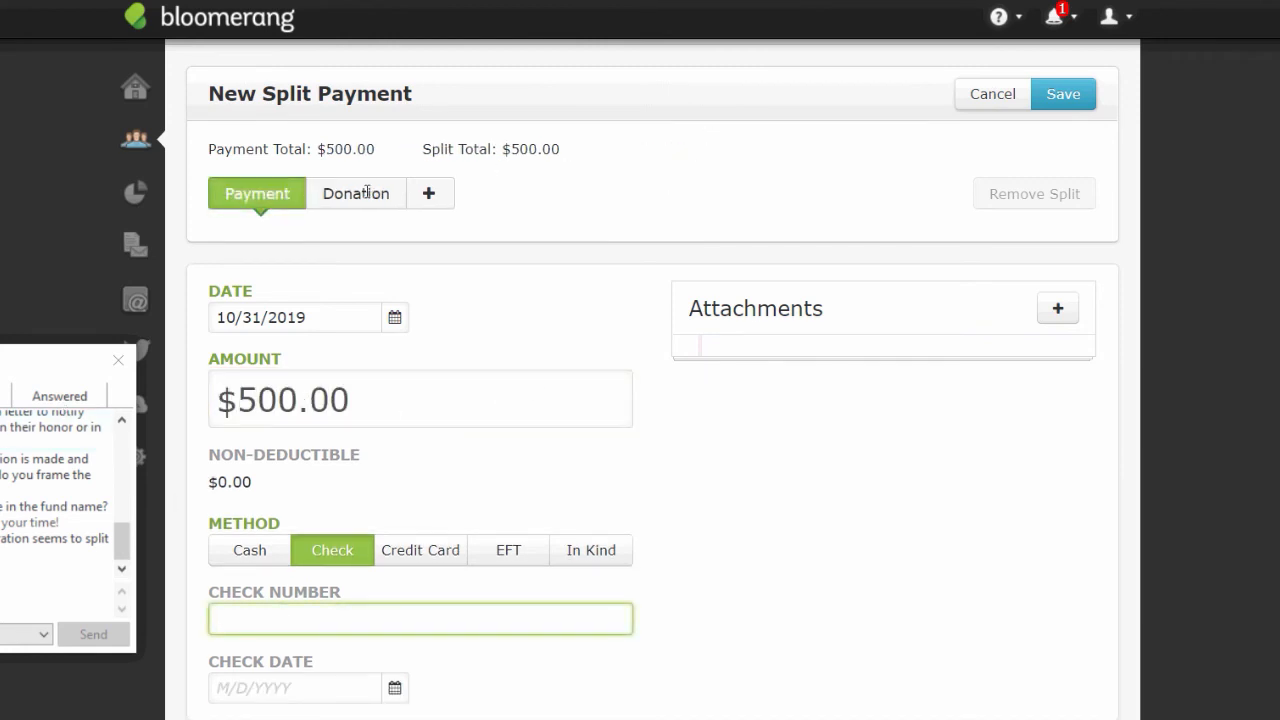
left_click(367, 193)
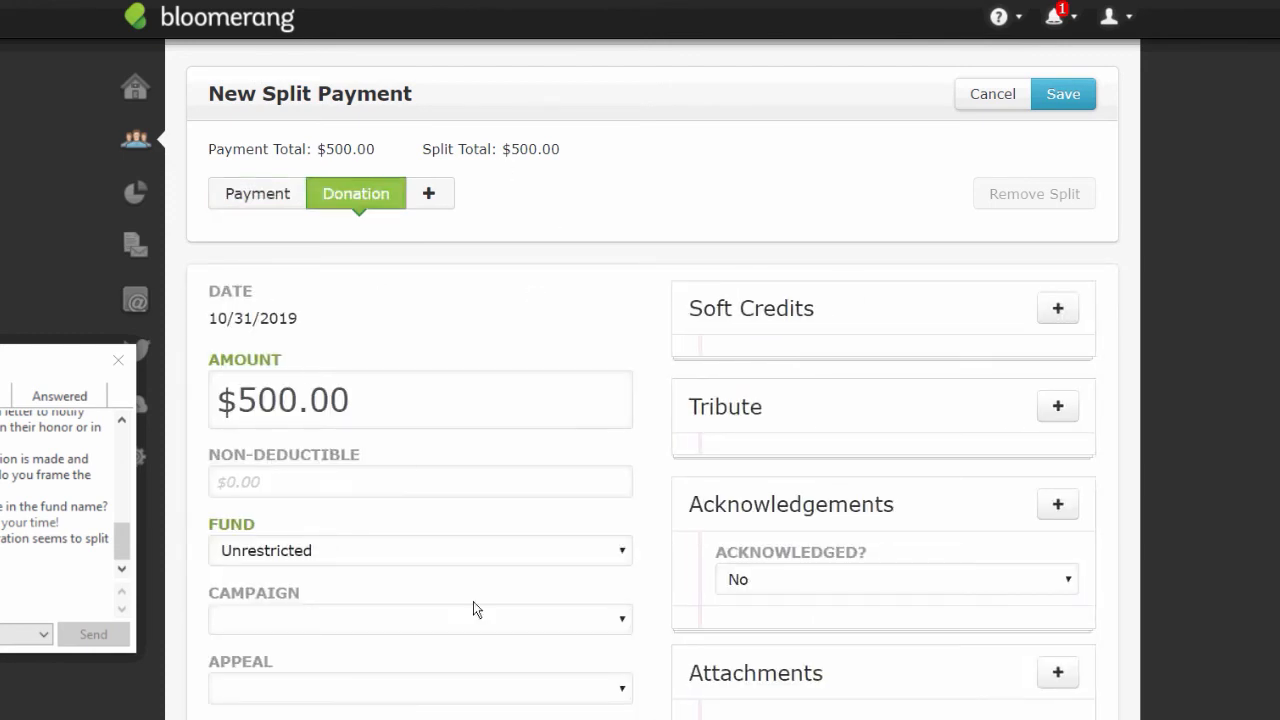
left_click(623, 552)
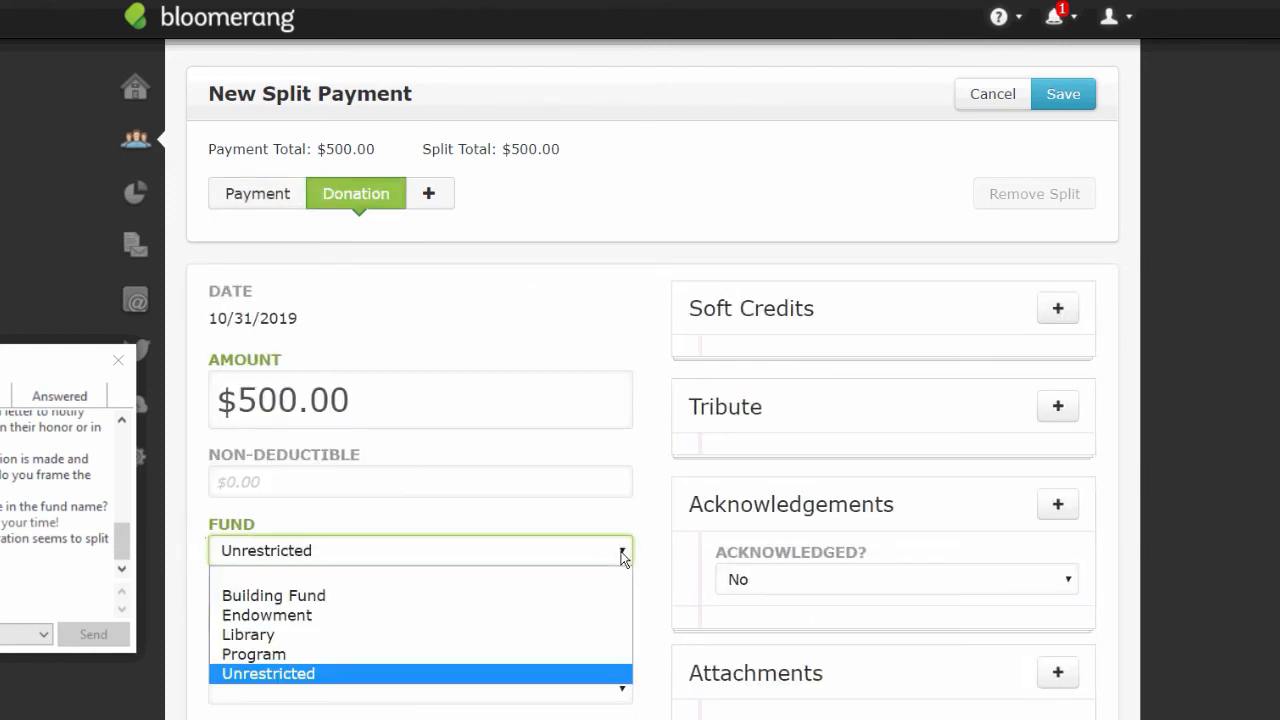
left_click(256, 597)
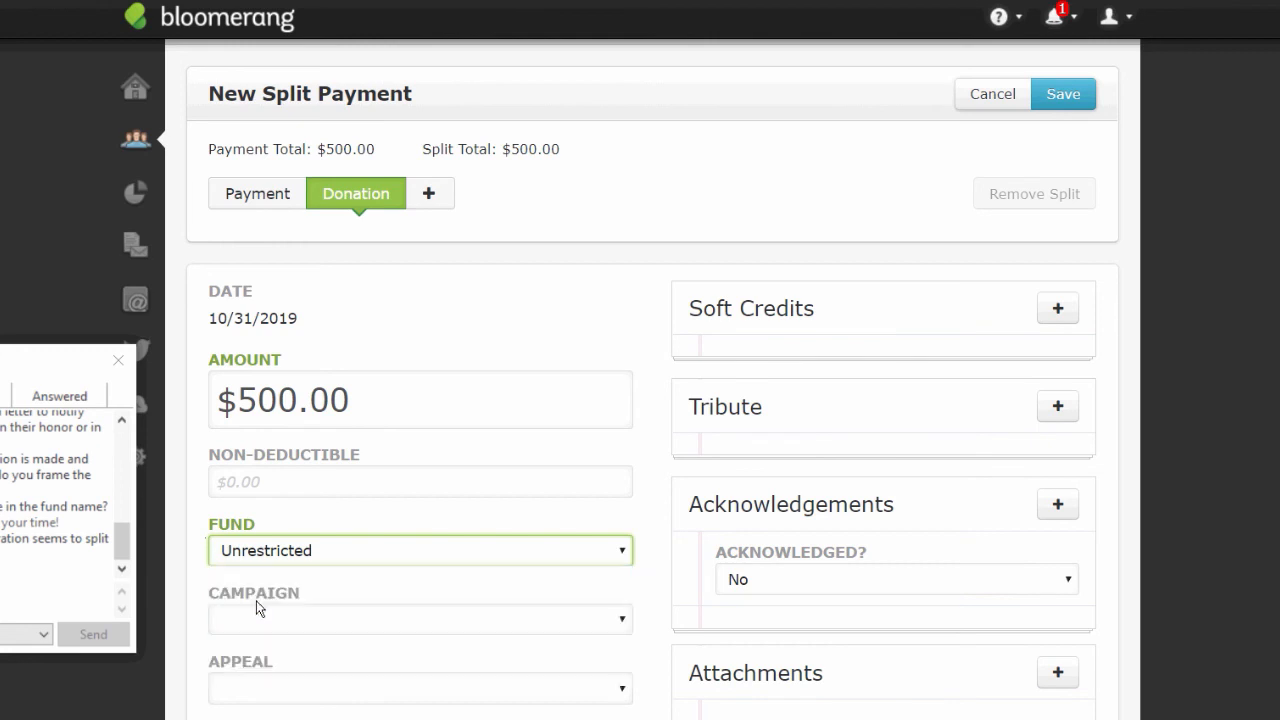
left_click(1063, 96)
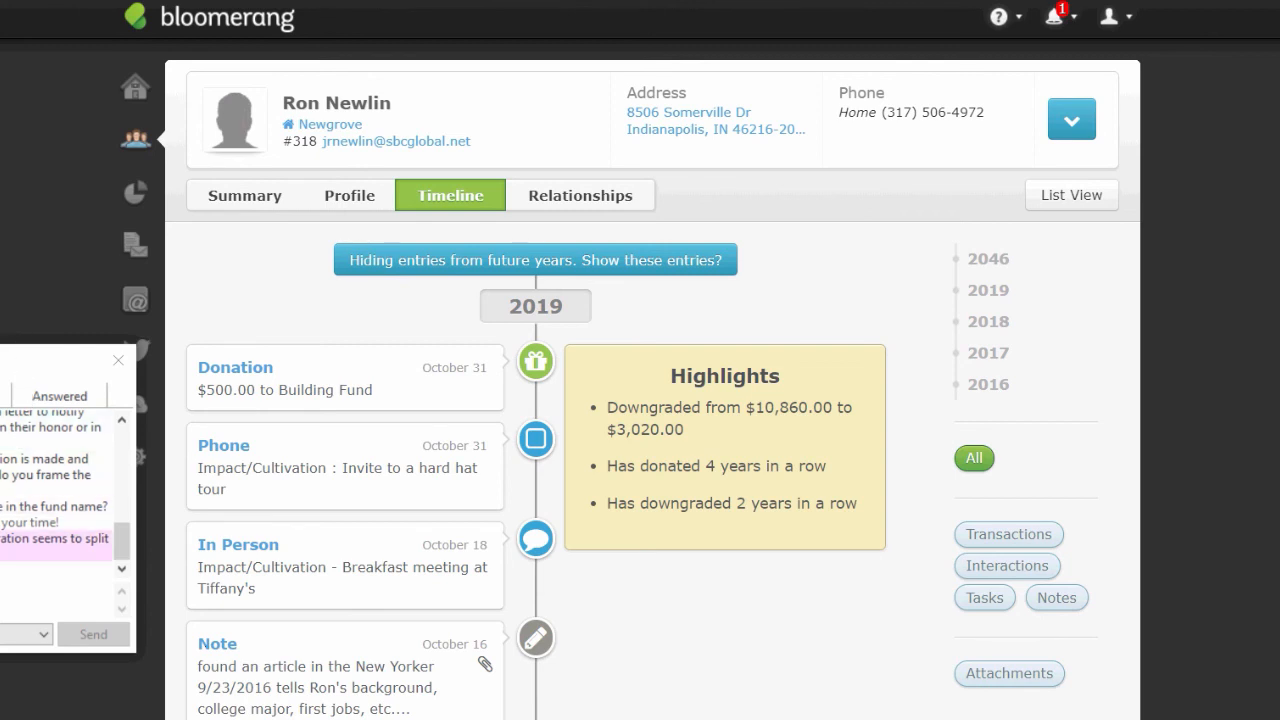
- Open the $500.00 Building Fund donation from the timeline in the Edit Donation form
left_click(256, 372)
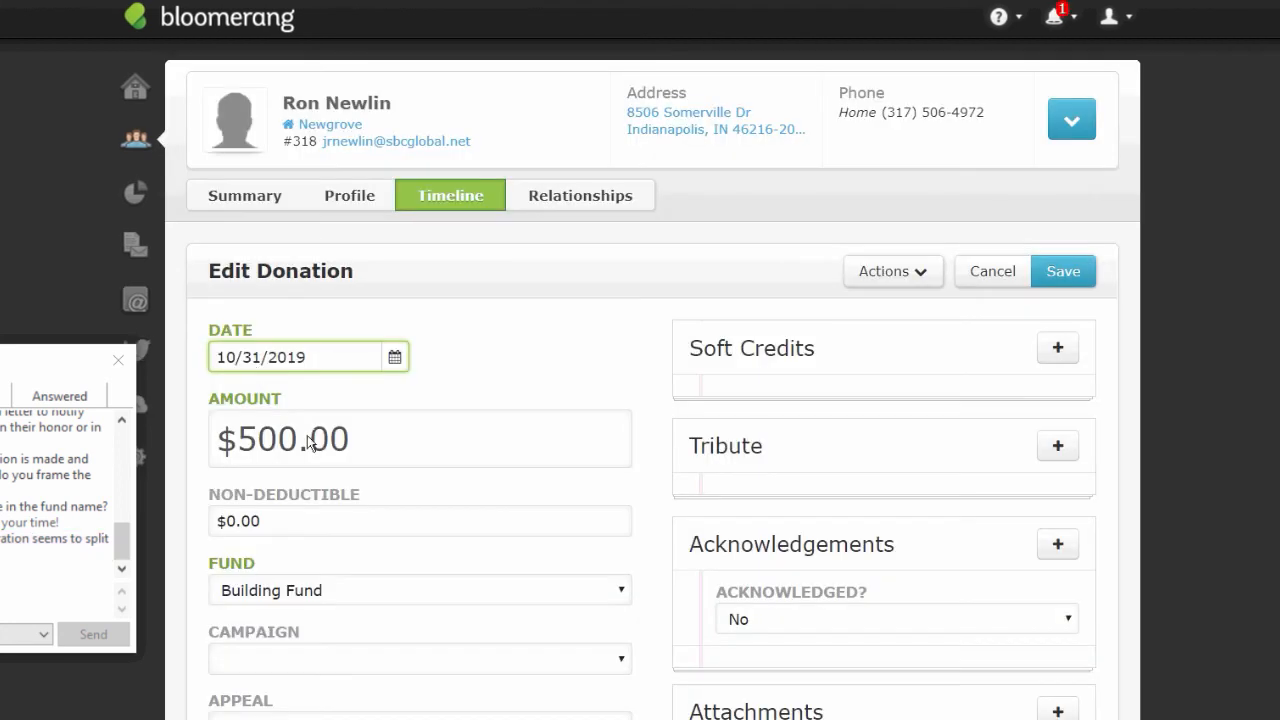
left_click(434, 522)
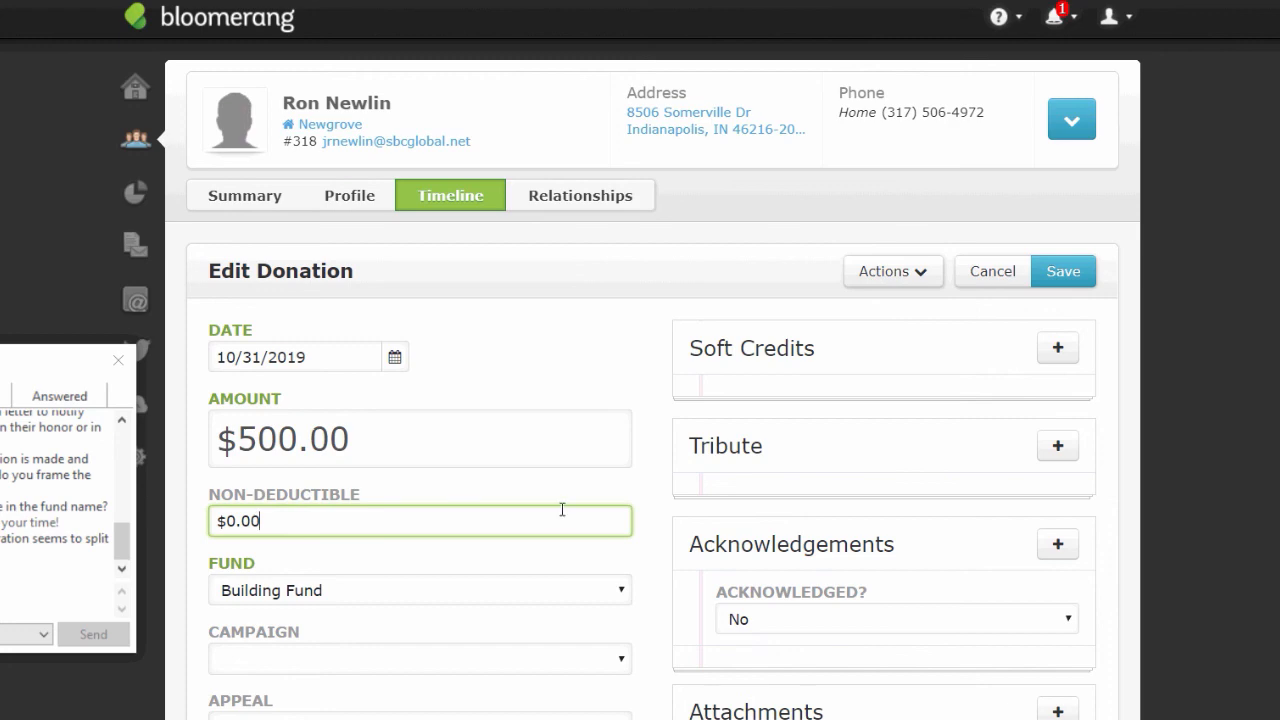
scroll(652, 400, "down", 5)
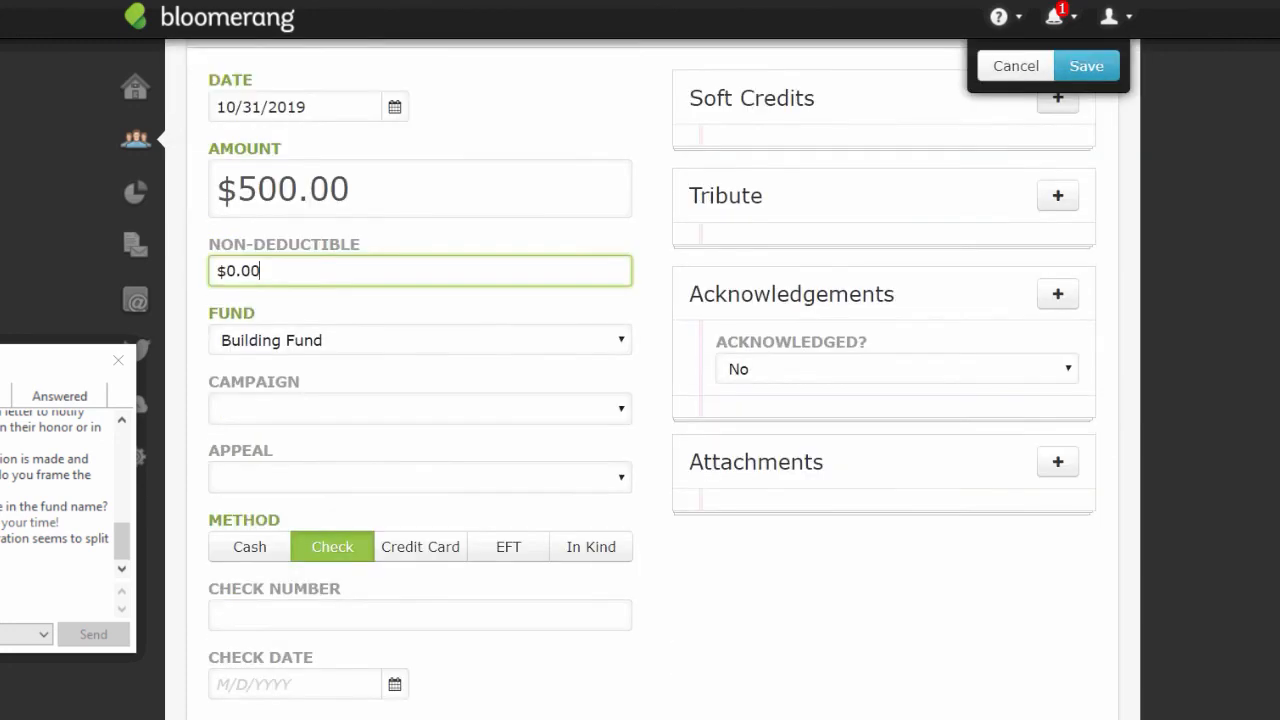